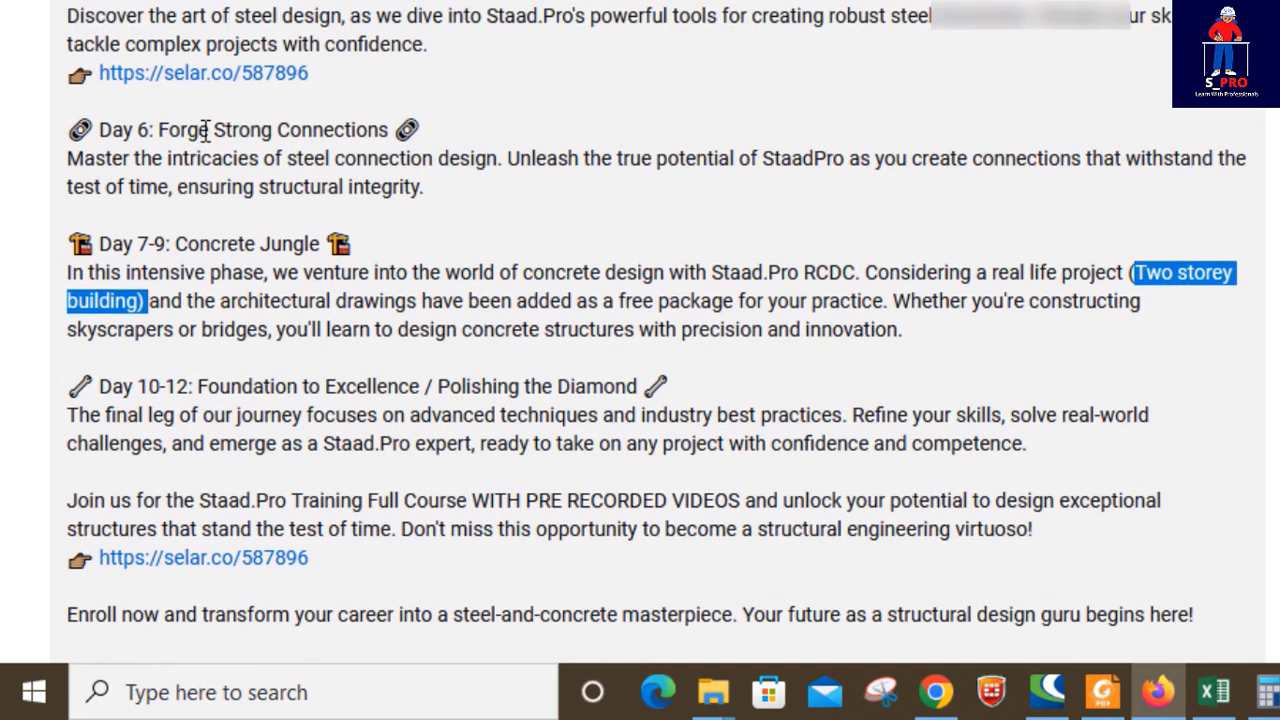
Read the course description's outline for Day 6 through Day 12 and the enrolment details beneath it.
{"action": "left_click", "coordinate": [217, 3]}
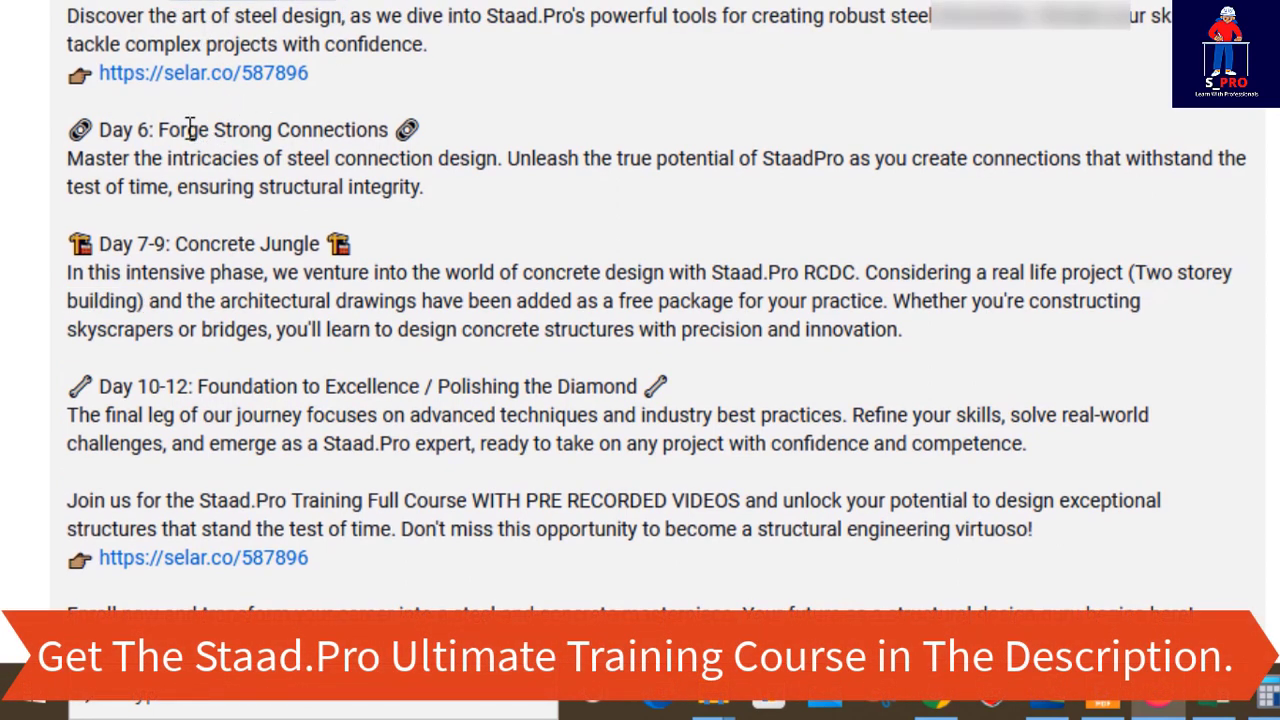
{"action": "left_click_drag", "start_coordinate": [170, 127], "coordinate": [358, 130]}
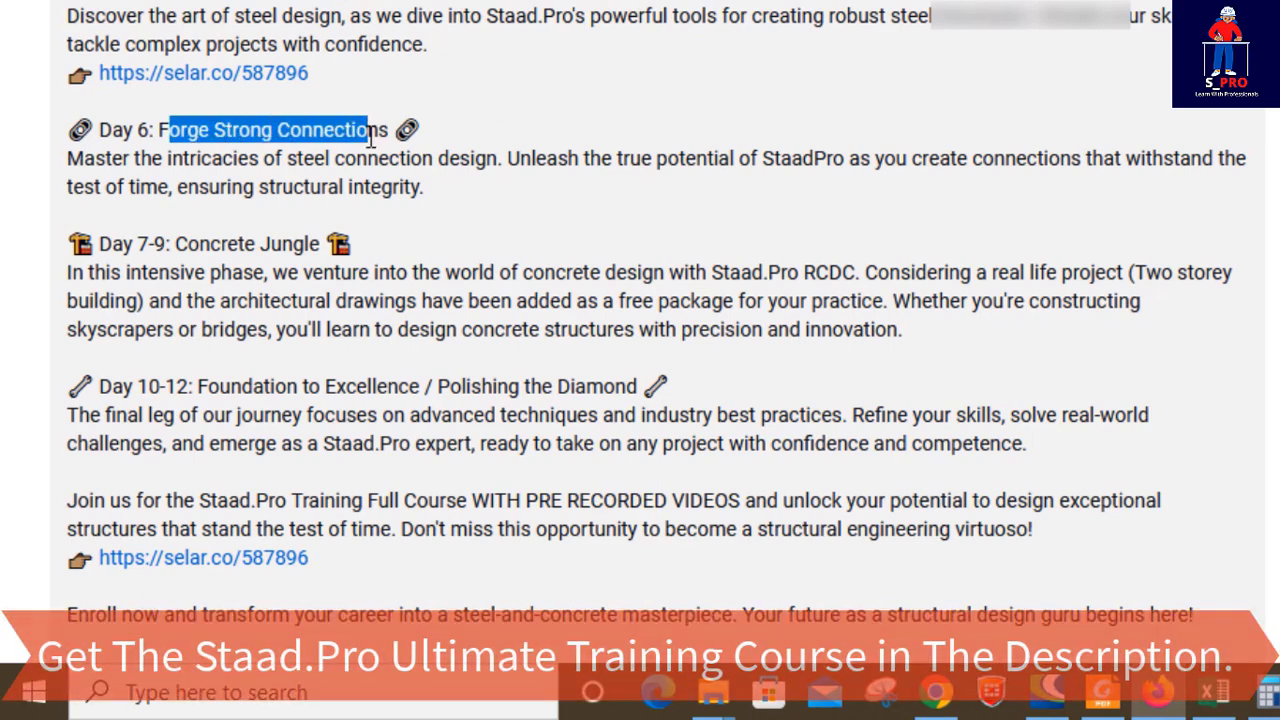
{"action": "left_click_drag", "start_coordinate": [176, 243], "coordinate": [298, 243]}
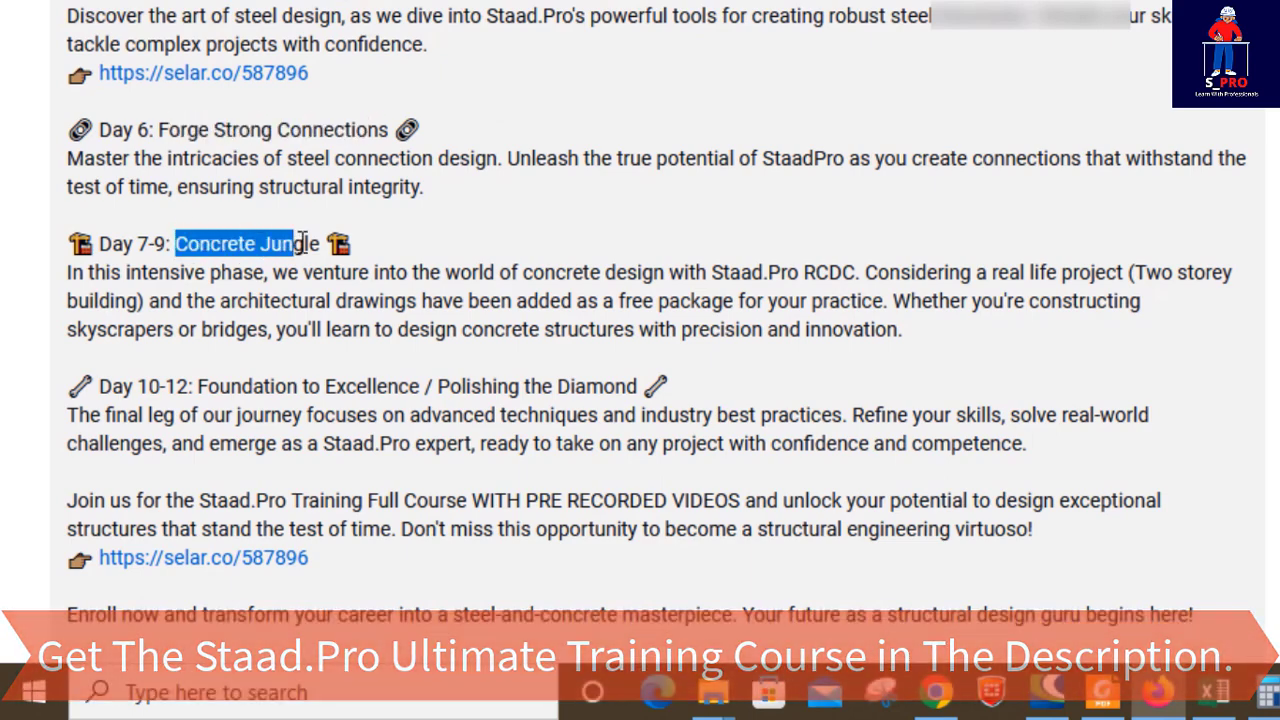
{"action": "scroll", "coordinate": [505, 272], "scroll_direction": "down", "scroll_amount": 3}
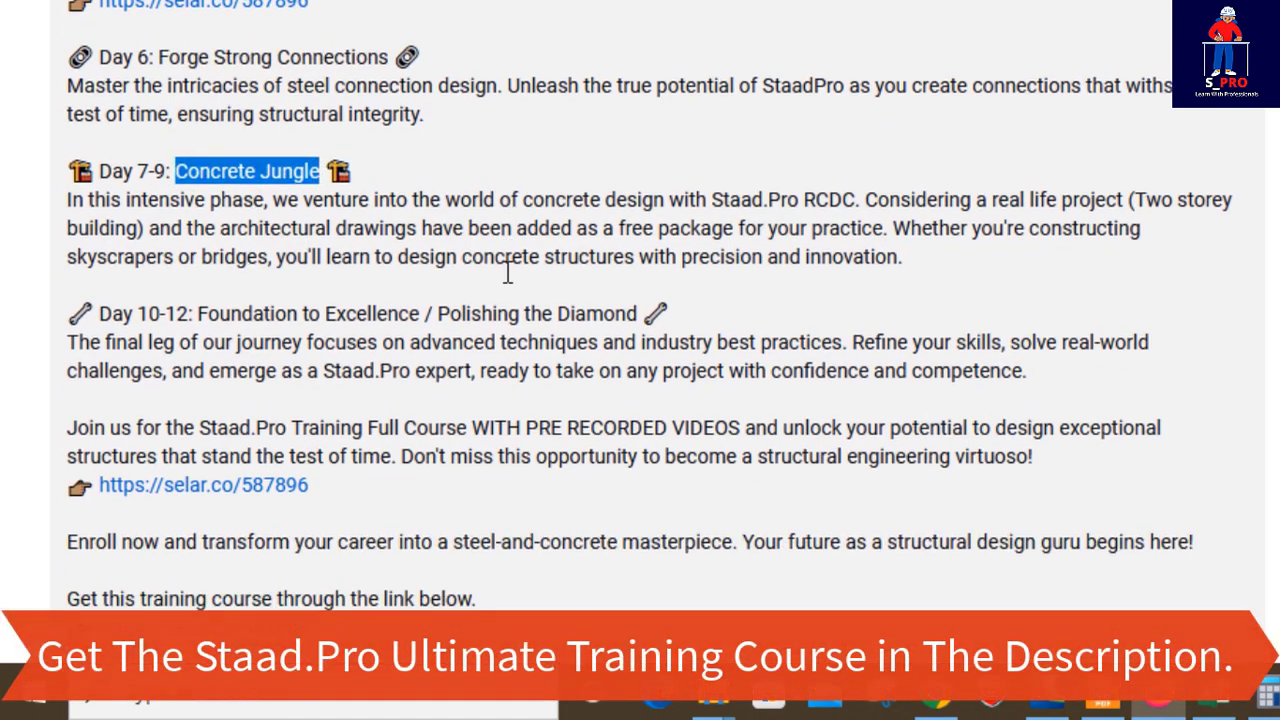
{"action": "left_click_drag", "start_coordinate": [203, 246], "coordinate": [608, 234]}
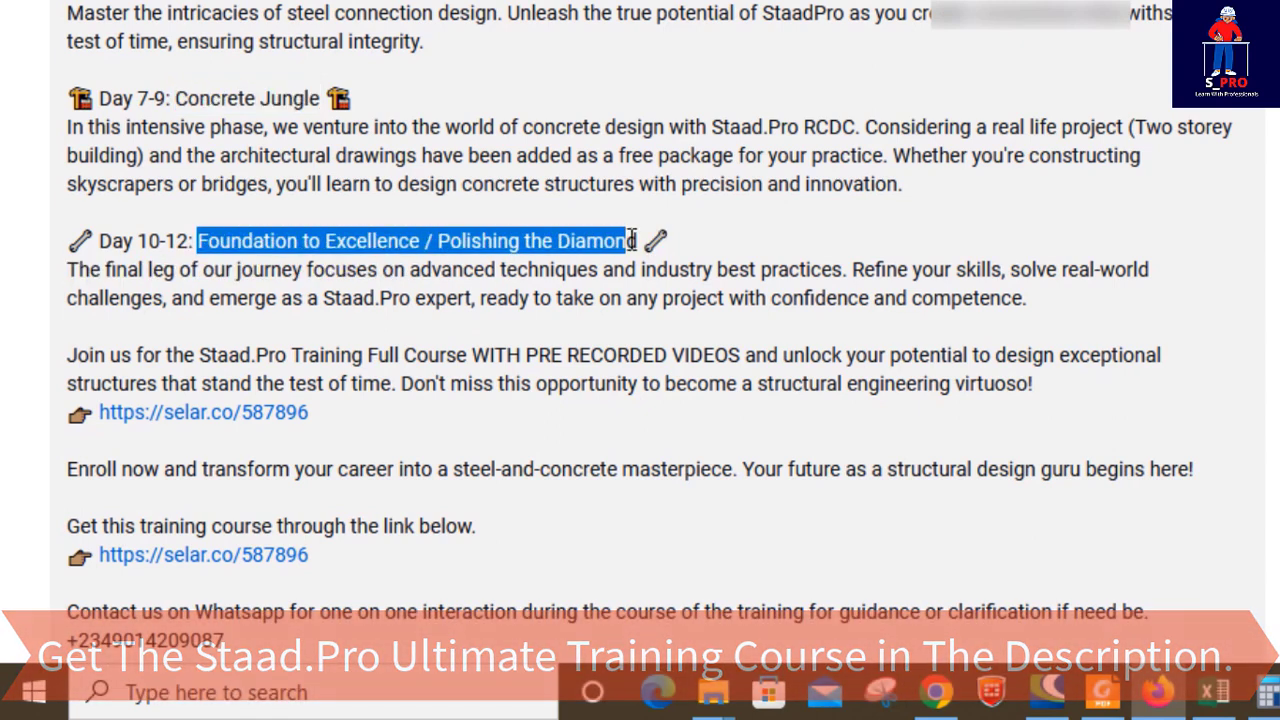
{"action": "scroll", "coordinate": [555, 290], "scroll_direction": "down", "scroll_amount": 3}
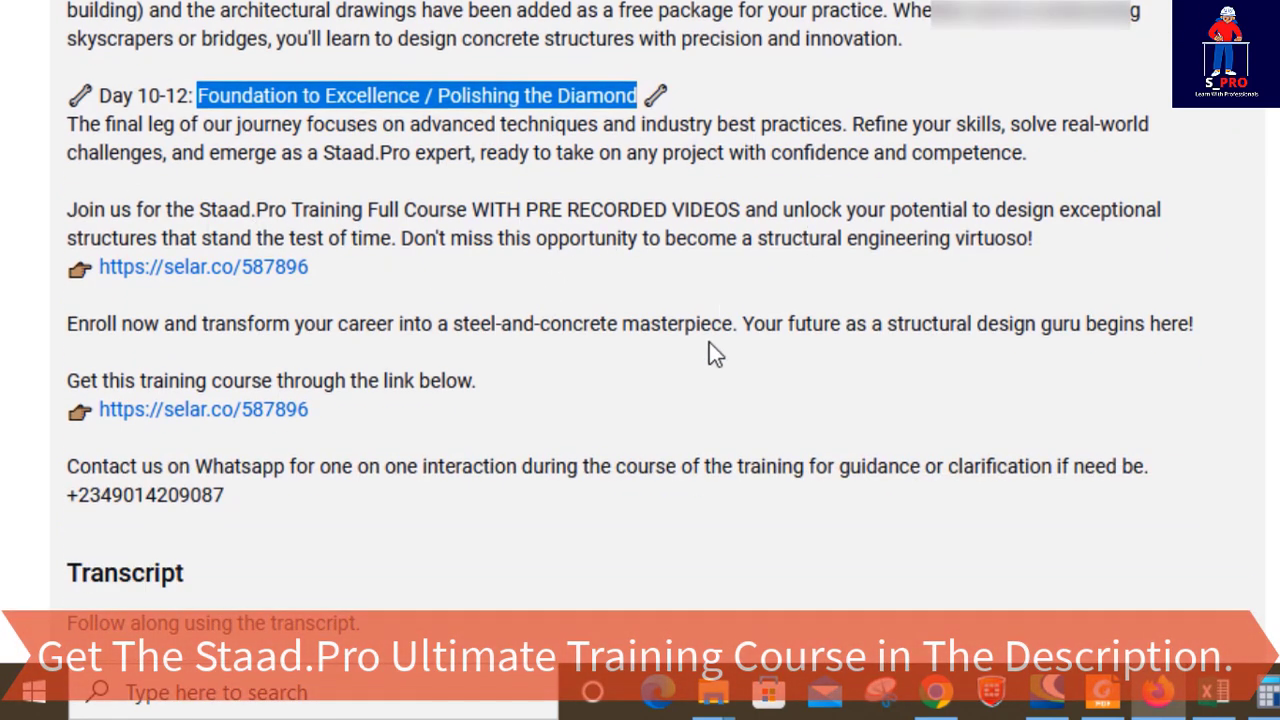
{"action": "scroll", "coordinate": [709, 336], "scroll_direction": "down", "scroll_amount": 3}
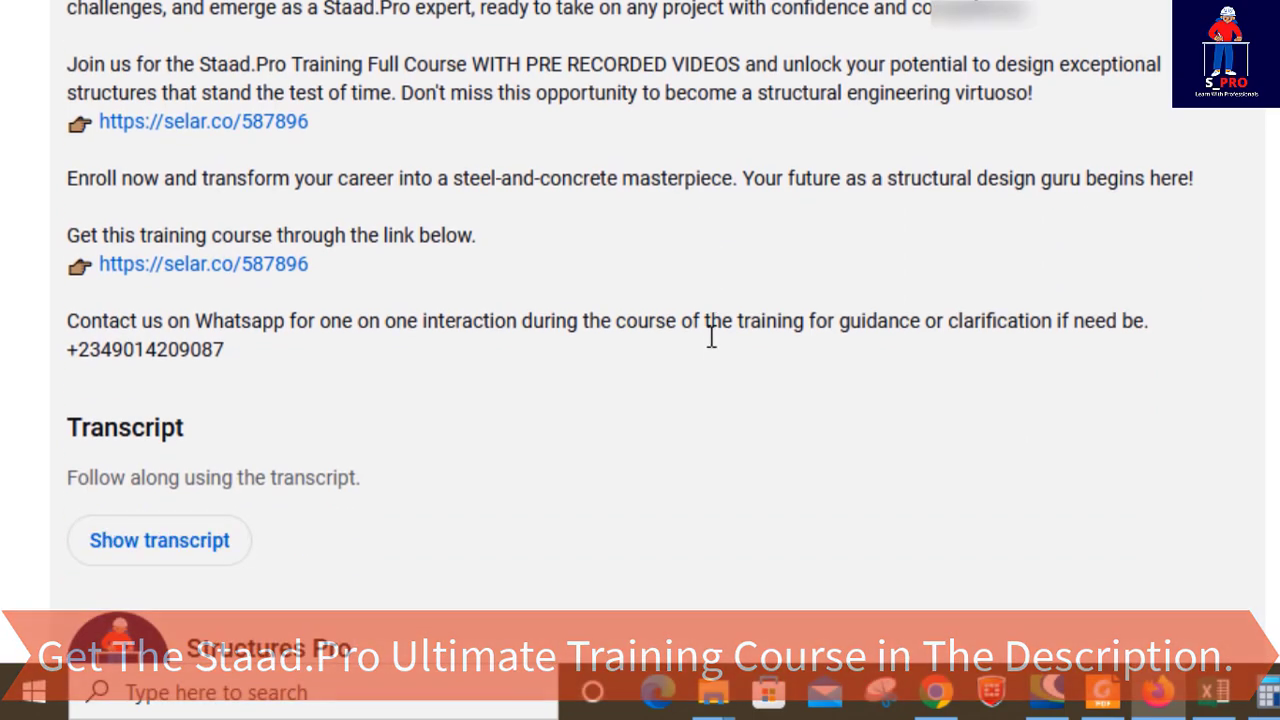
Return to the course video and skip ahead to about 6:47, near its end.
{"action": "scroll", "coordinate": [709, 336], "scroll_direction": "up", "scroll_amount": 10}
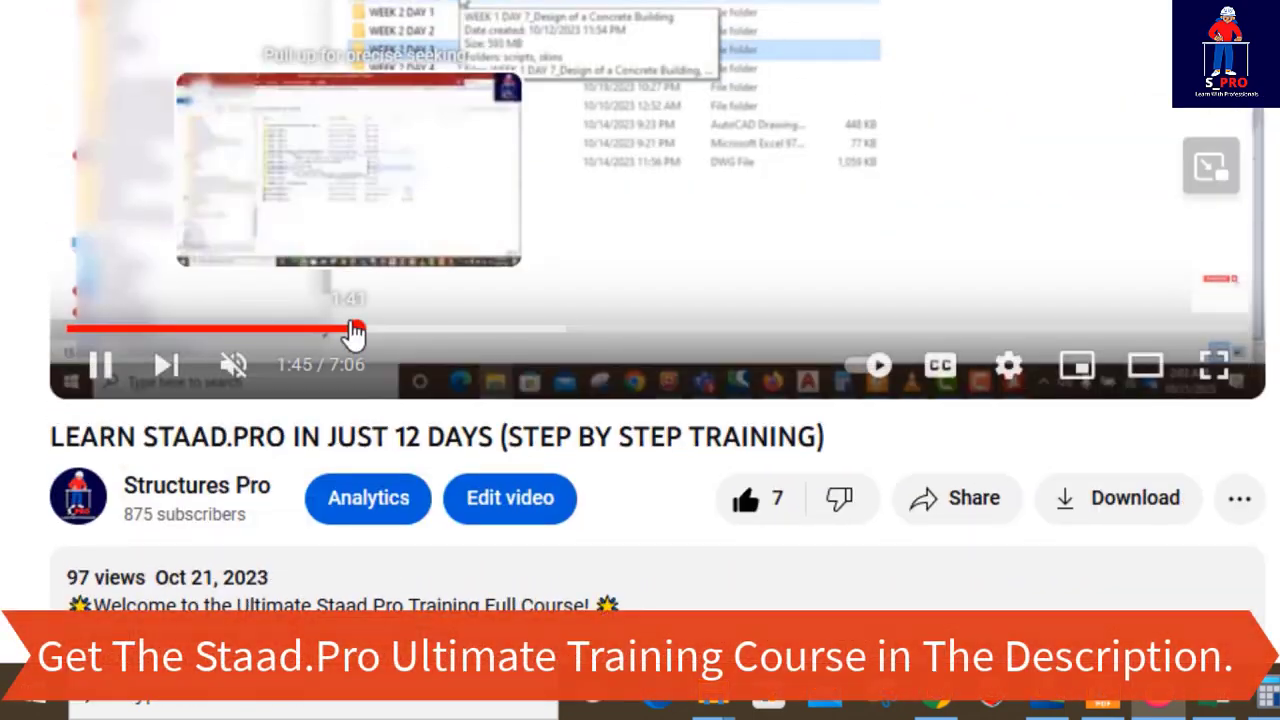
{"action": "left_click_drag", "start_coordinate": [380, 334], "coordinate": [1109, 343]}
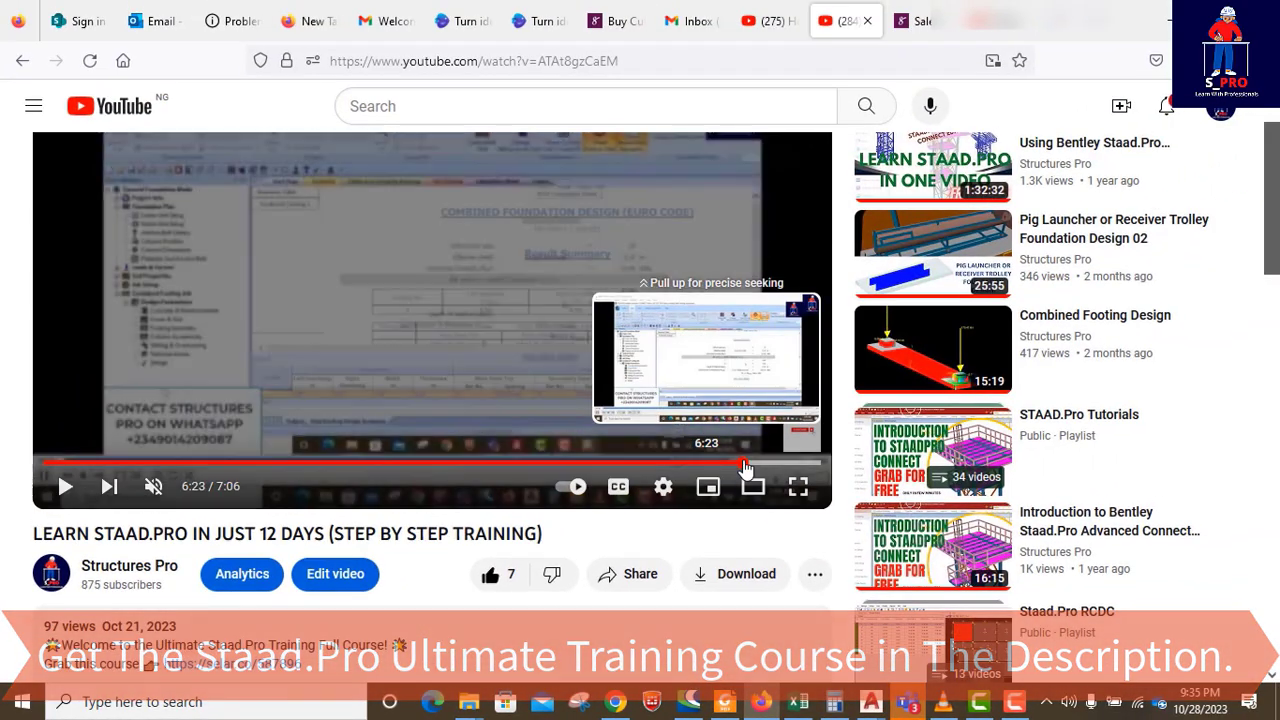
{"action": "left_click_drag", "start_coordinate": [745, 468], "coordinate": [786, 468]}
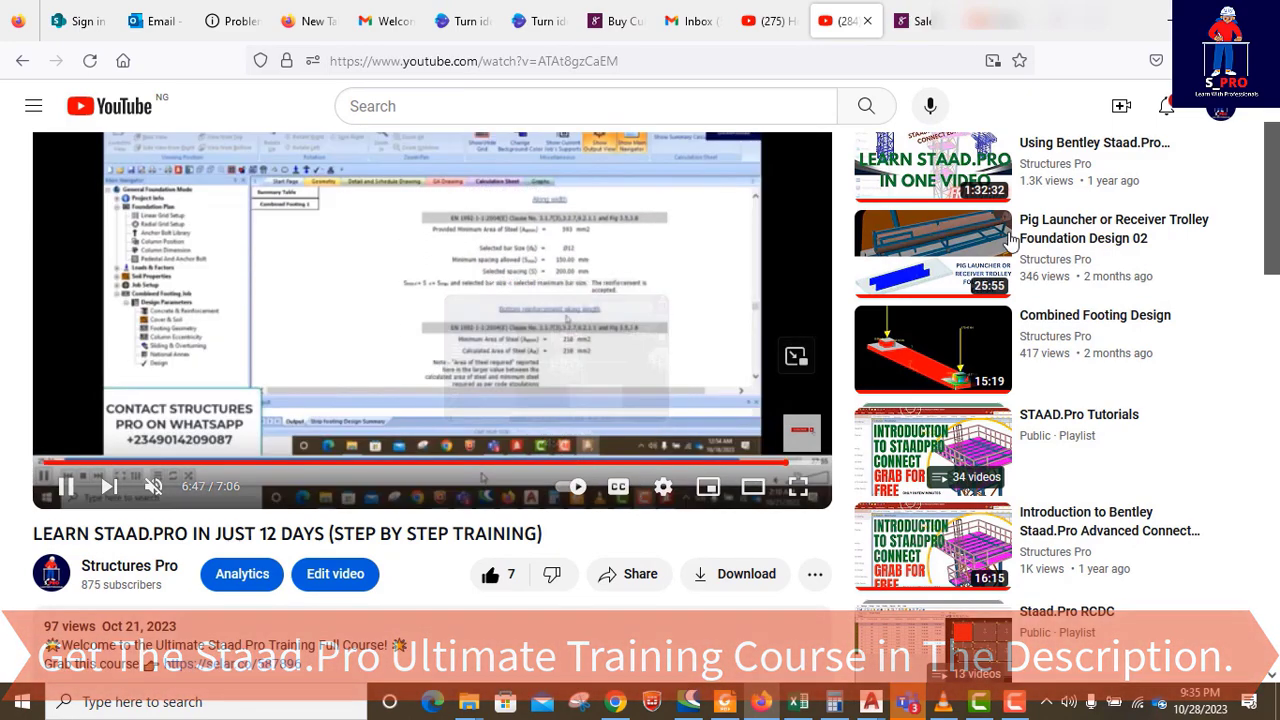
Go to the Structures Pro channel and open its video "LEARN STAAD.PRO IN JUST 12 DAYS (STEP BY STEP TRAINING)".
{"action": "left_click", "coordinate": [1220, 110]}
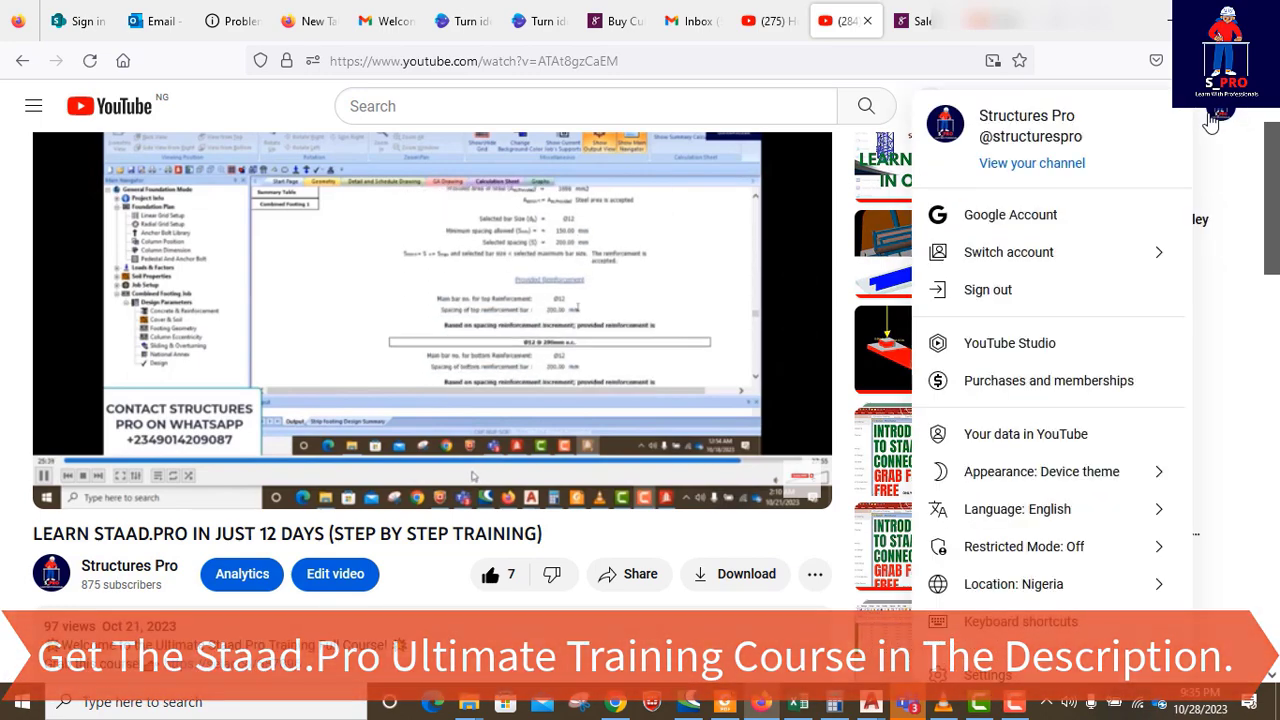
{"action": "left_click", "coordinate": [1068, 166]}
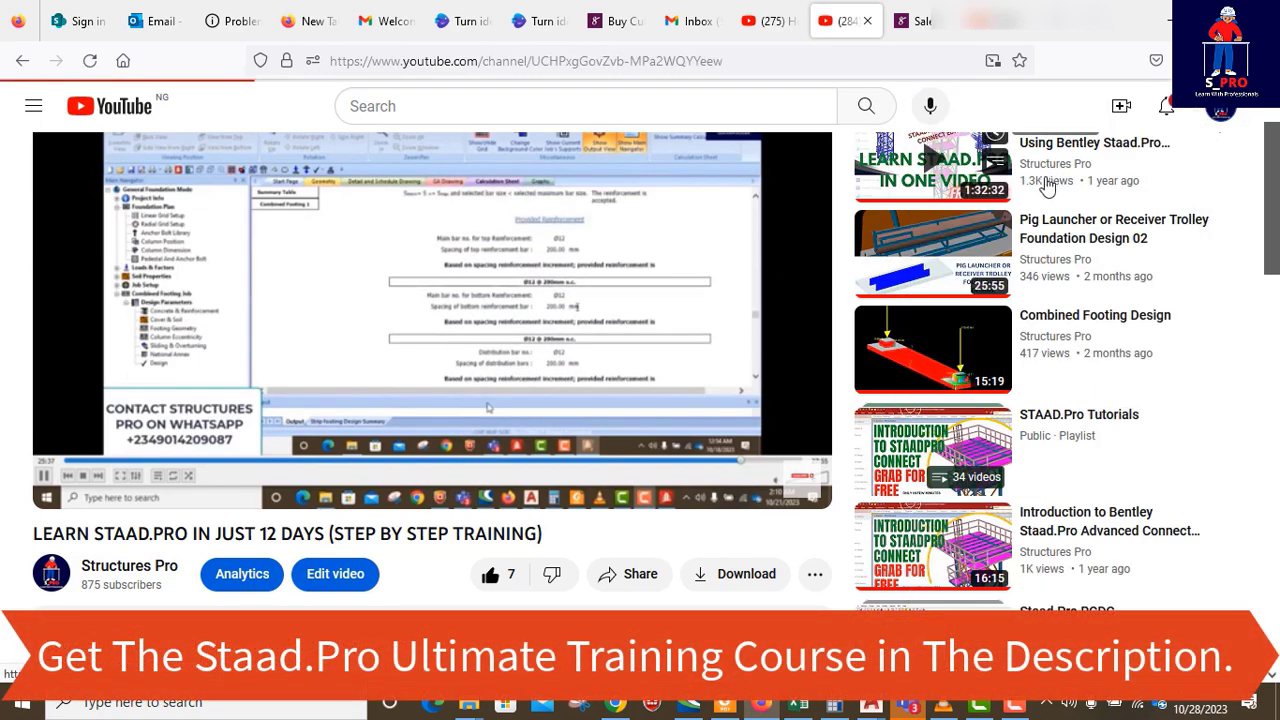
{"action": "scroll", "coordinate": [663, 383], "scroll_direction": "down", "scroll_amount": 6}
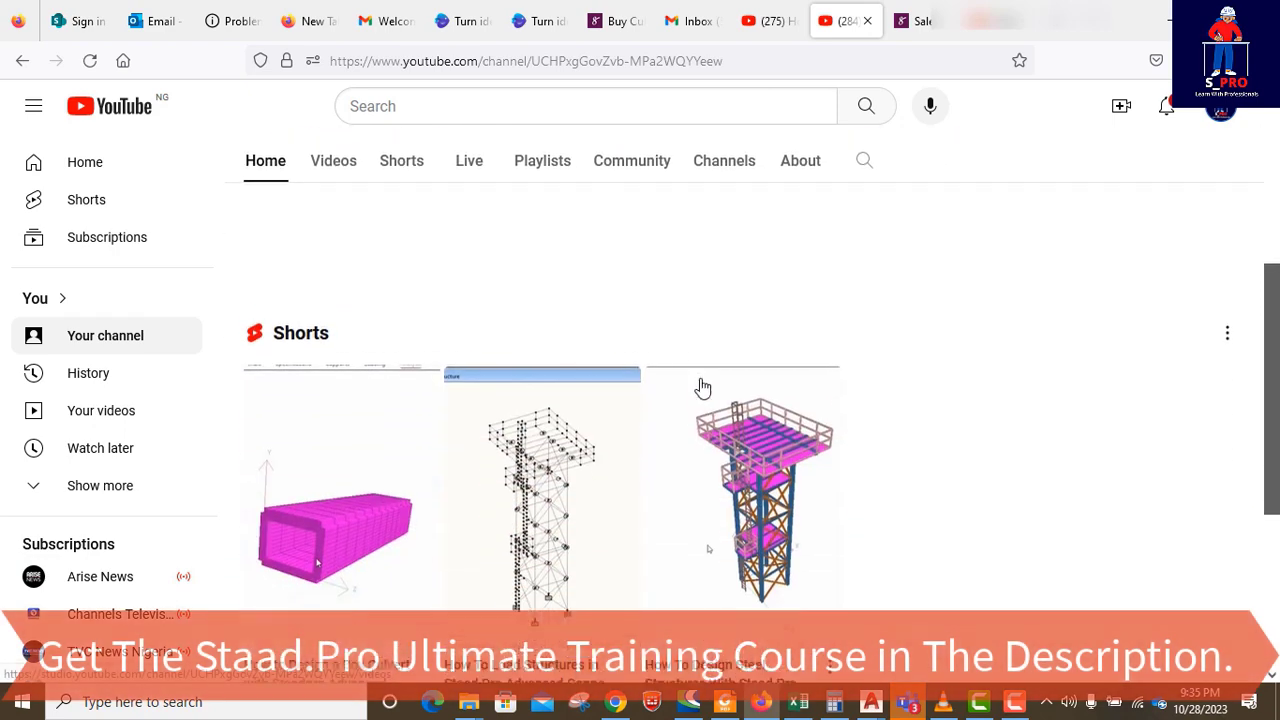
{"action": "scroll", "coordinate": [945, 395], "scroll_direction": "down", "scroll_amount": 1}
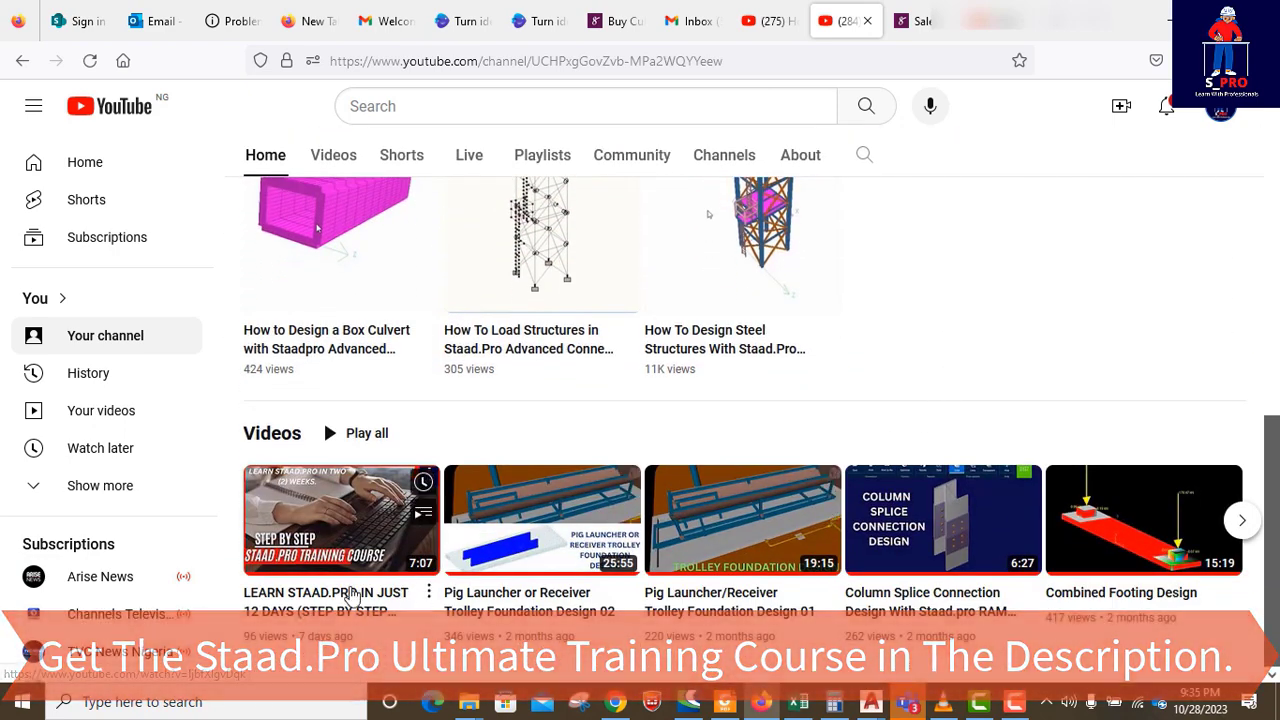
{"action": "mouse_move", "coordinate": [370, 610]}
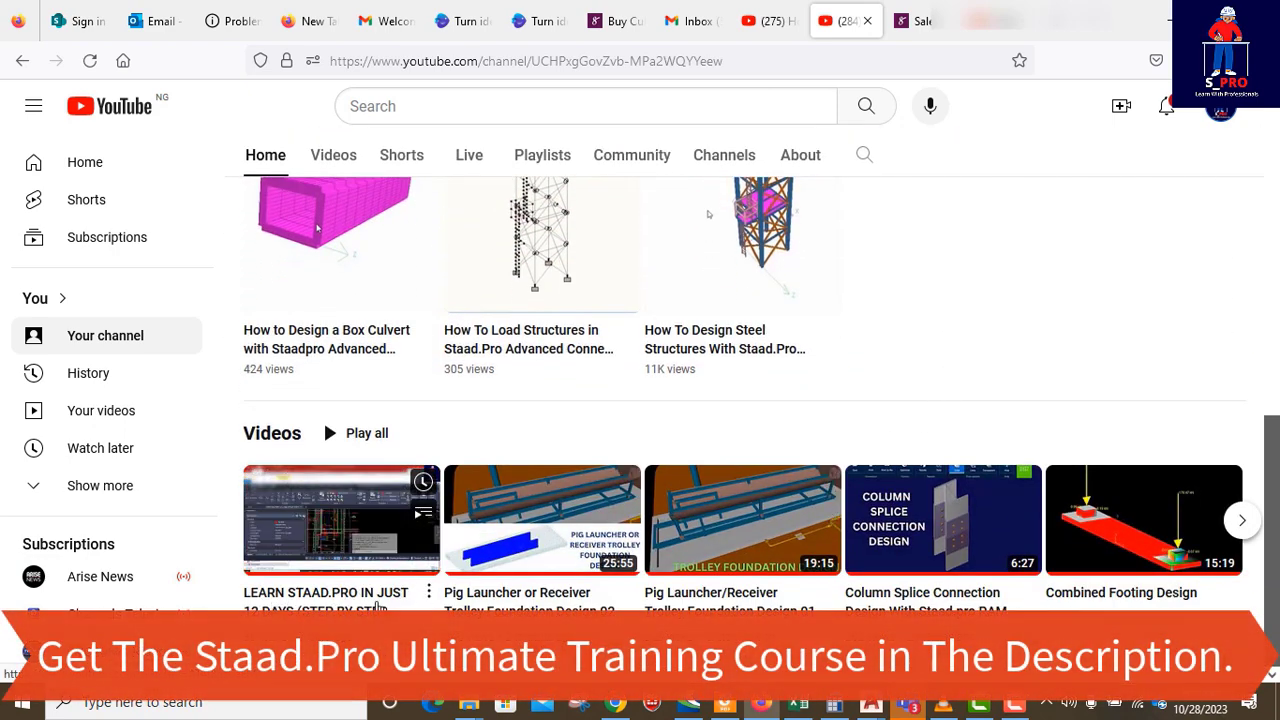
{"action": "left_click", "coordinate": [328, 612]}
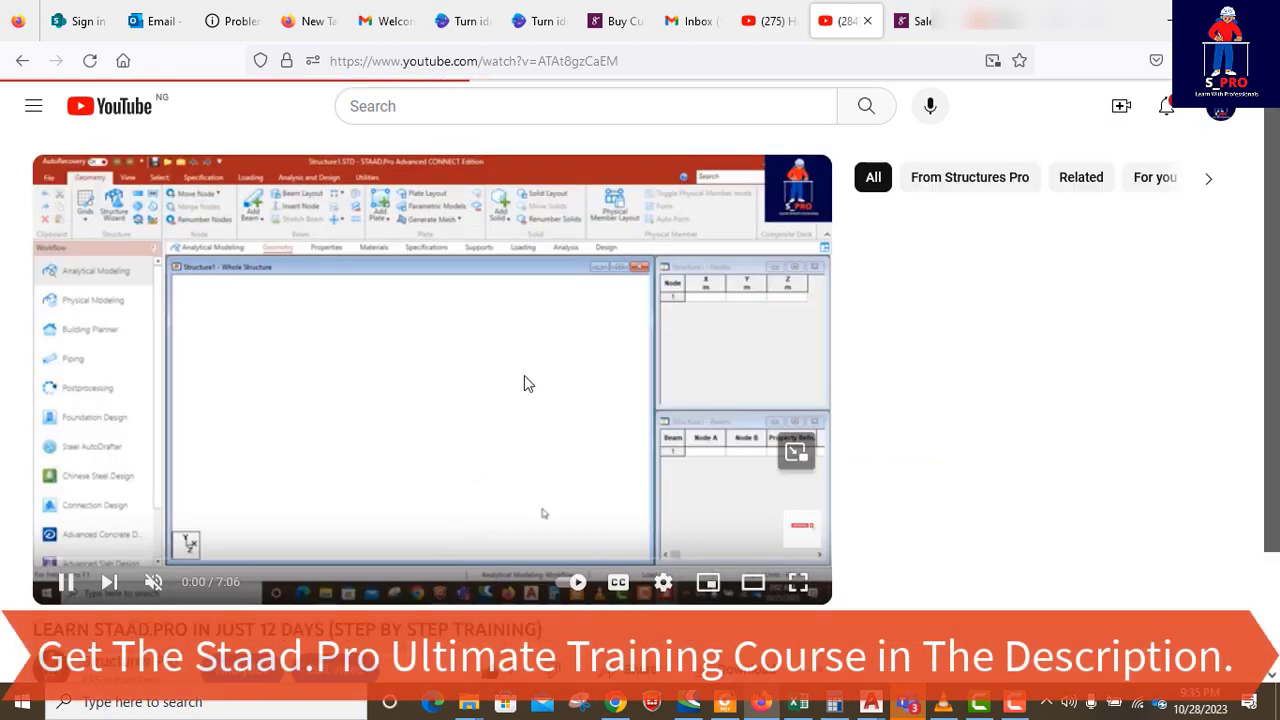
{"action": "scroll", "coordinate": [590, 415], "scroll_direction": "down", "scroll_amount": 2}
{"action": "scroll", "coordinate": [588, 414], "scroll_direction": "down", "scroll_amount": 1}
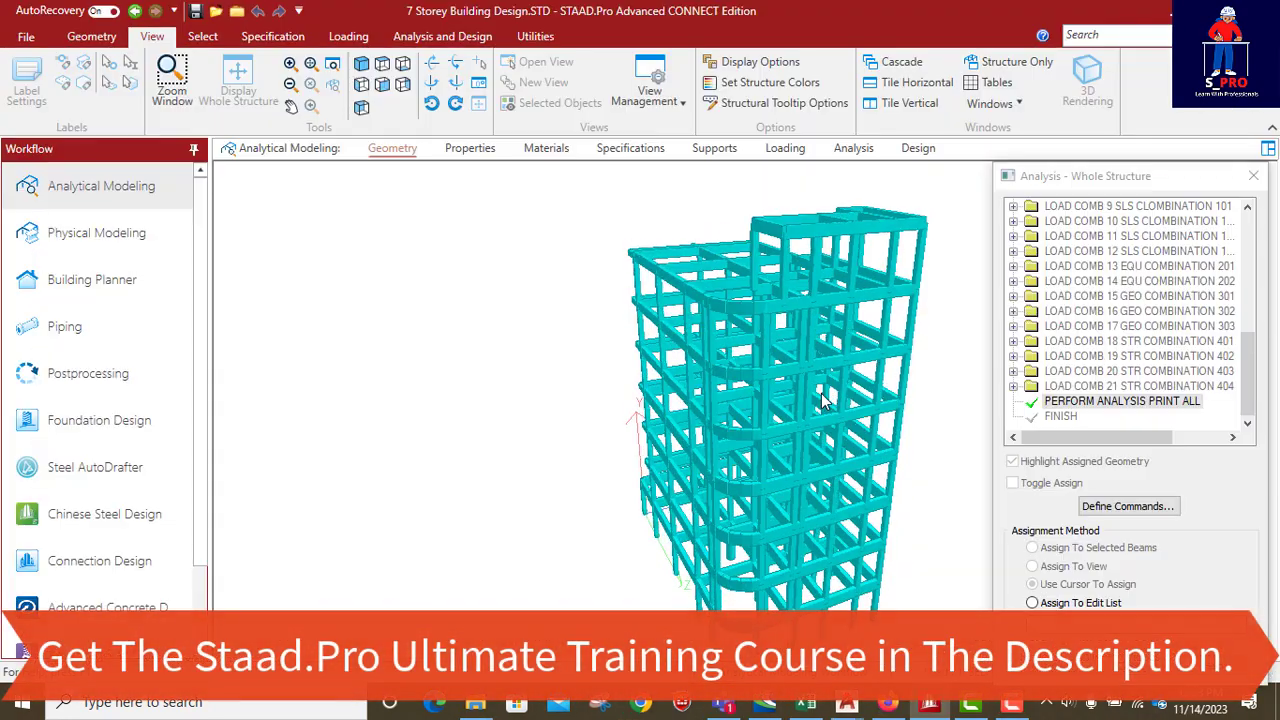
Switch to STAAD.Pro and examine the rendered 7-storey building frame from several angles, including its roof, sides and base columns.
{"action": "middle_click_drag", "start_coordinate": [821, 393], "coordinate": [884, 492]}
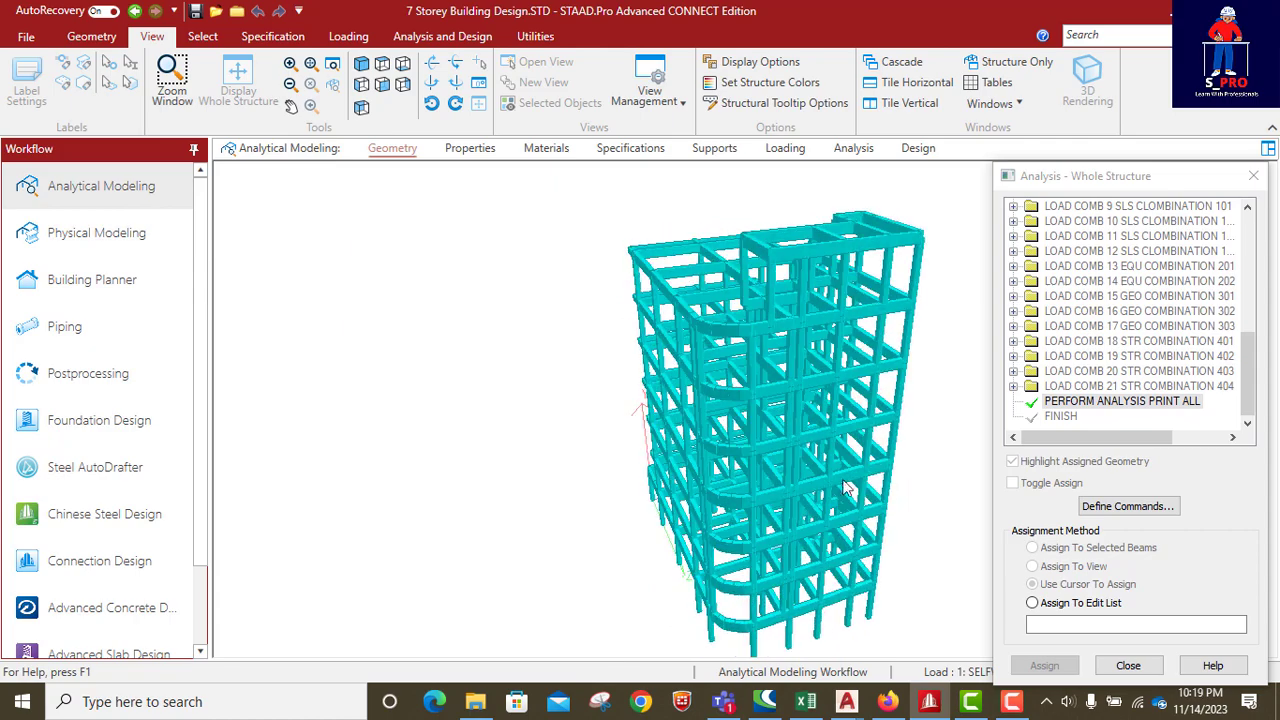
{"action": "middle_click_drag", "start_coordinate": [771, 463], "coordinate": [835, 470]}
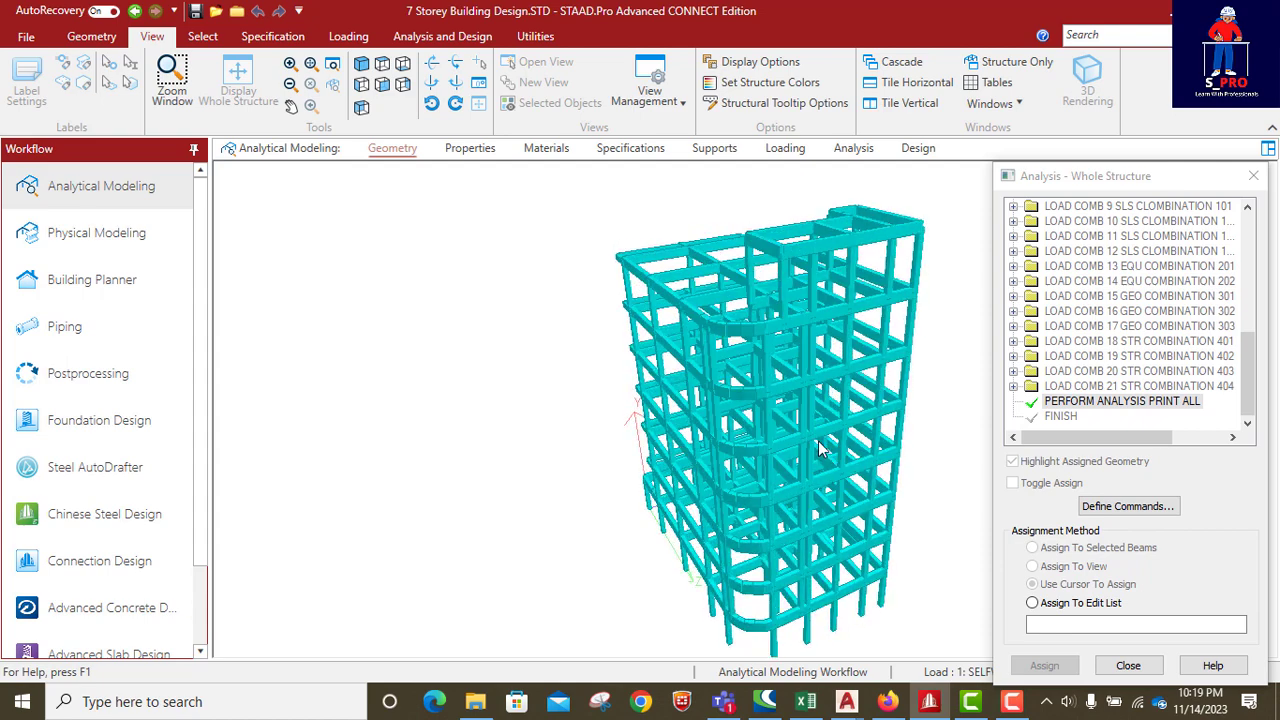
{"action": "middle_click_drag", "start_coordinate": [797, 487], "coordinate": [773, 432]}
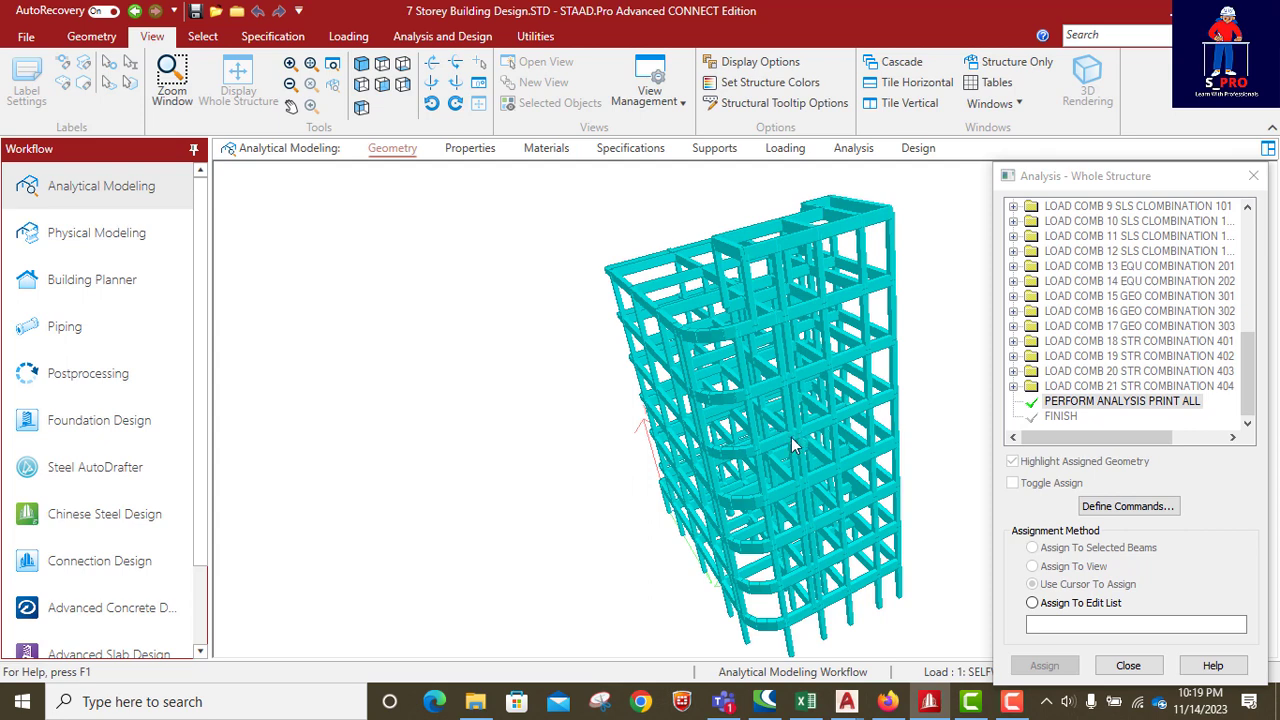
{"action": "mouse_move", "coordinate": [790, 432]}
{"action": "middle_mouse_down"}
{"action": "mouse_move", "coordinate": [760, 463]}
{"action": "mouse_move", "coordinate": [850, 400]}
{"action": "mouse_move", "coordinate": [697, 402]}
{"action": "mouse_move", "coordinate": [764, 444]}
{"action": "mouse_move", "coordinate": [721, 443]}
{"action": "mouse_move", "coordinate": [802, 425]}
{"action": "mouse_move", "coordinate": [763, 391]}
{"action": "mouse_move", "coordinate": [796, 423]}
{"action": "middle_mouse_up"}
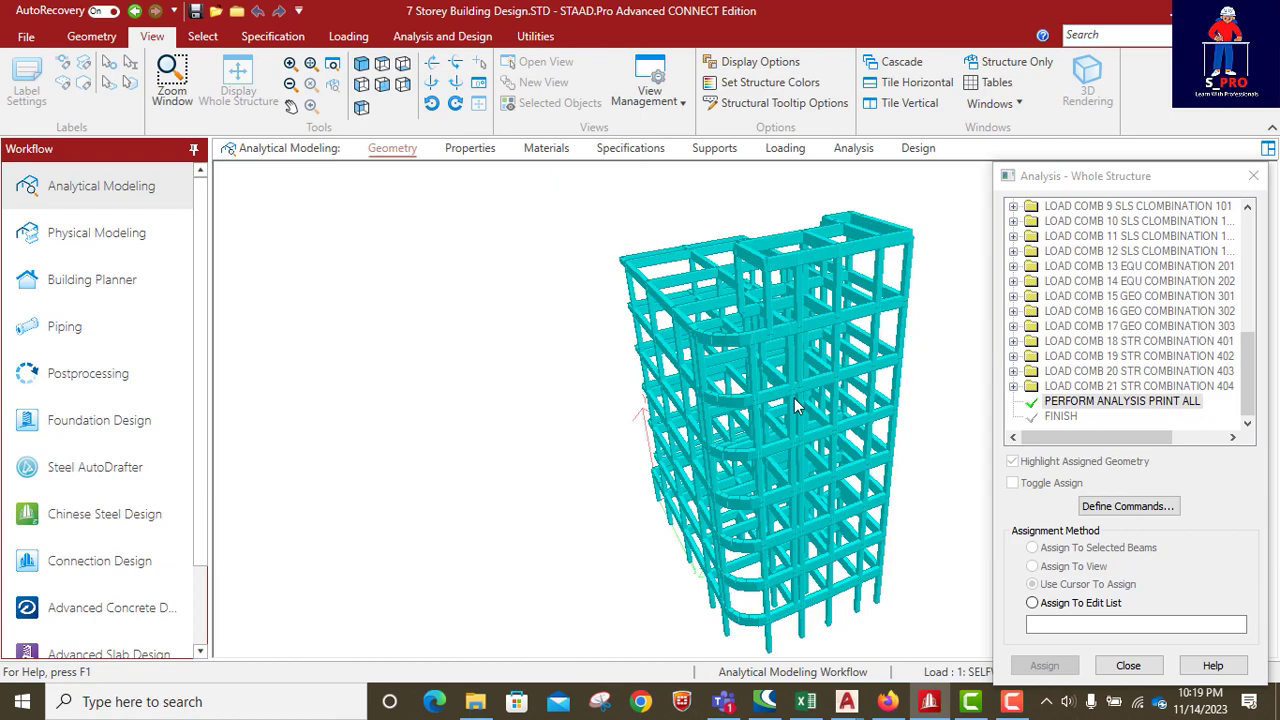
{"action": "middle_click_drag", "start_coordinate": [828, 390], "coordinate": [804, 440]}
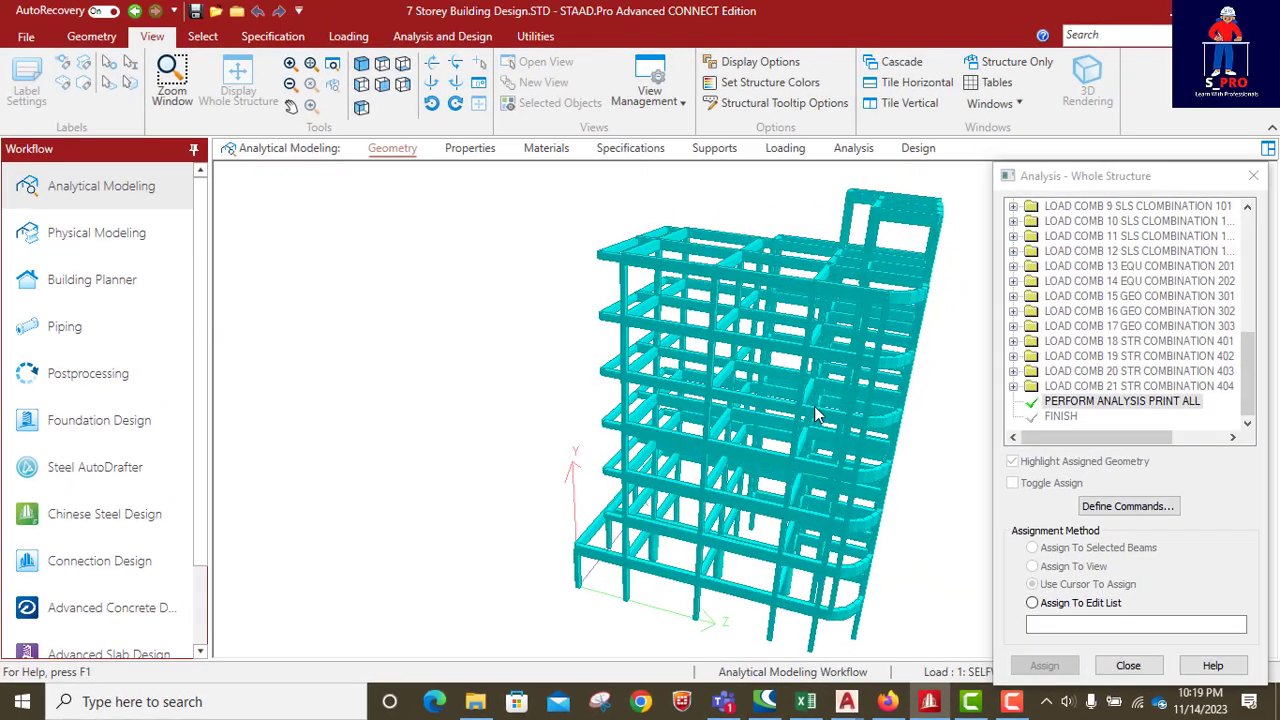
{"action": "middle_click_drag", "start_coordinate": [815, 413], "coordinate": [748, 451]}
{"action": "mouse_move", "coordinate": [868, 378]}
{"action": "middle_mouse_down"}
{"action": "mouse_move", "coordinate": [851, 446]}
{"action": "mouse_move", "coordinate": [838, 404]}
{"action": "mouse_move", "coordinate": [853, 385]}
{"action": "middle_mouse_up"}
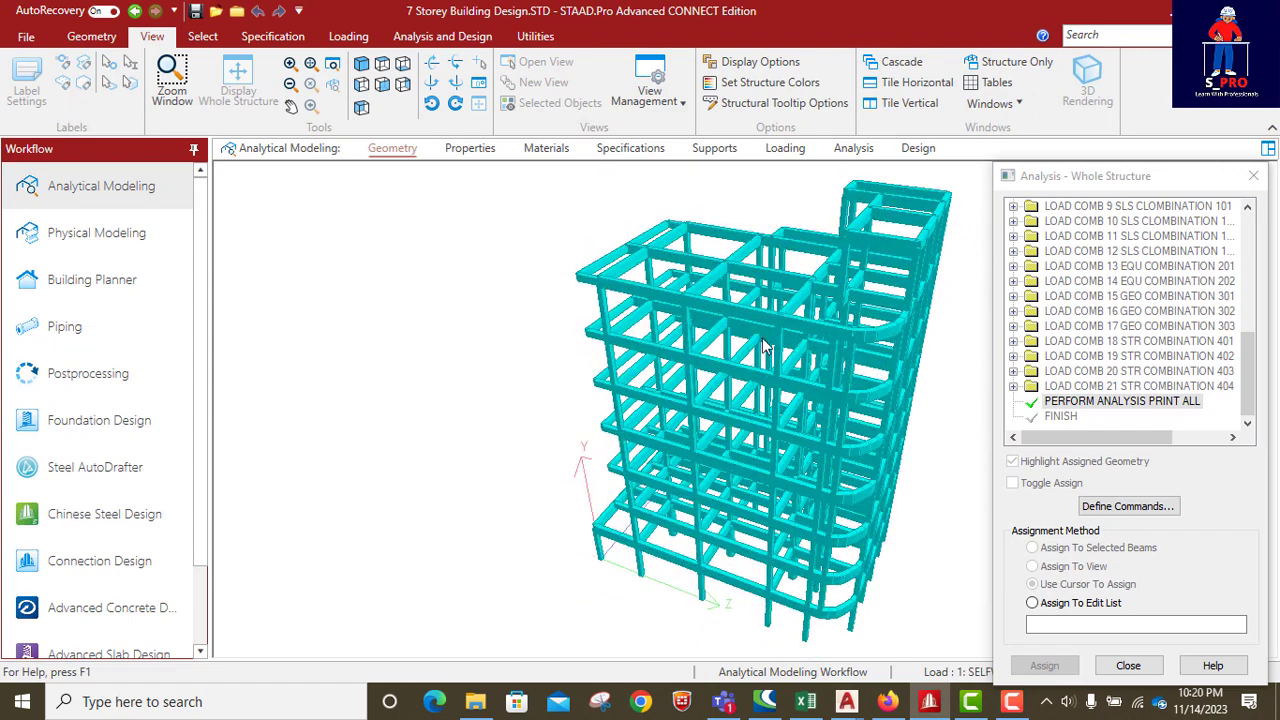
{"action": "middle_click_drag", "start_coordinate": [731, 378], "coordinate": [793, 410]}
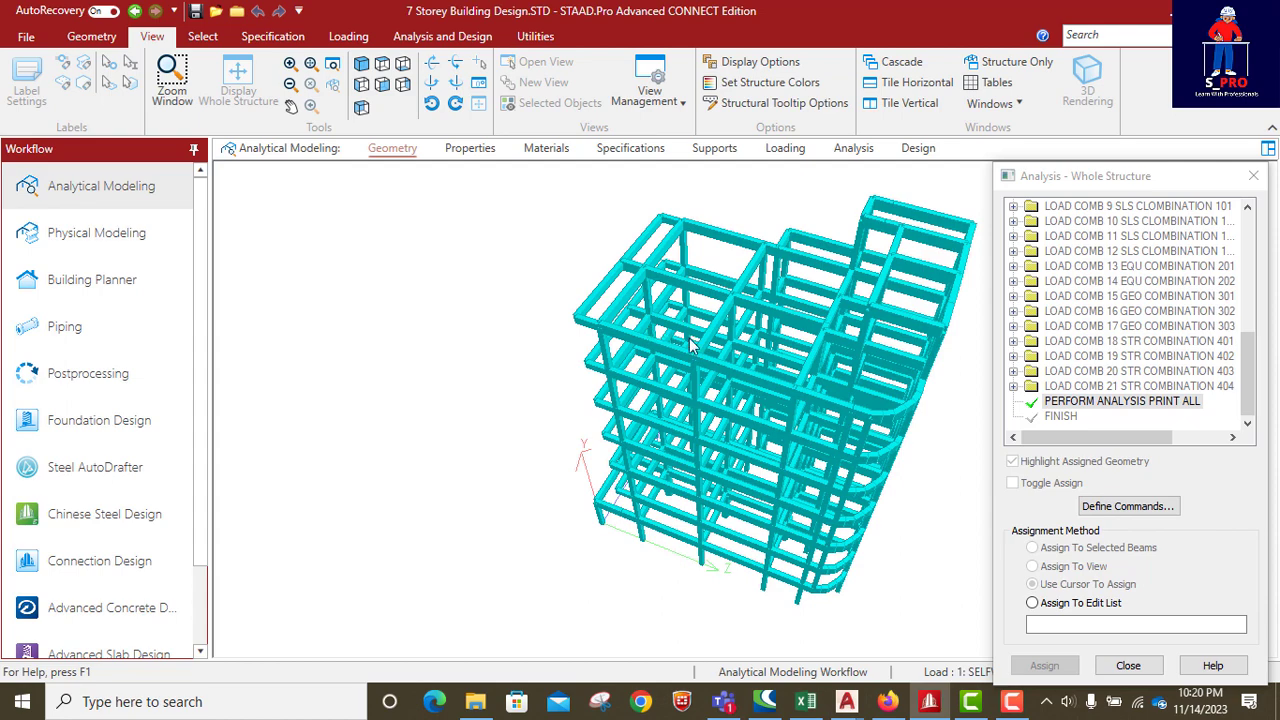
{"action": "mouse_move", "coordinate": [718, 388]}
{"action": "middle_mouse_down"}
{"action": "mouse_move", "coordinate": [757, 310]}
{"action": "mouse_move", "coordinate": [733, 328]}
{"action": "mouse_move", "coordinate": [728, 389]}
{"action": "middle_mouse_up"}
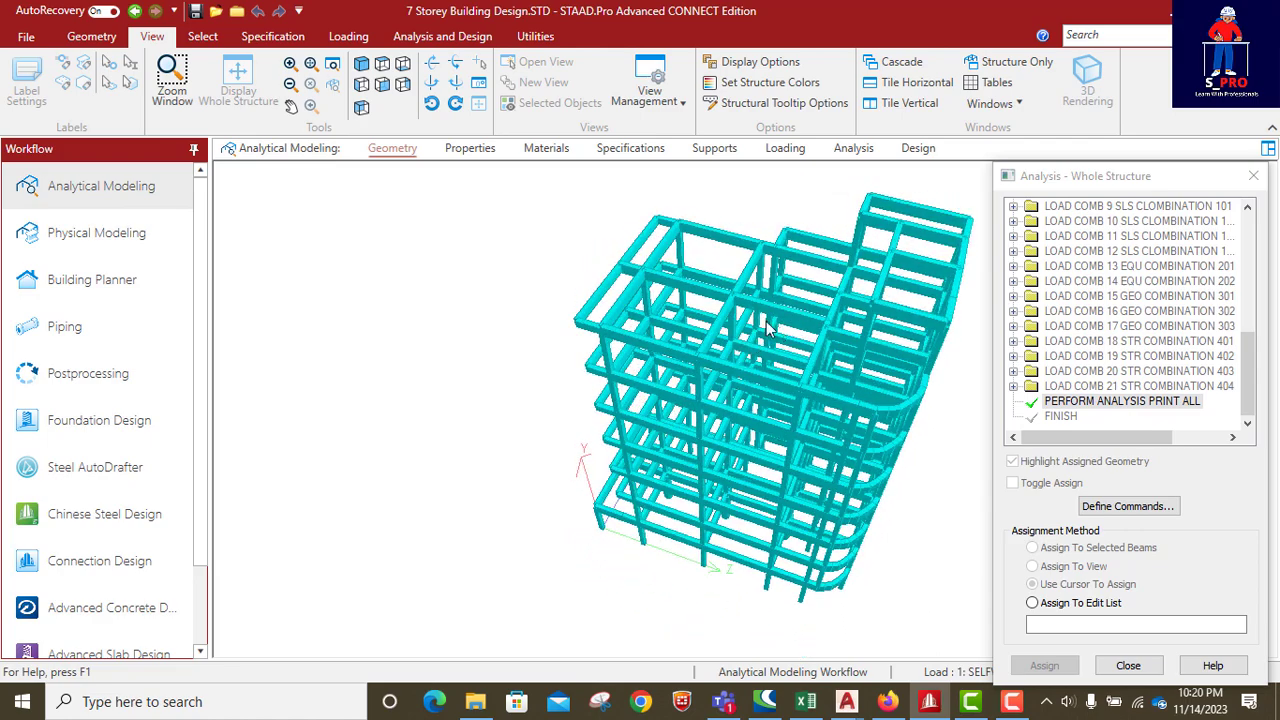
{"action": "middle_click_drag", "start_coordinate": [907, 293], "coordinate": [798, 302]}
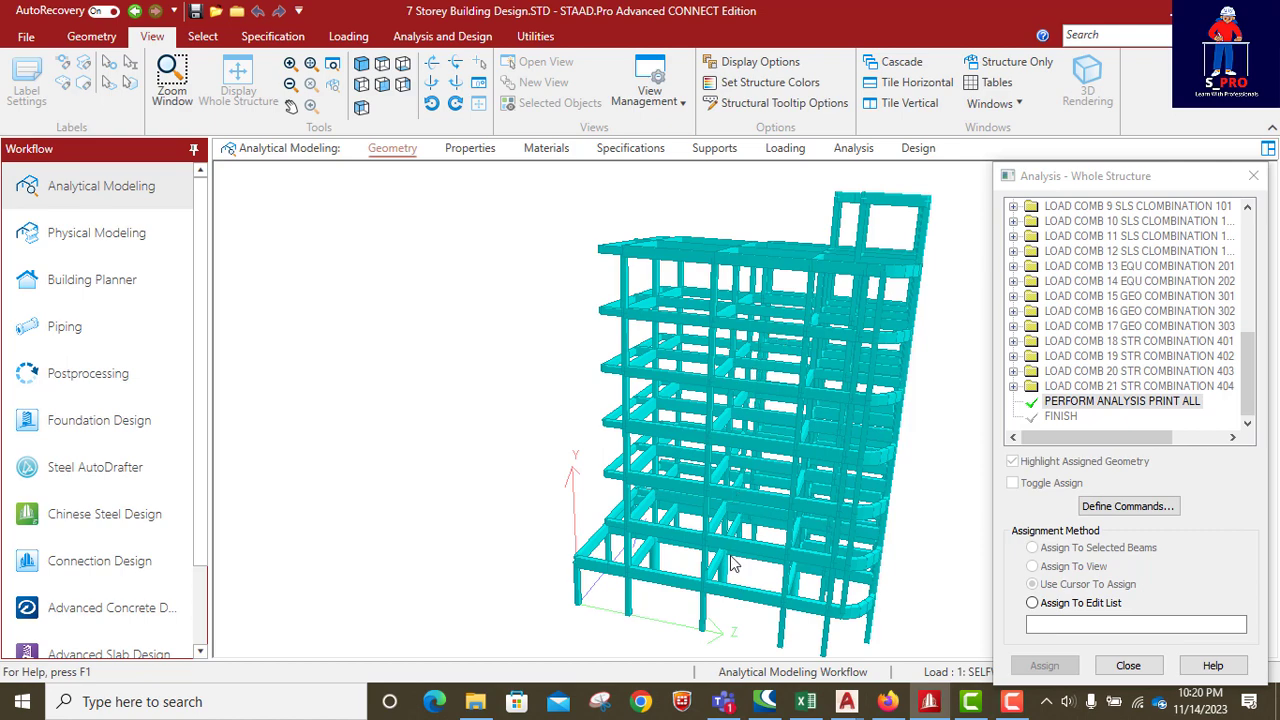
{"action": "mouse_move", "coordinate": [753, 465]}
{"action": "middle_mouse_down"}
{"action": "mouse_move", "coordinate": [922, 325]}
{"action": "mouse_move", "coordinate": [783, 441]}
{"action": "mouse_move", "coordinate": [815, 432]}
{"action": "mouse_move", "coordinate": [750, 450]}
{"action": "mouse_move", "coordinate": [762, 467]}
{"action": "middle_mouse_up"}
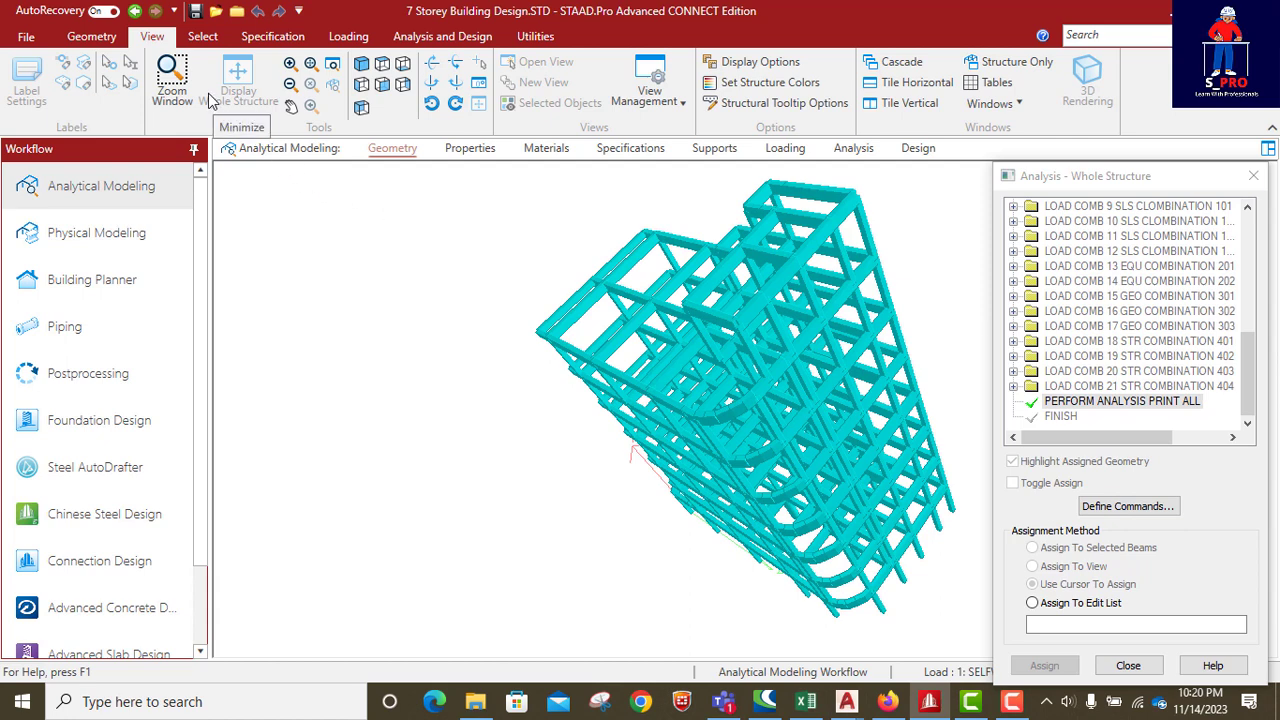
Run the analysis on the 7-storey building model and stay in modeling mode after it finishes.
{"action": "key", "text": "F10"}
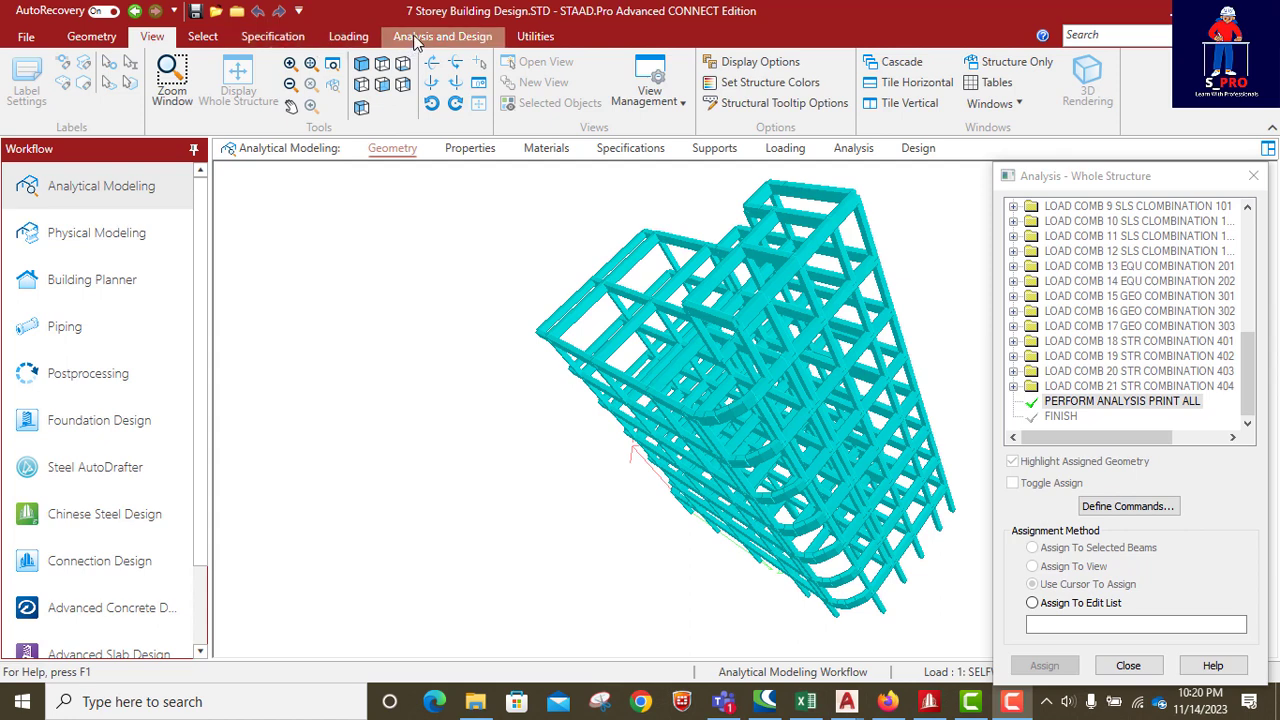
{"action": "left_click", "coordinate": [470, 150]}
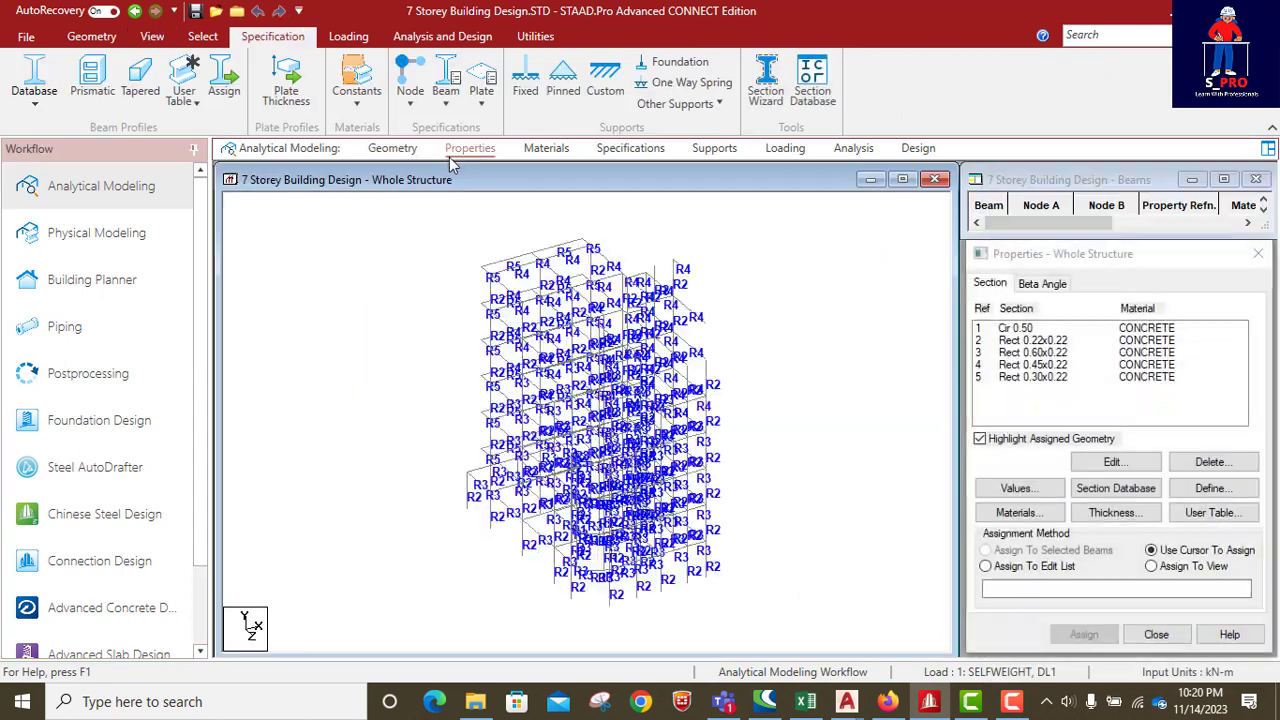
{"action": "left_click", "coordinate": [395, 150]}
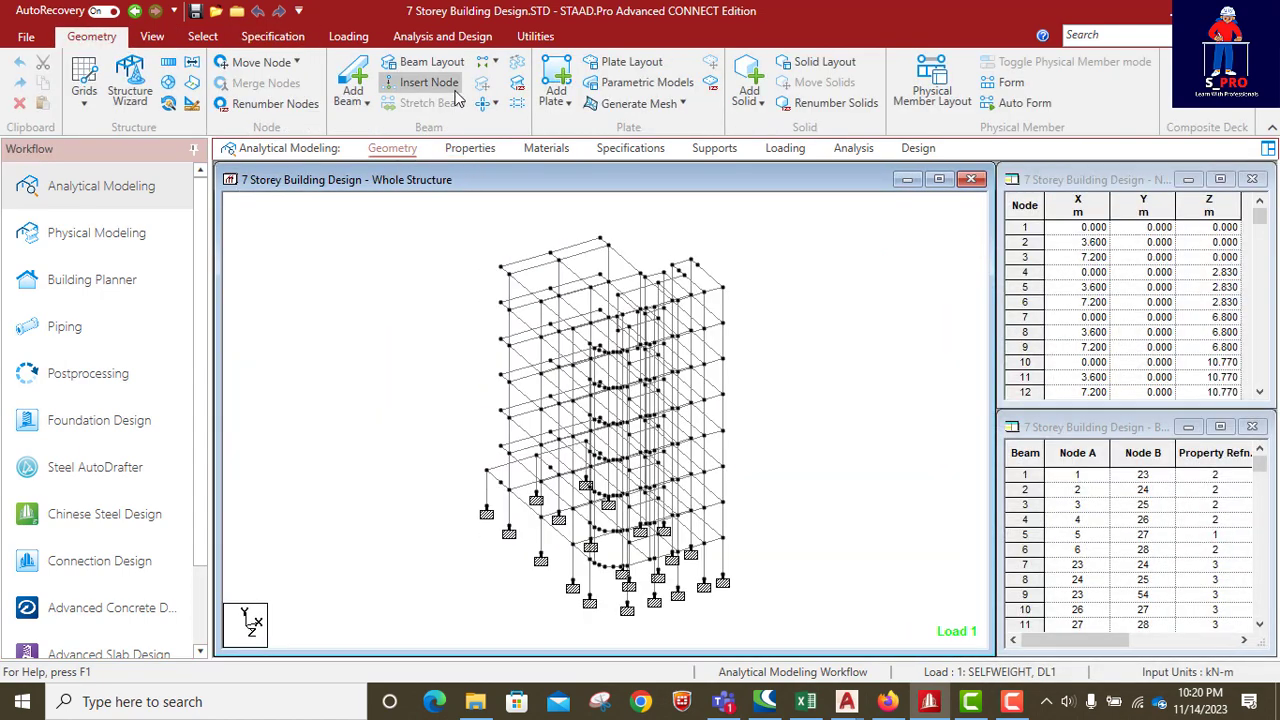
{"action": "left_click", "coordinate": [442, 36]}
{"action": "left_click", "coordinate": [305, 88]}
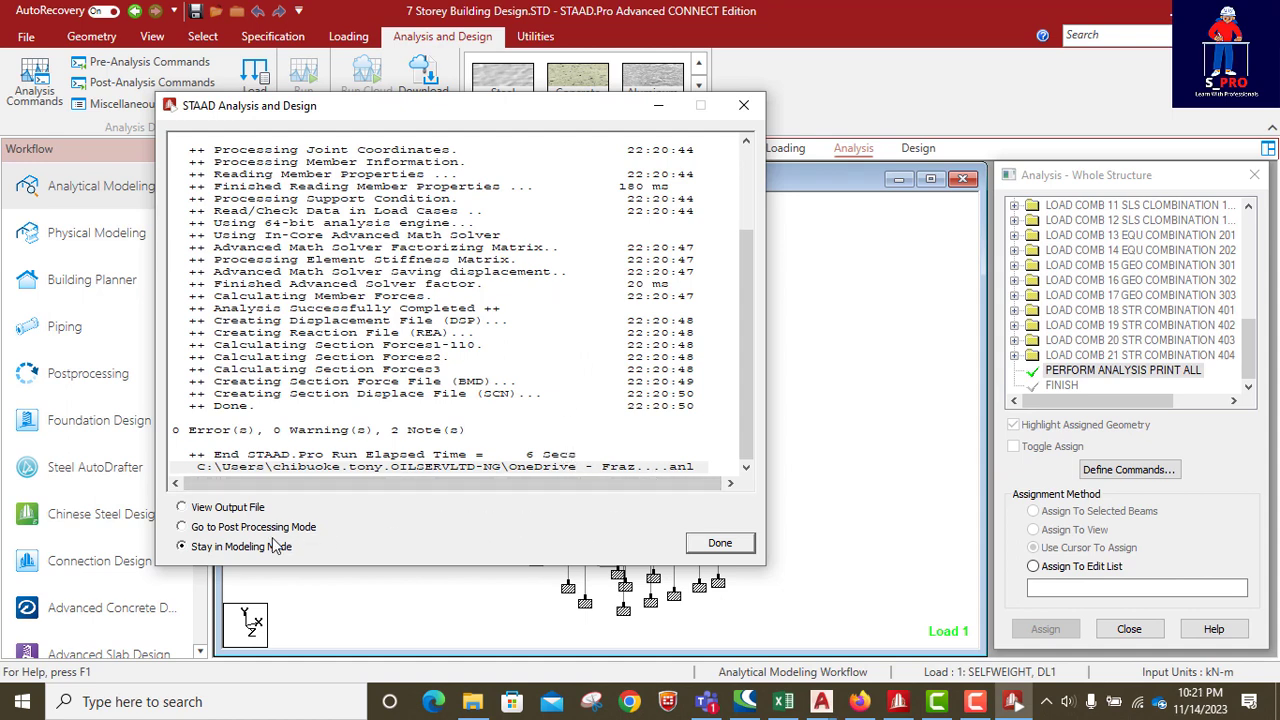
{"action": "left_click", "coordinate": [720, 543]}
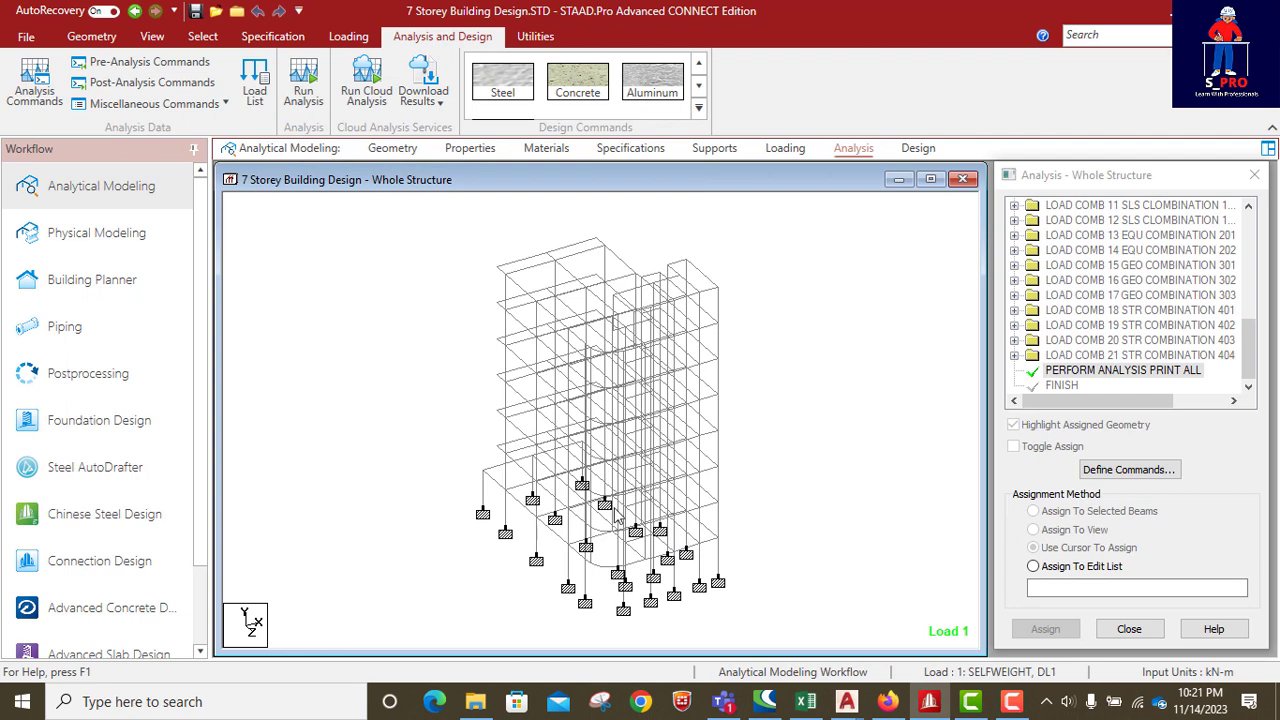
Launch the Advanced Concrete Design workflow for the building and enter "weqeg" as the new project's name.
{"action": "left_click", "coordinate": [114, 607]}
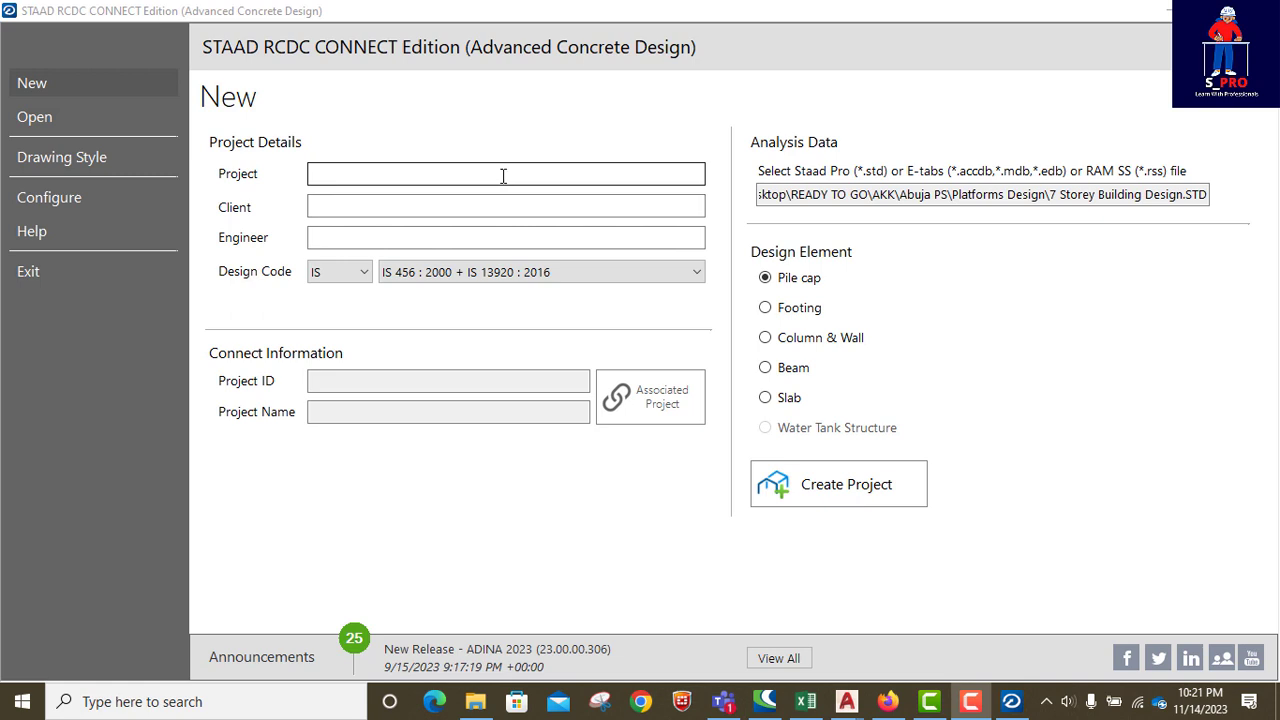
{"action": "left_click", "coordinate": [453, 175]}
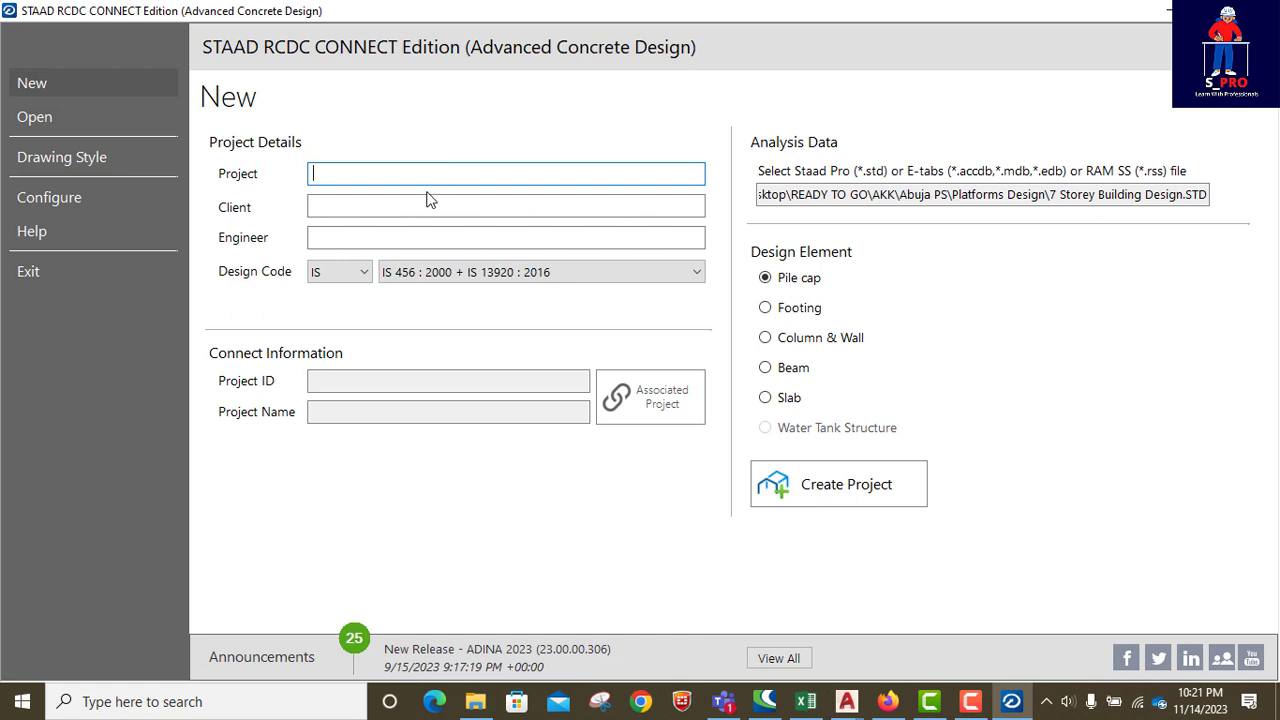
{"action": "type", "text": "weqeg"}
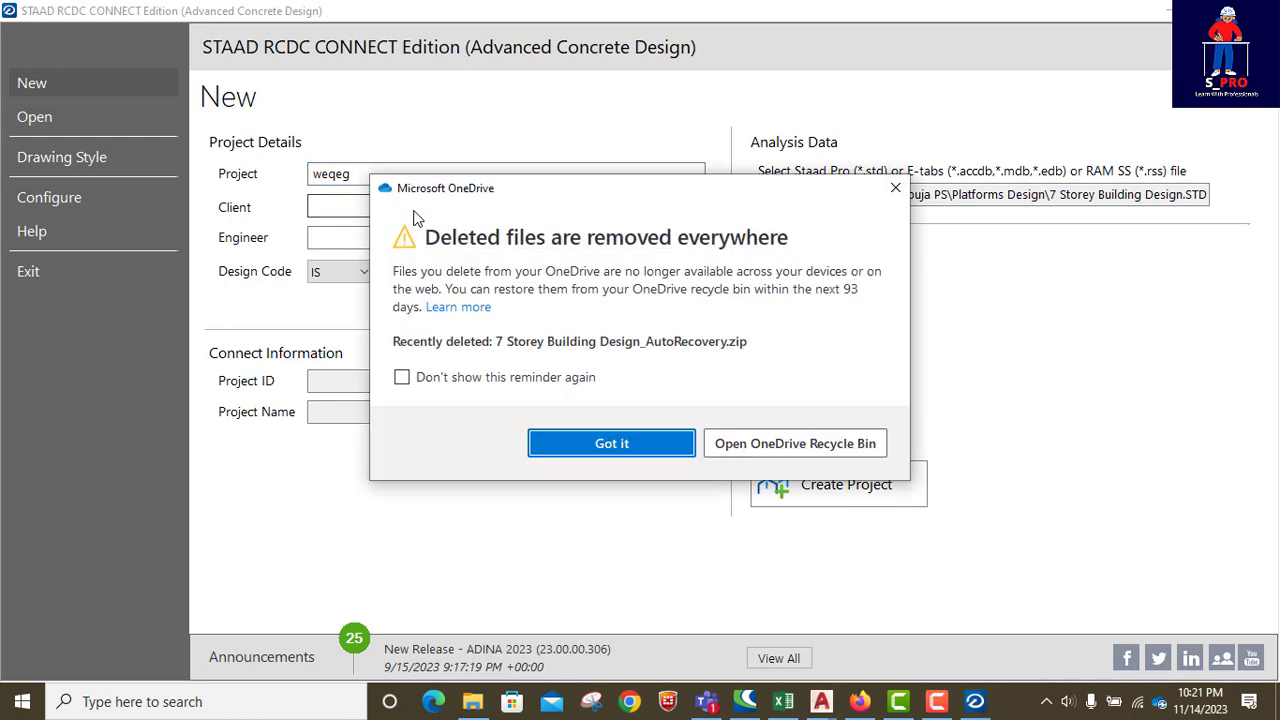
Dismiss the OneDrive reminder and enter "afarefa" as the project's client and "w4tw5t" as its engineer.
{"action": "left_click", "coordinate": [900, 192]}
{"action": "left_click", "coordinate": [337, 205]}
{"action": "type", "text": "afarefa"}
{"action": "left_click", "coordinate": [341, 236]}
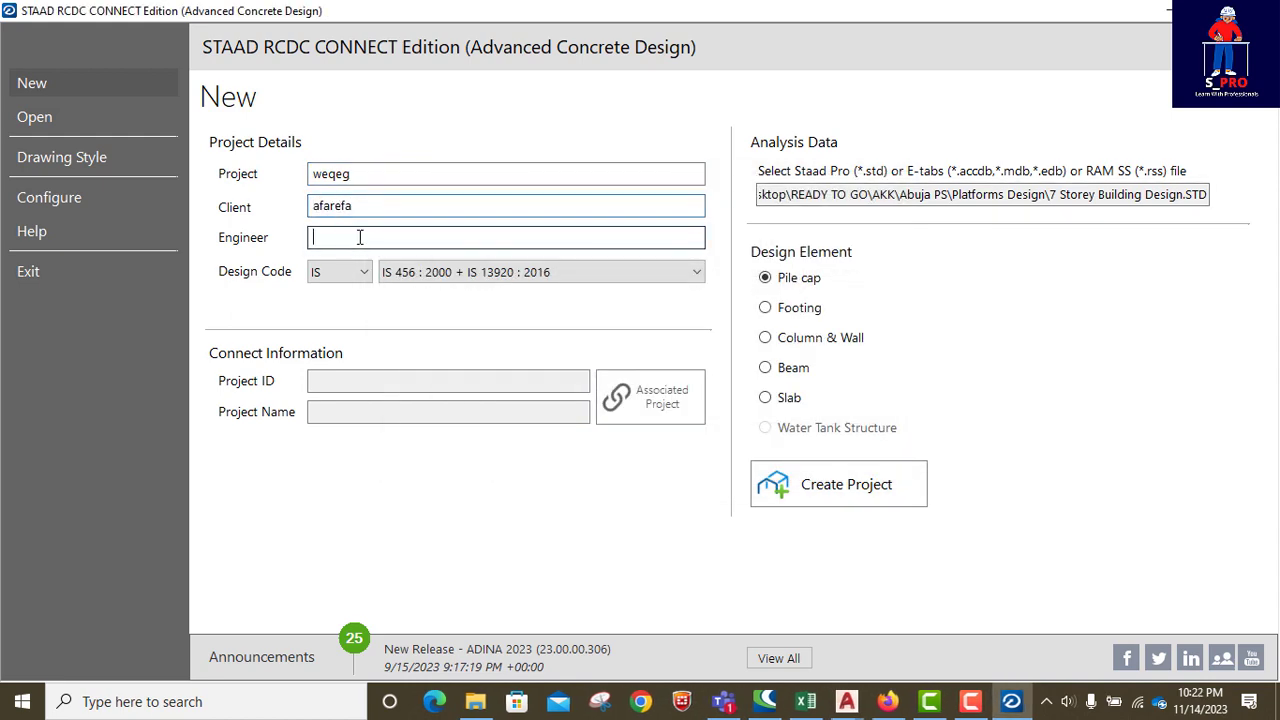
{"action": "type", "text": "w4tw5t"}
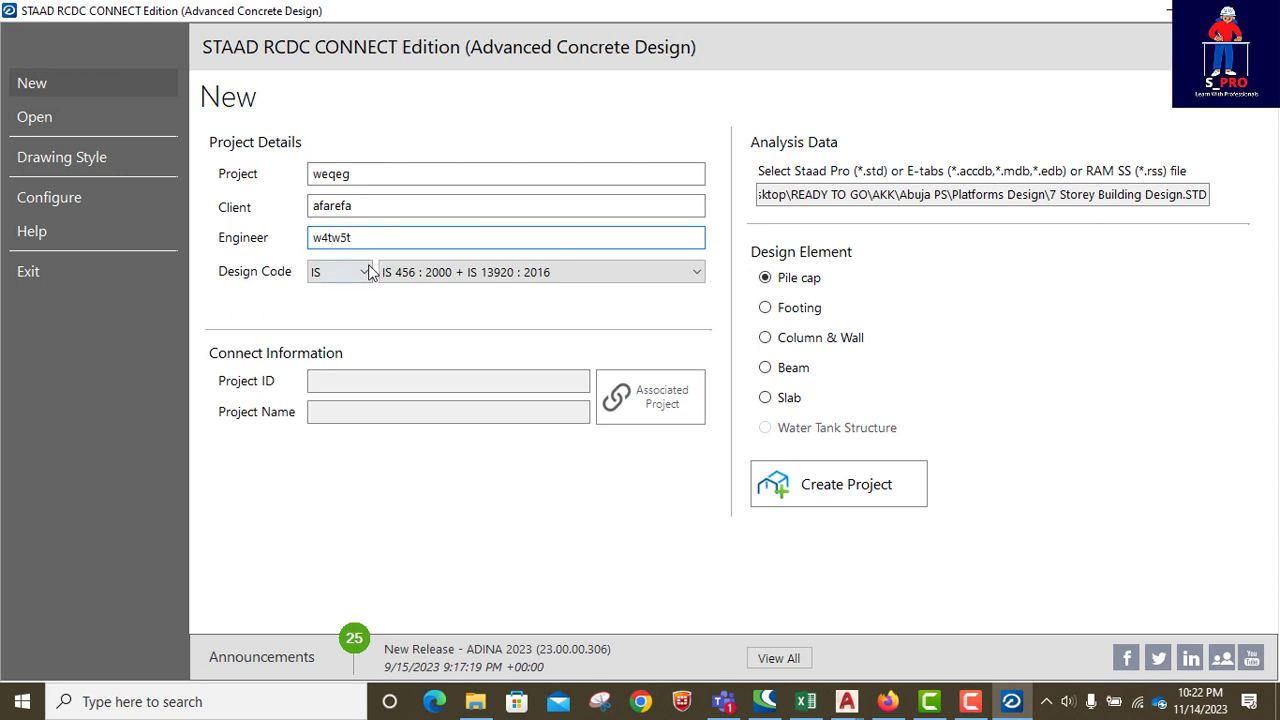
Create the project with the EN design code for slab design at the 15.6 m level, accepting the default Eurocode design coefficients.
{"action": "left_click", "coordinate": [345, 276]}
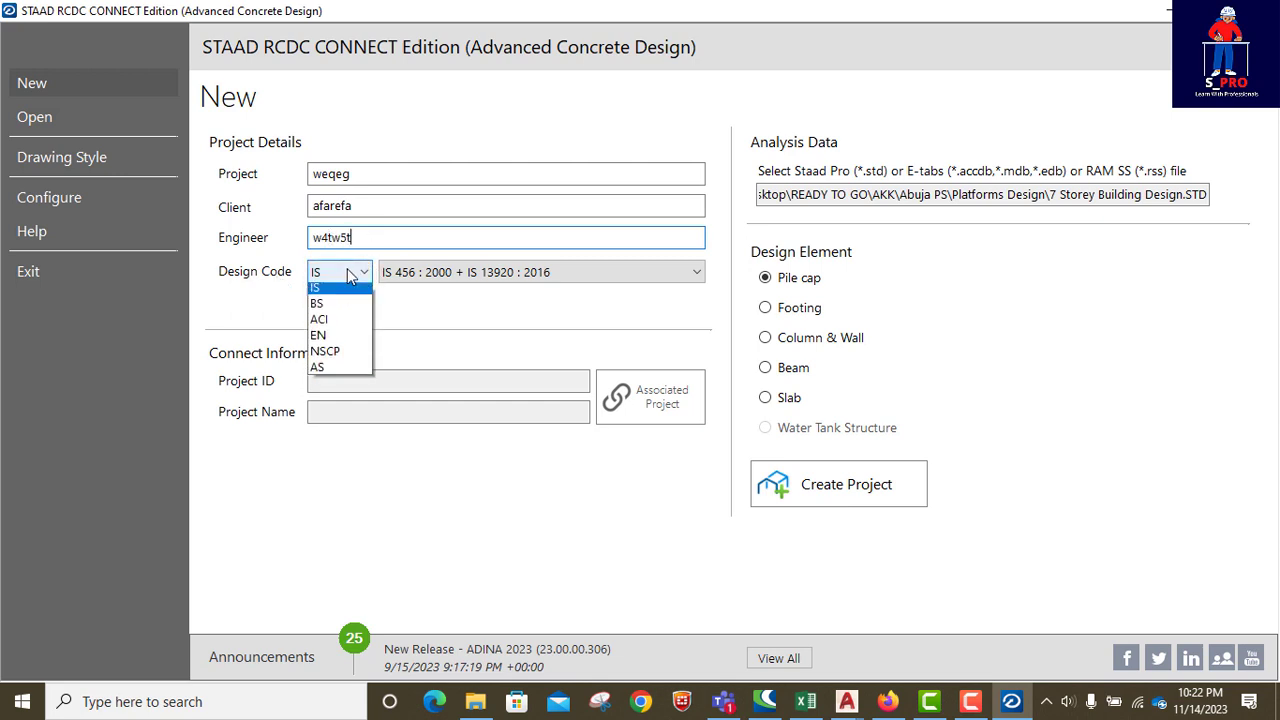
{"action": "left_click", "coordinate": [327, 341]}
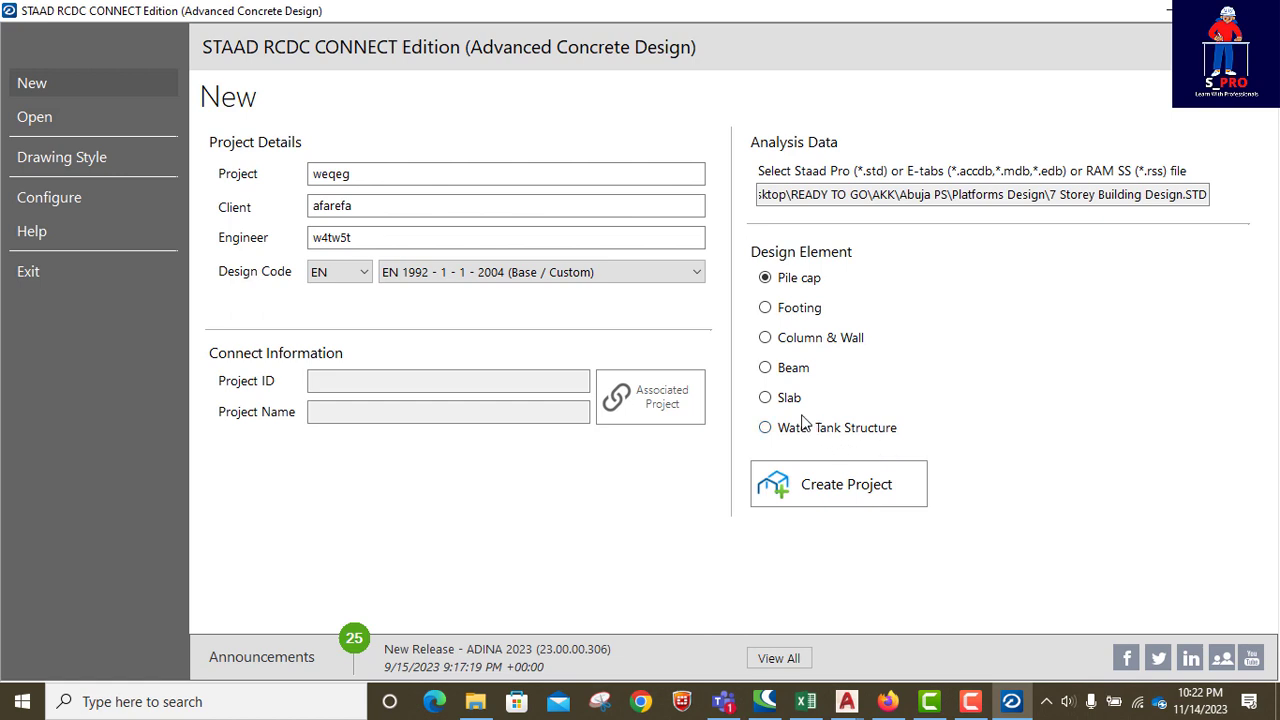
{"action": "left_click", "coordinate": [766, 398]}
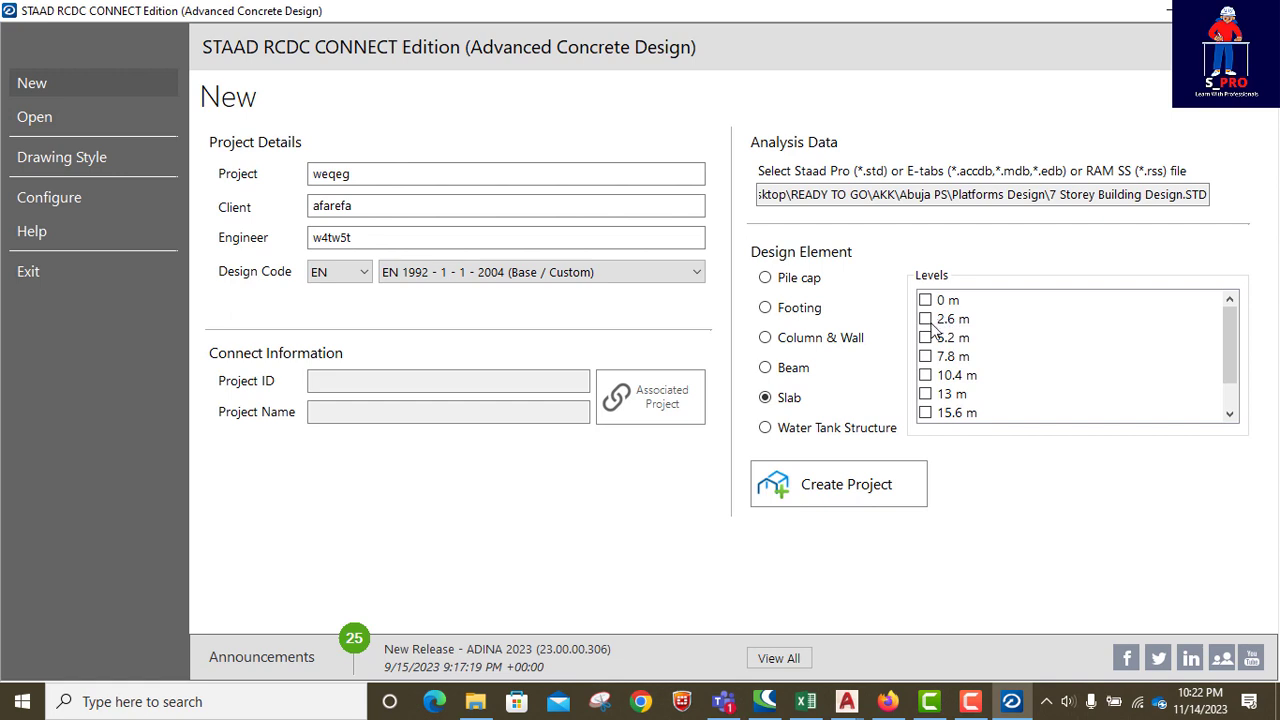
{"action": "left_click", "coordinate": [926, 413]}
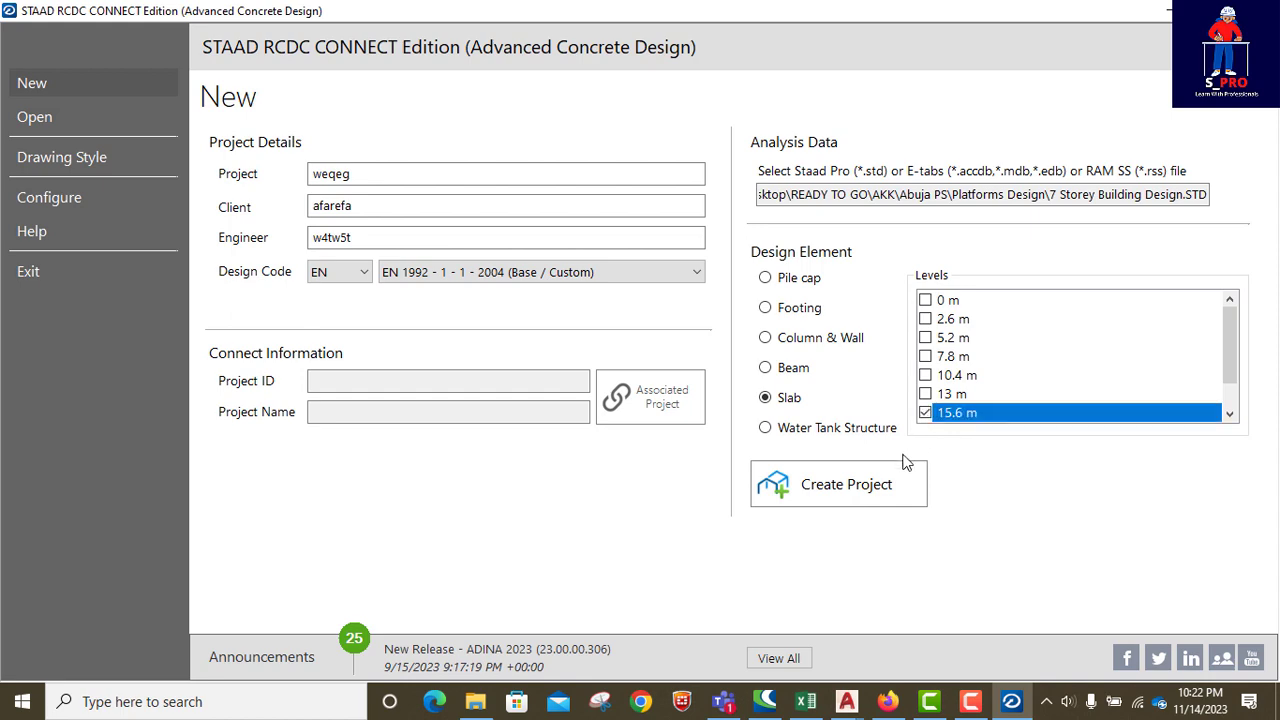
{"action": "left_click", "coordinate": [846, 490]}
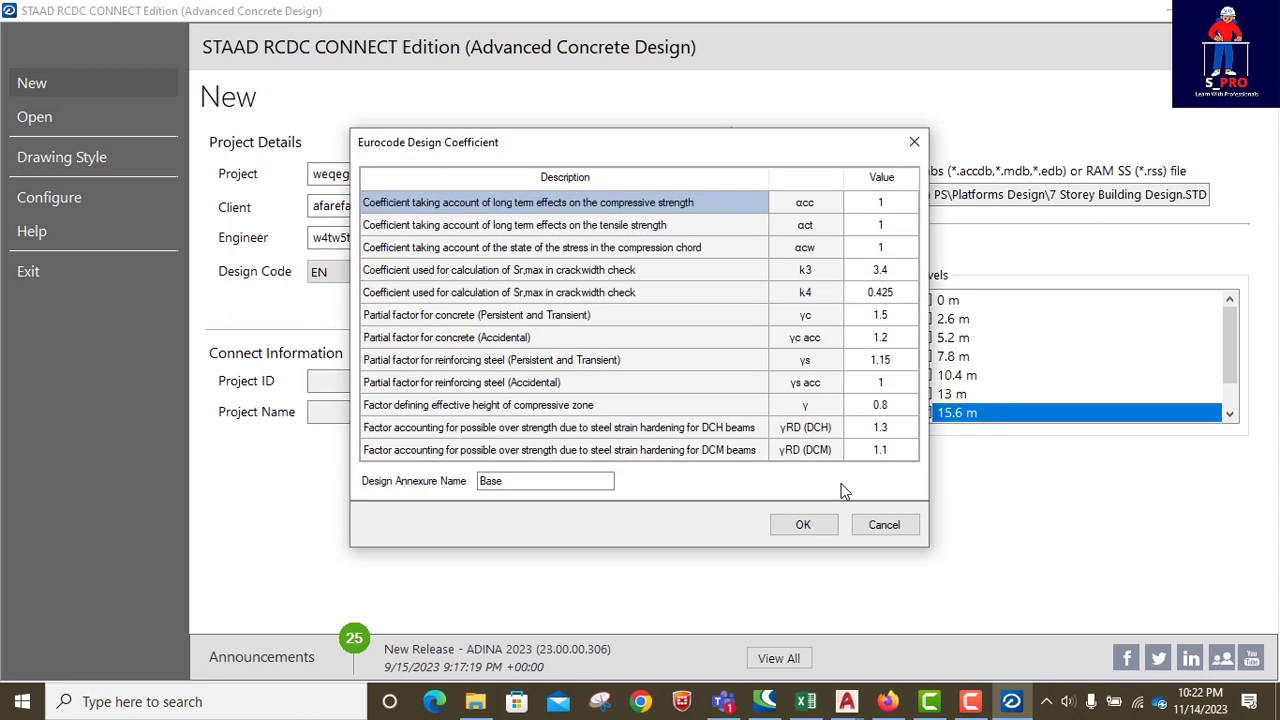
{"action": "left_click", "coordinate": [805, 522]}
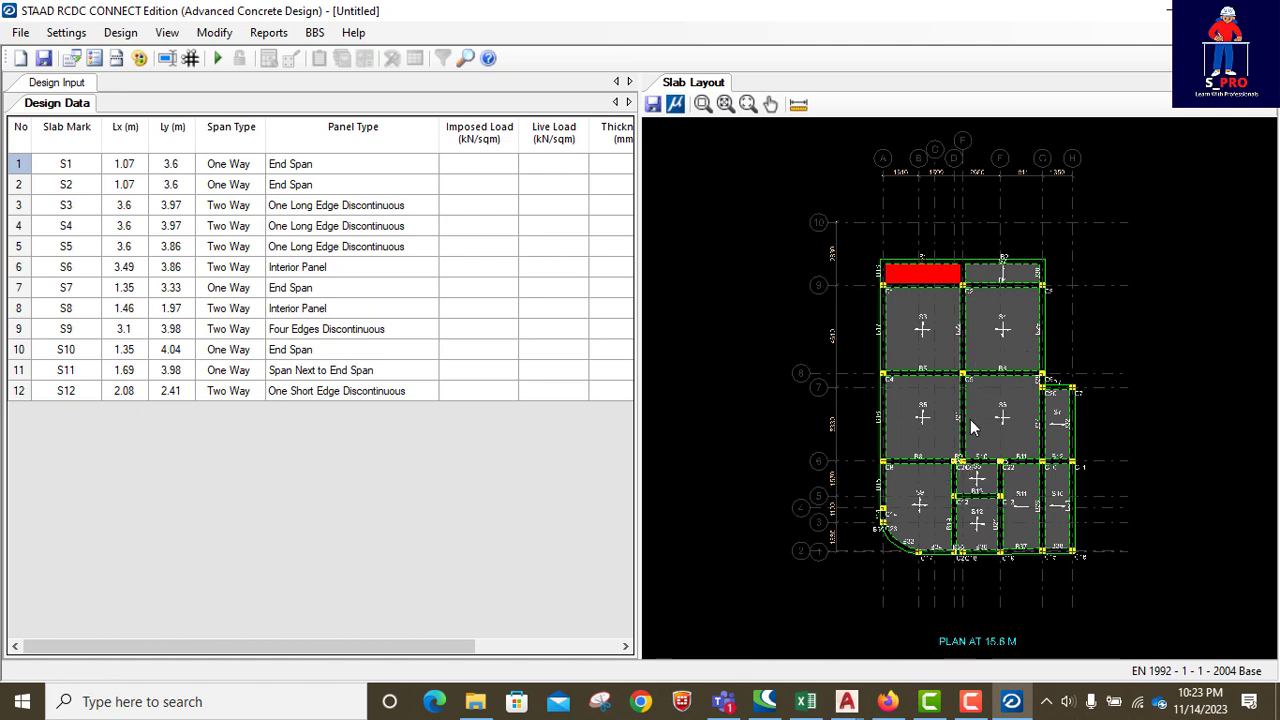
Mark slab S12 in the plan at 15.6 m as a cut-out by setting its Is Cut Out value to True.
{"action": "scroll", "coordinate": [974, 448], "scroll_direction": "up", "scroll_amount": 1}
{"action": "scroll", "coordinate": [969, 435], "scroll_direction": "down", "scroll_amount": 2}
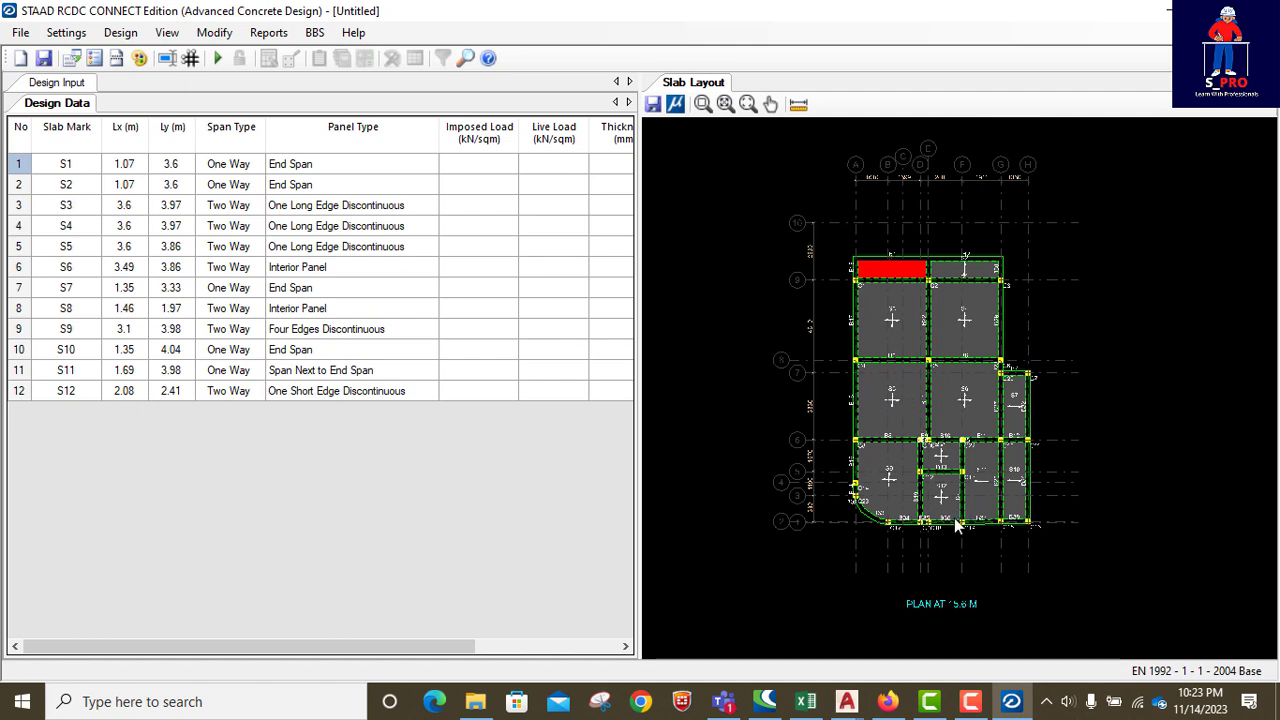
{"action": "scroll", "coordinate": [954, 518], "scroll_direction": "up", "scroll_amount": 2}
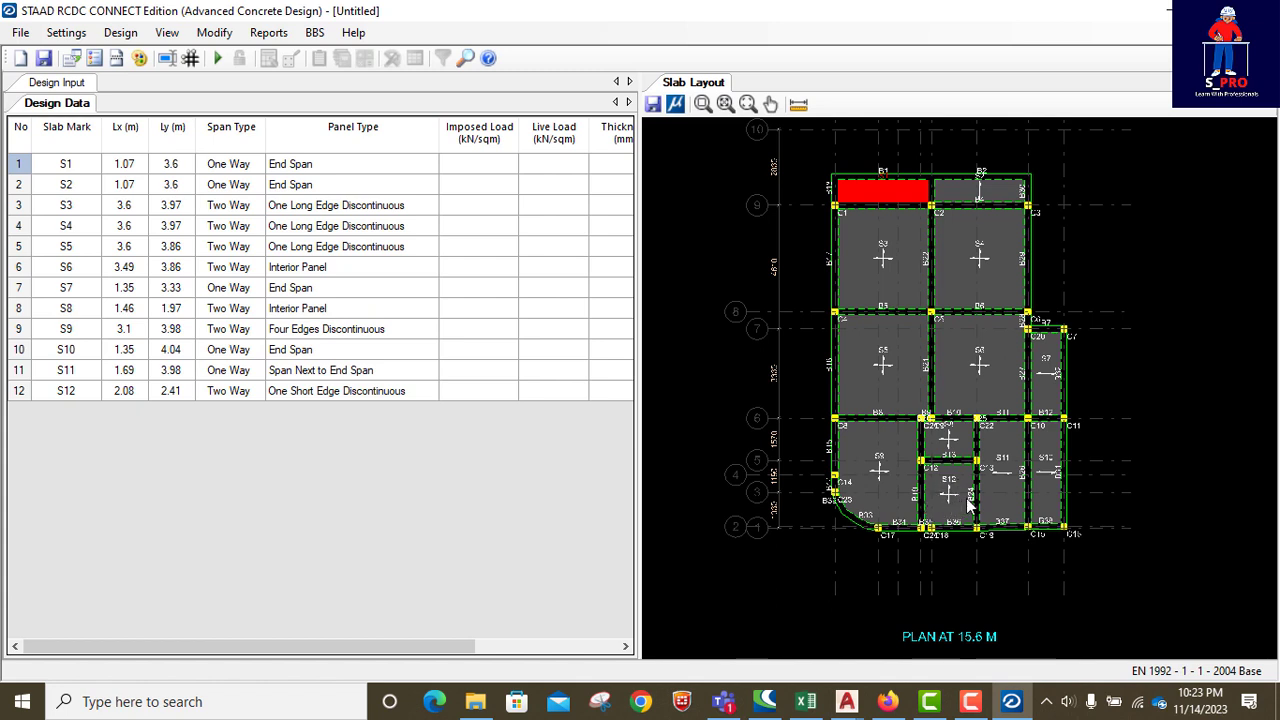
{"action": "left_click", "coordinate": [951, 495]}
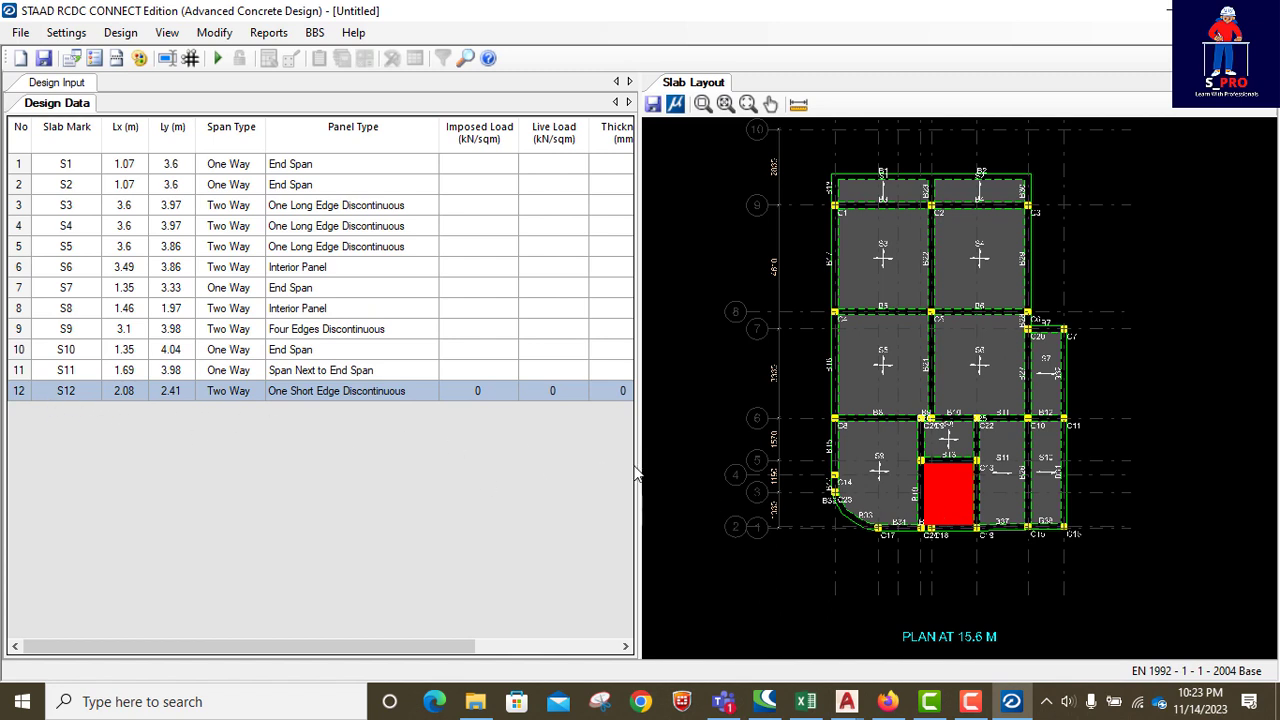
{"action": "left_click_drag", "start_coordinate": [640, 462], "coordinate": [838, 431]}
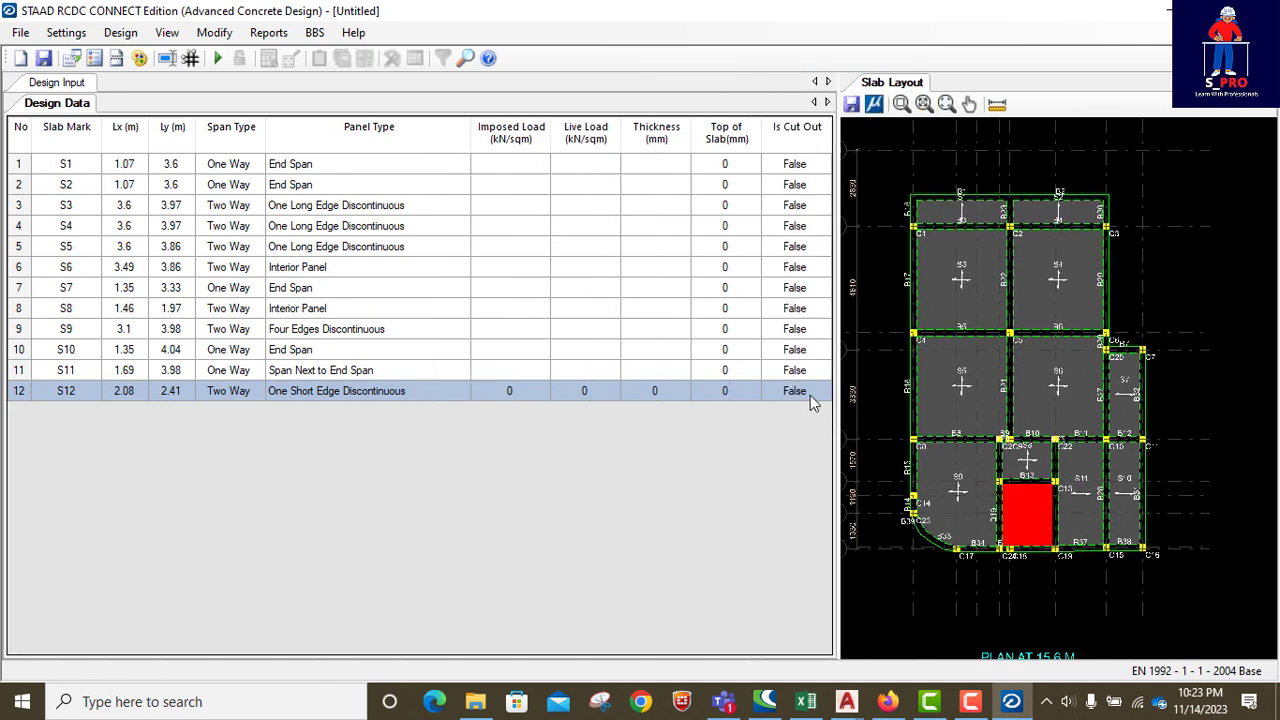
{"action": "left_click", "coordinate": [808, 392]}
{"action": "left_click", "coordinate": [808, 392]}
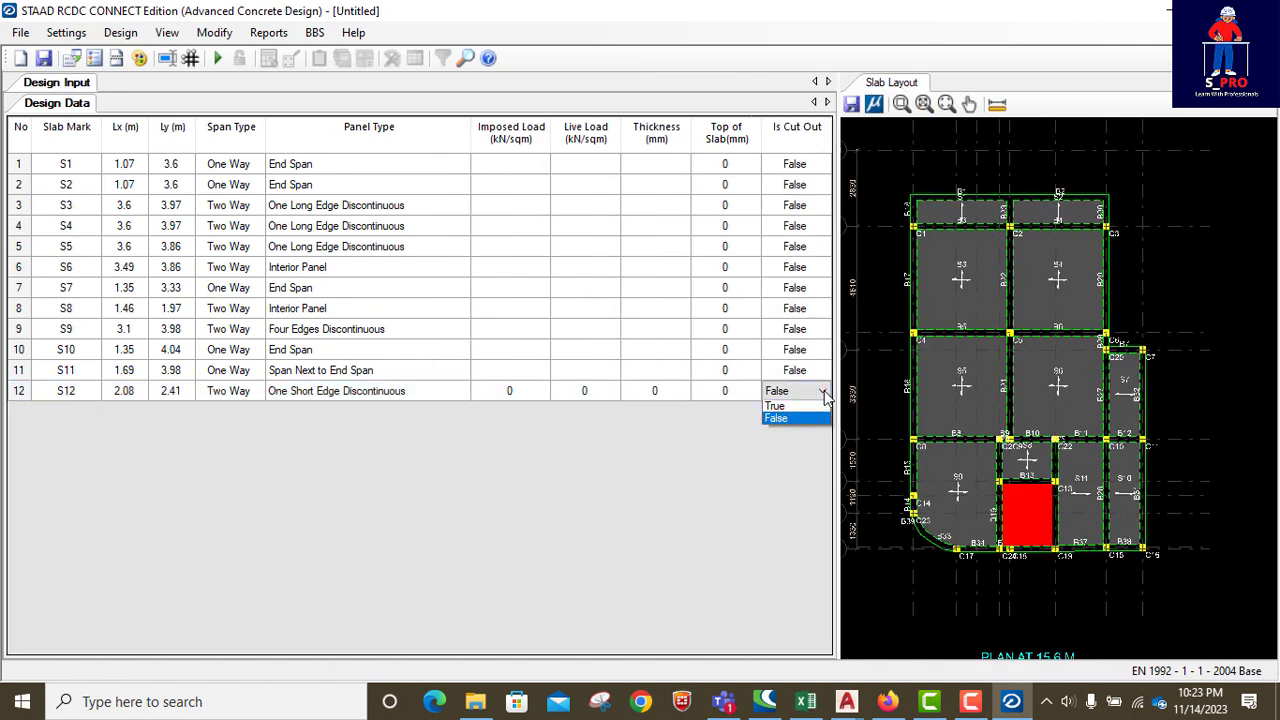
{"action": "left_click", "coordinate": [789, 409]}
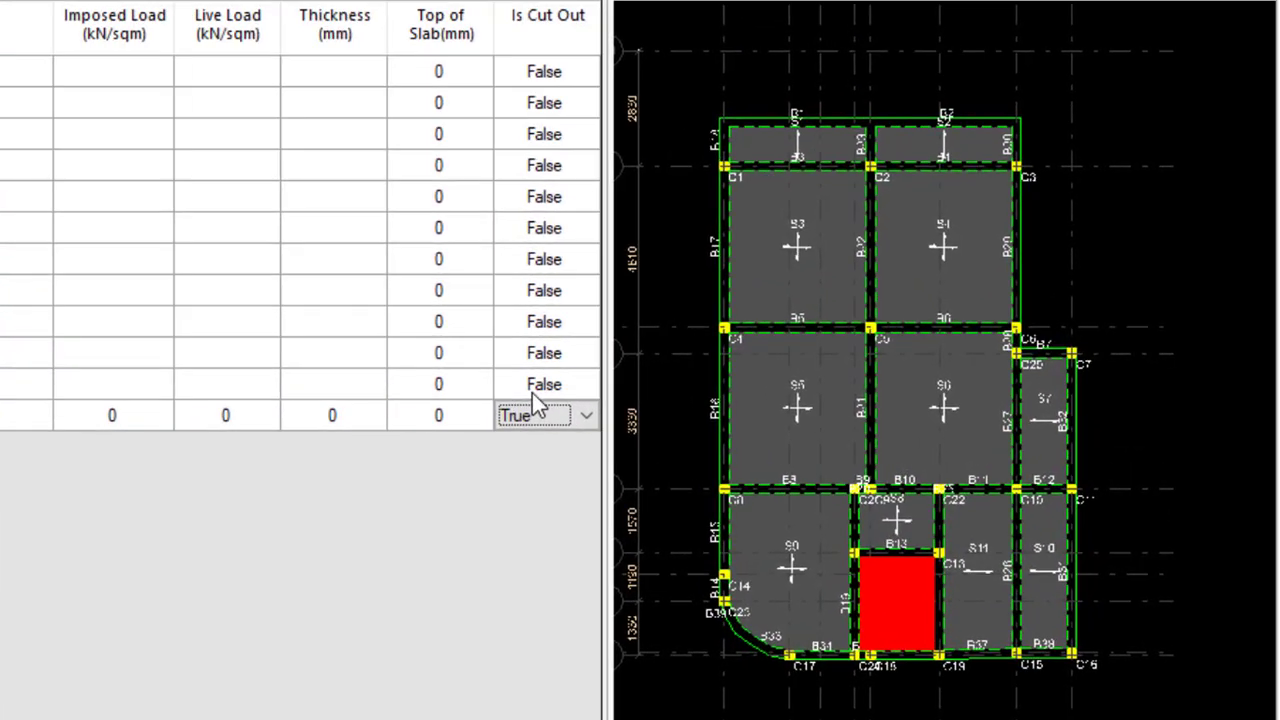
{"action": "left_click", "coordinate": [794, 370]}
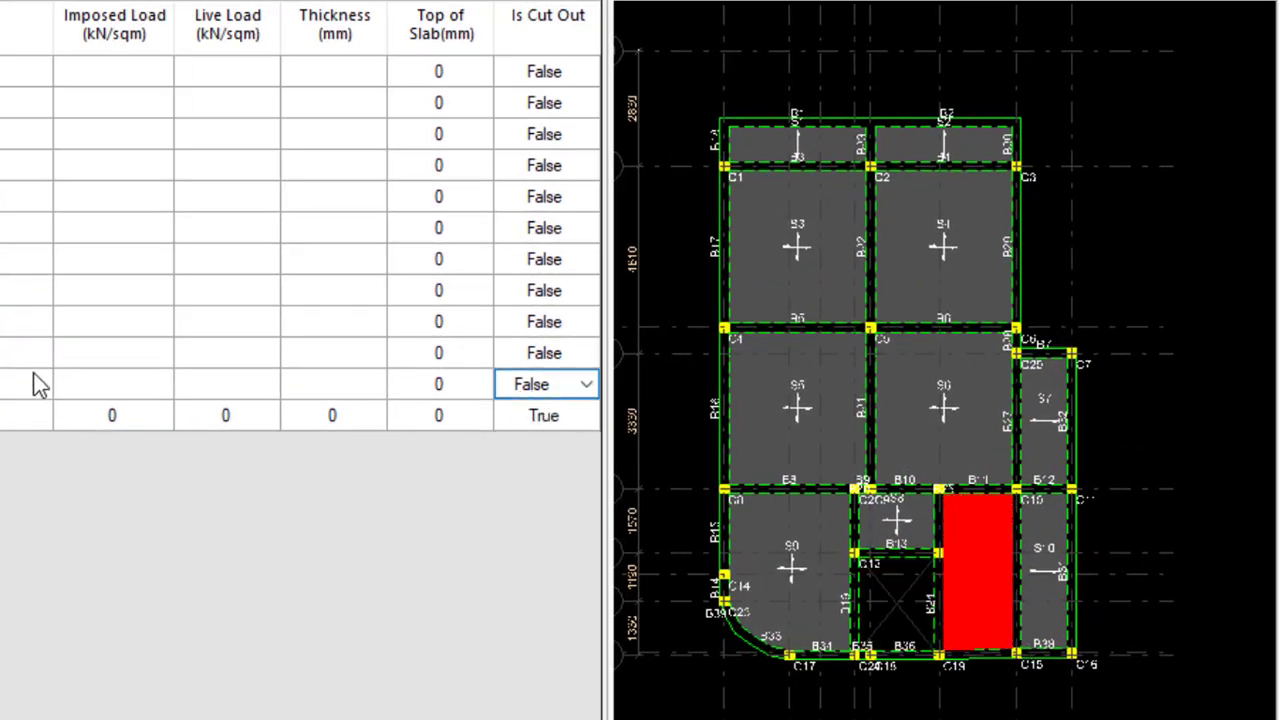
Set slab S1's imposed load to 1 kN/sqm, live load to 1.5 kN/sqm and thickness to 125 mm.
{"action": "left_click", "coordinate": [117, 88]}
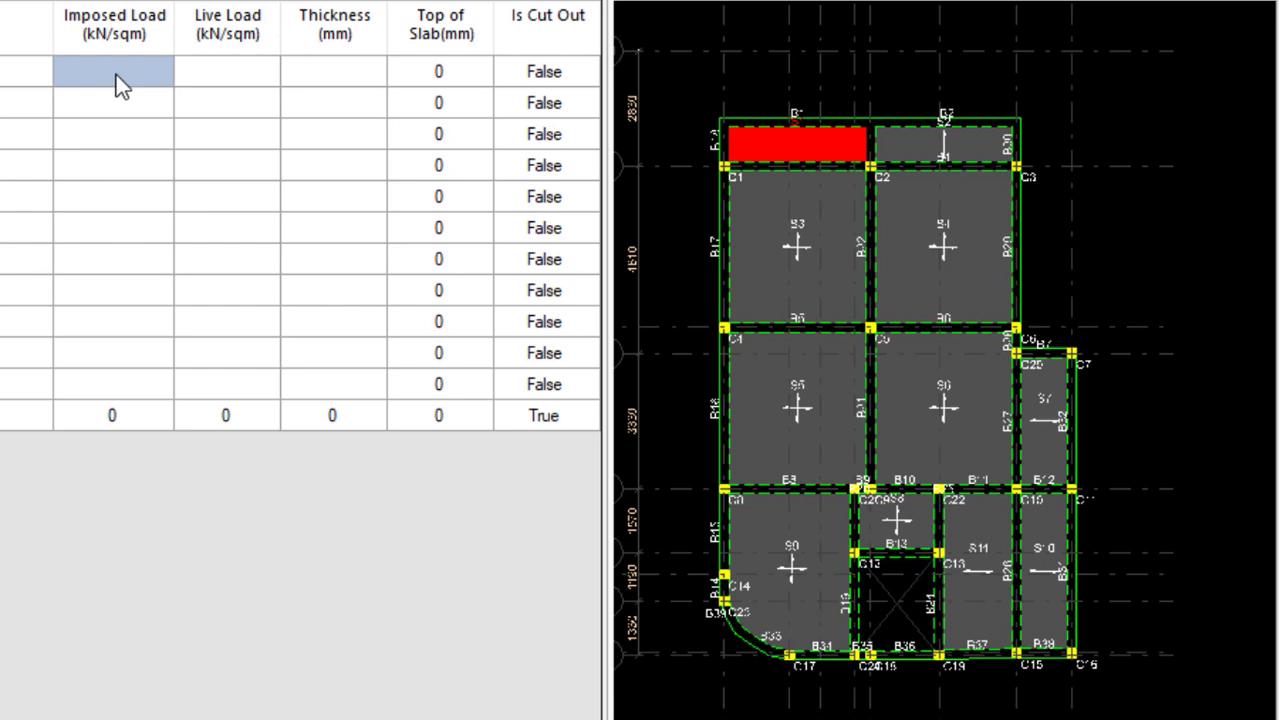
{"action": "type", "text": "1"}
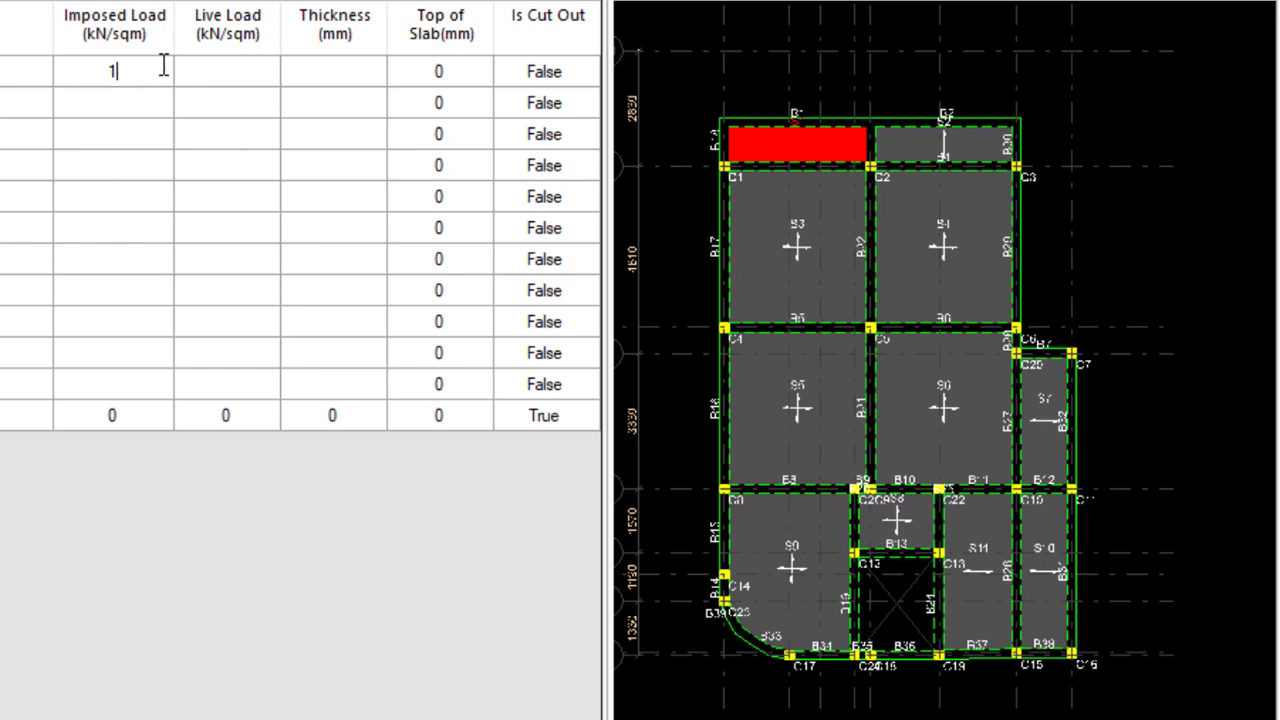
{"action": "left_click", "coordinate": [225, 61]}
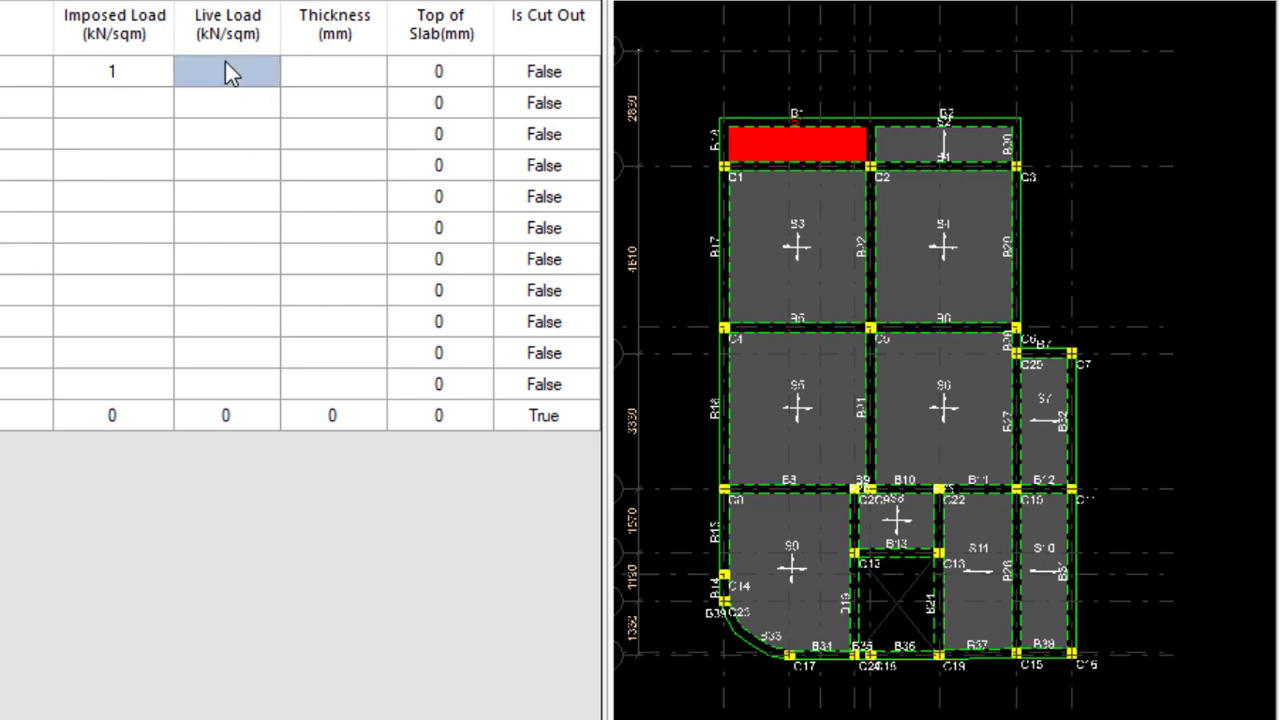
{"action": "left_click", "coordinate": [225, 62]}
{"action": "type", "text": "1.5"}
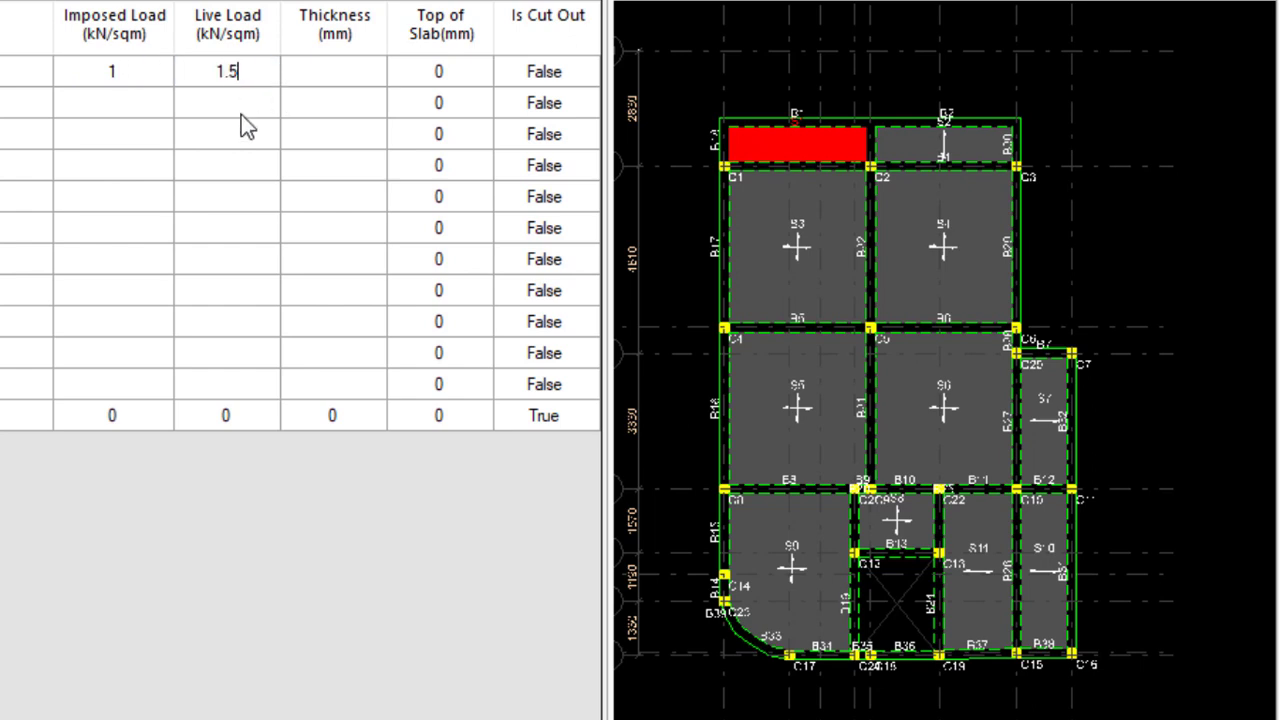
{"action": "left_click", "coordinate": [265, 111]}
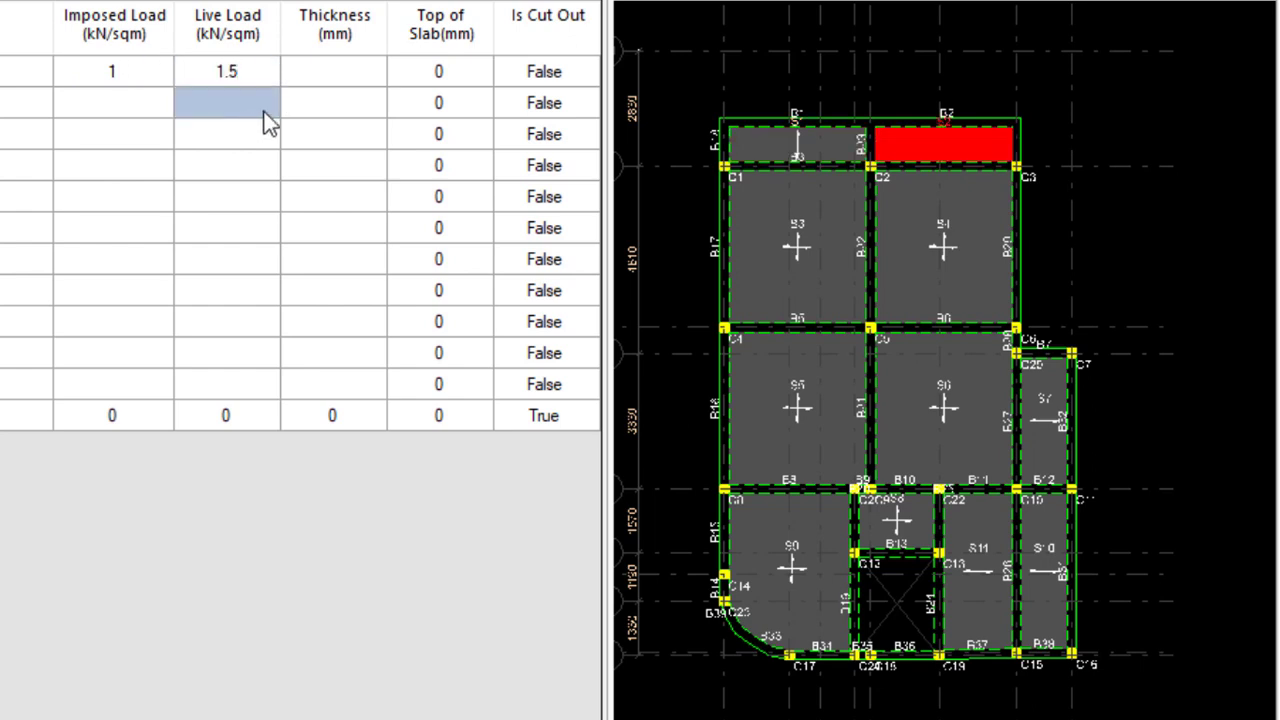
{"action": "left_click", "coordinate": [339, 80]}
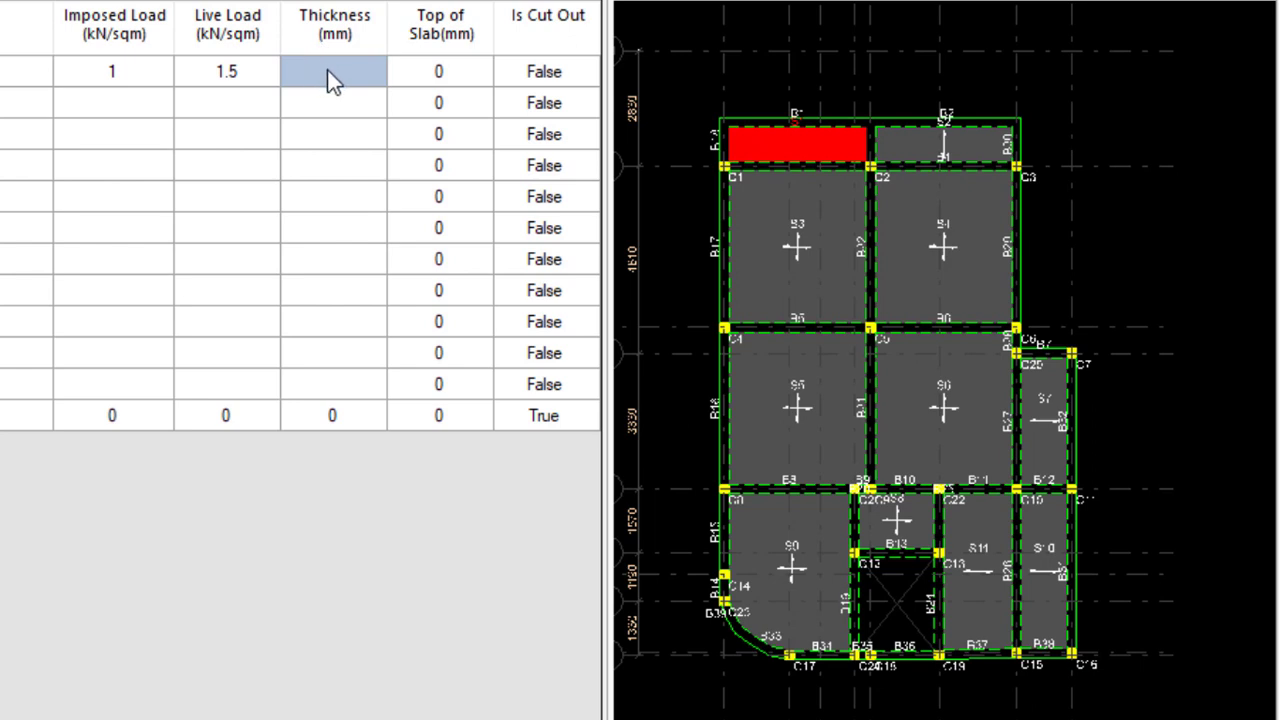
{"action": "type", "text": "1"}
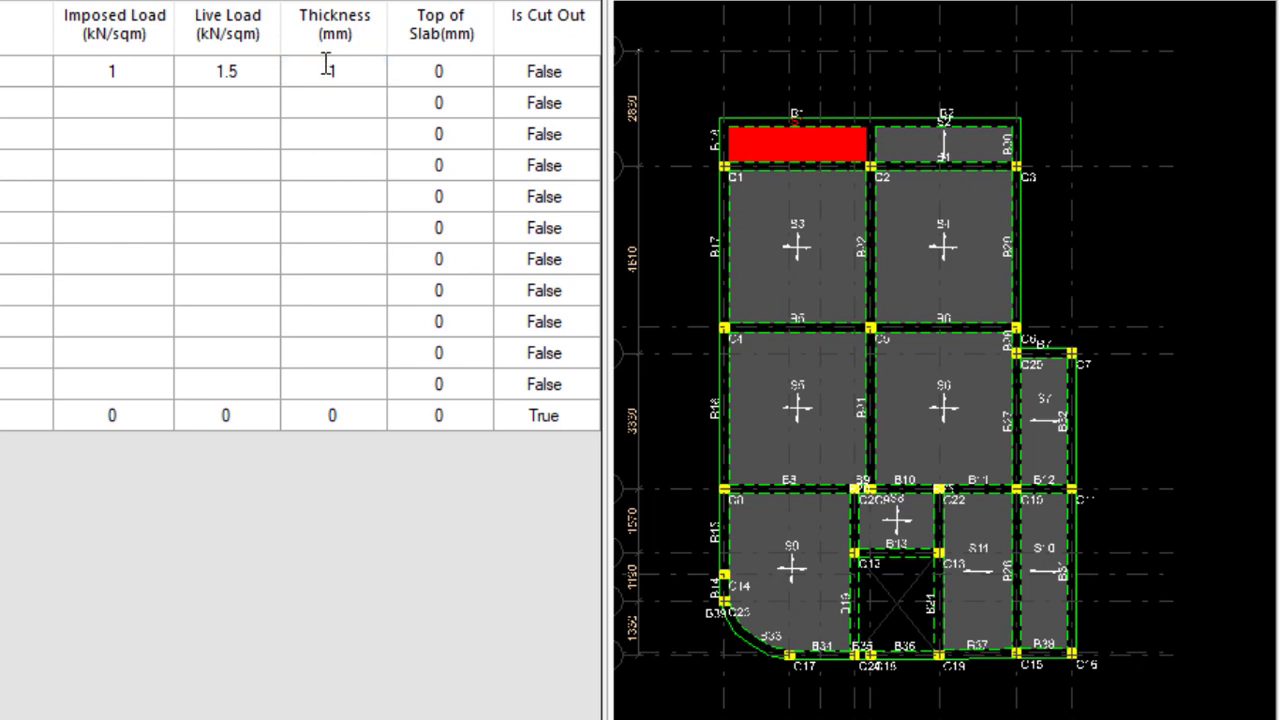
{"action": "type", "text": "25"}
{"action": "left_click", "coordinate": [130, 116]}
Copy slab S1's imposed load, live load and thickness to each of slabs S2 through S8.
{"action": "left_click_drag", "start_coordinate": [123, 77], "coordinate": [311, 85]}
{"action": "key", "text": "ctrl+c"}
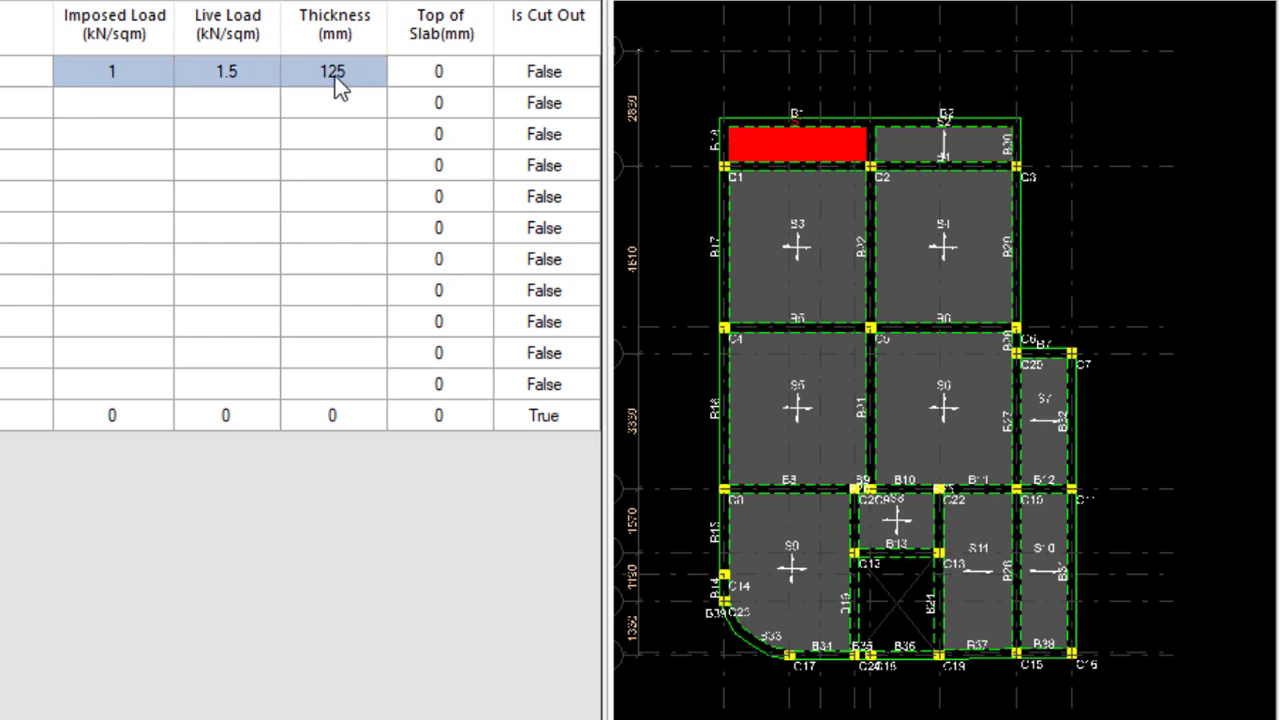
{"action": "left_click", "coordinate": [78, 100]}
{"action": "key", "text": "ctrl+v"}
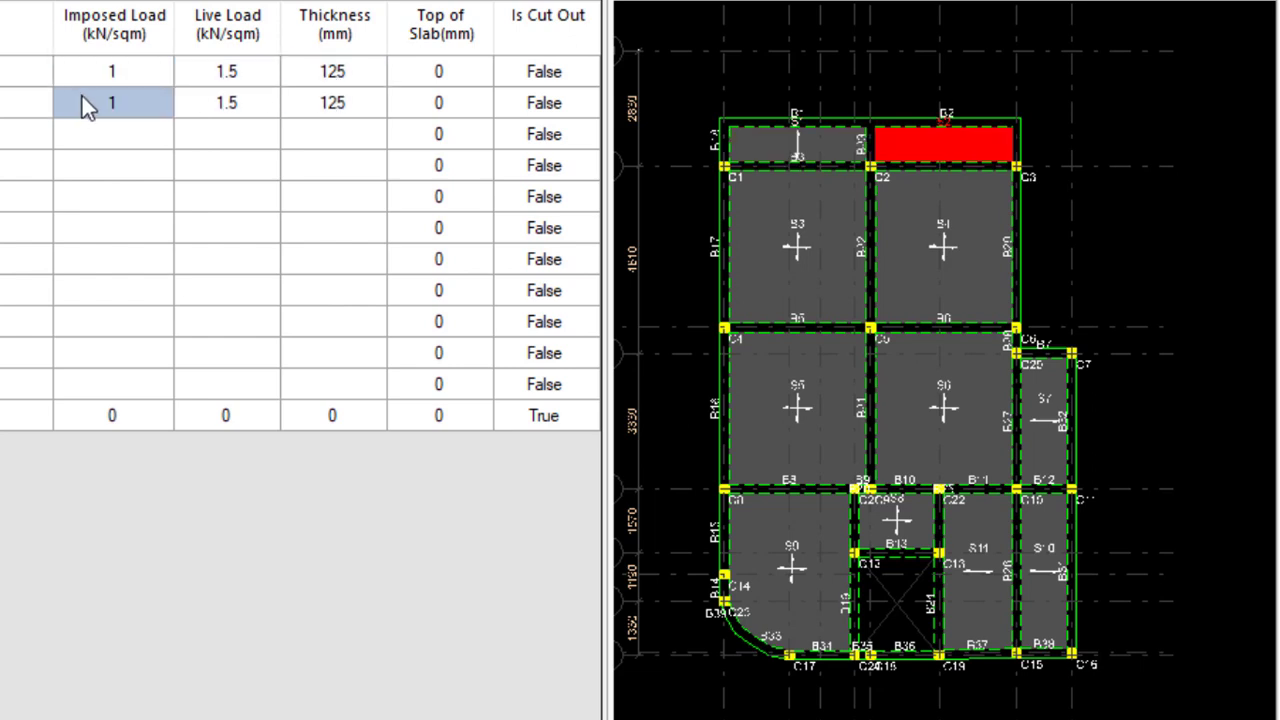
{"action": "left_click", "coordinate": [108, 140]}
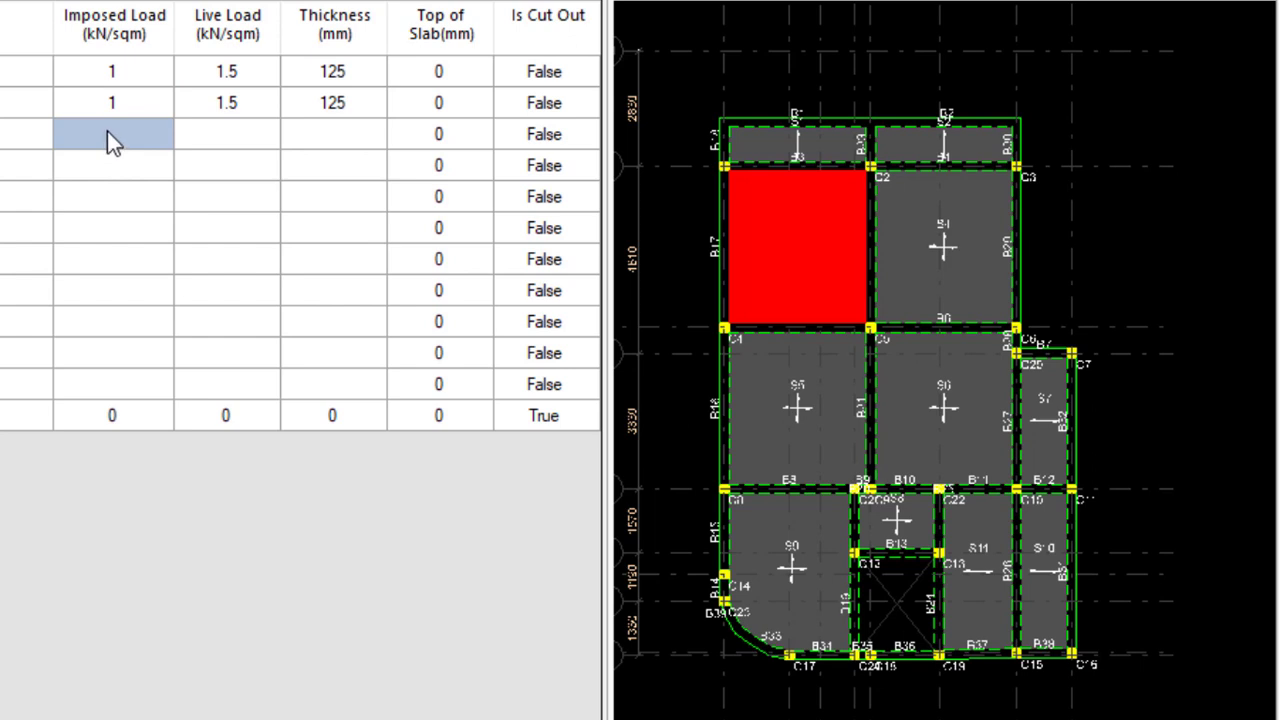
{"action": "key", "text": "ctrl+v"}
{"action": "left_click", "coordinate": [107, 162]}
{"action": "key", "text": "ctrl+v"}
{"action": "left_click", "coordinate": [119, 197]}
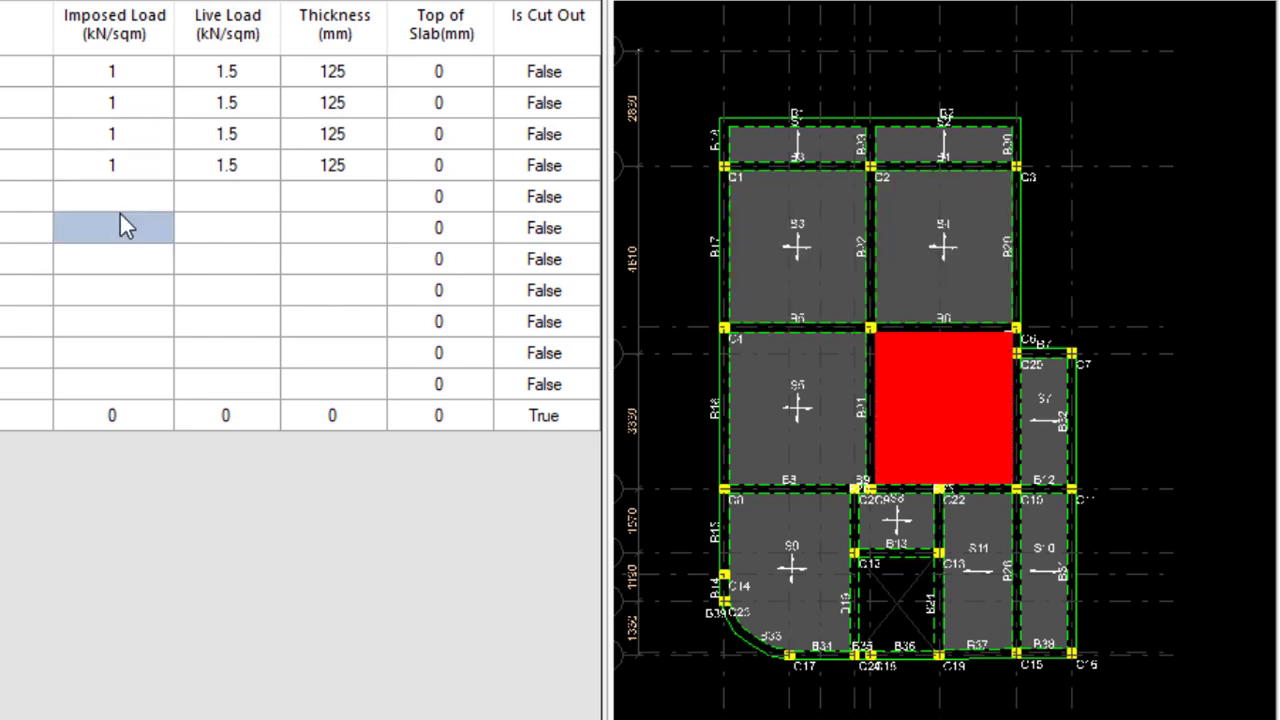
{"action": "key", "text": "ctrl+v"}
{"action": "left_click", "coordinate": [129, 226]}
{"action": "key", "text": "ctrl+v"}
{"action": "left_click", "coordinate": [137, 262]}
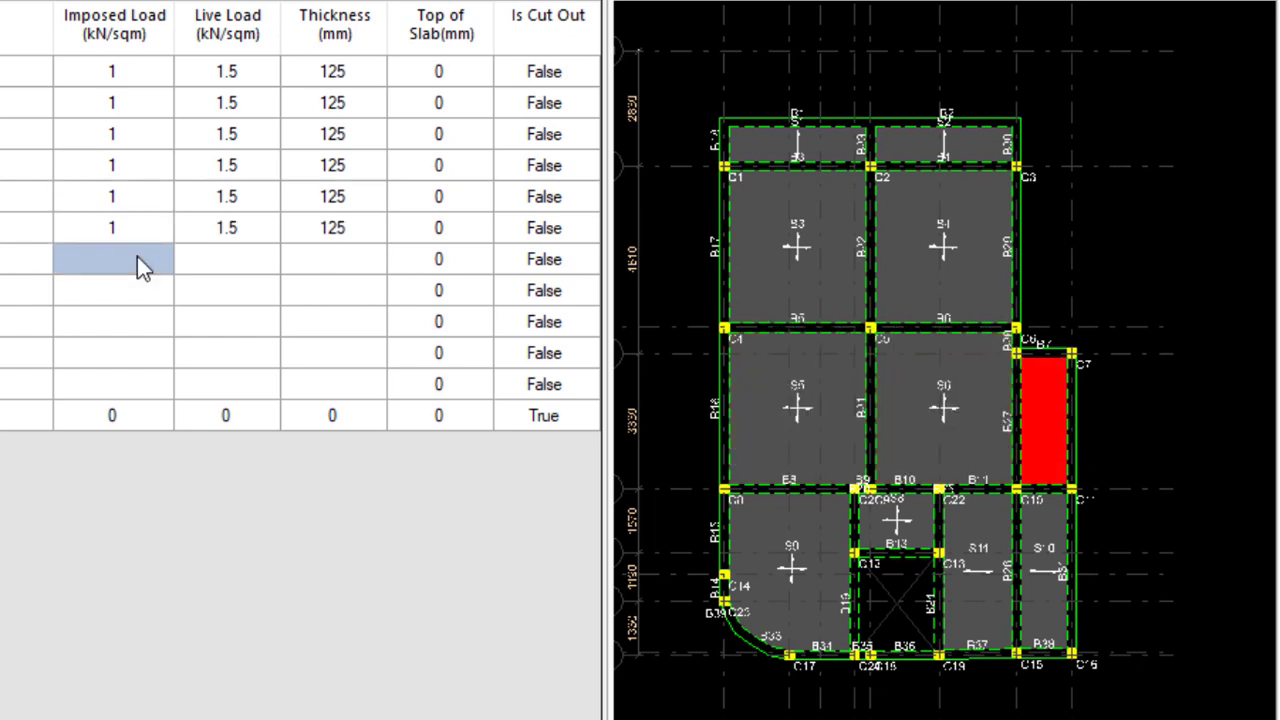
{"action": "key", "text": "ctrl+v"}
{"action": "left_click", "coordinate": [137, 293]}
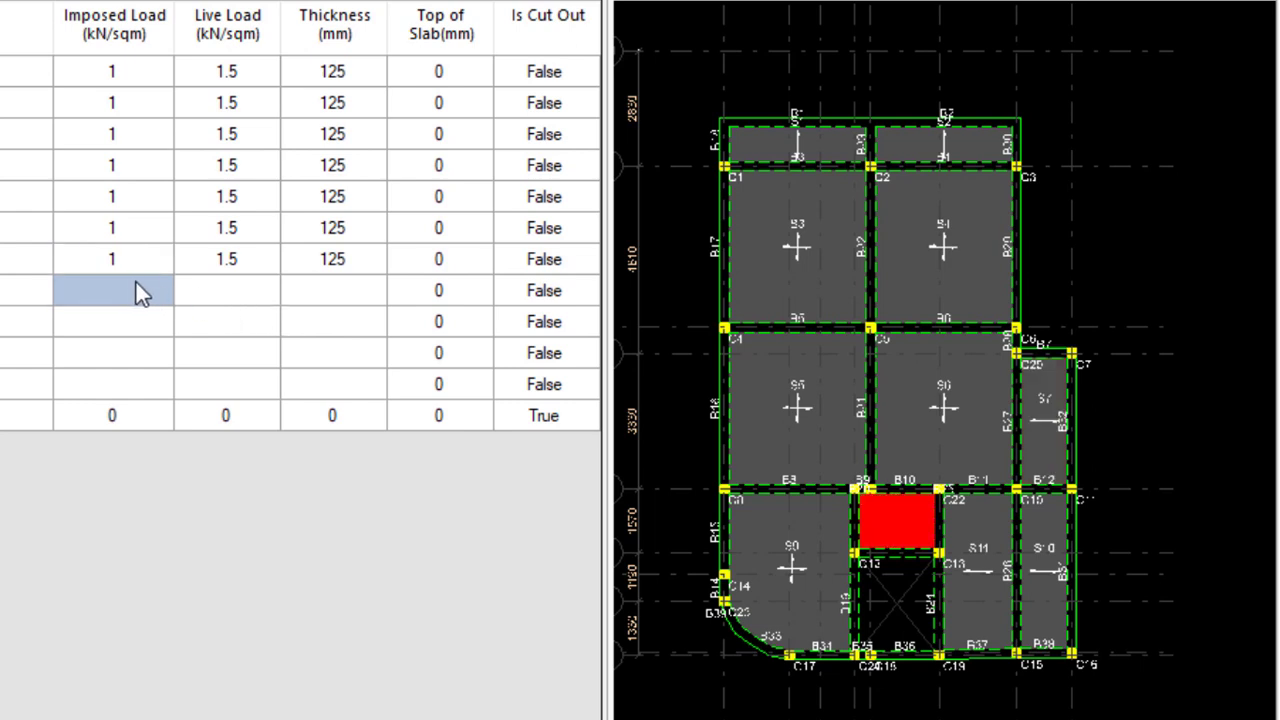
{"action": "key", "text": "ctrl+v"}
Set slab S8's thickness to 150 mm and copy its loads and thickness to slabs S9, S10 and S11.
{"action": "left_click", "coordinate": [350, 295]}
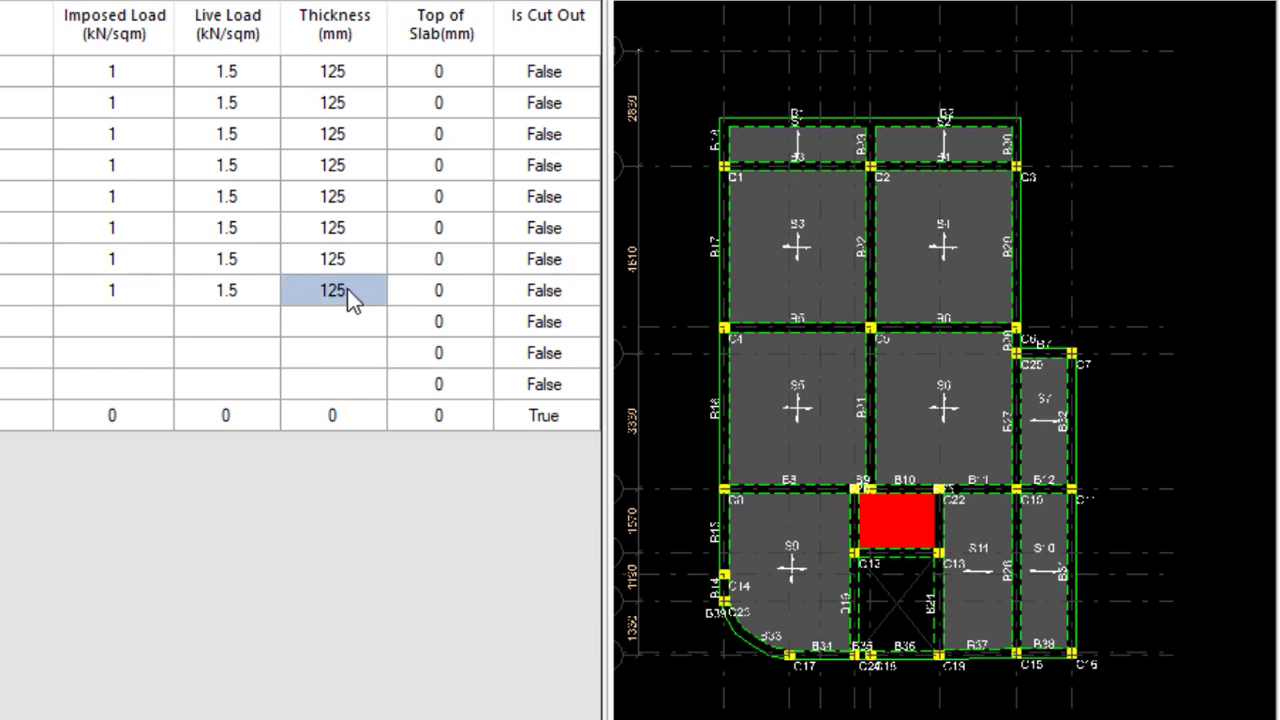
{"action": "type", "text": "150"}
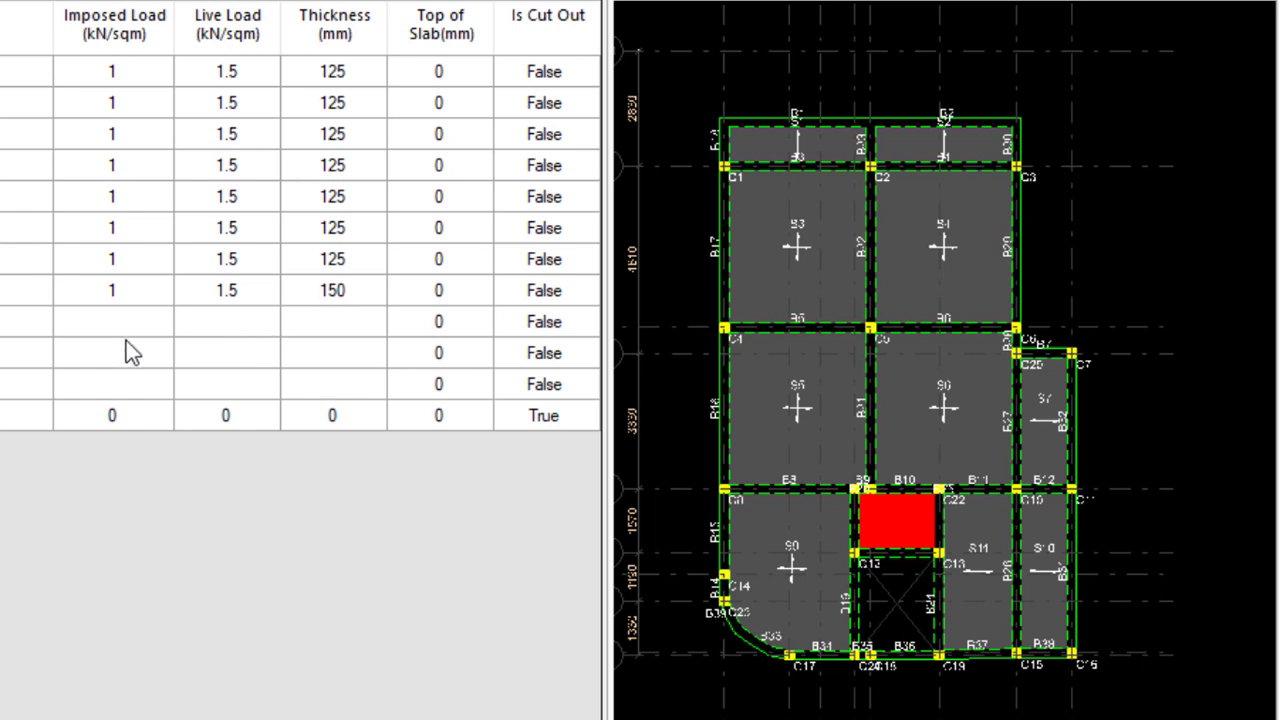
{"action": "left_click_drag", "start_coordinate": [110, 296], "coordinate": [305, 291]}
{"action": "key", "text": "ctrl+c"}
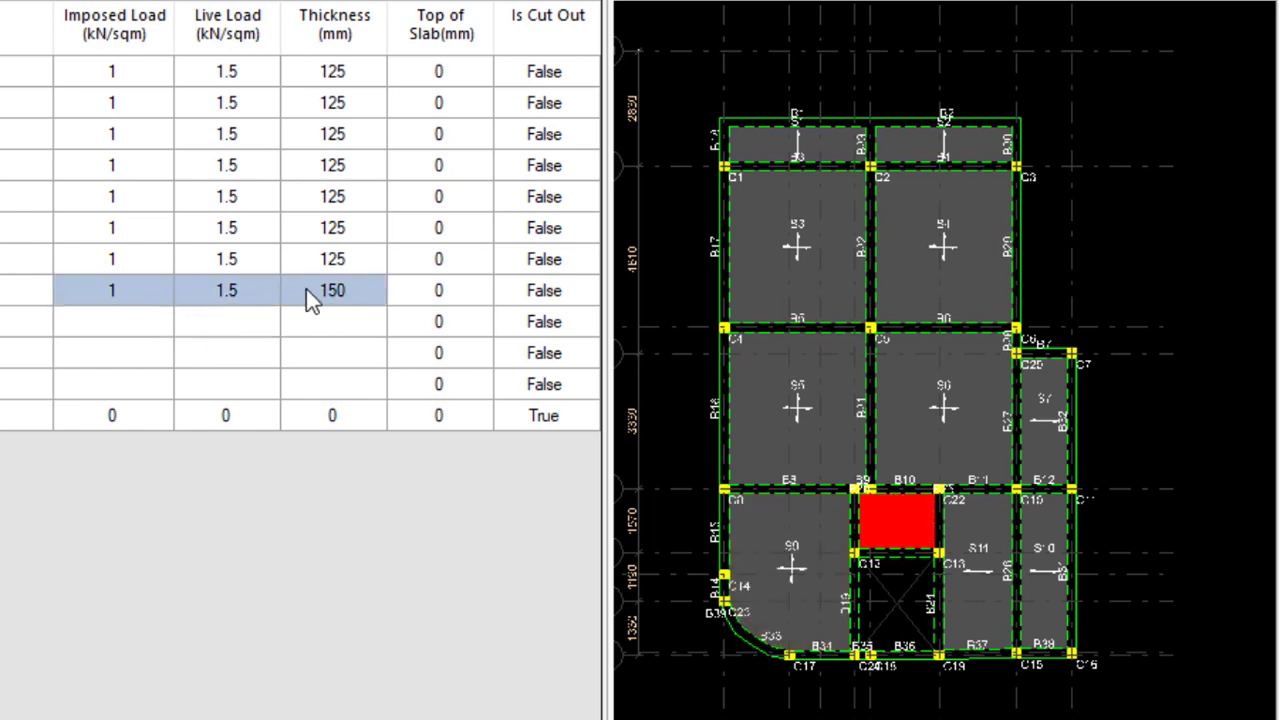
{"action": "left_click", "coordinate": [158, 340]}
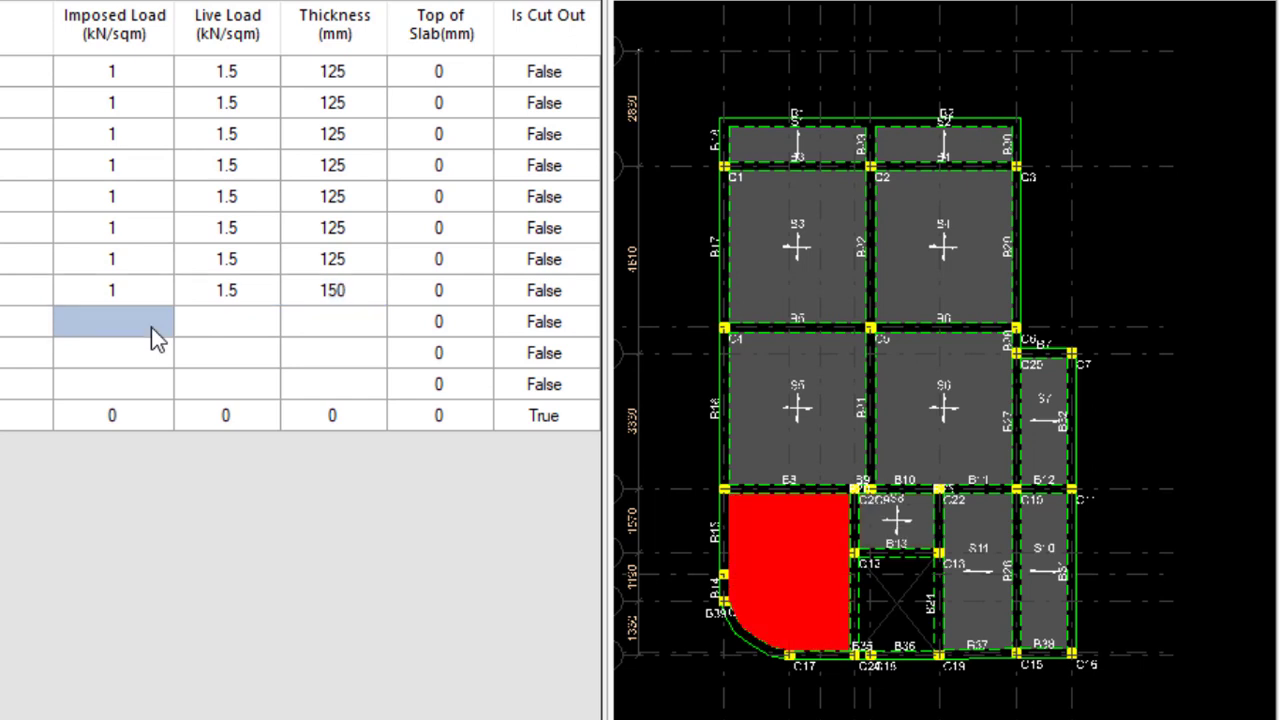
{"action": "key", "text": "ctrl+v"}
{"action": "left_click", "coordinate": [142, 342]}
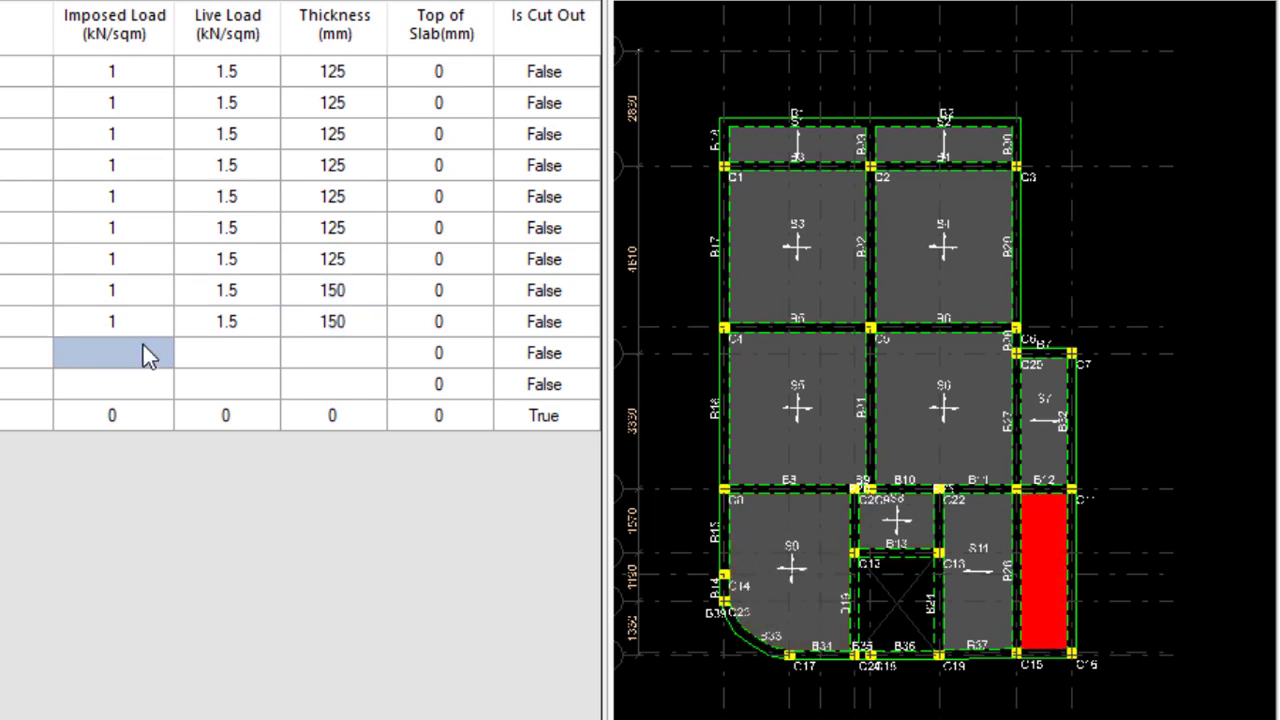
{"action": "key", "text": "ctrl+v"}
{"action": "left_click", "coordinate": [134, 380]}
{"action": "key", "text": "ctrl+v"}
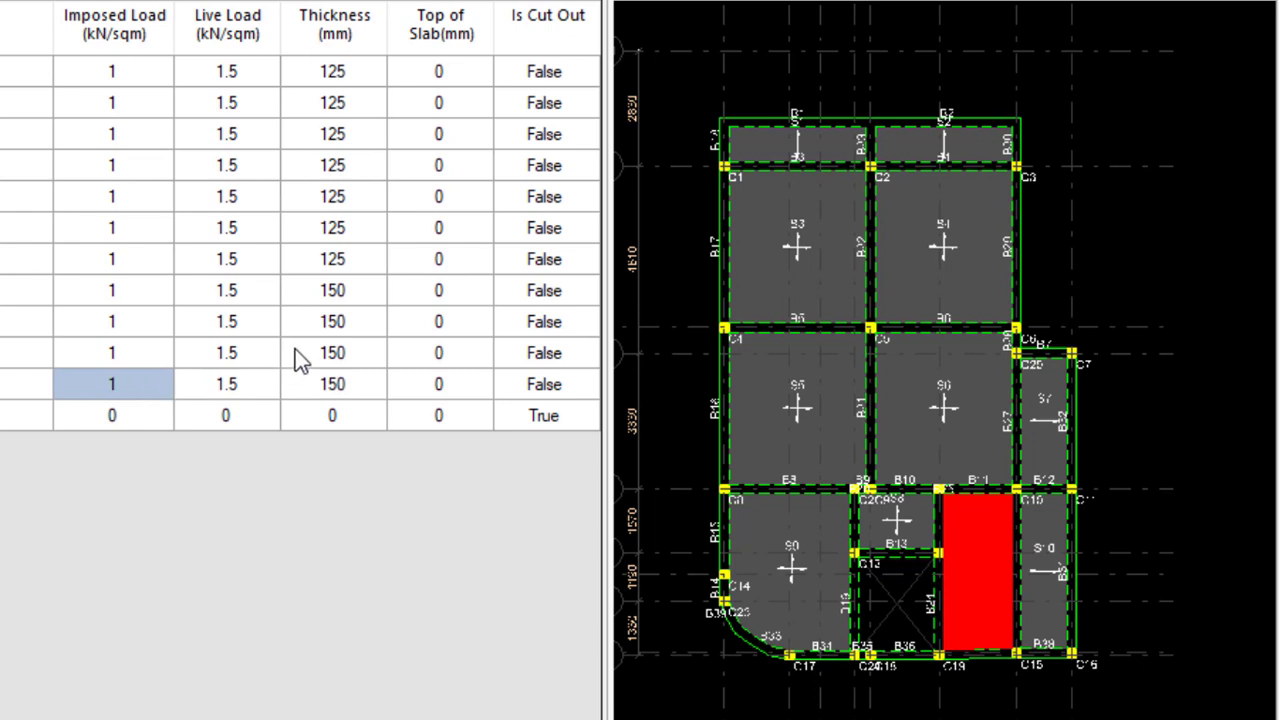
{"action": "left_click", "coordinate": [256, 360]}
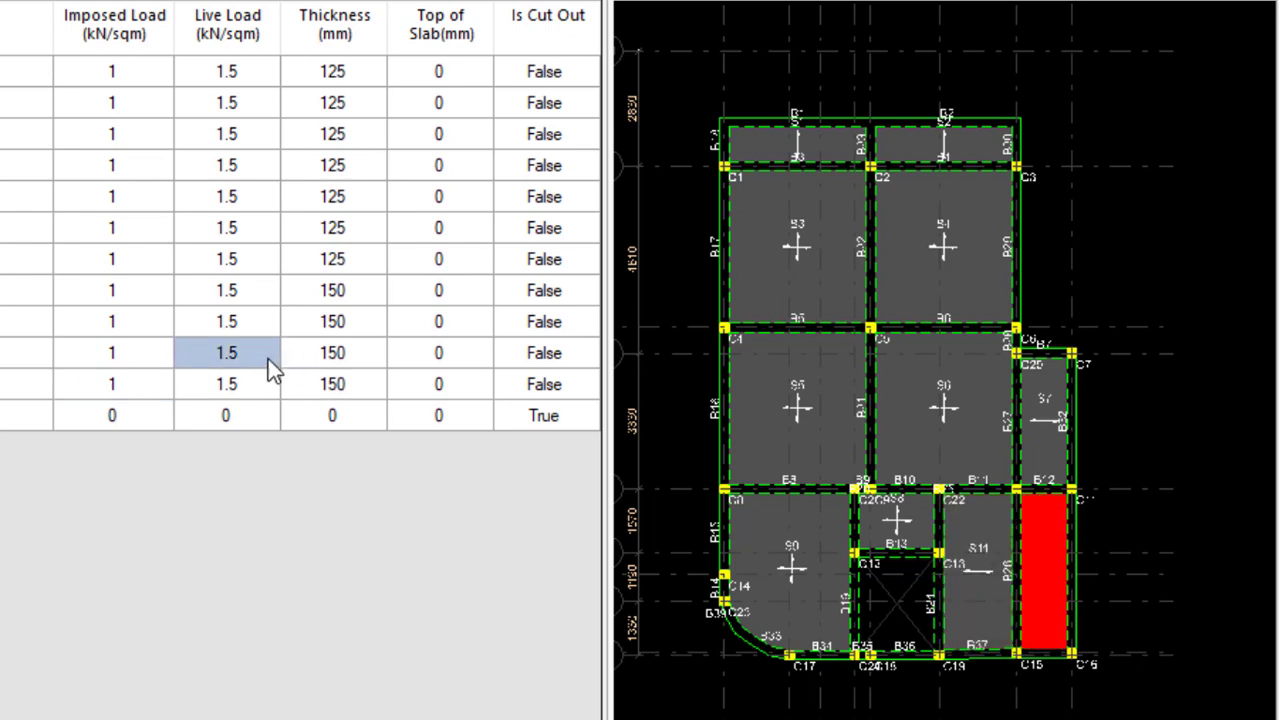
Set slab S9's thickness to 125 mm.
{"action": "left_click", "coordinate": [334, 326]}
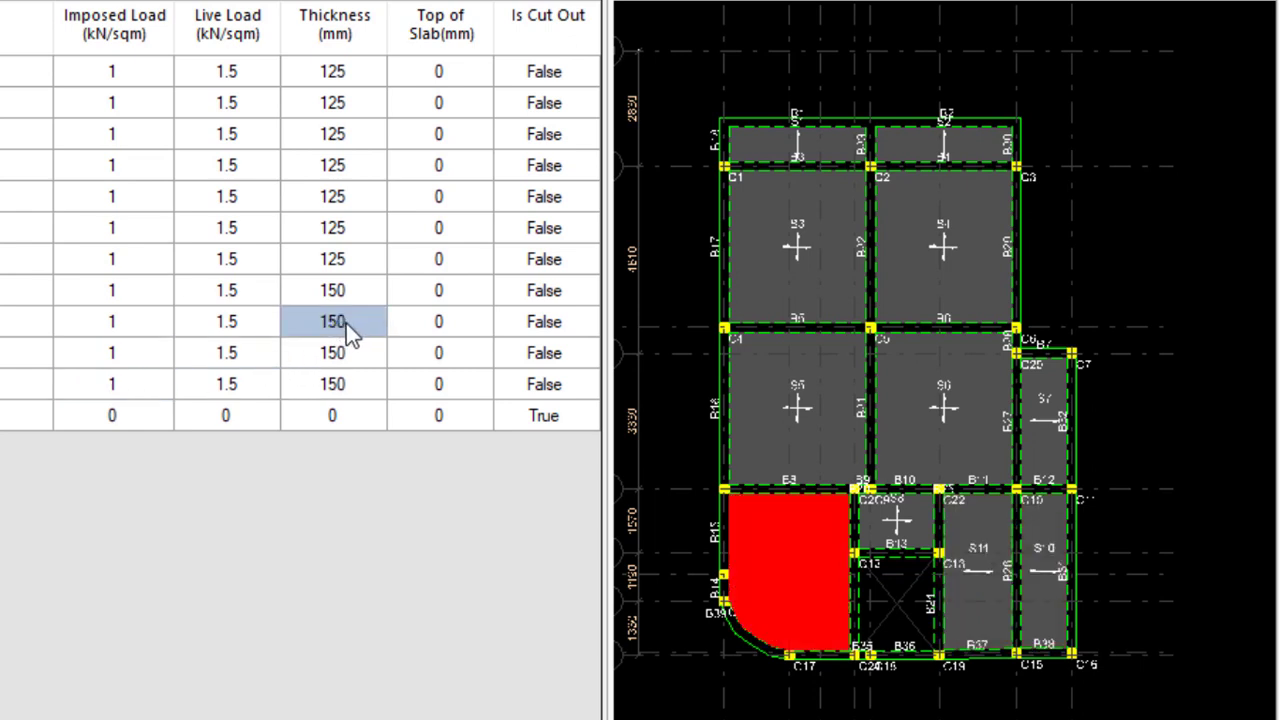
{"action": "type", "text": "125"}
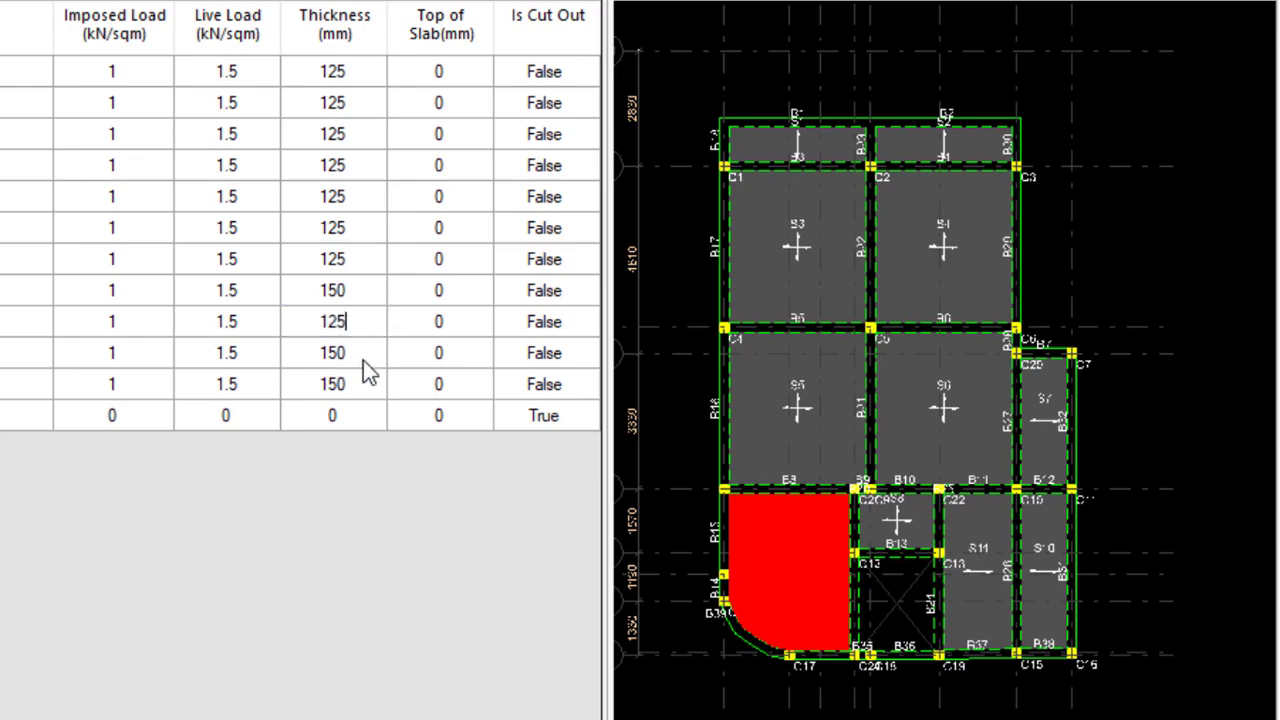
{"action": "left_click", "coordinate": [360, 357]}
{"action": "left_click", "coordinate": [374, 414]}
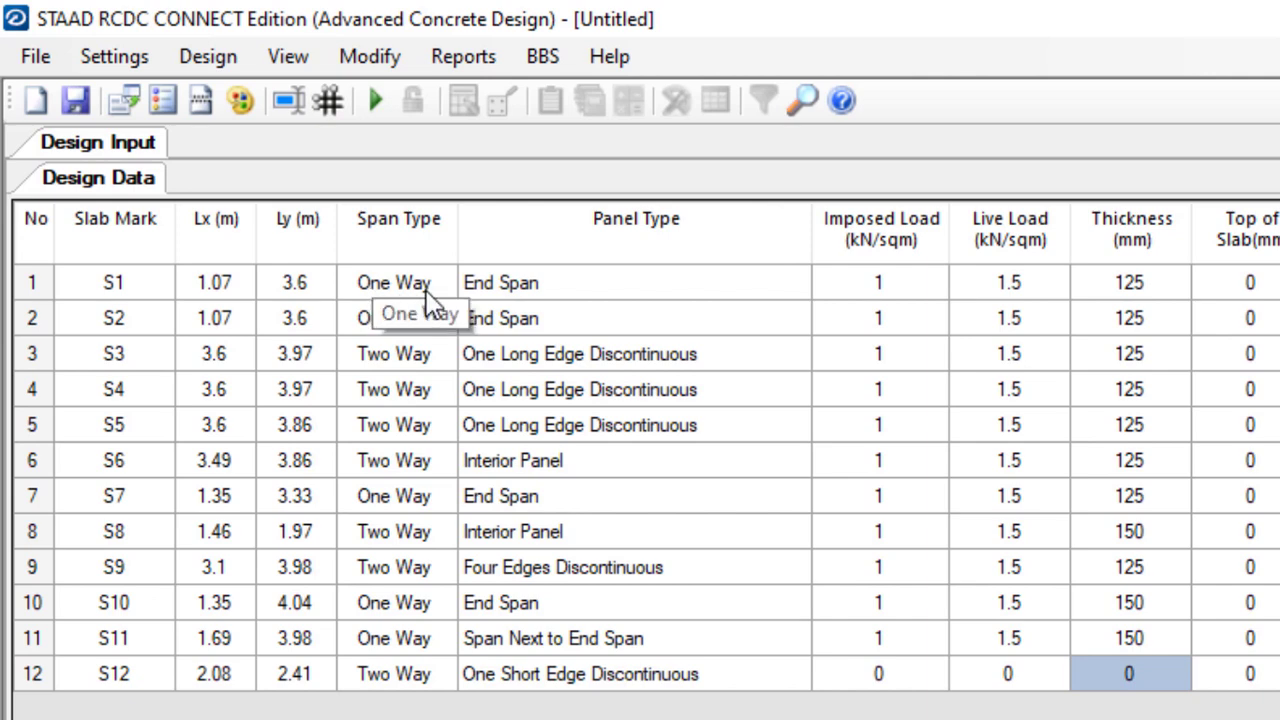
Examine the span types assigned to slabs S1 through S5 and the span type options available for slab S5.
{"action": "left_click", "coordinate": [410, 284]}
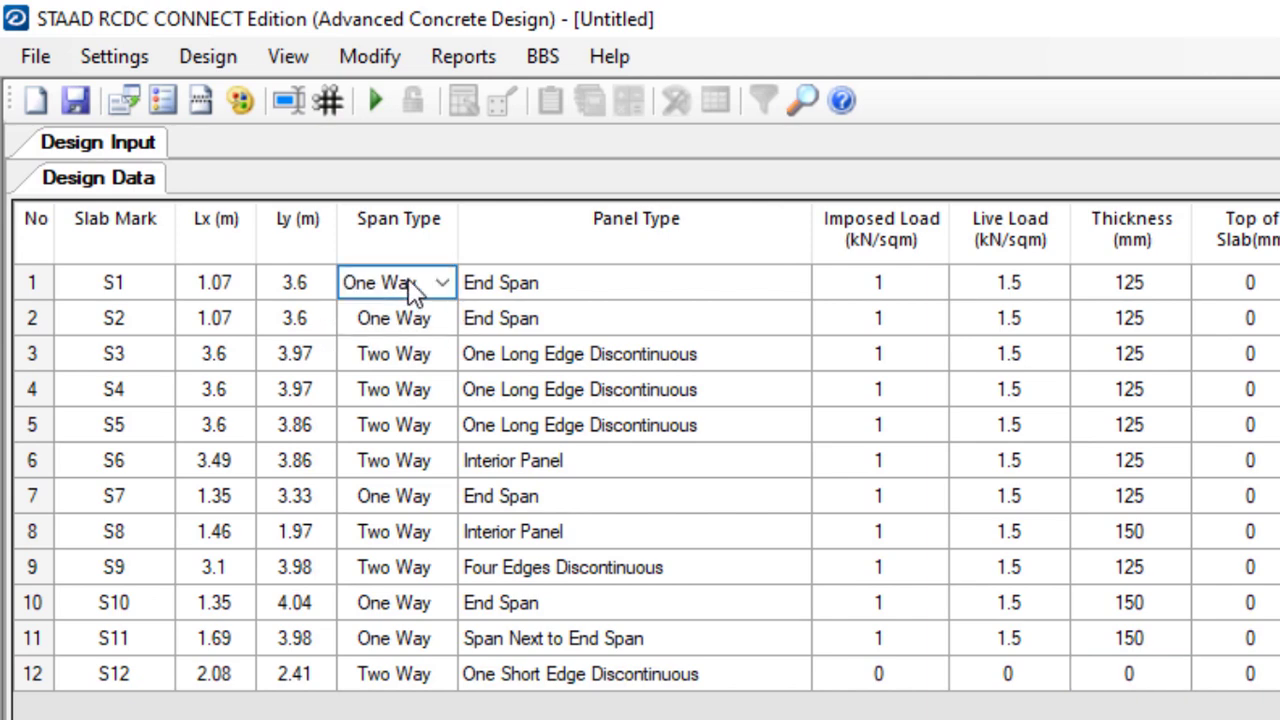
{"action": "left_click", "coordinate": [396, 314]}
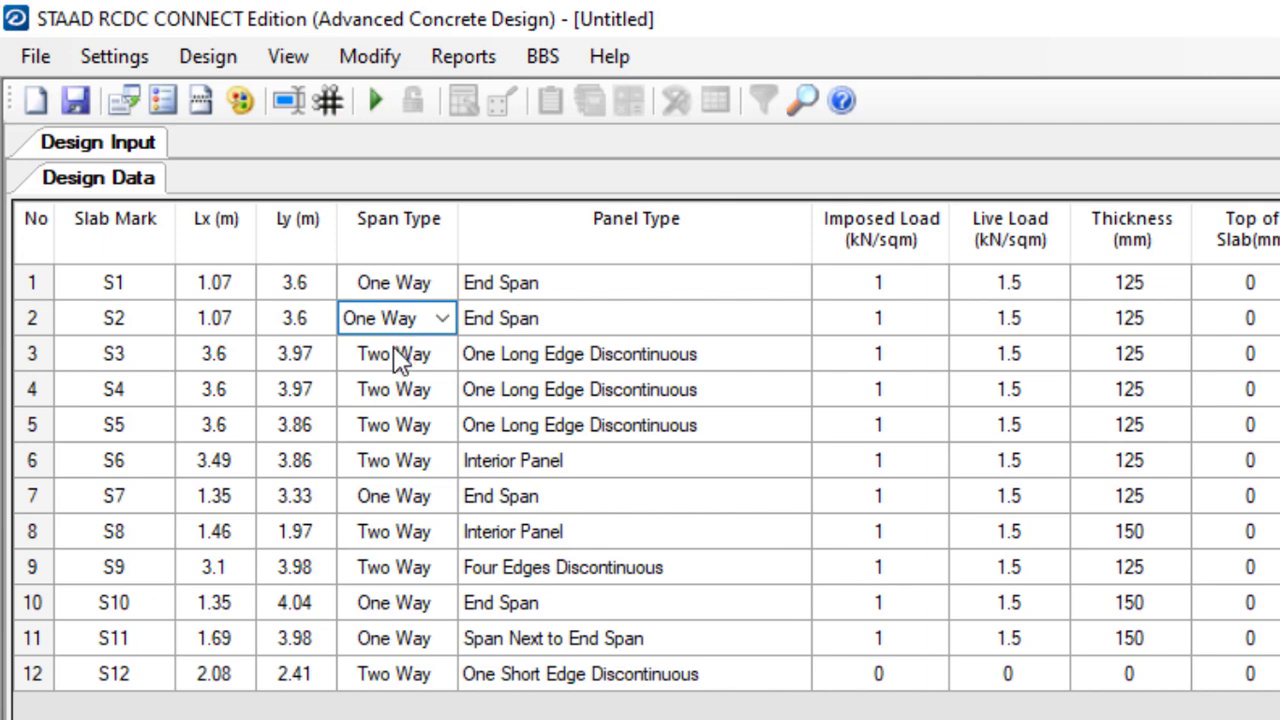
{"action": "left_click", "coordinate": [394, 345]}
{"action": "left_click", "coordinate": [391, 380]}
{"action": "left_click", "coordinate": [392, 424]}
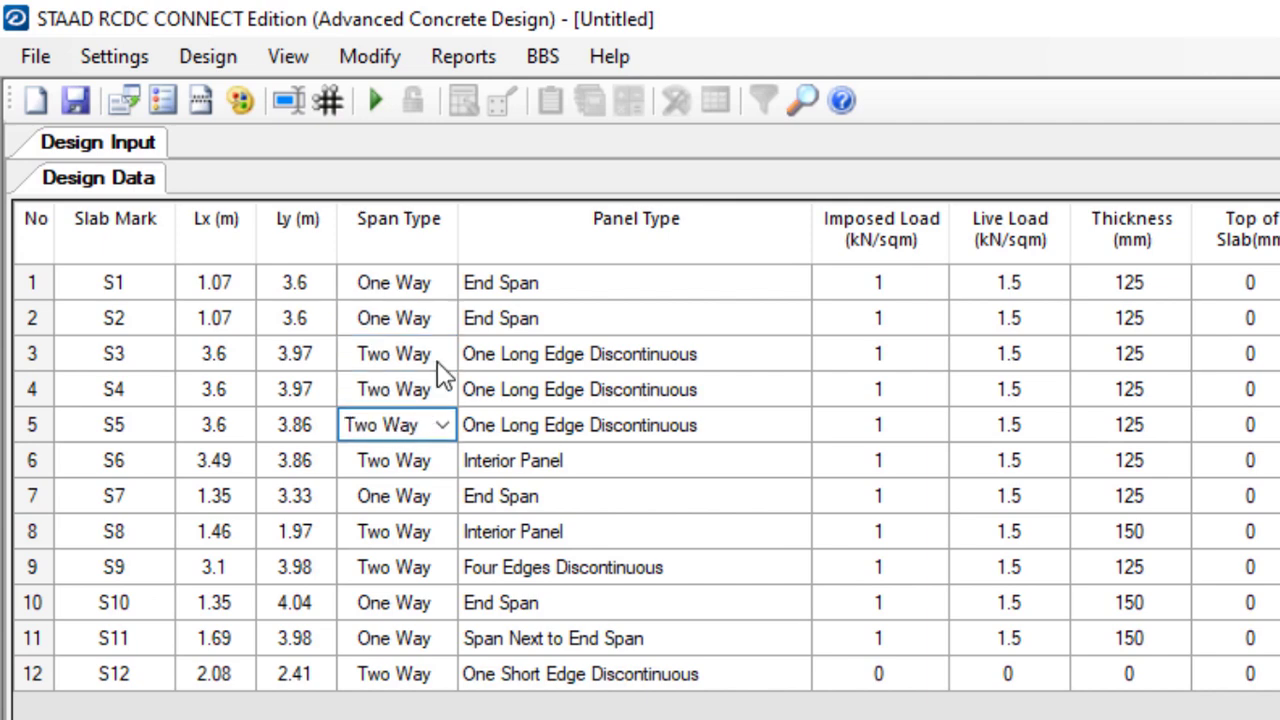
{"action": "left_click", "coordinate": [445, 430]}
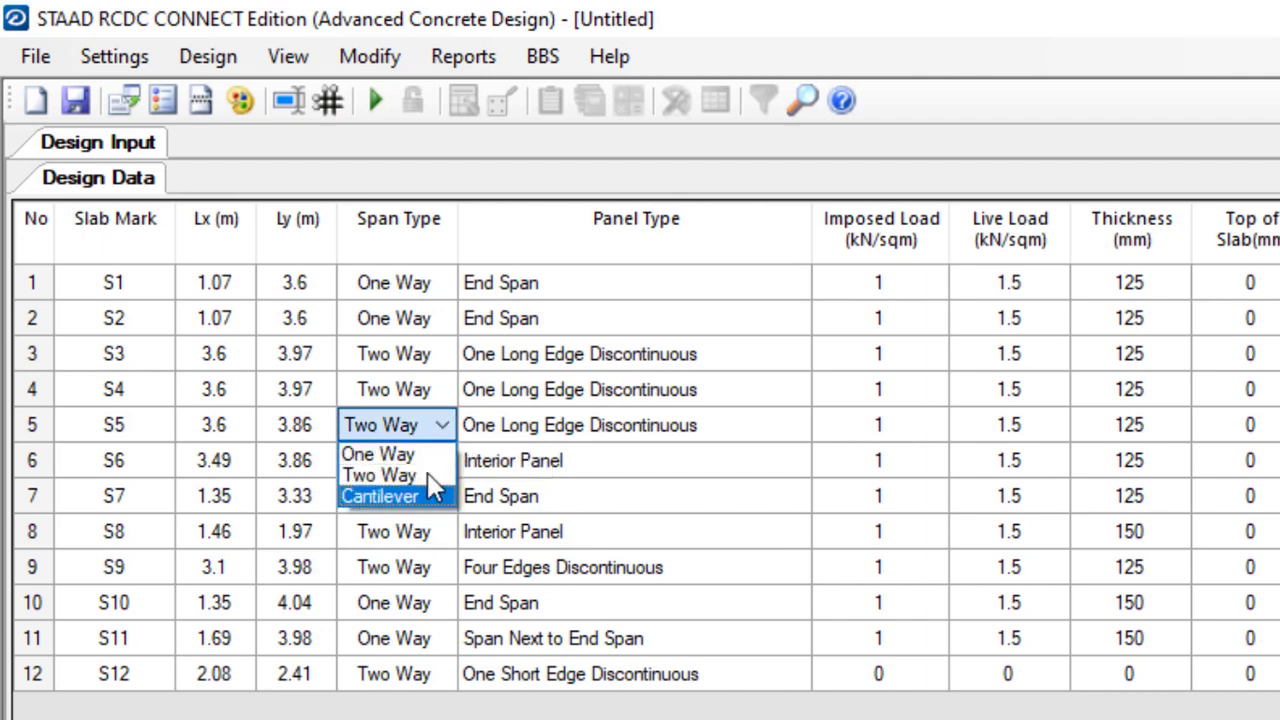
{"action": "left_click", "coordinate": [642, 530]}
{"action": "left_click", "coordinate": [439, 425]}
{"action": "left_click", "coordinate": [768, 543]}
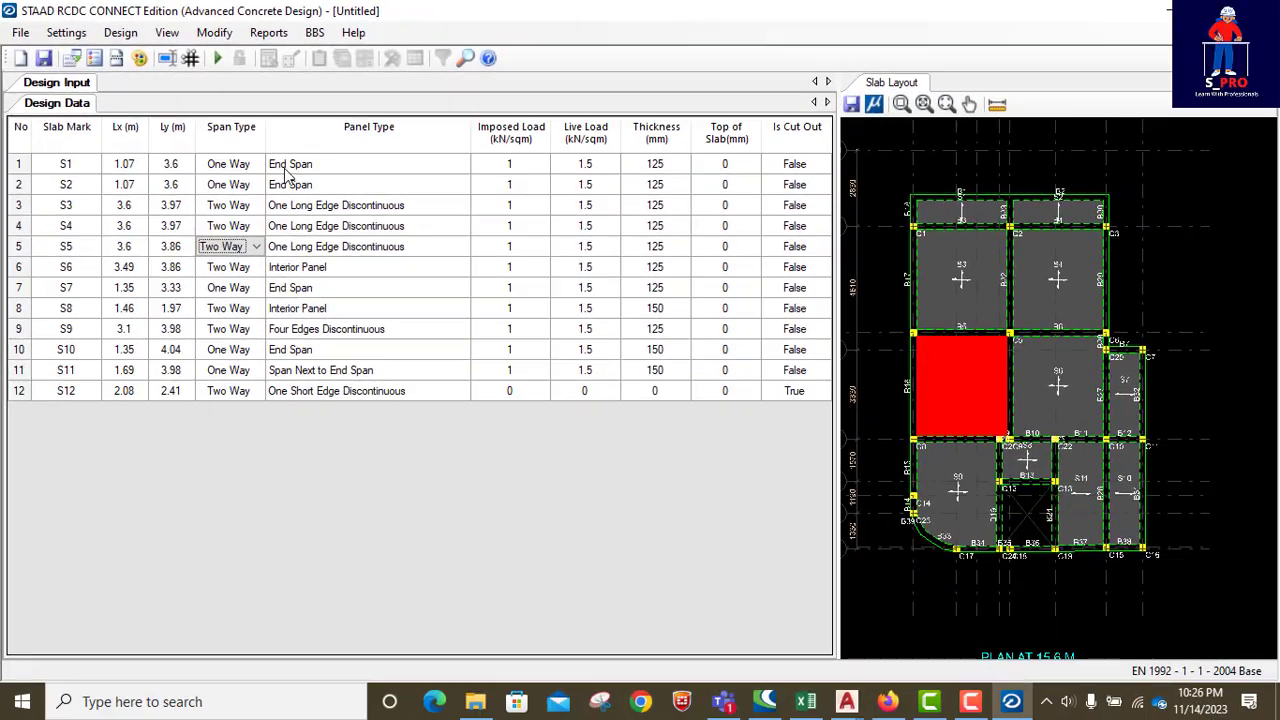
Go through the panel types of slabs S1 through S12 and compare each with its location in the slab layout.
{"action": "left_click", "coordinate": [480, 275]}
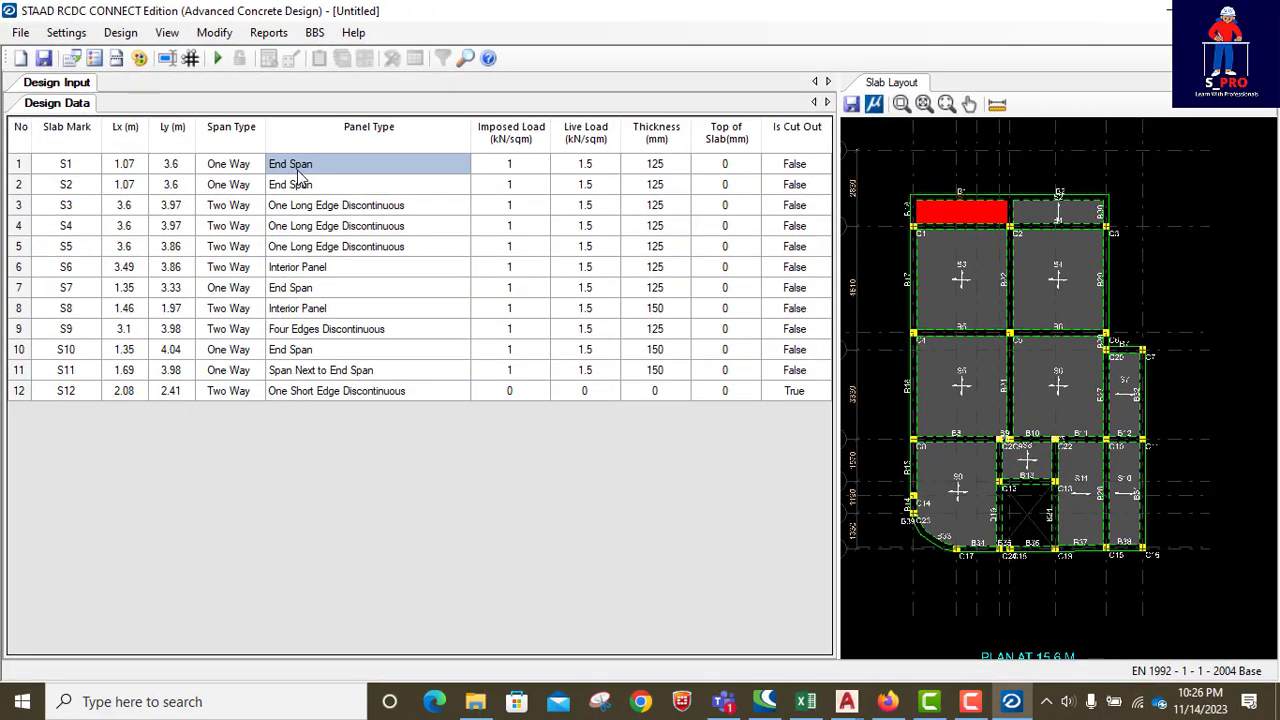
{"action": "left_click", "coordinate": [304, 188]}
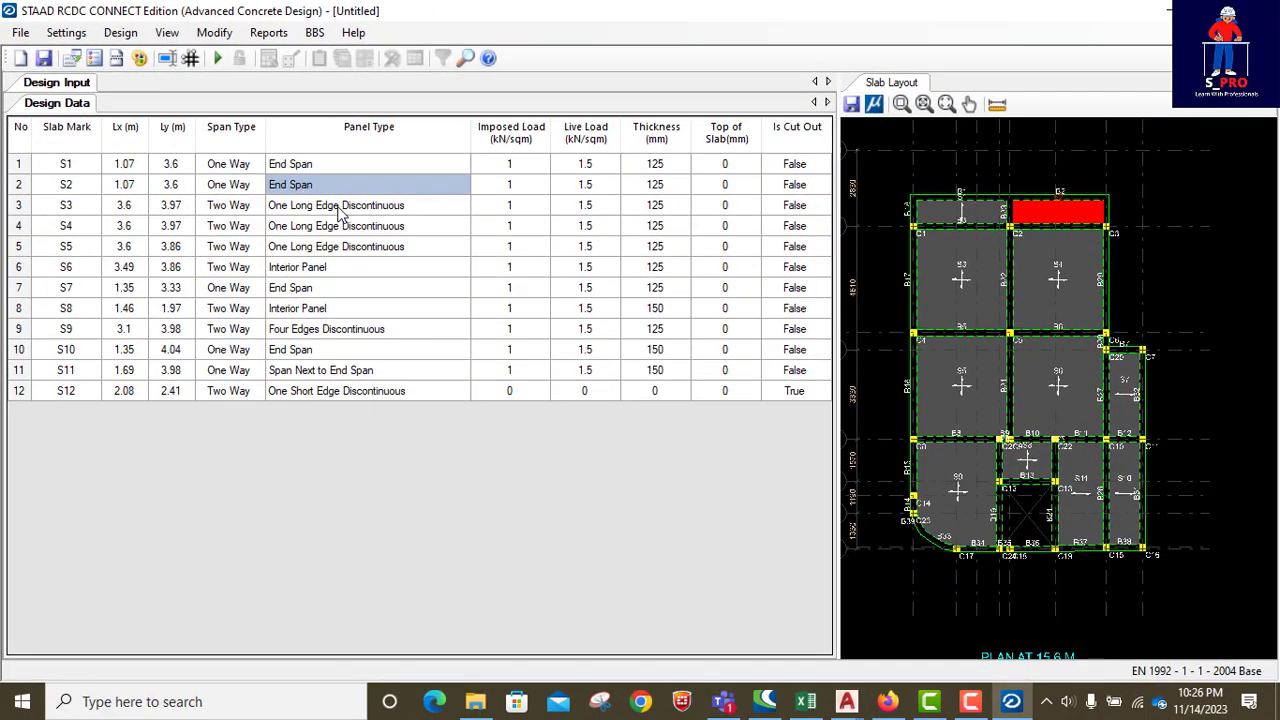
{"action": "left_click", "coordinate": [340, 208]}
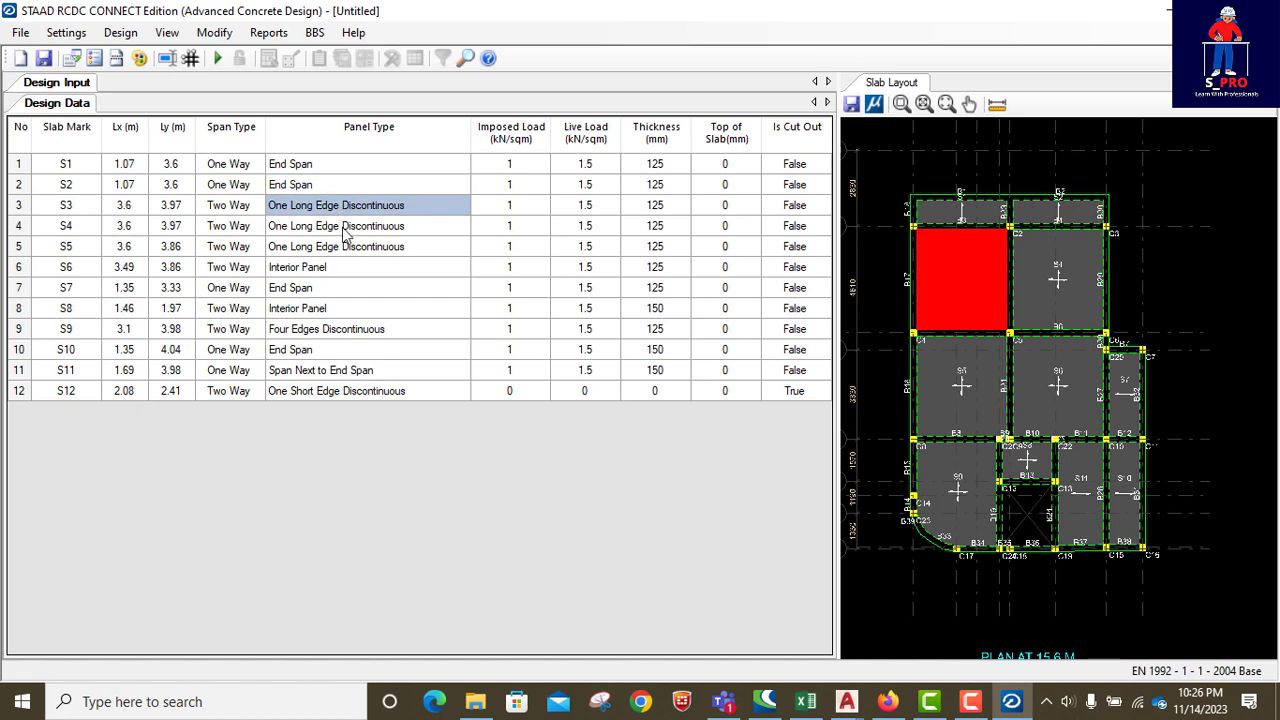
{"action": "left_click", "coordinate": [338, 231]}
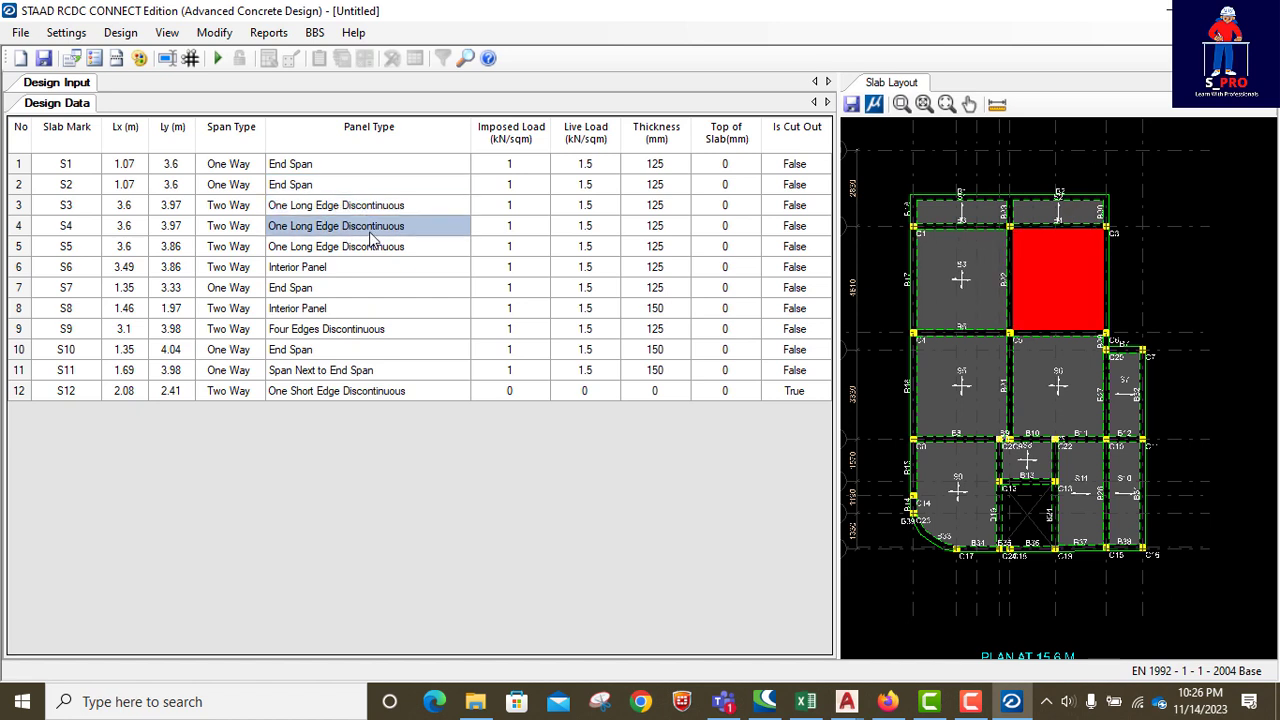
{"action": "left_click", "coordinate": [335, 252]}
{"action": "left_click", "coordinate": [312, 270]}
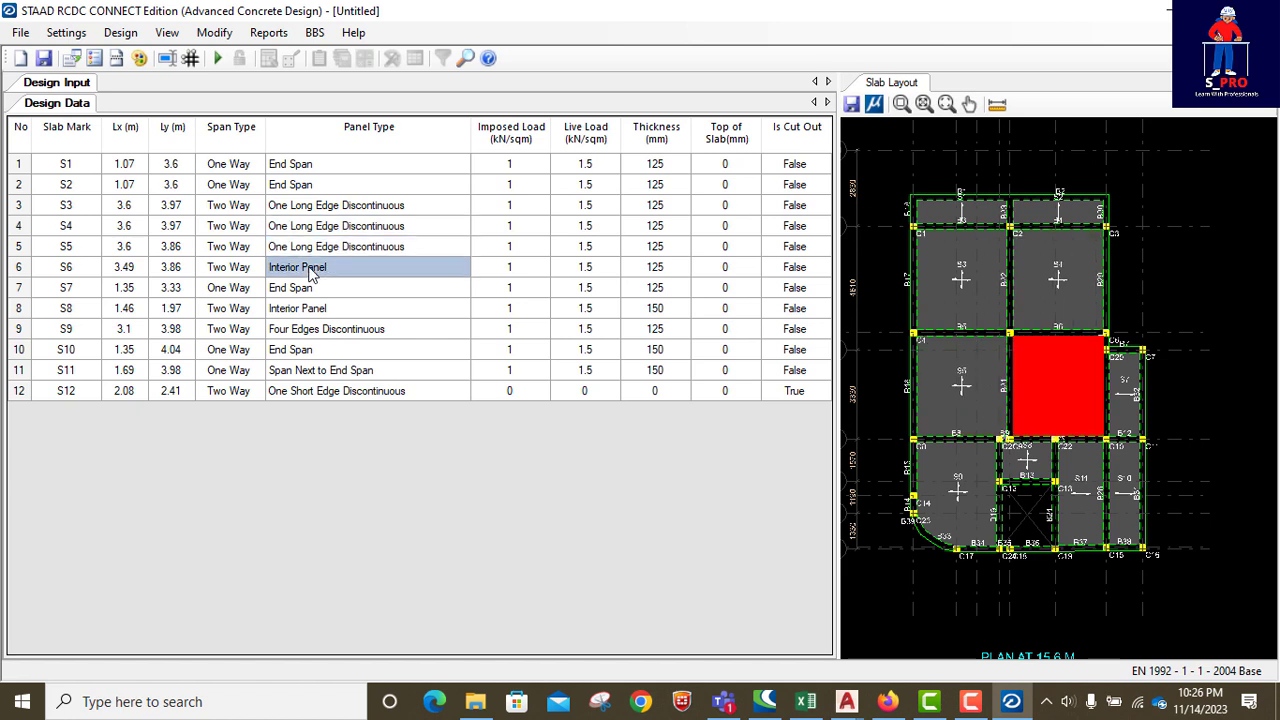
{"action": "left_click", "coordinate": [312, 289]}
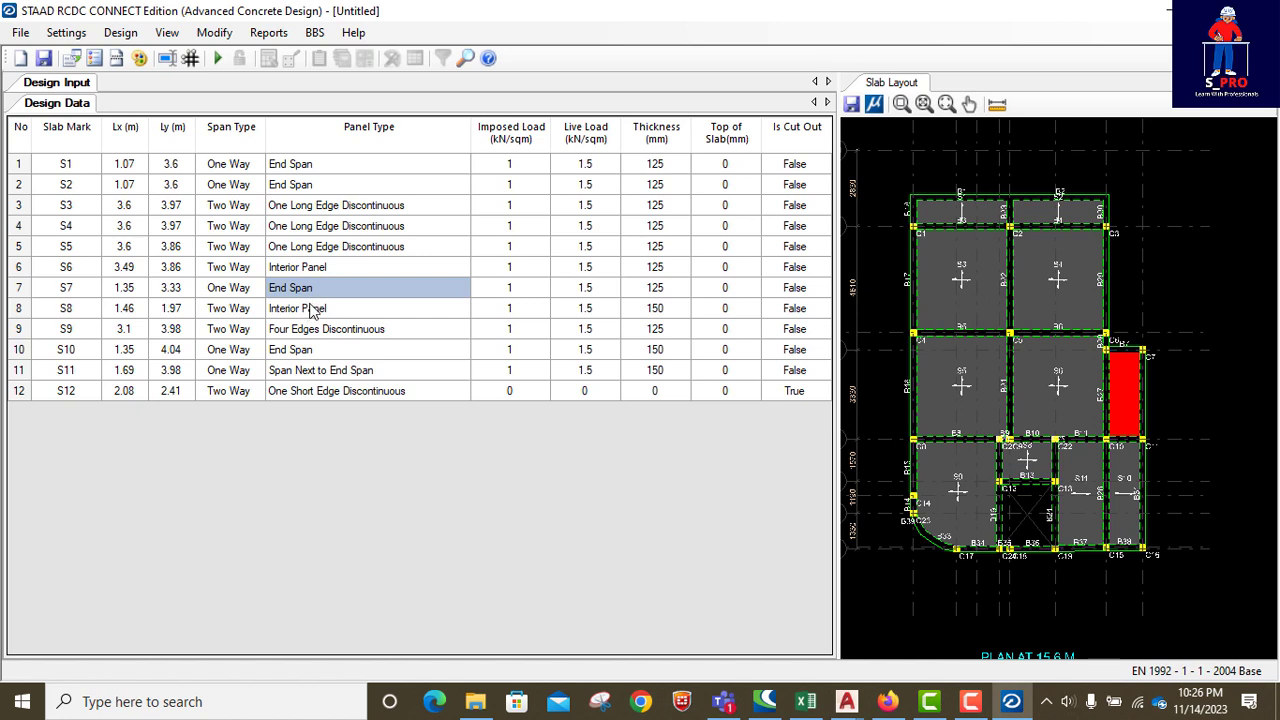
{"action": "left_click", "coordinate": [313, 311]}
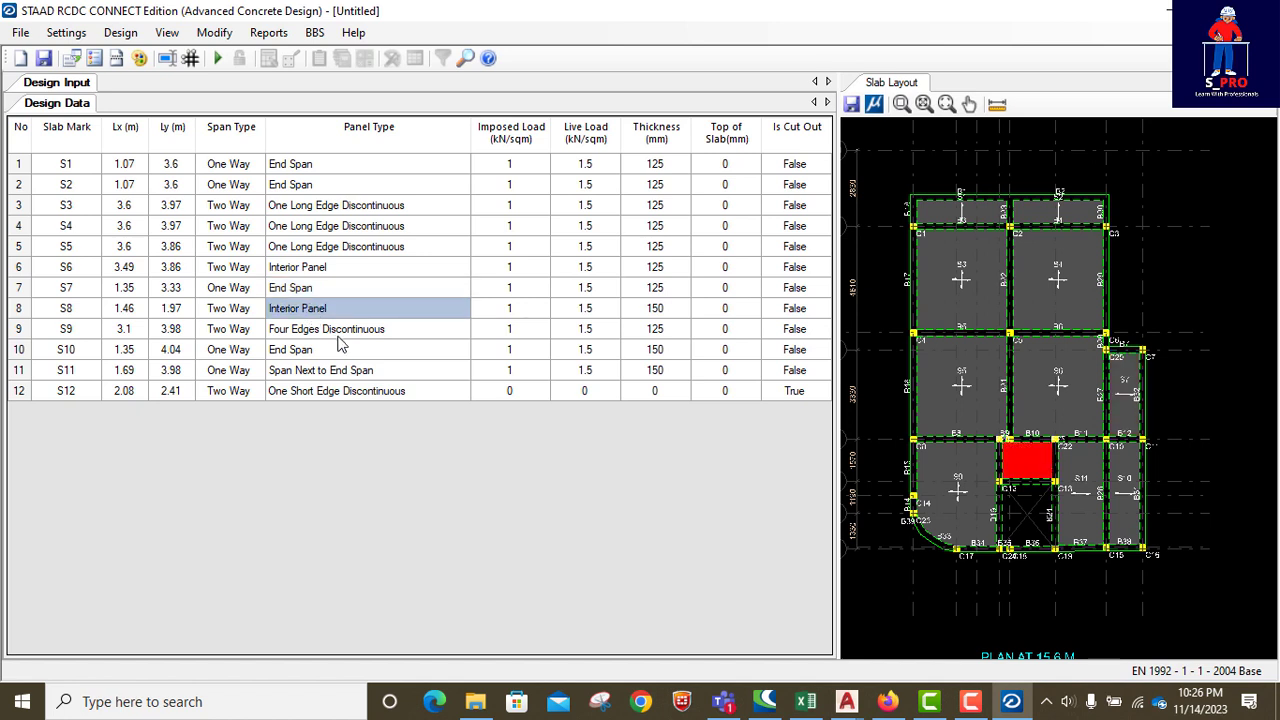
{"action": "left_click", "coordinate": [338, 334]}
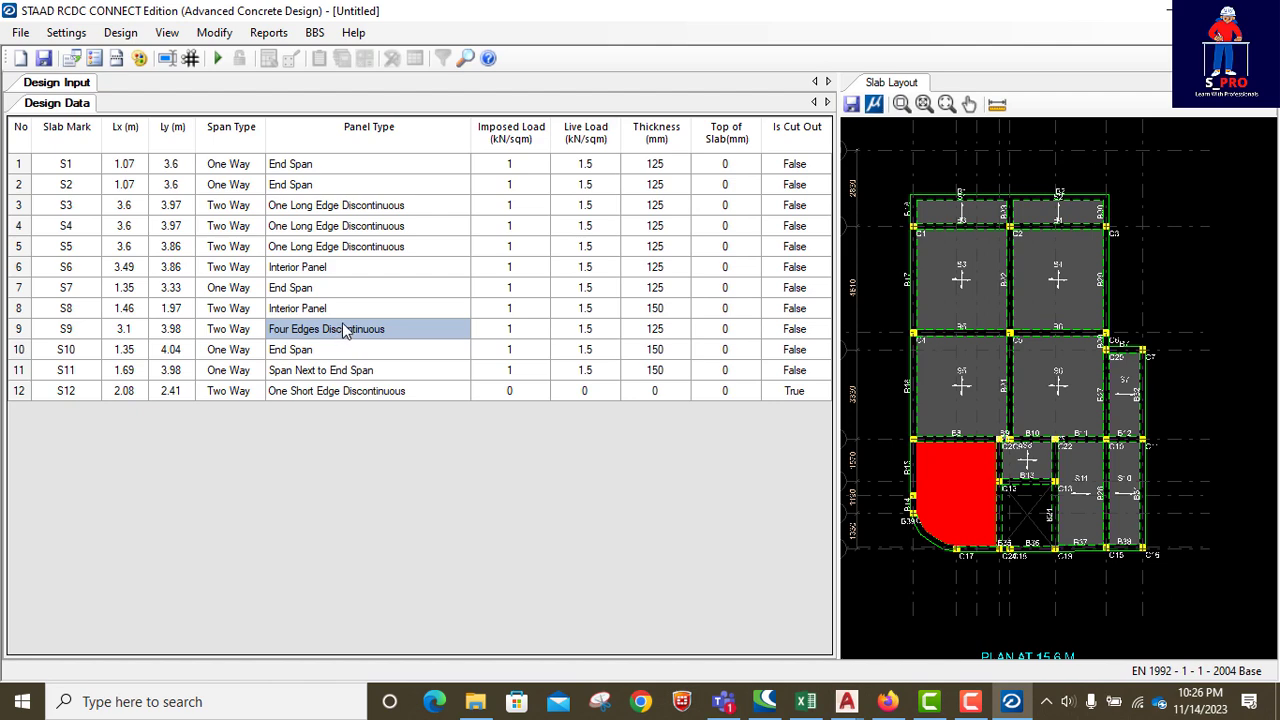
{"action": "scroll", "coordinate": [913, 540], "scroll_direction": "up", "scroll_amount": 2}
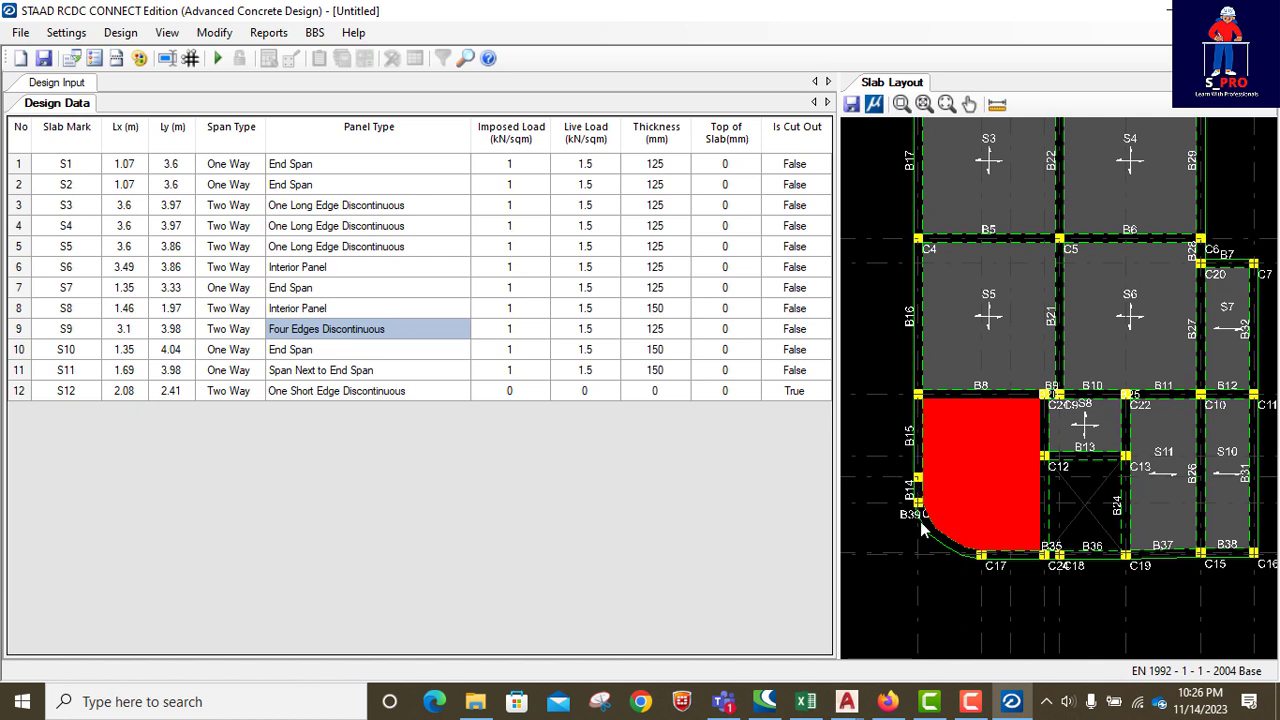
{"action": "left_click", "coordinate": [303, 358]}
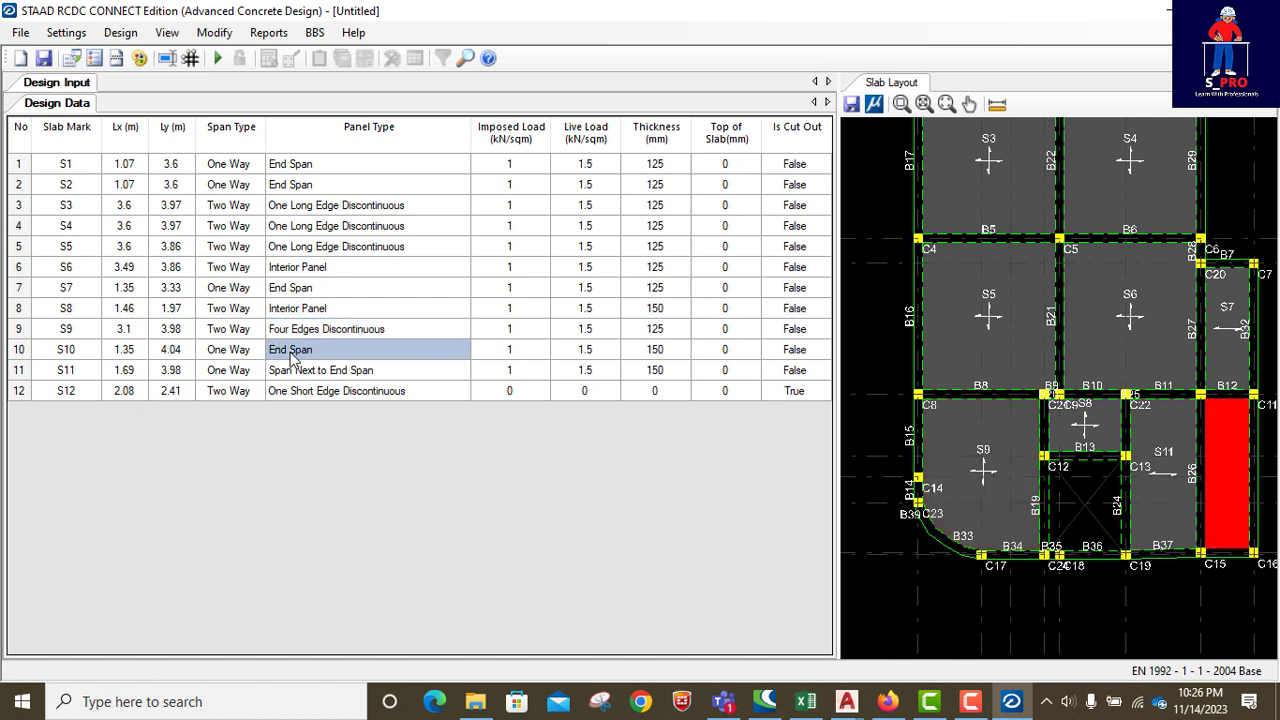
{"action": "left_click", "coordinate": [330, 373]}
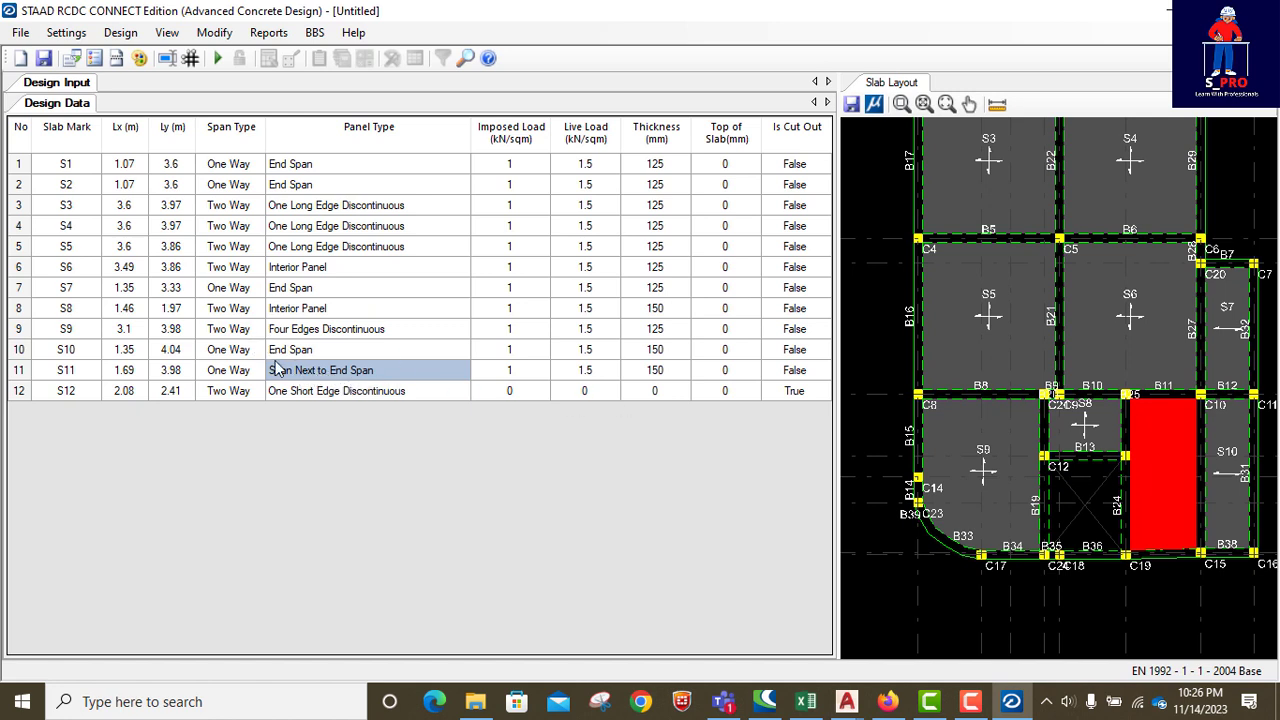
{"action": "left_click", "coordinate": [306, 394]}
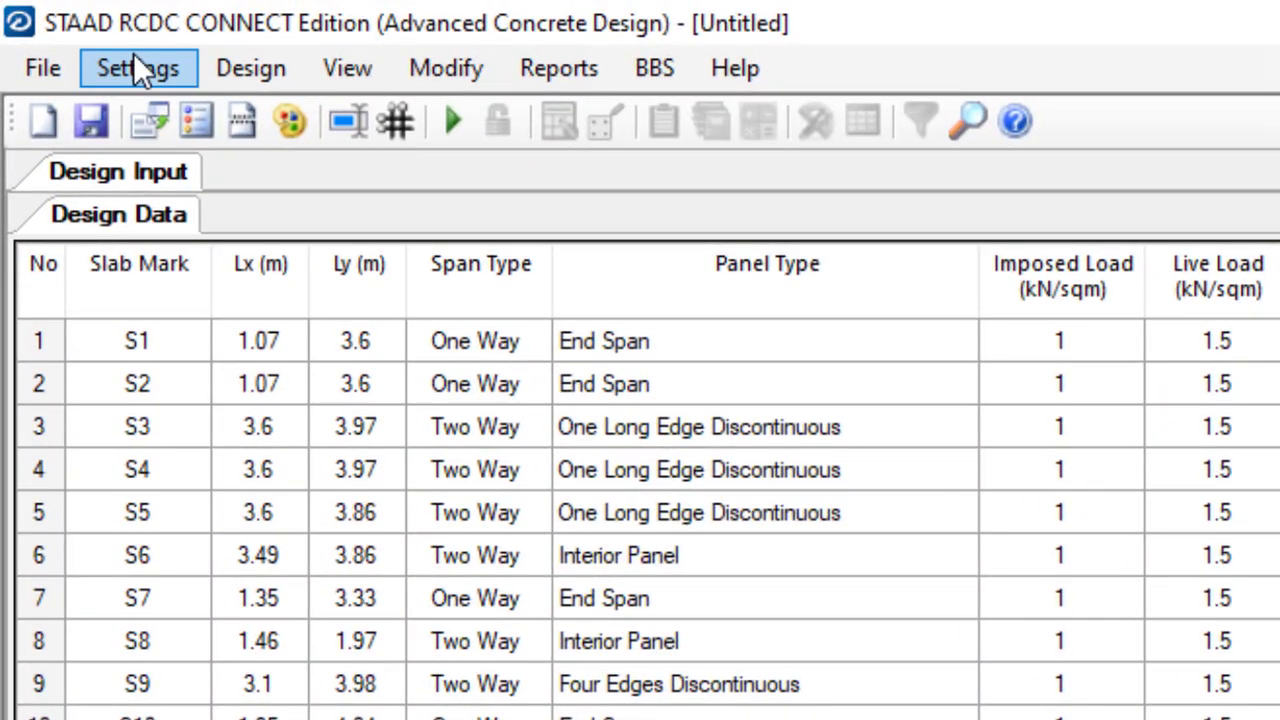
In the design parameters, set the concrete grade to C25/30 and the steel grade to Fy410.
{"action": "left_click", "coordinate": [133, 55]}
{"action": "left_click", "coordinate": [133, 55]}
{"action": "left_click", "coordinate": [149, 67]}
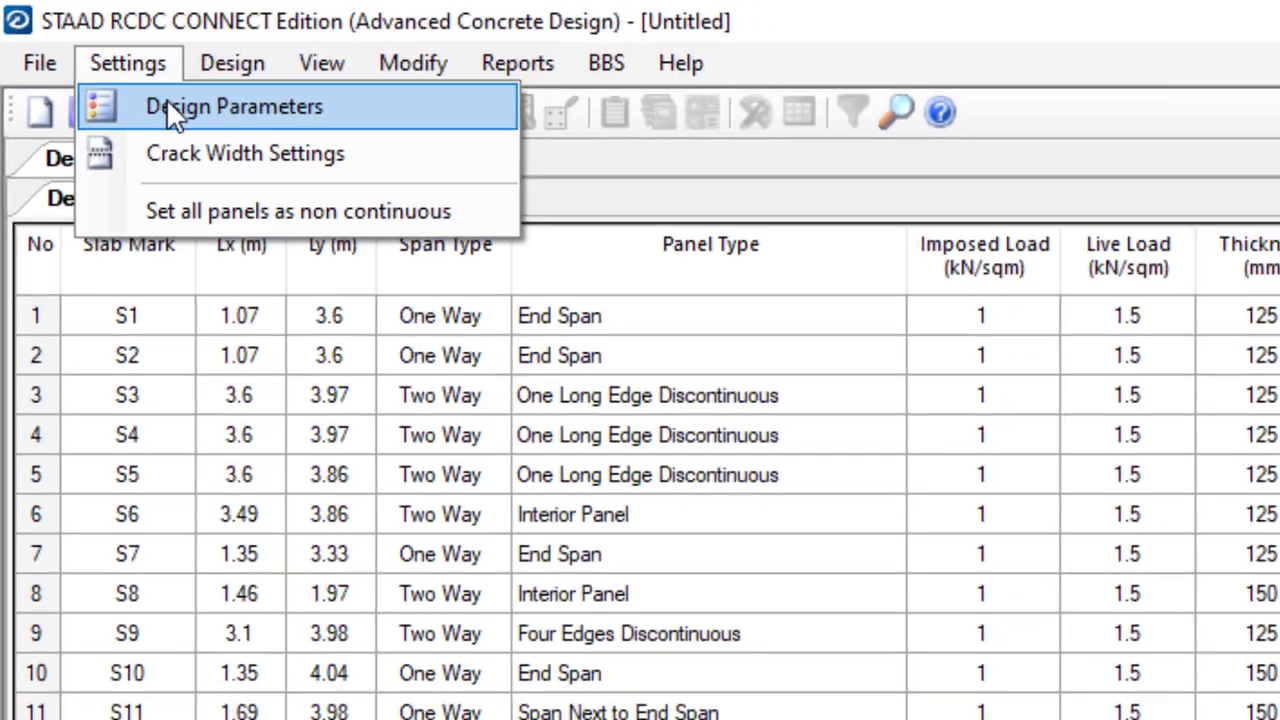
{"action": "left_click", "coordinate": [172, 110]}
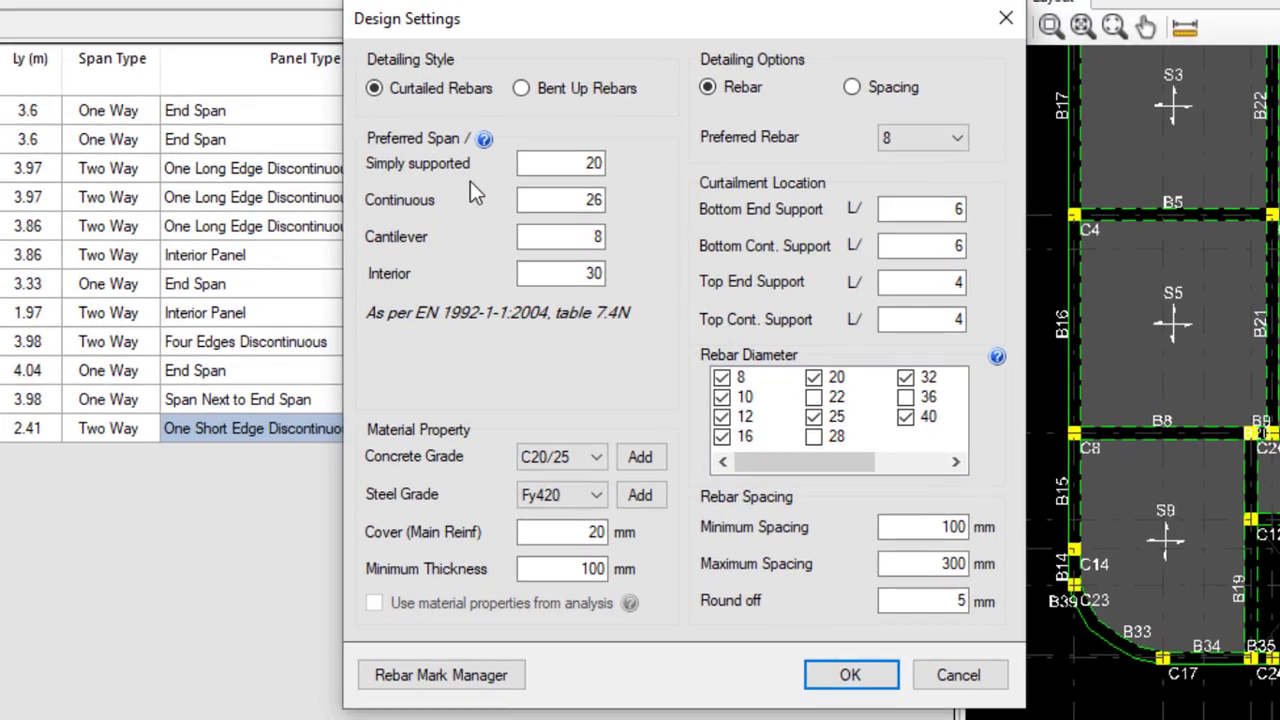
{"action": "left_click", "coordinate": [584, 199]}
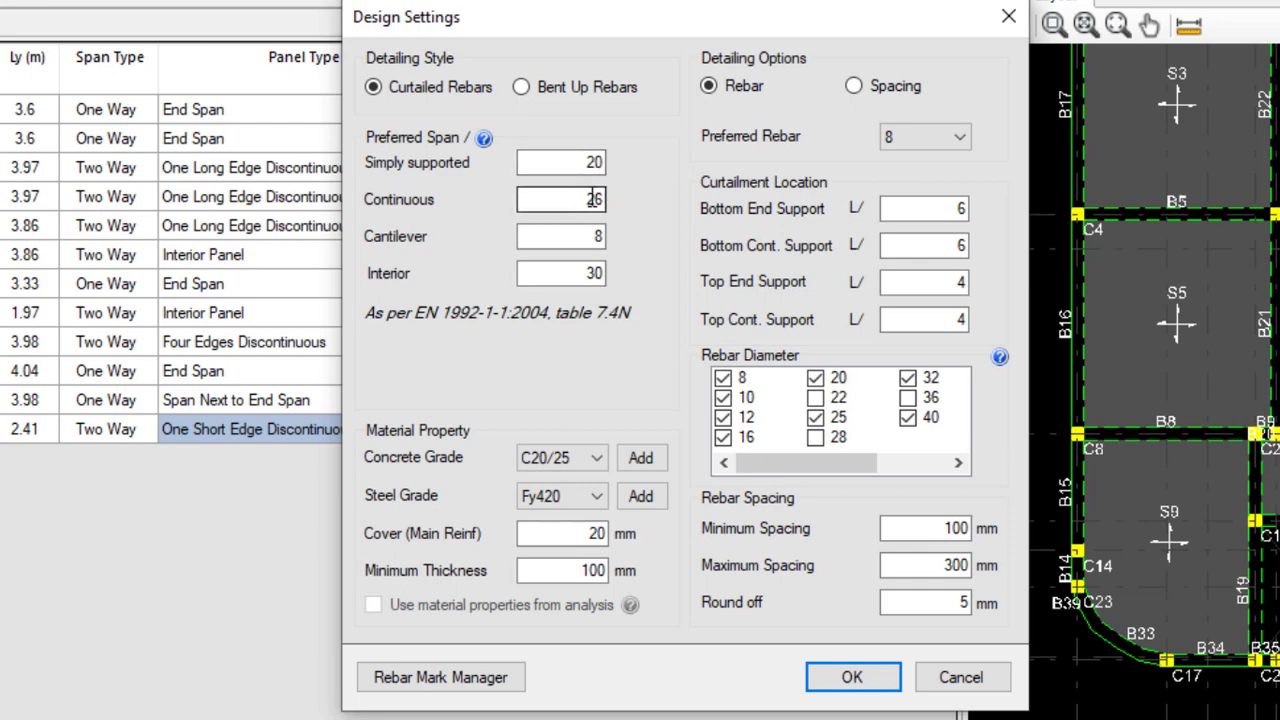
{"action": "double_click", "coordinate": [590, 237]}
{"action": "key", "text": "Tab"}
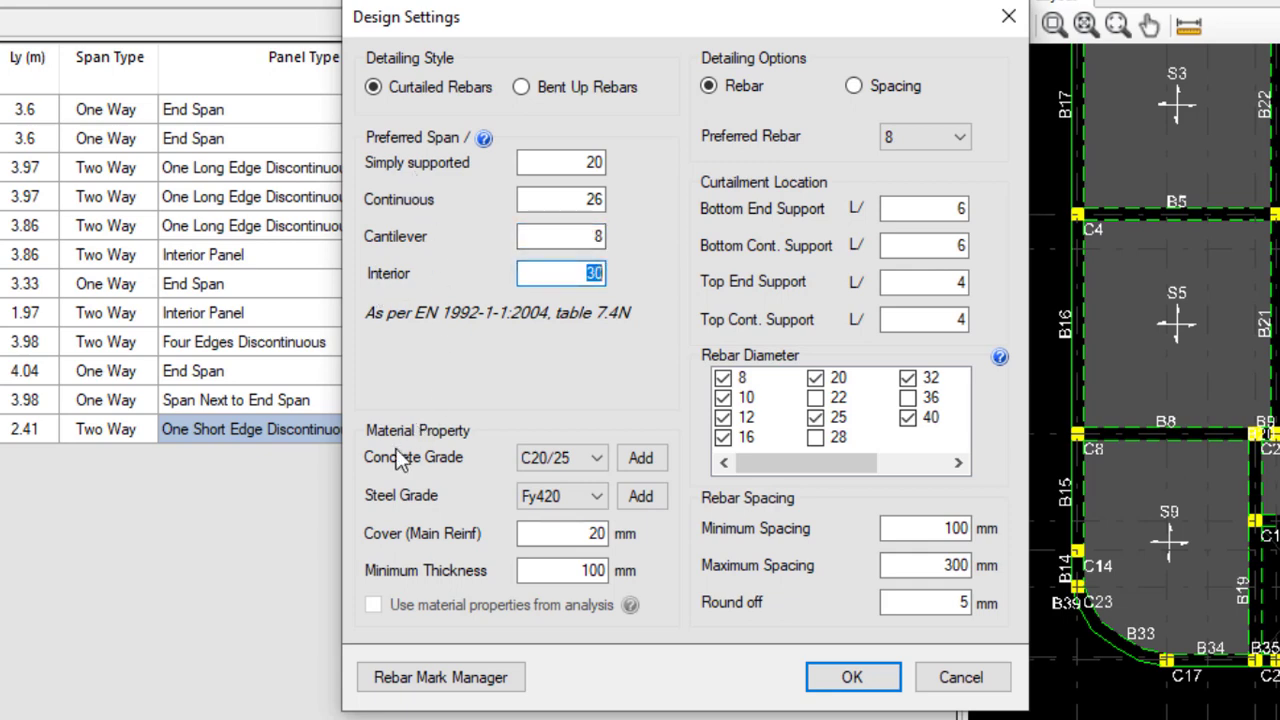
{"action": "left_click", "coordinate": [596, 458]}
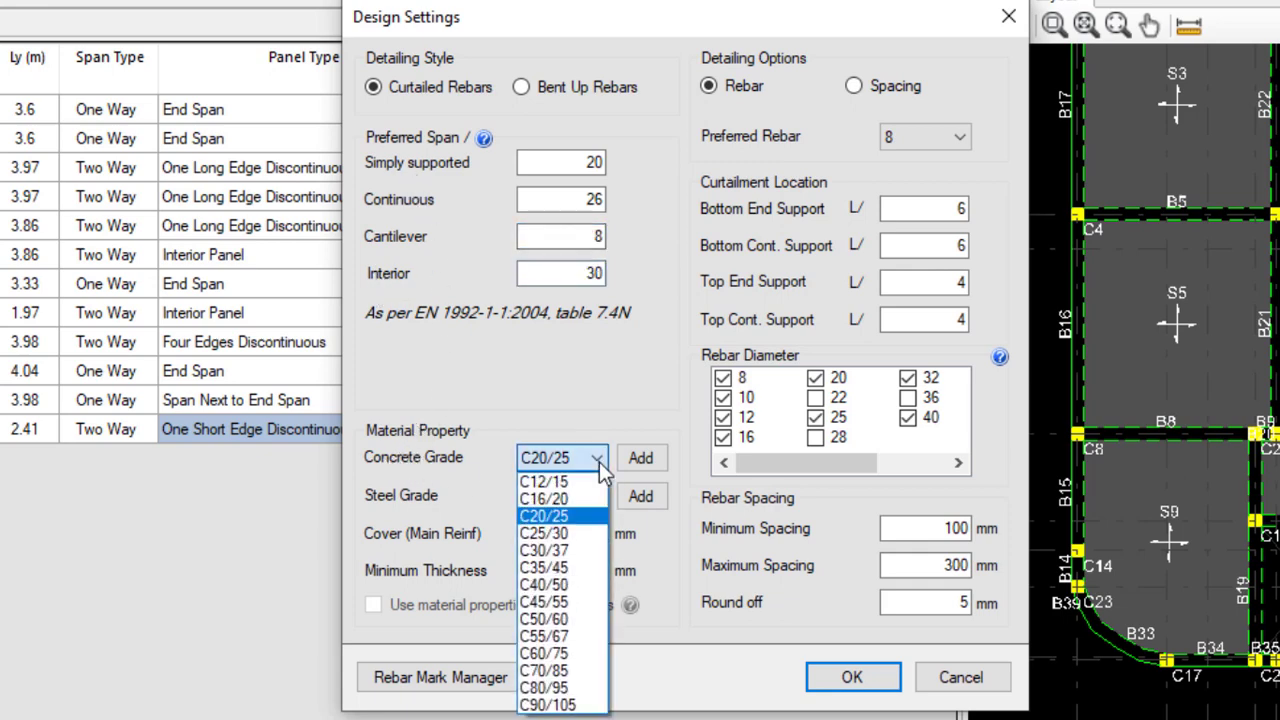
{"action": "left_click", "coordinate": [565, 536]}
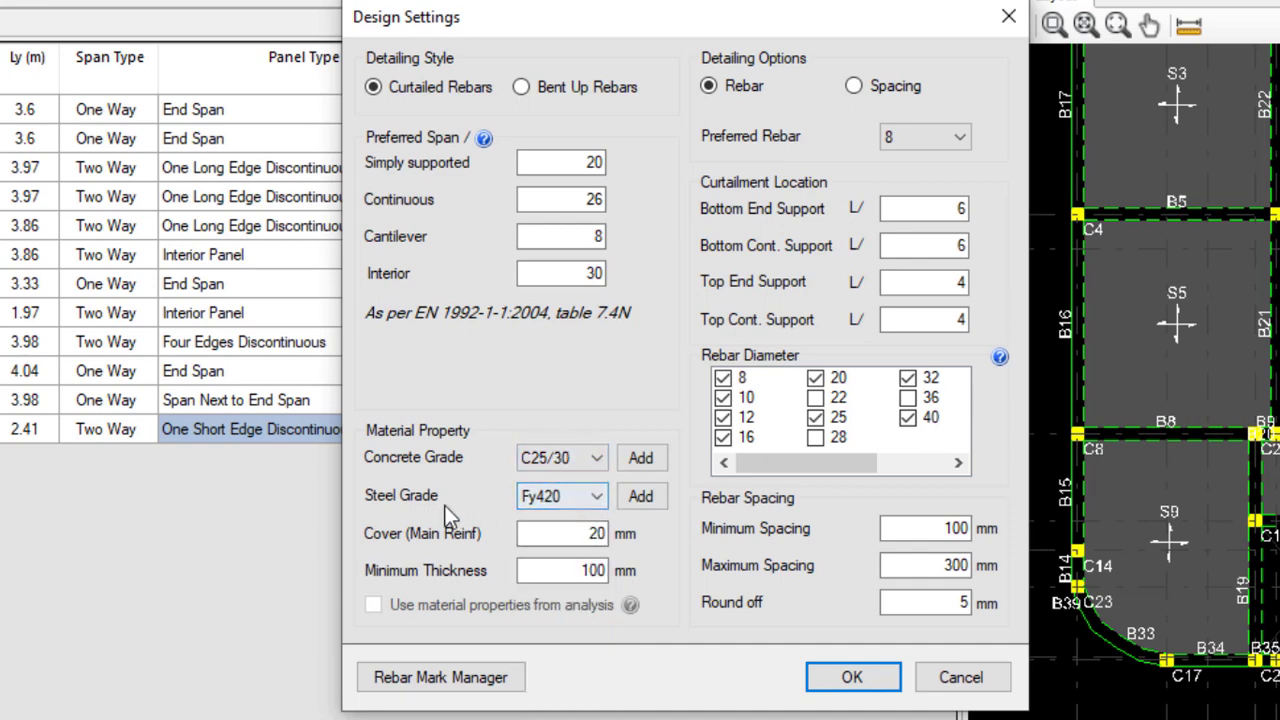
{"action": "left_click", "coordinate": [596, 496]}
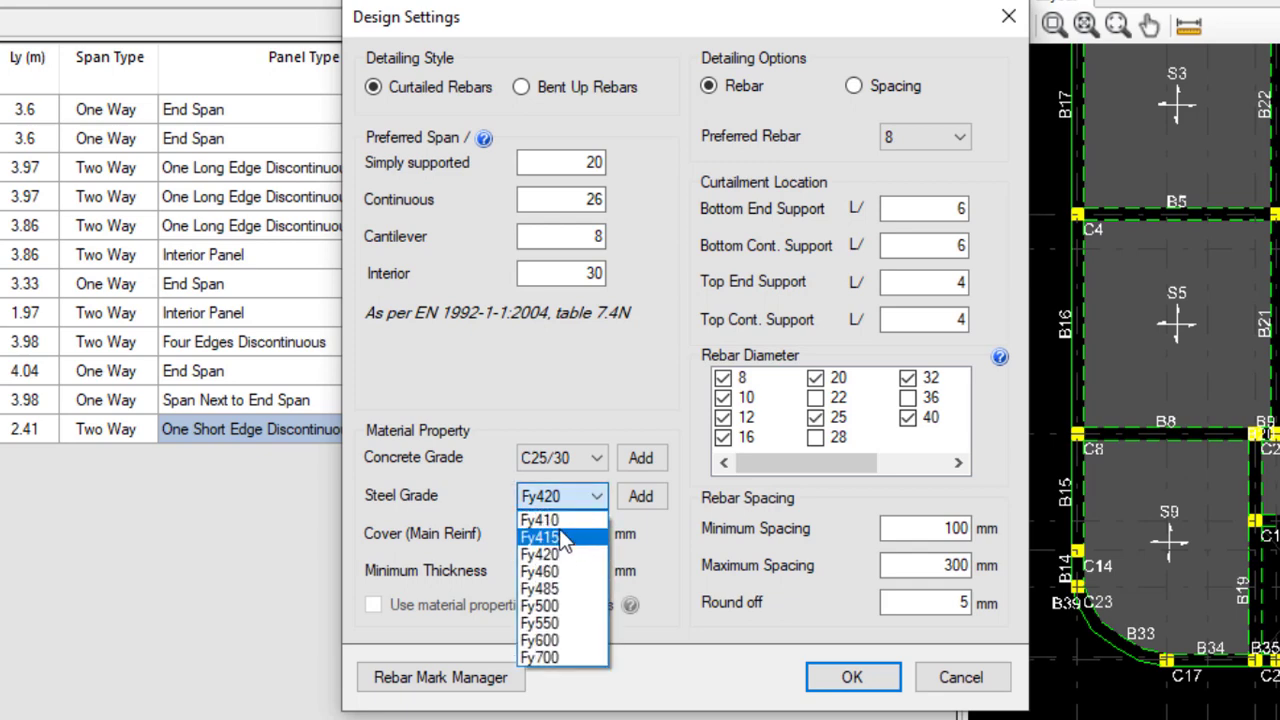
{"action": "left_click", "coordinate": [550, 521]}
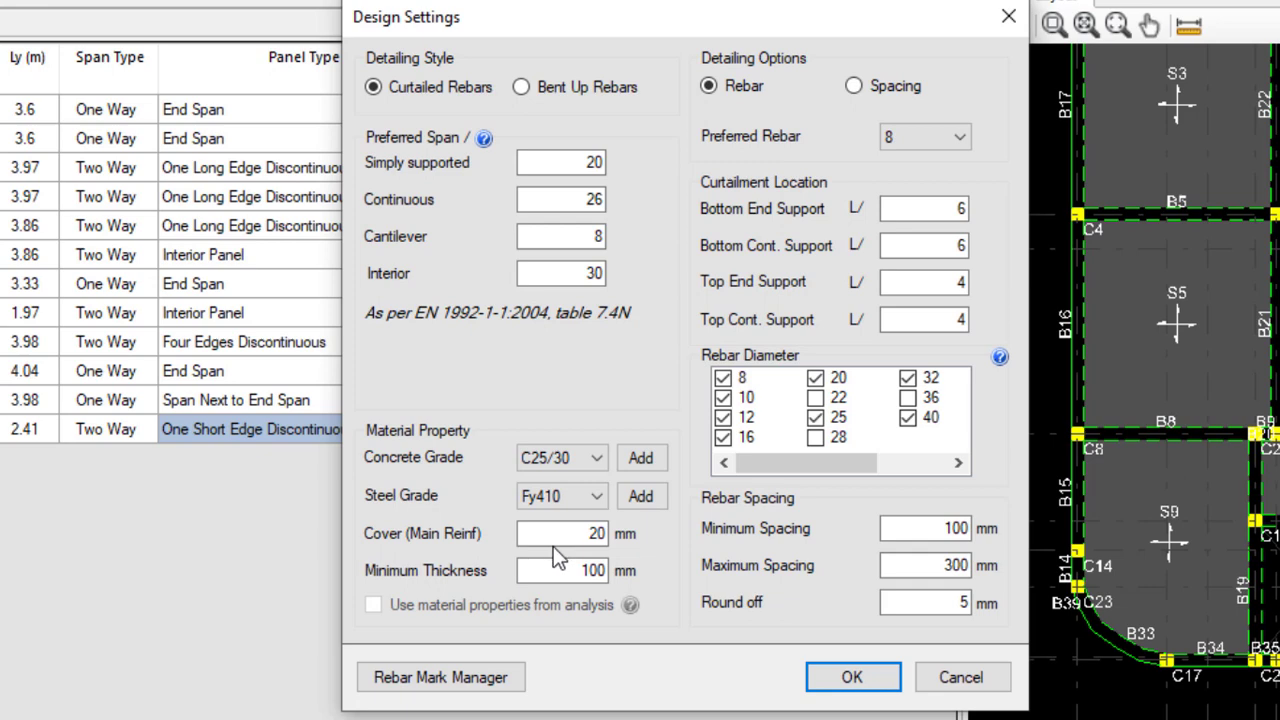
Set the main reinforcement cover to 30 mm and the minimum slab thickness to 125 mm.
{"action": "left_click_drag", "start_coordinate": [586, 533], "coordinate": [625, 537]}
{"action": "type", "text": "30"}
{"action": "left_click_drag", "start_coordinate": [575, 571], "coordinate": [646, 580]}
{"action": "type", "text": "125"}
Set the preferred rebar to 10, with a minimum rebar spacing of 150 mm and a maximum of 225 mm.
{"action": "left_click", "coordinate": [918, 140]}
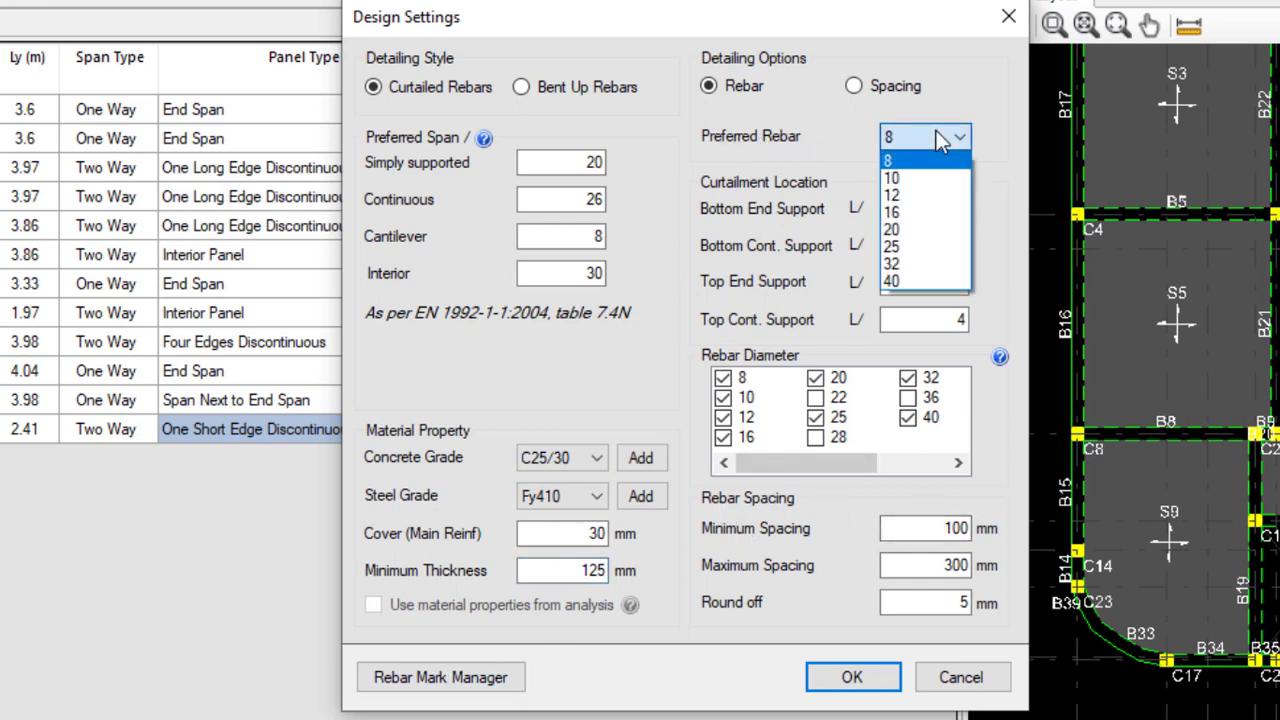
{"action": "left_click", "coordinate": [899, 180]}
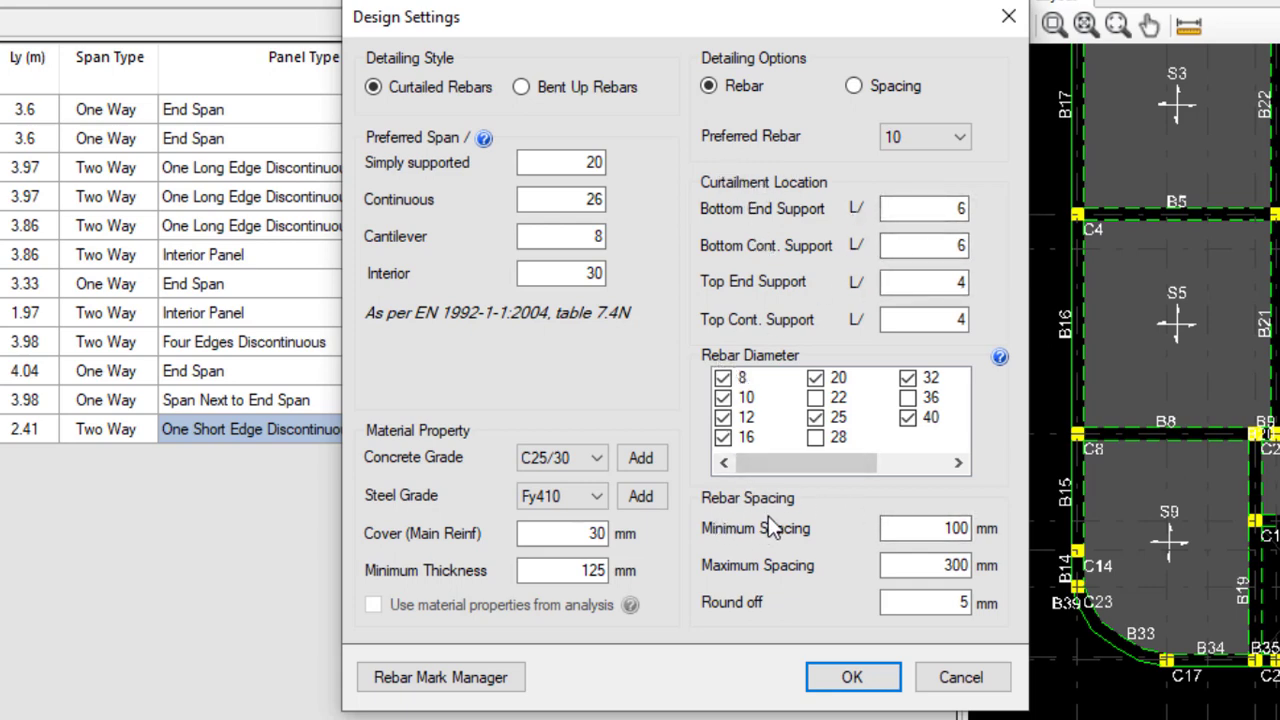
{"action": "left_click_drag", "start_coordinate": [920, 528], "coordinate": [1006, 540]}
{"action": "type", "text": "50"}
{"action": "left_click_drag", "start_coordinate": [940, 566], "coordinate": [975, 568]}
{"action": "type", "text": "225"}
Change the rebar prefix to H in the rebar marks and apply the design settings.
{"action": "left_click", "coordinate": [493, 677]}
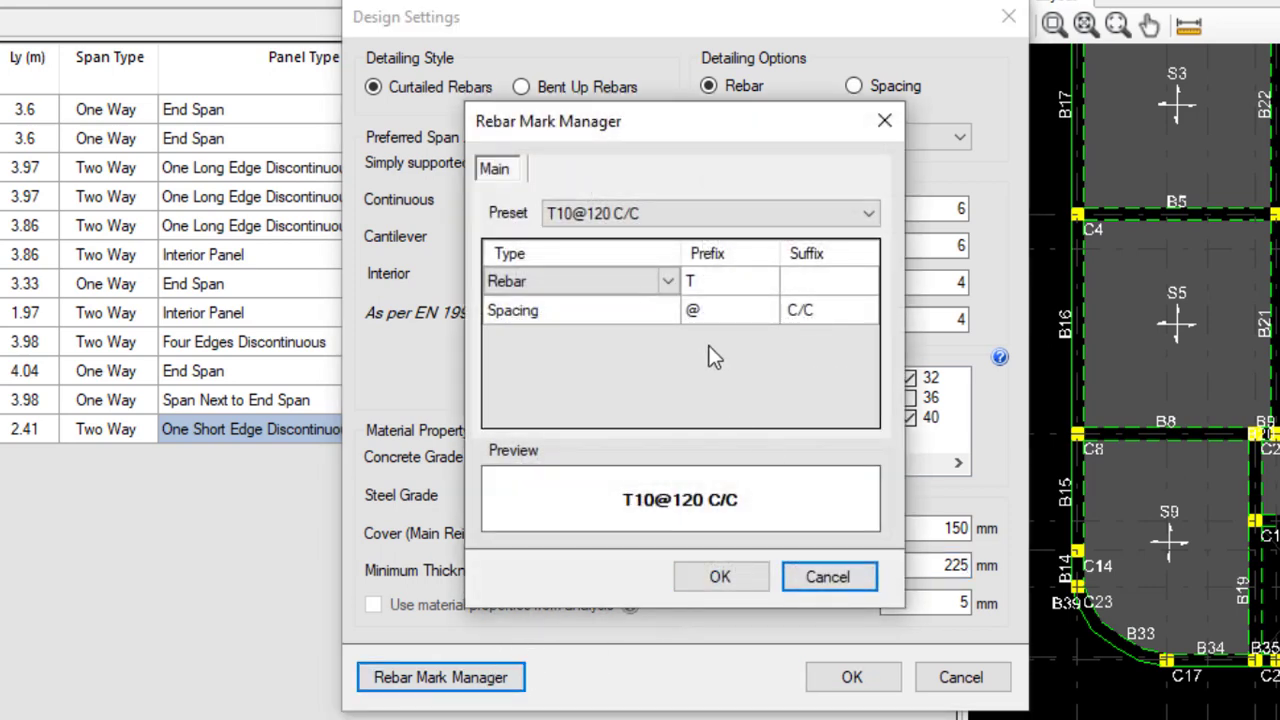
{"action": "left_click", "coordinate": [699, 283]}
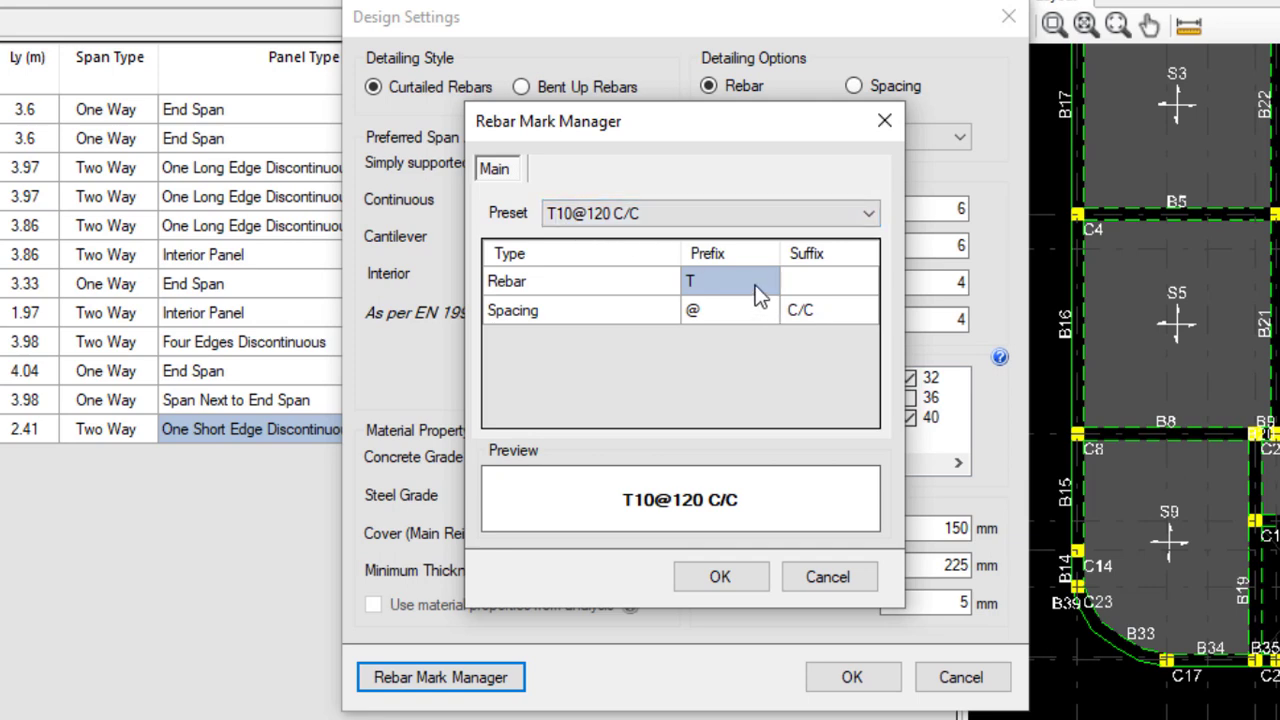
{"action": "type", "text": "H"}
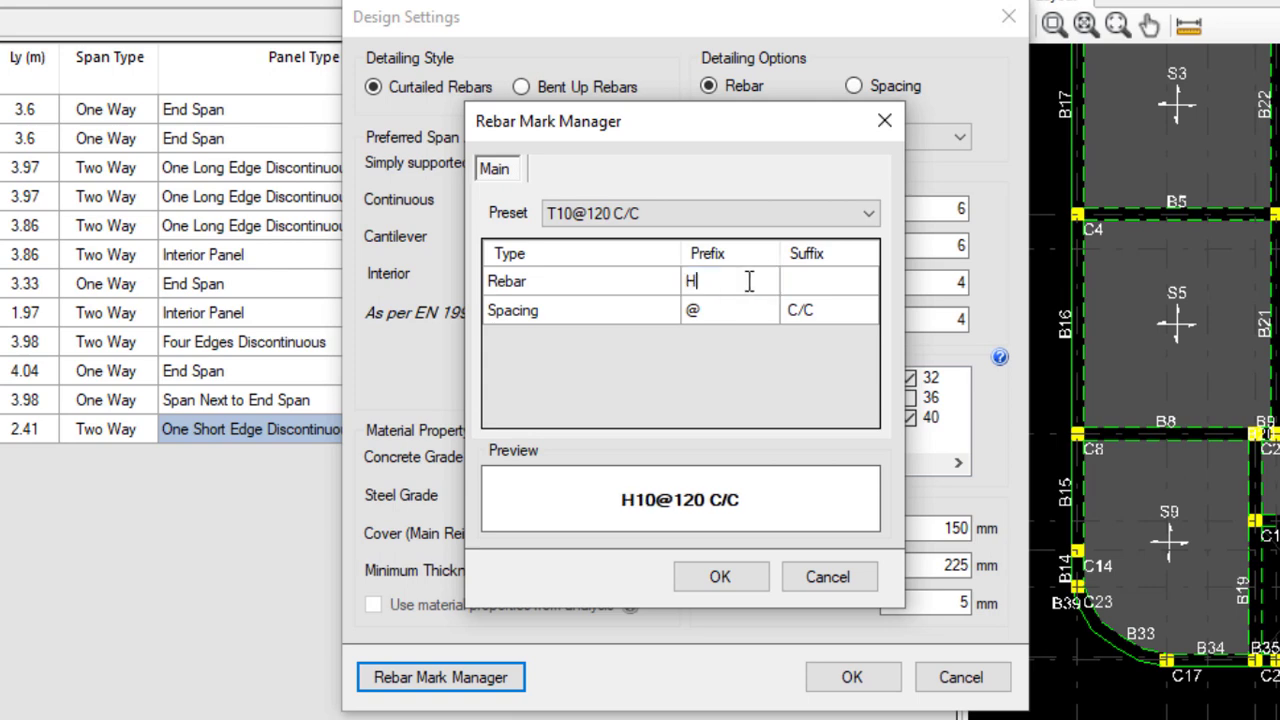
{"action": "left_click", "coordinate": [718, 310]}
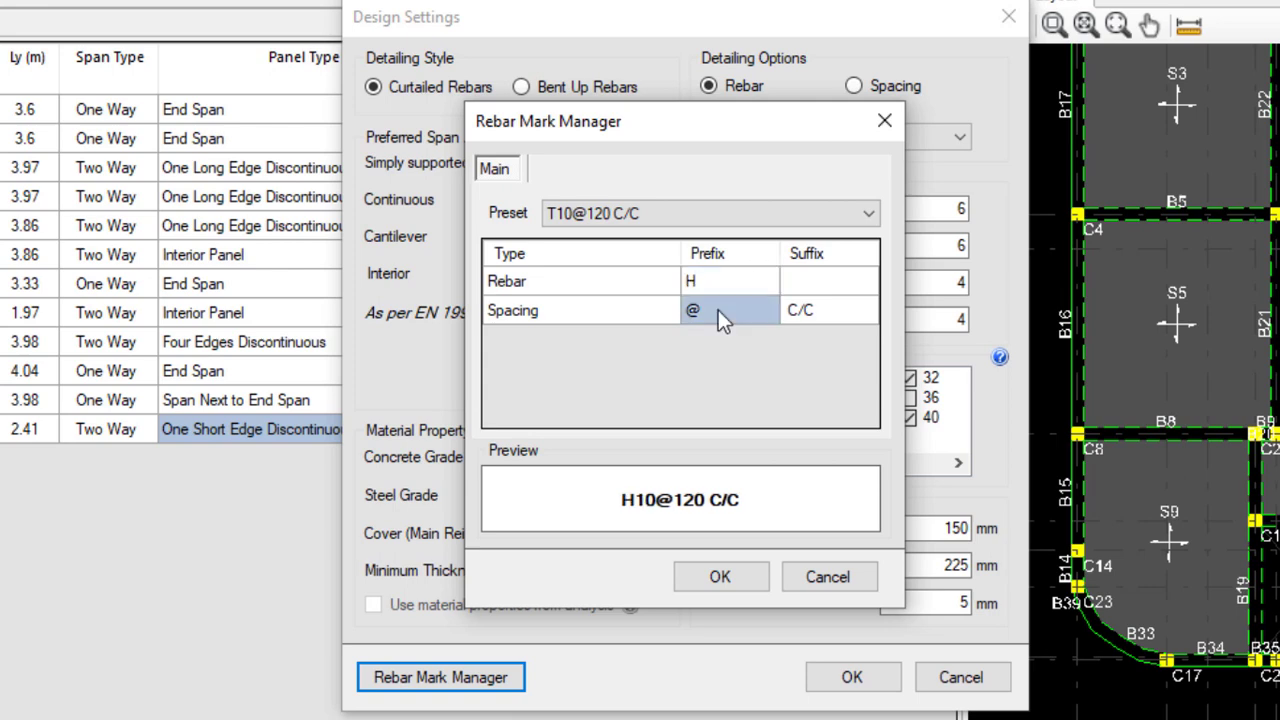
{"action": "left_click", "coordinate": [812, 312]}
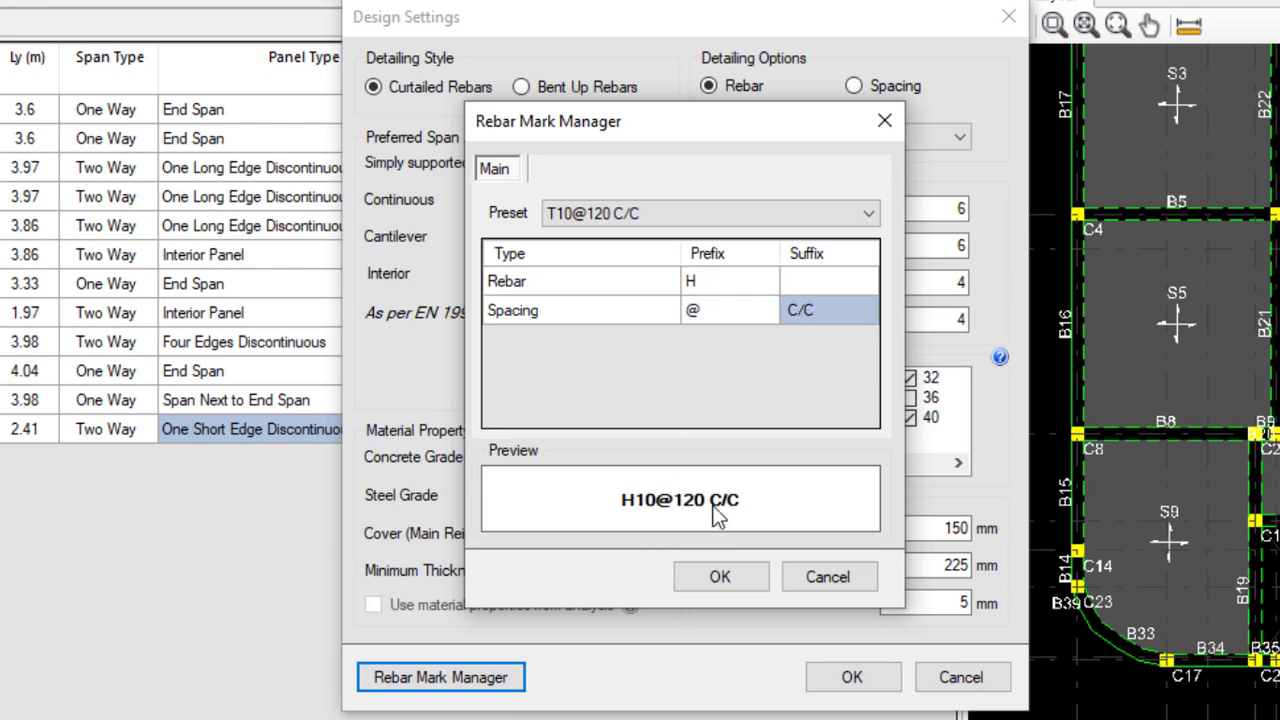
{"action": "left_click", "coordinate": [721, 578]}
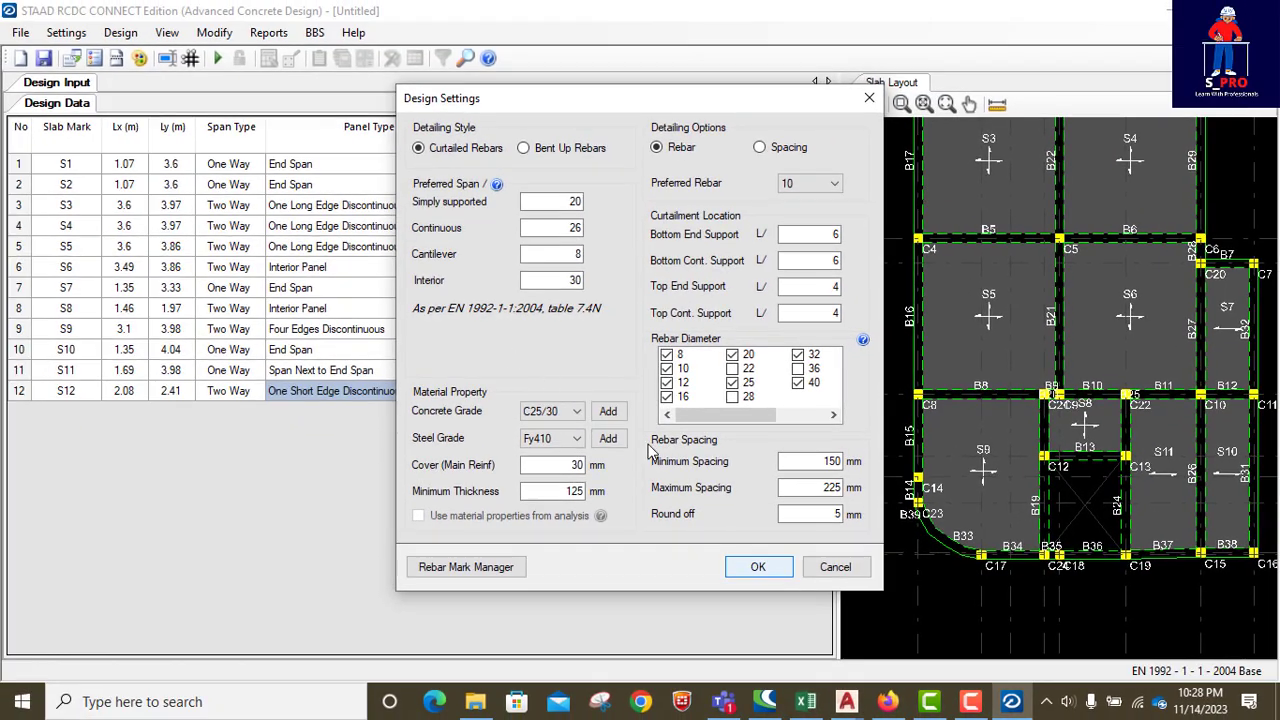
{"action": "left_click", "coordinate": [752, 565]}
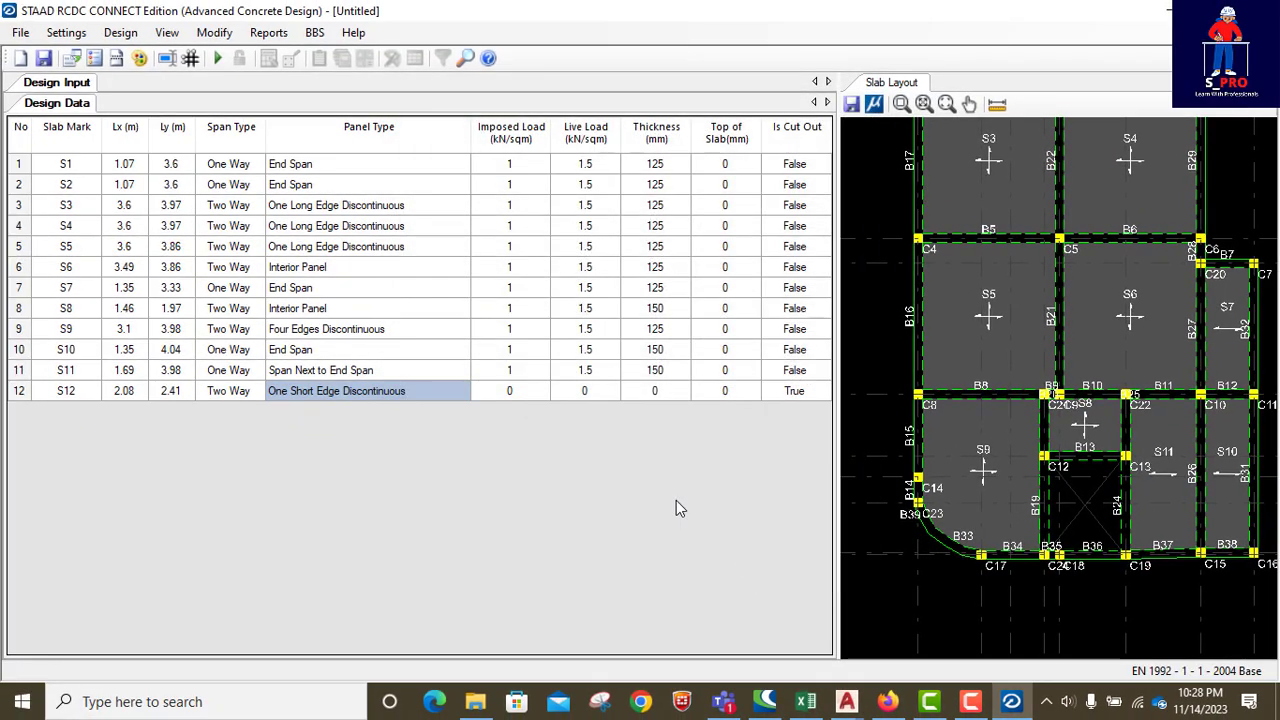
Enable the crack width check with a permissible crack width of 0.2 mm.
{"action": "left_click", "coordinate": [70, 35]}
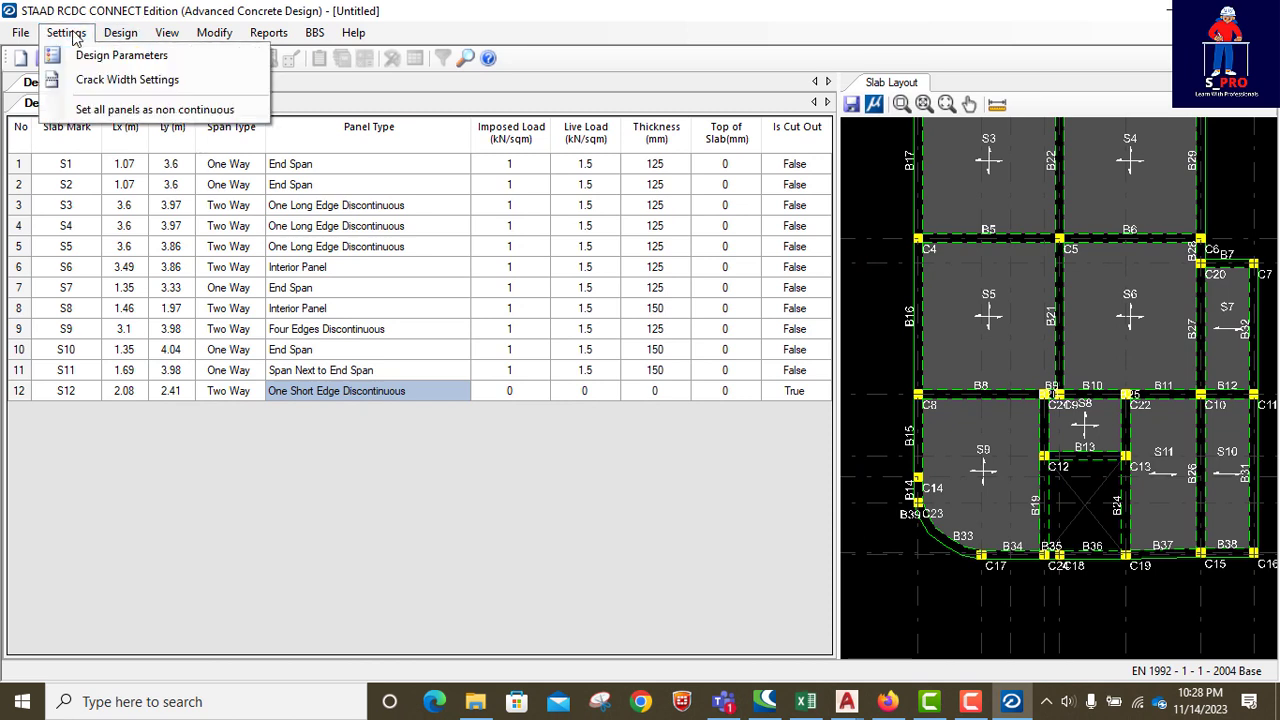
{"action": "left_click", "coordinate": [107, 80]}
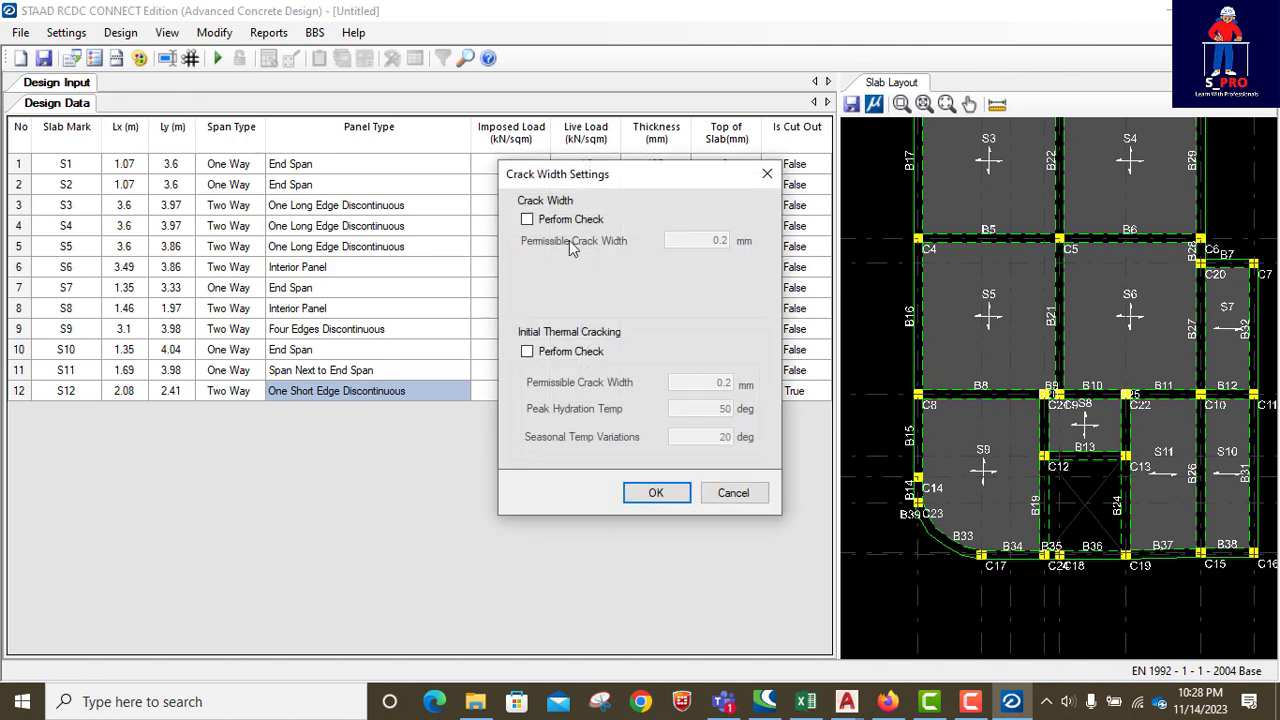
{"action": "left_click", "coordinate": [527, 220]}
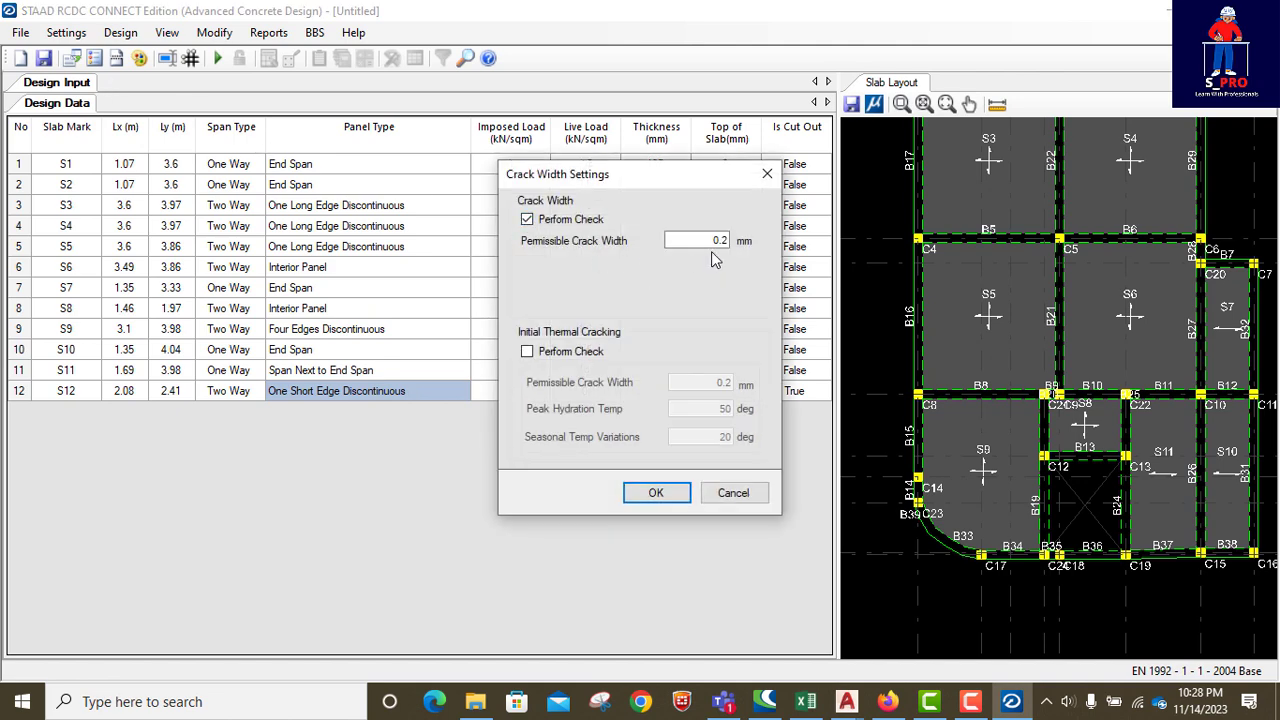
{"action": "left_click_drag", "start_coordinate": [722, 241], "coordinate": [734, 242]}
{"action": "left_click", "coordinate": [658, 496]}
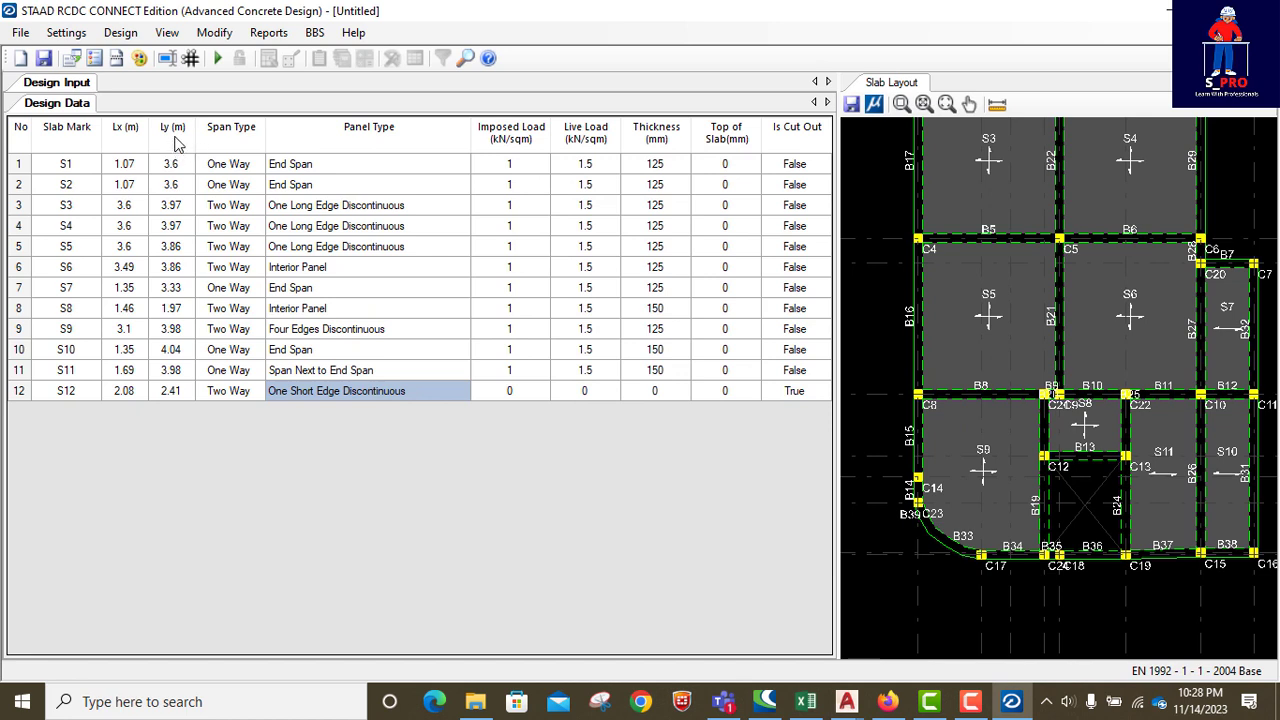
Run the auto design of the slabs, re-evaluating the slab continuity.
{"action": "left_click", "coordinate": [66, 32]}
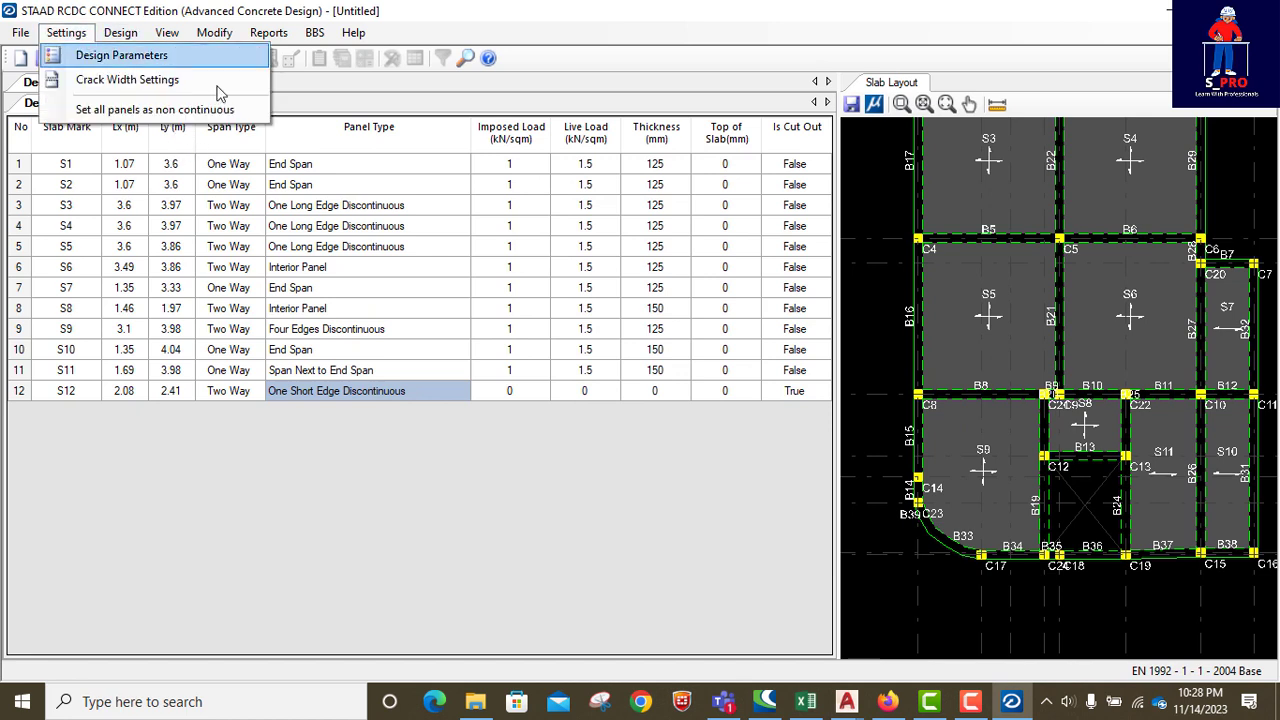
{"action": "left_click", "coordinate": [327, 108]}
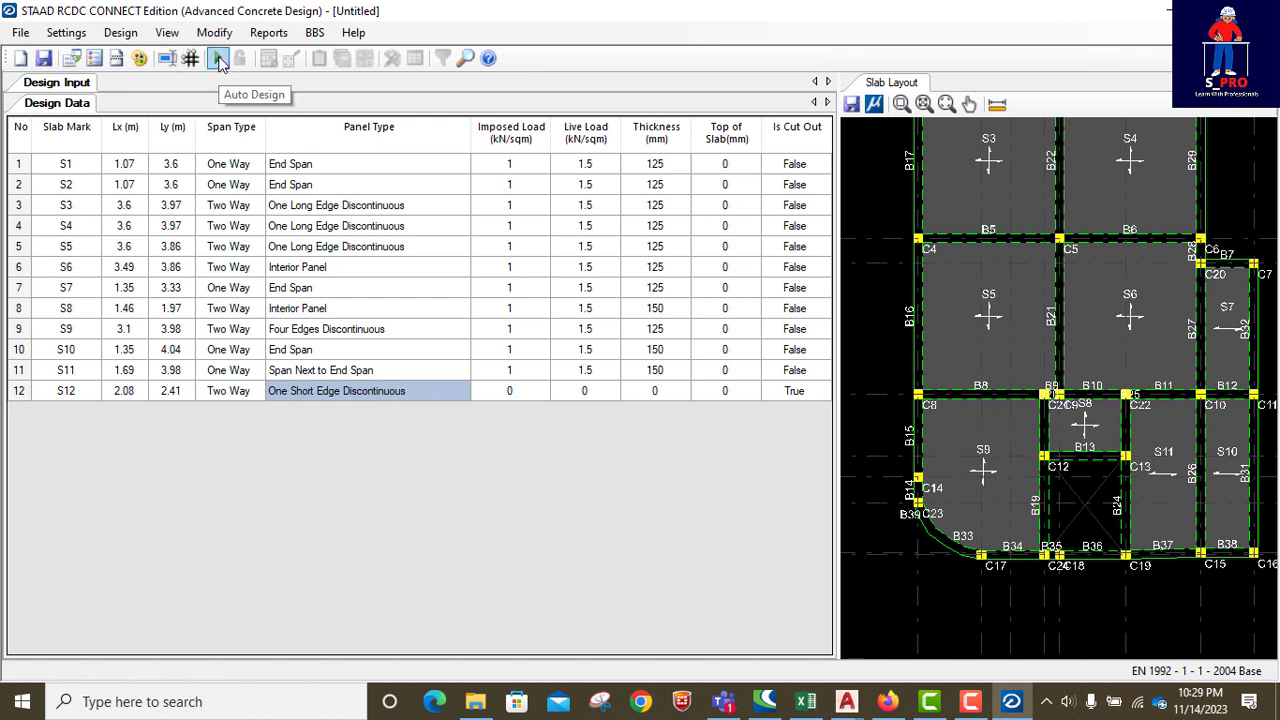
{"action": "left_click", "coordinate": [219, 59]}
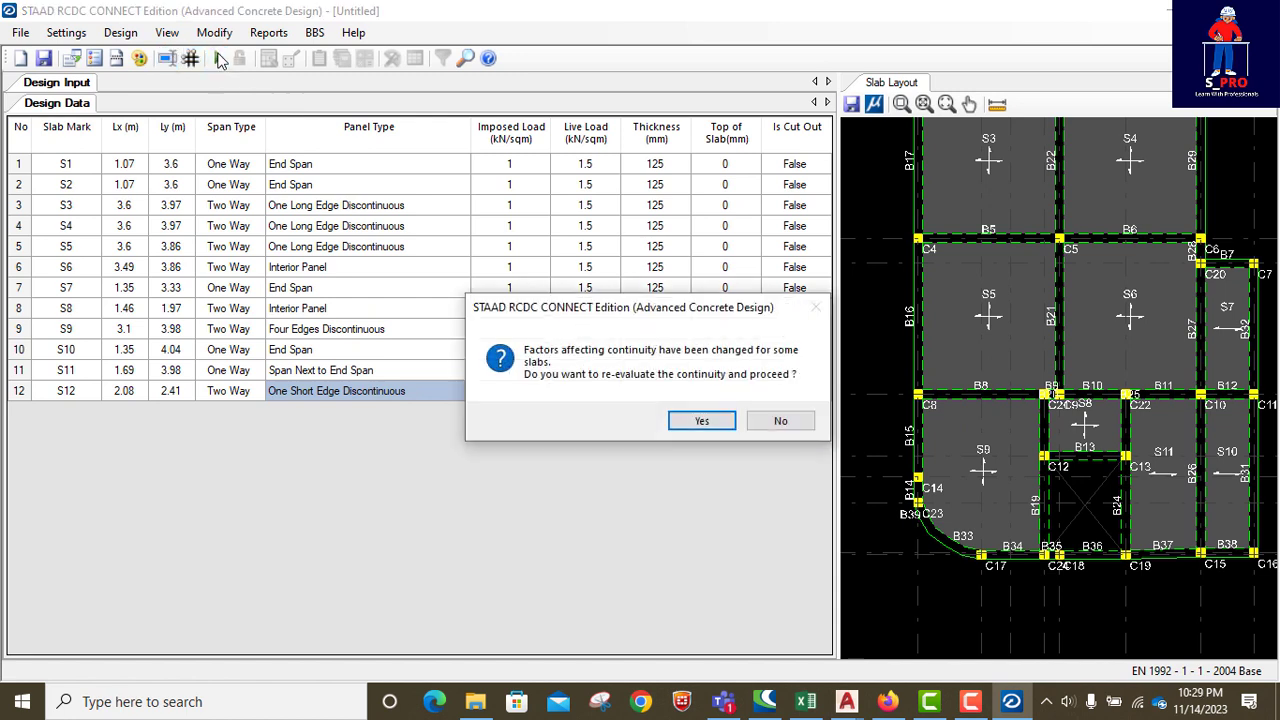
{"action": "left_click", "coordinate": [701, 421]}
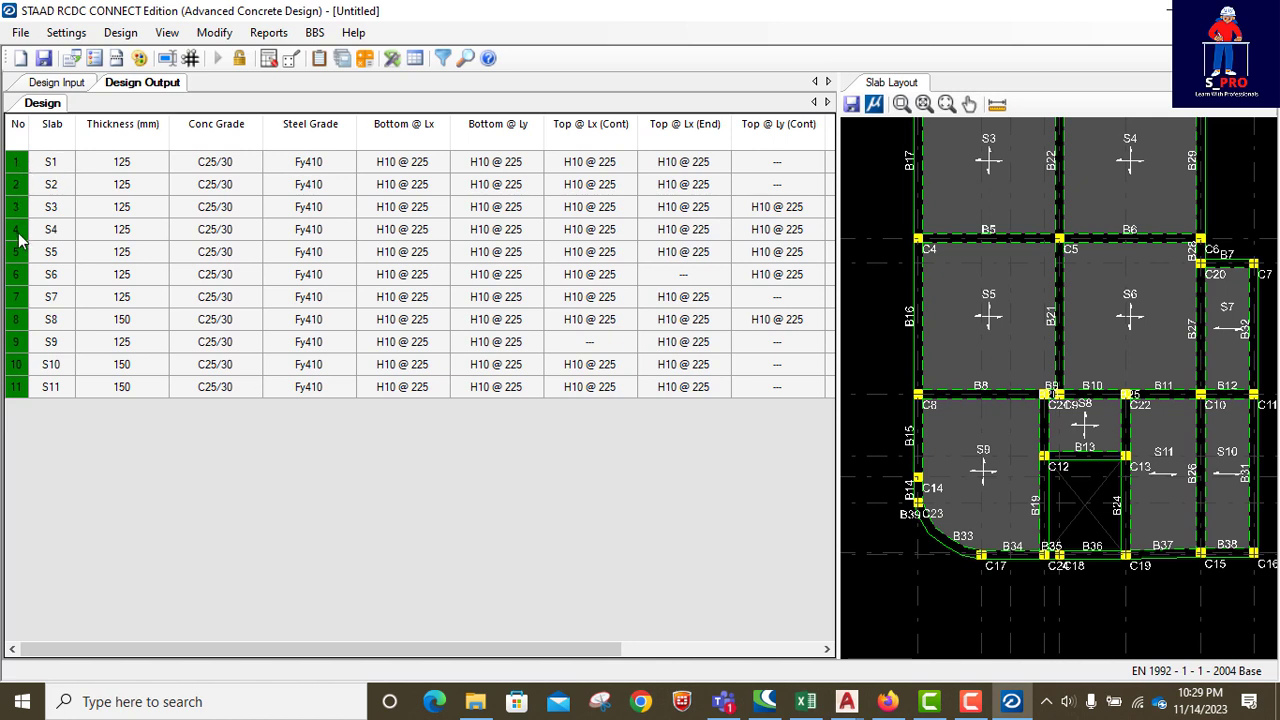
Go through slabs S1, S3 and S4 in the design results and locate S4 in the slab layout.
{"action": "left_click", "coordinate": [42, 166]}
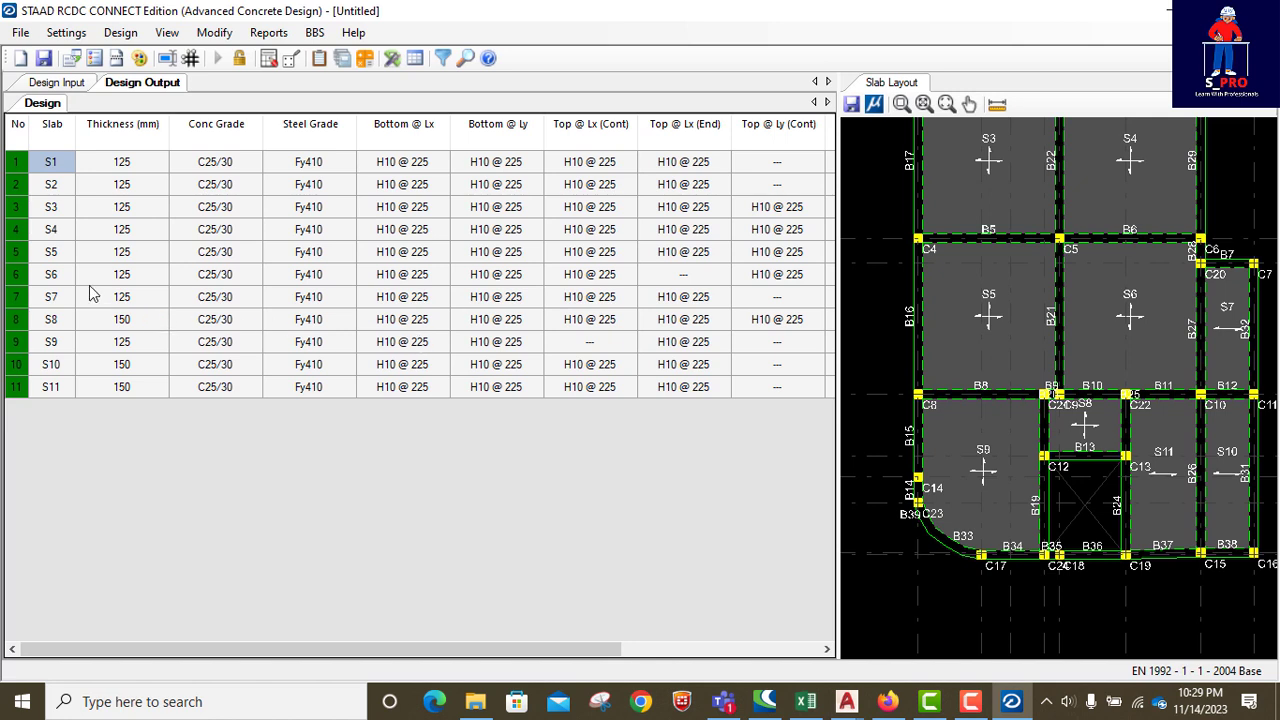
{"action": "left_click", "coordinate": [36, 207]}
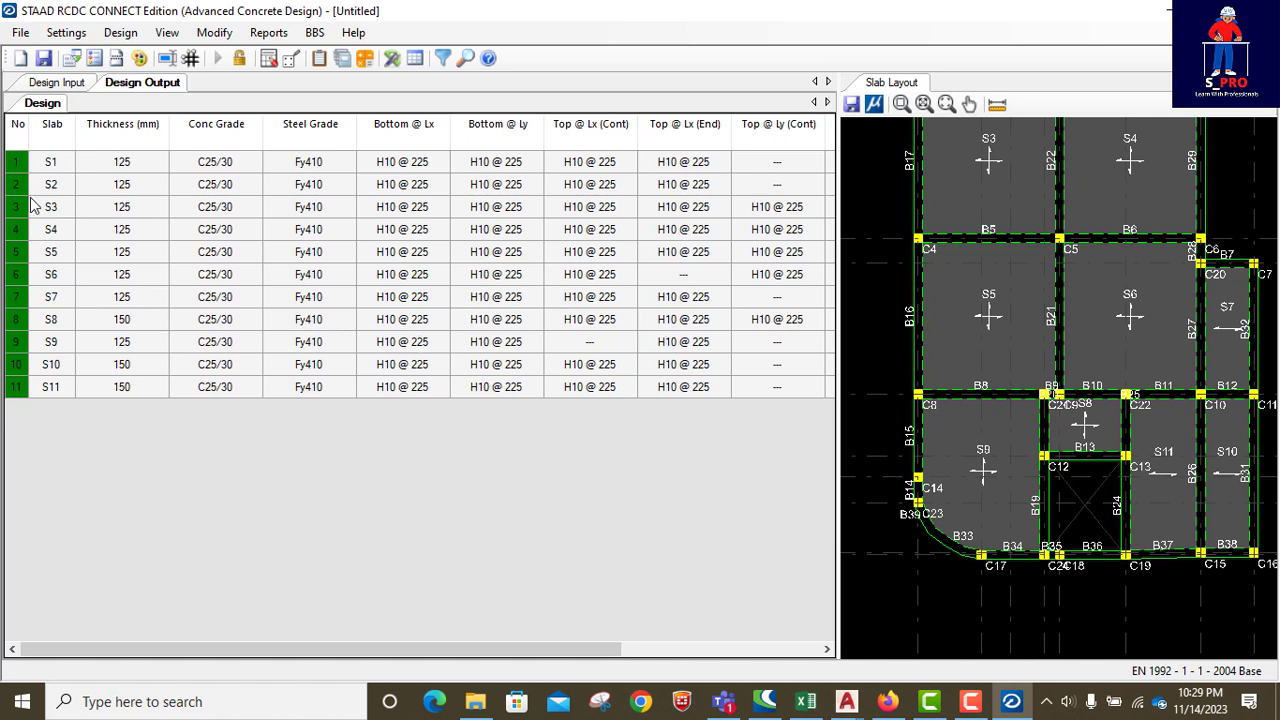
{"action": "left_click", "coordinate": [44, 233]}
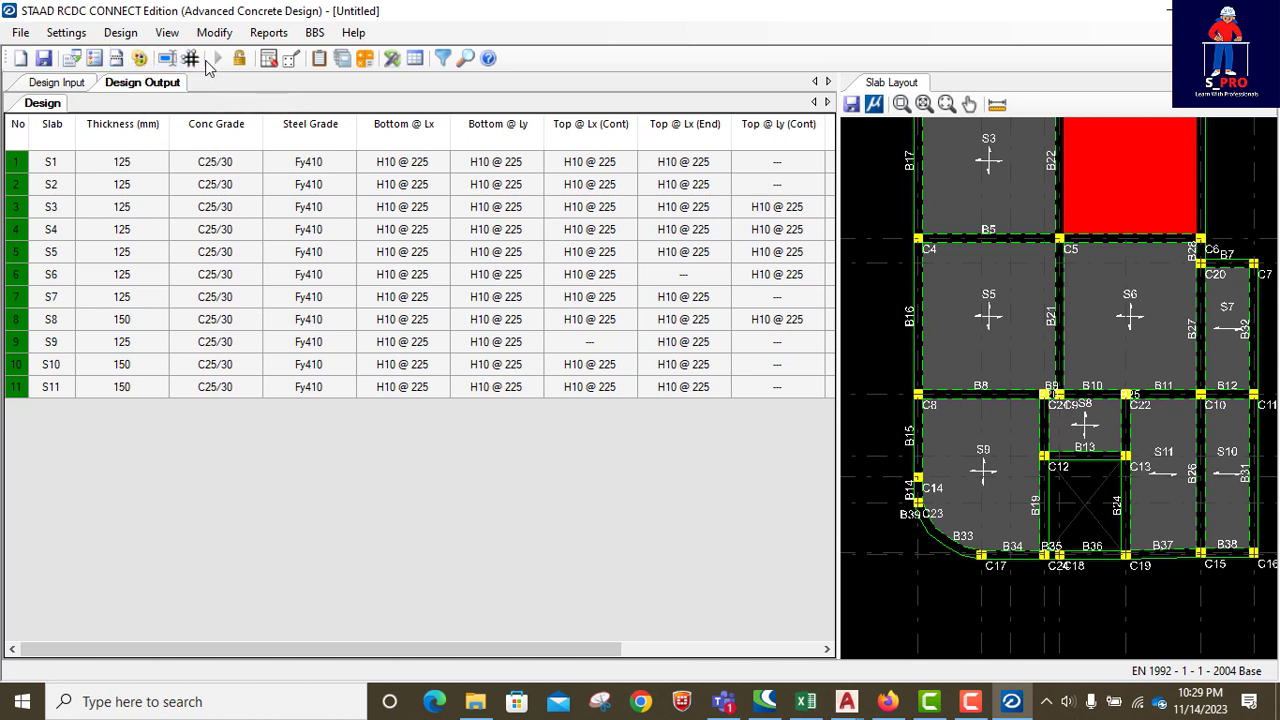
Review the design parameters while the design is locked.
{"action": "left_click", "coordinate": [117, 33]}
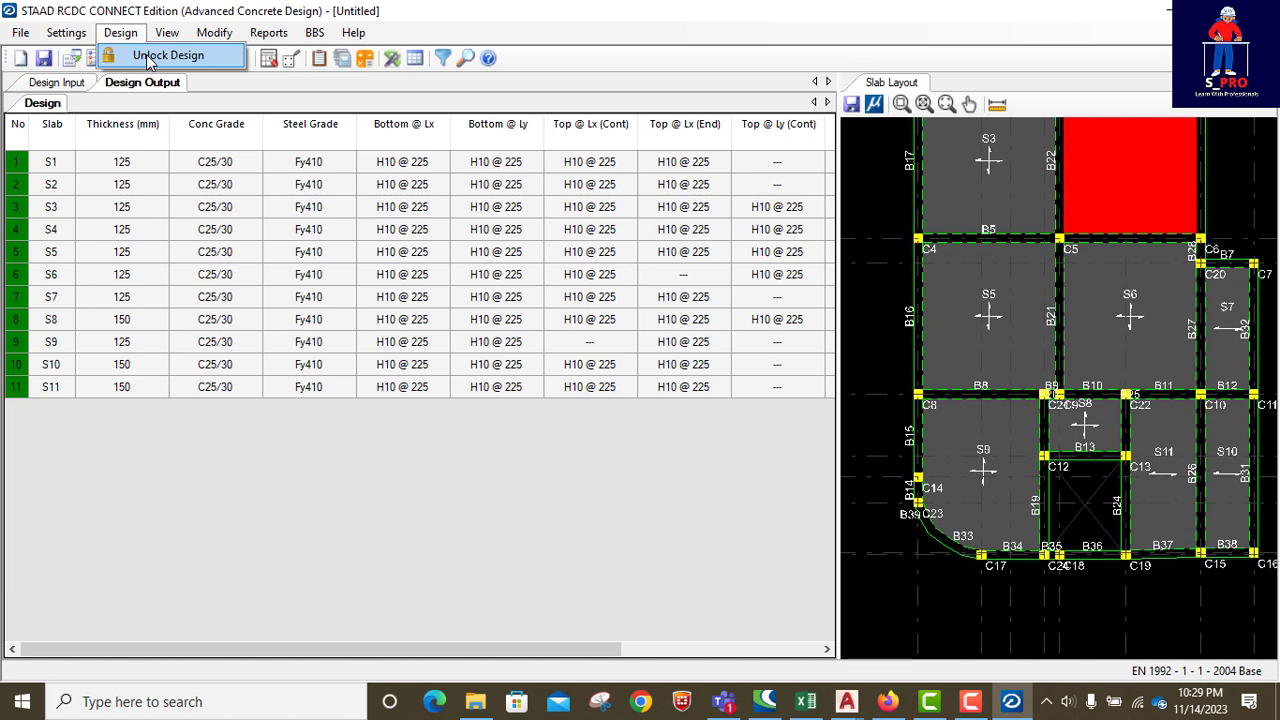
{"action": "left_click", "coordinate": [66, 33]}
{"action": "left_click", "coordinate": [66, 33]}
{"action": "left_click", "coordinate": [110, 56]}
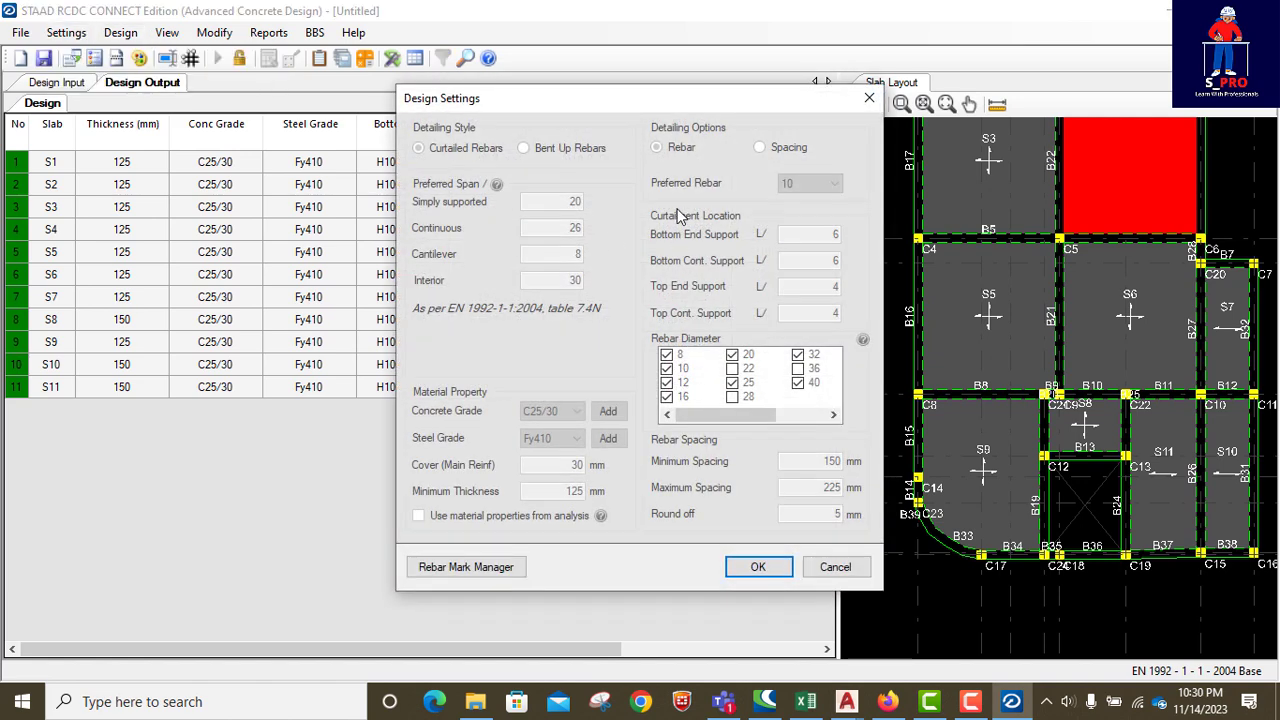
{"action": "left_click", "coordinate": [760, 567]}
Unlock the slab design and accept deleting all design values.
{"action": "left_click", "coordinate": [120, 32]}
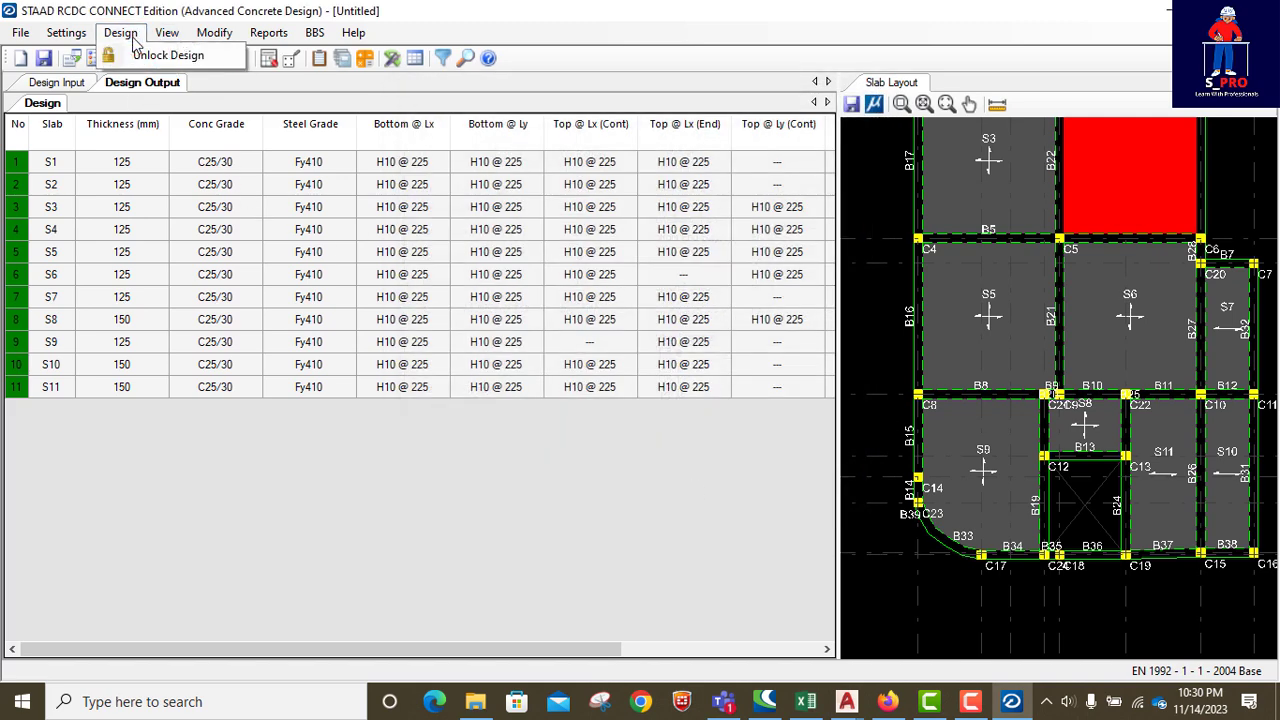
{"action": "left_click", "coordinate": [166, 57]}
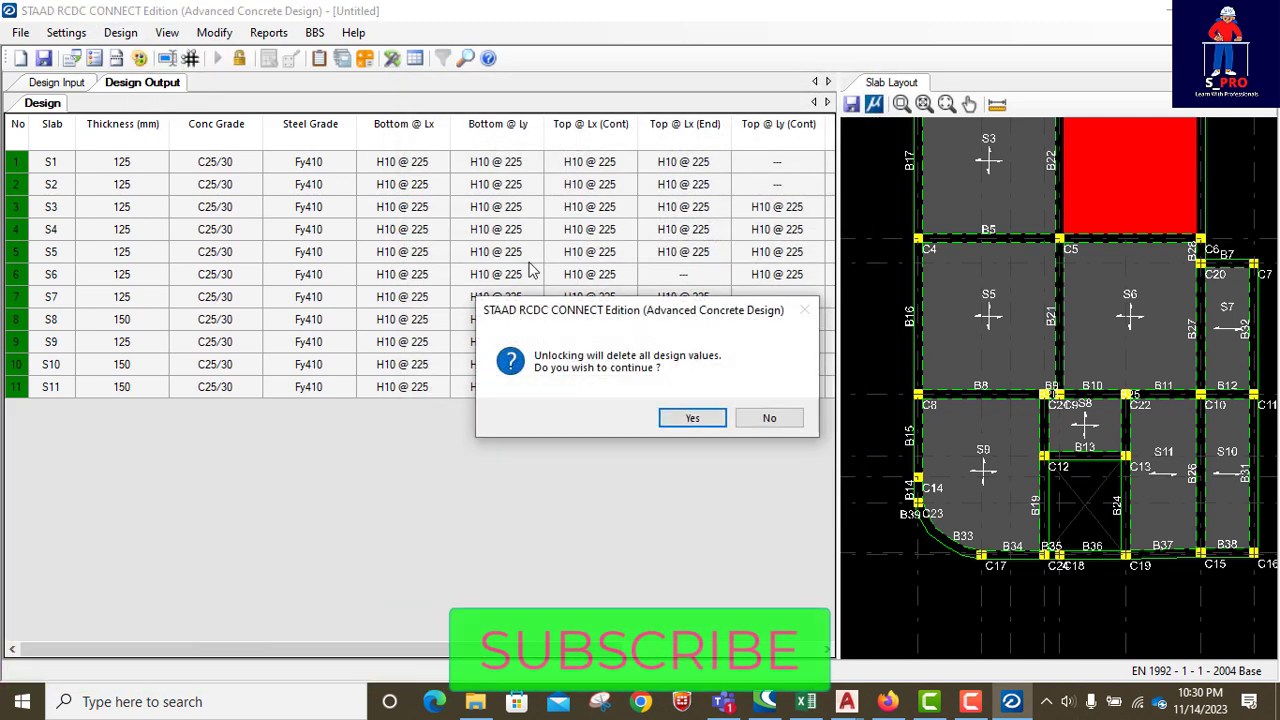
{"action": "left_click", "coordinate": [688, 418]}
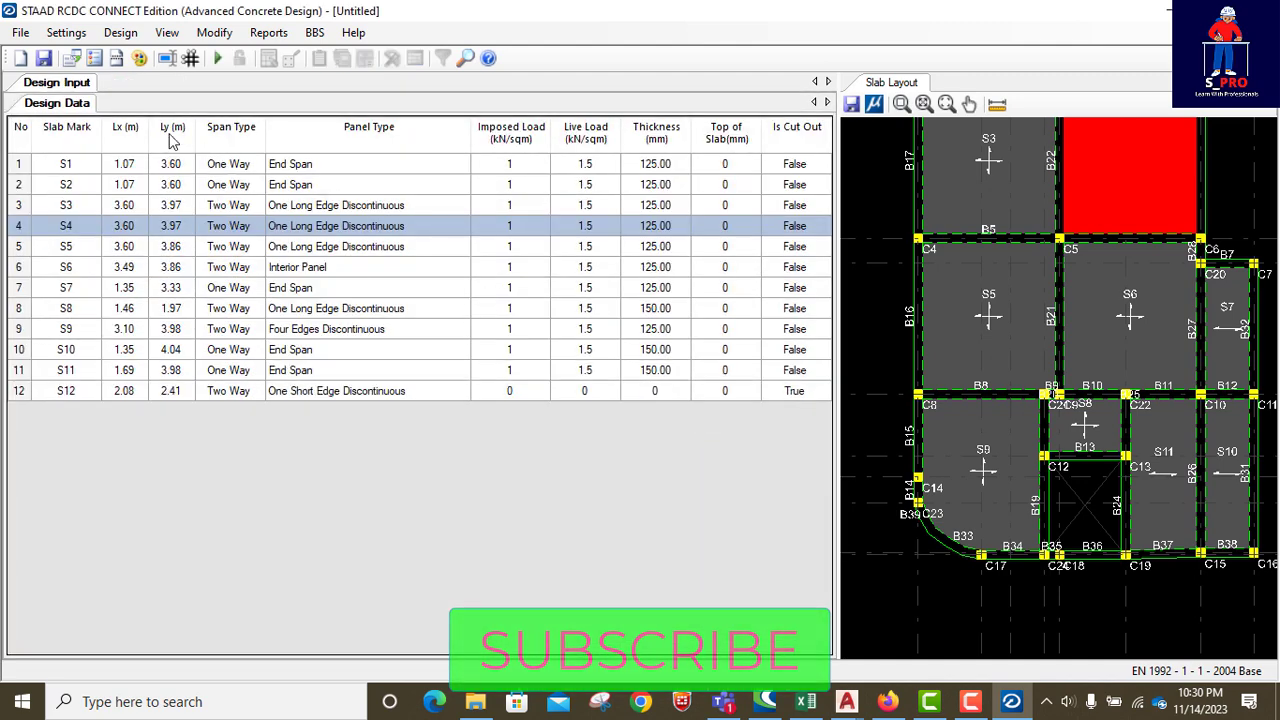
Review and accept the editable design parameters, and rerun the auto design of the slabs.
{"action": "left_click", "coordinate": [52, 34]}
{"action": "left_click", "coordinate": [55, 56]}
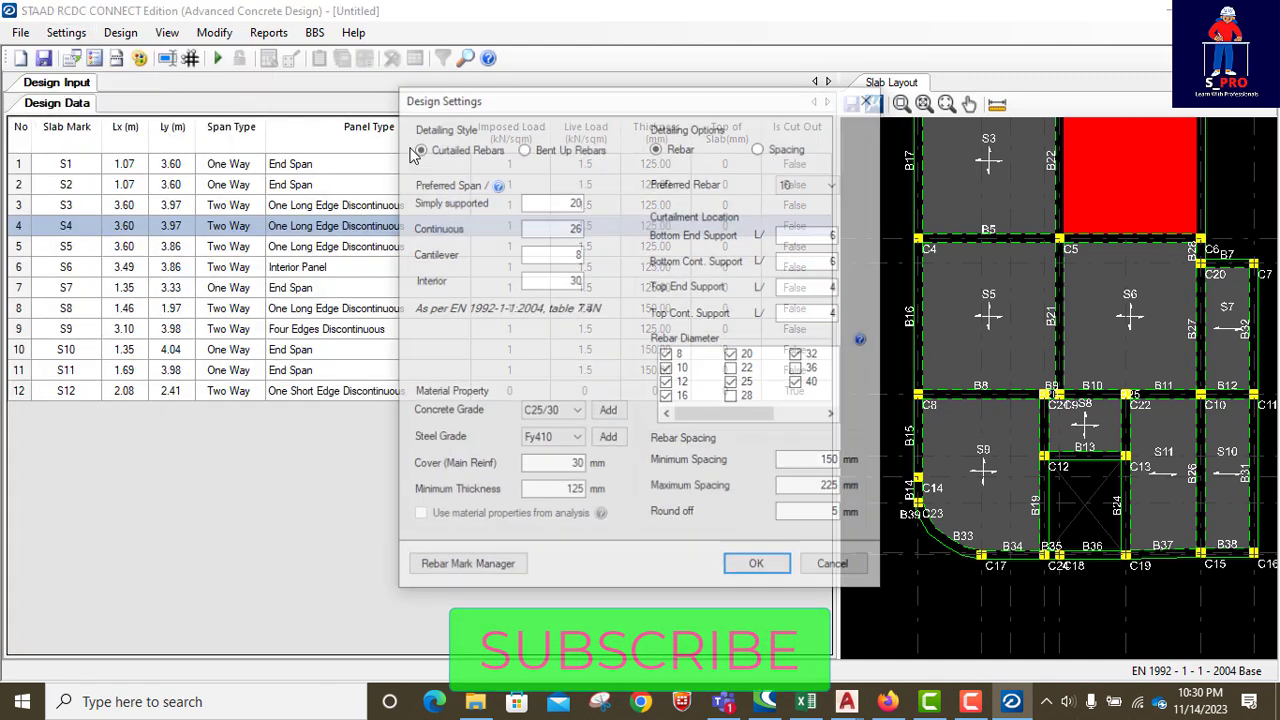
{"action": "left_click", "coordinate": [758, 566]}
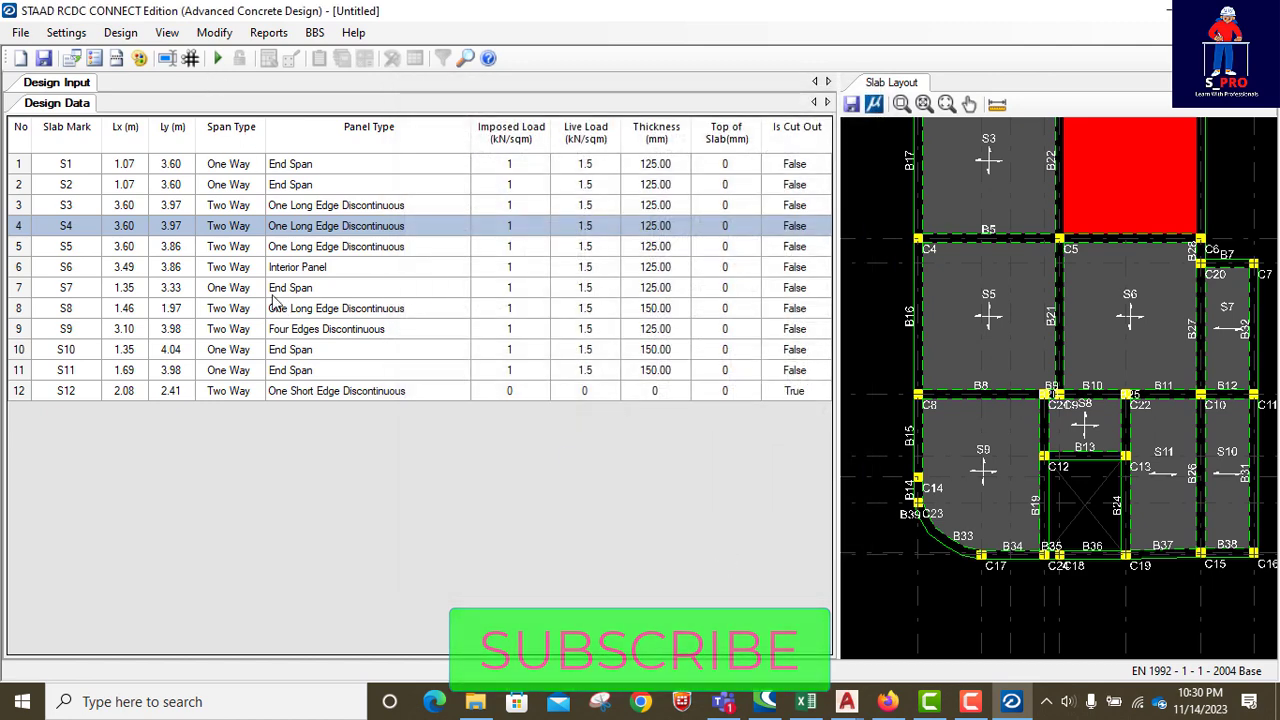
{"action": "left_click", "coordinate": [218, 59]}
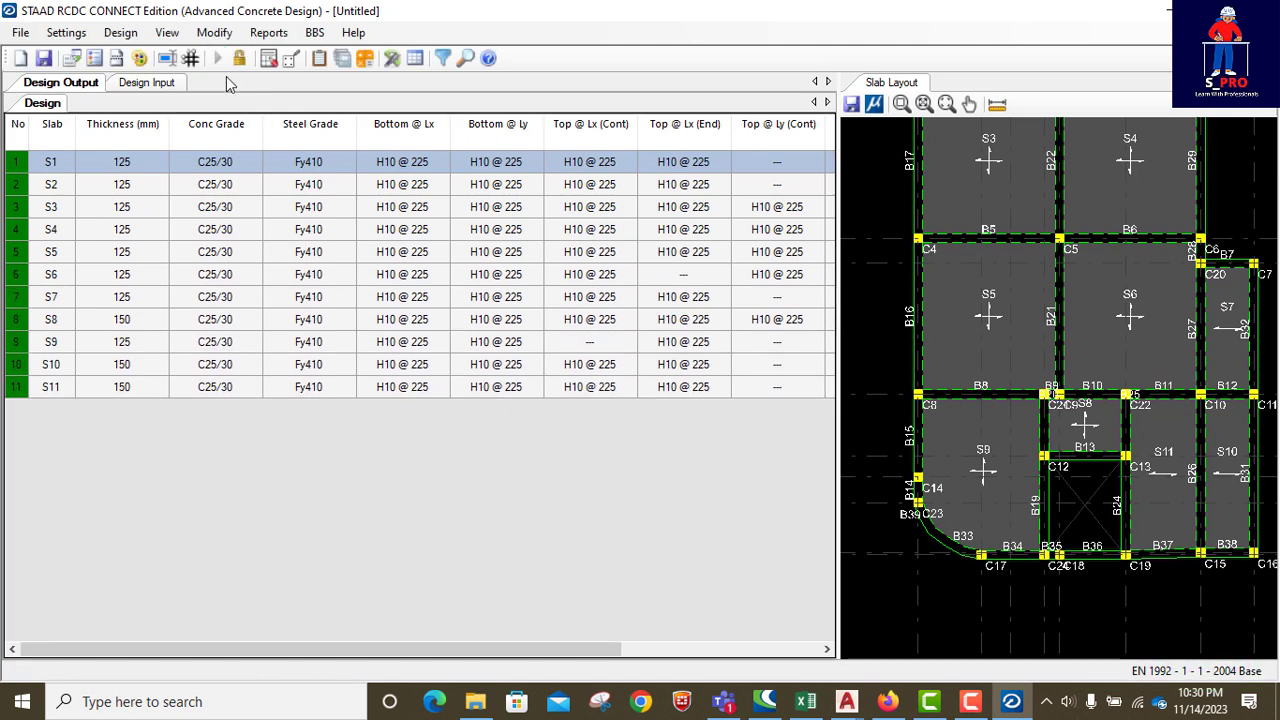
Generate the text schedule of the slabs with similar slabs grouped.
{"action": "left_click", "coordinate": [270, 34]}
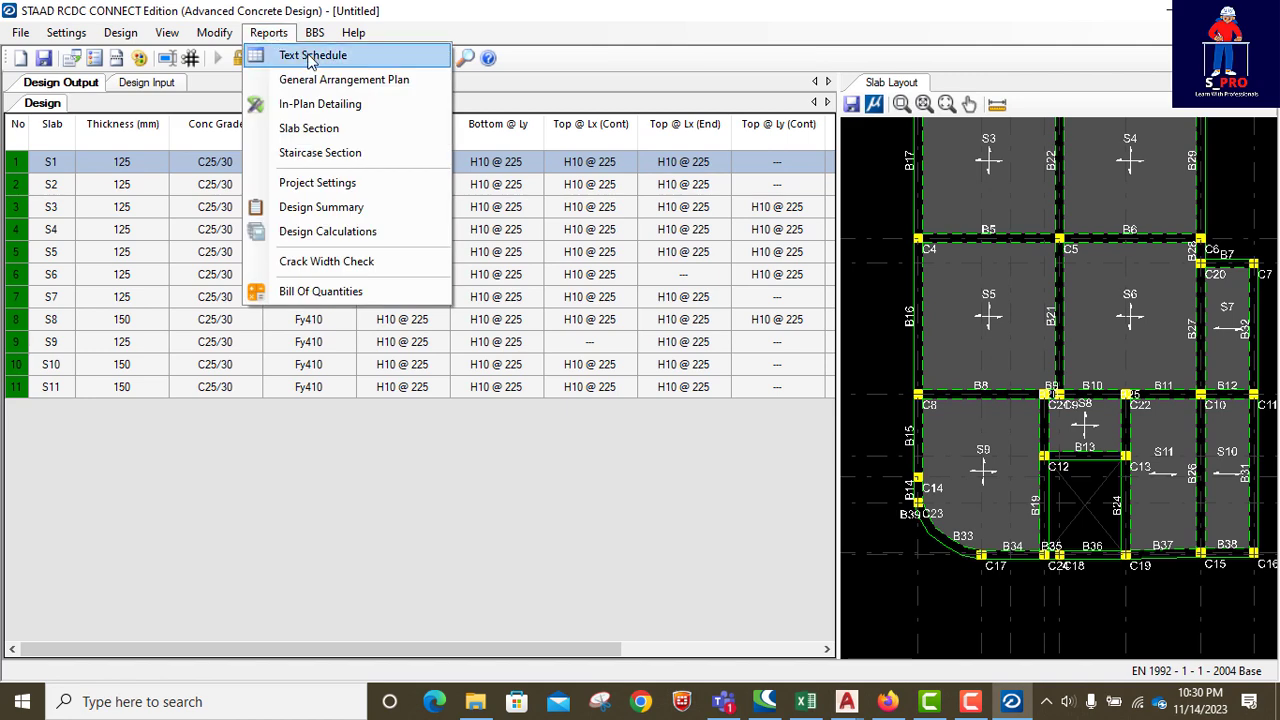
{"action": "left_click", "coordinate": [311, 58]}
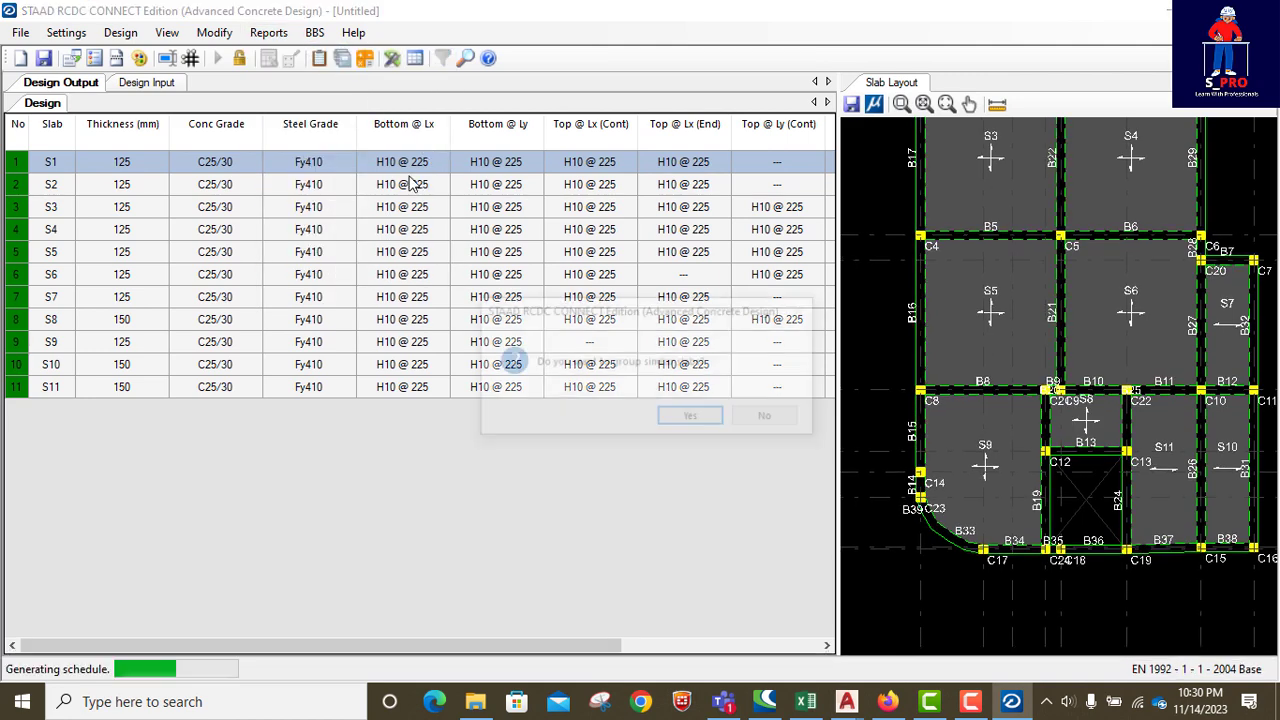
{"action": "left_click", "coordinate": [694, 418]}
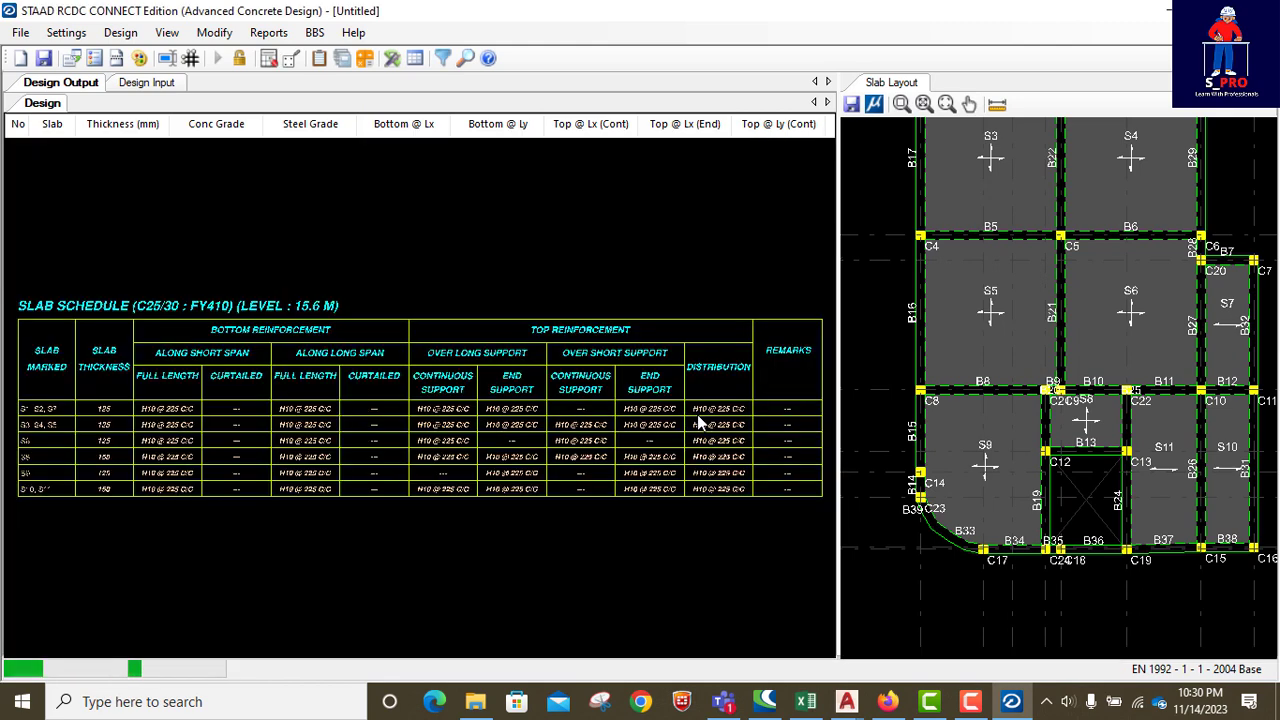
Examine the slab schedule for level 15.6 m, including slab thickness and bottom, top and distribution reinforcement.
{"action": "scroll", "coordinate": [114, 400], "scroll_direction": "up", "scroll_amount": 5}
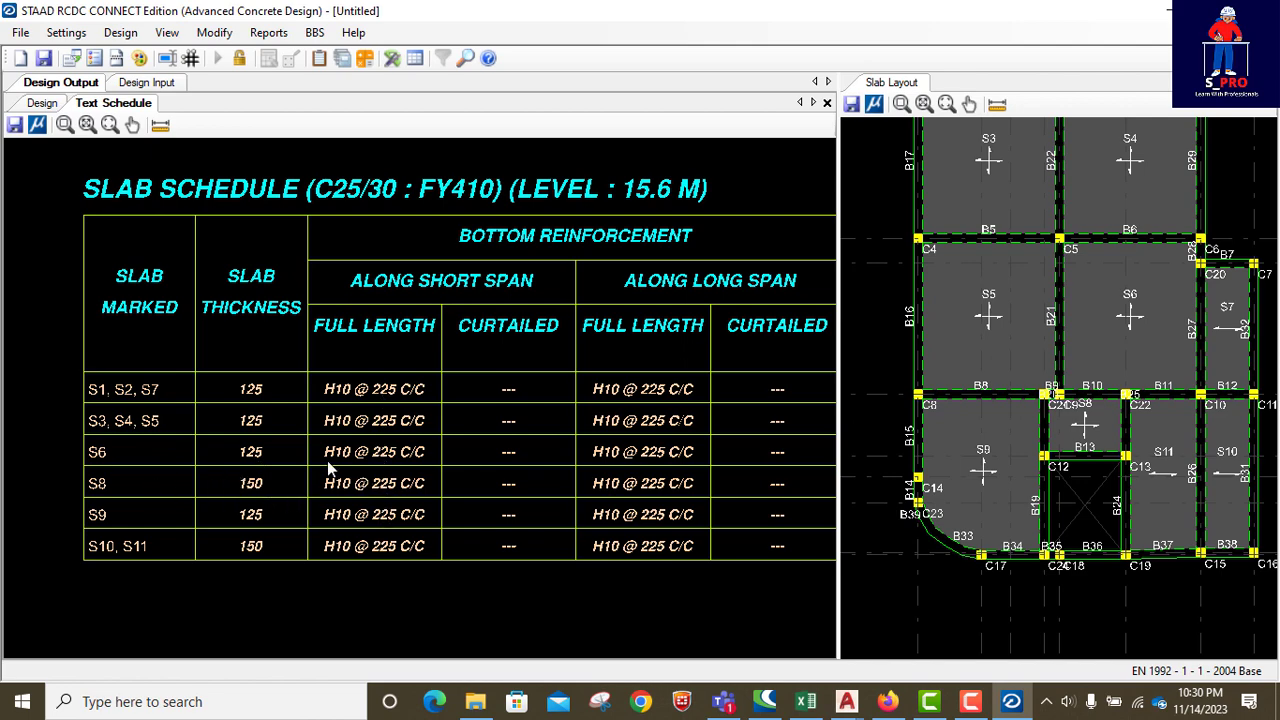
{"action": "scroll", "coordinate": [140, 445], "scroll_direction": "down", "scroll_amount": 1}
{"action": "scroll", "coordinate": [176, 458], "scroll_direction": "down", "scroll_amount": 2}
{"action": "scroll", "coordinate": [556, 455], "scroll_direction": "up", "scroll_amount": 2}
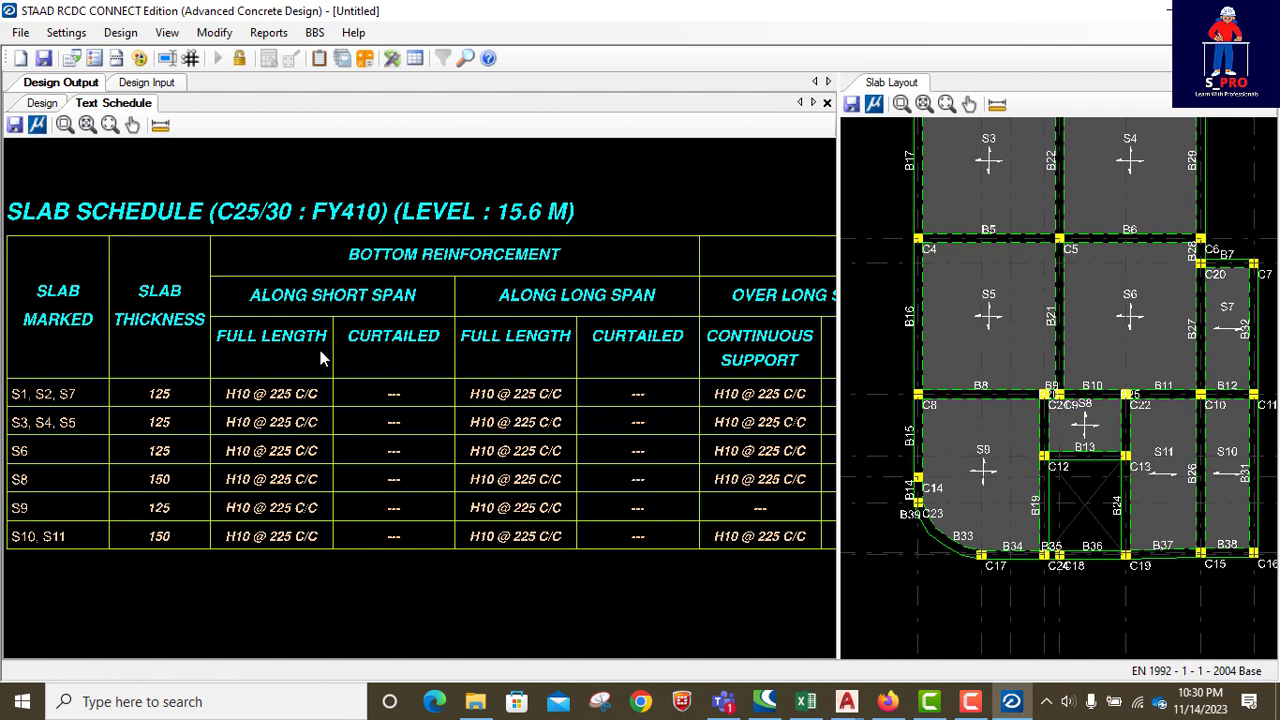
{"action": "scroll", "coordinate": [242, 372], "scroll_direction": "down", "scroll_amount": 1}
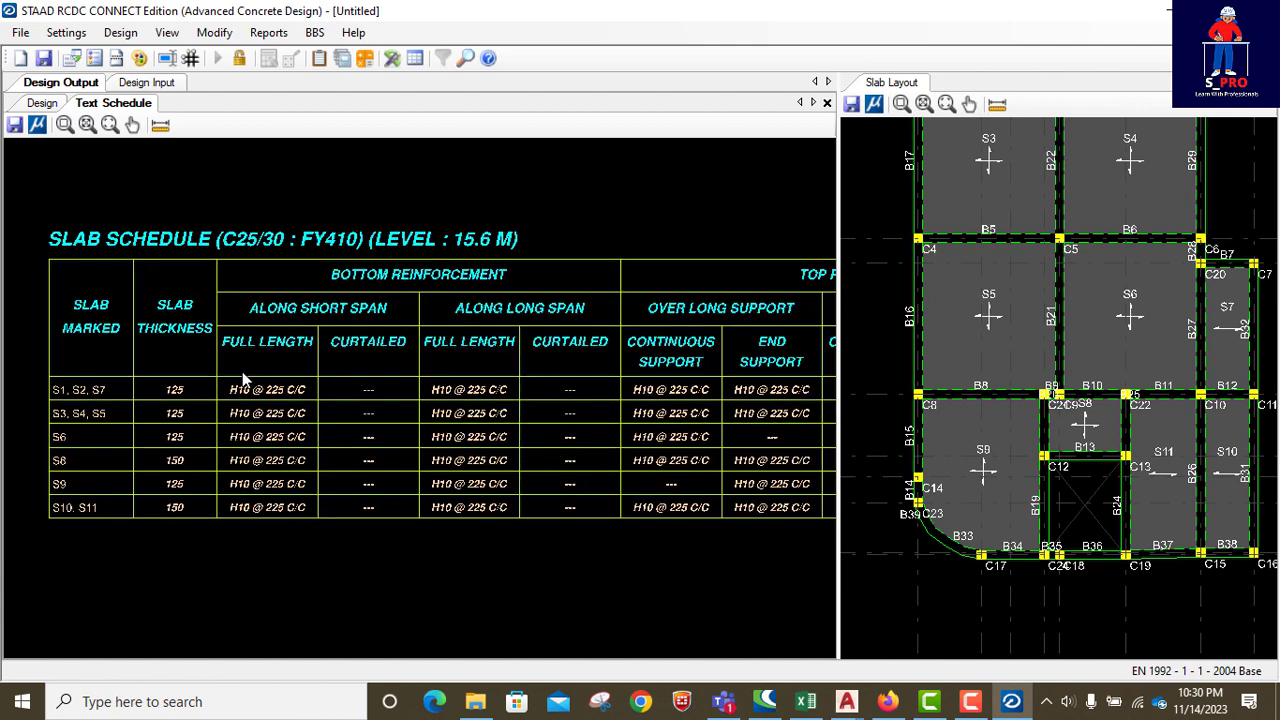
{"action": "scroll", "coordinate": [607, 394], "scroll_direction": "down", "scroll_amount": 4}
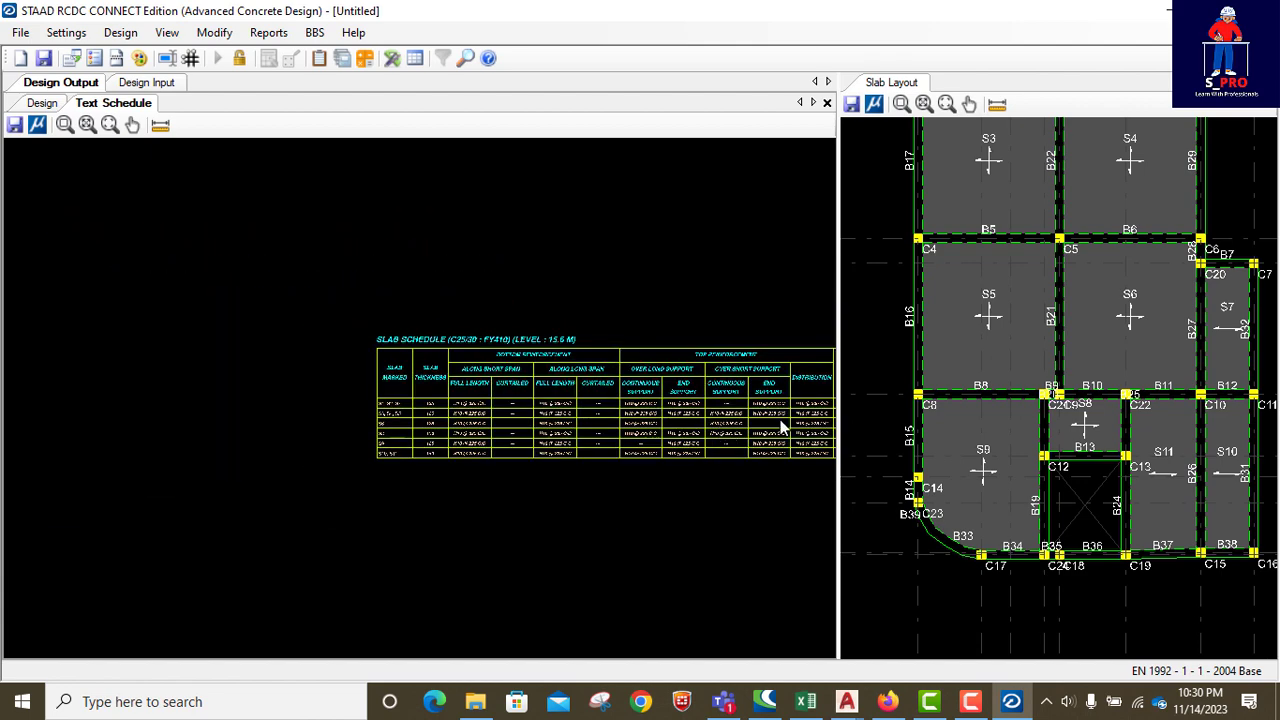
{"action": "scroll", "coordinate": [530, 425], "scroll_direction": "up", "scroll_amount": 3}
{"action": "scroll", "coordinate": [580, 430], "scroll_direction": "down", "scroll_amount": 2}
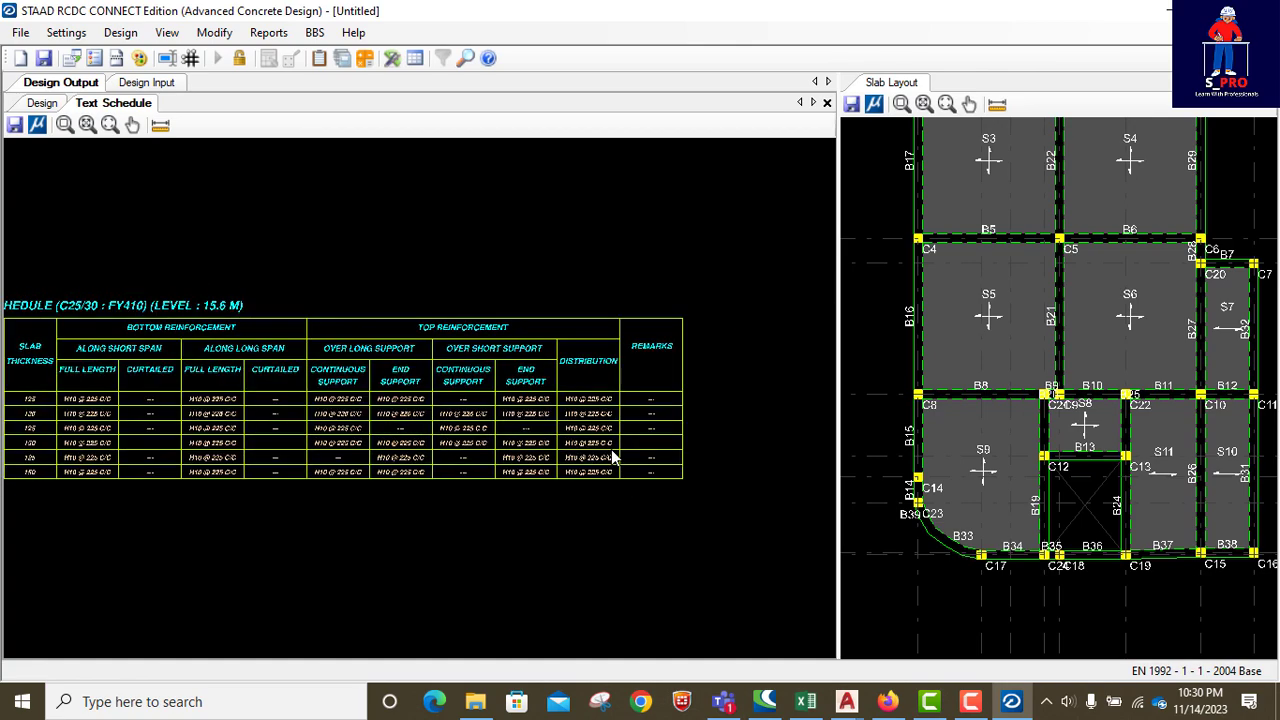
Generate the general arrangement plan for the 15.6 m level.
{"action": "left_click", "coordinate": [268, 32]}
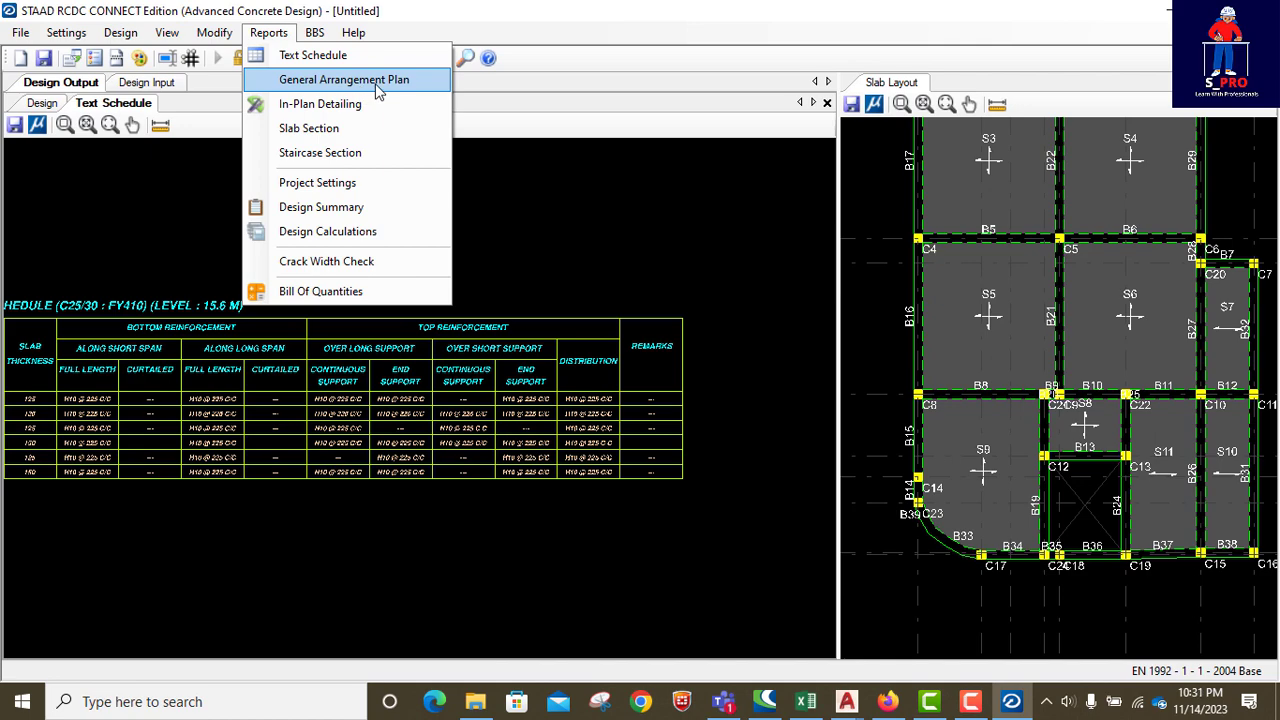
{"action": "left_click", "coordinate": [330, 82]}
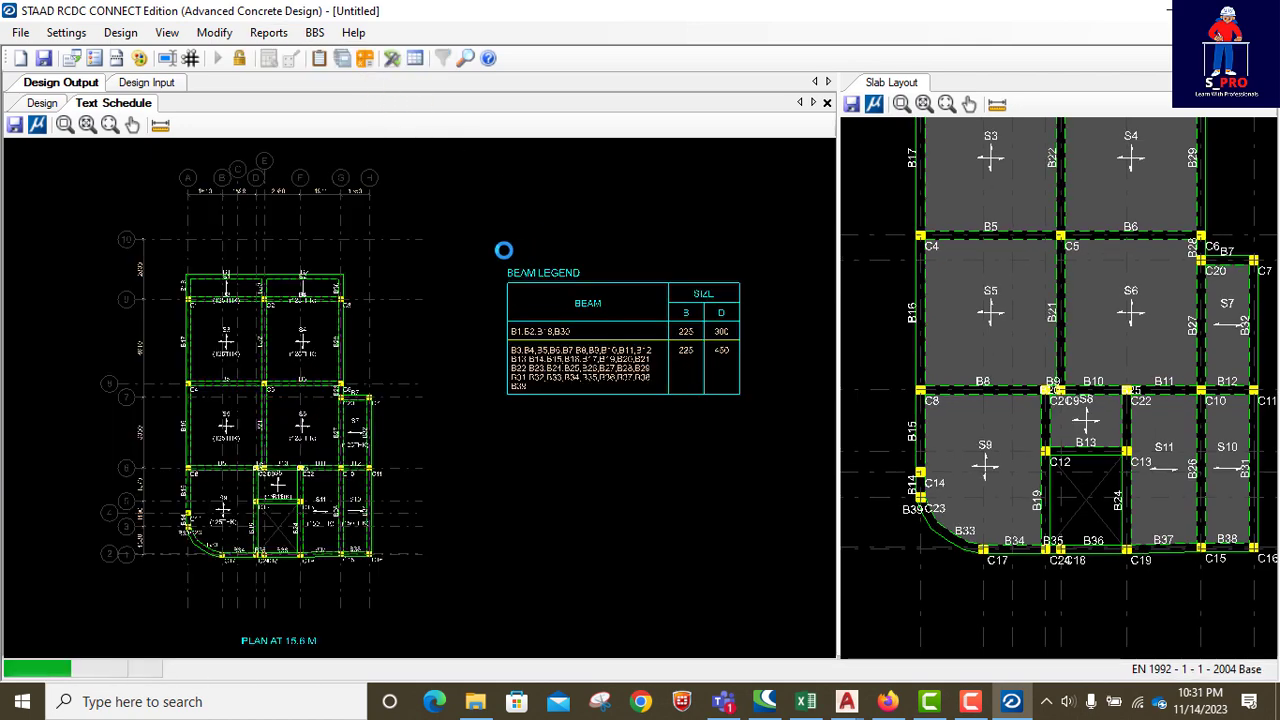
{"action": "scroll", "coordinate": [228, 430], "scroll_direction": "up", "scroll_amount": 3}
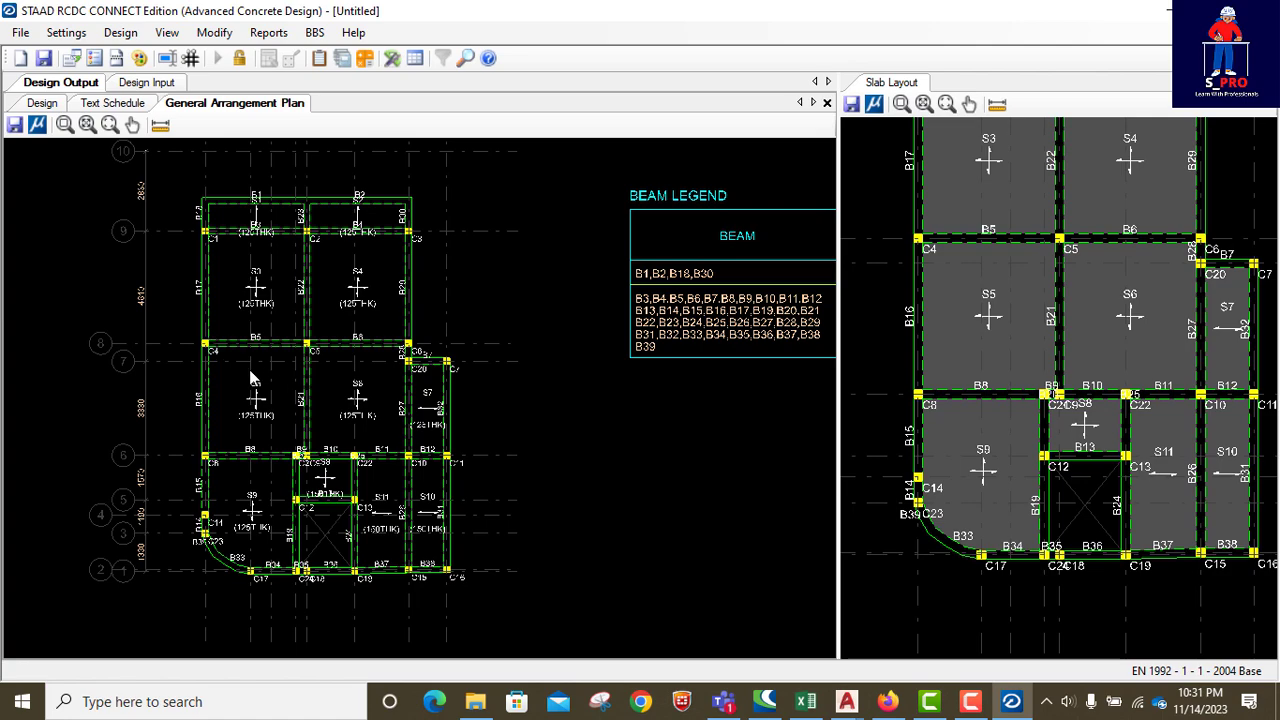
Examine the general arrangement plan, including slab marks, slab thicknesses, beam and column labels and grid dimensions.
{"action": "scroll", "coordinate": [204, 457], "scroll_direction": "up", "scroll_amount": 2}
{"action": "scroll", "coordinate": [195, 384], "scroll_direction": "up", "scroll_amount": 1}
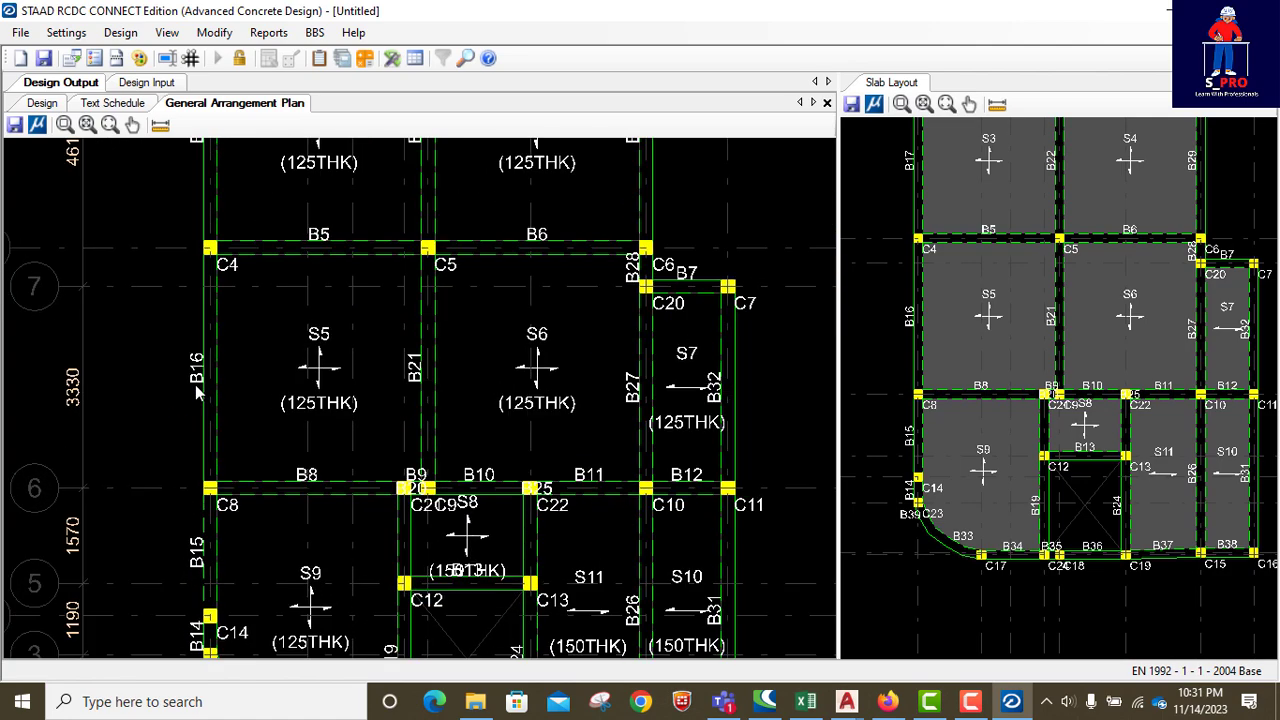
{"action": "scroll", "coordinate": [196, 360], "scroll_direction": "up", "scroll_amount": 1}
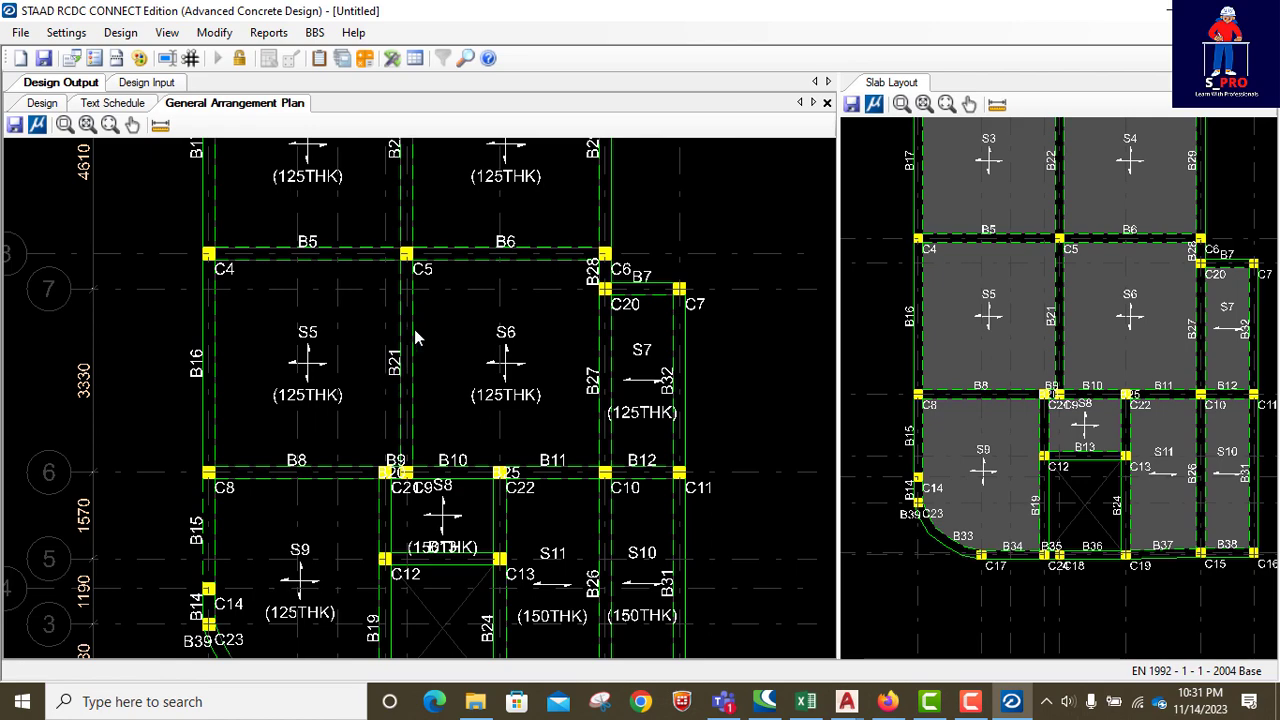
{"action": "scroll", "coordinate": [414, 340], "scroll_direction": "down", "scroll_amount": 1}
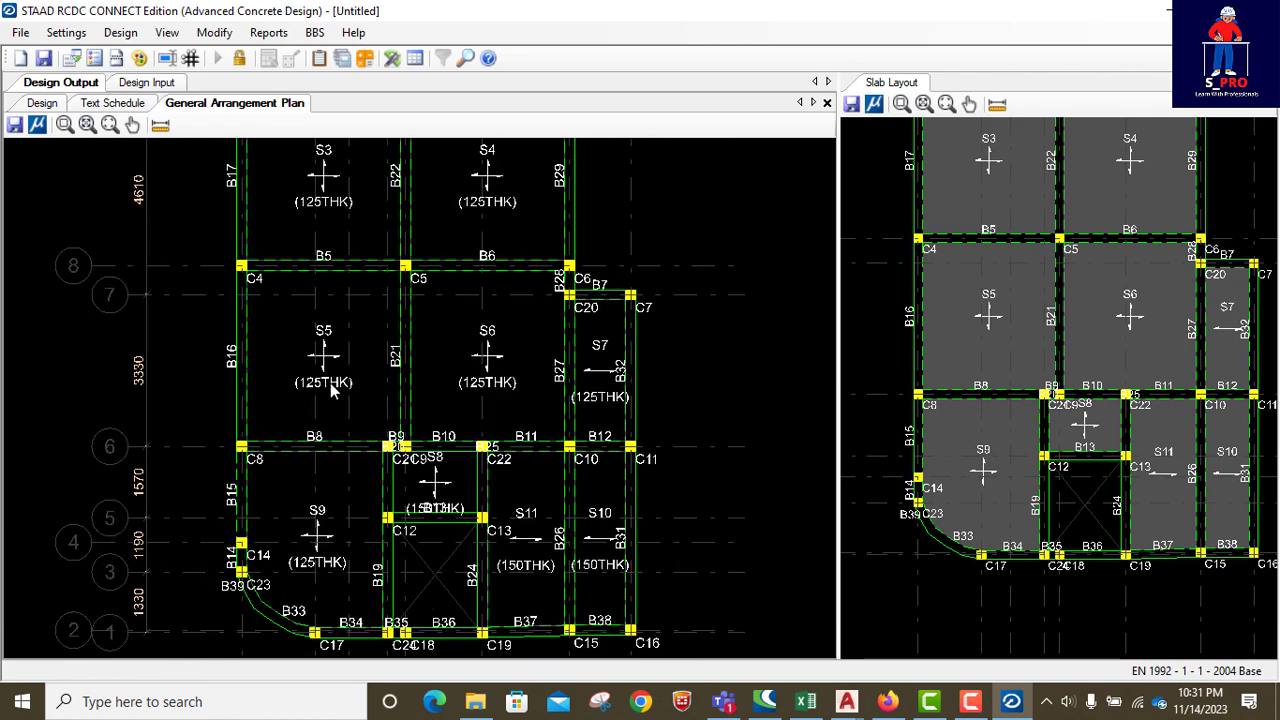
{"action": "scroll", "coordinate": [316, 387], "scroll_direction": "up", "scroll_amount": 3}
{"action": "scroll", "coordinate": [350, 413], "scroll_direction": "down", "scroll_amount": 3}
{"action": "scroll", "coordinate": [586, 345], "scroll_direction": "down", "scroll_amount": 2}
{"action": "scroll", "coordinate": [586, 350], "scroll_direction": "down", "scroll_amount": 2}
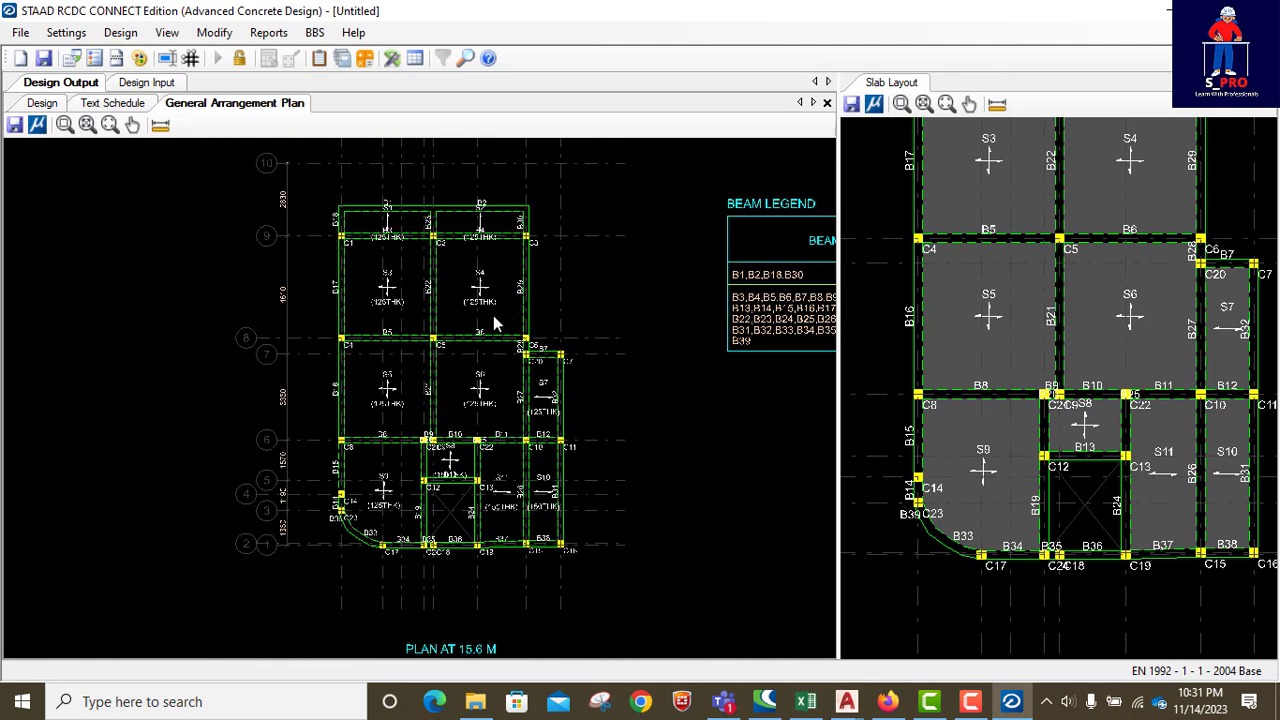
{"action": "scroll", "coordinate": [346, 327], "scroll_direction": "down", "scroll_amount": 1}
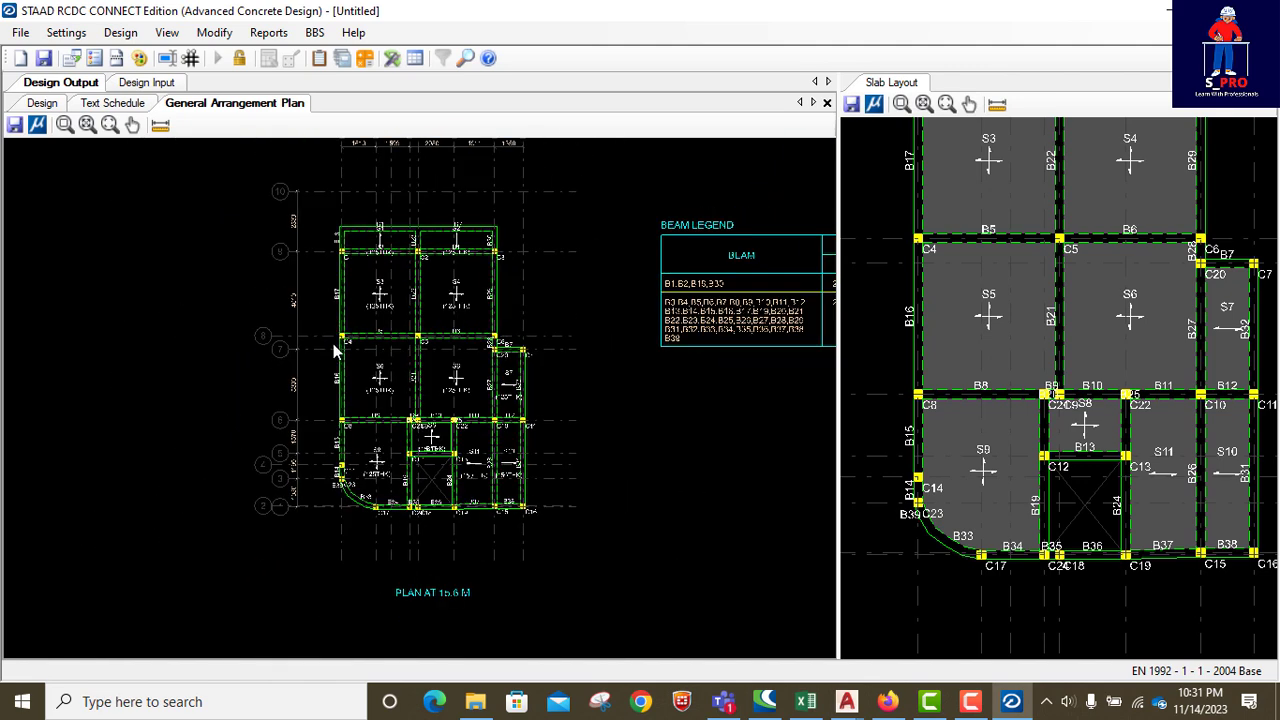
{"action": "scroll", "coordinate": [340, 318], "scroll_direction": "down", "scroll_amount": 1}
{"action": "scroll", "coordinate": [378, 195], "scroll_direction": "up", "scroll_amount": 4}
{"action": "scroll", "coordinate": [418, 315], "scroll_direction": "down", "scroll_amount": 3}
{"action": "scroll", "coordinate": [490, 488], "scroll_direction": "up", "scroll_amount": 3}
{"action": "scroll", "coordinate": [490, 488], "scroll_direction": "up", "scroll_amount": 1}
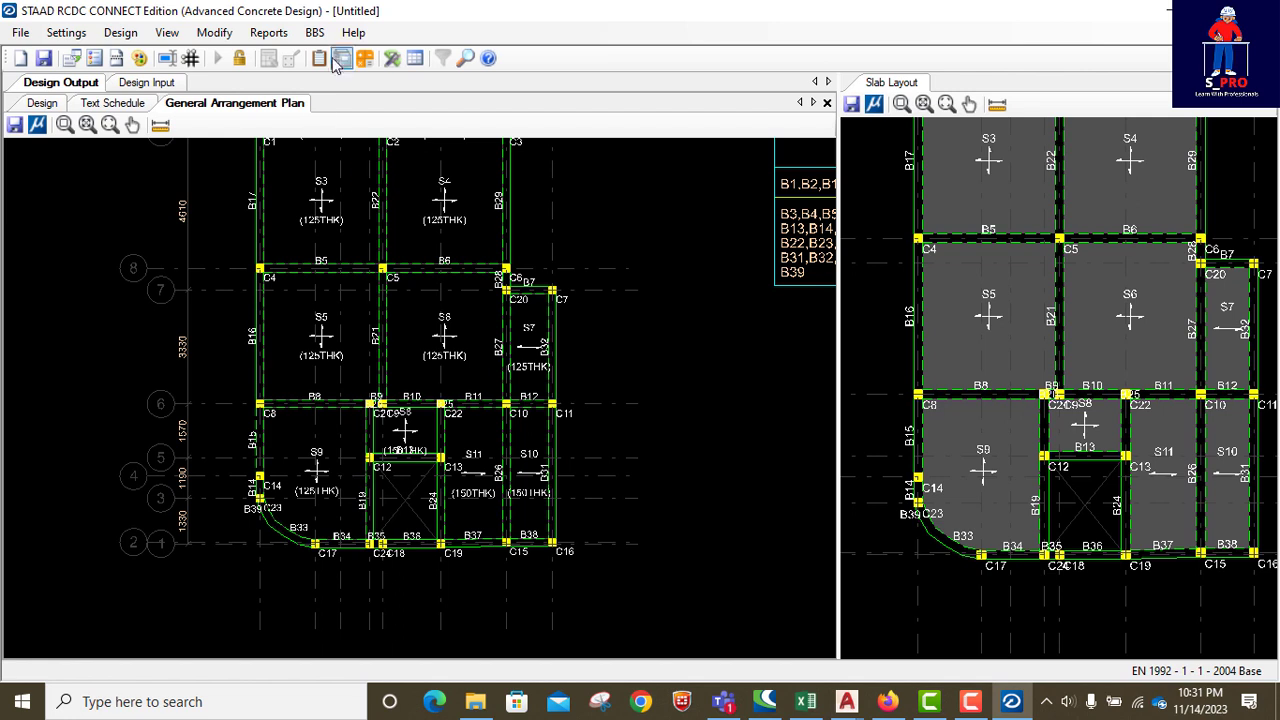
Generate the in-plan detailing drawings of the level 15.6 m slabs and inspect the bottom reinforcement layout.
{"action": "left_click", "coordinate": [270, 33]}
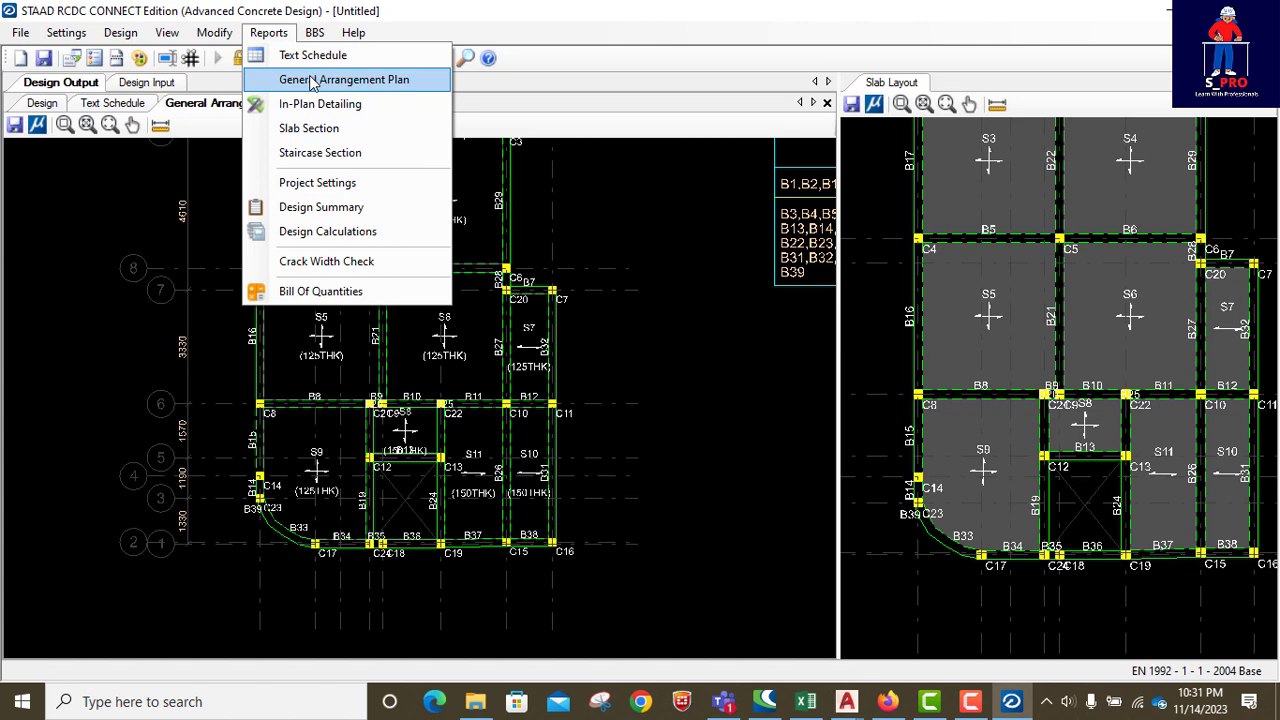
{"action": "left_click", "coordinate": [322, 106]}
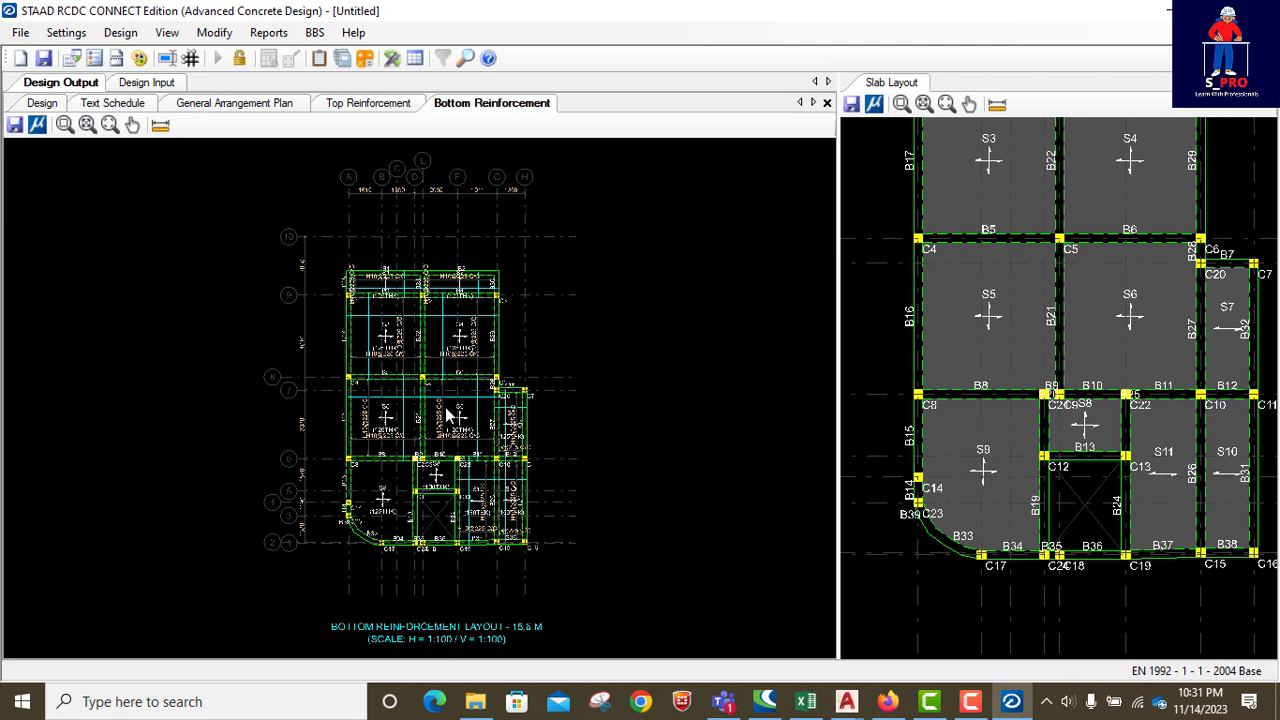
{"action": "scroll", "coordinate": [422, 452], "scroll_direction": "up", "scroll_amount": 2}
{"action": "scroll", "coordinate": [422, 452], "scroll_direction": "up", "scroll_amount": 1}
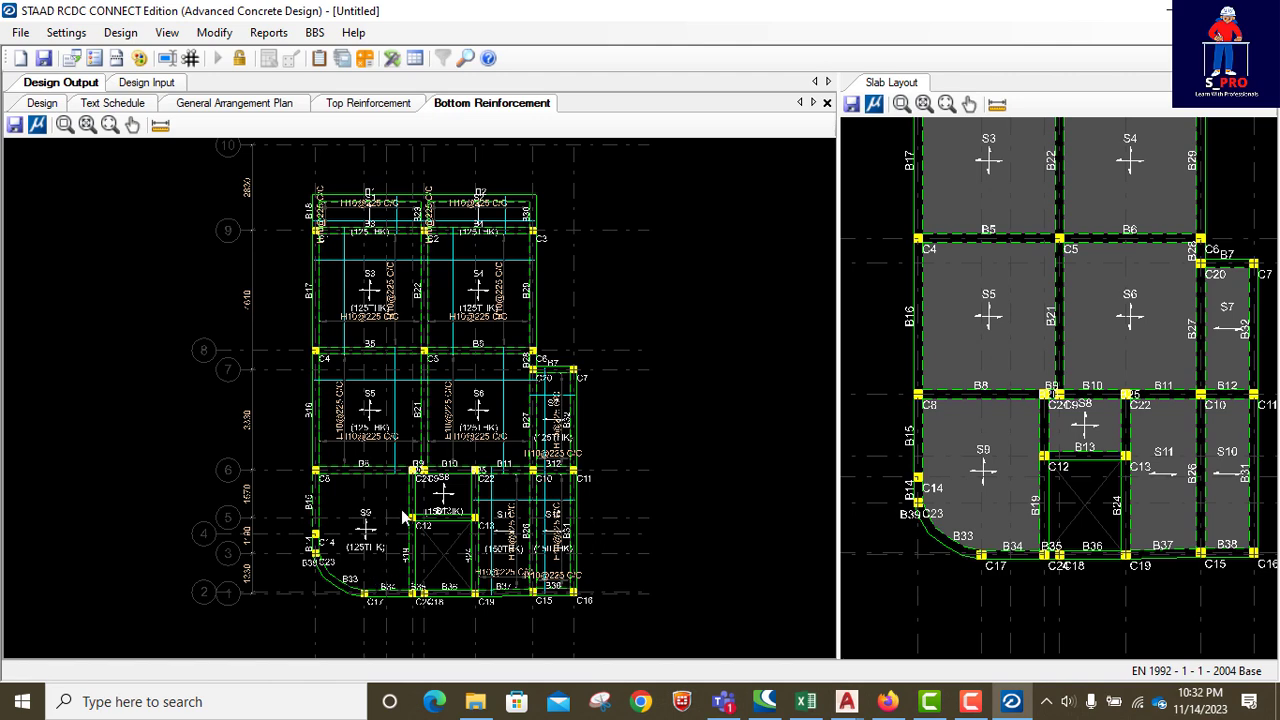
{"action": "scroll", "coordinate": [381, 277], "scroll_direction": "up", "scroll_amount": 2}
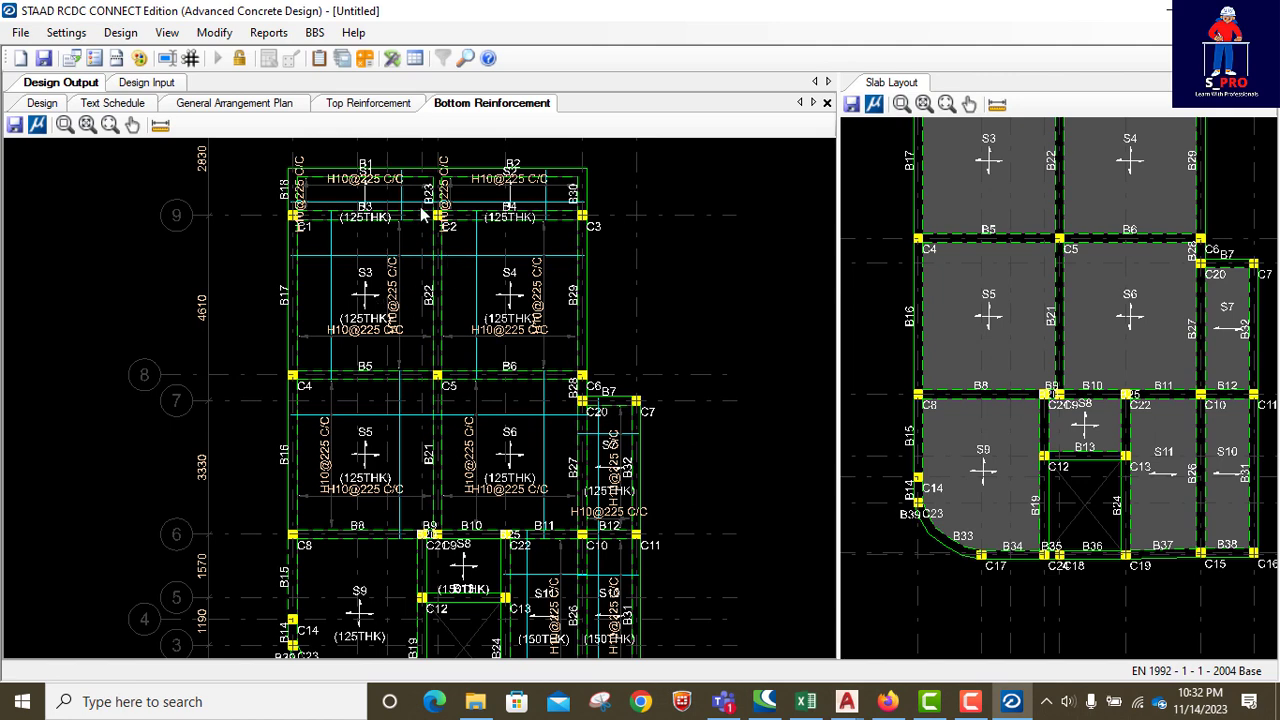
{"action": "scroll", "coordinate": [532, 310], "scroll_direction": "down", "scroll_amount": 1}
{"action": "scroll", "coordinate": [514, 500], "scroll_direction": "down", "scroll_amount": 1}
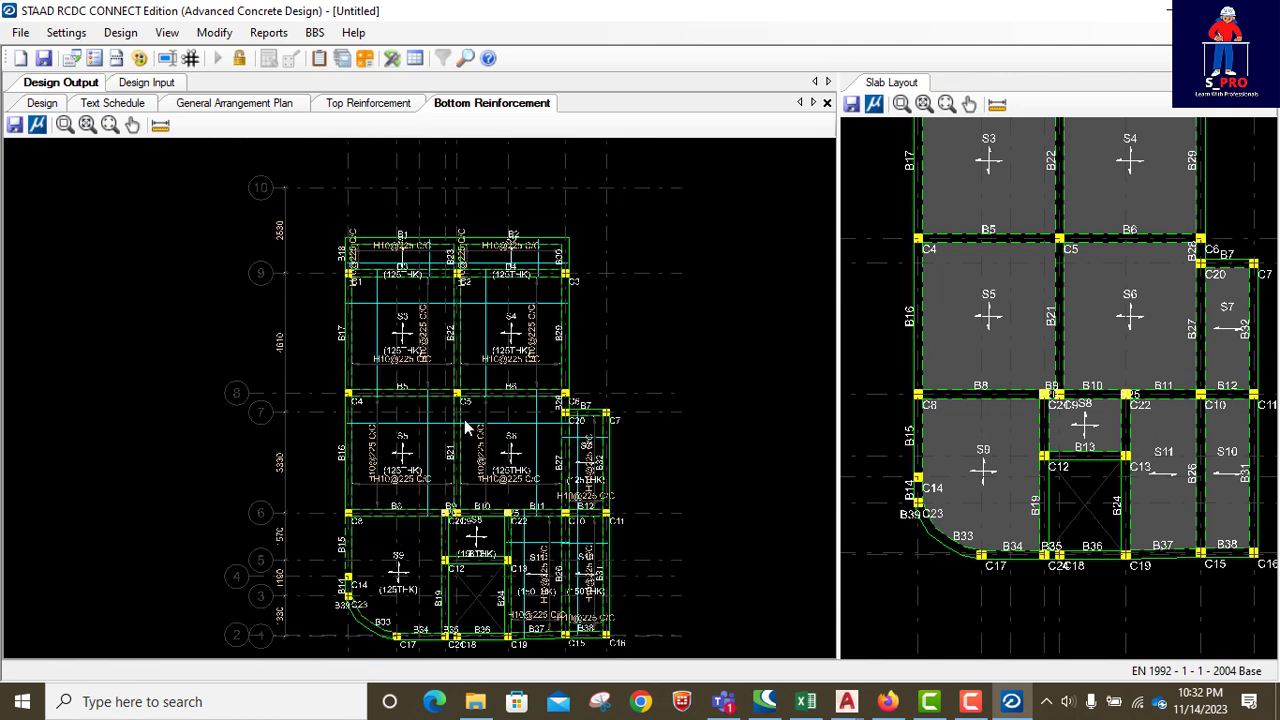
Examine the top reinforcement layout at level 15.6 m, including bar sizes, spacings and extension lengths over the supports.
{"action": "left_click", "coordinate": [384, 108]}
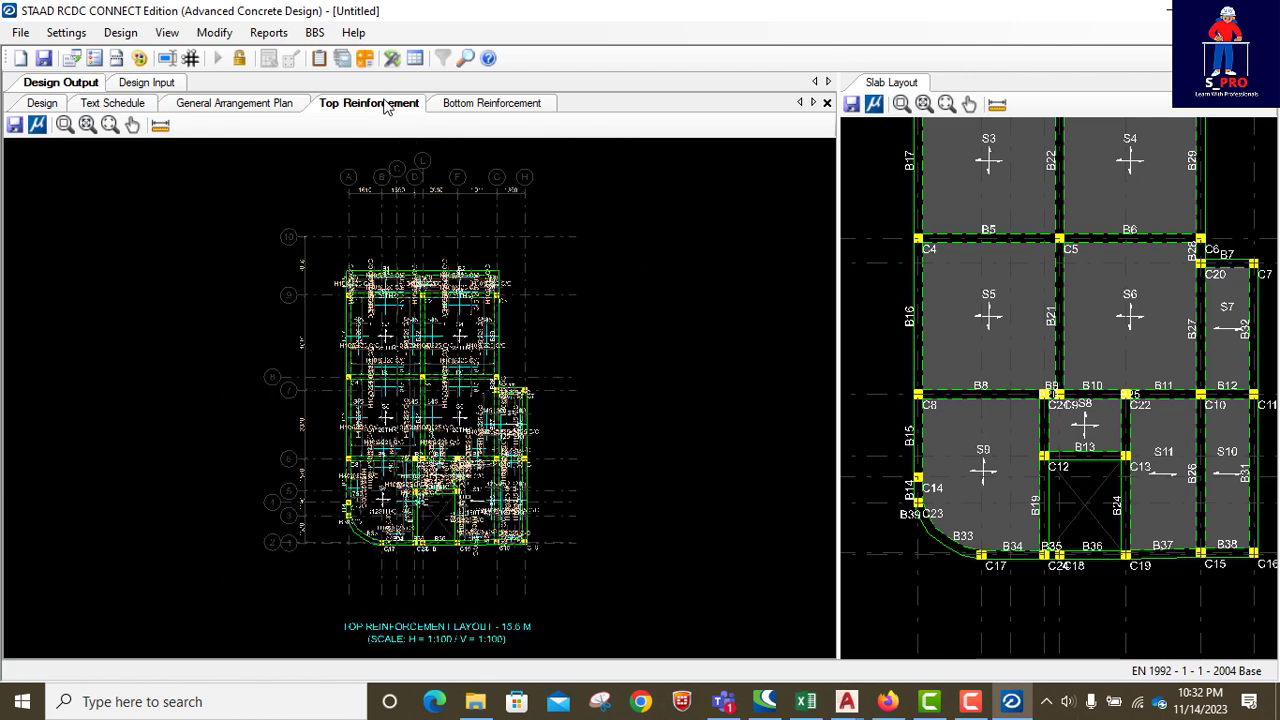
{"action": "scroll", "coordinate": [440, 408], "scroll_direction": "up", "scroll_amount": 2}
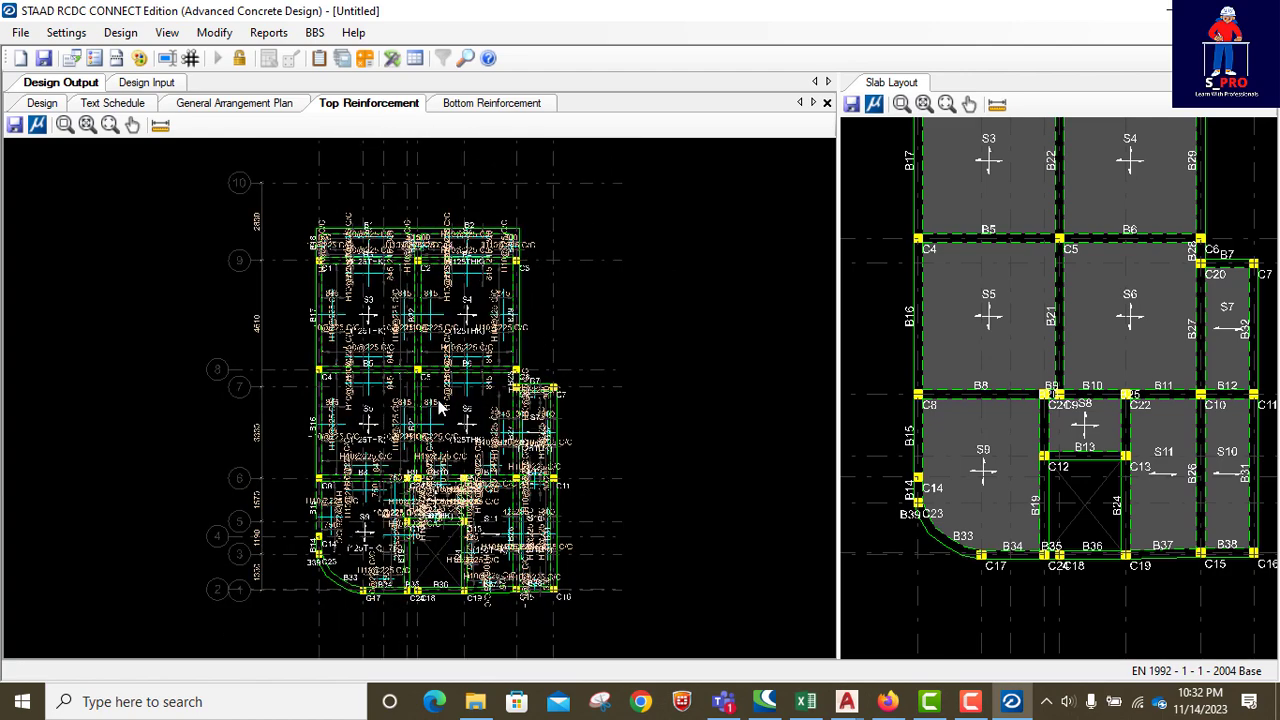
{"action": "scroll", "coordinate": [330, 283], "scroll_direction": "up", "scroll_amount": 1}
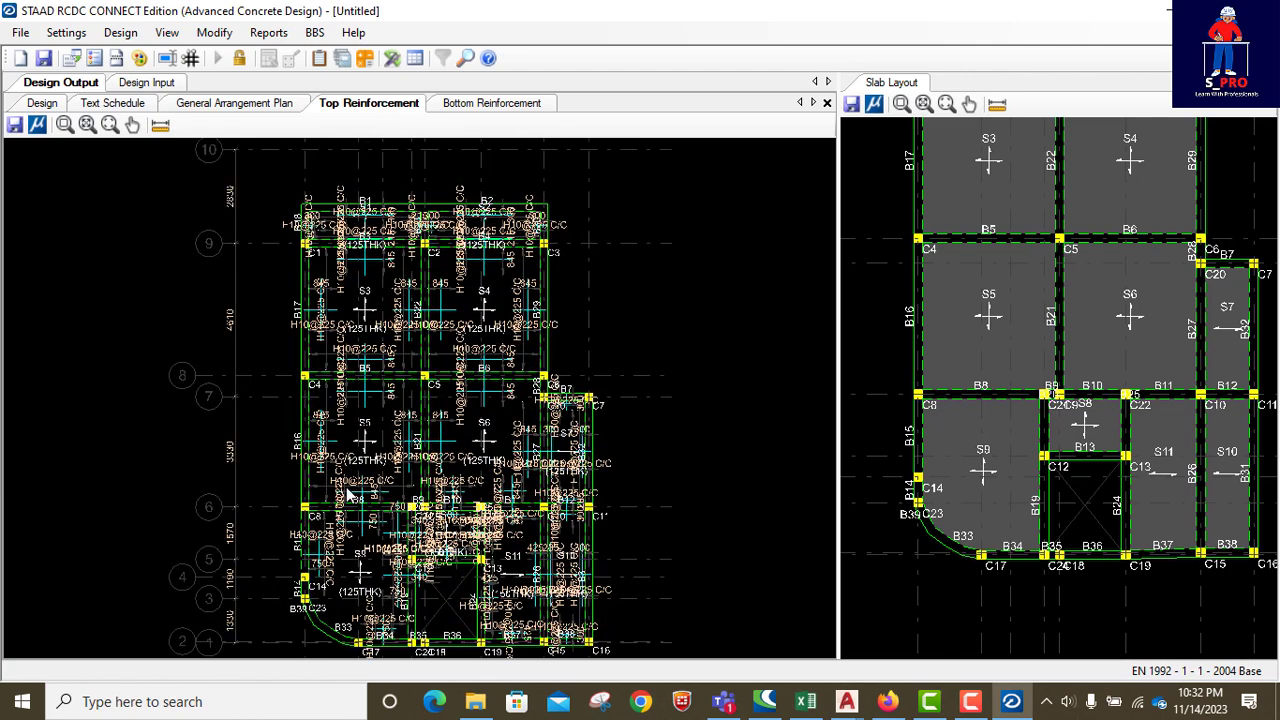
{"action": "scroll", "coordinate": [350, 260], "scroll_direction": "up", "scroll_amount": 1}
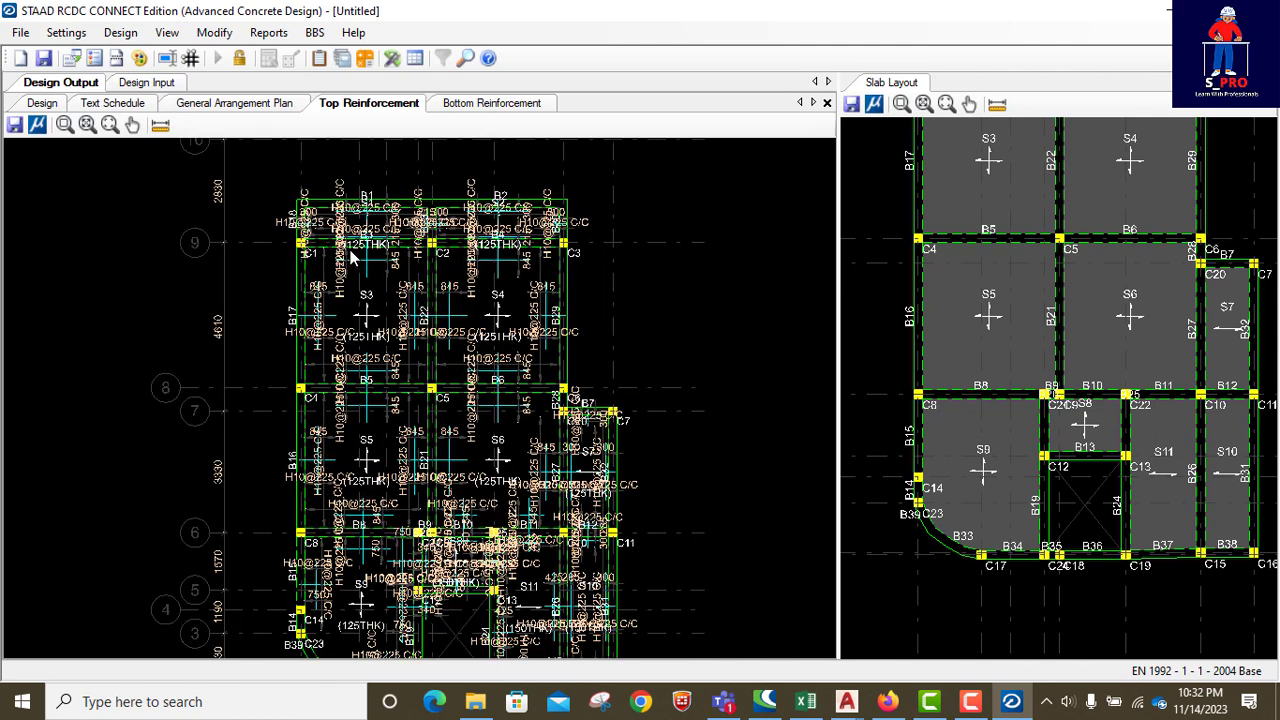
{"action": "scroll", "coordinate": [480, 285], "scroll_direction": "down", "scroll_amount": 2}
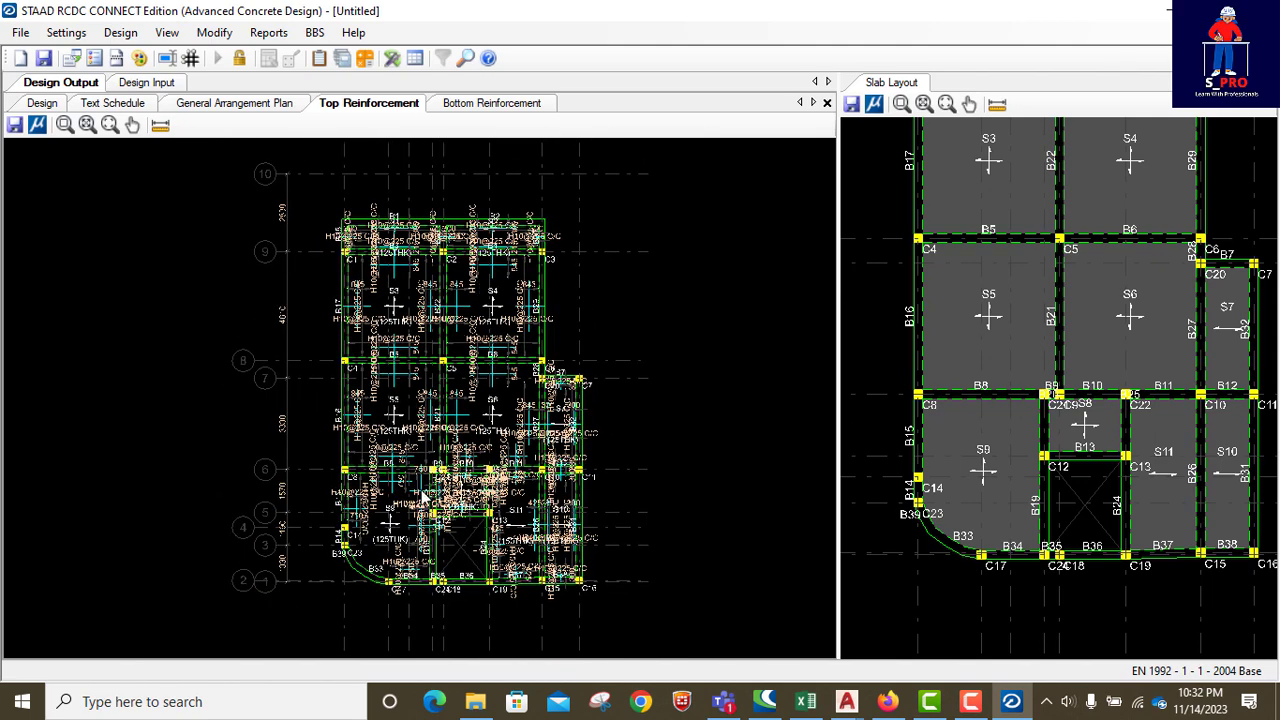
{"action": "scroll", "coordinate": [478, 283], "scroll_direction": "up", "scroll_amount": 2}
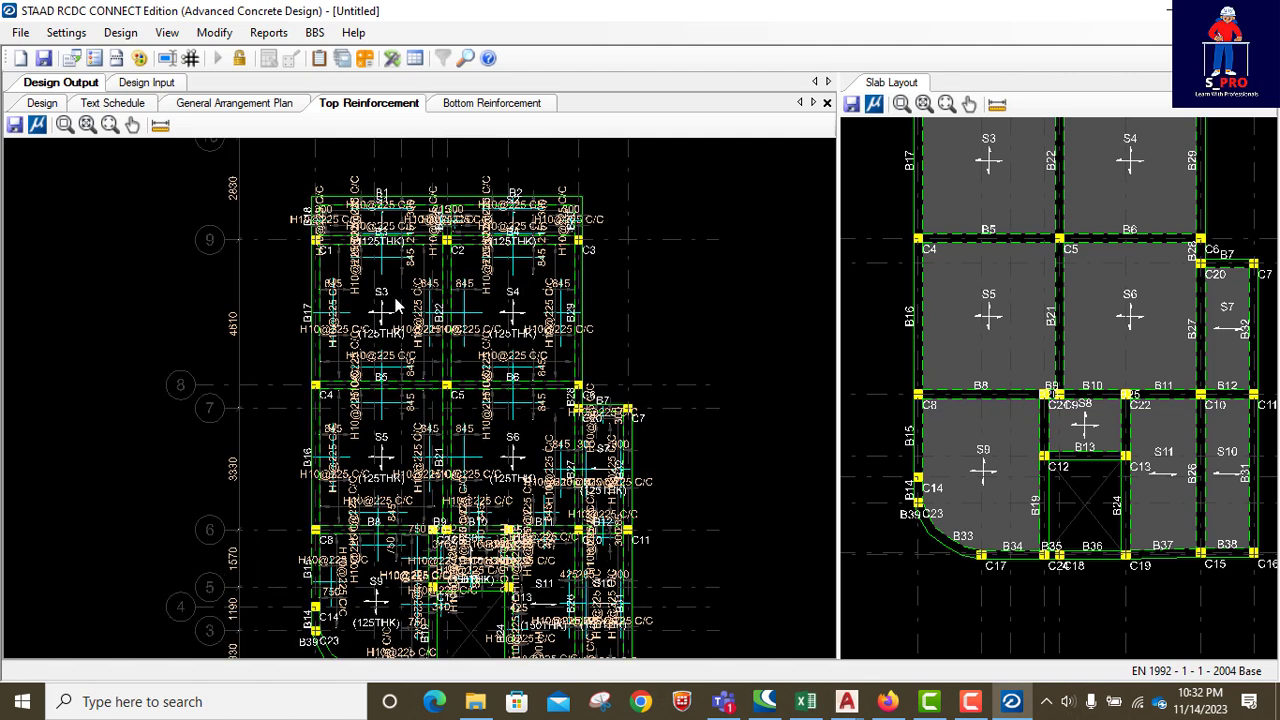
{"action": "scroll", "coordinate": [400, 296], "scroll_direction": "up", "scroll_amount": 1}
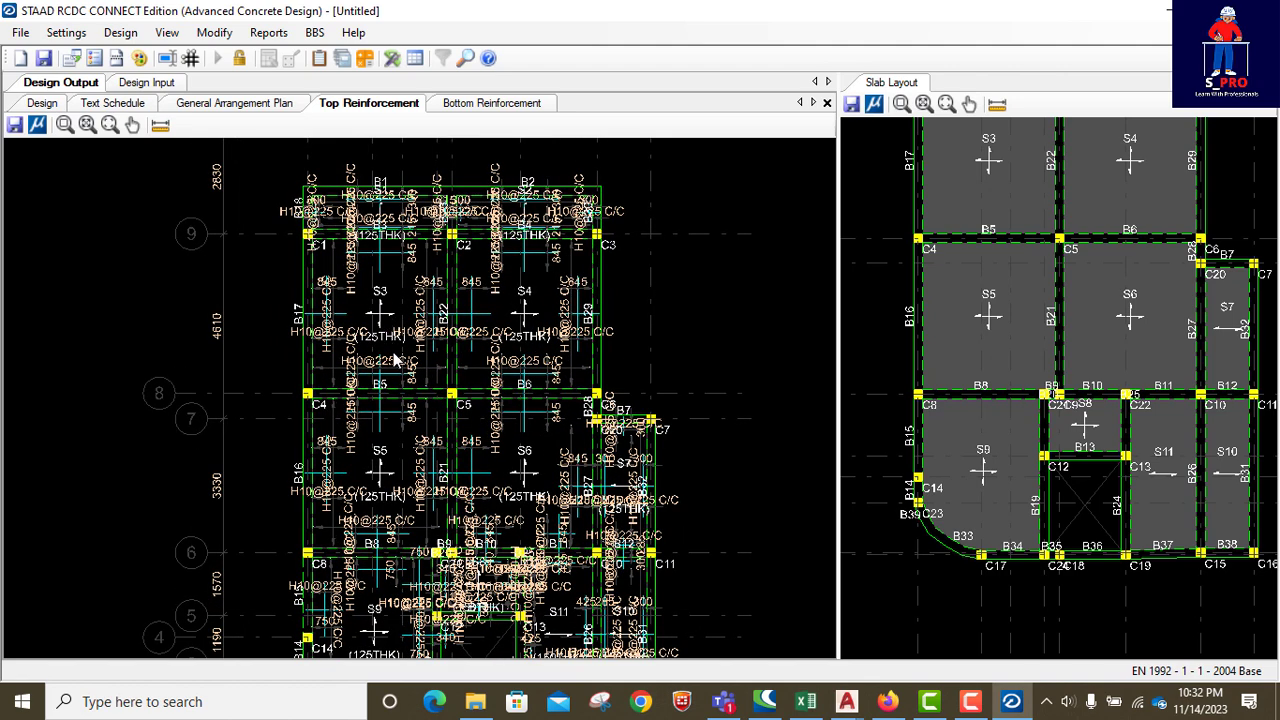
{"action": "scroll", "coordinate": [420, 338], "scroll_direction": "down", "scroll_amount": 1}
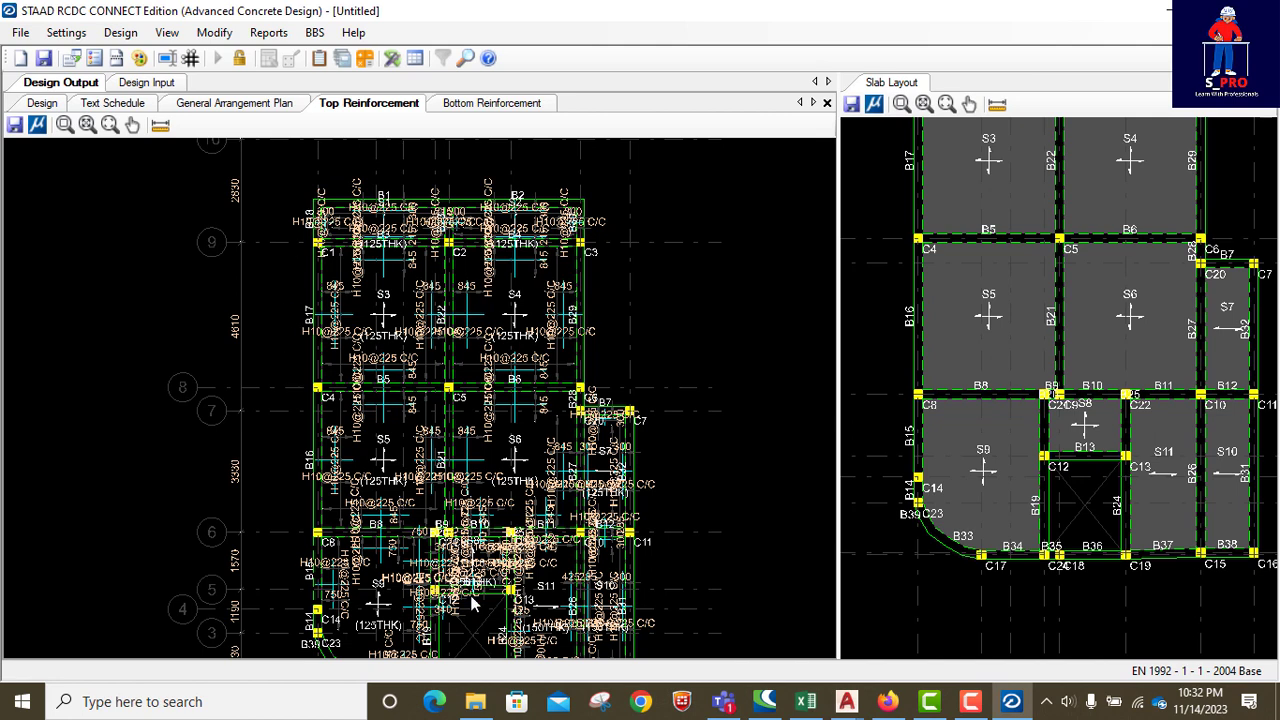
Return to the bottom reinforcement layout and check the bars in both directions, from slabs S3 and S4 down to S9.
{"action": "left_click", "coordinate": [452, 110]}
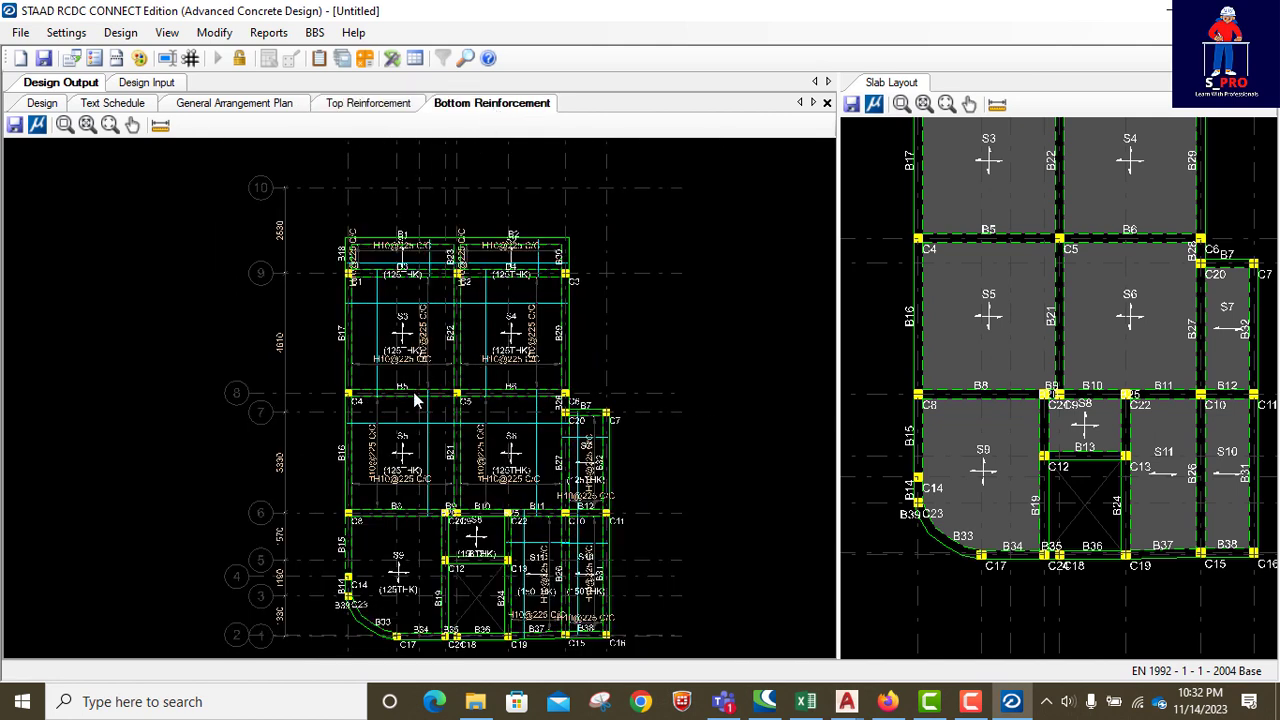
{"action": "scroll", "coordinate": [417, 399], "scroll_direction": "up", "scroll_amount": 1}
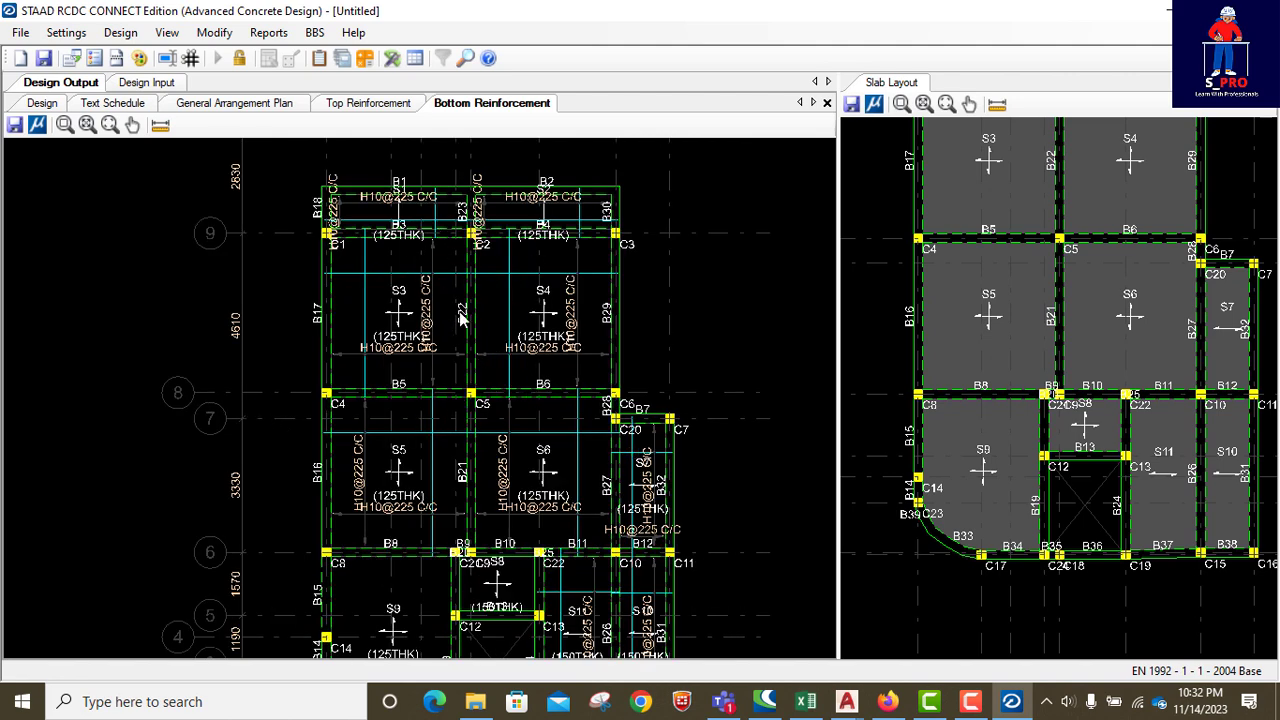
{"action": "scroll", "coordinate": [360, 244], "scroll_direction": "up", "scroll_amount": 1}
{"action": "scroll", "coordinate": [362, 245], "scroll_direction": "up", "scroll_amount": 1}
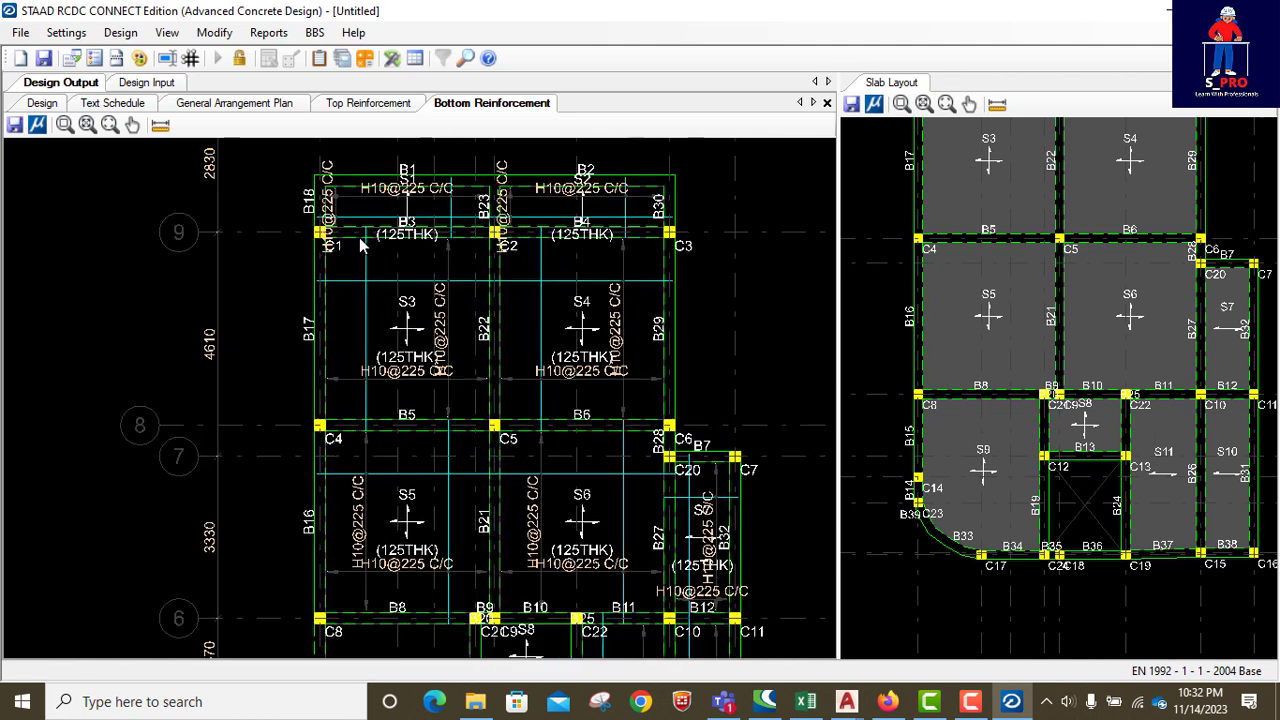
{"action": "scroll", "coordinate": [358, 425], "scroll_direction": "up", "scroll_amount": 1}
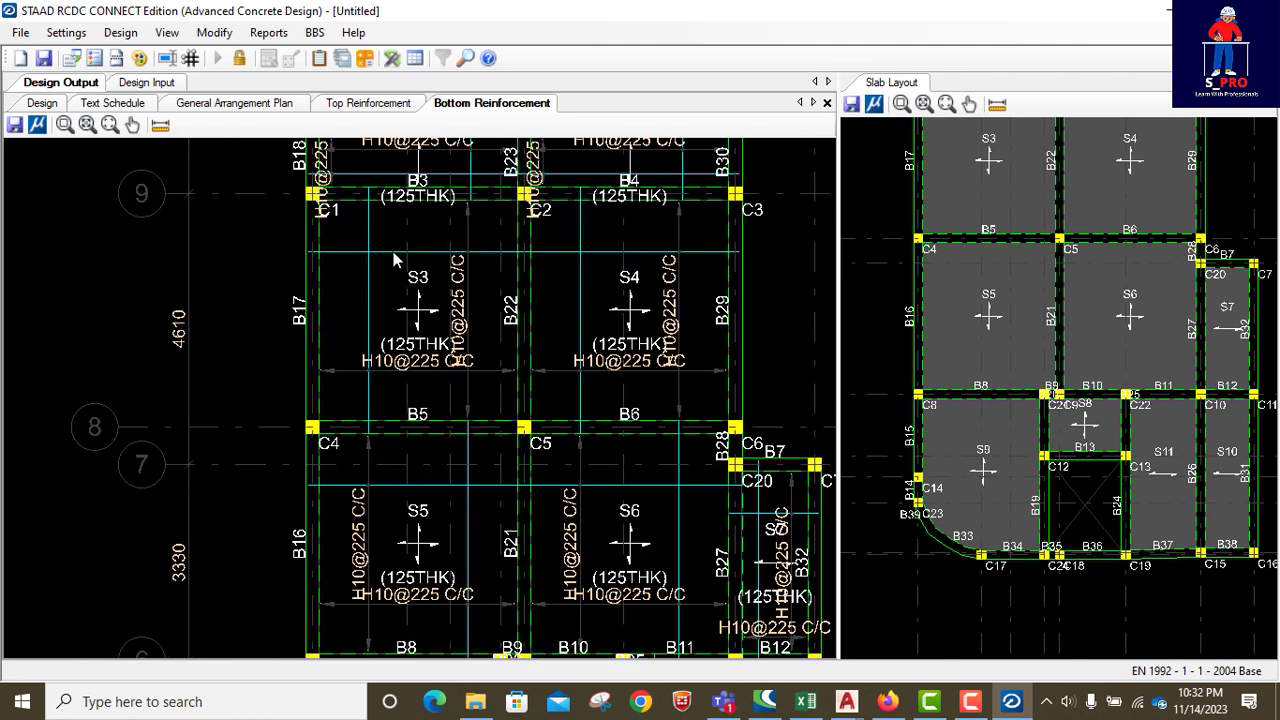
{"action": "scroll", "coordinate": [461, 266], "scroll_direction": "down", "scroll_amount": 4}
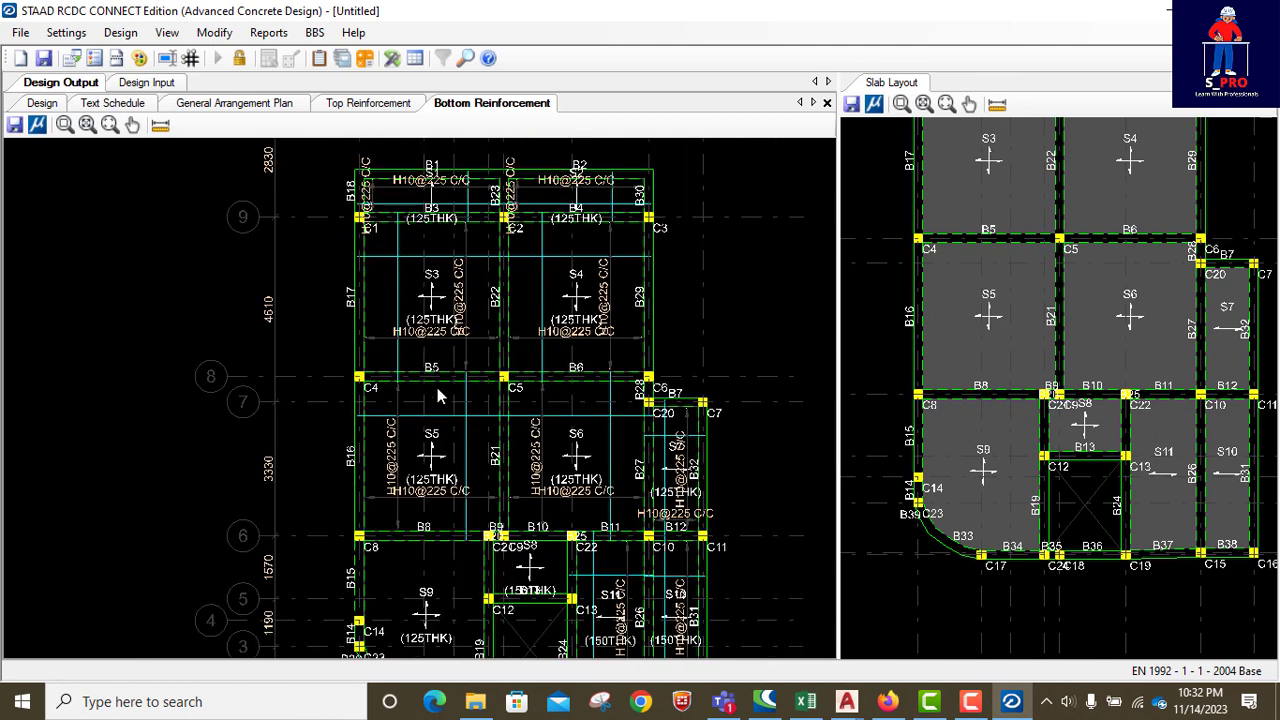
{"action": "scroll", "coordinate": [460, 570], "scroll_direction": "up", "scroll_amount": 1}
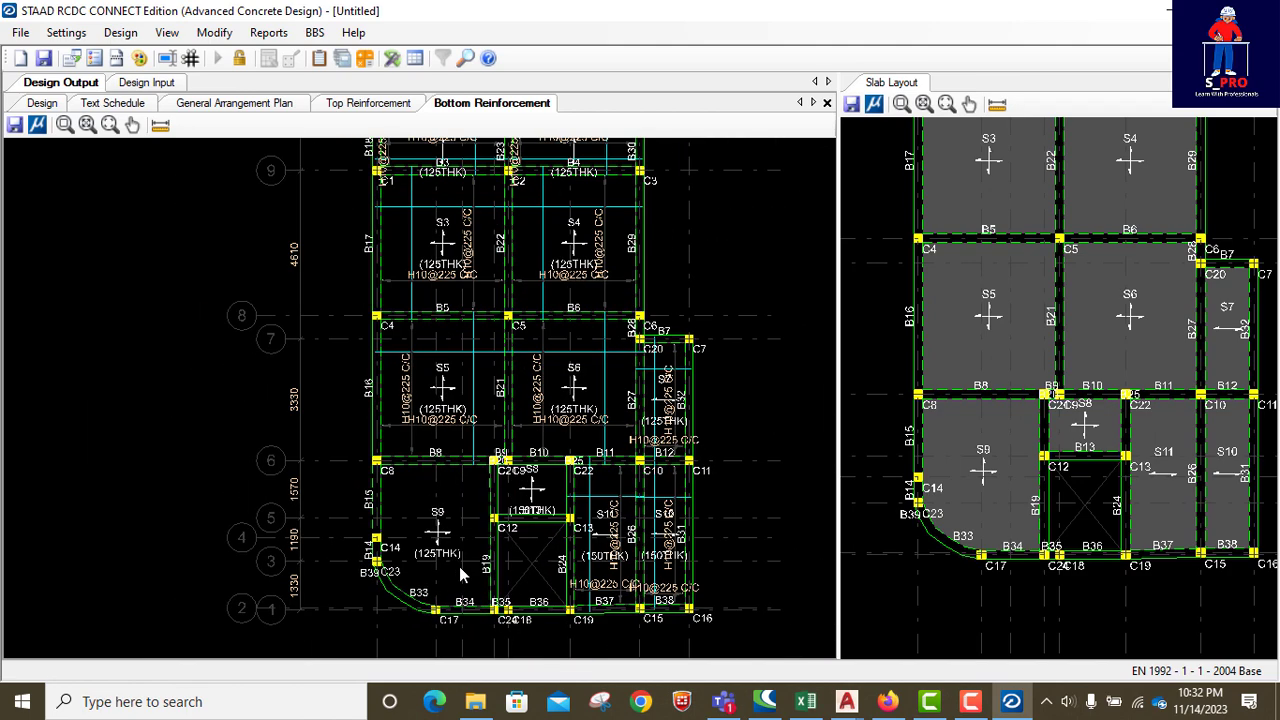
Compare the top and bottom reinforcement layouts, ending on the top reinforcement drawing.
{"action": "left_click", "coordinate": [376, 106]}
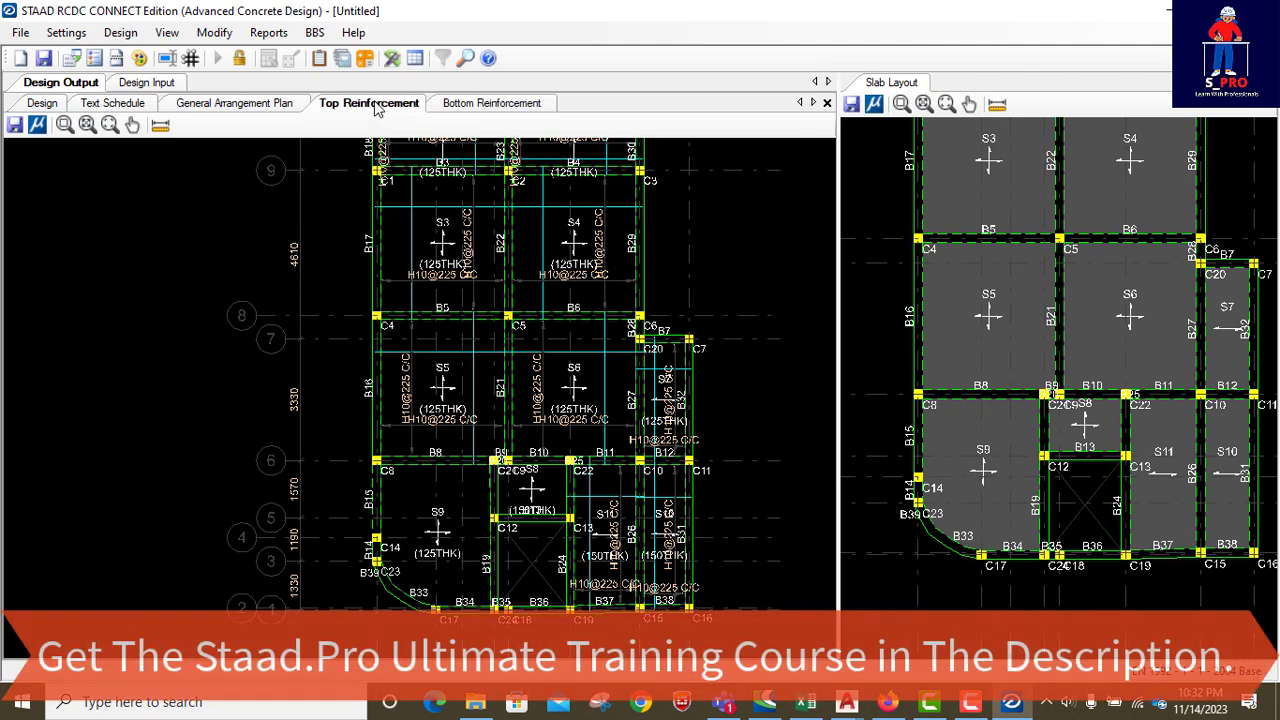
{"action": "left_click", "coordinate": [457, 106]}
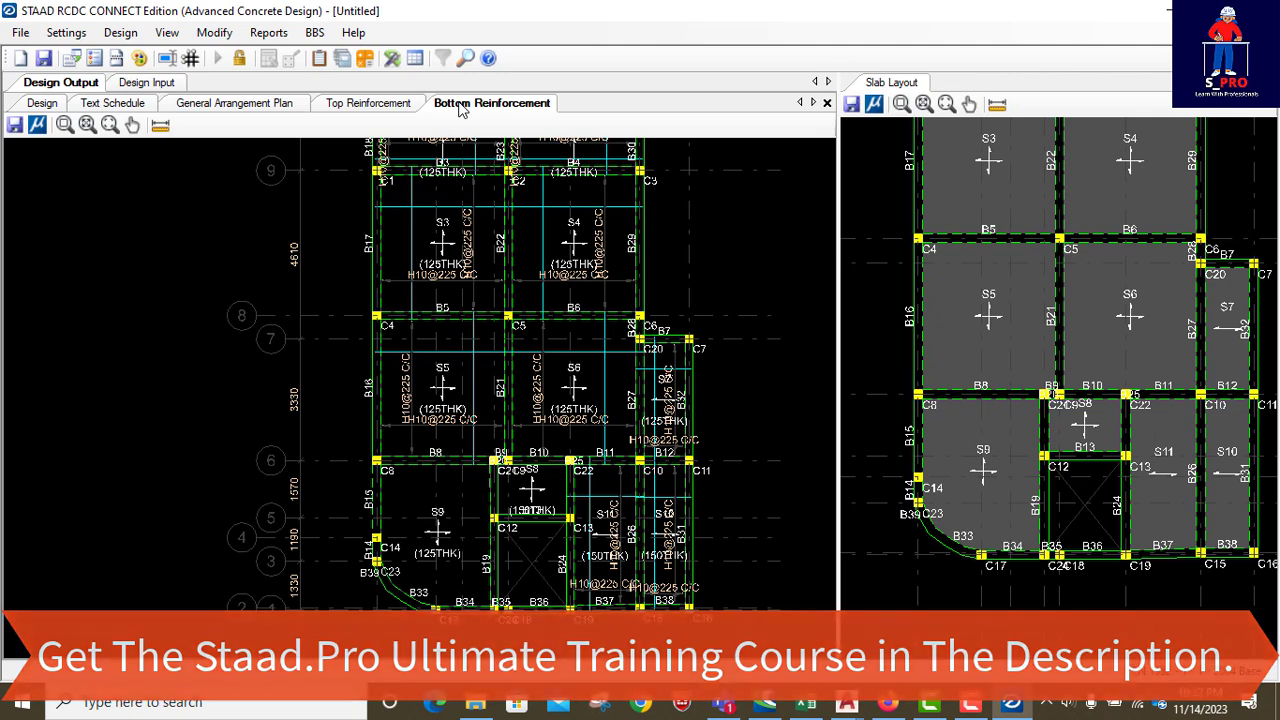
{"action": "left_click", "coordinate": [385, 106]}
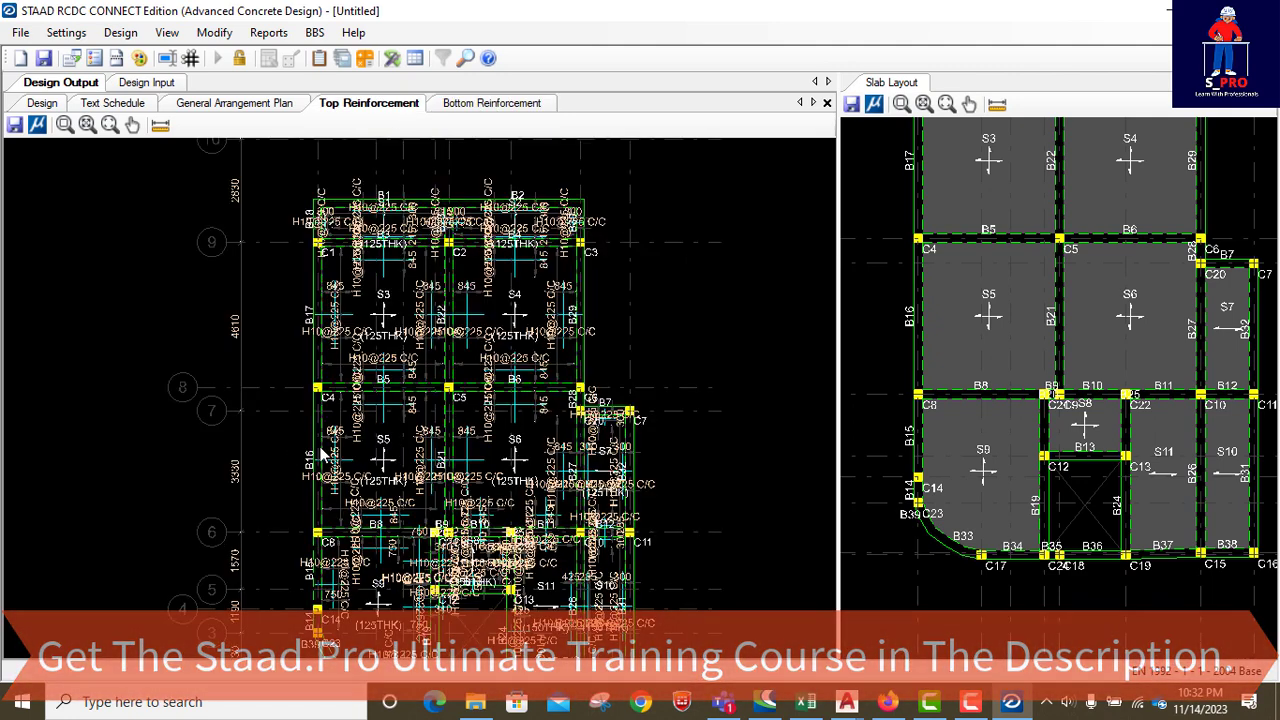
{"action": "left_click", "coordinate": [268, 33]}
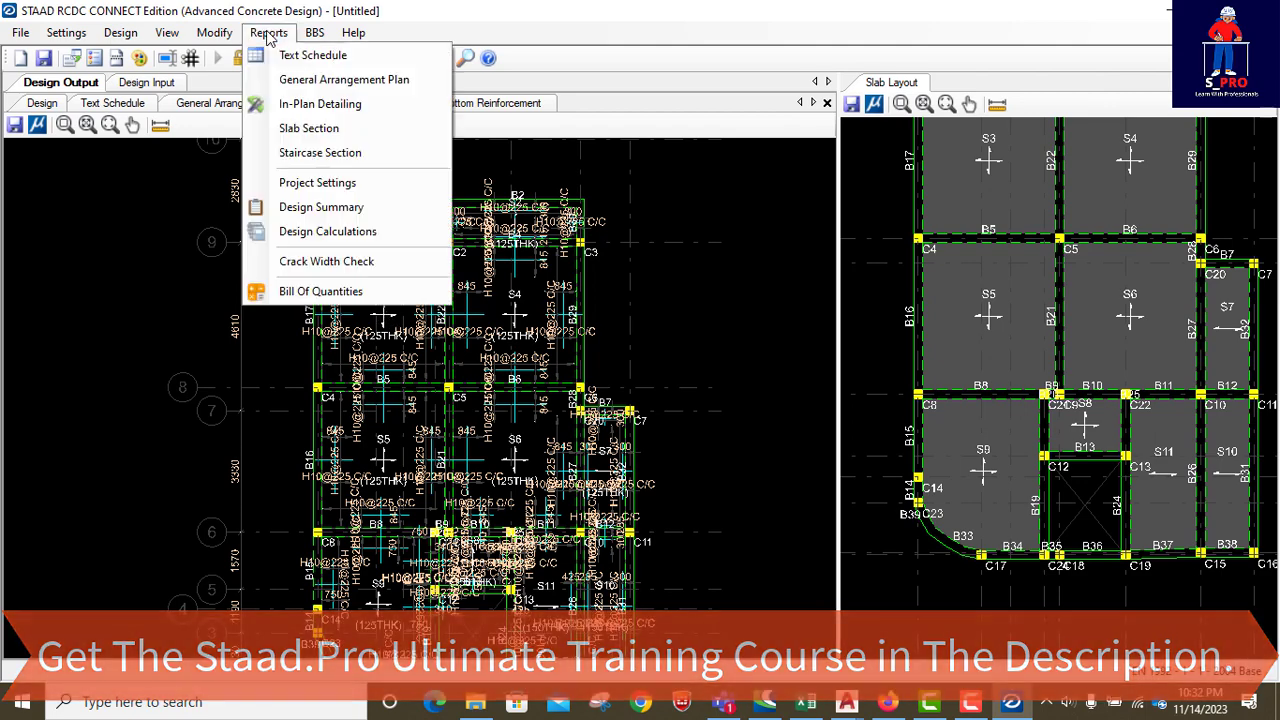
{"action": "left_click", "coordinate": [308, 130]}
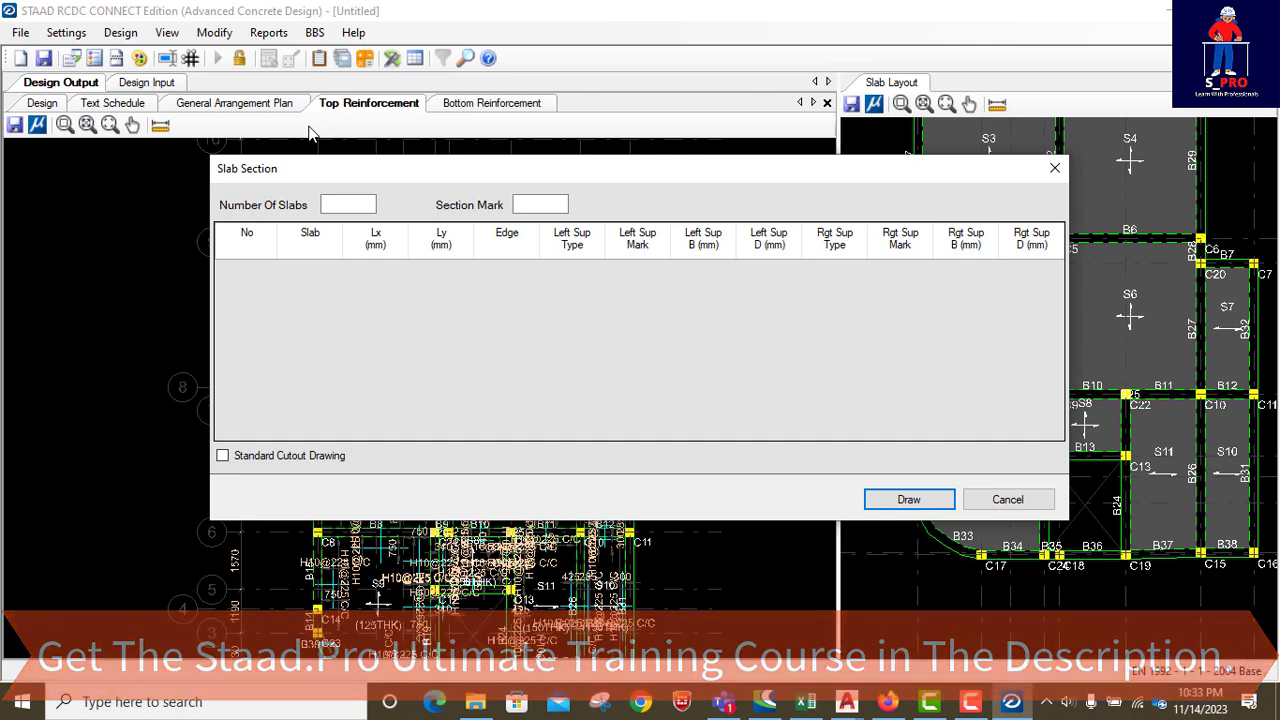
{"action": "left_click_drag", "start_coordinate": [720, 179], "coordinate": [558, 268]}
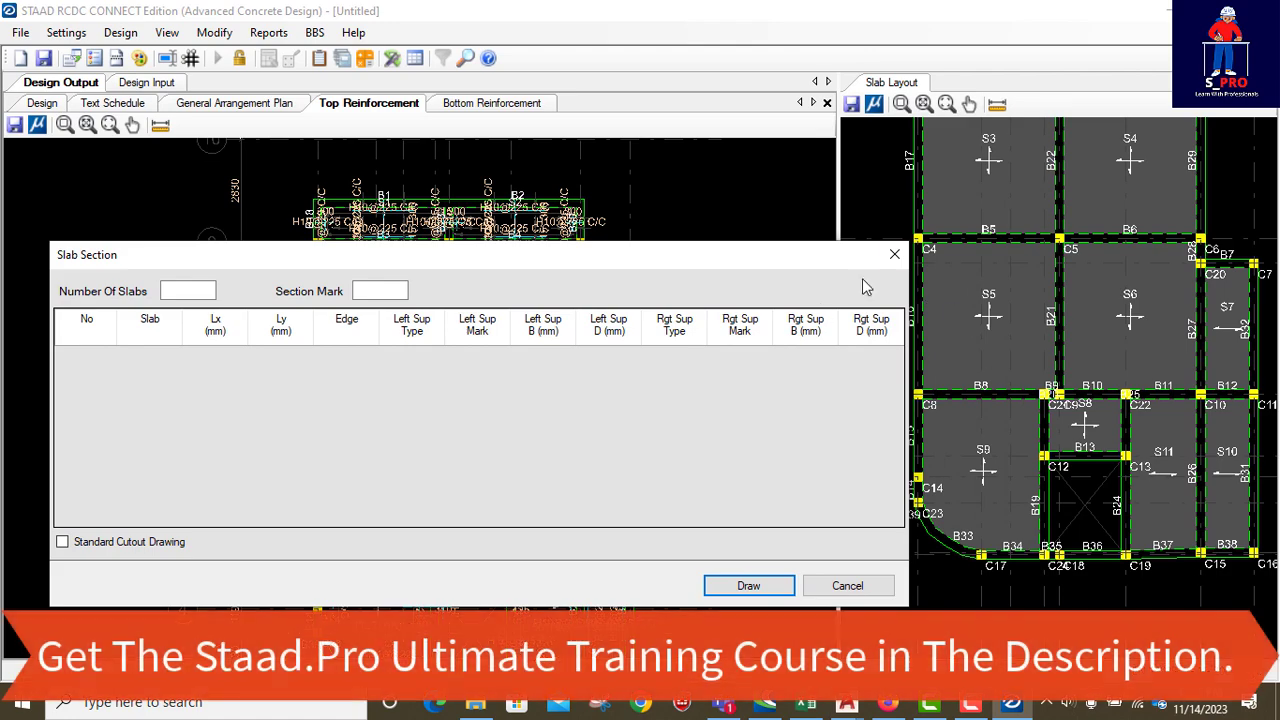
{"action": "left_click", "coordinate": [894, 254]}
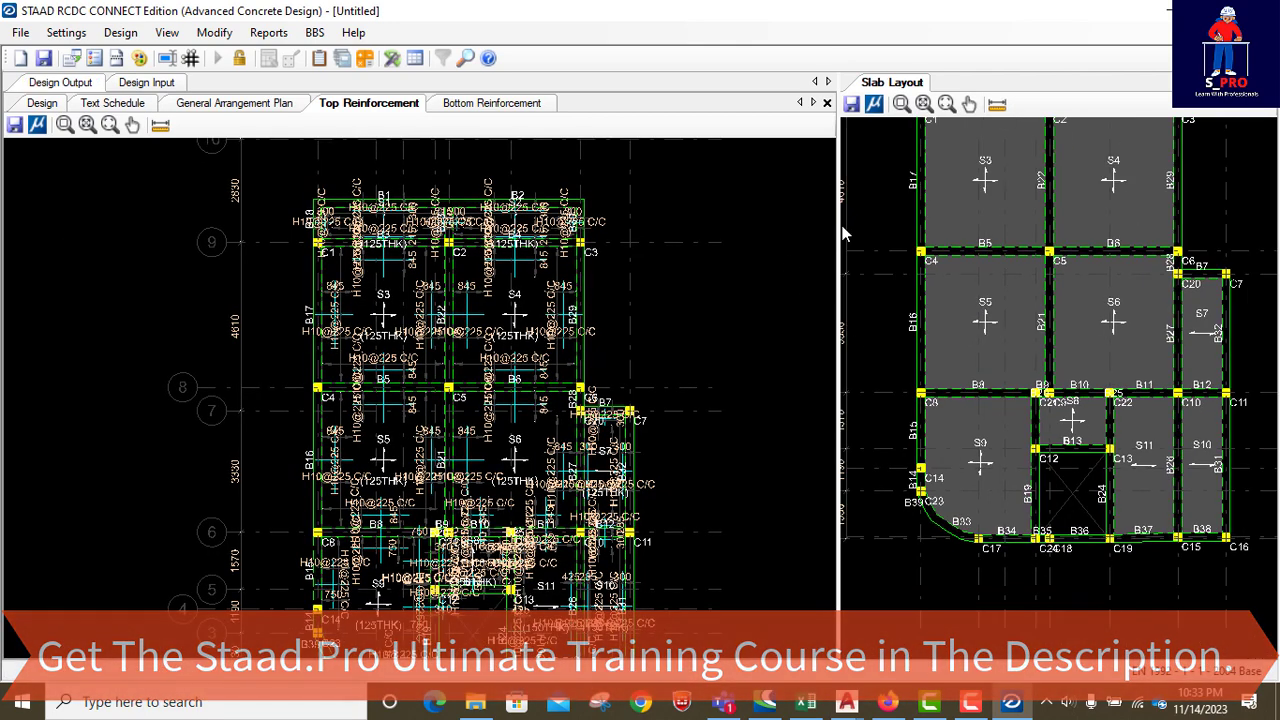
Enlarge the slab layout view beside the reinforcement drawing and open the slab section definition, keeping slabs S3 and S4 in sight.
{"action": "left_click_drag", "start_coordinate": [838, 235], "coordinate": [572, 300]}
{"action": "scroll", "coordinate": [760, 390], "scroll_direction": "down", "scroll_amount": 3}
{"action": "scroll", "coordinate": [808, 328], "scroll_direction": "up", "scroll_amount": 4}
{"action": "scroll", "coordinate": [812, 292], "scroll_direction": "up", "scroll_amount": 1}
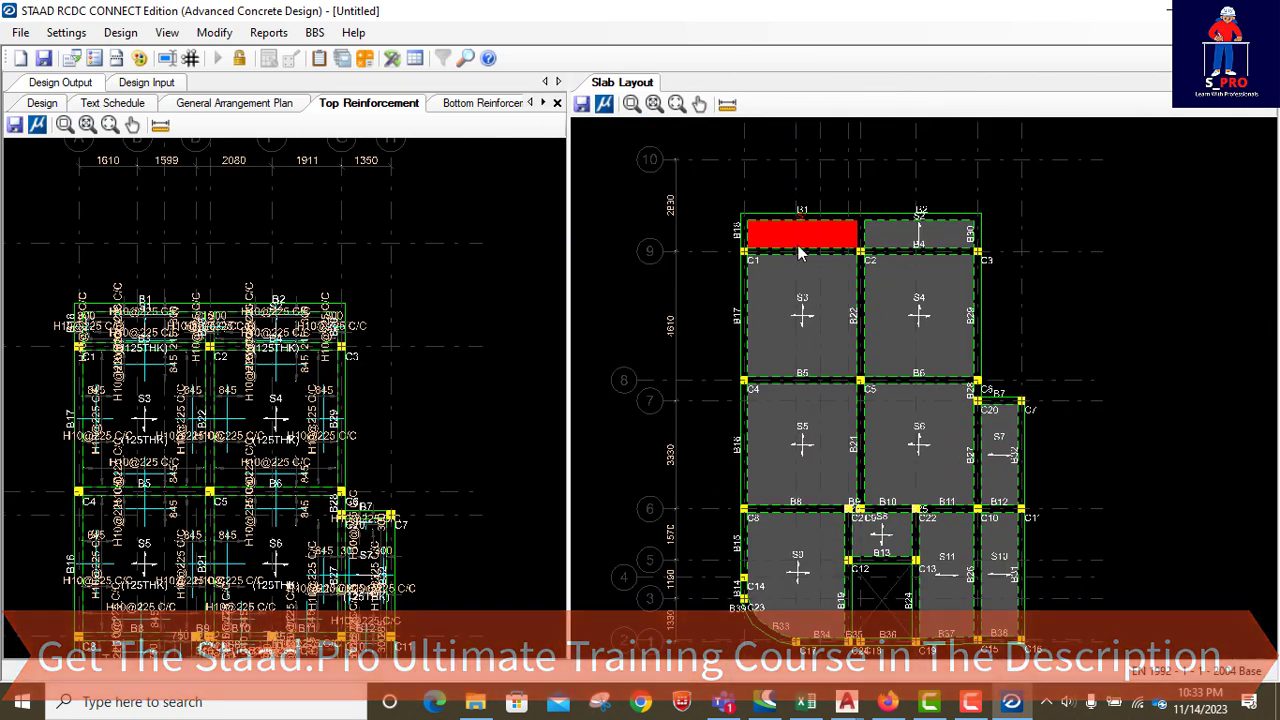
{"action": "scroll", "coordinate": [760, 323], "scroll_direction": "up", "scroll_amount": 1}
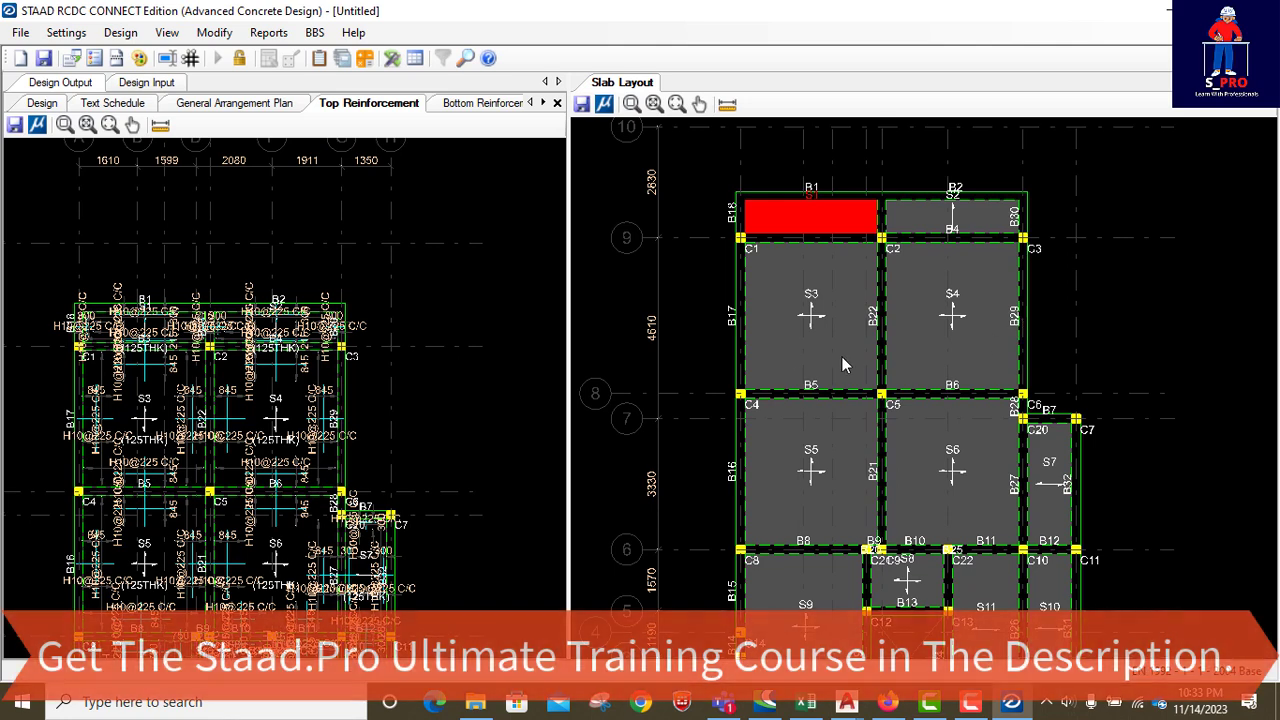
{"action": "left_click", "coordinate": [268, 32]}
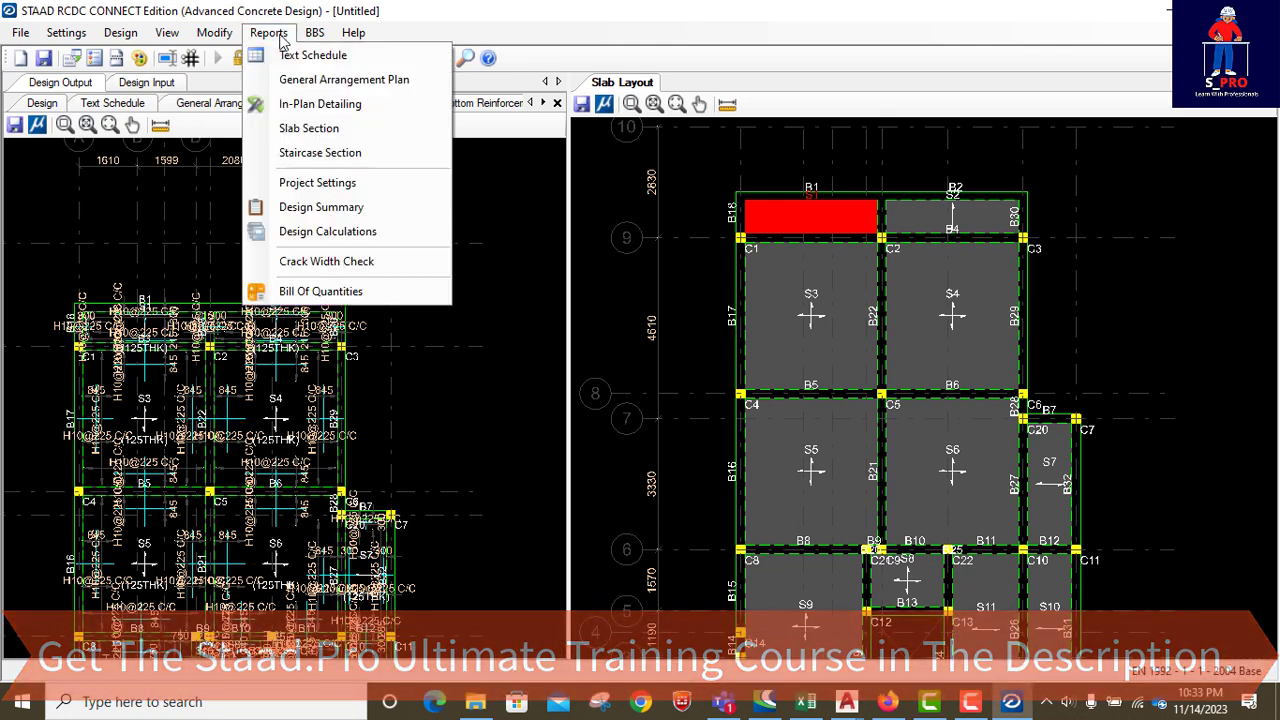
{"action": "left_click", "coordinate": [315, 128]}
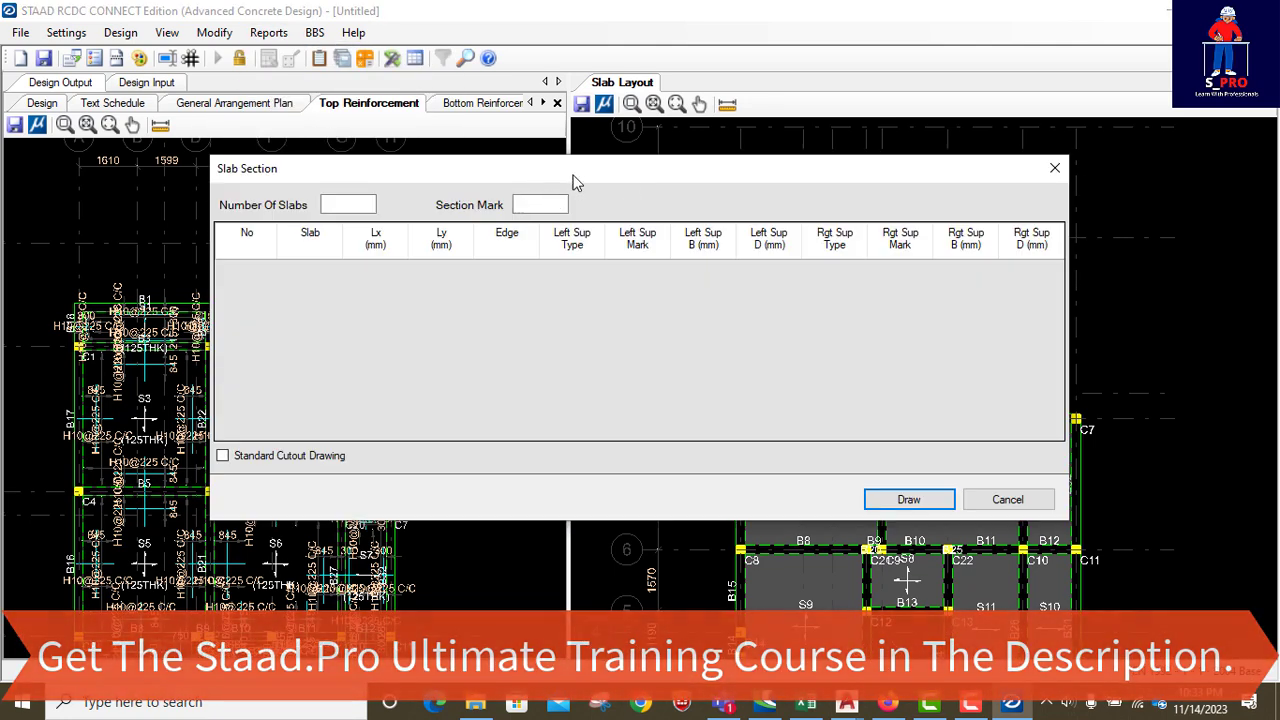
{"action": "left_click_drag", "start_coordinate": [646, 184], "coordinate": [749, 442]}
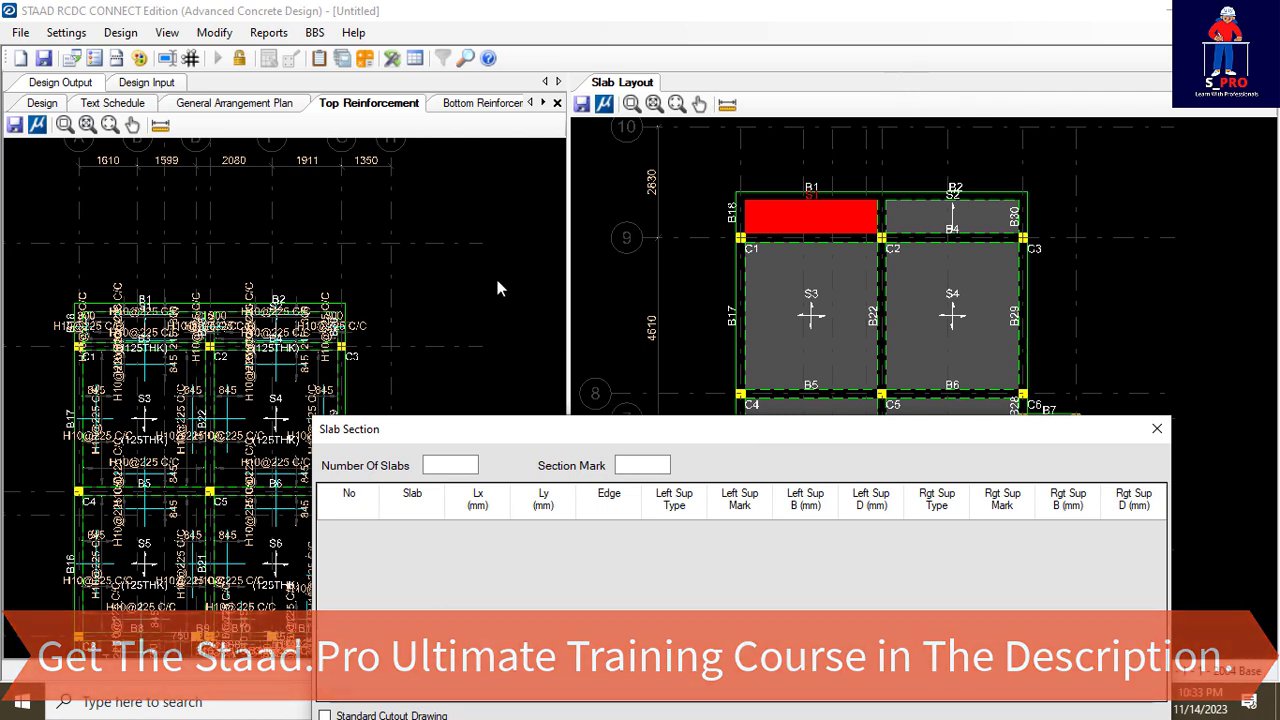
Set the slab section to cover 2 slabs and give it the section mark A.
{"action": "left_click", "coordinate": [452, 465]}
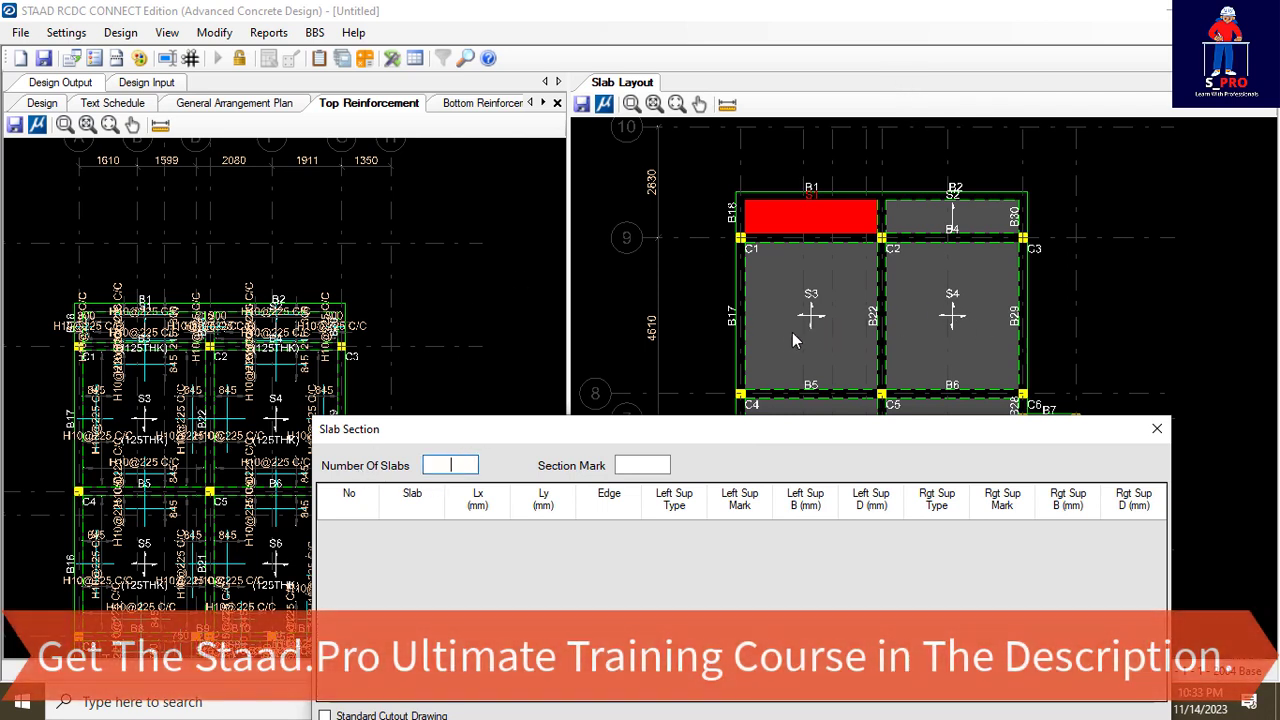
{"action": "type", "text": "2"}
{"action": "left_click", "coordinate": [624, 465]}
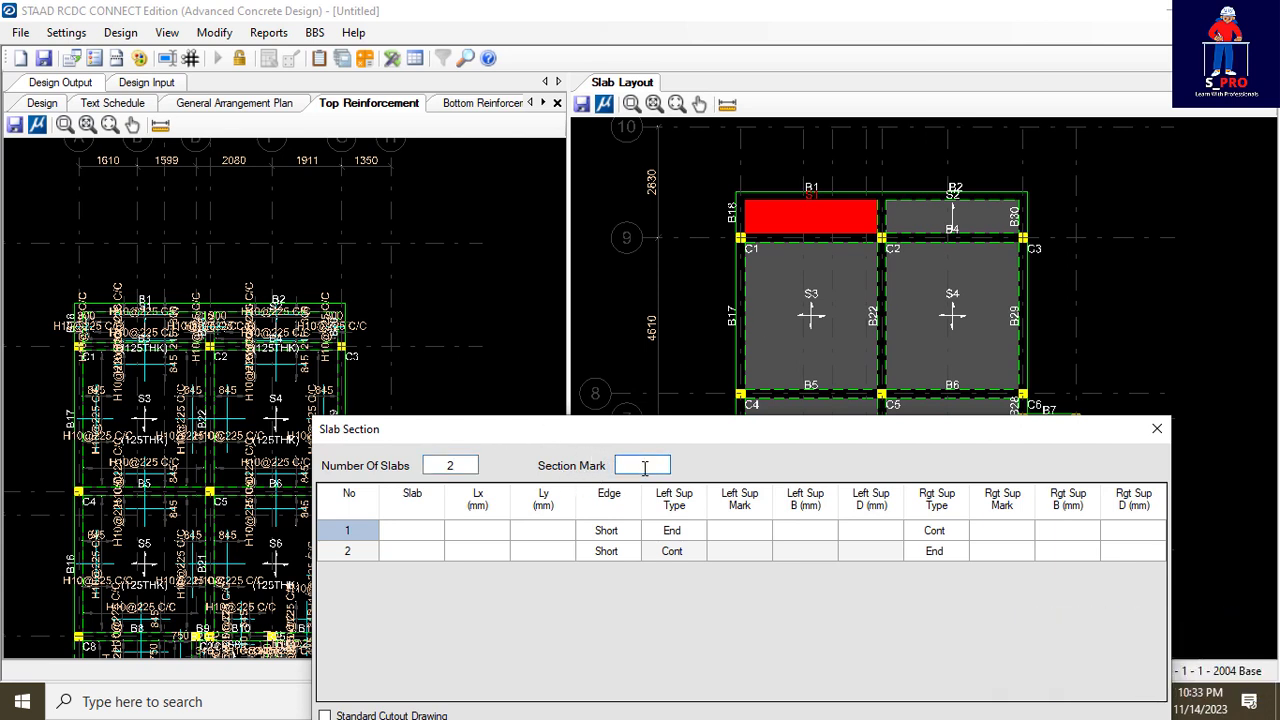
{"action": "type", "text": "A"}
{"action": "left_click_drag", "start_coordinate": [417, 432], "coordinate": [367, 383]}
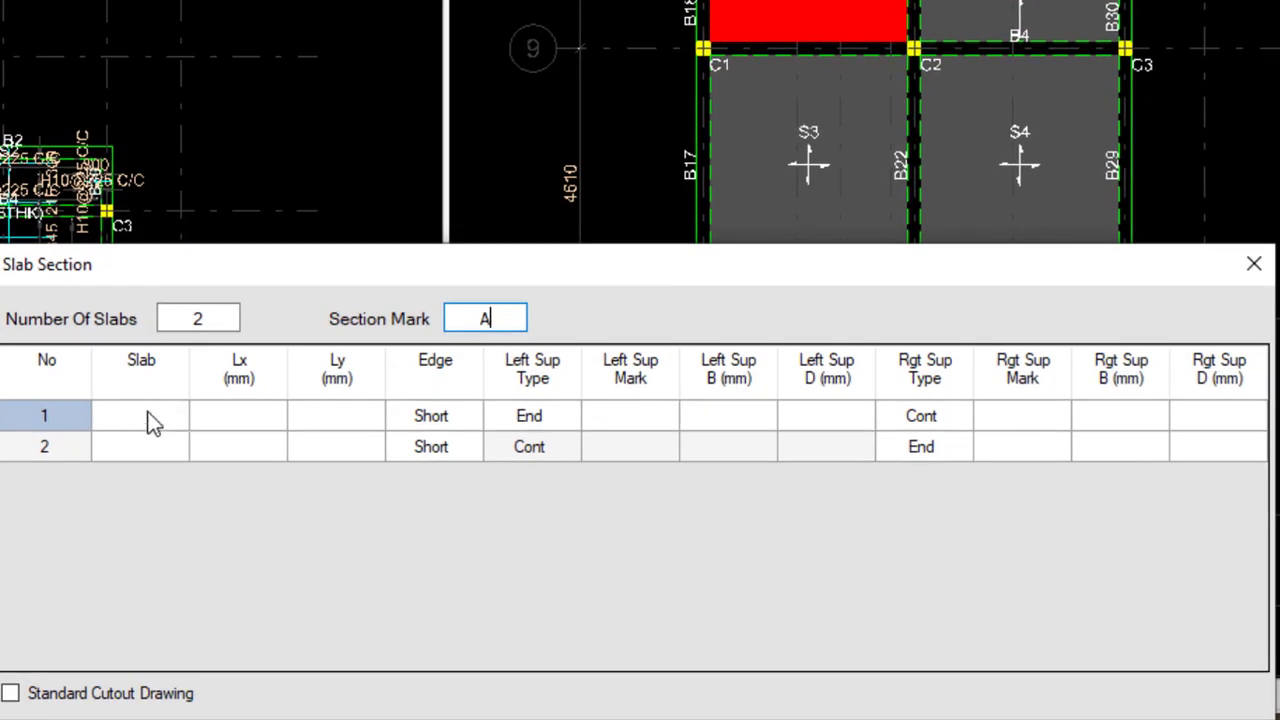
Assign slab S3 as the first slab of section A.
{"action": "left_click", "coordinate": [155, 428]}
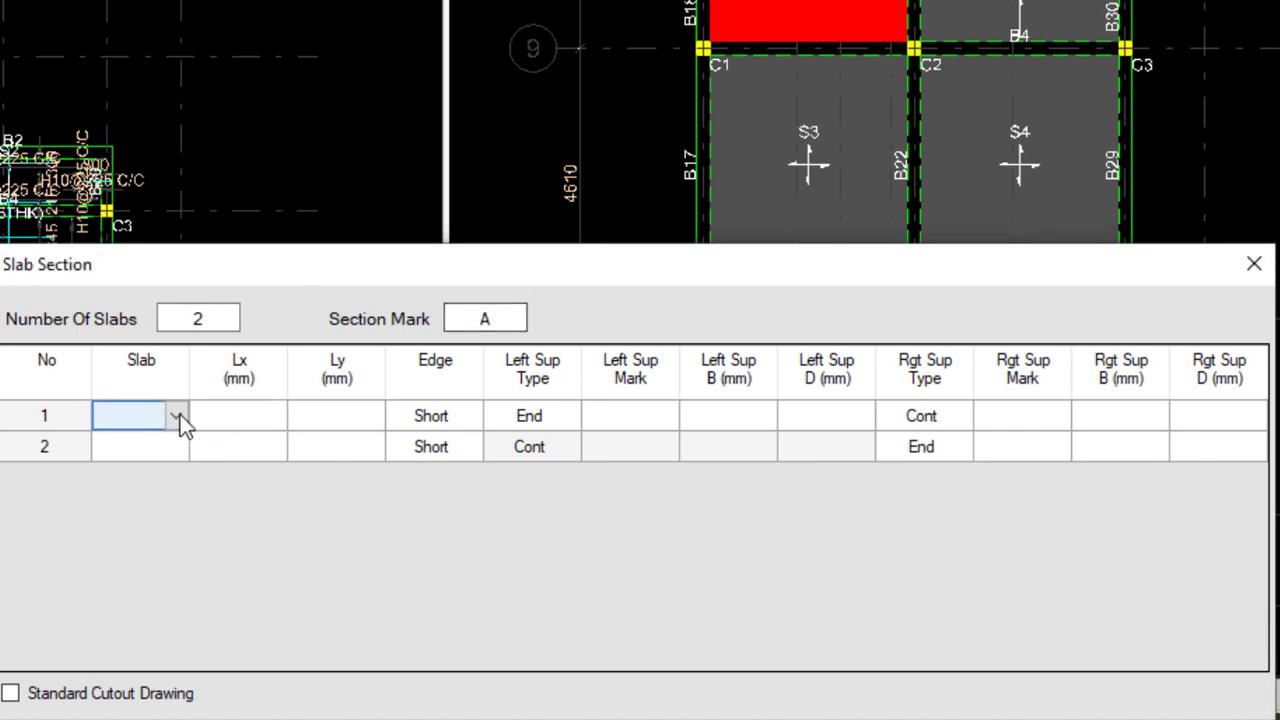
{"action": "left_click", "coordinate": [178, 416]}
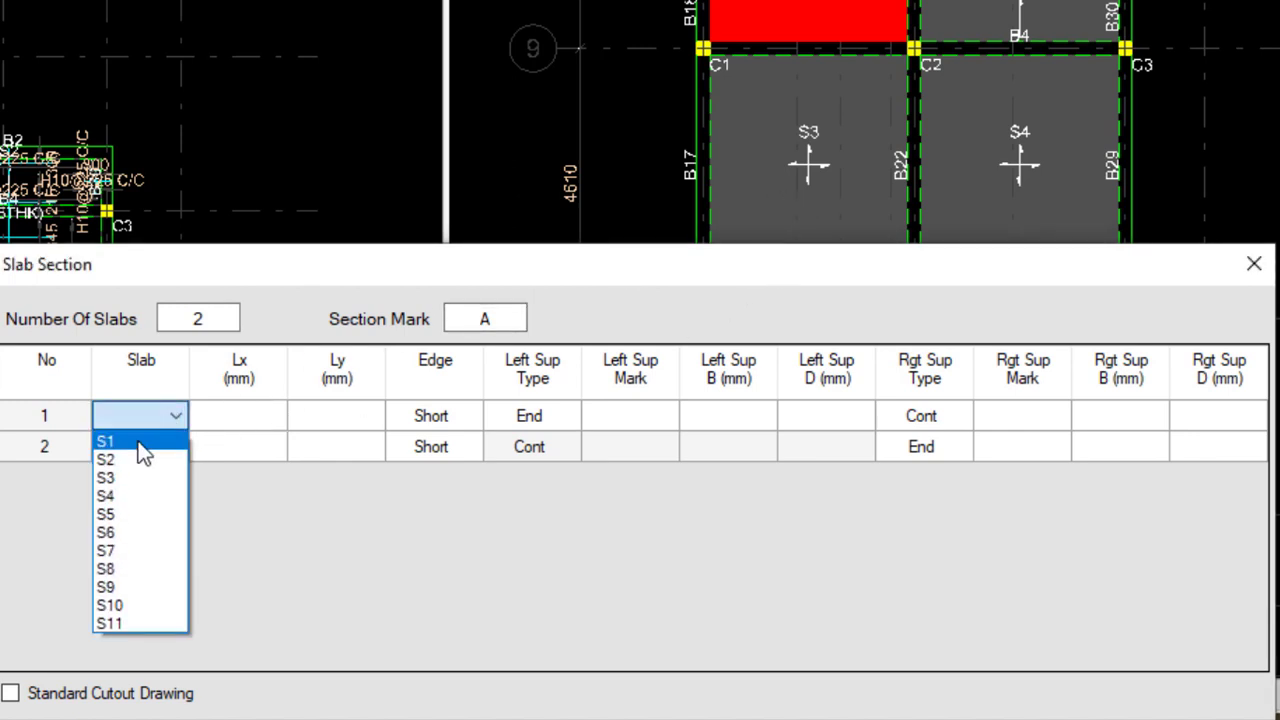
{"action": "left_click", "coordinate": [121, 477]}
{"action": "left_click", "coordinate": [251, 416]}
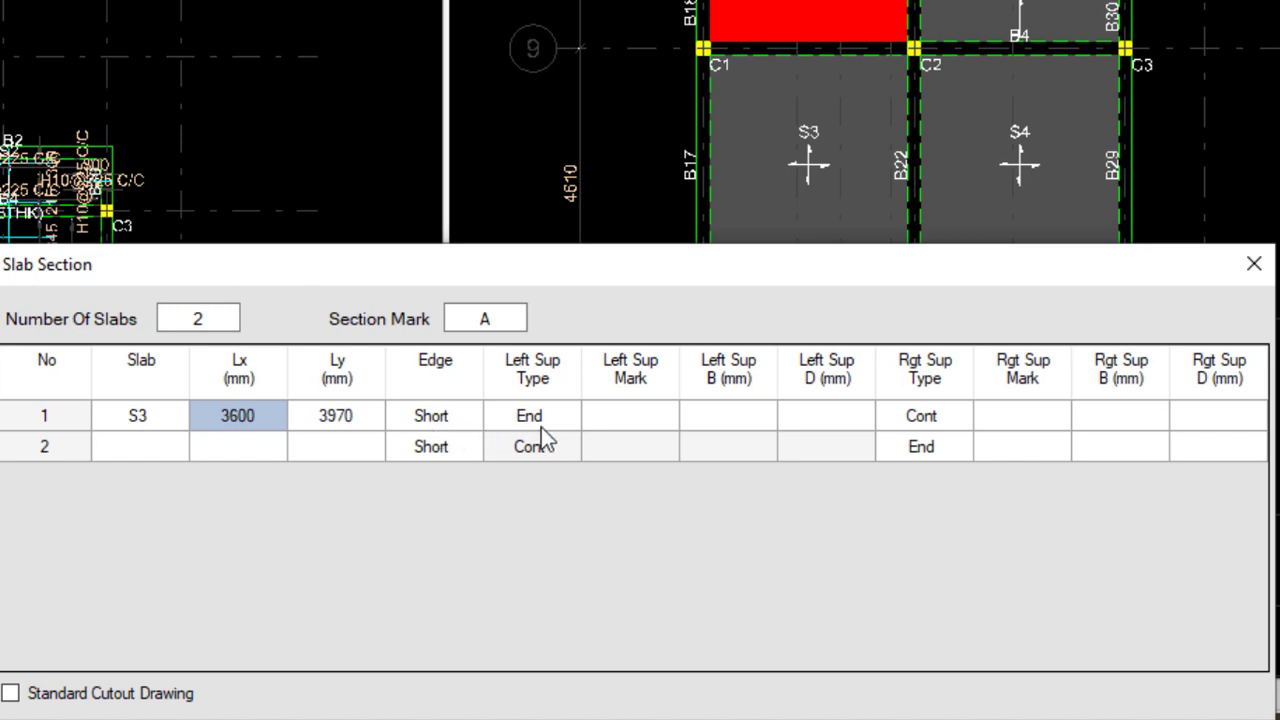
Define slab S3's left support as beam B17, 225 mm wide and 450 mm deep.
{"action": "left_click", "coordinate": [638, 410]}
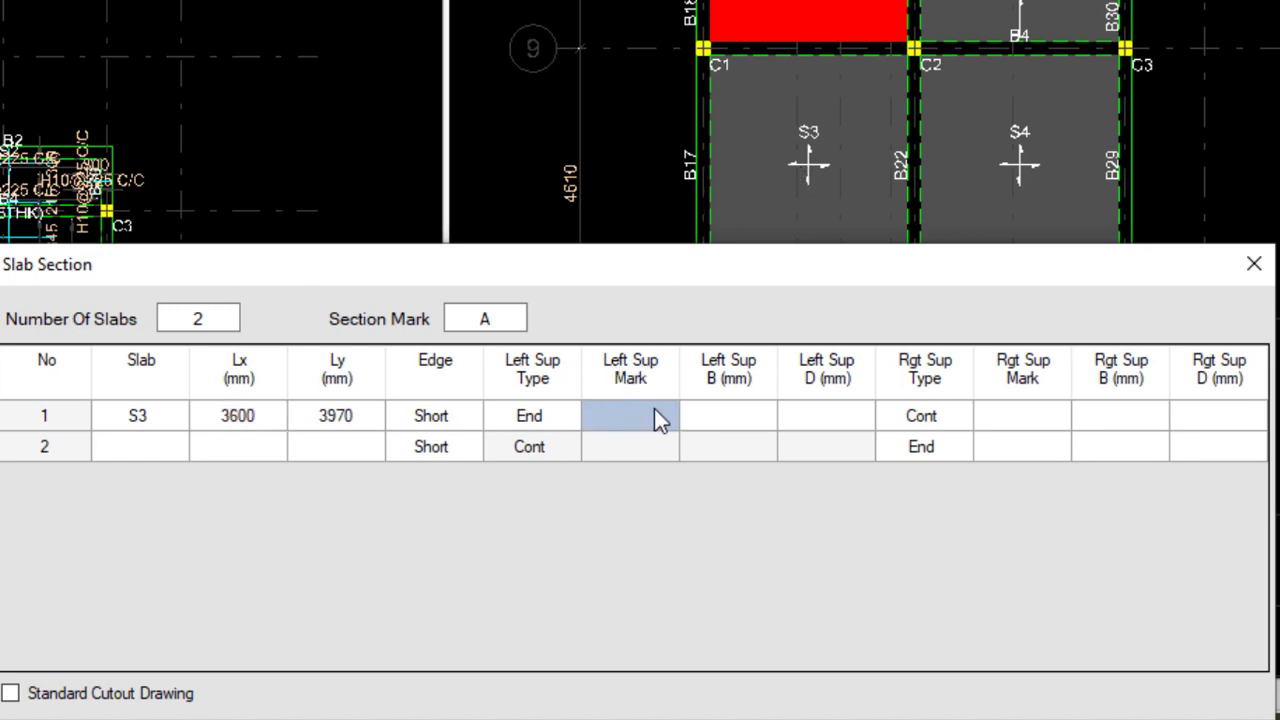
{"action": "left_click", "coordinate": [653, 410]}
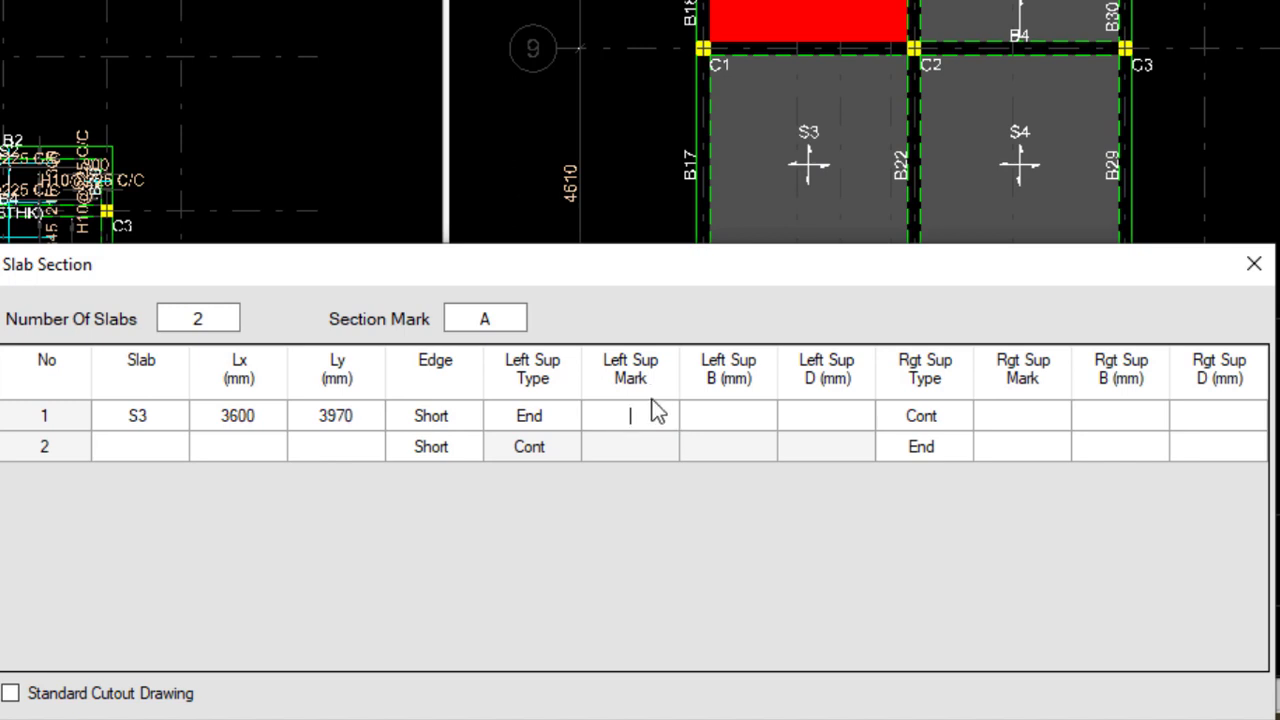
{"action": "type", "text": "B17"}
{"action": "left_click", "coordinate": [728, 414]}
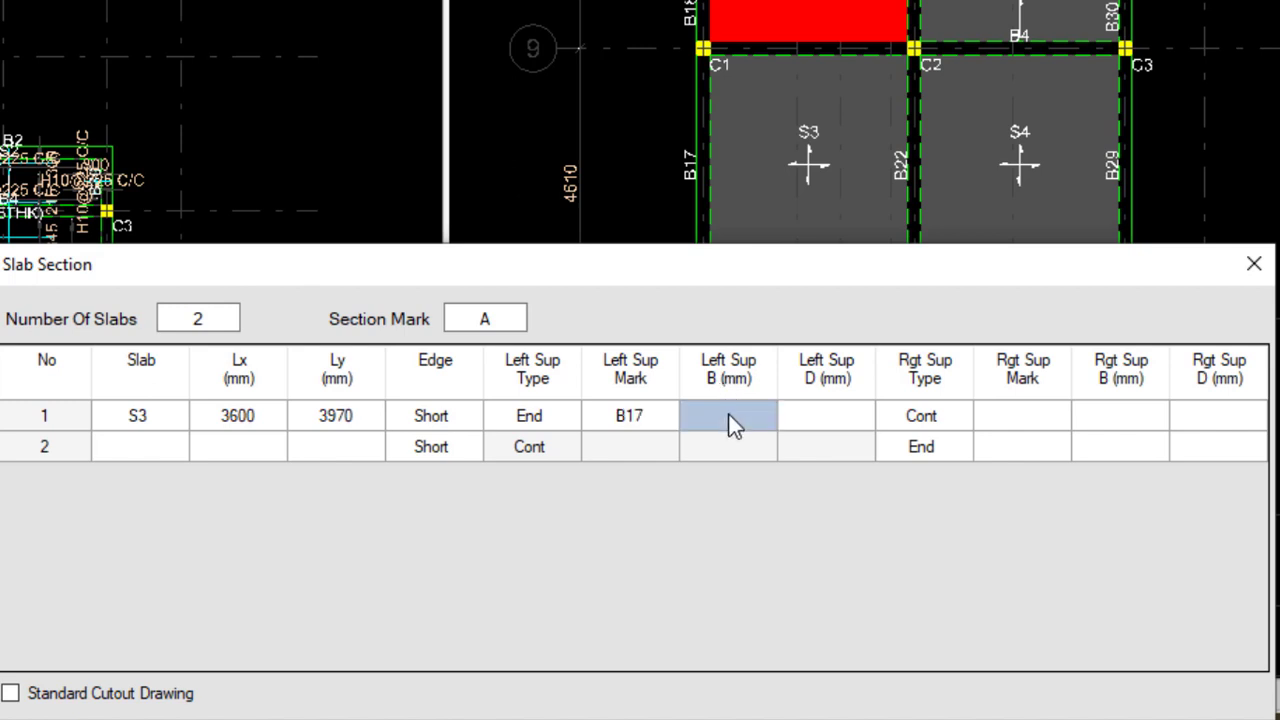
{"action": "type", "text": "225"}
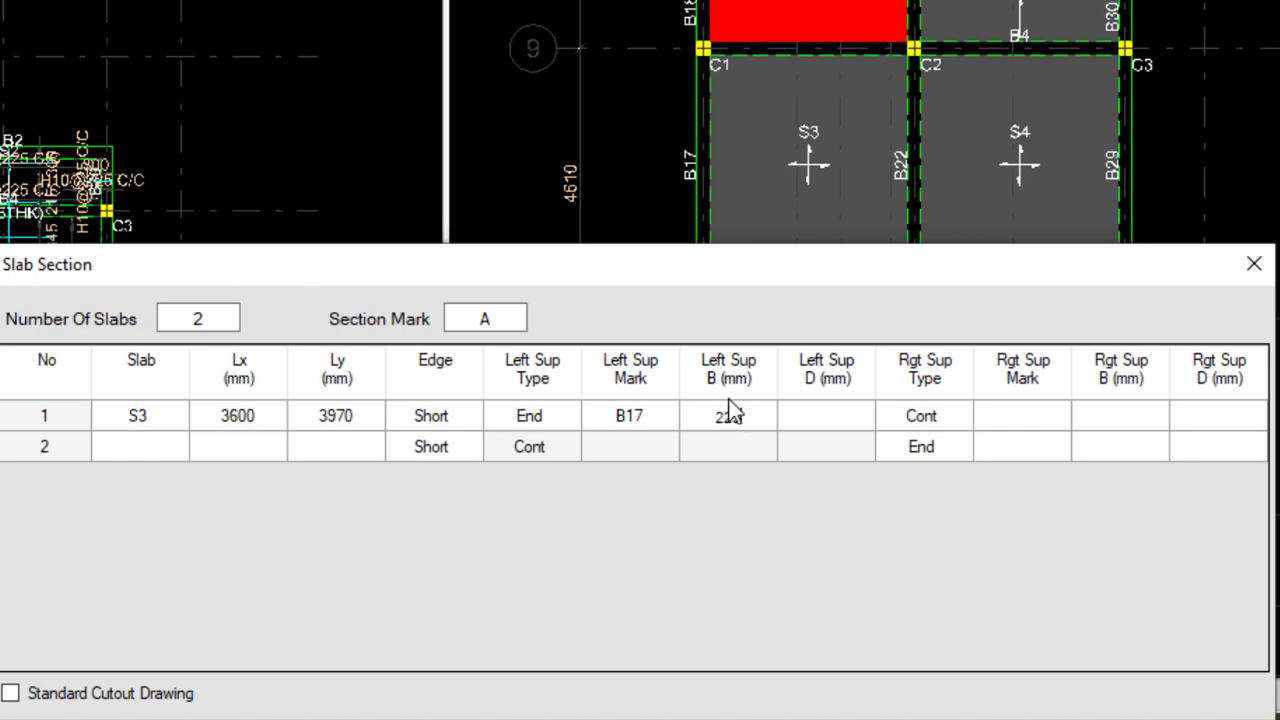
{"action": "left_click", "coordinate": [818, 418]}
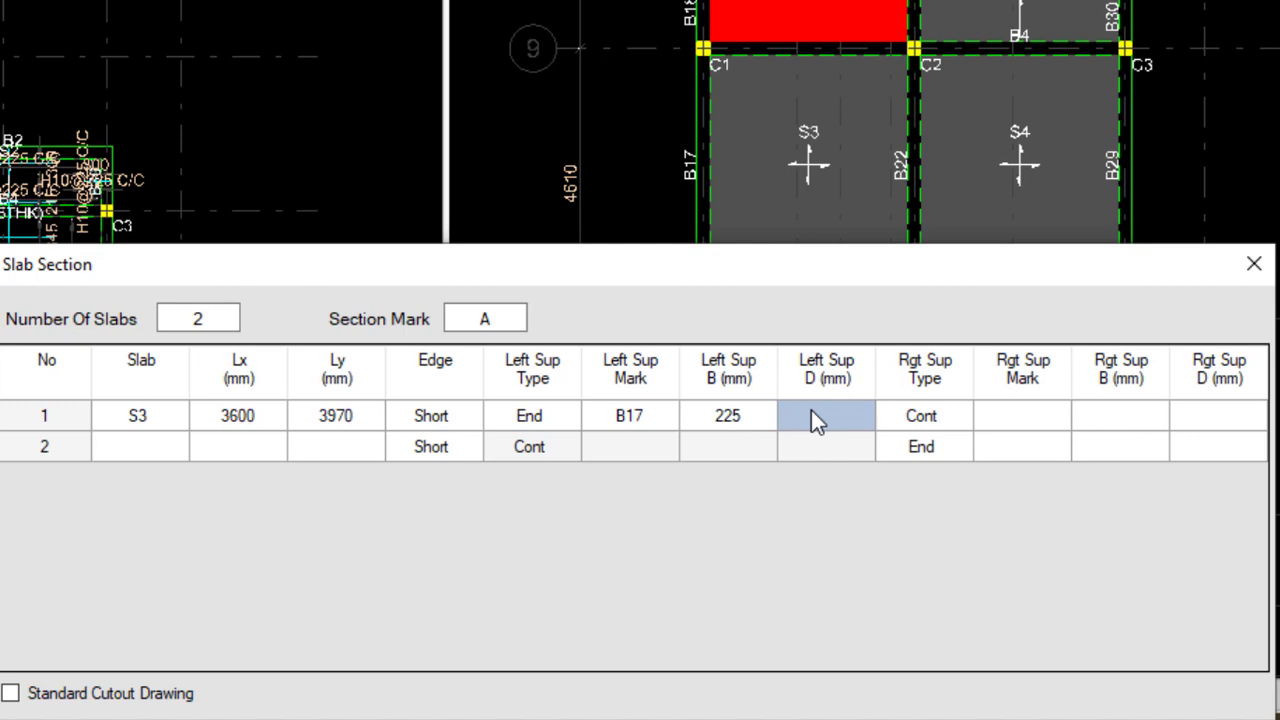
{"action": "type", "text": "450"}
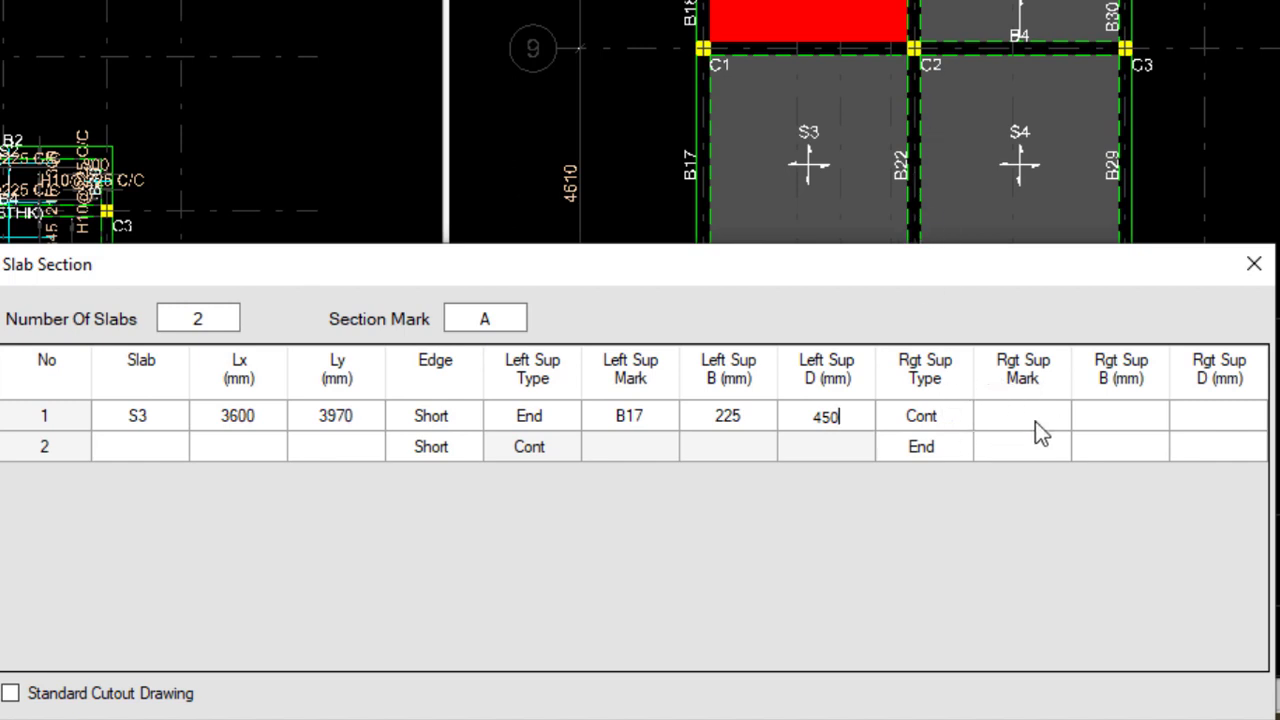
Define slab S3's right support as beam B22, 225 mm wide and 450 mm deep.
{"action": "left_click", "coordinate": [1000, 420]}
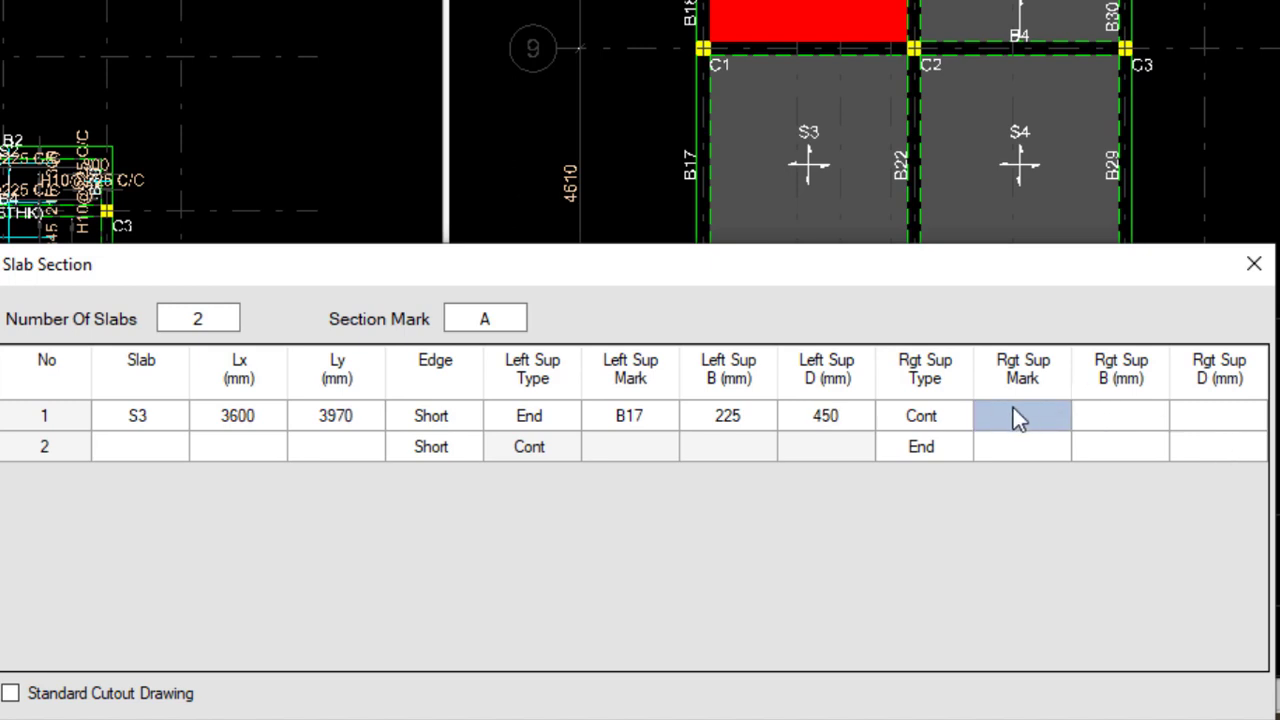
{"action": "type", "text": "B22"}
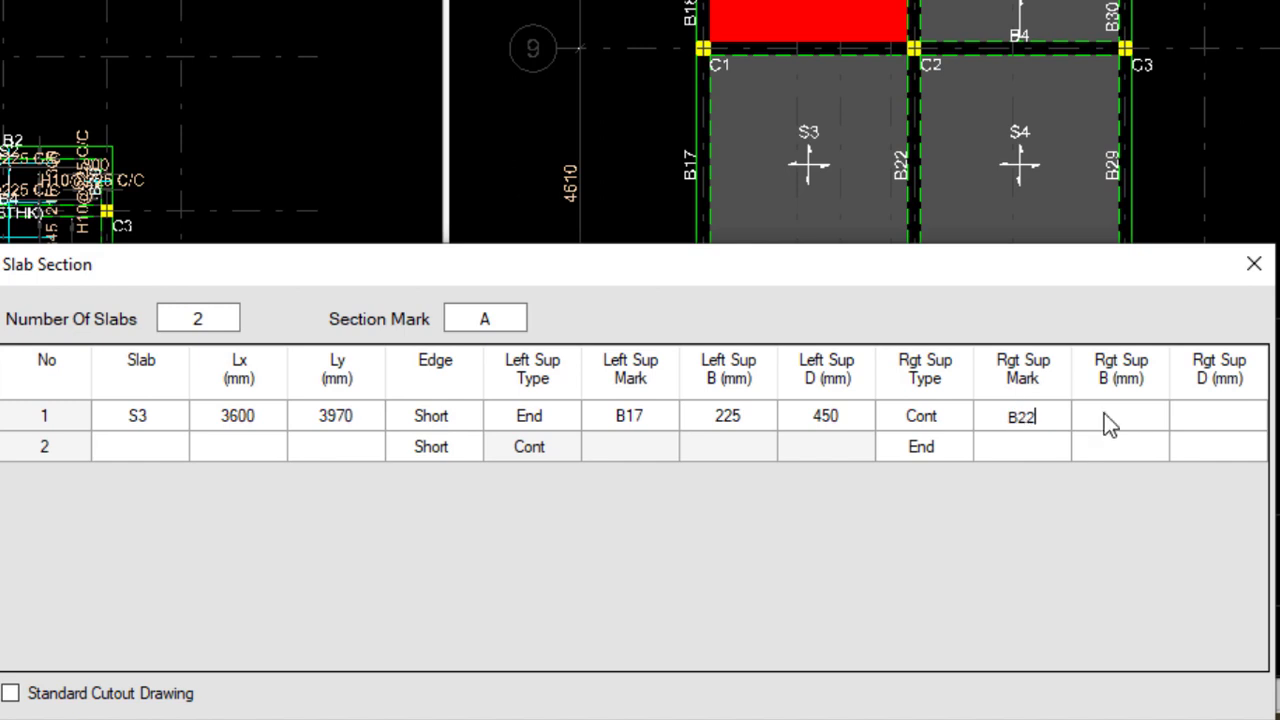
{"action": "left_click", "coordinate": [1113, 421]}
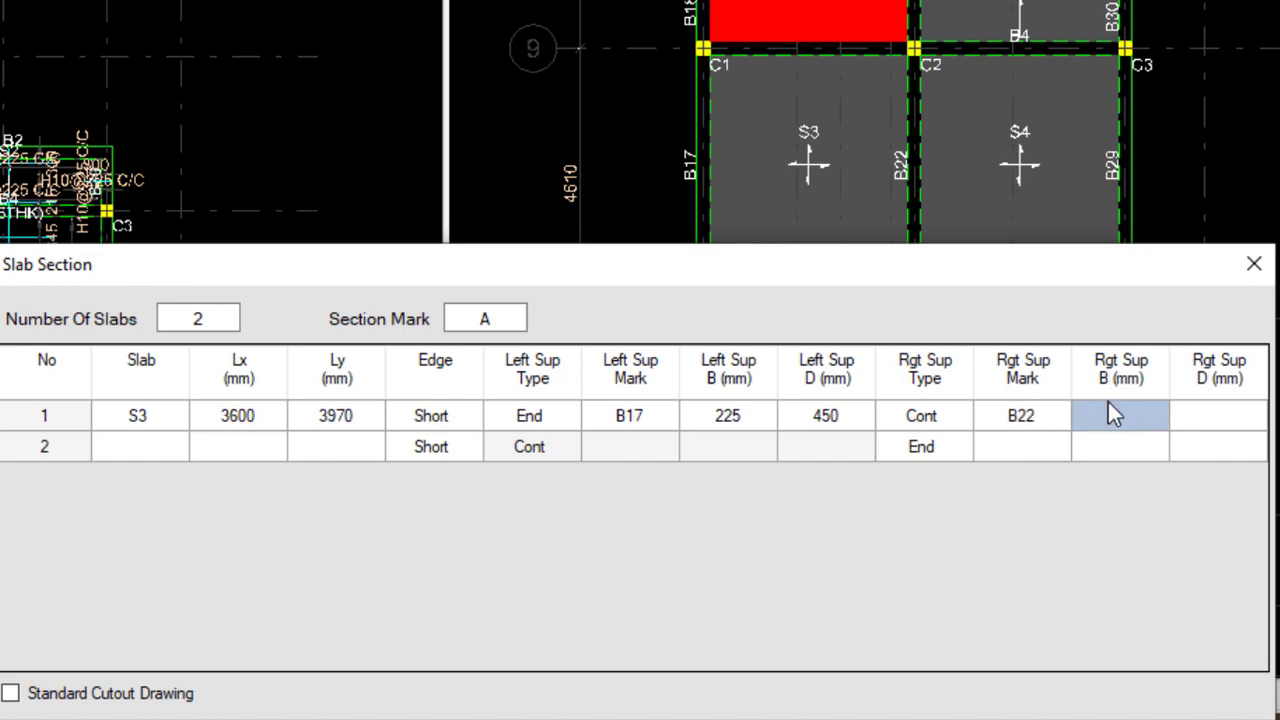
{"action": "type", "text": "225"}
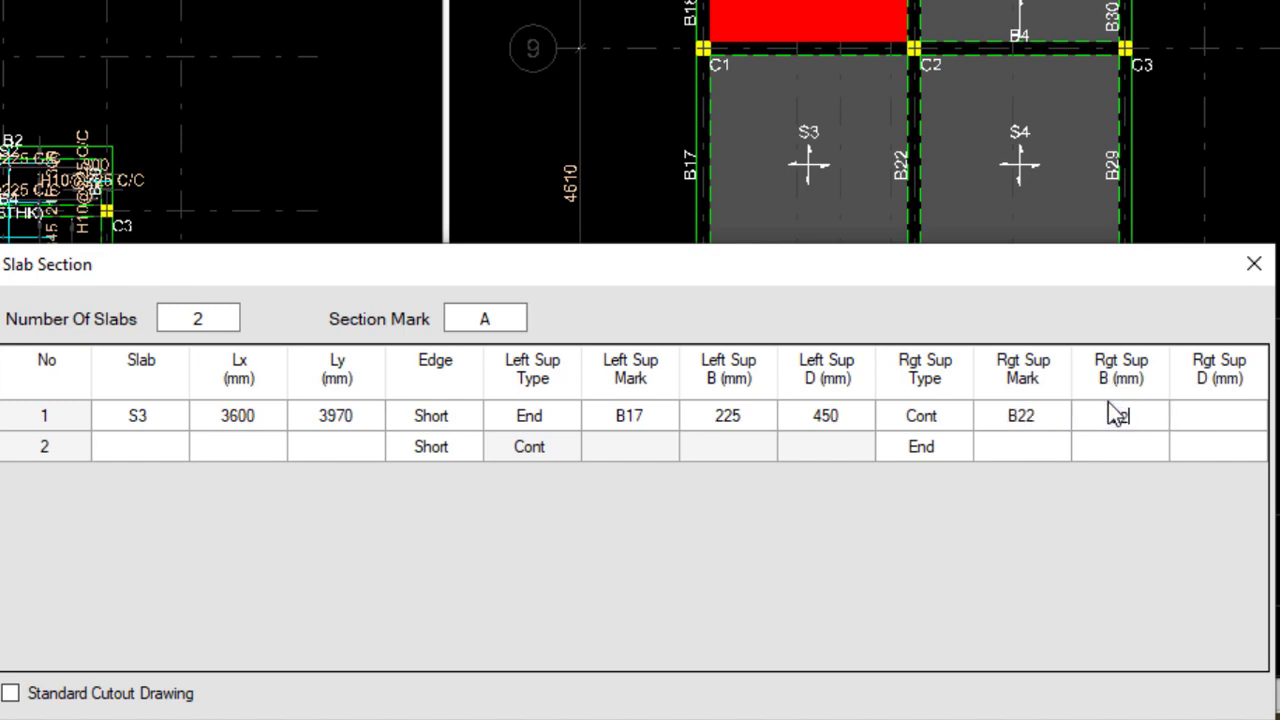
{"action": "left_click", "coordinate": [1195, 421]}
{"action": "type", "text": "450"}
{"action": "key", "text": "Return"}
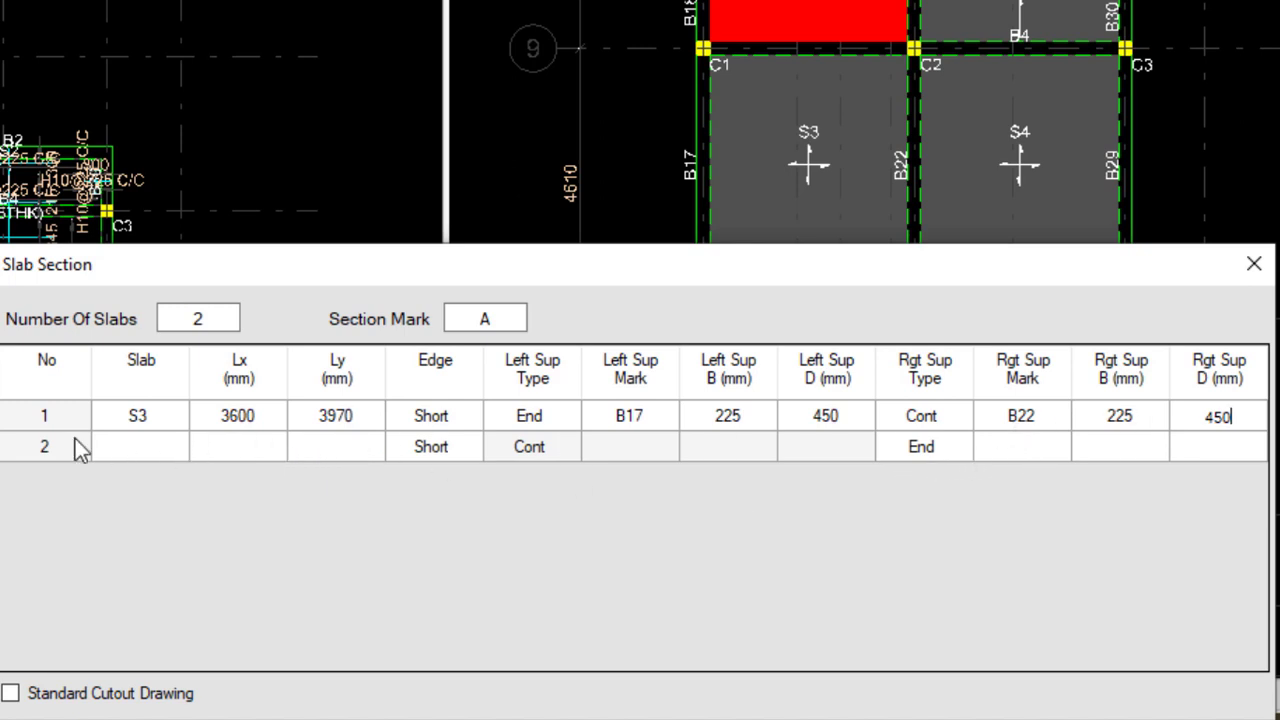
Assign slab S4 as the second slab of section A.
{"action": "left_click", "coordinate": [176, 454]}
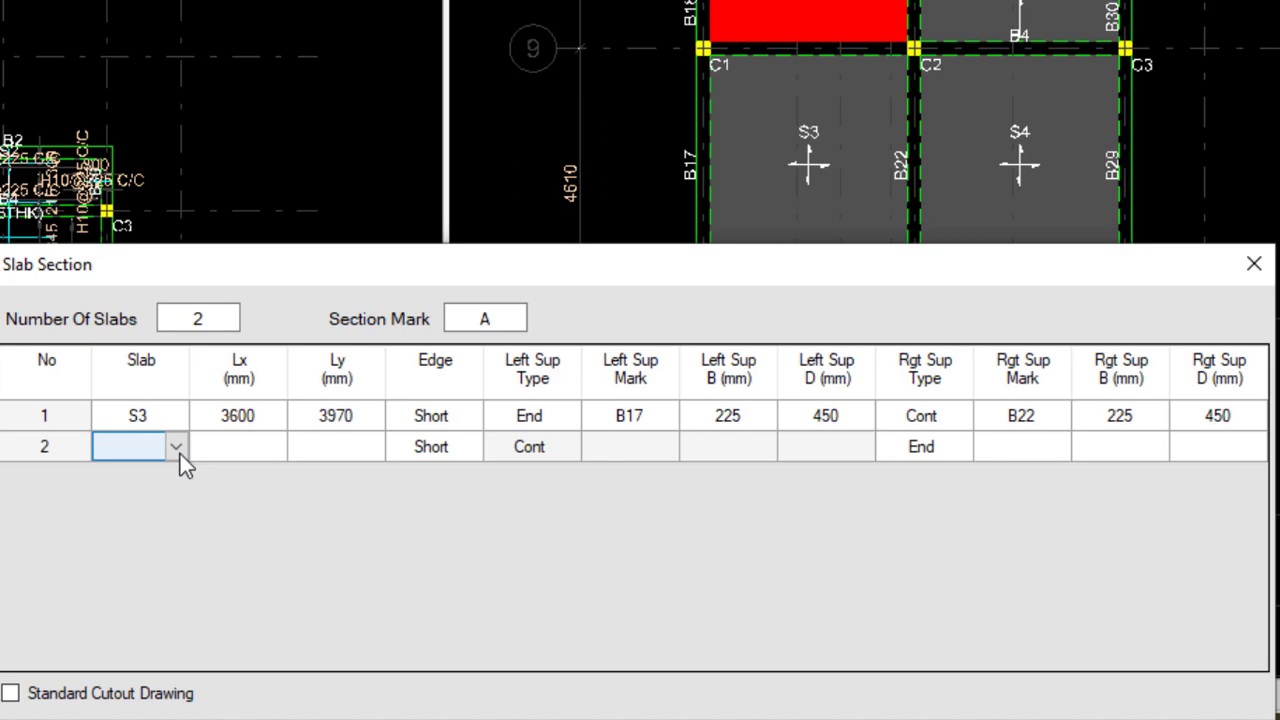
{"action": "left_click", "coordinate": [176, 448]}
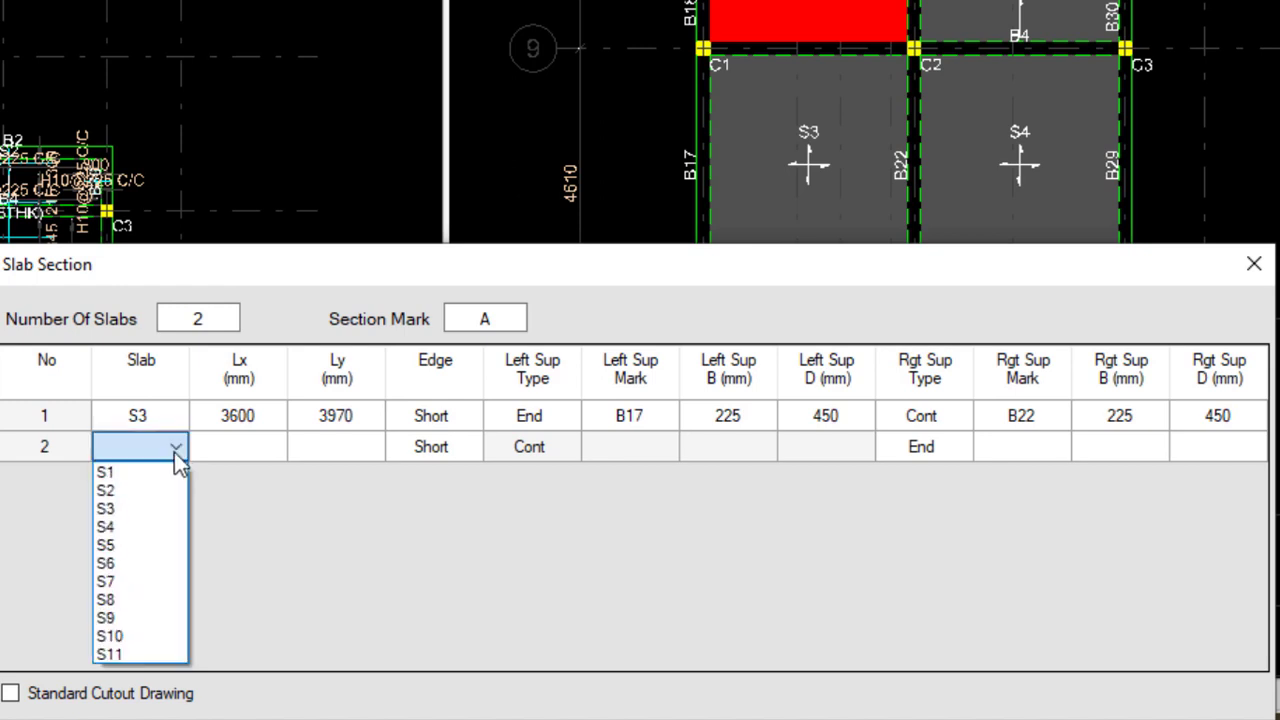
{"action": "left_click", "coordinate": [106, 527]}
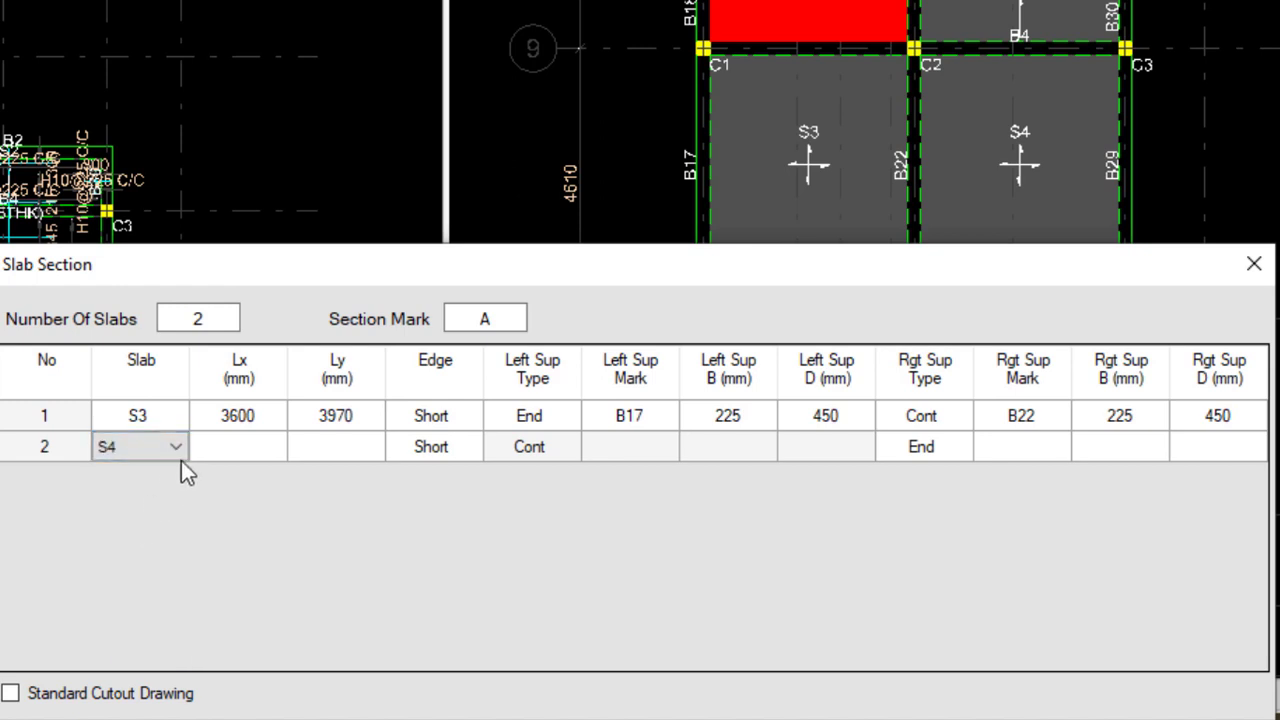
{"action": "left_click", "coordinate": [226, 444]}
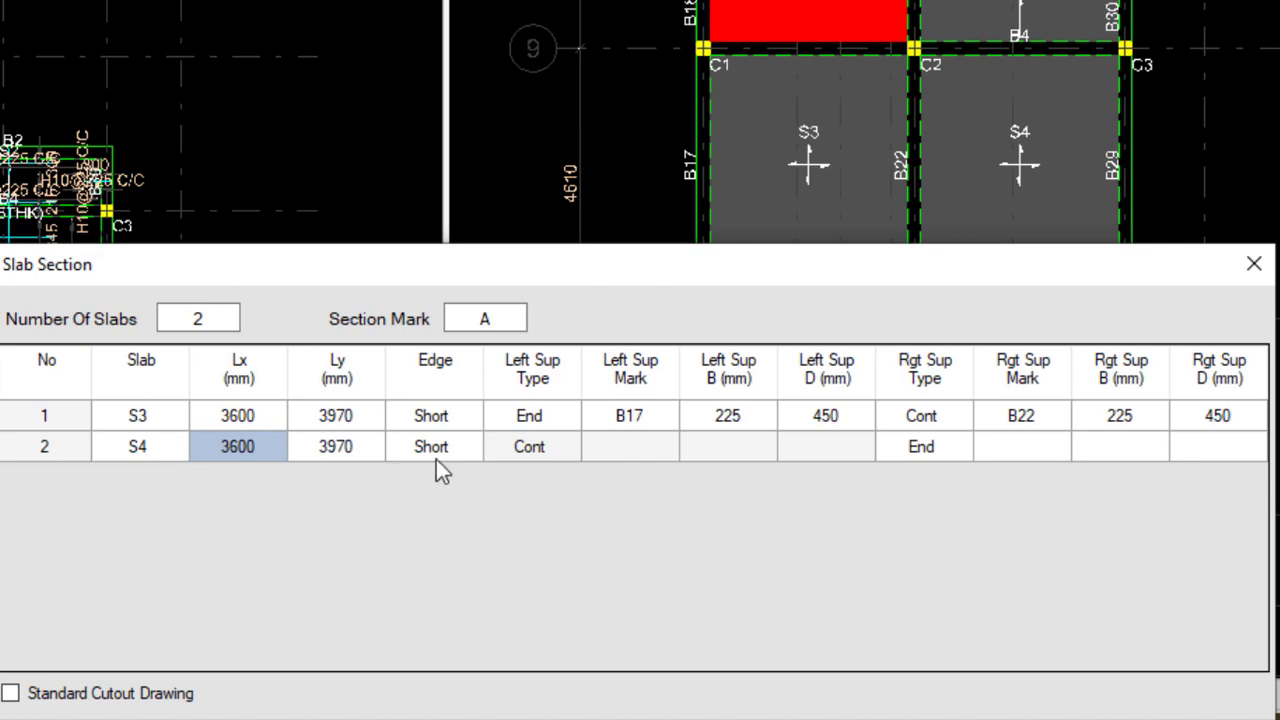
Copy slab S3's right support data (B22, 225, 450) into slab S4's left support.
{"action": "left_click", "coordinate": [643, 452]}
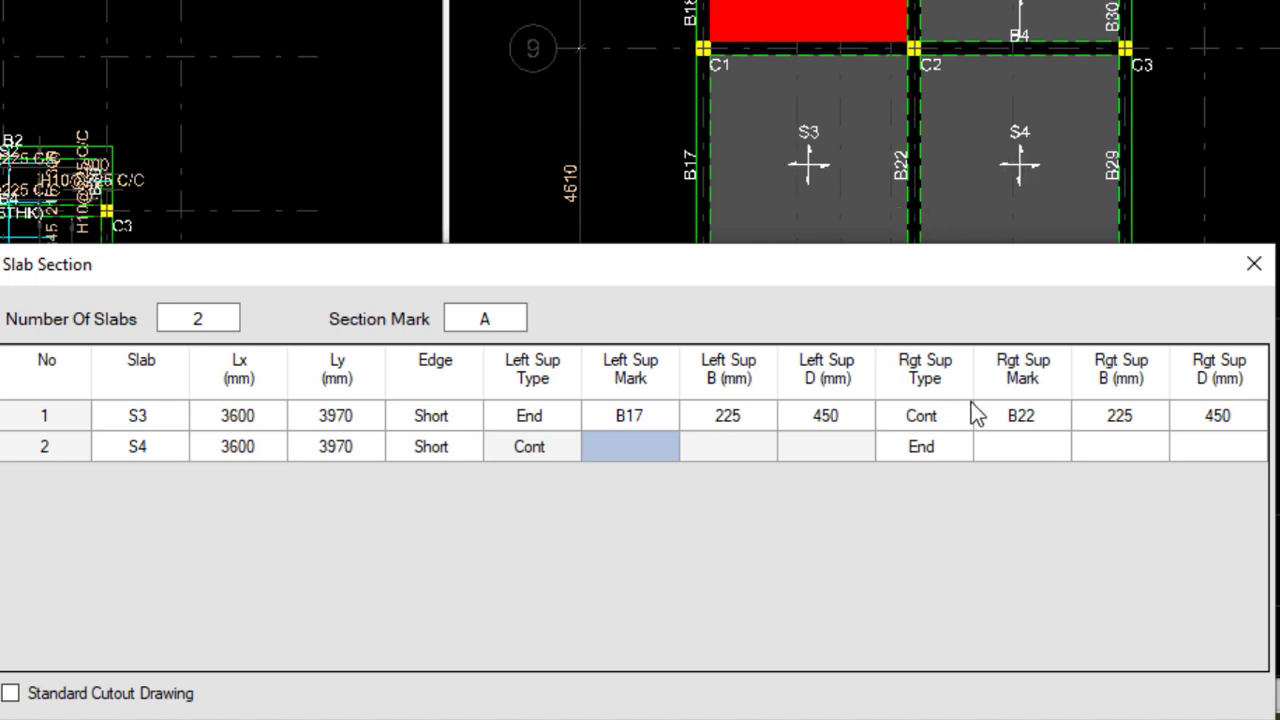
{"action": "left_click", "coordinate": [1004, 418]}
{"action": "left_click_drag", "start_coordinate": [1008, 424], "coordinate": [1190, 428]}
{"action": "key", "text": "ctrl+c"}
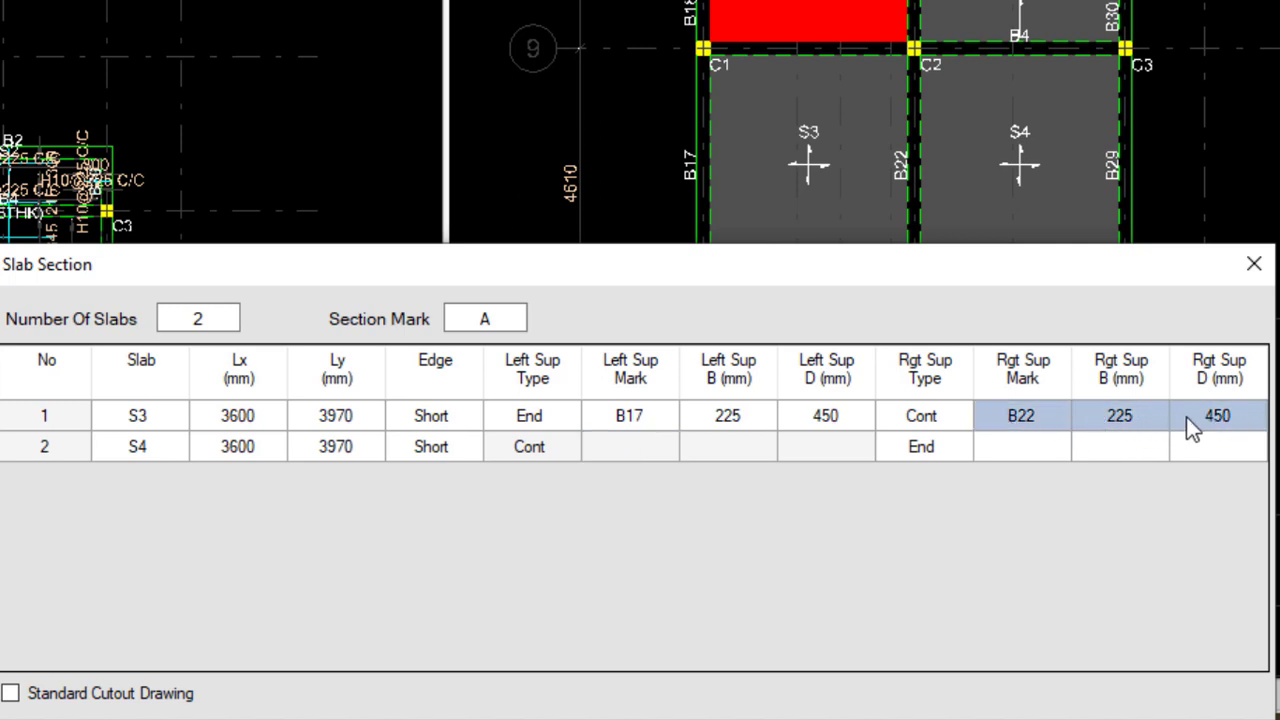
{"action": "left_click", "coordinate": [613, 440]}
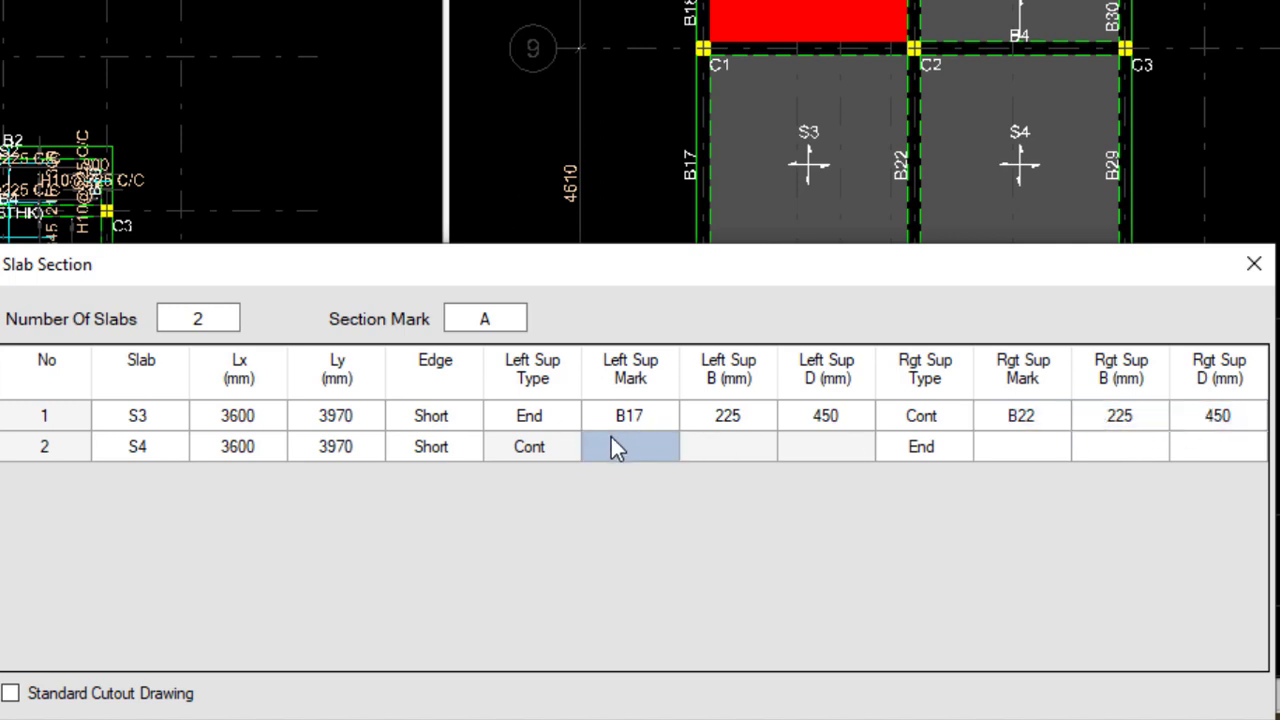
{"action": "key", "text": "ctrl+v"}
Define slab S4's right support as beam B29, reusing the 225 mm width and 450 mm depth of slab S3's right support.
{"action": "left_click", "coordinate": [1020, 446]}
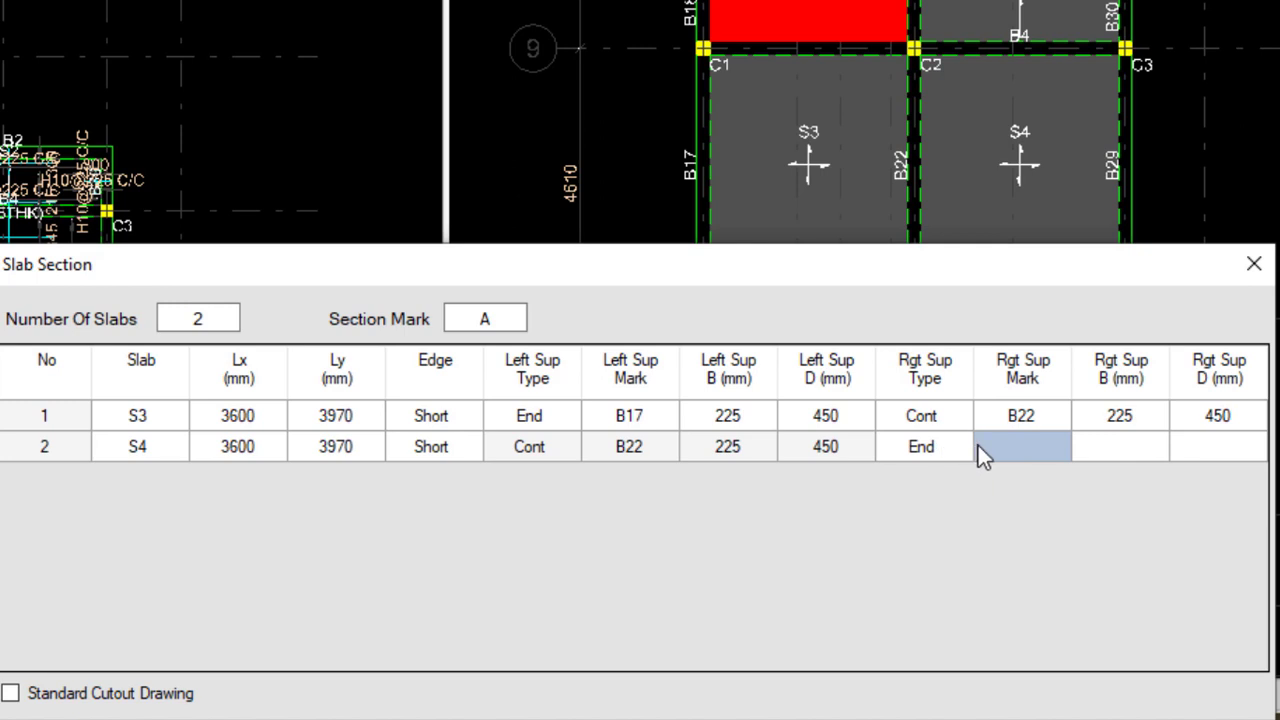
{"action": "type", "text": "B2"}
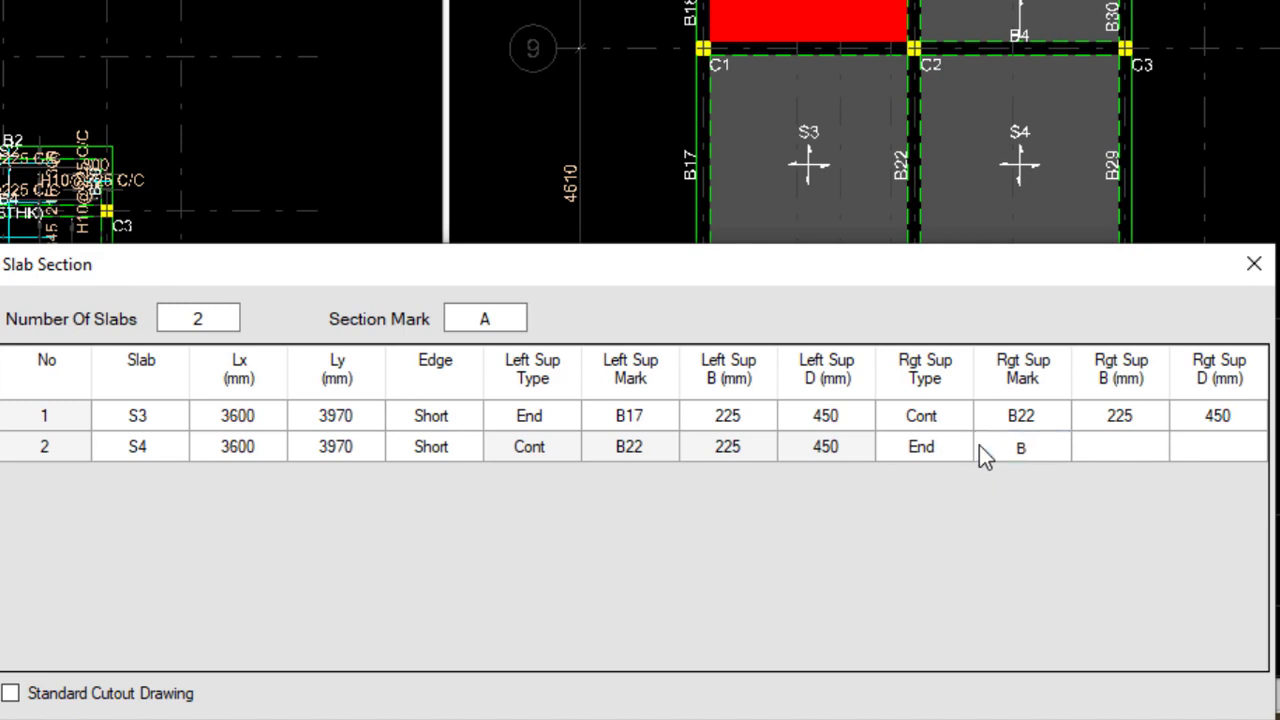
{"action": "type", "text": "9"}
{"action": "left_click", "coordinate": [1128, 452]}
{"action": "left_click_drag", "start_coordinate": [1135, 418], "coordinate": [1200, 420]}
{"action": "key", "text": "ctrl+c"}
{"action": "left_click_drag", "start_coordinate": [1135, 446], "coordinate": [1195, 452]}
{"action": "key", "text": "ctrl+v"}
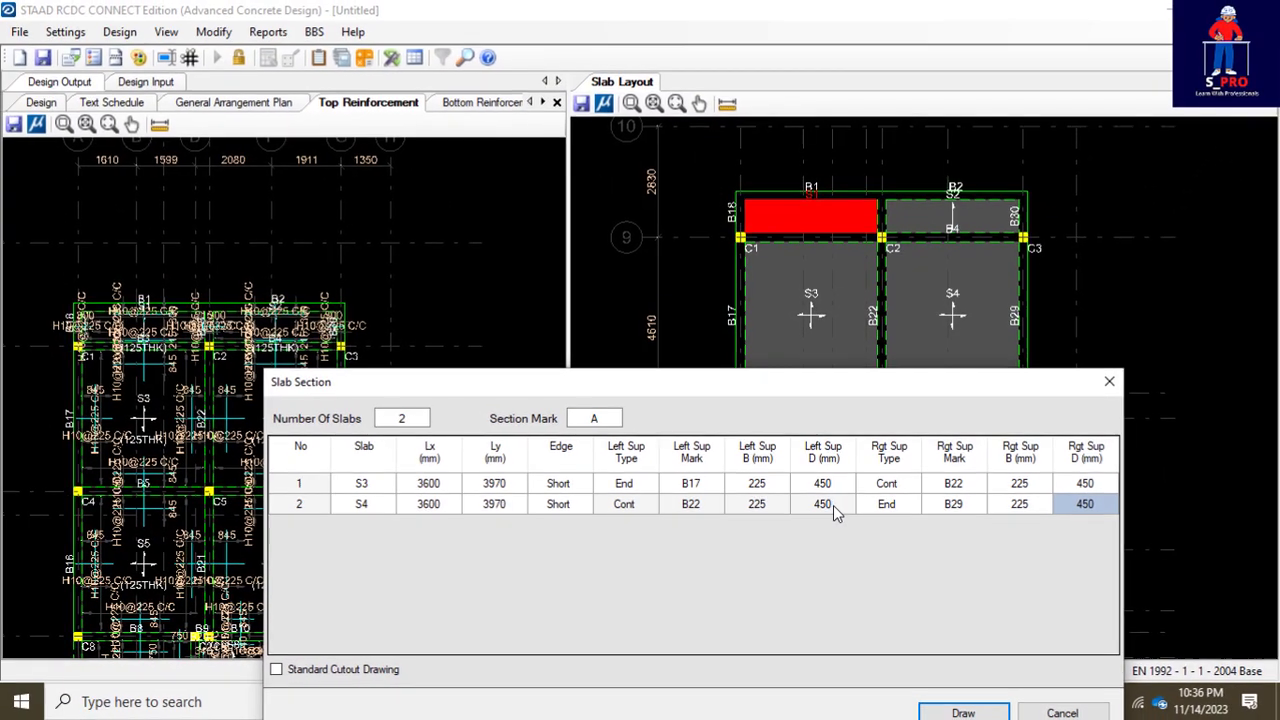
{"action": "left_click_drag", "start_coordinate": [737, 394], "coordinate": [711, 134]}
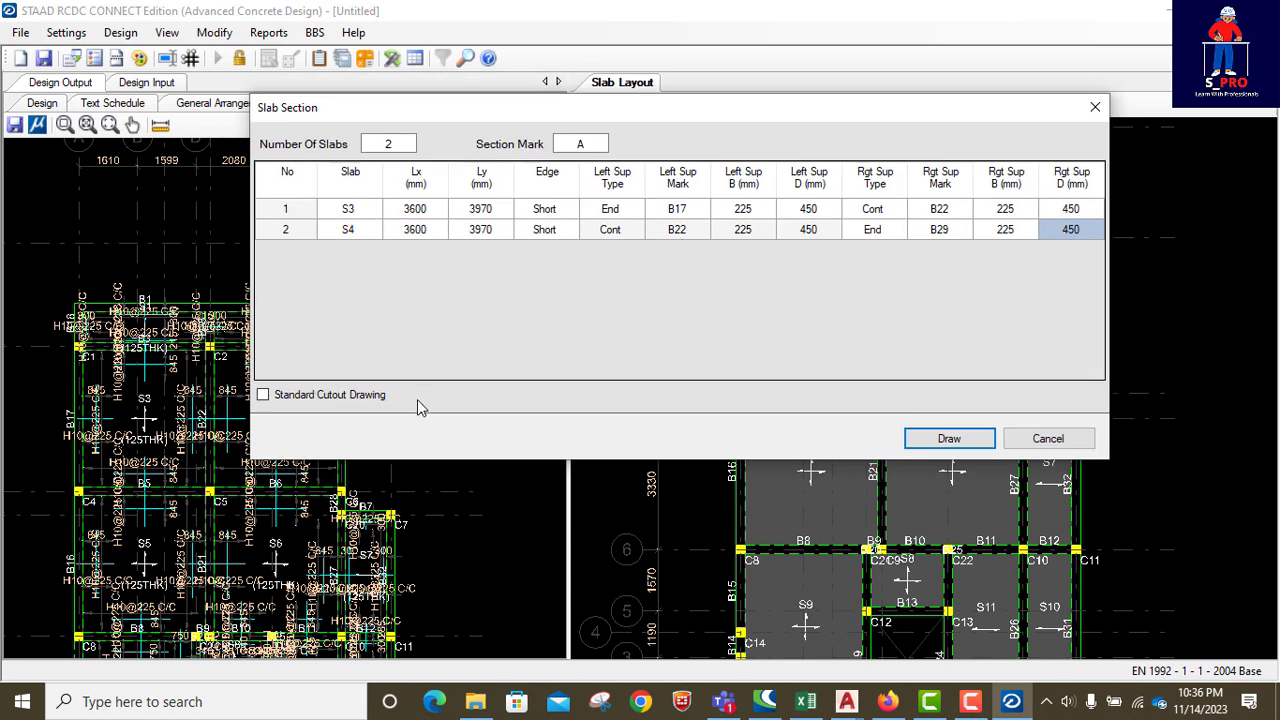
Enable standard cutout drawing, draw section A through slabs S3 and S4, and widen the section drawing's view.
{"action": "left_click", "coordinate": [263, 395]}
{"action": "left_click", "coordinate": [949, 438]}
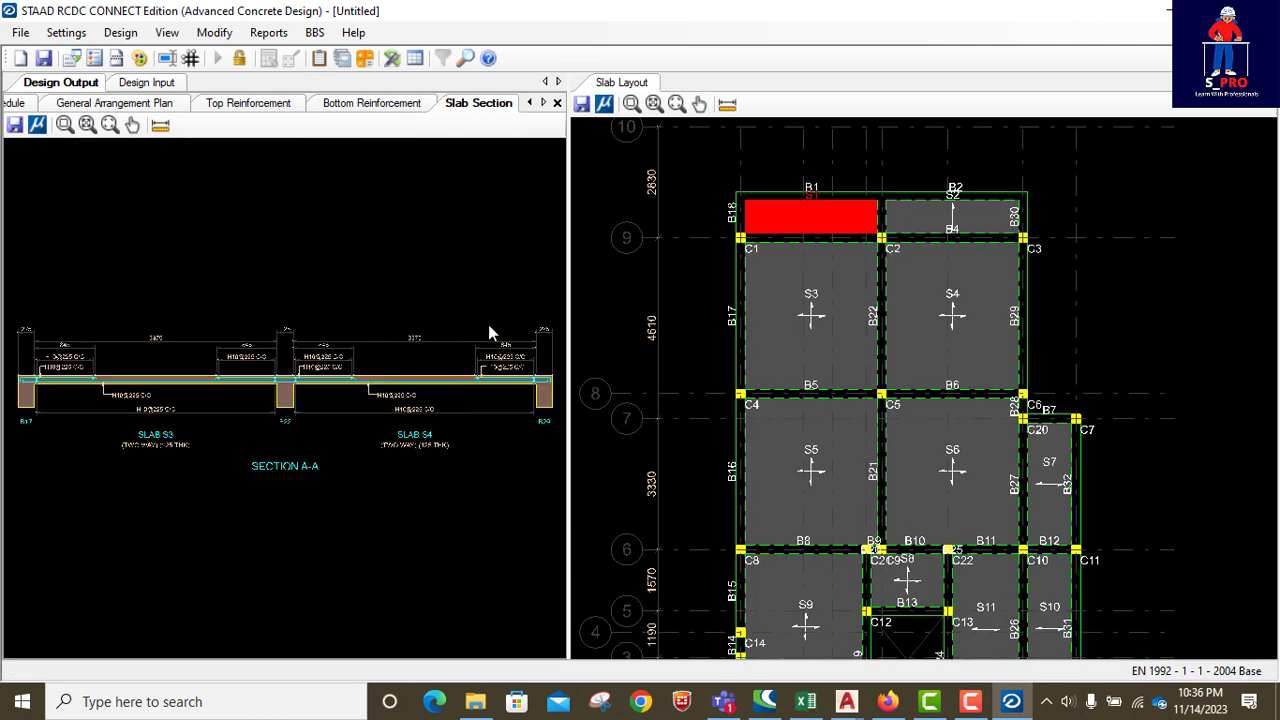
{"action": "left_click_drag", "start_coordinate": [569, 206], "coordinate": [721, 222]}
Examine section A-A across slabs S3 and S4, including the reinforcement at end beams B17 and B29.
{"action": "scroll", "coordinate": [40, 388], "scroll_direction": "up", "scroll_amount": 5}
{"action": "scroll", "coordinate": [201, 411], "scroll_direction": "down", "scroll_amount": 5}
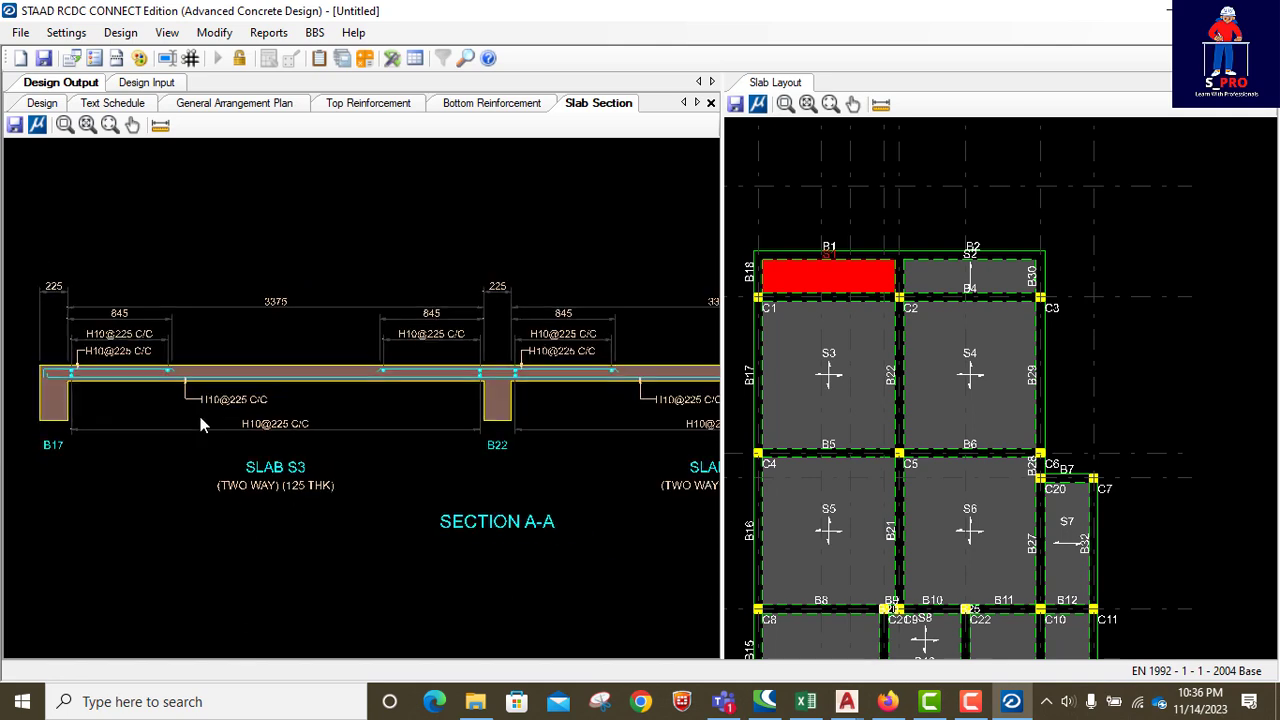
{"action": "scroll", "coordinate": [451, 405], "scroll_direction": "down", "scroll_amount": 2}
{"action": "scroll", "coordinate": [634, 400], "scroll_direction": "up", "scroll_amount": 7}
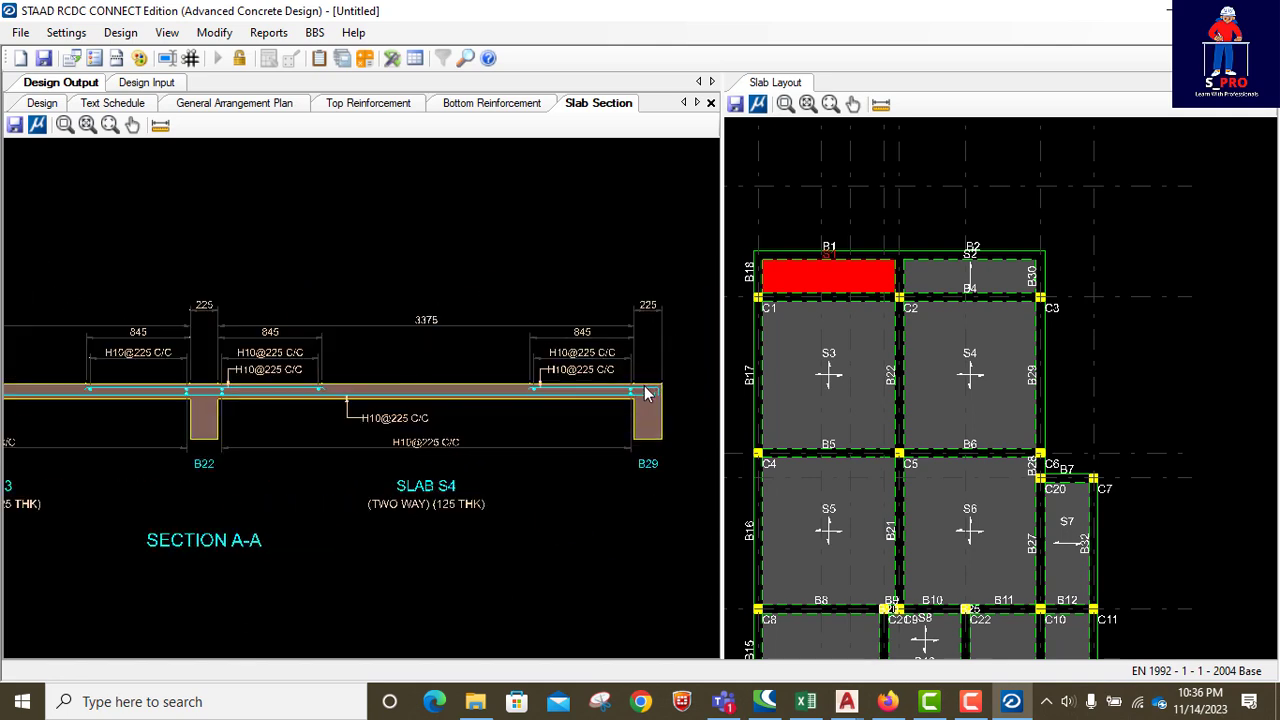
{"action": "scroll", "coordinate": [646, 398], "scroll_direction": "down", "scroll_amount": 5}
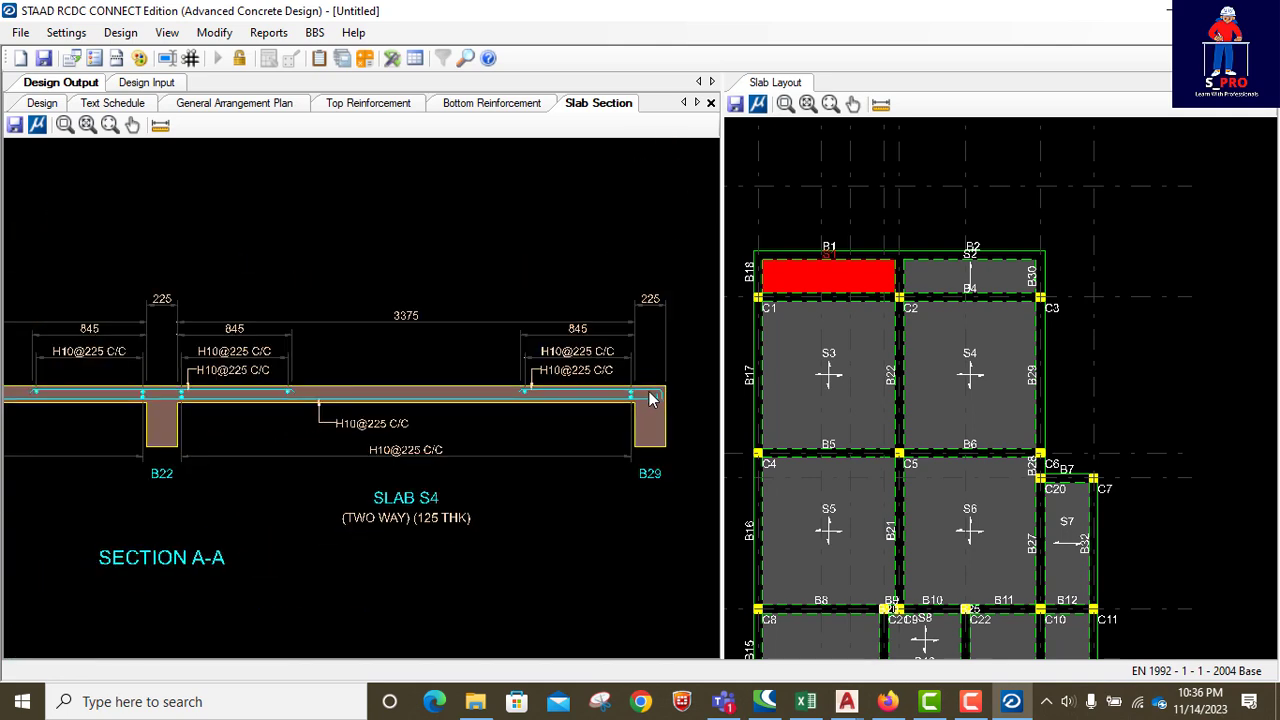
{"action": "scroll", "coordinate": [646, 398], "scroll_direction": "down", "scroll_amount": 3}
{"action": "scroll", "coordinate": [74, 387], "scroll_direction": "up", "scroll_amount": 5}
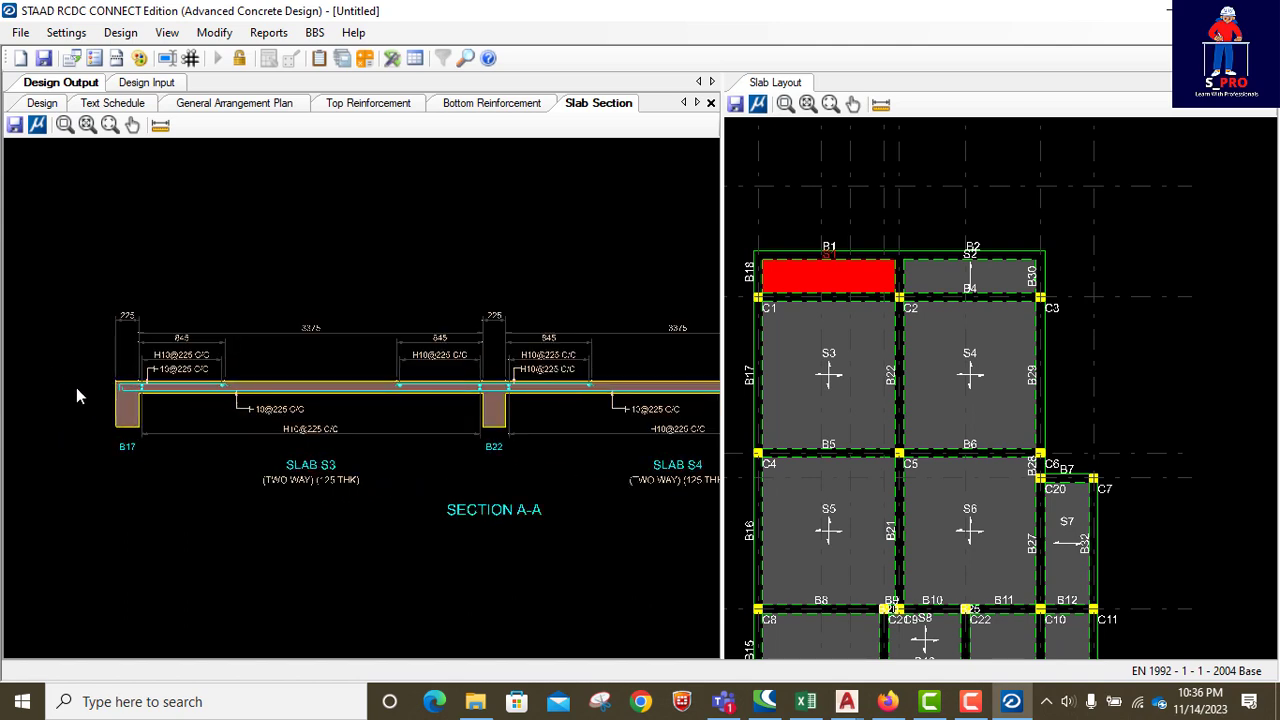
{"action": "scroll", "coordinate": [156, 380], "scroll_direction": "up", "scroll_amount": 3}
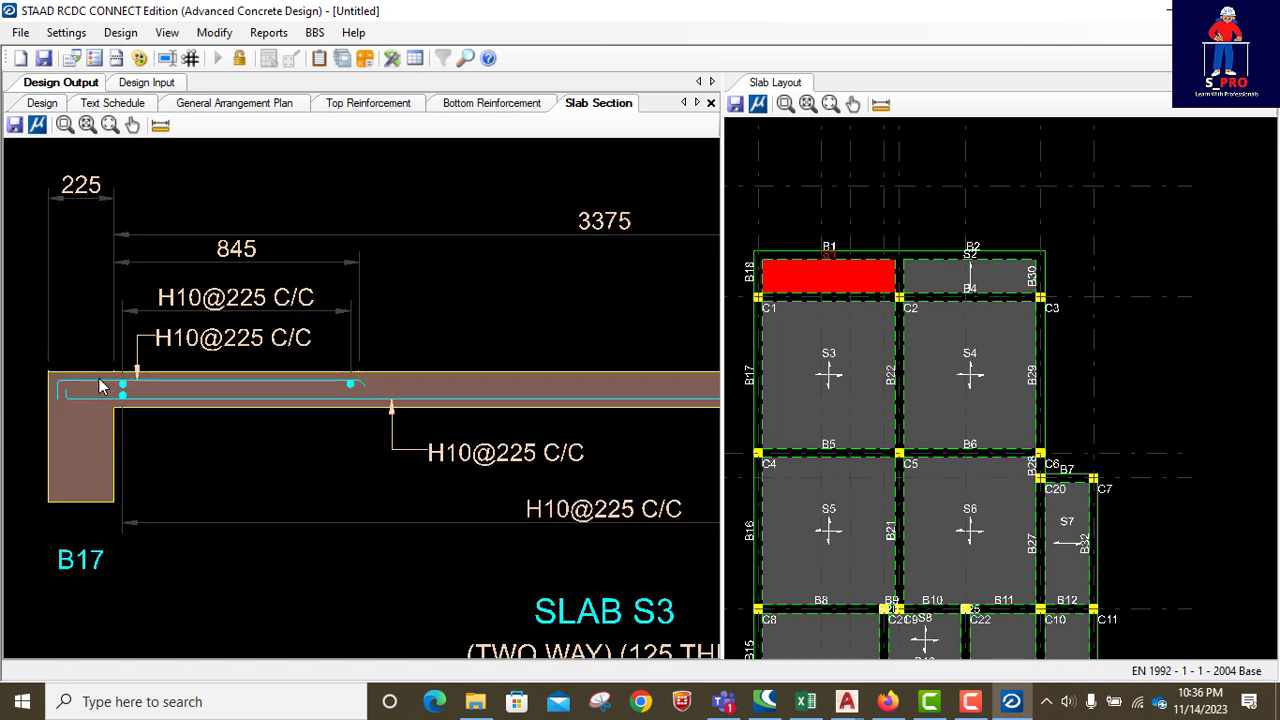
{"action": "scroll", "coordinate": [100, 387], "scroll_direction": "down", "scroll_amount": 6}
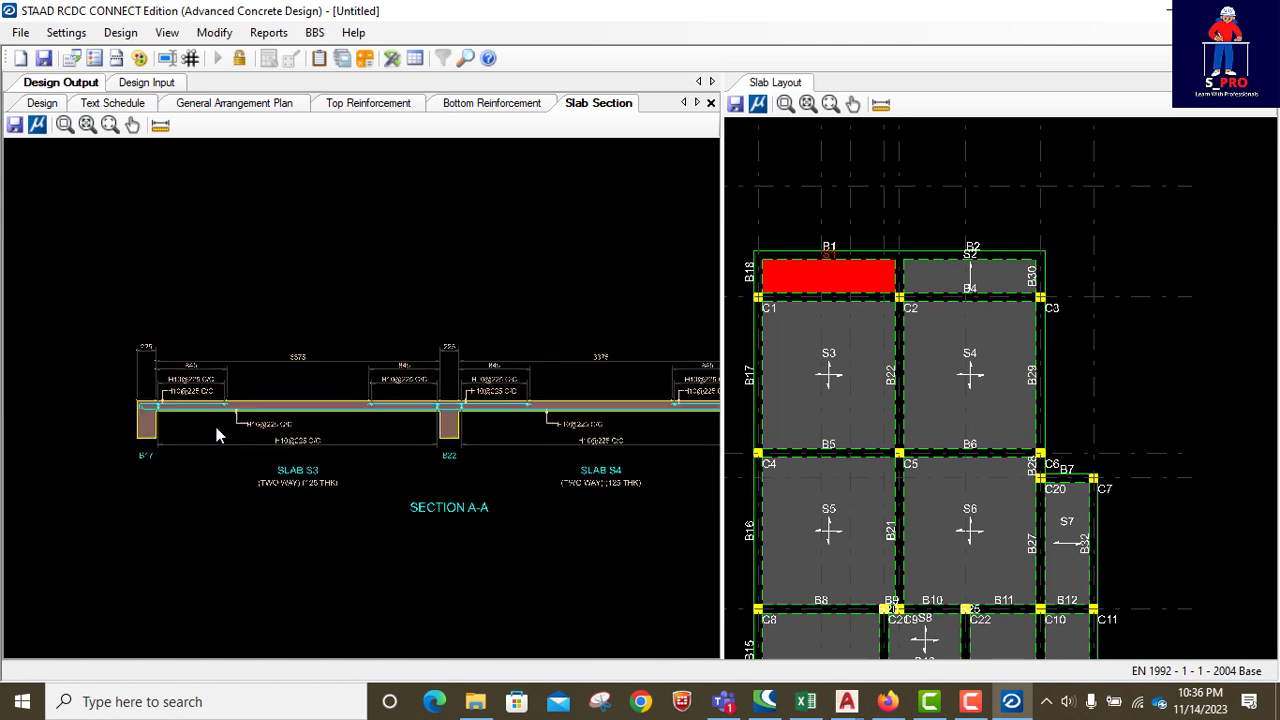
{"action": "scroll", "coordinate": [285, 414], "scroll_direction": "up", "scroll_amount": 3}
{"action": "scroll", "coordinate": [285, 414], "scroll_direction": "down", "scroll_amount": 4}
{"action": "scroll", "coordinate": [583, 432], "scroll_direction": "up", "scroll_amount": 2}
{"action": "scroll", "coordinate": [583, 432], "scroll_direction": "up", "scroll_amount": 3}
{"action": "scroll", "coordinate": [620, 420], "scroll_direction": "down", "scroll_amount": 4}
{"action": "scroll", "coordinate": [323, 434], "scroll_direction": "up", "scroll_amount": 2}
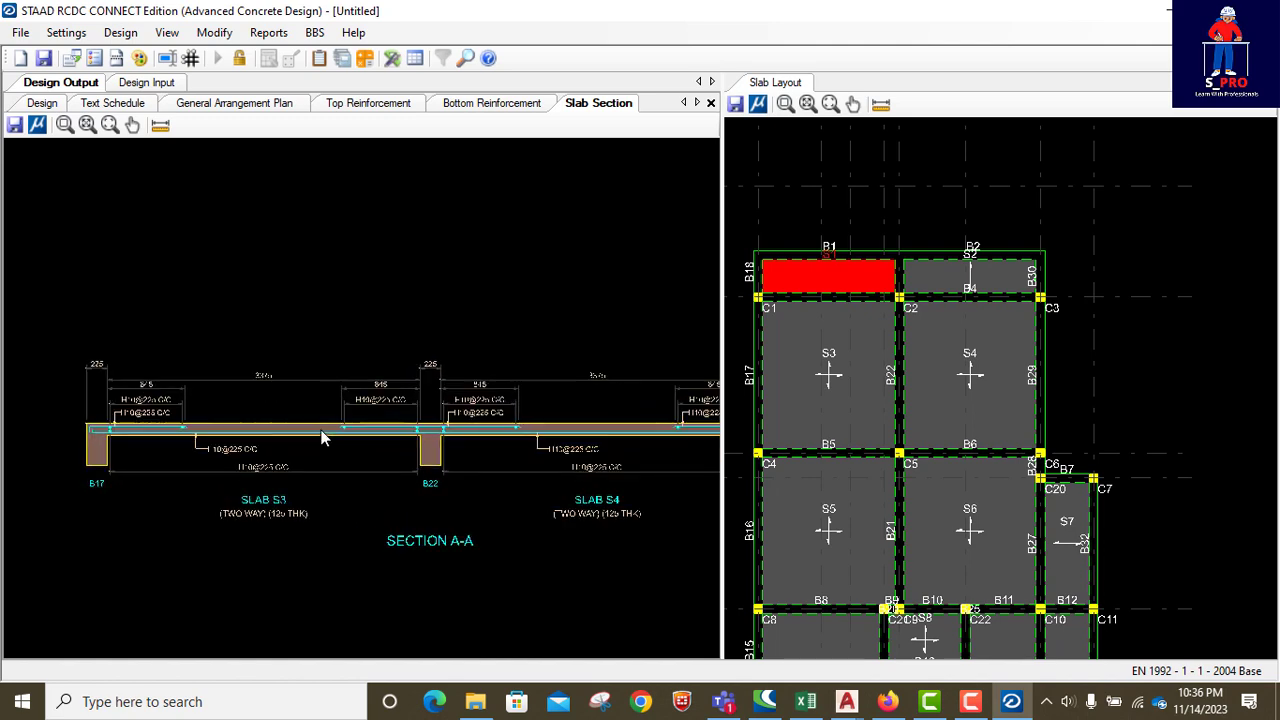
{"action": "scroll", "coordinate": [384, 407], "scroll_direction": "up", "scroll_amount": 2}
{"action": "scroll", "coordinate": [384, 399], "scroll_direction": "down", "scroll_amount": 2}
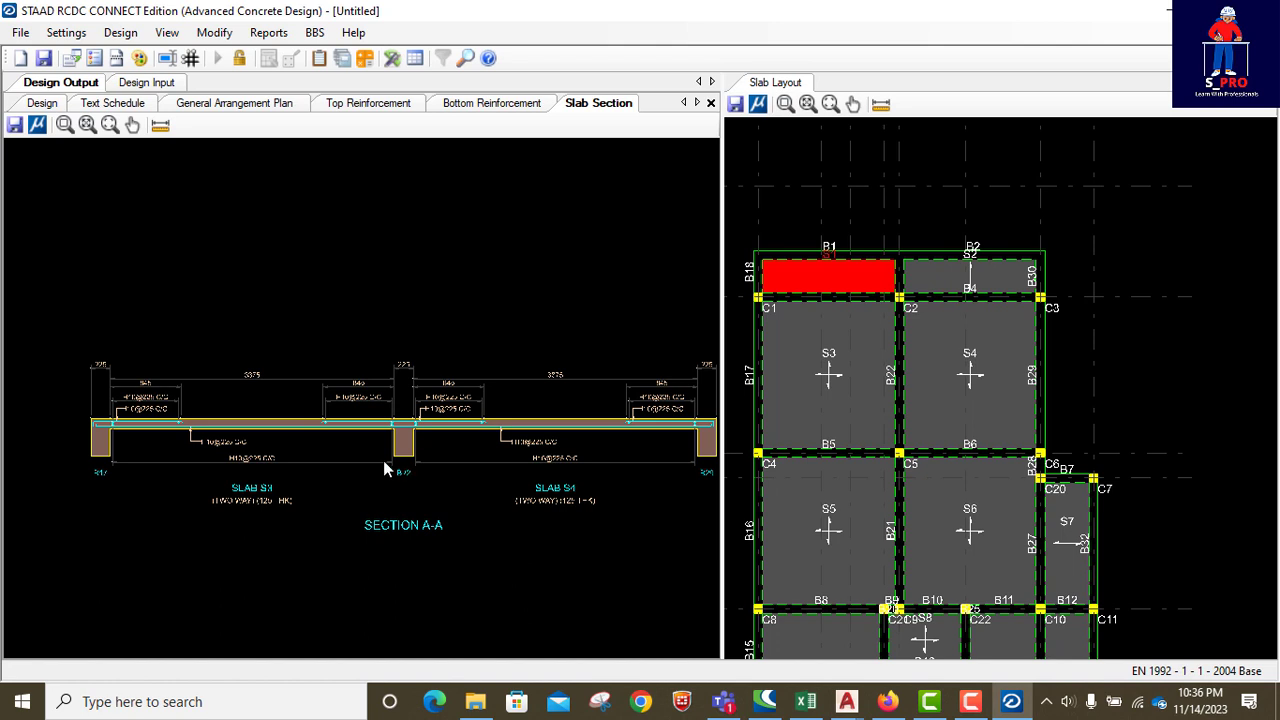
{"action": "scroll", "coordinate": [301, 443], "scroll_direction": "down", "scroll_amount": 2}
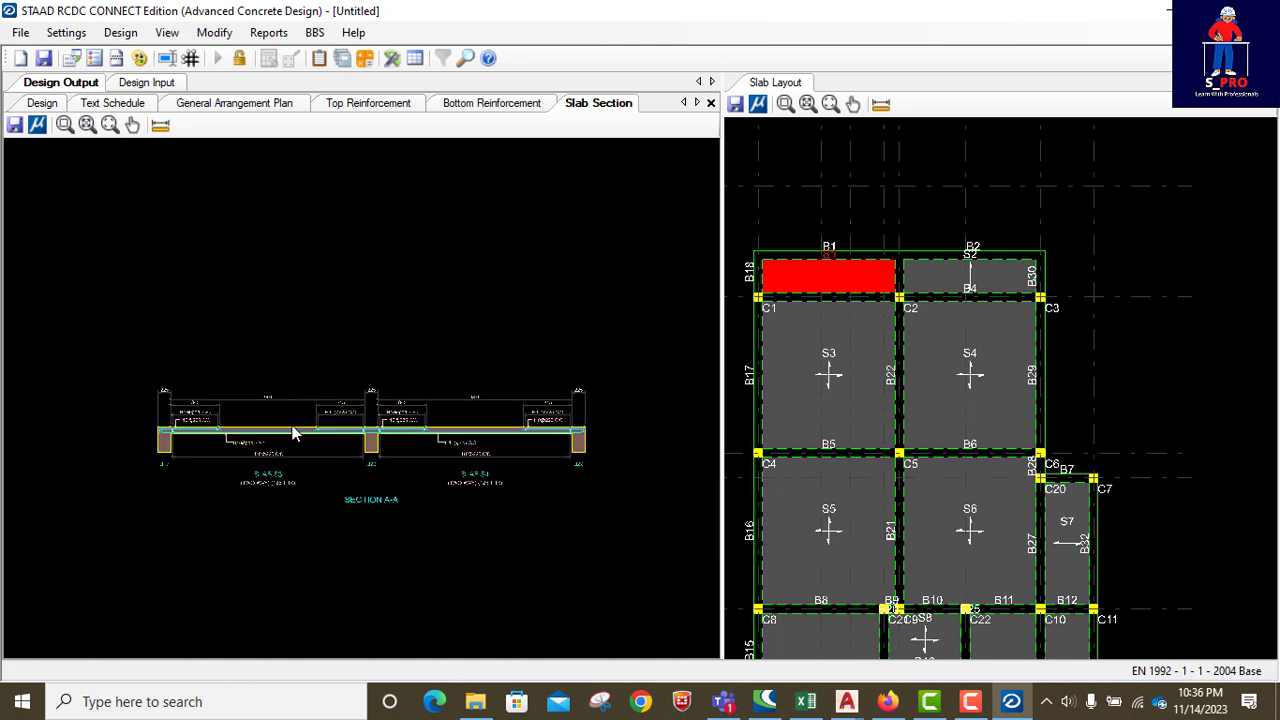
{"action": "scroll", "coordinate": [246, 385], "scroll_direction": "up", "scroll_amount": 2}
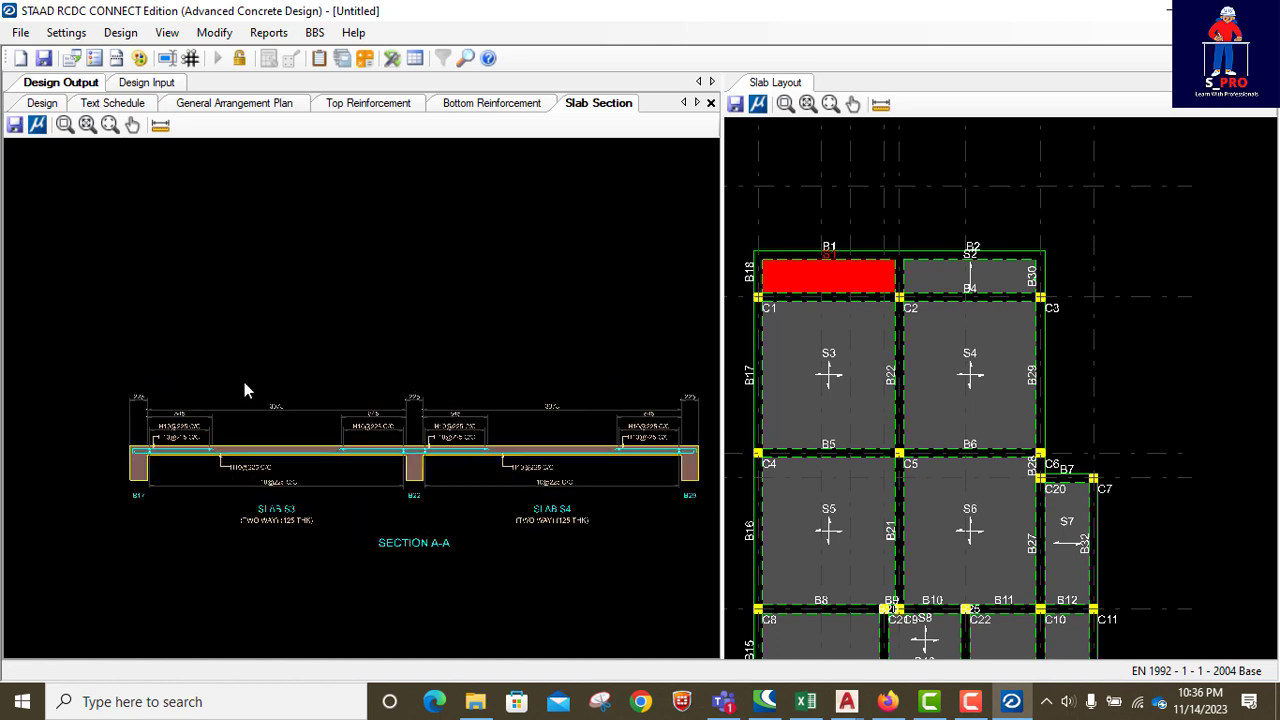
Save the slab design project and export the section drawing as a DXF file named Slab Section 001.
{"action": "left_click", "coordinate": [44, 58]}
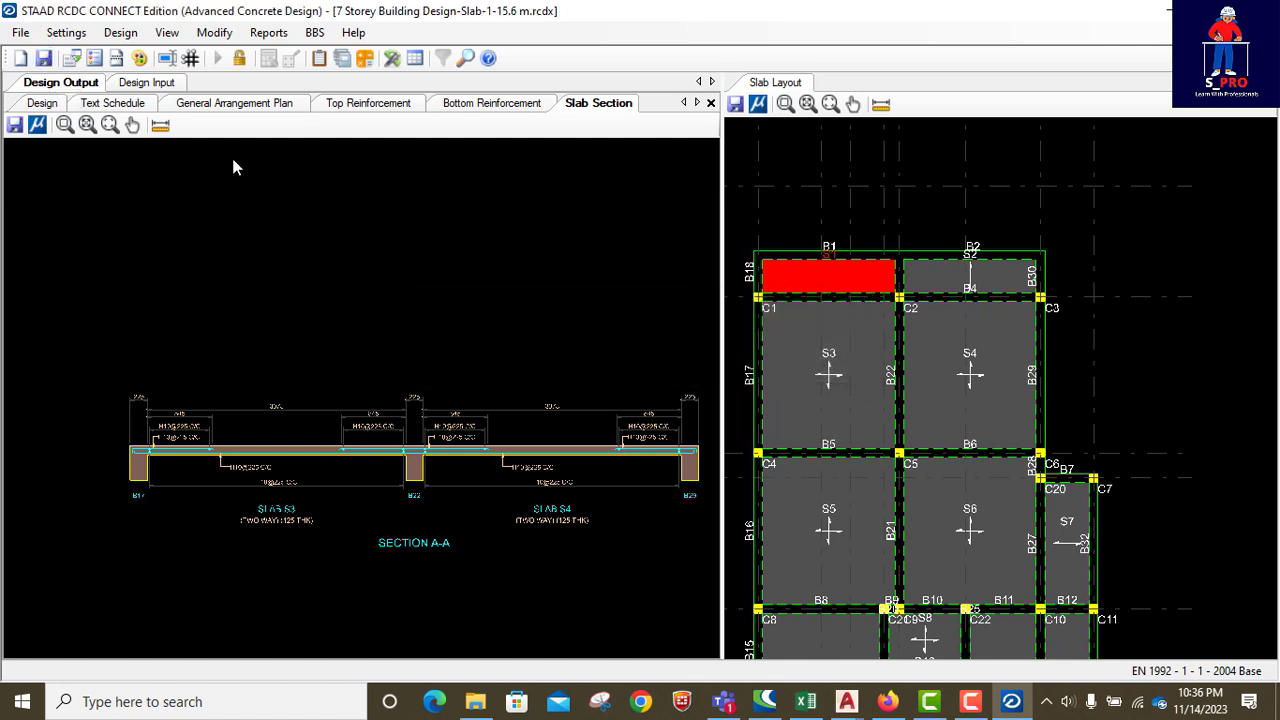
{"action": "left_click", "coordinate": [15, 125]}
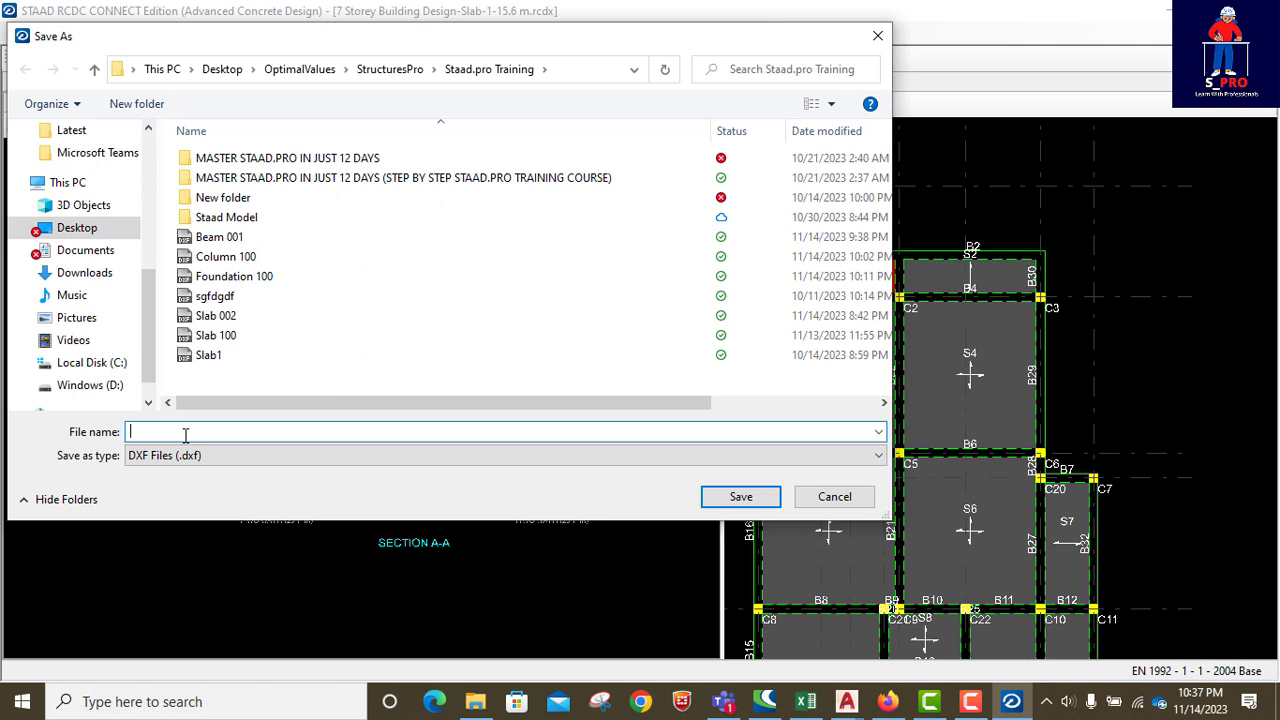
{"action": "type", "text": "LS"}
{"action": "type", "text": "la"}
{"action": "key", "text": "BackSpace"}
{"action": "key", "text": "BackSpace"}
{"action": "key", "text": "BackSpace"}
{"action": "key", "text": "BackSpace"}
{"action": "type", "text": "Slab "}
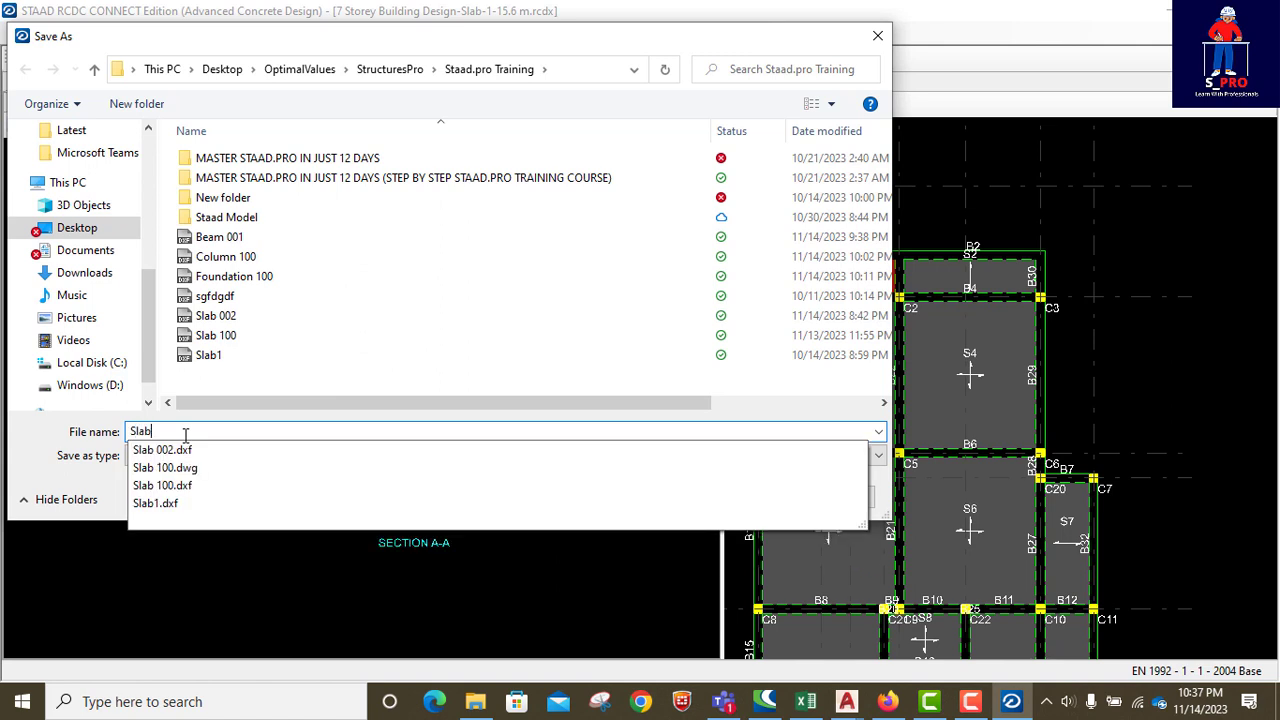
{"action": "type", "text": "Sec"}
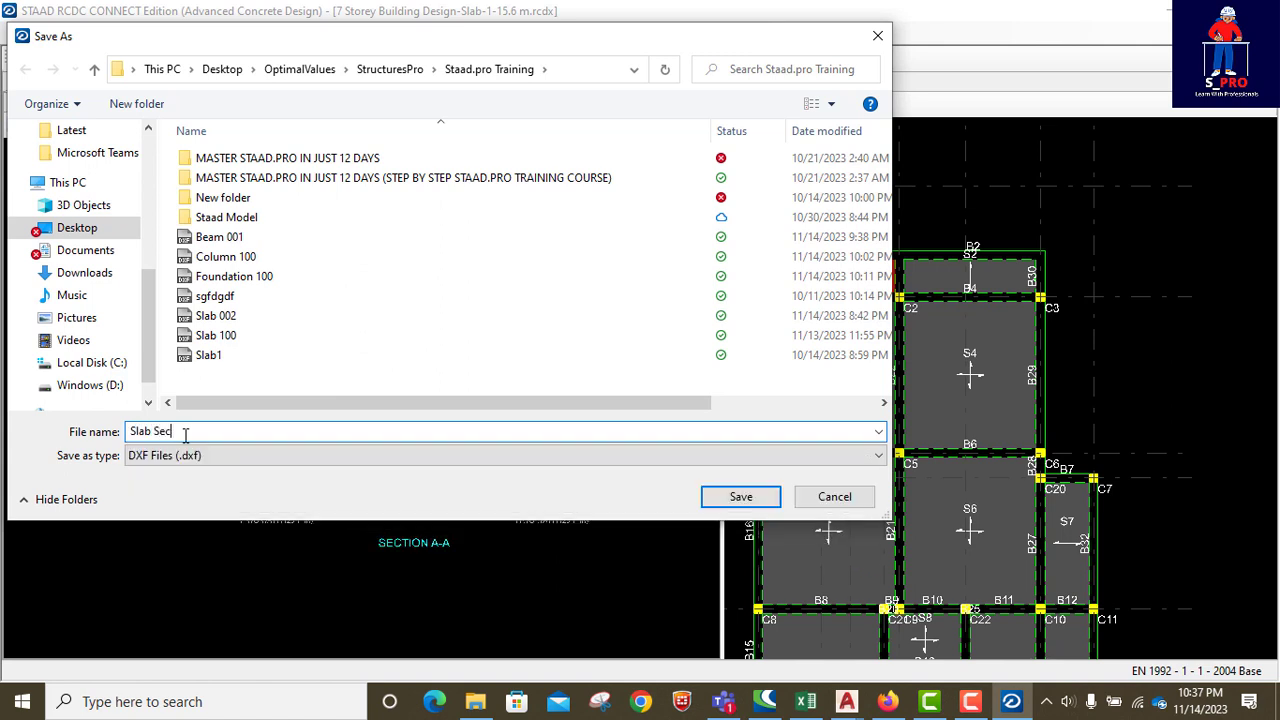
{"action": "type", "text": "tion 001"}
{"action": "left_click", "coordinate": [740, 497]}
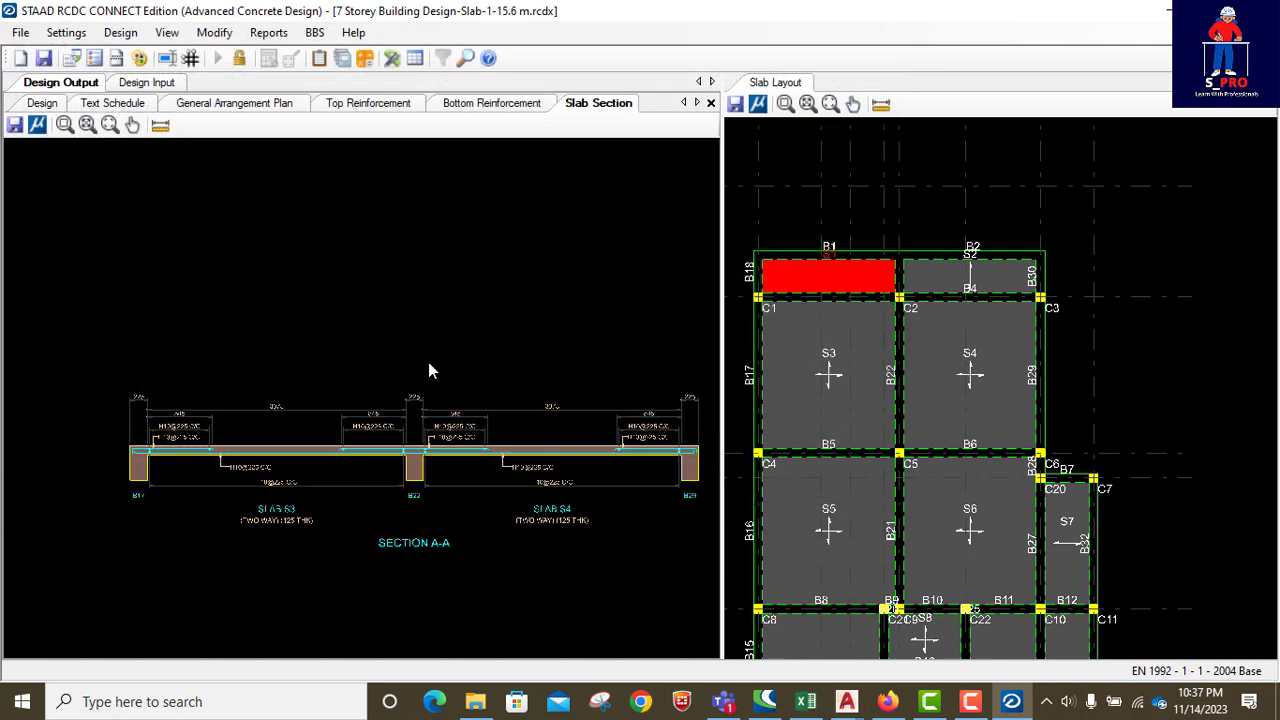
Examine the bar callouts, dimensions and supports of slab S3 between beams B17 and B22 in section A-A.
{"action": "scroll", "coordinate": [411, 380], "scroll_direction": "down", "scroll_amount": 3}
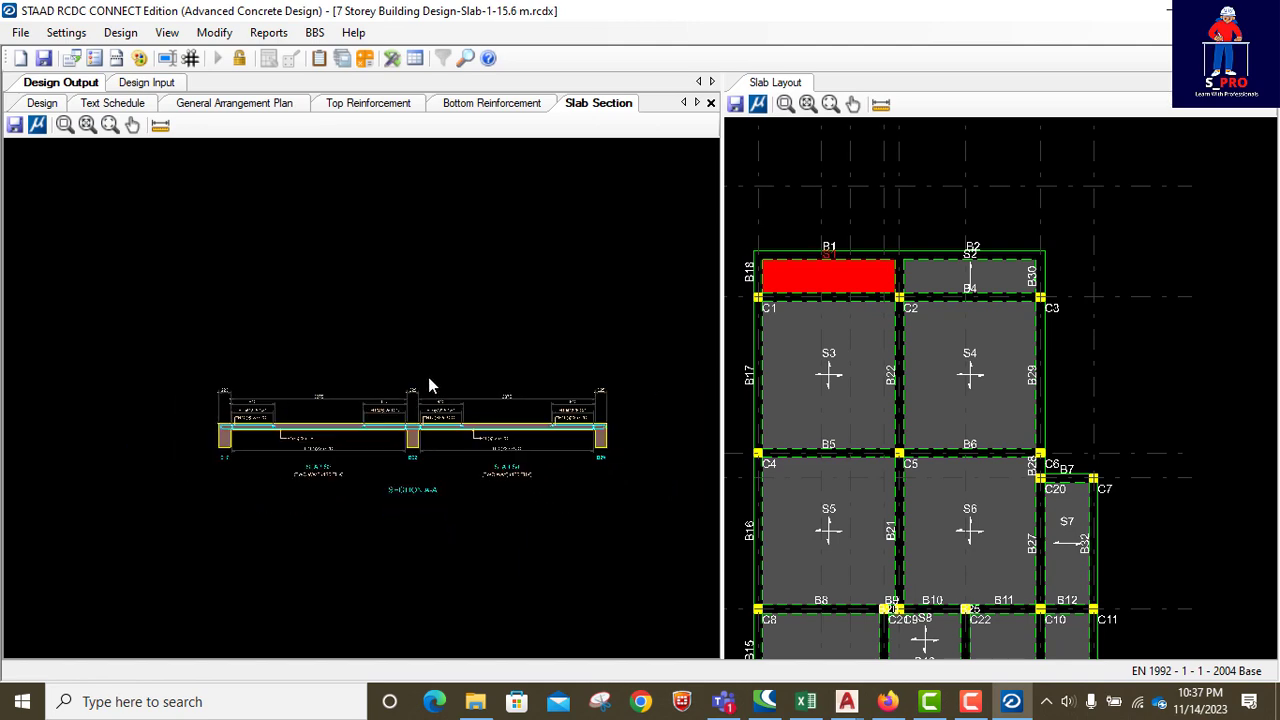
{"action": "scroll", "coordinate": [474, 405], "scroll_direction": "up", "scroll_amount": 2}
{"action": "scroll", "coordinate": [474, 410], "scroll_direction": "up", "scroll_amount": 3}
{"action": "scroll", "coordinate": [415, 408], "scroll_direction": "down", "scroll_amount": 2}
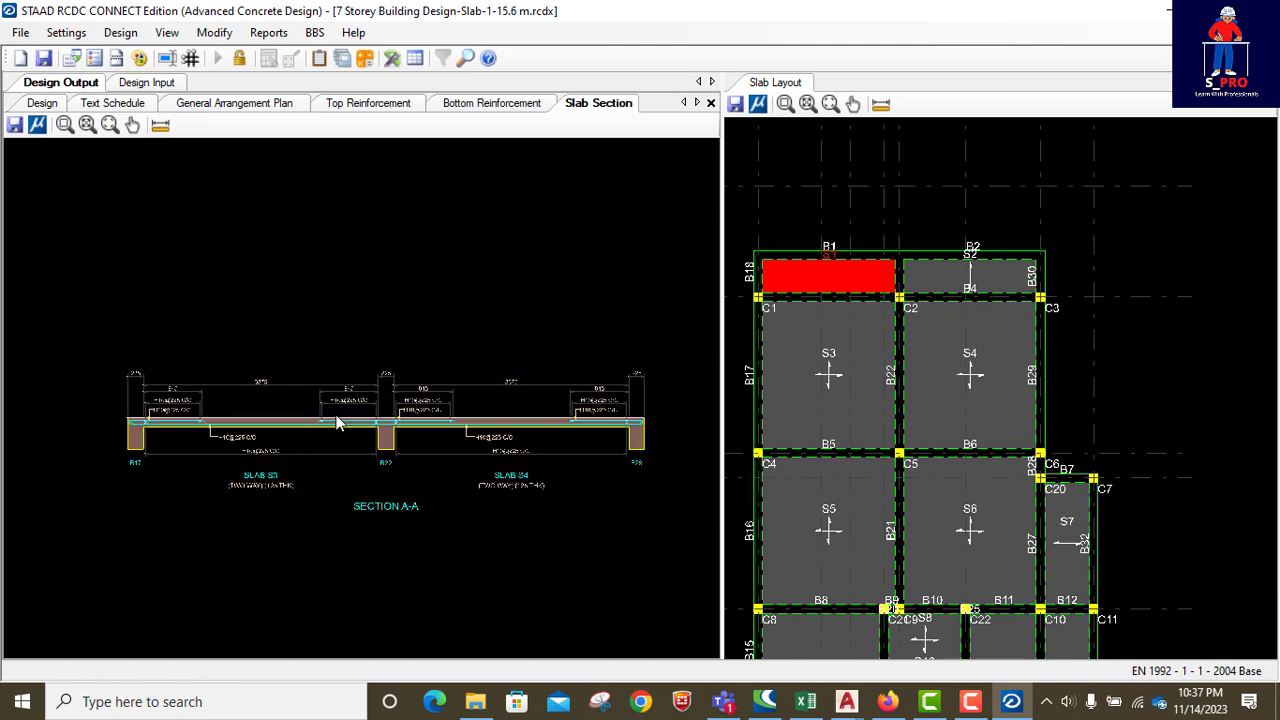
{"action": "scroll", "coordinate": [155, 440], "scroll_direction": "up", "scroll_amount": 3}
{"action": "scroll", "coordinate": [155, 440], "scroll_direction": "up", "scroll_amount": 2}
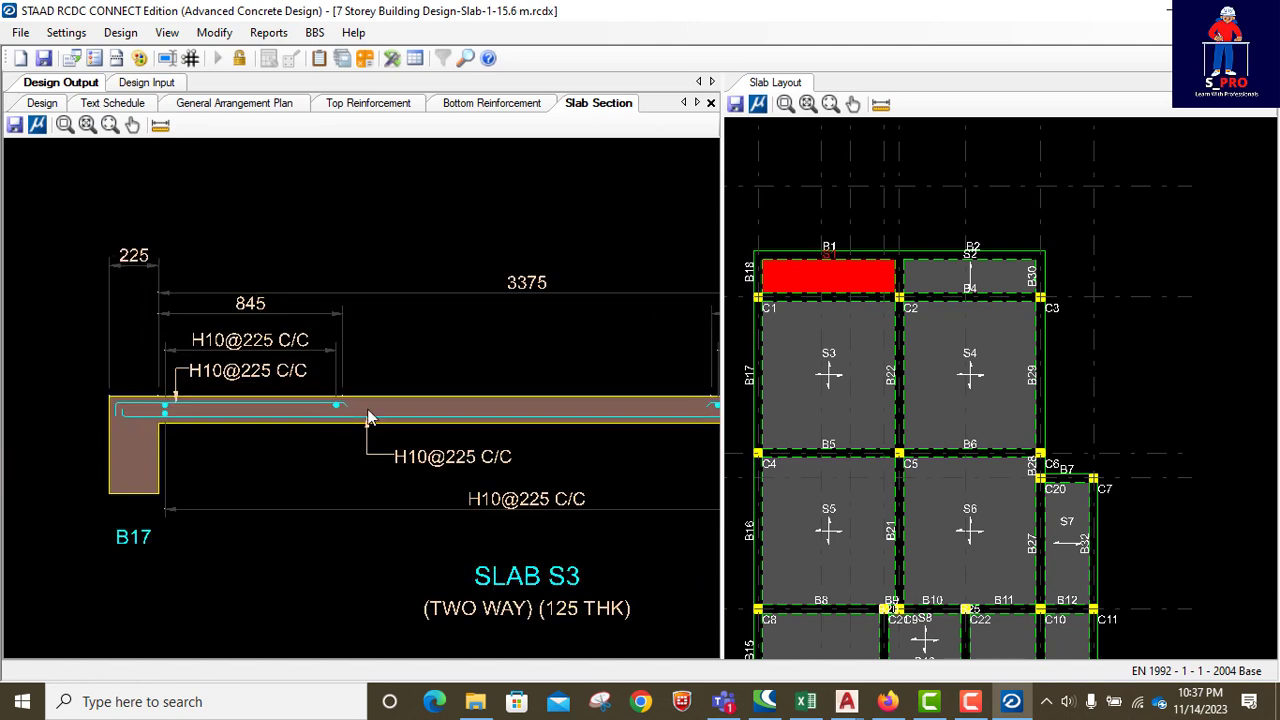
{"action": "scroll", "coordinate": [90, 407], "scroll_direction": "down", "scroll_amount": 1}
{"action": "scroll", "coordinate": [90, 407], "scroll_direction": "down", "scroll_amount": 2}
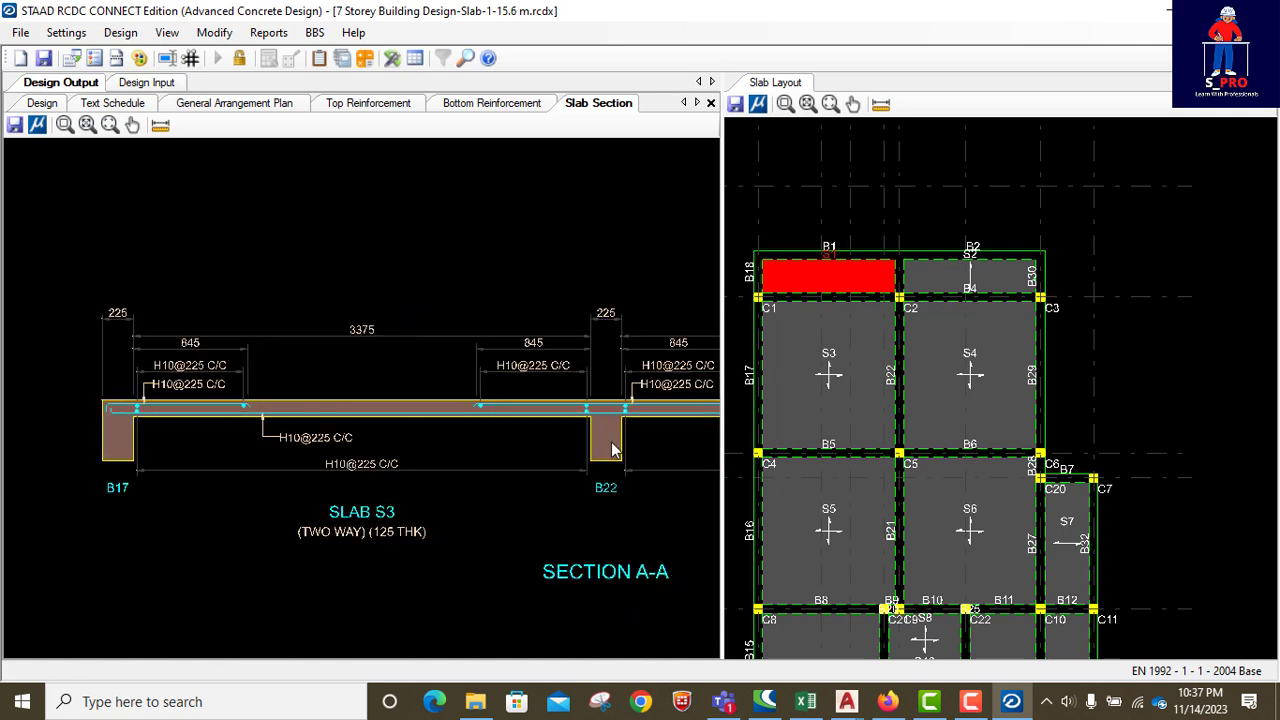
{"action": "scroll", "coordinate": [606, 432], "scroll_direction": "up", "scroll_amount": 2}
{"action": "scroll", "coordinate": [530, 385], "scroll_direction": "up", "scroll_amount": 1}
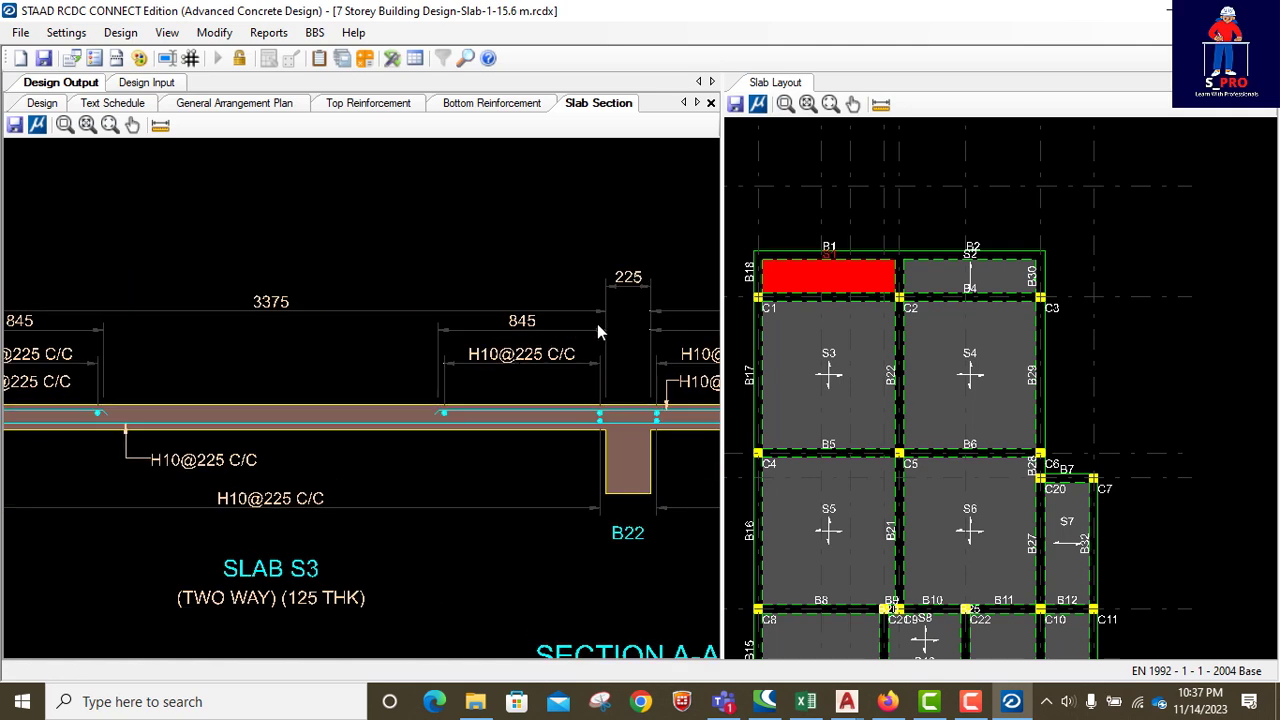
{"action": "scroll", "coordinate": [345, 370], "scroll_direction": "down", "scroll_amount": 1}
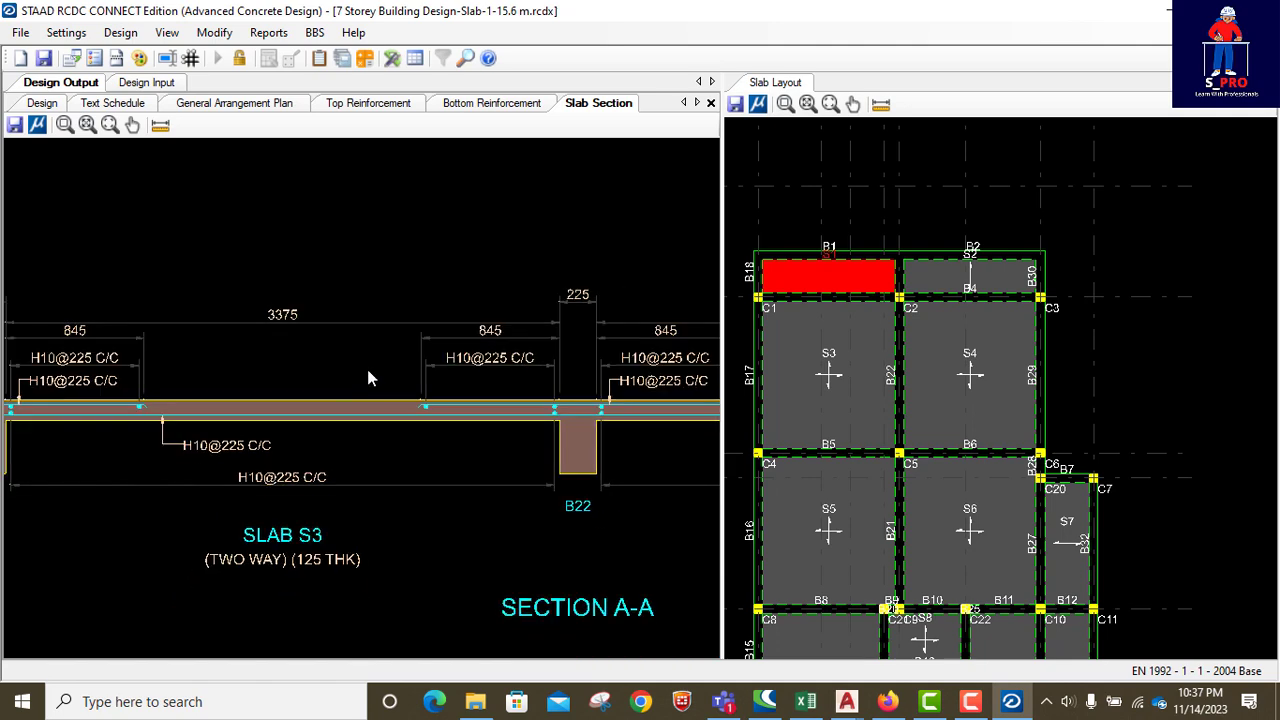
{"action": "scroll", "coordinate": [560, 370], "scroll_direction": "up", "scroll_amount": 1}
{"action": "scroll", "coordinate": [420, 405], "scroll_direction": "down", "scroll_amount": 1}
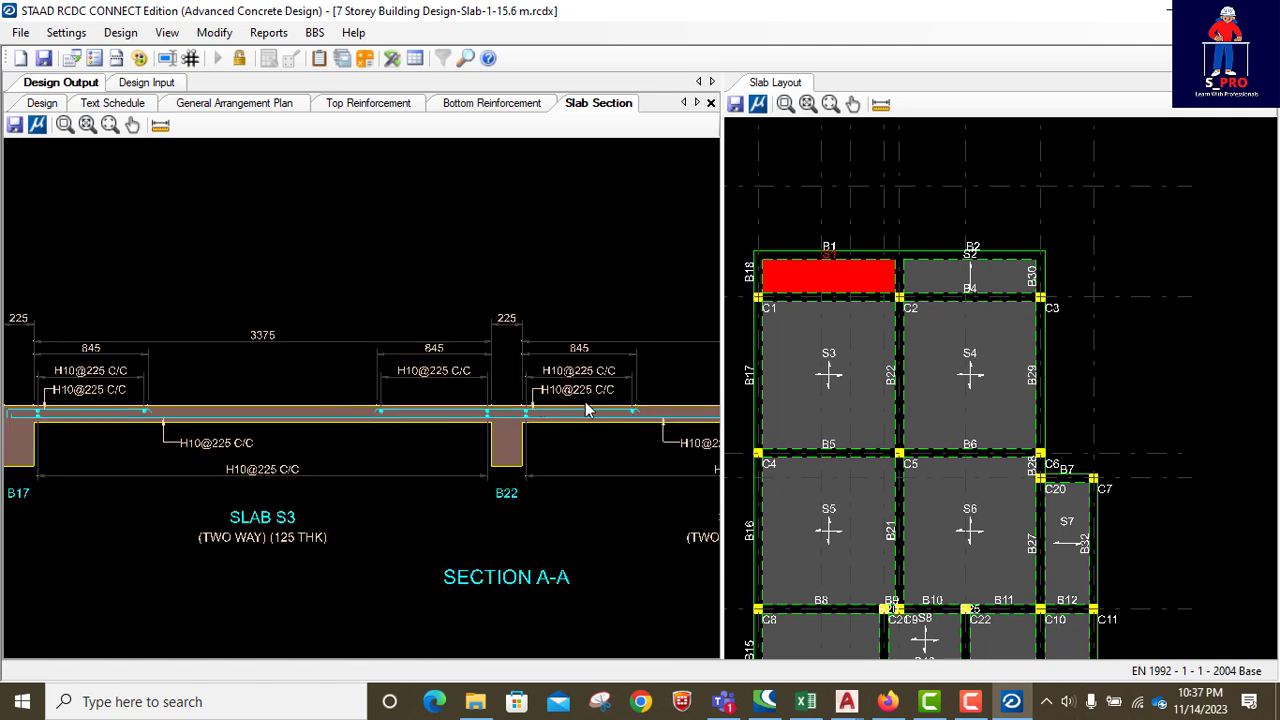
{"action": "scroll", "coordinate": [535, 417], "scroll_direction": "up", "scroll_amount": 1}
{"action": "scroll", "coordinate": [404, 410], "scroll_direction": "down", "scroll_amount": 2}
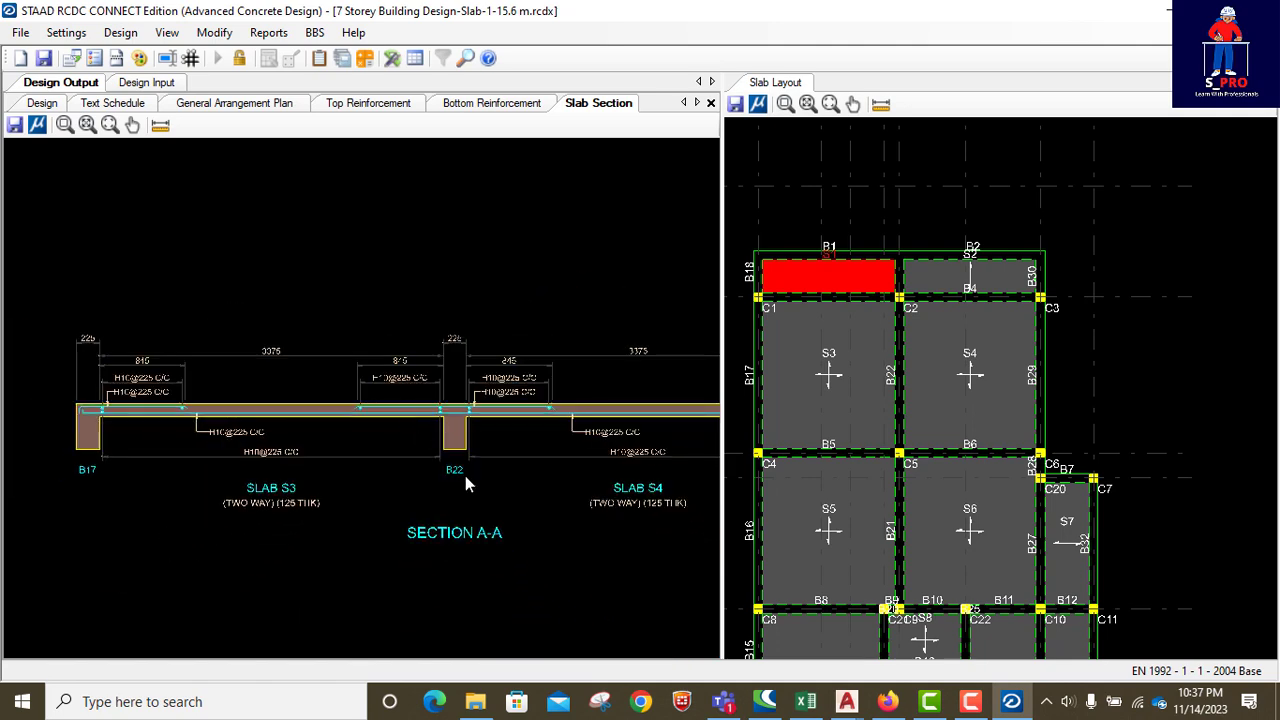
{"action": "scroll", "coordinate": [218, 452], "scroll_direction": "up", "scroll_amount": 3}
{"action": "scroll", "coordinate": [486, 457], "scroll_direction": "down", "scroll_amount": 1}
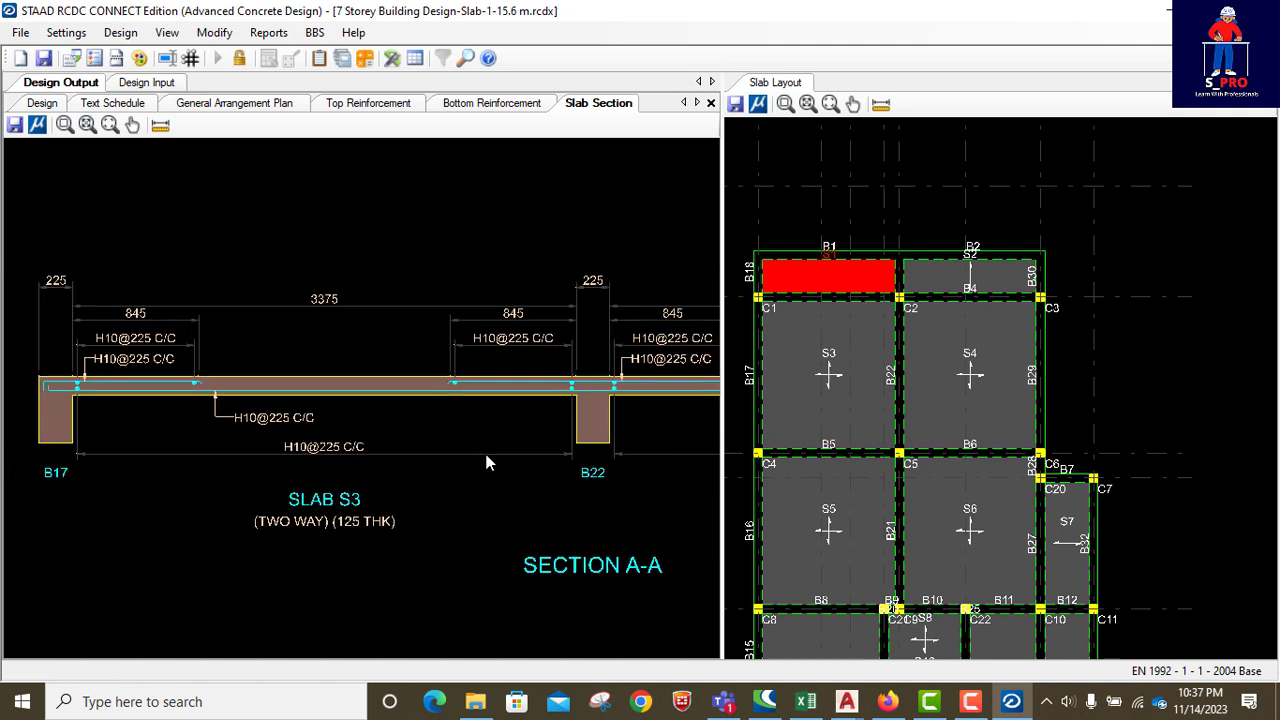
{"action": "scroll", "coordinate": [310, 452], "scroll_direction": "up", "scroll_amount": 2}
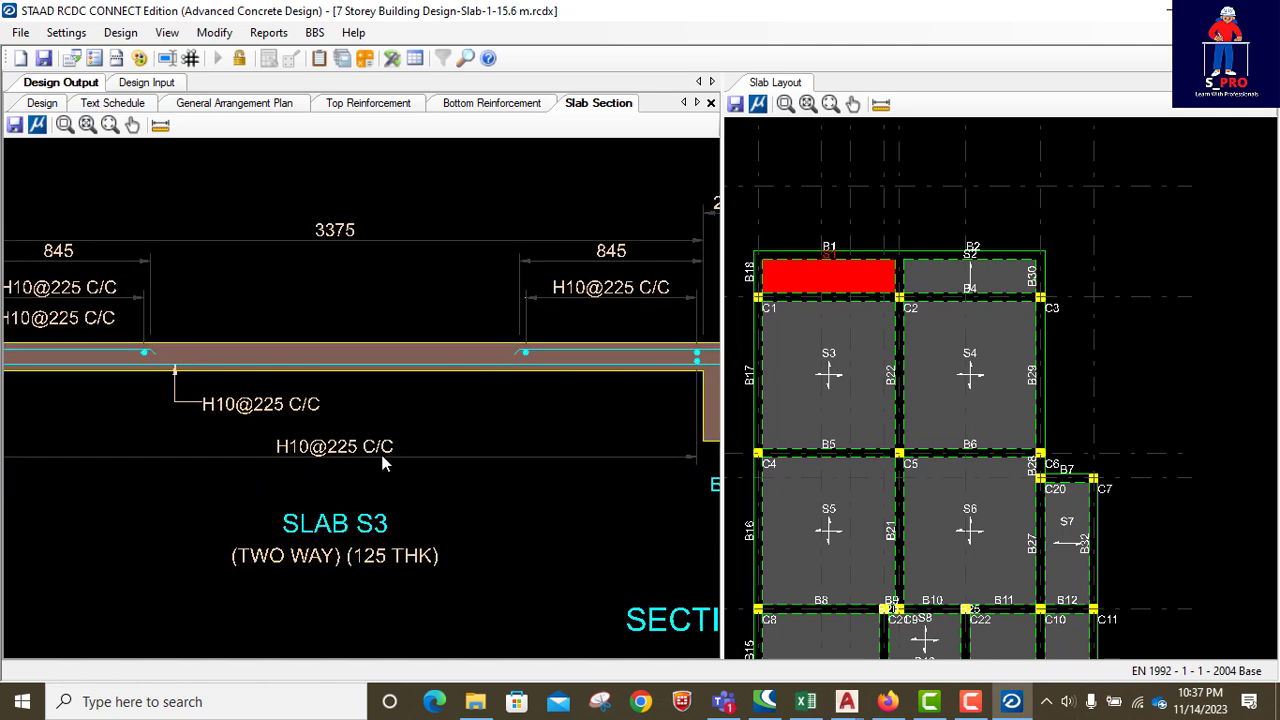
{"action": "scroll", "coordinate": [372, 460], "scroll_direction": "down", "scroll_amount": 2}
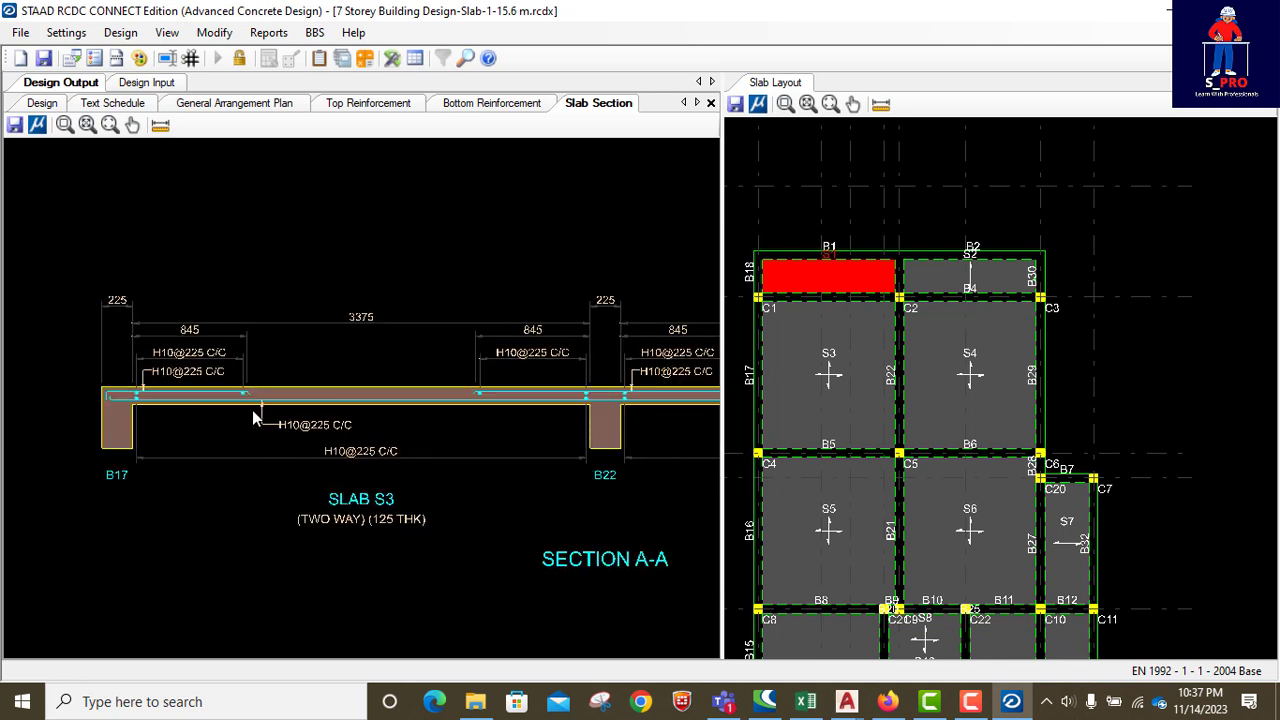
{"action": "scroll", "coordinate": [265, 424], "scroll_direction": "up", "scroll_amount": 3}
{"action": "scroll", "coordinate": [329, 434], "scroll_direction": "down", "scroll_amount": 3}
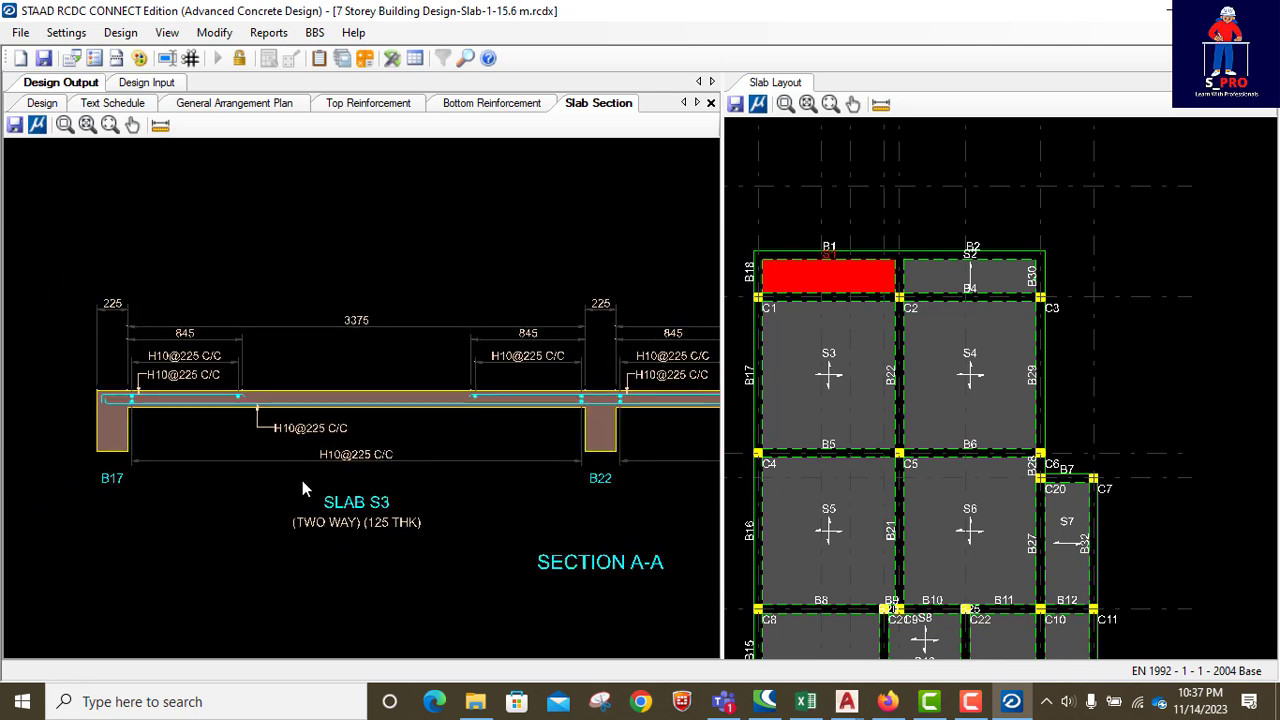
{"action": "scroll", "coordinate": [286, 426], "scroll_direction": "down", "scroll_amount": 1}
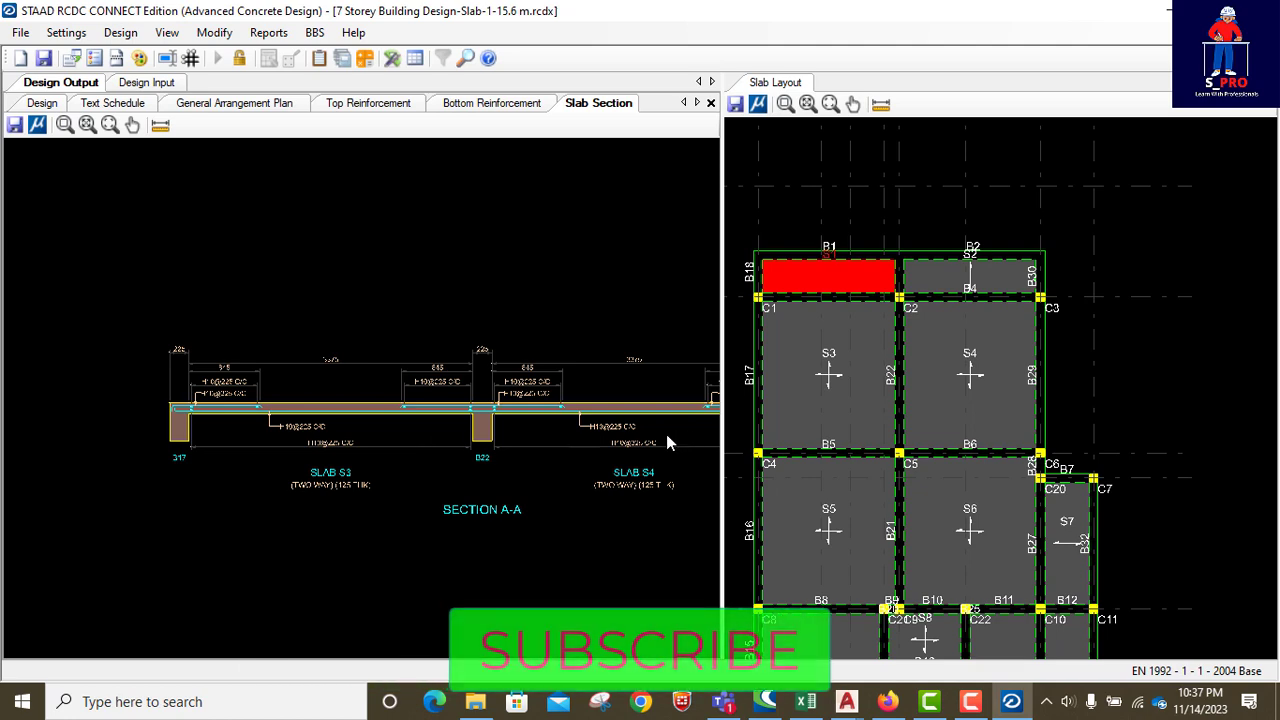
{"action": "scroll", "coordinate": [341, 479], "scroll_direction": "up", "scroll_amount": 2}
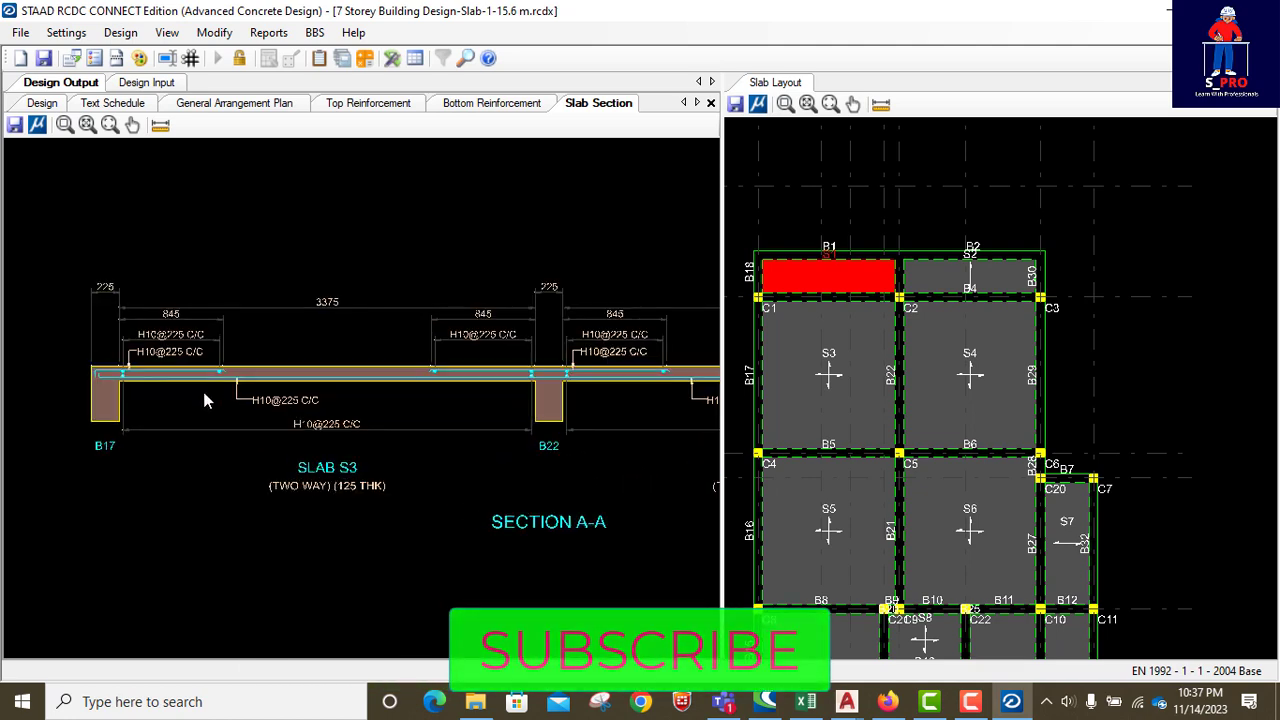
Examine the reinforcement and thickness labels of slab S4 between beams B22 and B29 in section A-A.
{"action": "scroll", "coordinate": [211, 386], "scroll_direction": "down", "scroll_amount": 2}
{"action": "scroll", "coordinate": [703, 390], "scroll_direction": "up", "scroll_amount": 3}
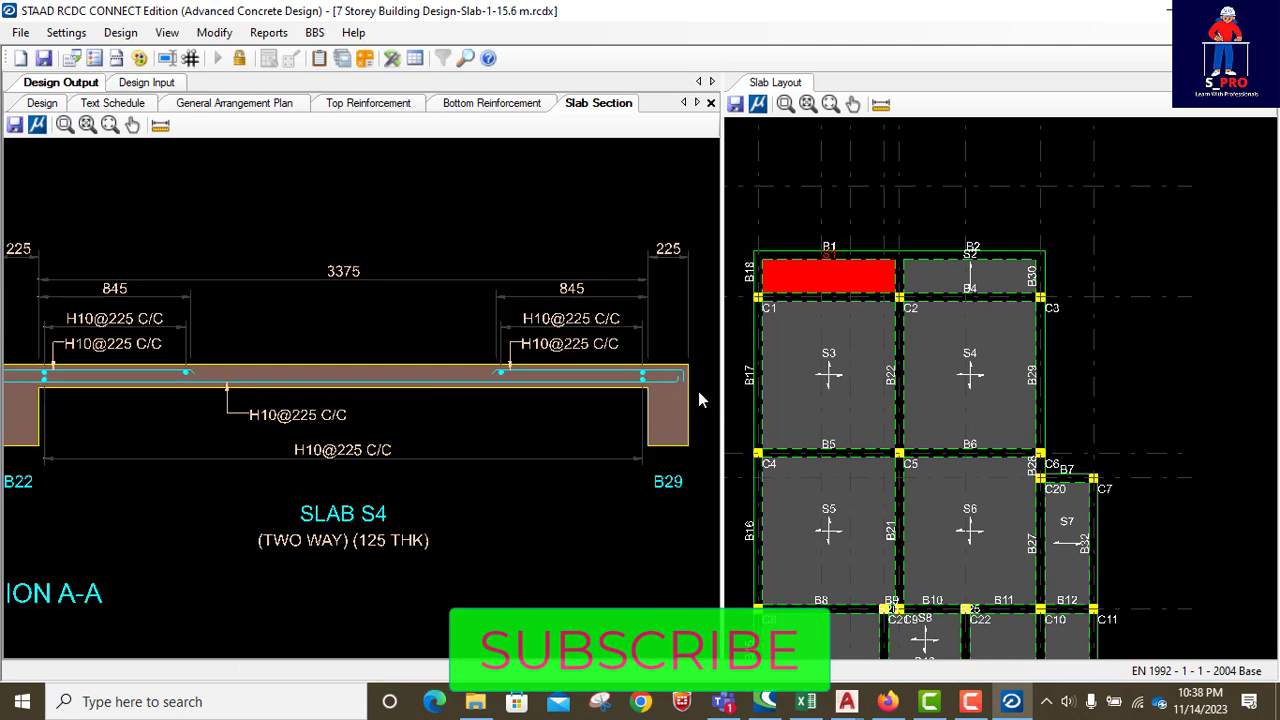
{"action": "scroll", "coordinate": [698, 400], "scroll_direction": "up", "scroll_amount": 1}
{"action": "scroll", "coordinate": [672, 402], "scroll_direction": "down", "scroll_amount": 1}
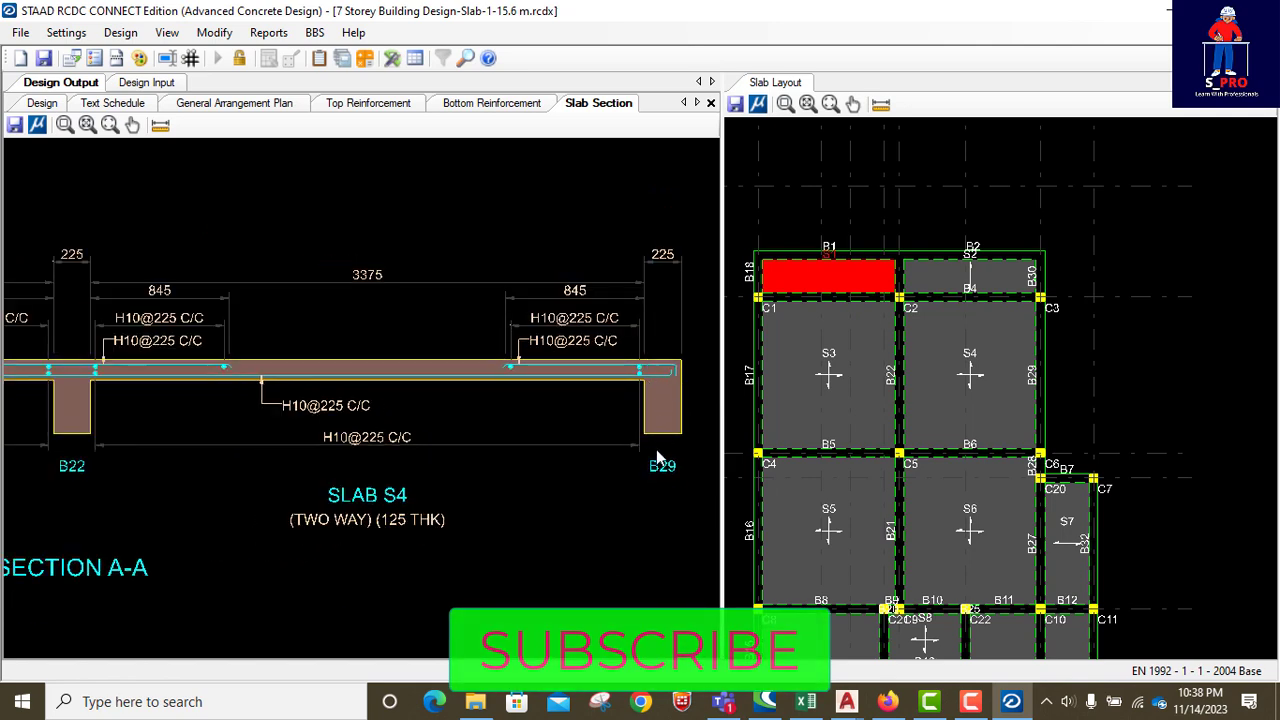
{"action": "scroll", "coordinate": [590, 440], "scroll_direction": "down", "scroll_amount": 2}
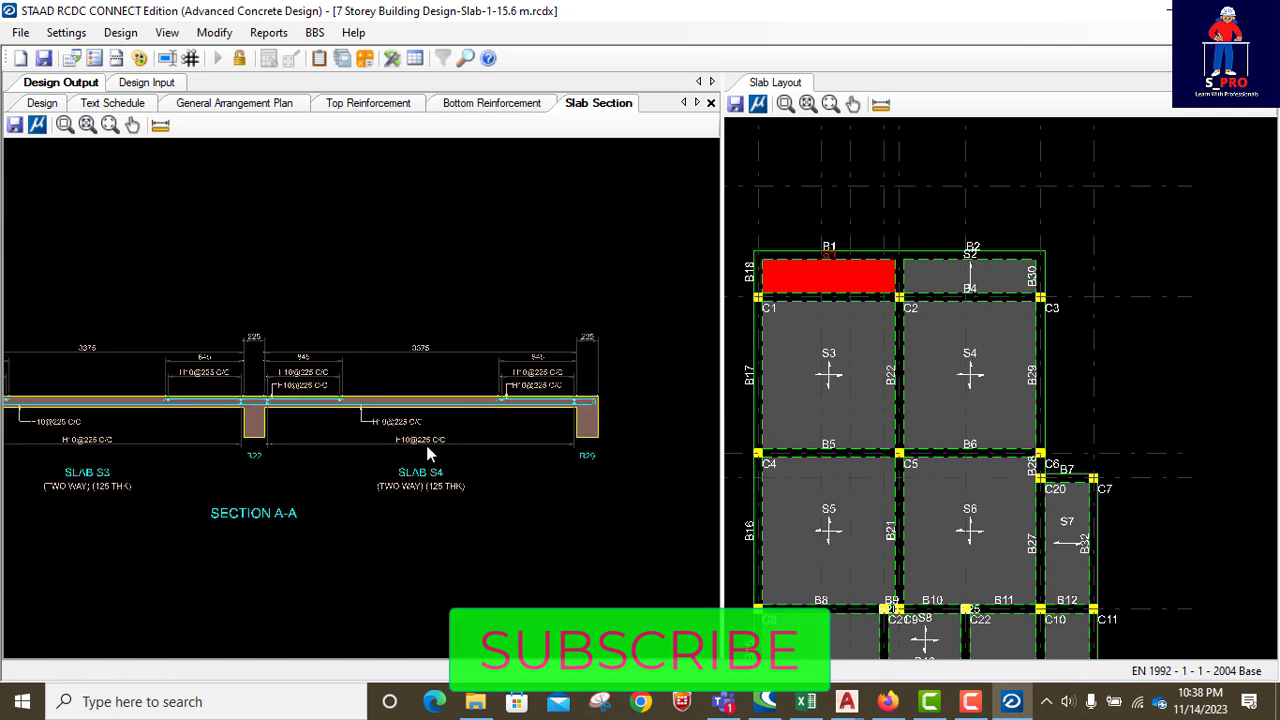
{"action": "scroll", "coordinate": [430, 470], "scroll_direction": "up", "scroll_amount": 5}
{"action": "scroll", "coordinate": [397, 488], "scroll_direction": "down", "scroll_amount": 5}
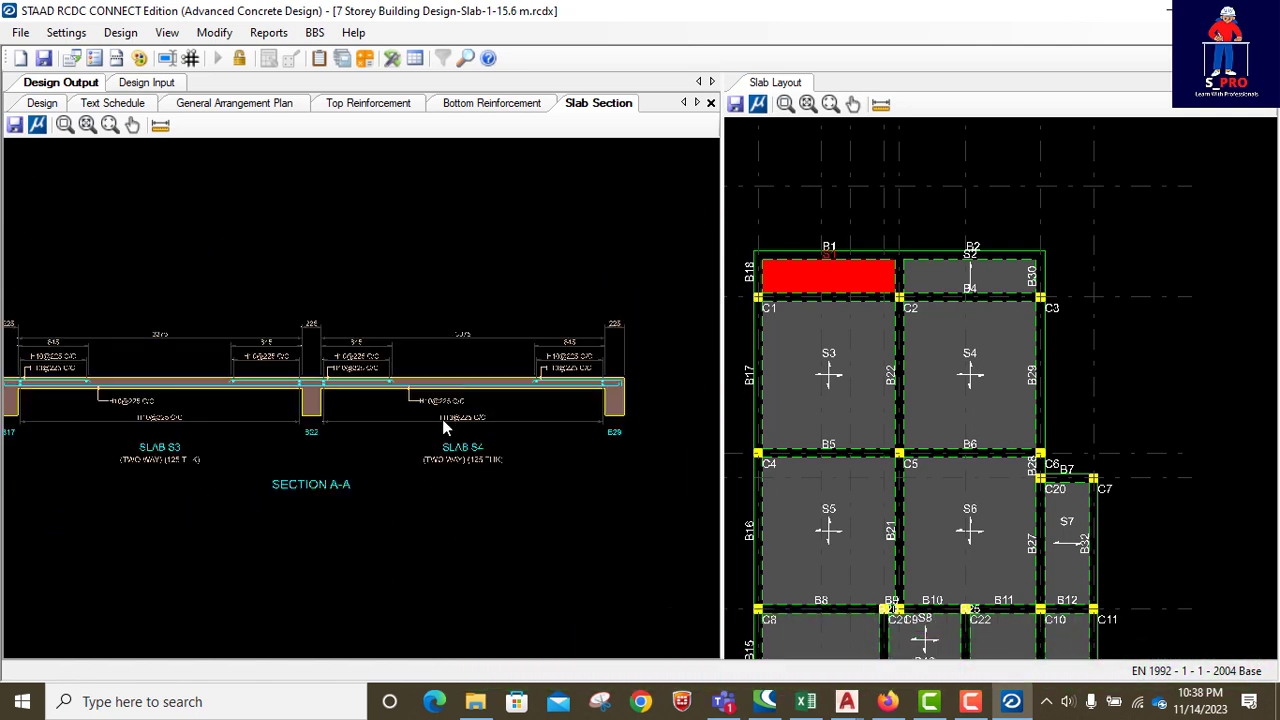
{"action": "scroll", "coordinate": [496, 473], "scroll_direction": "up", "scroll_amount": 5}
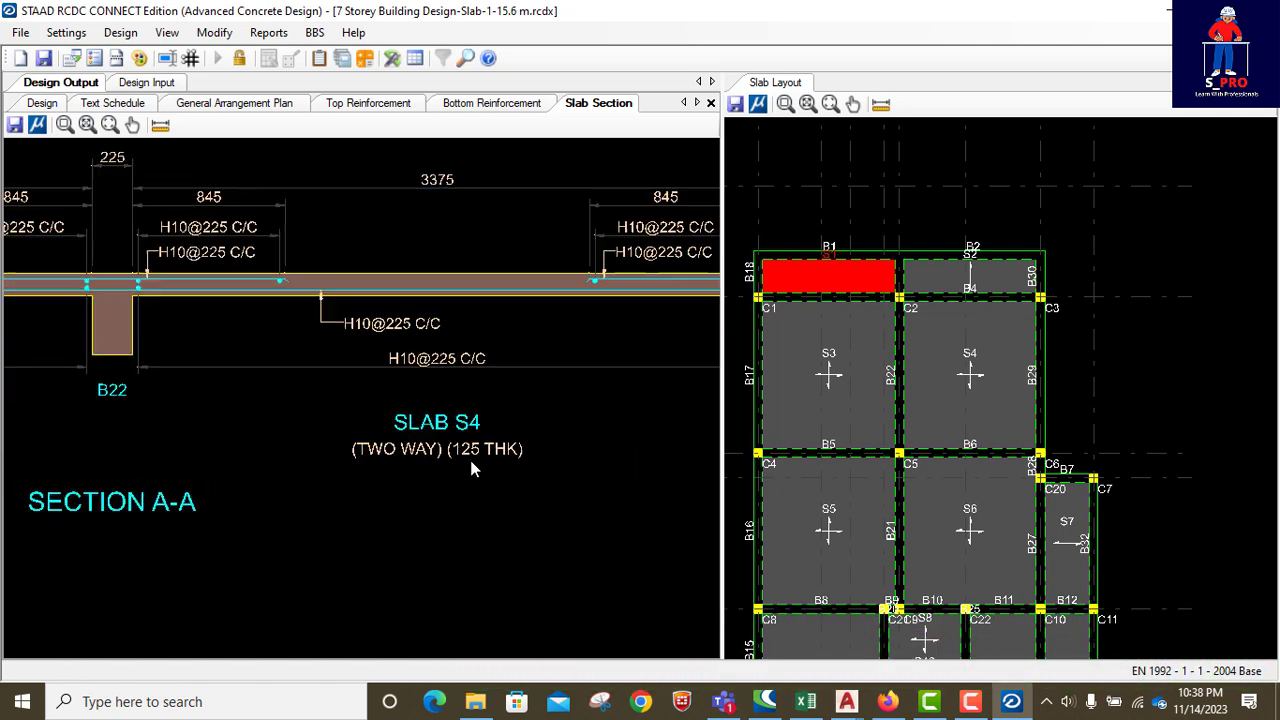
Draw a staircase section for slab S1 with 15 risers, 14 treads, a 5000 mm span and a 3000 mm height.
{"action": "scroll", "coordinate": [510, 470], "scroll_direction": "down", "scroll_amount": 5}
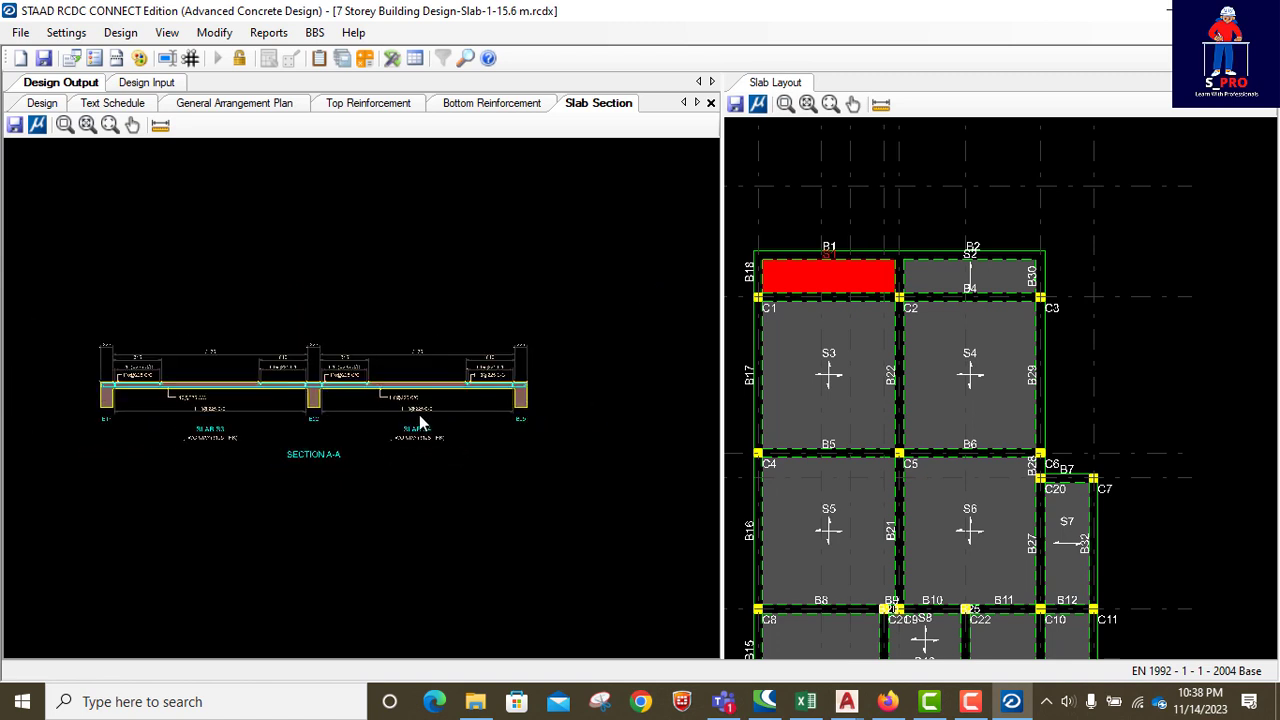
{"action": "left_click", "coordinate": [272, 36]}
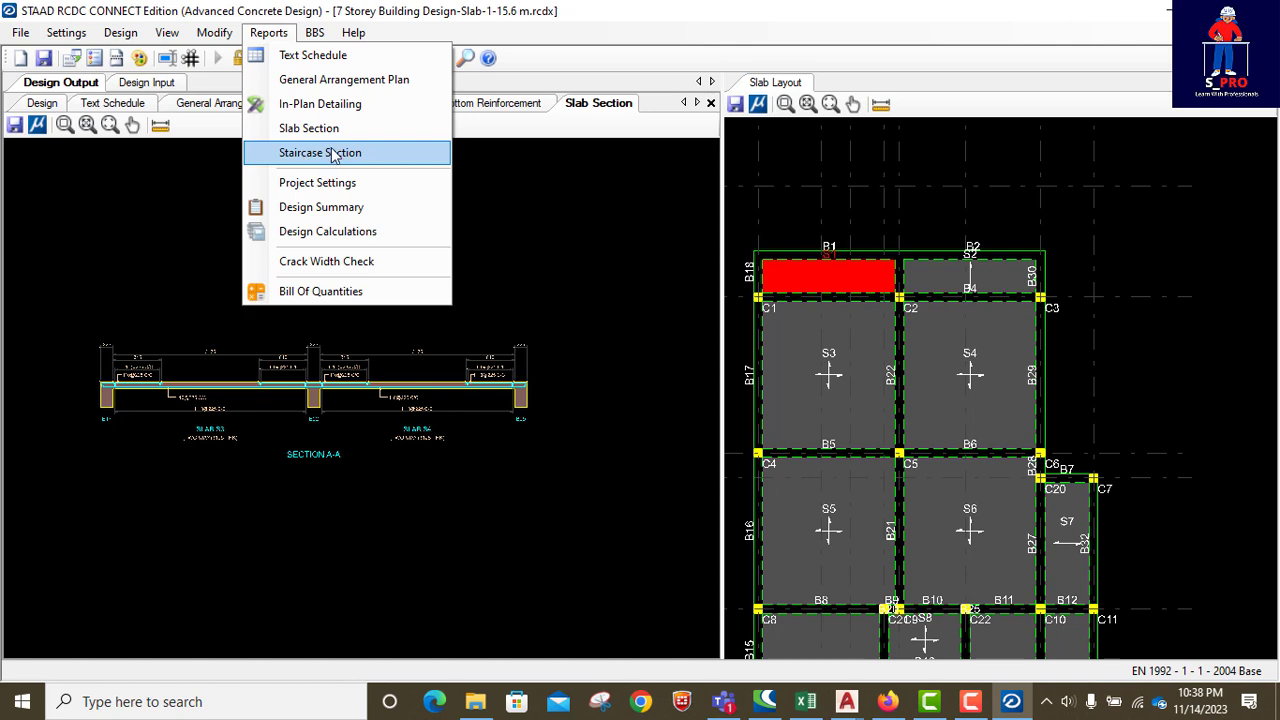
{"action": "left_click", "coordinate": [326, 150]}
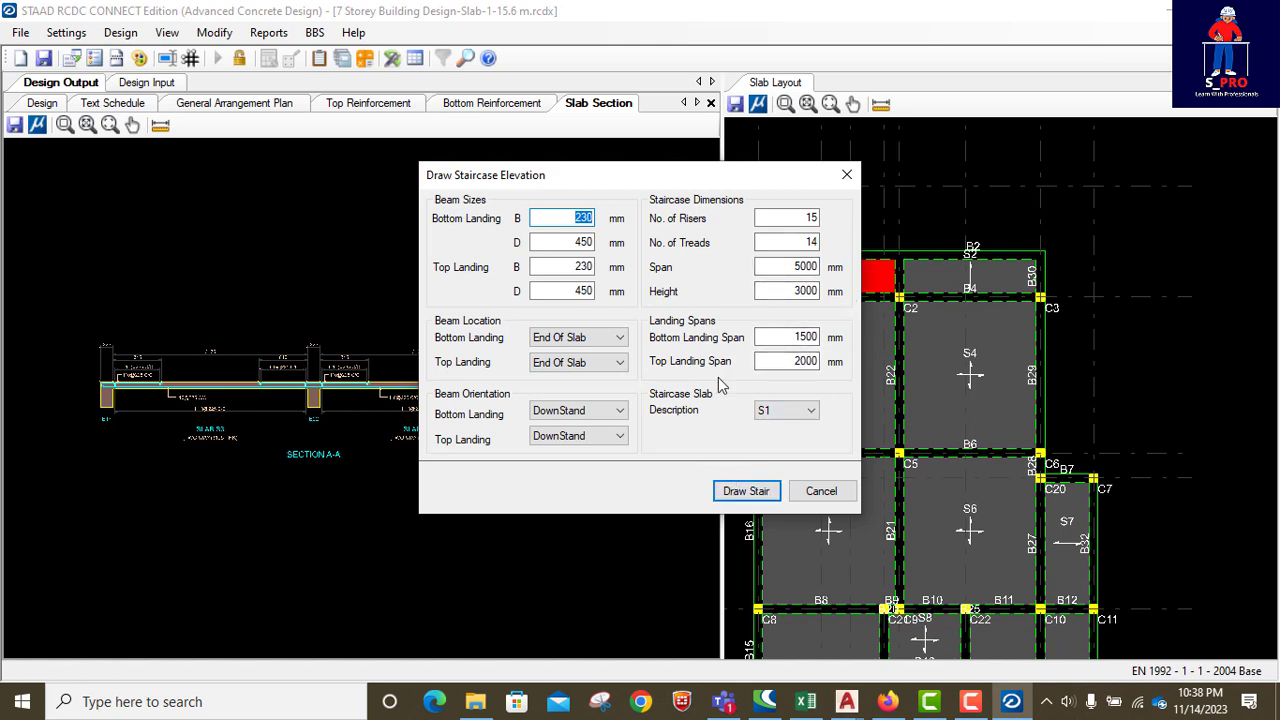
{"action": "left_click", "coordinate": [752, 494]}
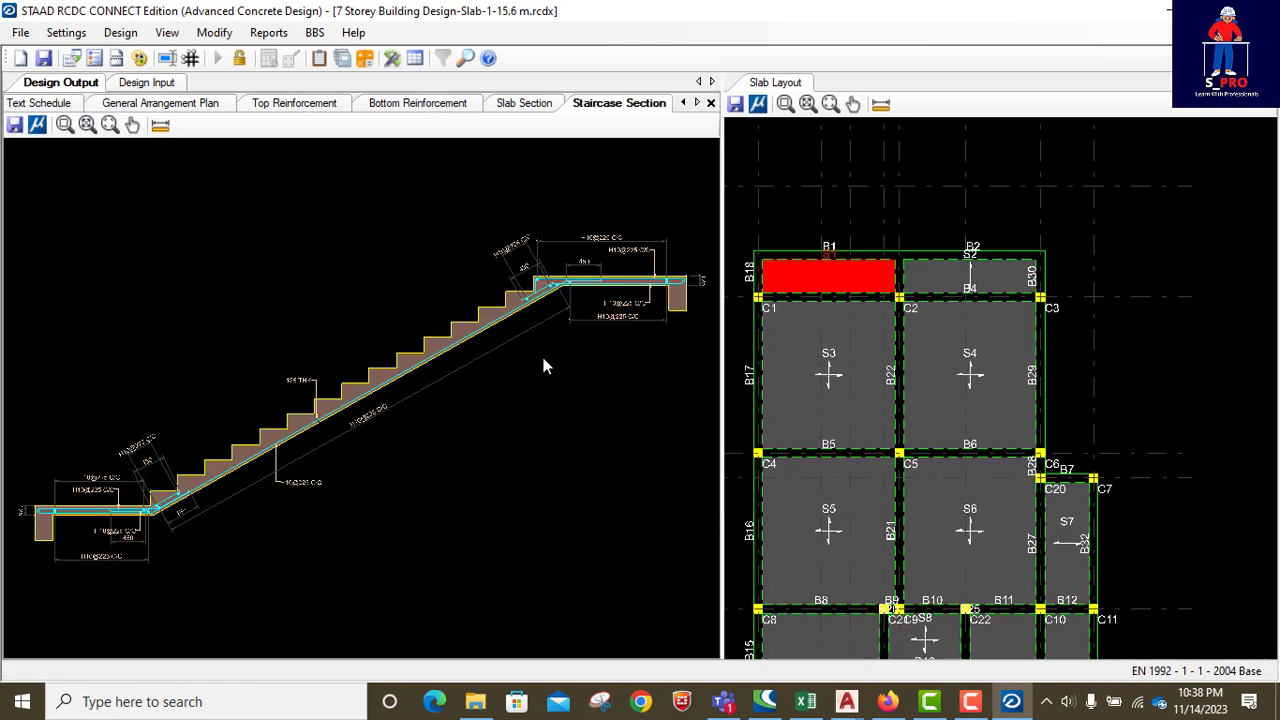
Examine the staircase section's reinforcement callouts, lap dimensions and thickness labels along the flight and at both landings.
{"action": "scroll", "coordinate": [575, 308], "scroll_direction": "up", "scroll_amount": 4}
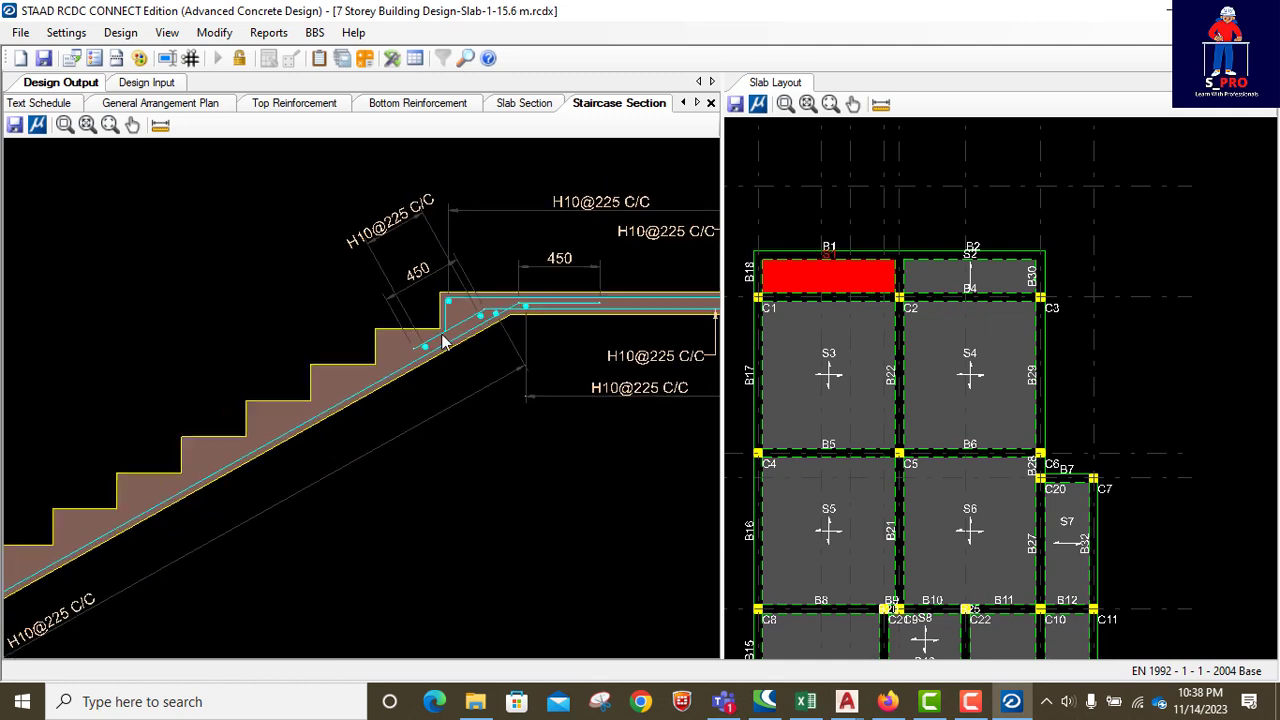
{"action": "scroll", "coordinate": [611, 366], "scroll_direction": "down", "scroll_amount": 6}
{"action": "scroll", "coordinate": [385, 440], "scroll_direction": "up", "scroll_amount": 5}
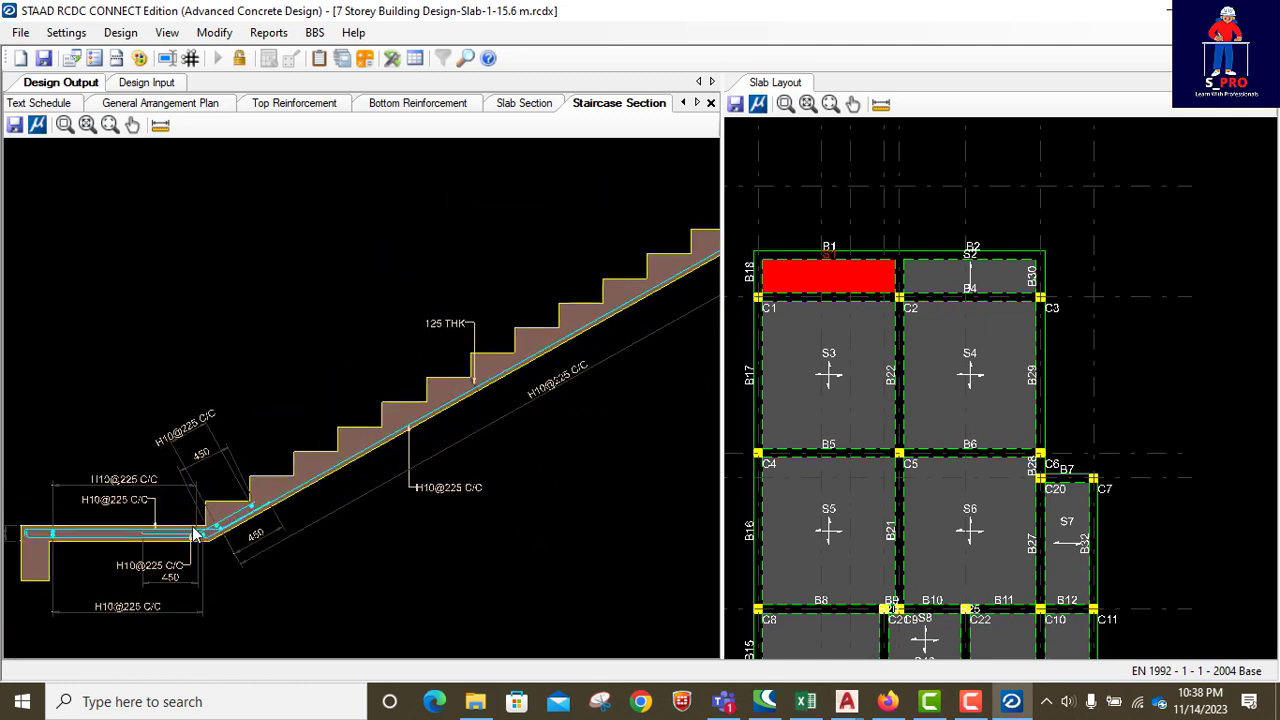
{"action": "scroll", "coordinate": [350, 413], "scroll_direction": "down", "scroll_amount": 5}
{"action": "scroll", "coordinate": [540, 288], "scroll_direction": "up", "scroll_amount": 3}
{"action": "scroll", "coordinate": [540, 288], "scroll_direction": "up", "scroll_amount": 2}
{"action": "scroll", "coordinate": [572, 304], "scroll_direction": "down", "scroll_amount": 5}
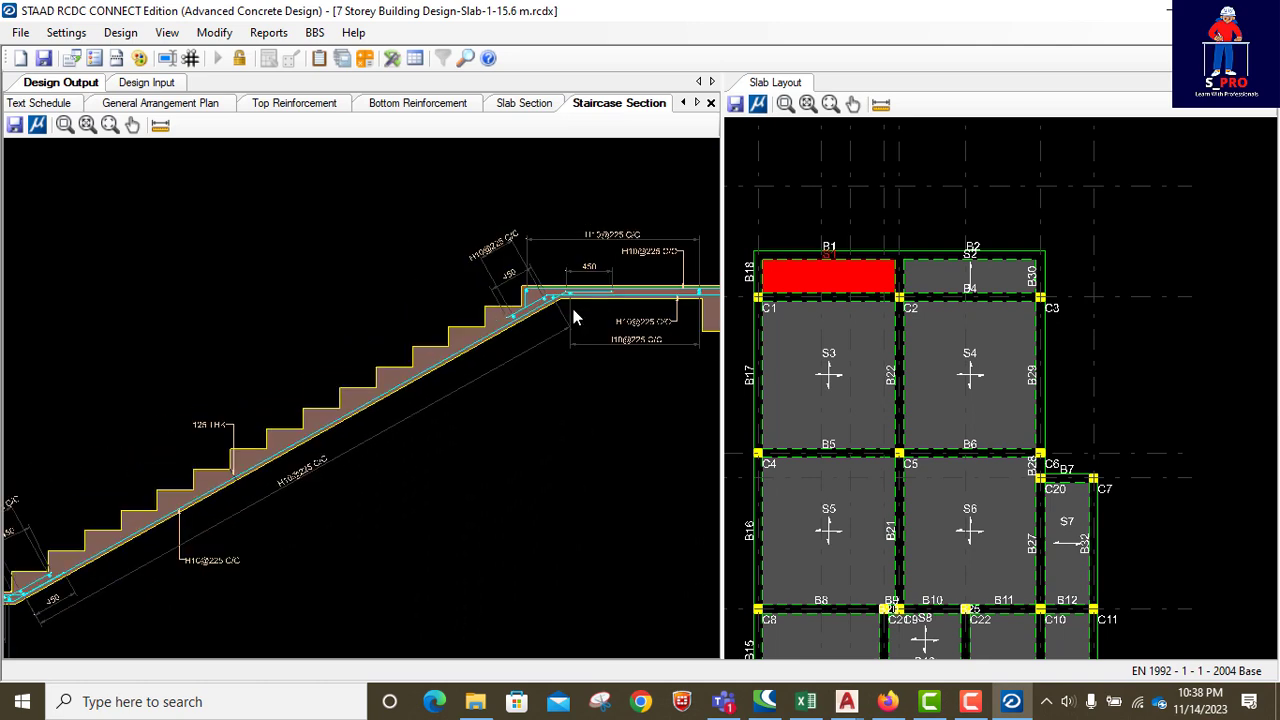
{"action": "scroll", "coordinate": [120, 497], "scroll_direction": "up", "scroll_amount": 4}
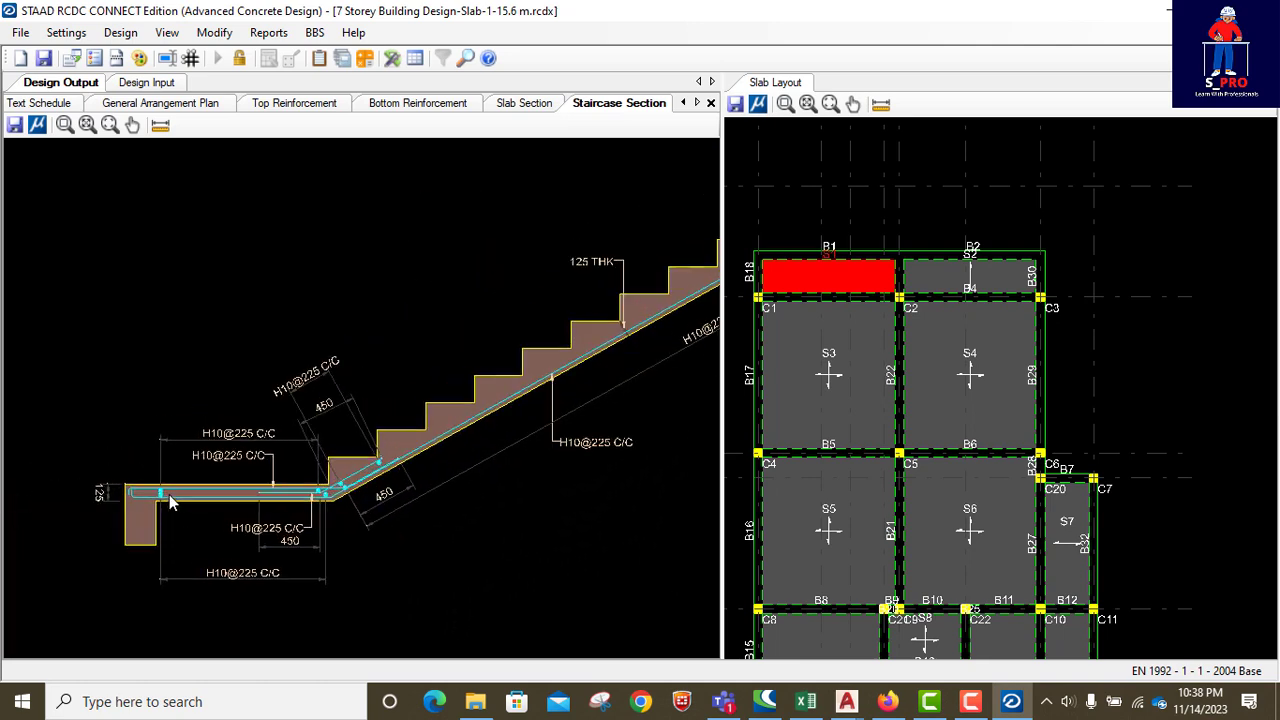
{"action": "scroll", "coordinate": [148, 505], "scroll_direction": "down", "scroll_amount": 3}
{"action": "scroll", "coordinate": [148, 501], "scroll_direction": "down", "scroll_amount": 2}
{"action": "scroll", "coordinate": [487, 368], "scroll_direction": "up", "scroll_amount": 5}
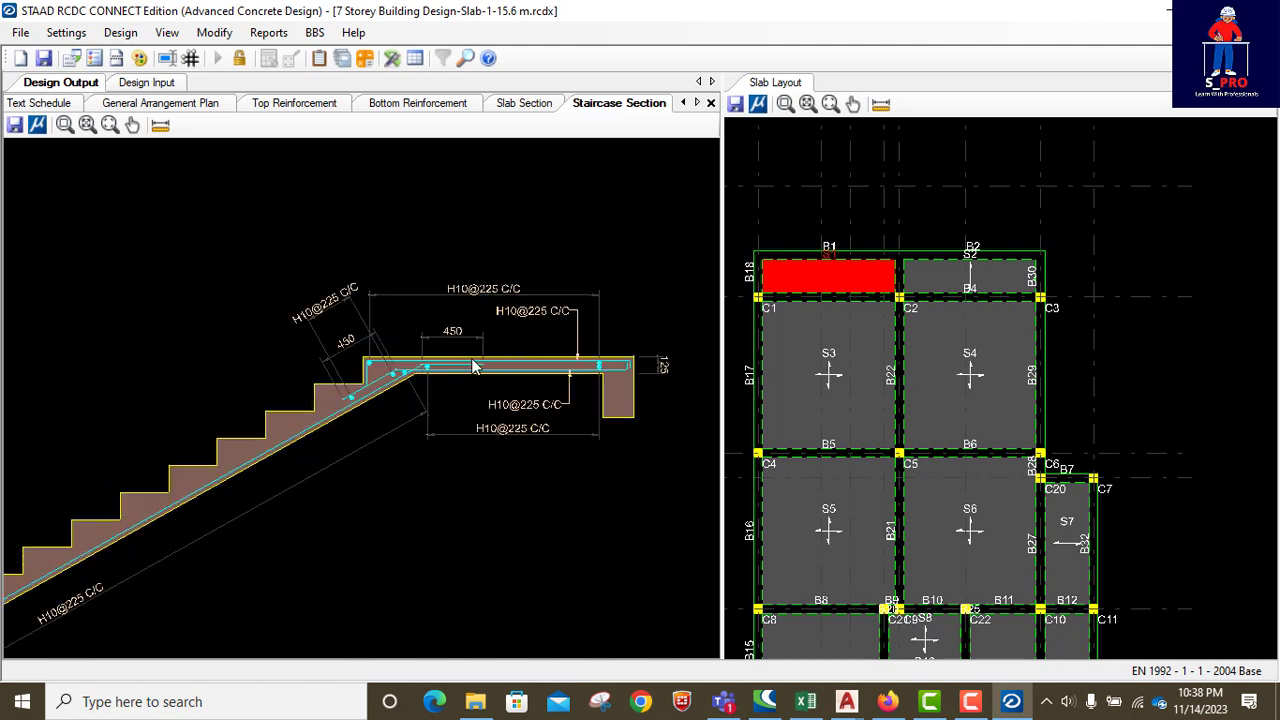
{"action": "scroll", "coordinate": [474, 367], "scroll_direction": "down", "scroll_amount": 5}
{"action": "scroll", "coordinate": [329, 435], "scroll_direction": "up", "scroll_amount": 2}
{"action": "scroll", "coordinate": [329, 435], "scroll_direction": "up", "scroll_amount": 3}
{"action": "scroll", "coordinate": [469, 380], "scroll_direction": "down", "scroll_amount": 1}
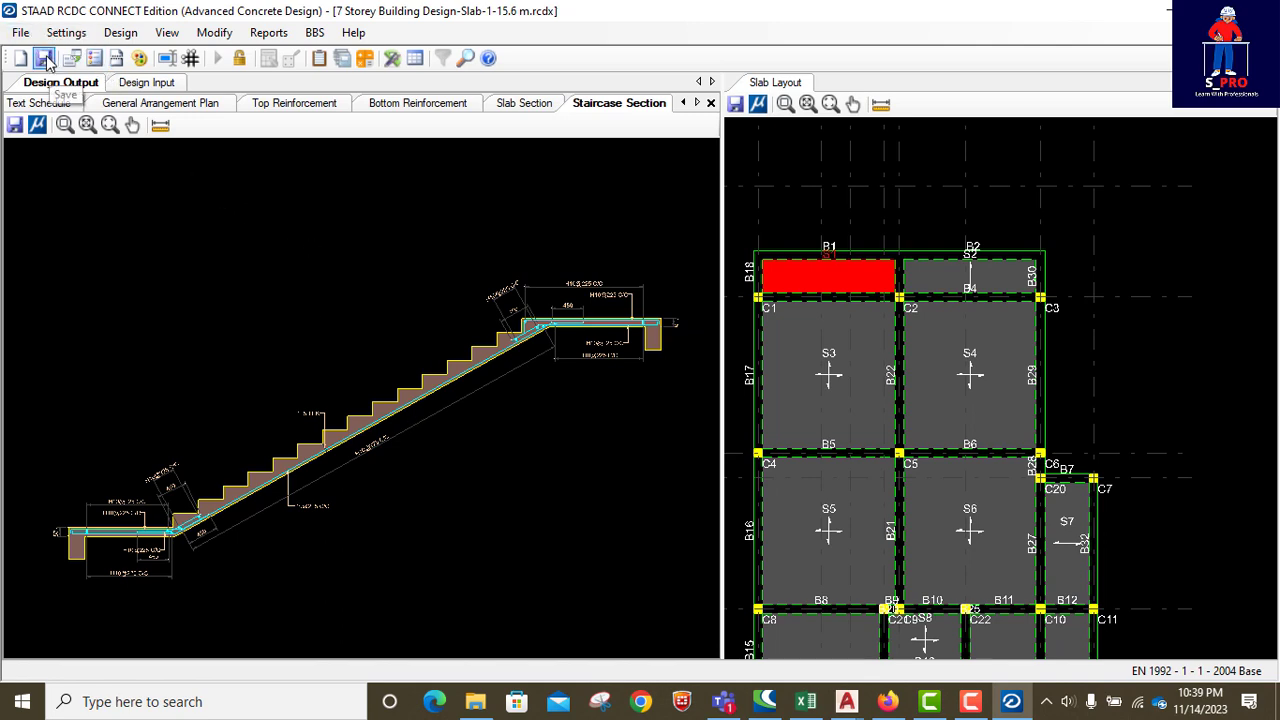
Export the staircase section drawing as a DXF file named Staircase 001.
{"action": "left_click", "coordinate": [15, 124]}
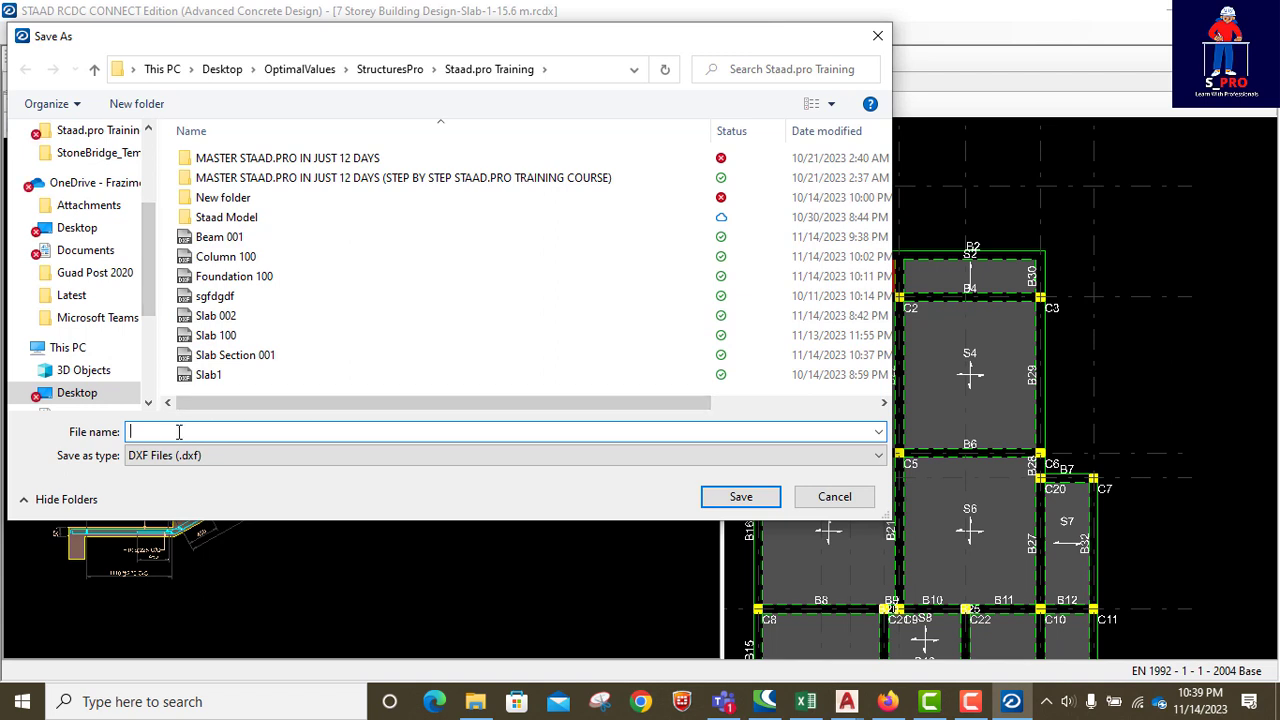
{"action": "type", "text": "Staircase 001"}
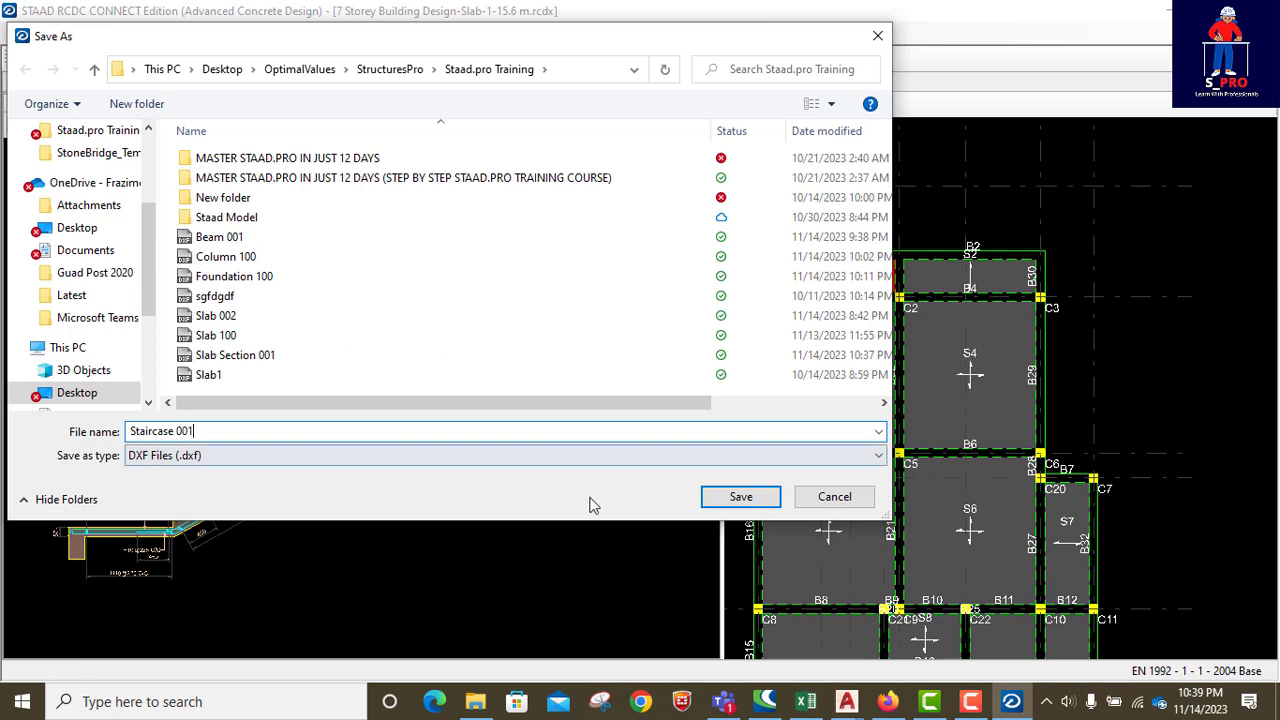
{"action": "left_click", "coordinate": [760, 498]}
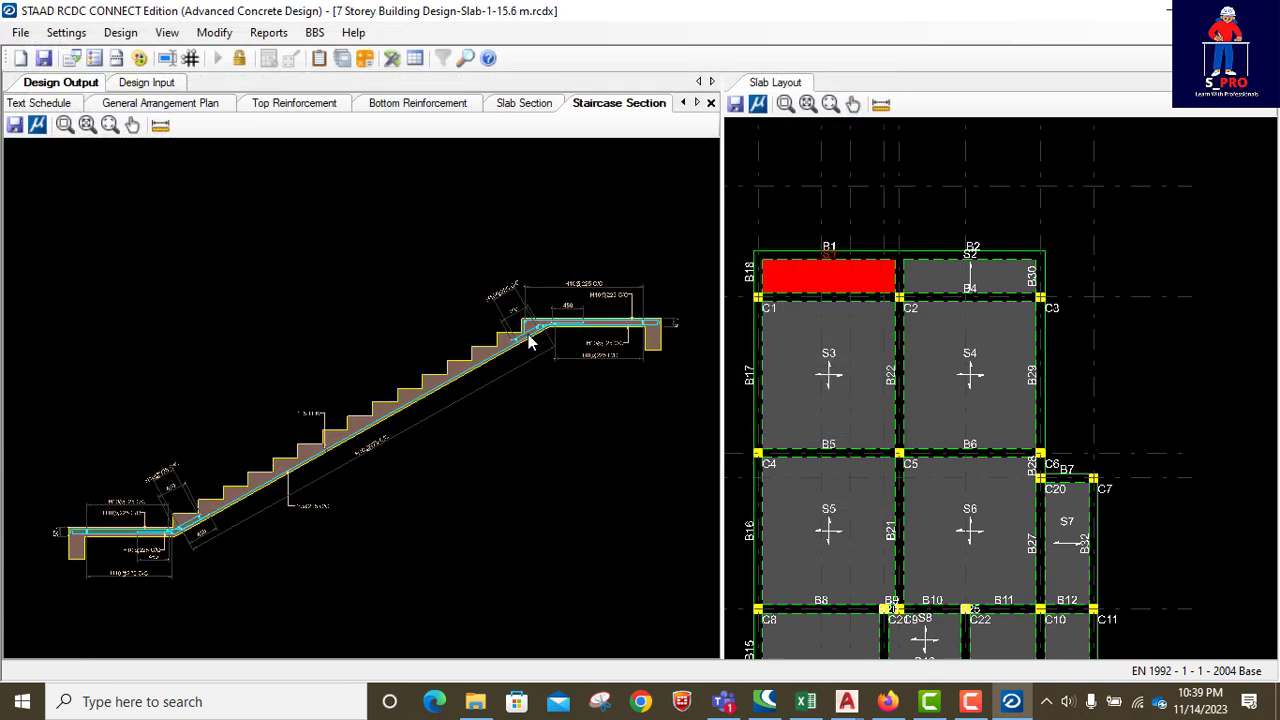
Generate the slab design summary report and review the loads, thickness and reinforcement entries of the individual slabs.
{"action": "left_click", "coordinate": [268, 32]}
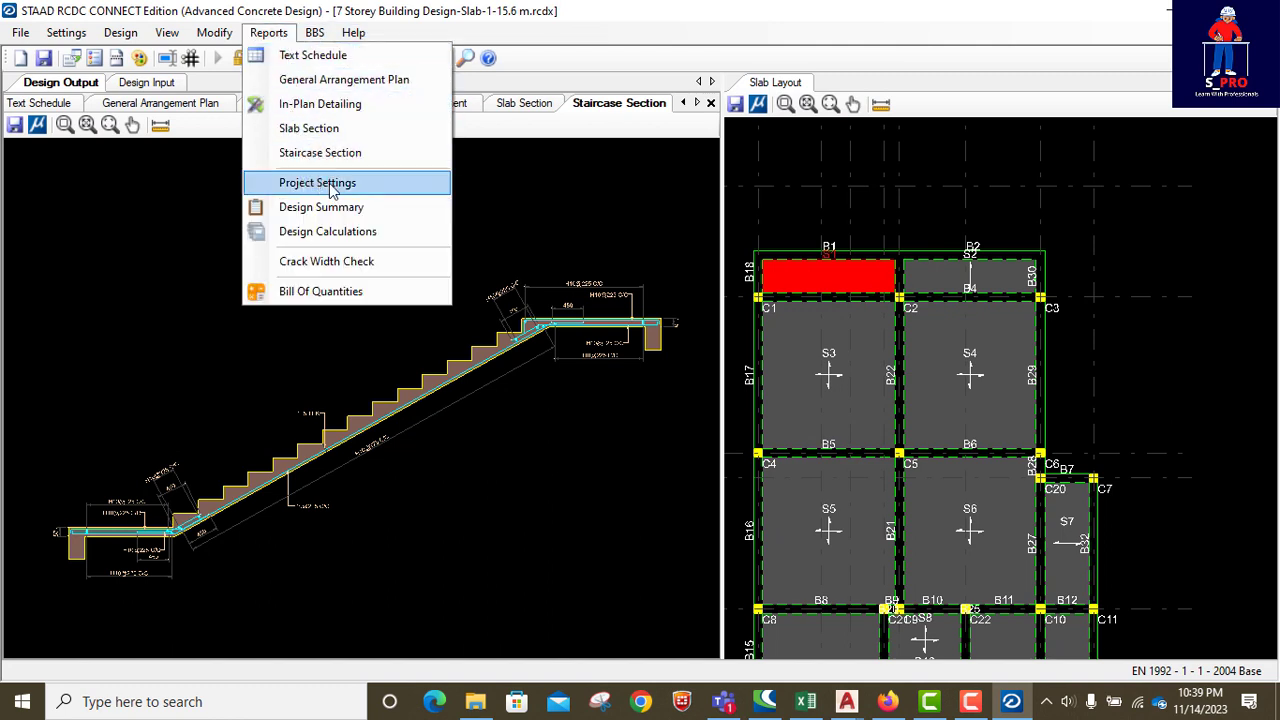
{"action": "left_click", "coordinate": [340, 207]}
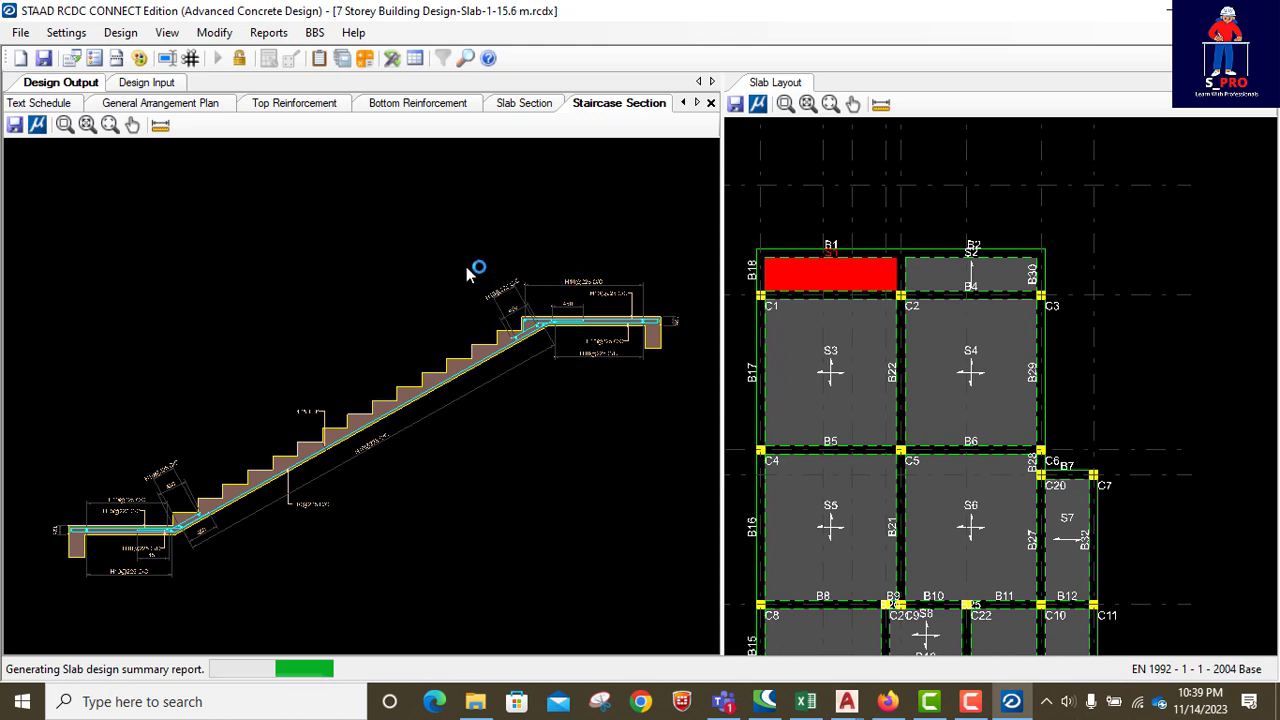
{"action": "scroll", "coordinate": [337, 321], "scroll_direction": "down", "scroll_amount": 10}
{"action": "scroll", "coordinate": [337, 321], "scroll_direction": "down", "scroll_amount": 6}
{"action": "scroll", "coordinate": [340, 309], "scroll_direction": "up", "scroll_amount": 3}
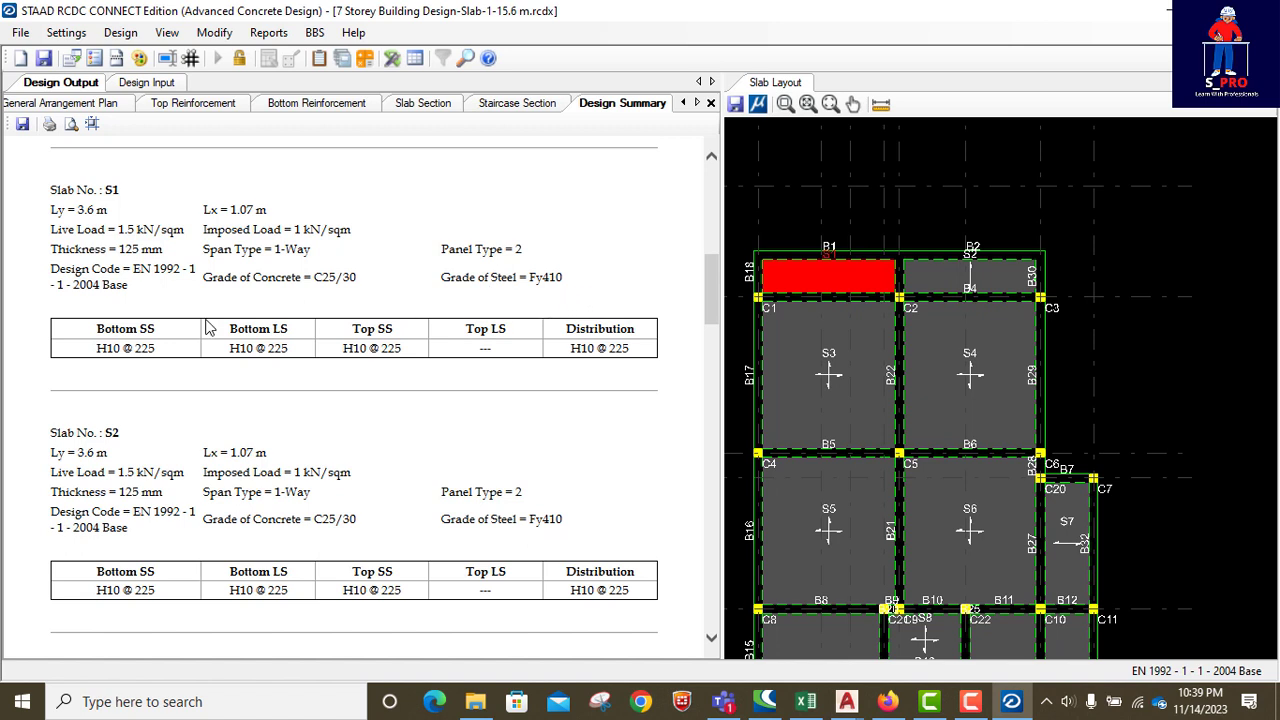
{"action": "scroll", "coordinate": [100, 344], "scroll_direction": "down", "scroll_amount": 1}
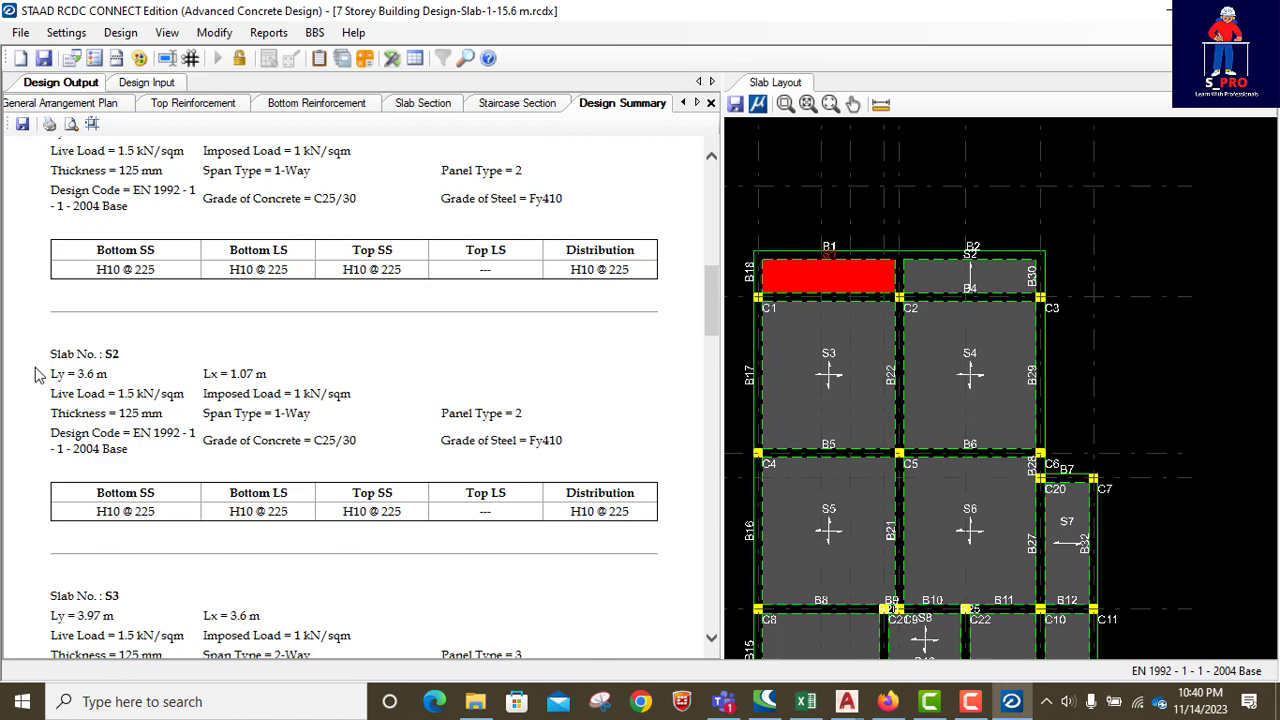
{"action": "scroll", "coordinate": [286, 414], "scroll_direction": "down", "scroll_amount": 10}
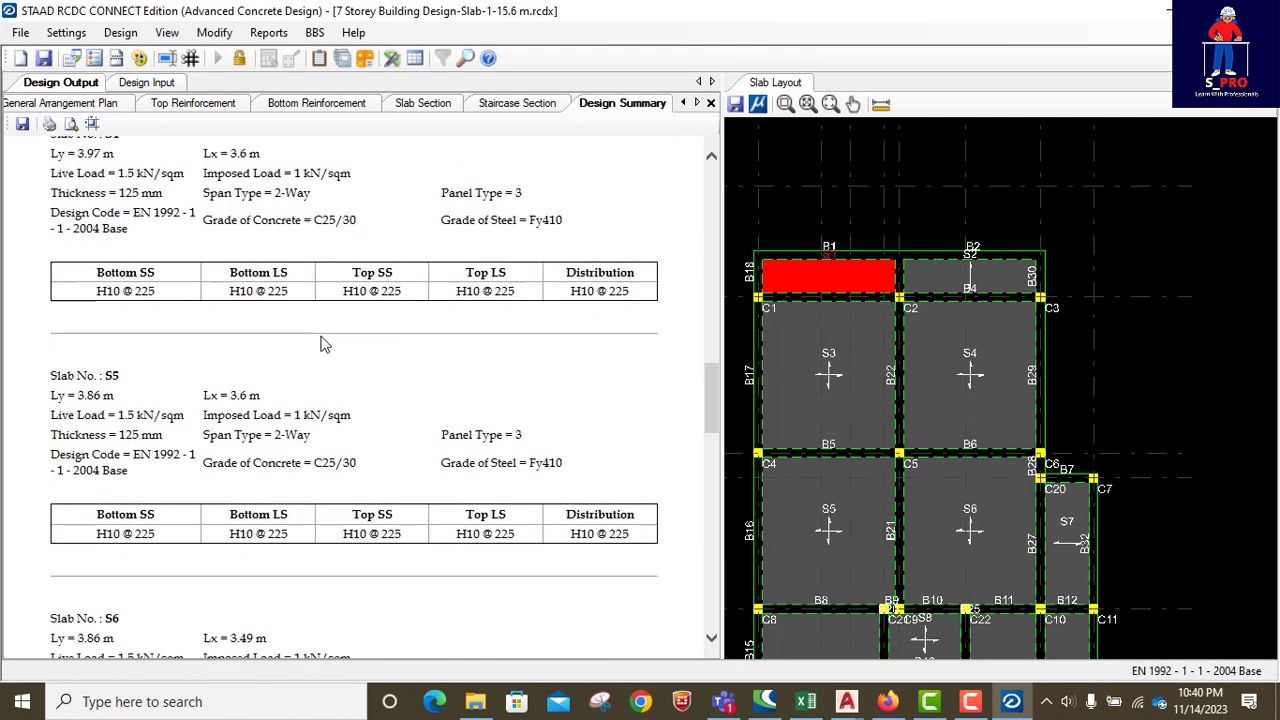
{"action": "scroll", "coordinate": [323, 343], "scroll_direction": "down", "scroll_amount": 10}
{"action": "scroll", "coordinate": [308, 333], "scroll_direction": "down", "scroll_amount": 3}
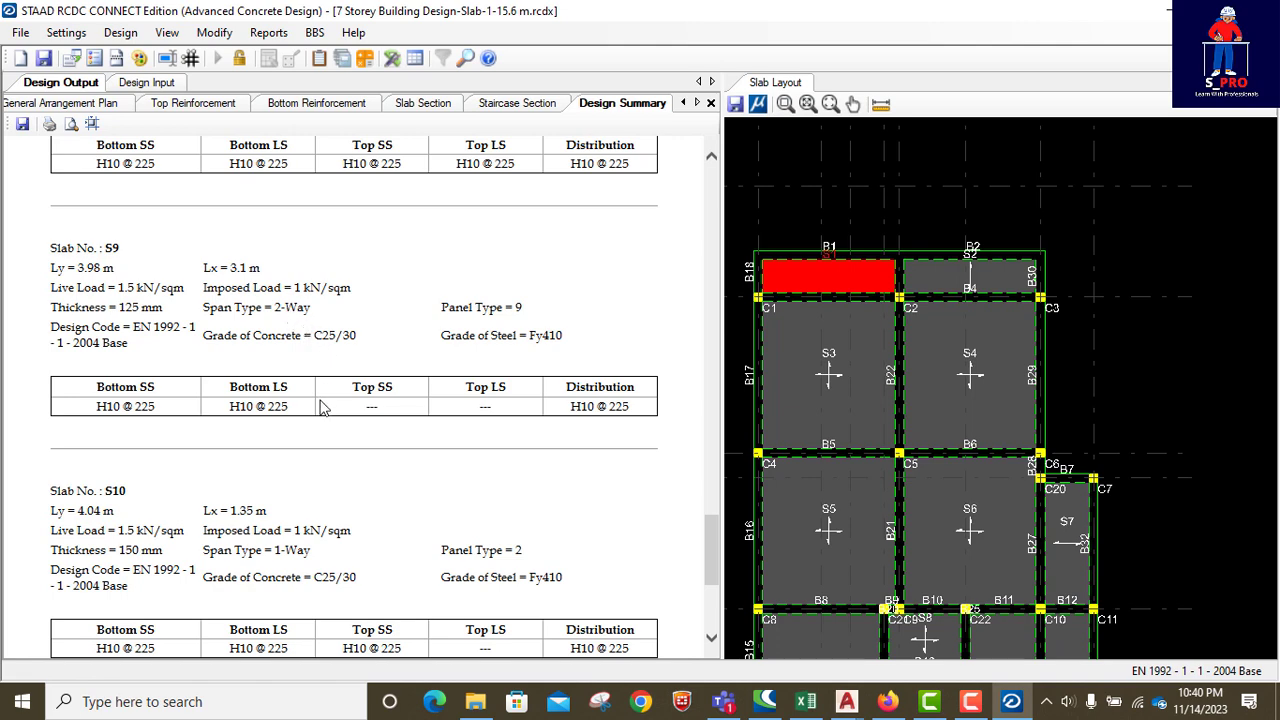
{"action": "scroll", "coordinate": [358, 389], "scroll_direction": "up", "scroll_amount": 3}
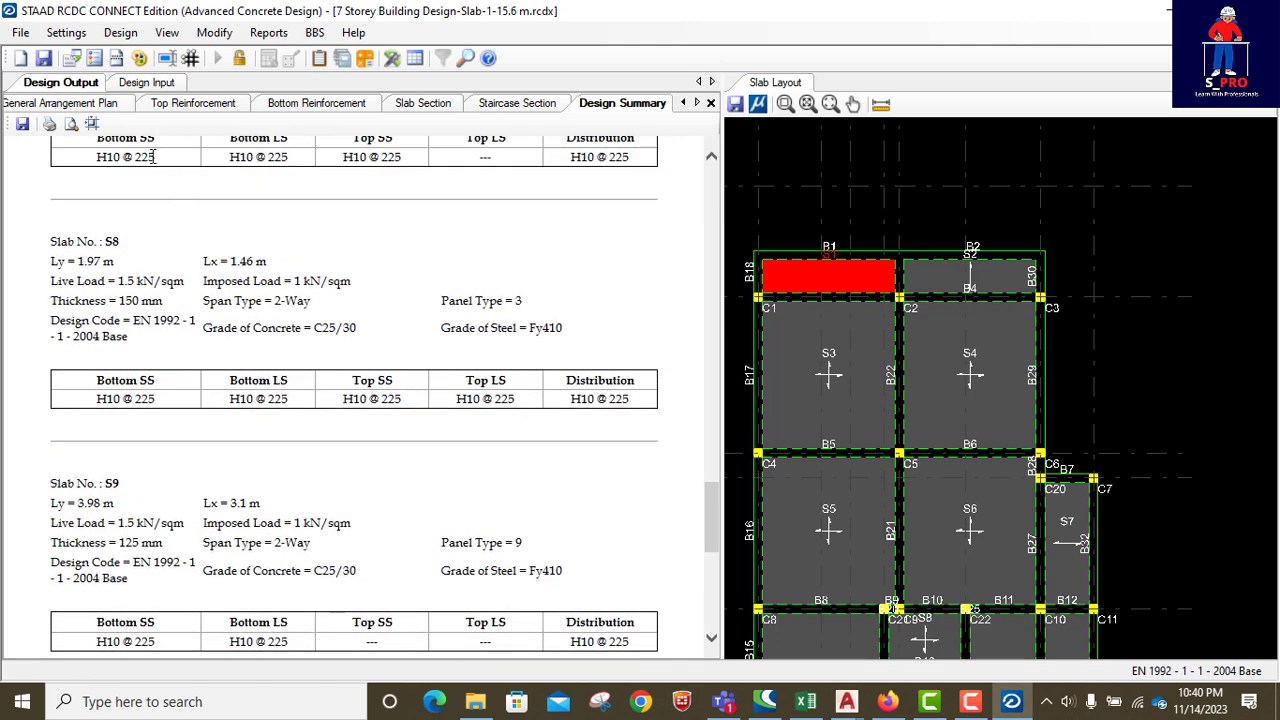
{"action": "left_click", "coordinate": [22, 123]}
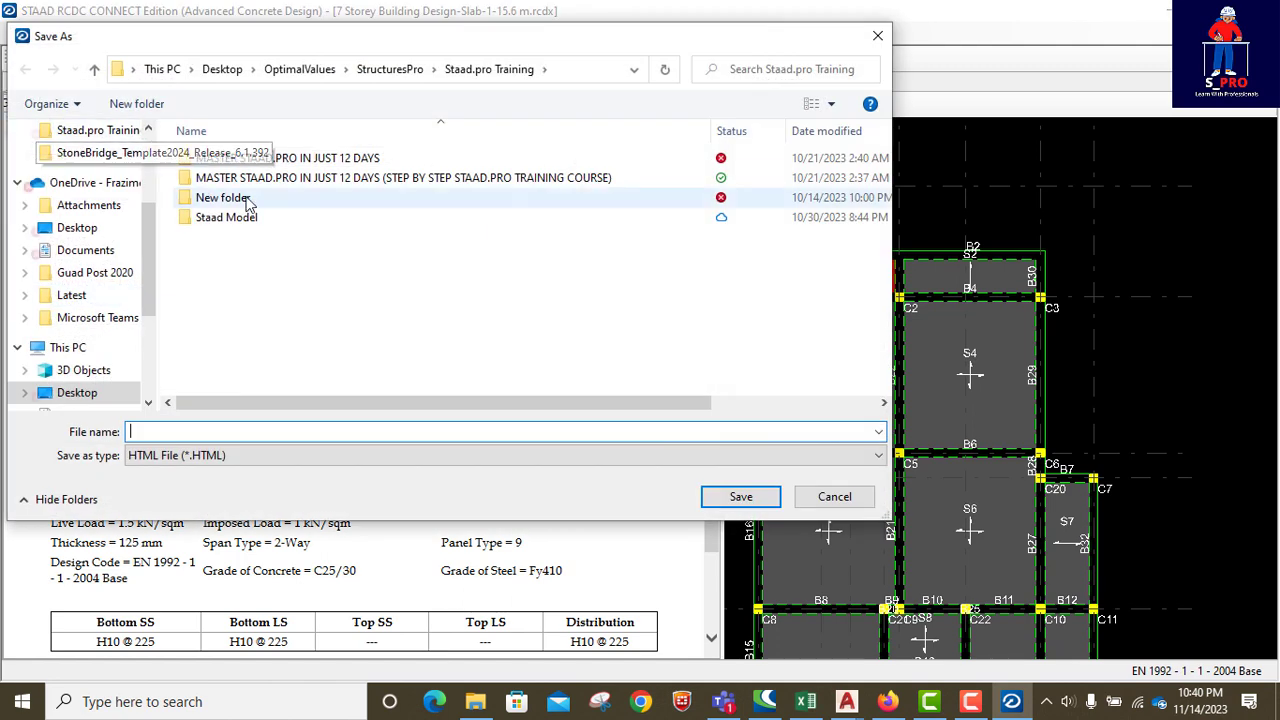
{"action": "left_click", "coordinate": [267, 461]}
{"action": "left_click", "coordinate": [267, 461]}
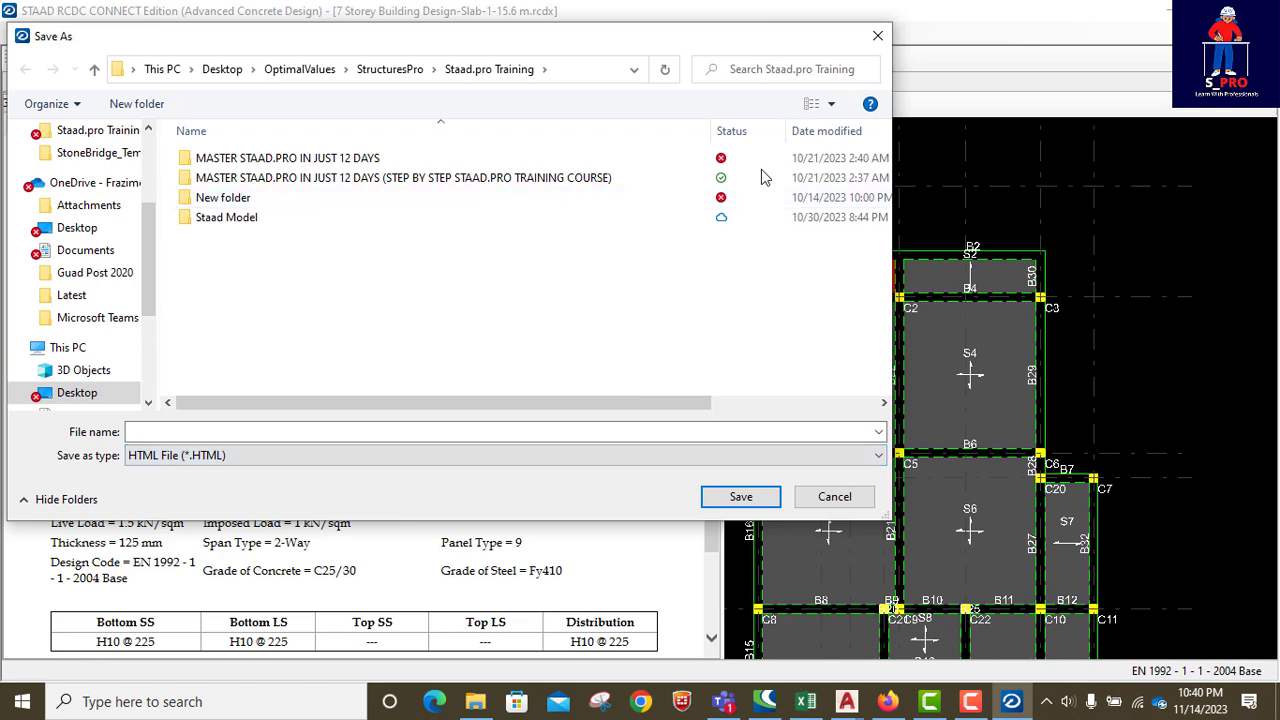
{"action": "left_click", "coordinate": [877, 35]}
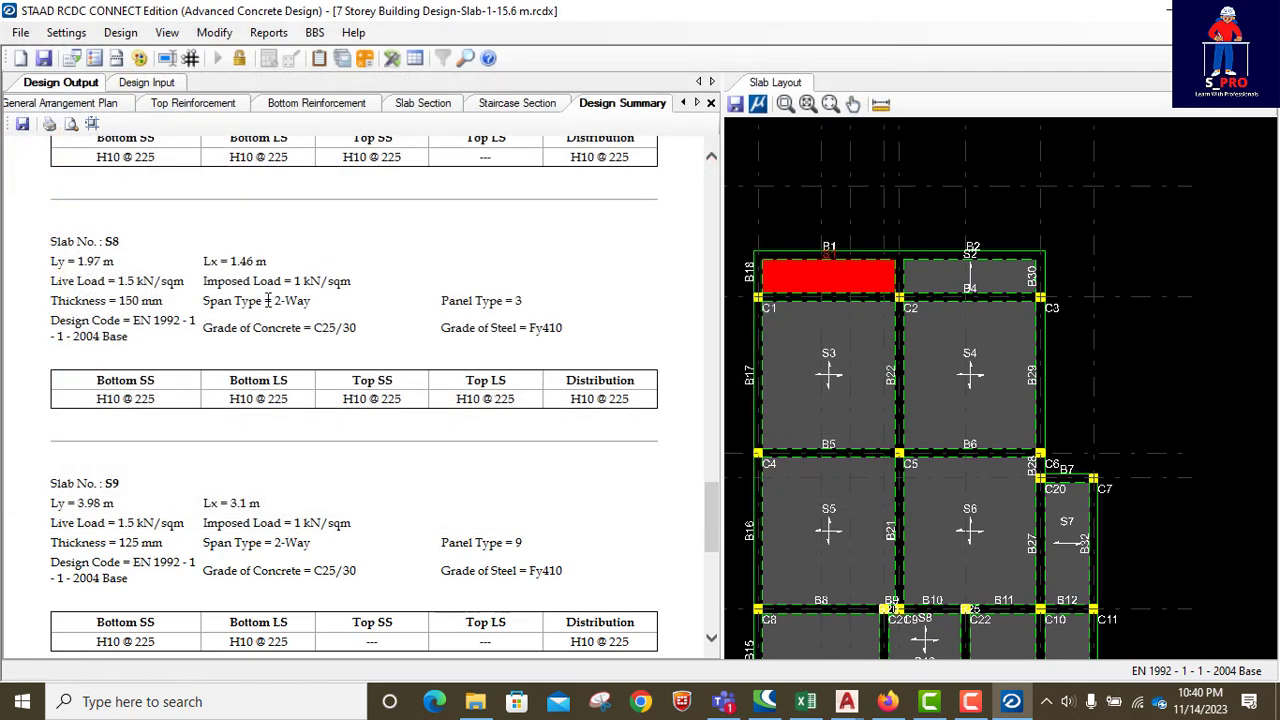
Generate the design calculation report for all slabs.
{"action": "scroll", "coordinate": [307, 230], "scroll_direction": "up", "scroll_amount": 10}
{"action": "scroll", "coordinate": [314, 160], "scroll_direction": "up", "scroll_amount": 2}
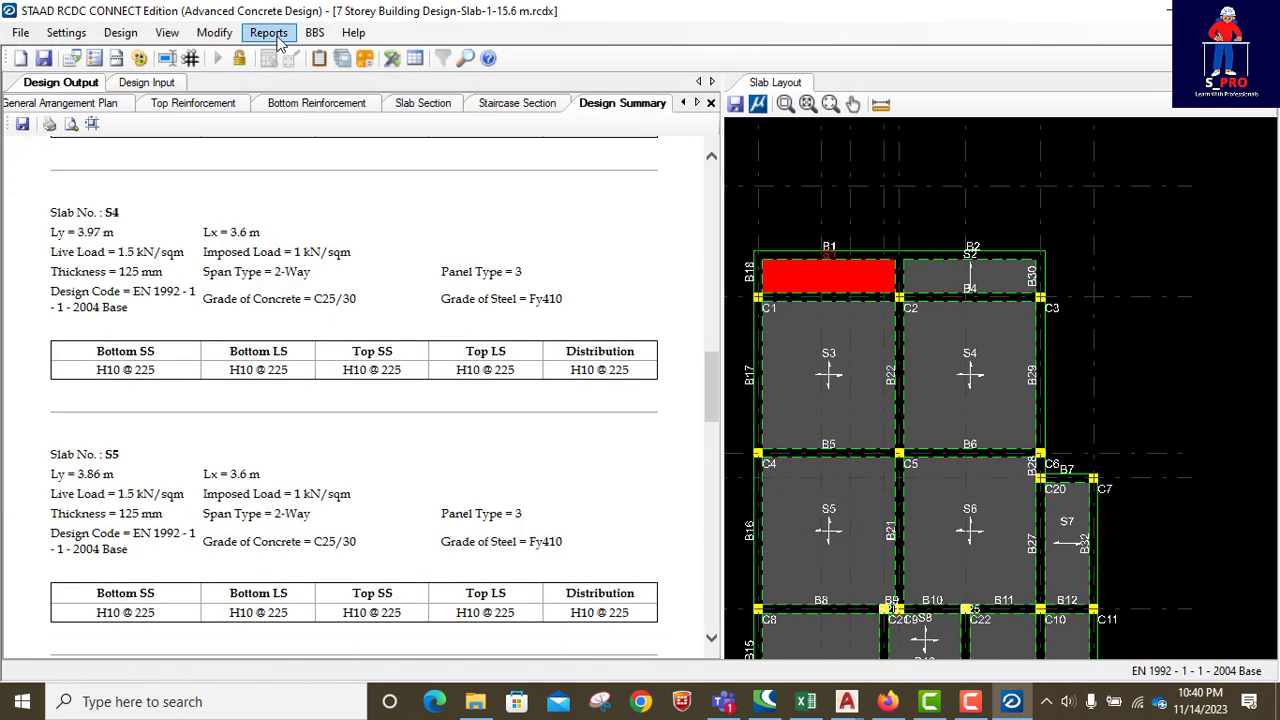
{"action": "left_click", "coordinate": [268, 32]}
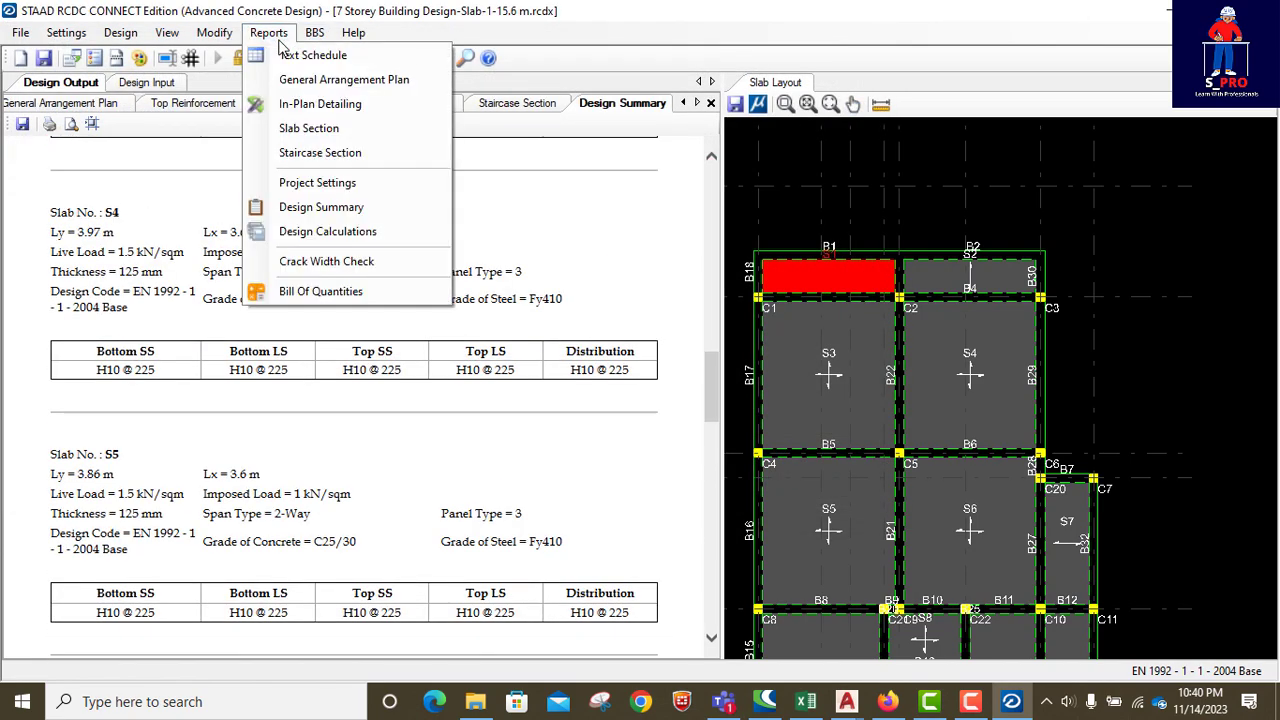
{"action": "left_click", "coordinate": [315, 233]}
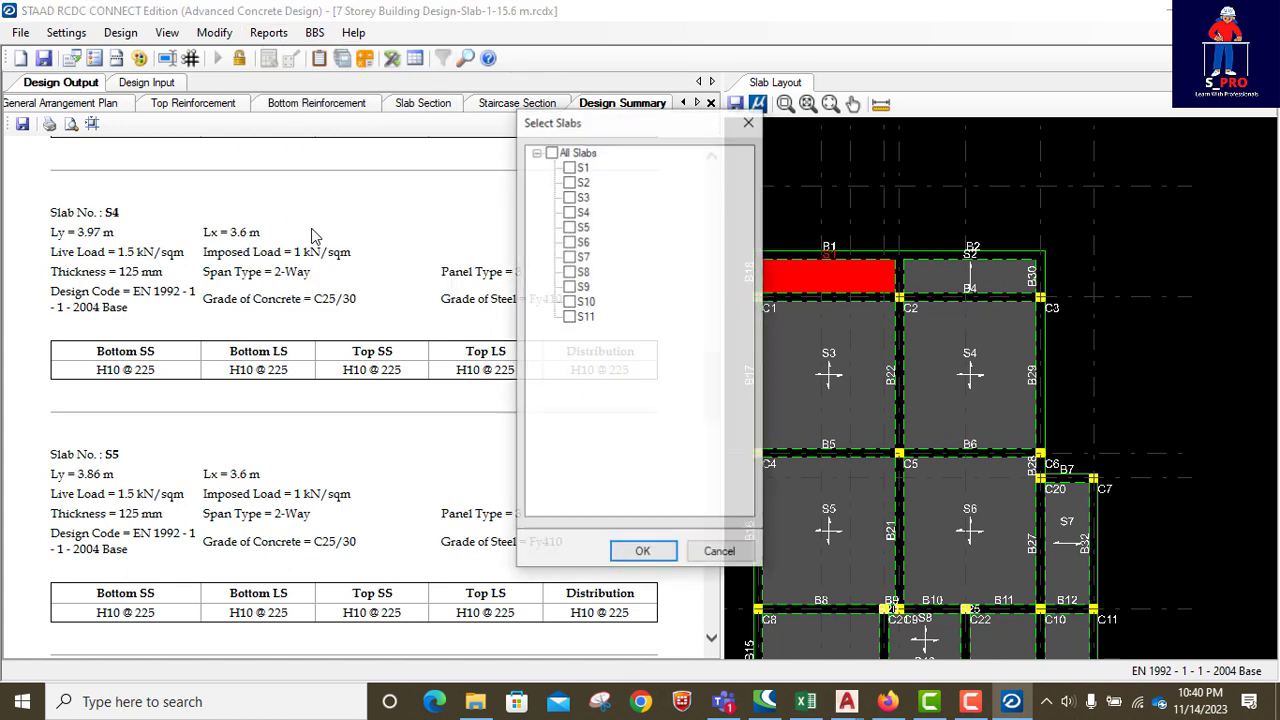
{"action": "left_click", "coordinate": [551, 153]}
{"action": "left_click", "coordinate": [643, 552]}
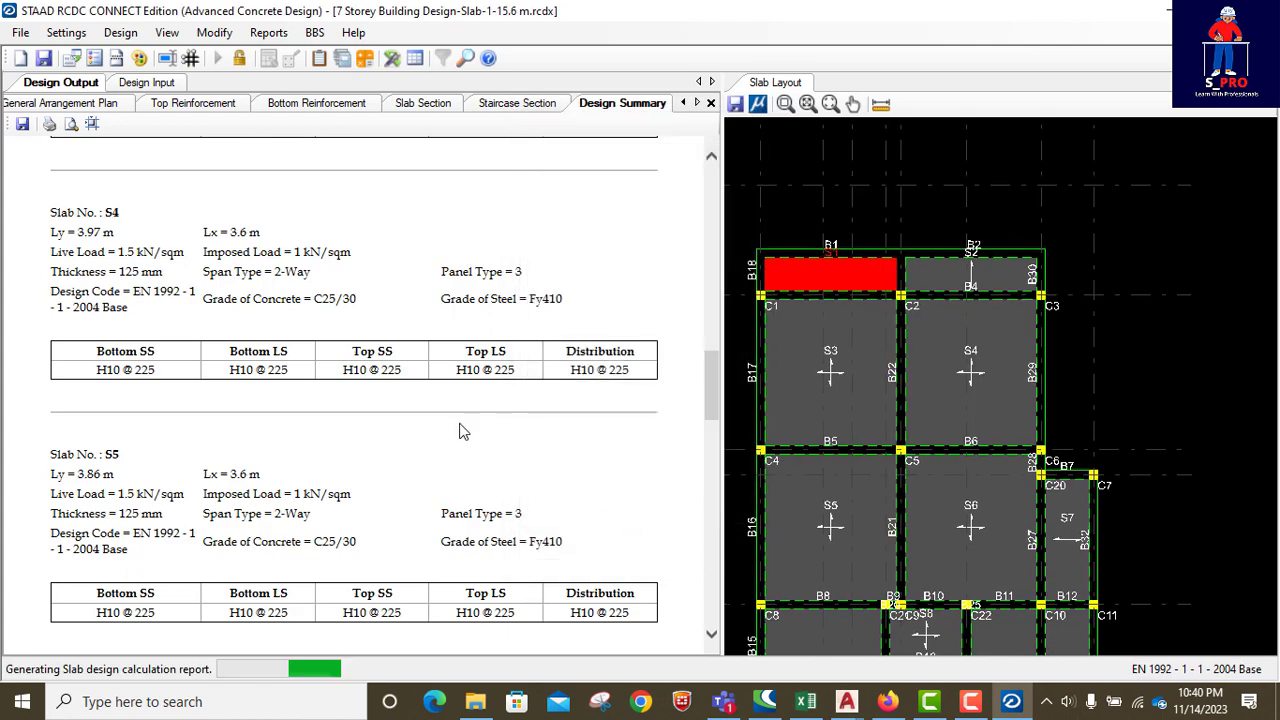
Examine the calculation report's term definitions, EN 1992-1-1 code references, and slab S1's design data and moments.
{"action": "scroll", "coordinate": [390, 372], "scroll_direction": "down", "scroll_amount": 10}
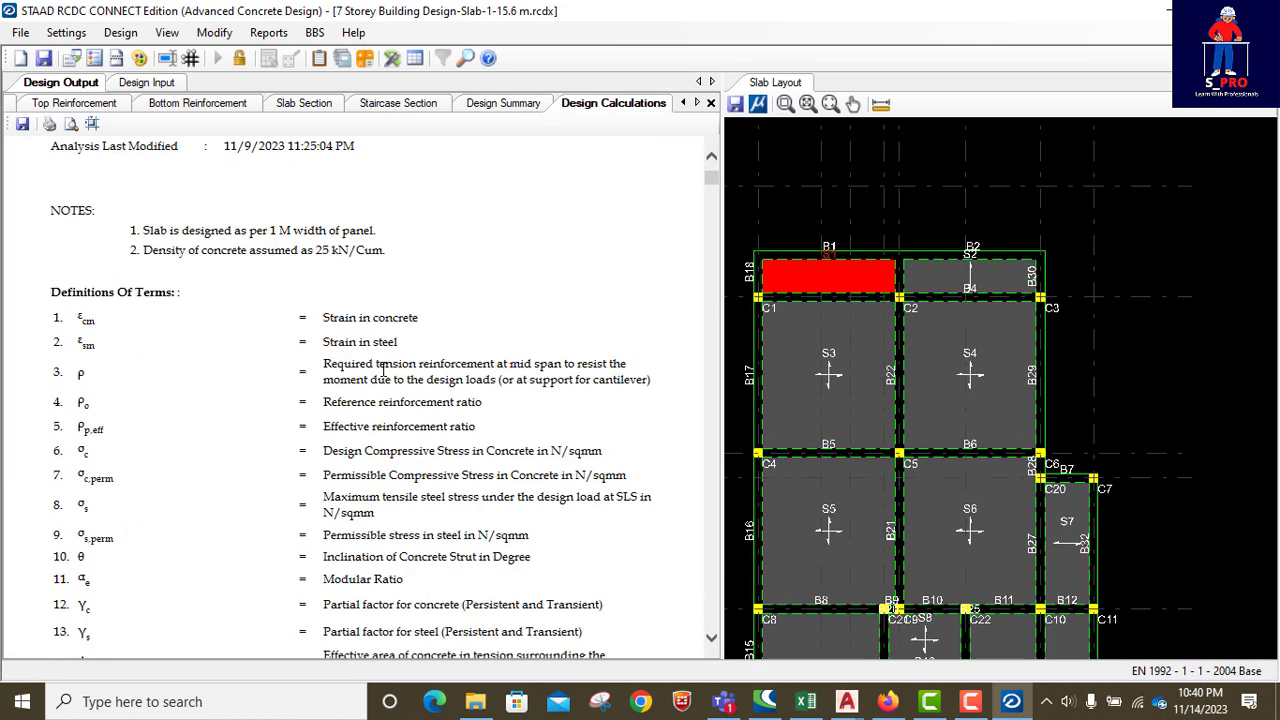
{"action": "scroll", "coordinate": [380, 365], "scroll_direction": "down", "scroll_amount": 15}
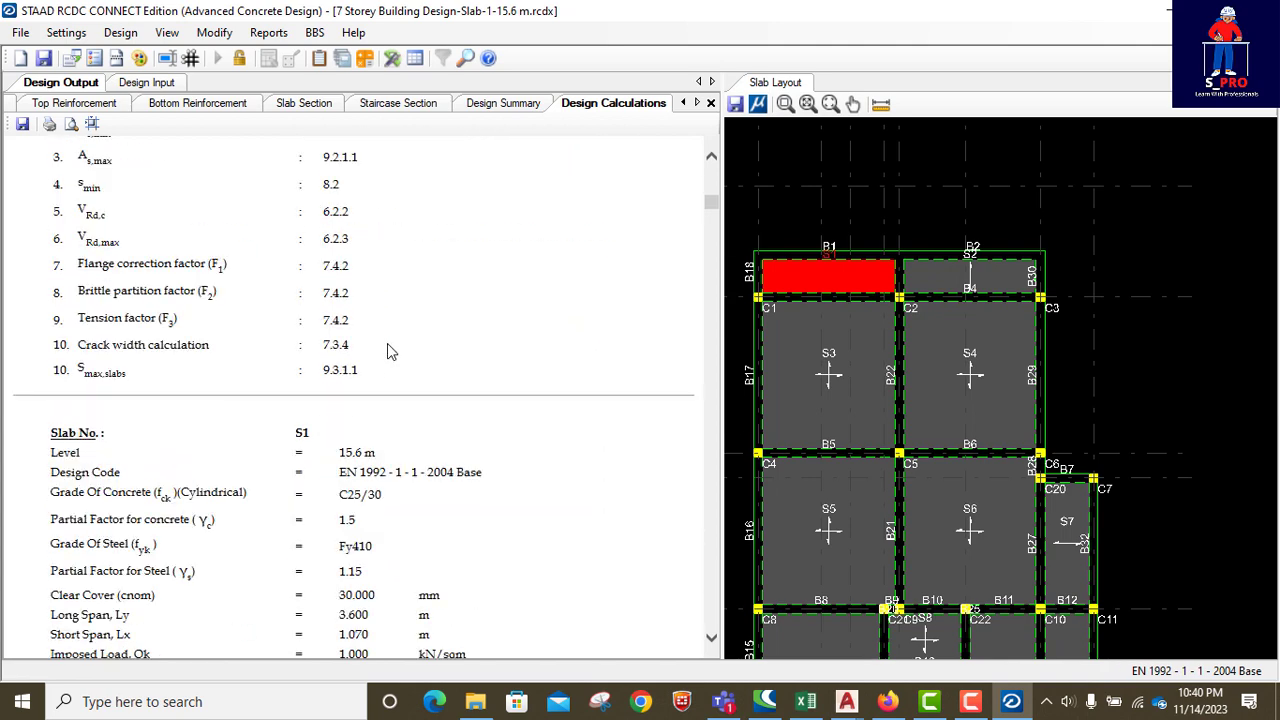
{"action": "scroll", "coordinate": [390, 343], "scroll_direction": "up", "scroll_amount": 5}
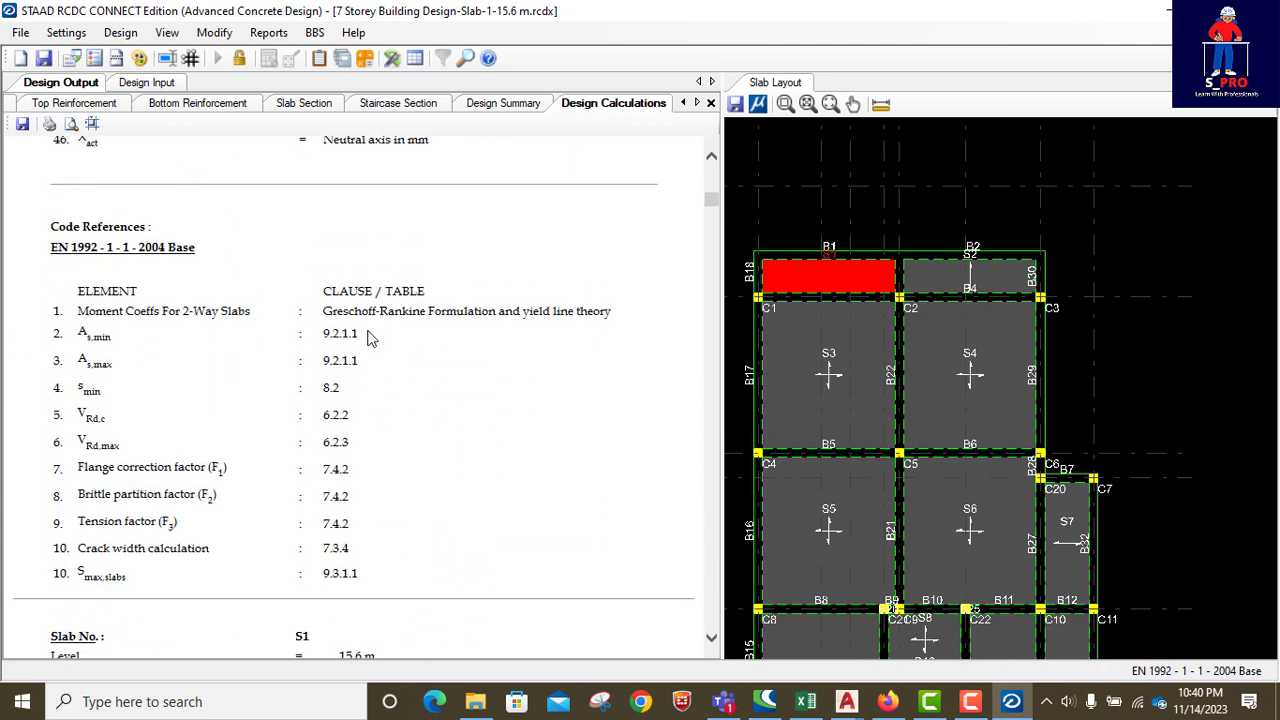
{"action": "scroll", "coordinate": [330, 325], "scroll_direction": "down", "scroll_amount": 2}
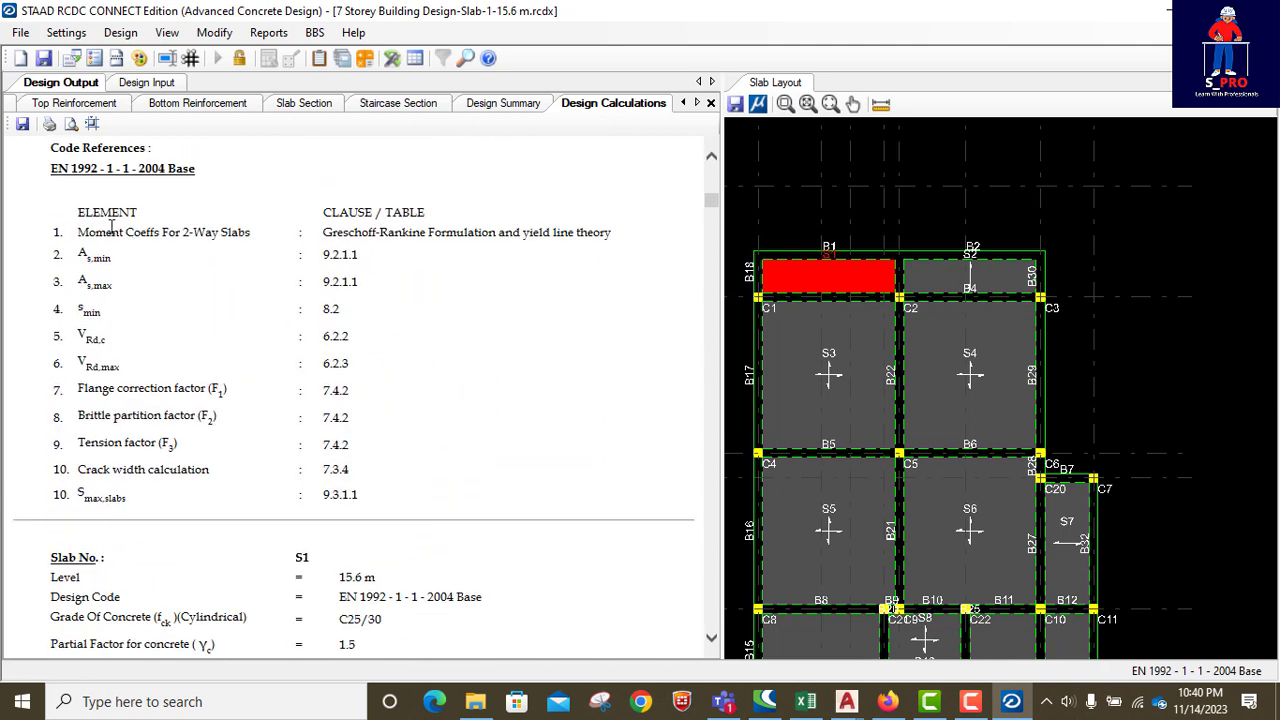
{"action": "scroll", "coordinate": [62, 222], "scroll_direction": "up", "scroll_amount": 2}
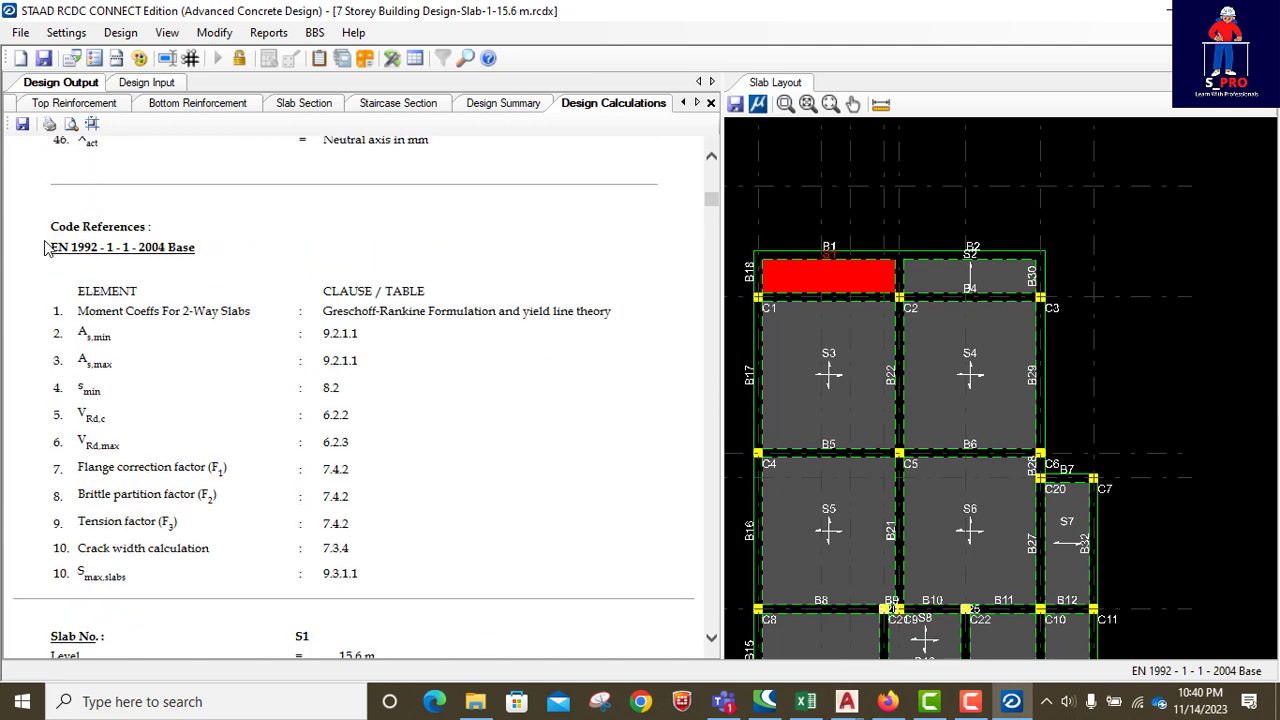
{"action": "scroll", "coordinate": [57, 244], "scroll_direction": "down", "scroll_amount": 10}
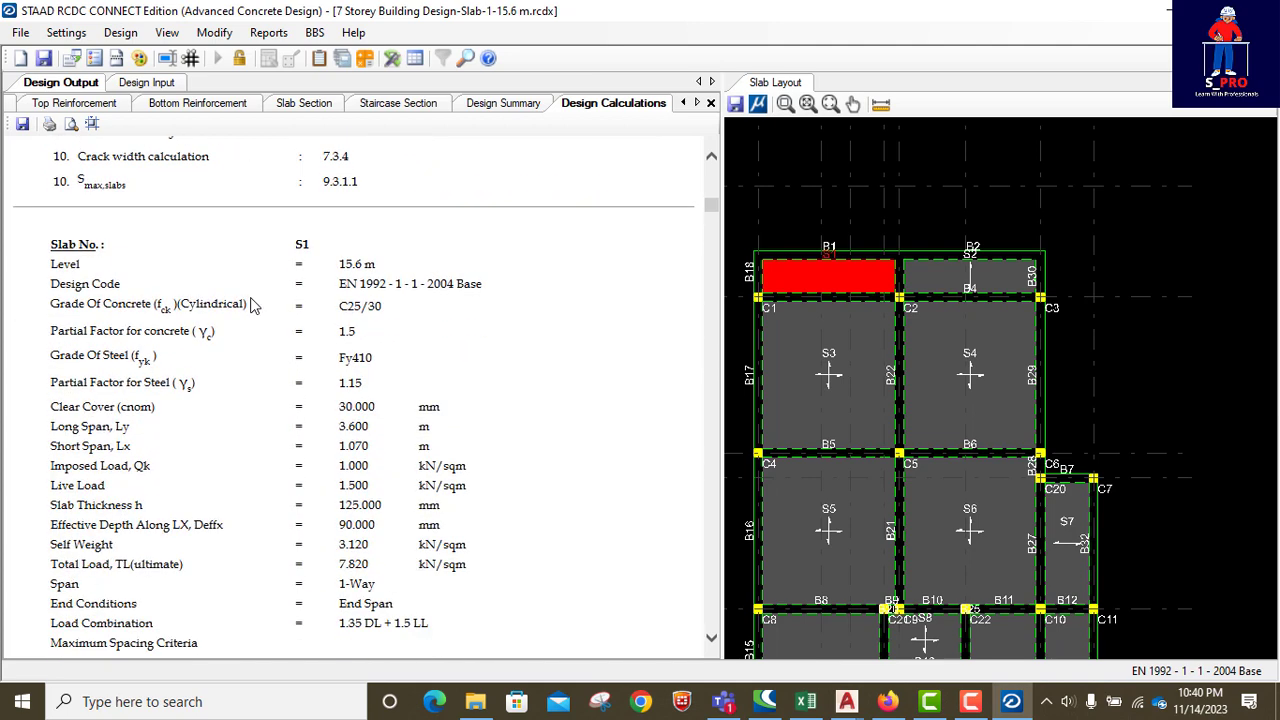
{"action": "scroll", "coordinate": [78, 258], "scroll_direction": "down", "scroll_amount": 12}
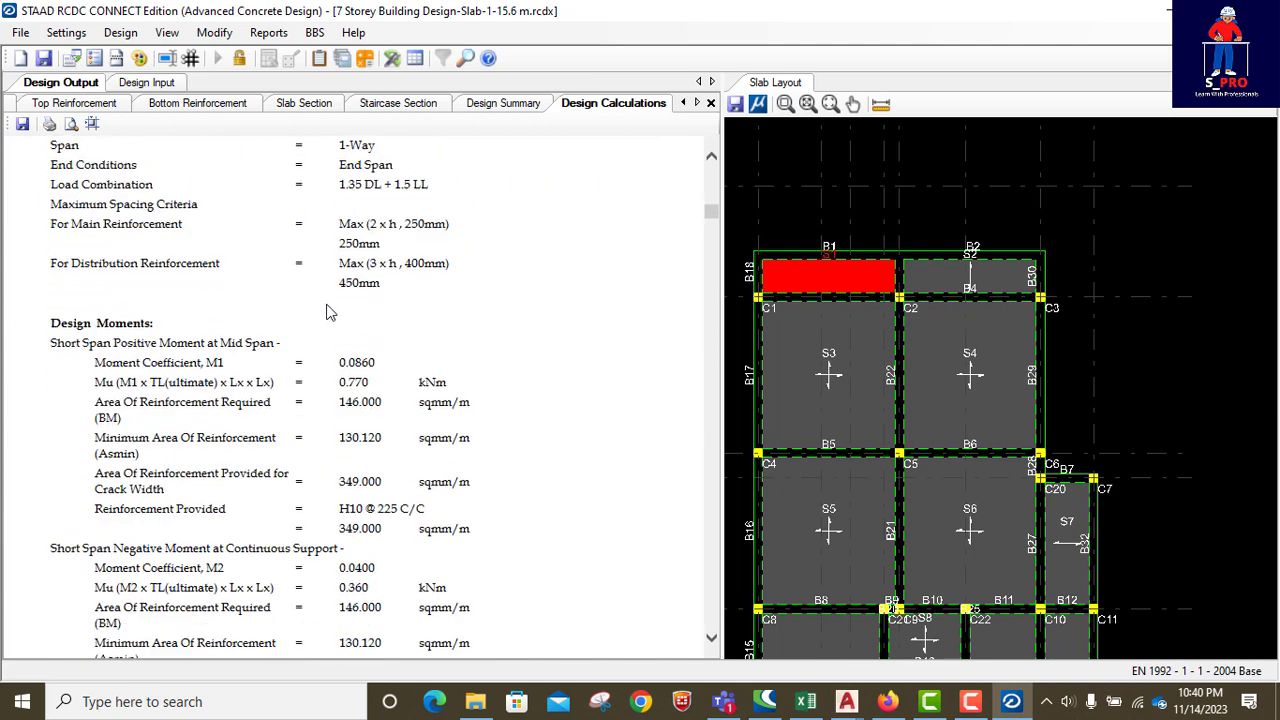
{"action": "scroll", "coordinate": [166, 324], "scroll_direction": "down", "scroll_amount": 6}
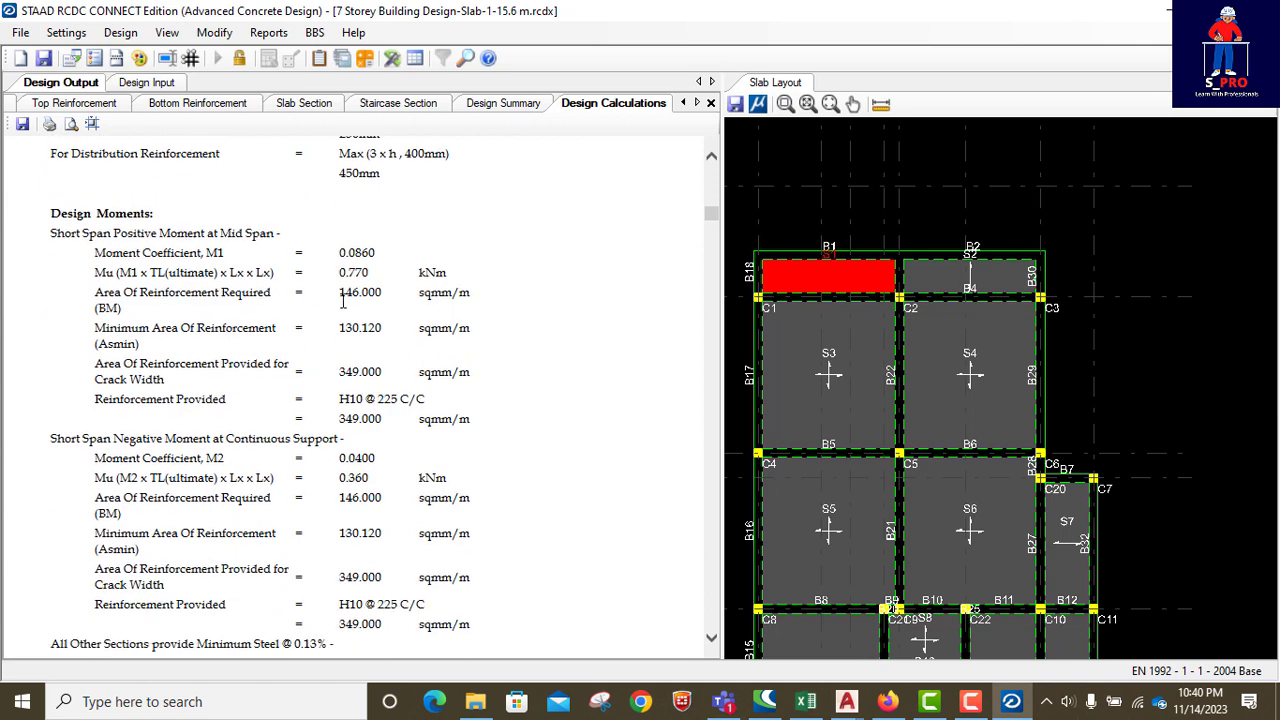
Examine slab S1's moment reinforcement, minimum steel, shear check and deflection check in the calculation report.
{"action": "scroll", "coordinate": [180, 300], "scroll_direction": "down", "scroll_amount": 2}
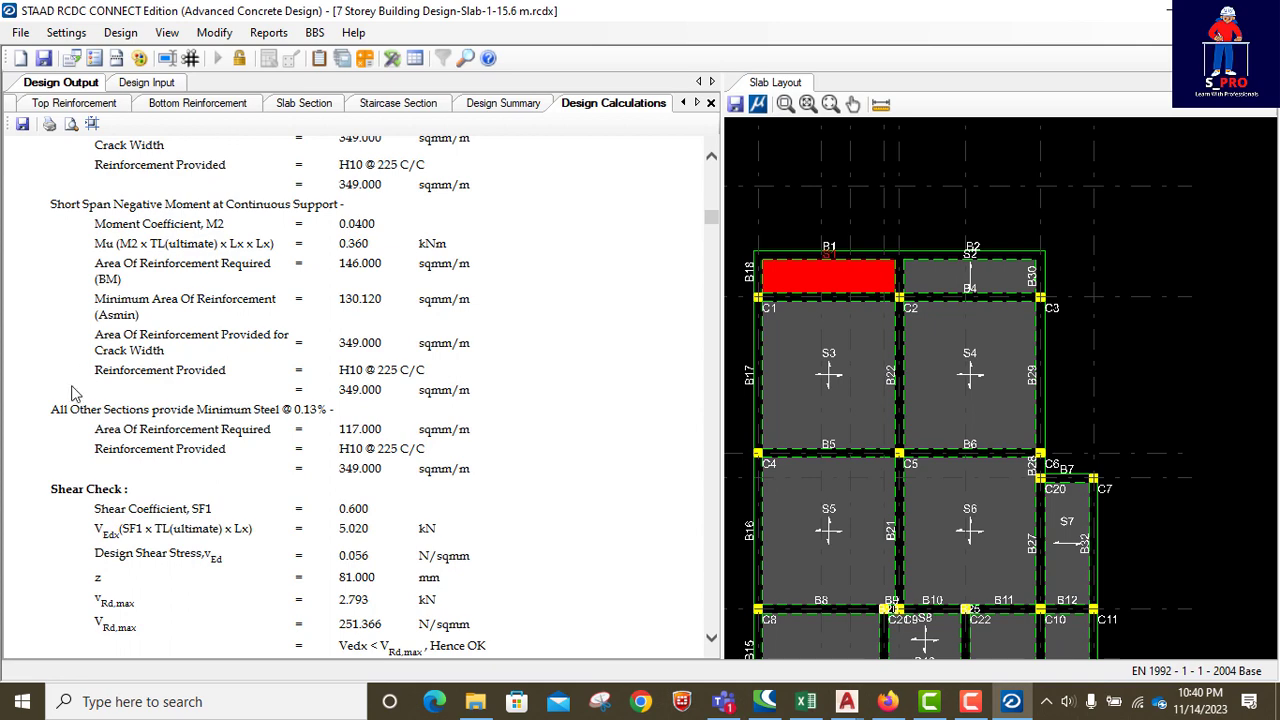
{"action": "scroll", "coordinate": [240, 360], "scroll_direction": "down", "scroll_amount": 4}
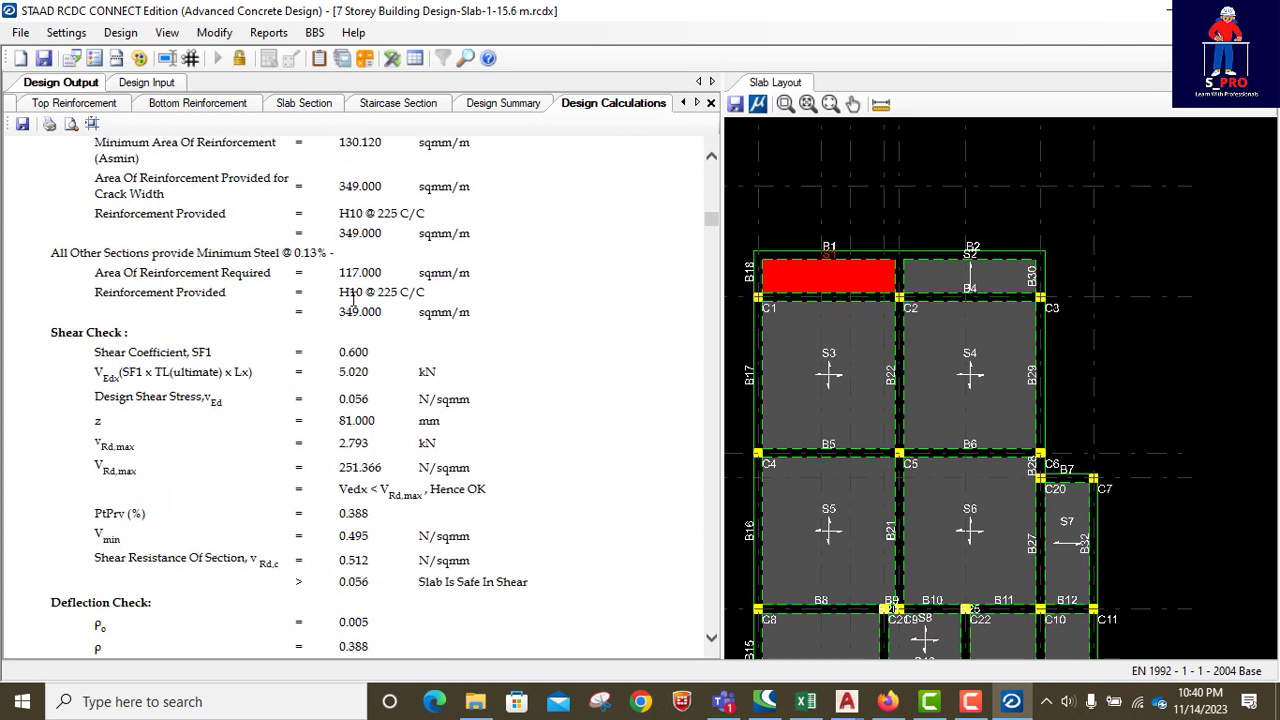
{"action": "scroll", "coordinate": [352, 305], "scroll_direction": "down", "scroll_amount": 5}
{"action": "scroll", "coordinate": [352, 305], "scroll_direction": "up", "scroll_amount": 3}
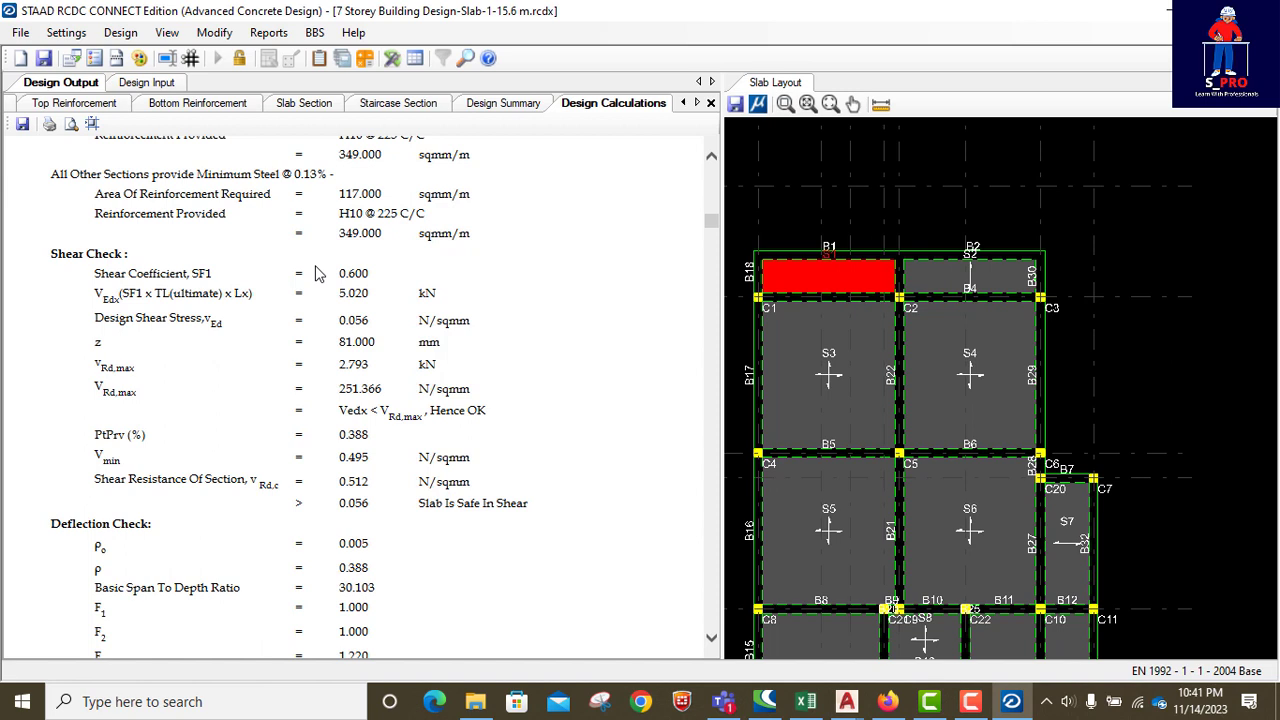
{"action": "scroll", "coordinate": [316, 273], "scroll_direction": "down", "scroll_amount": 5}
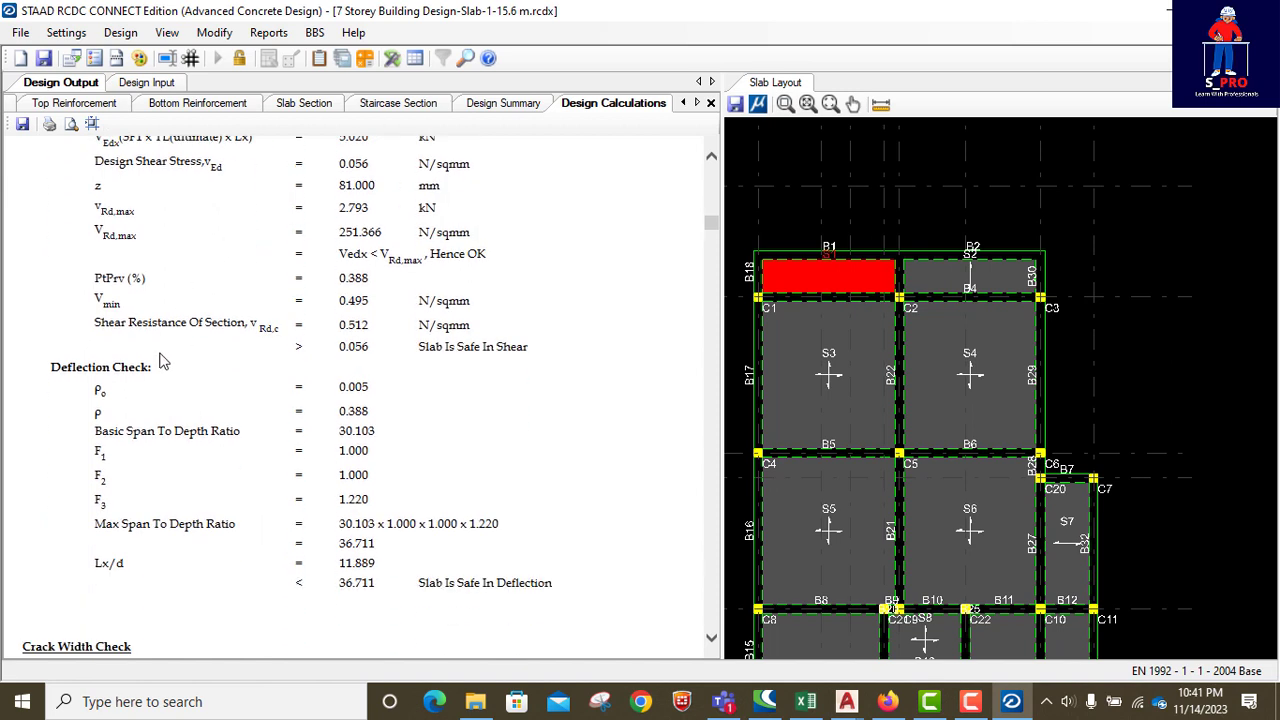
{"action": "left_click_drag", "start_coordinate": [54, 366], "coordinate": [147, 370]}
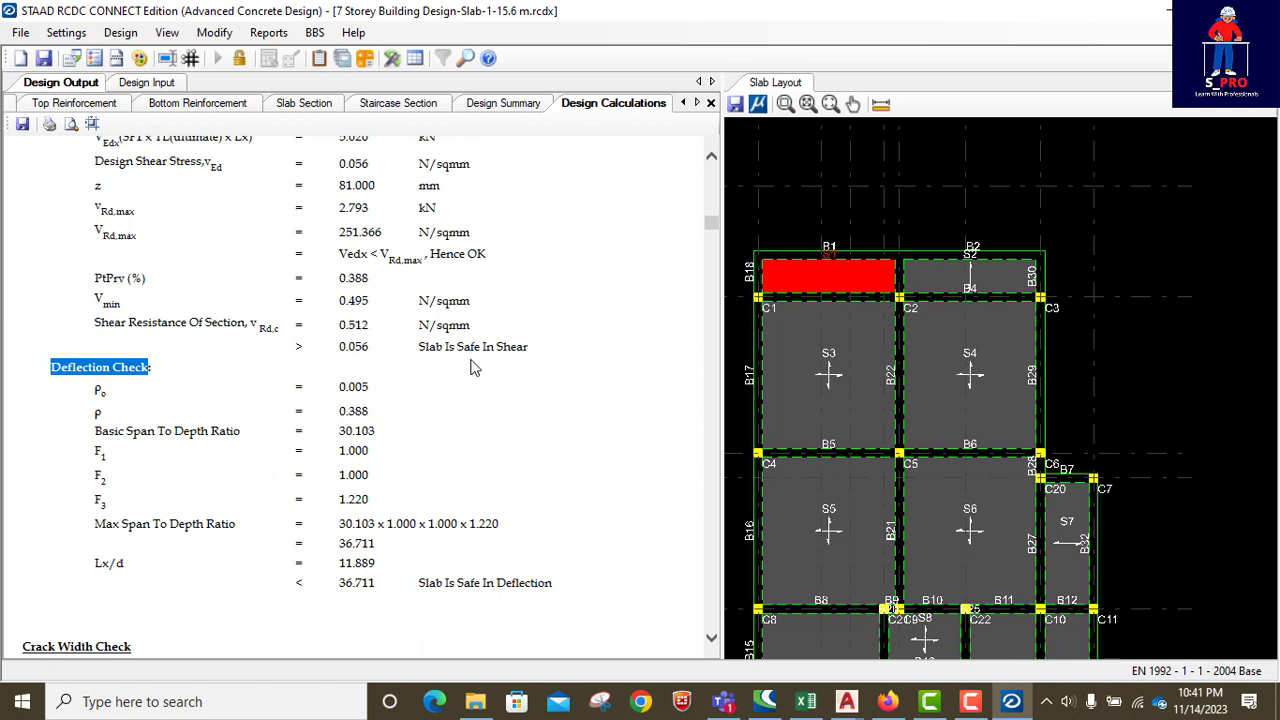
{"action": "left_click", "coordinate": [219, 390]}
{"action": "scroll", "coordinate": [264, 352], "scroll_direction": "down", "scroll_amount": 1}
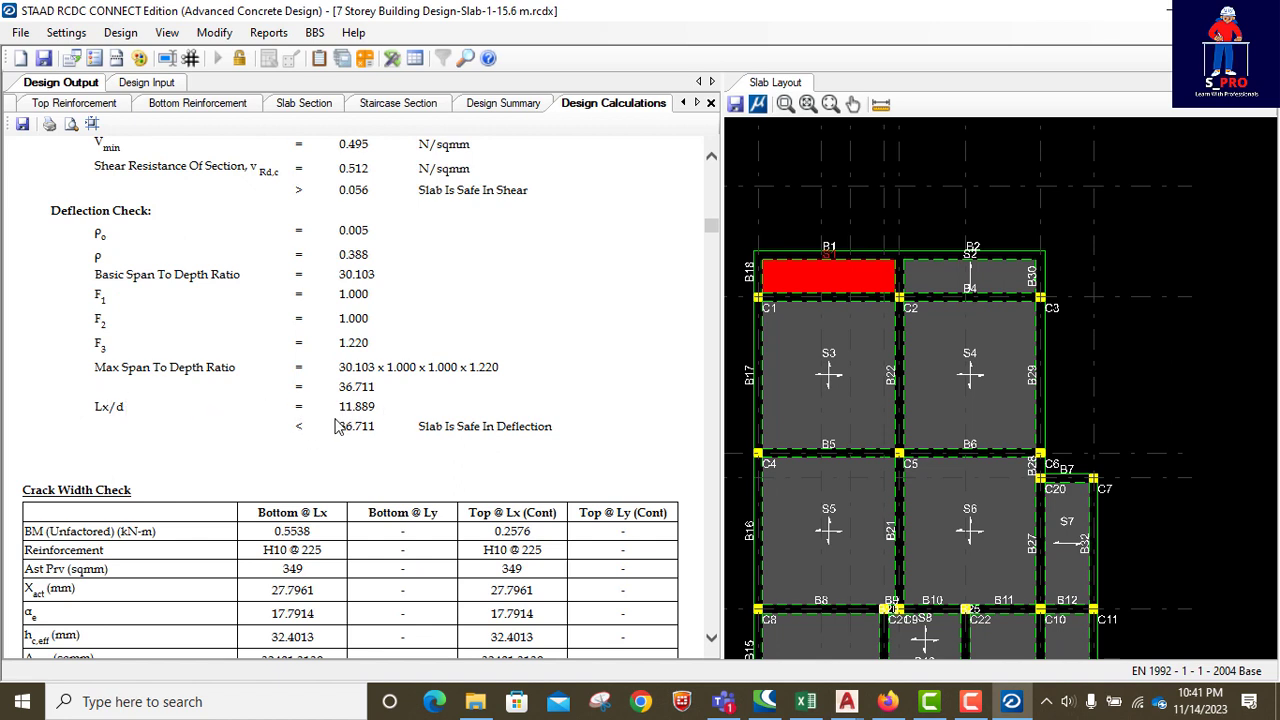
{"action": "left_click_drag", "start_coordinate": [339, 427], "coordinate": [383, 435]}
Review slab S1's crack width check, comparing the calculated crack width with the permissible value.
{"action": "scroll", "coordinate": [424, 405], "scroll_direction": "down", "scroll_amount": 3}
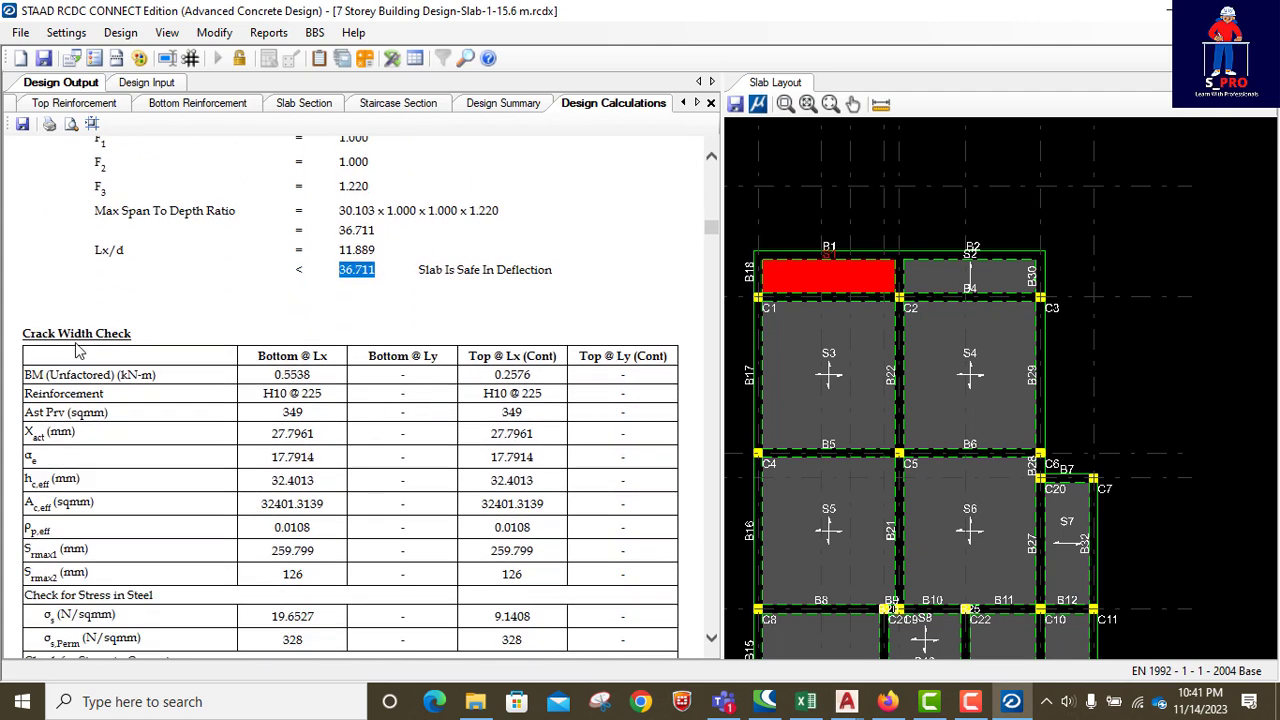
{"action": "scroll", "coordinate": [258, 400], "scroll_direction": "down", "scroll_amount": 7}
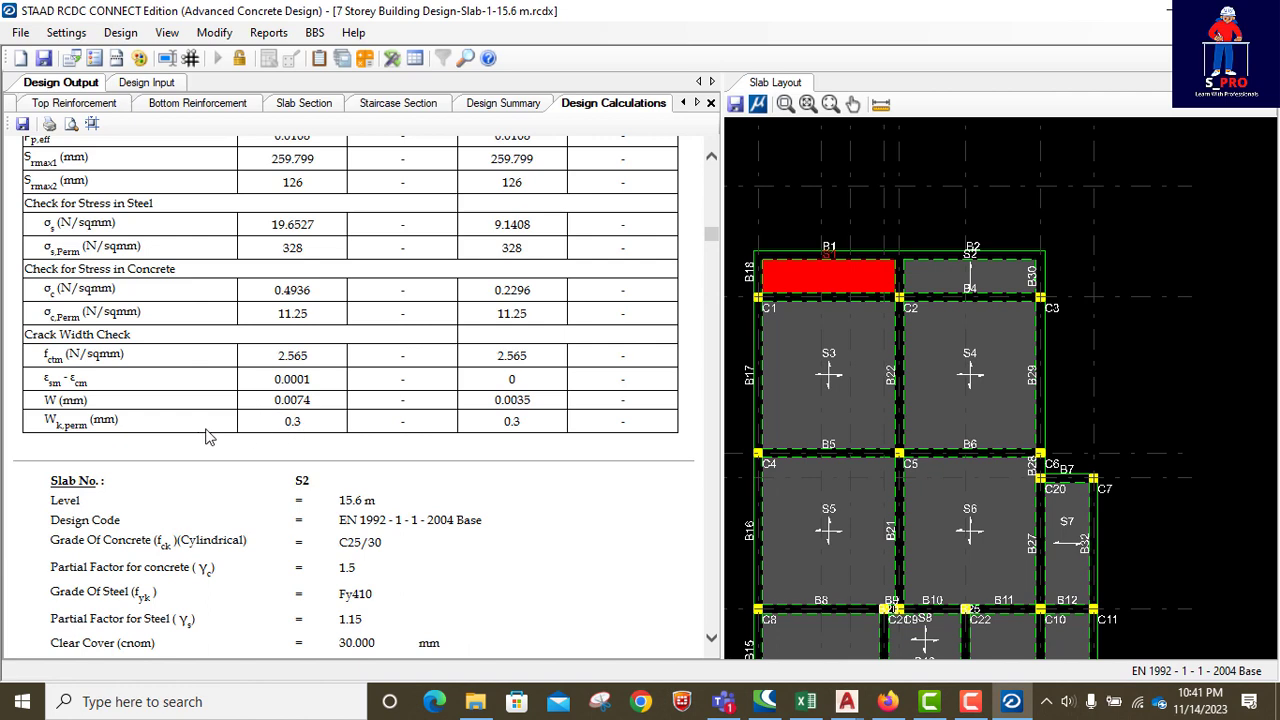
{"action": "double_click", "coordinate": [278, 400]}
{"action": "double_click", "coordinate": [290, 421]}
{"action": "scroll", "coordinate": [330, 418], "scroll_direction": "down", "scroll_amount": 3}
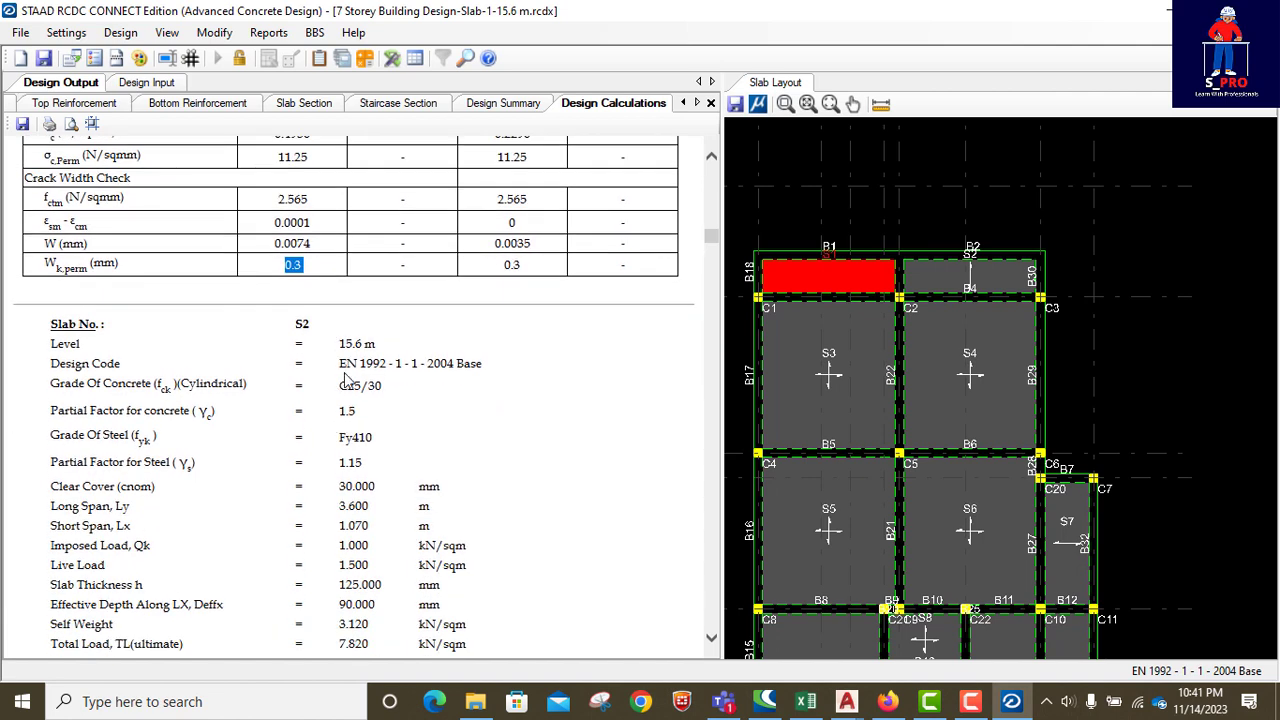
Examine slab S2's design data and design moments, comparing the required, minimum and provided reinforcement areas.
{"action": "scroll", "coordinate": [345, 370], "scroll_direction": "down", "scroll_amount": 2}
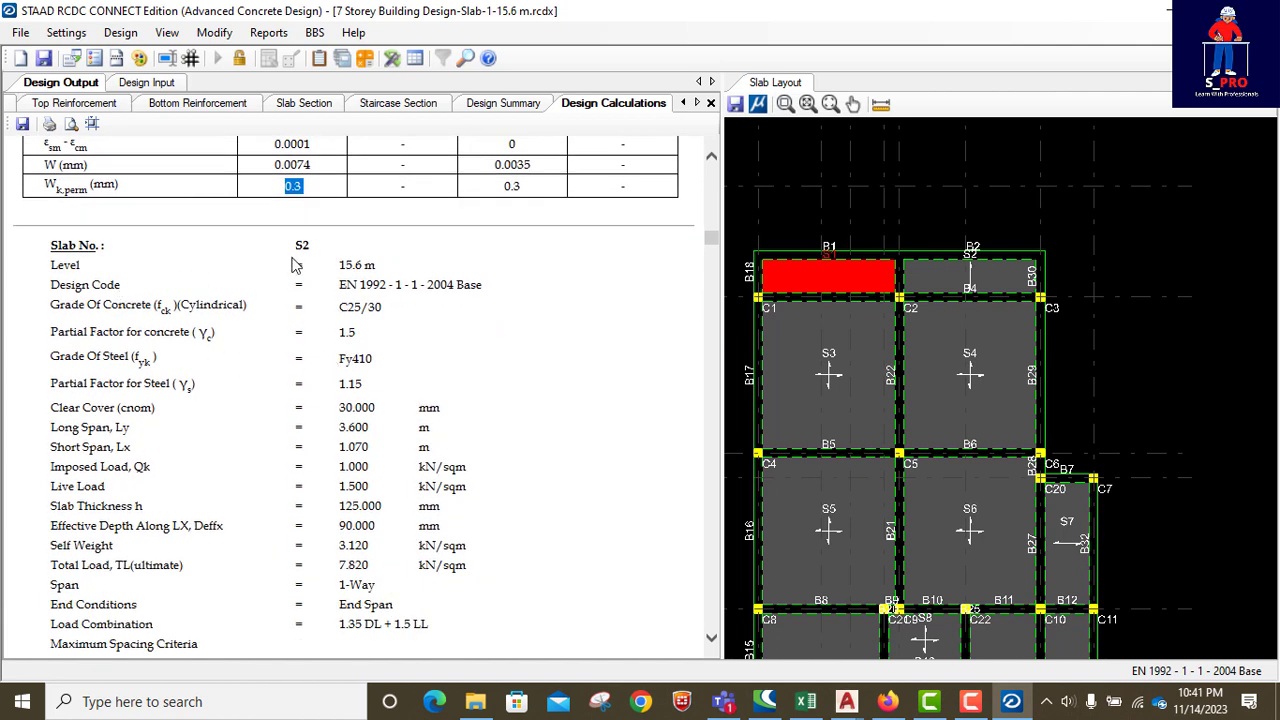
{"action": "scroll", "coordinate": [339, 315], "scroll_direction": "down", "scroll_amount": 7}
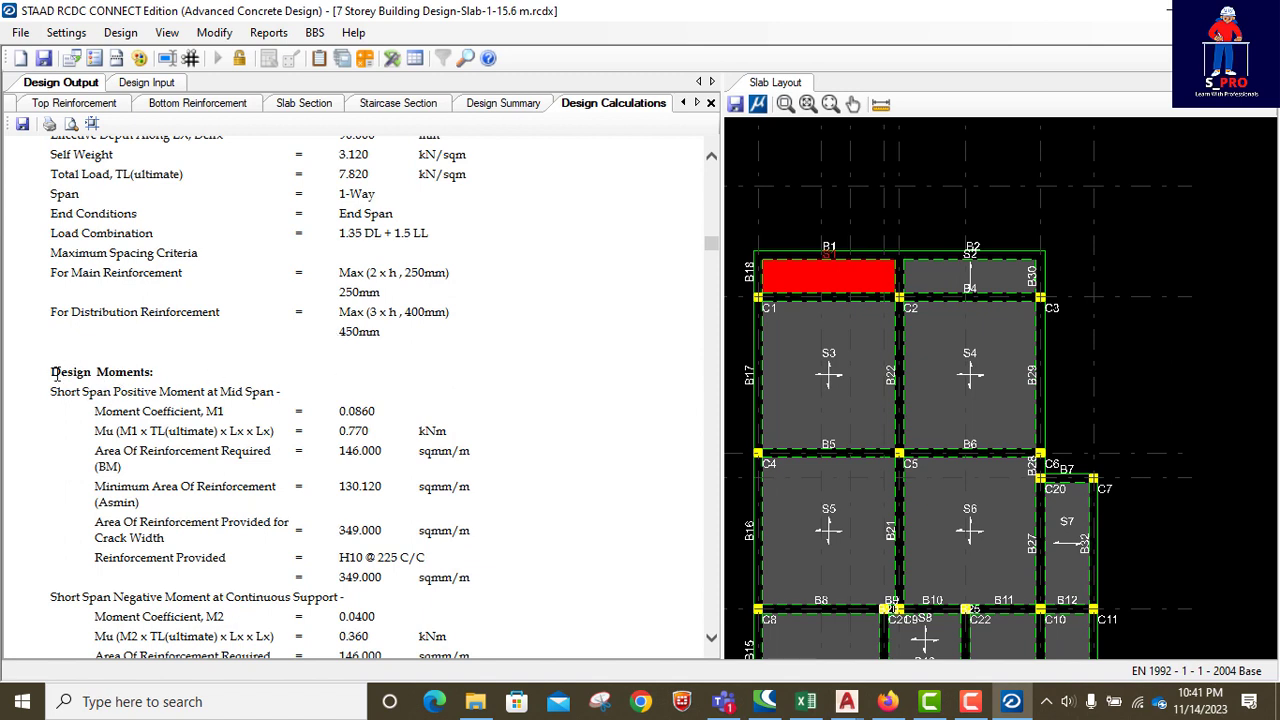
{"action": "left_click_drag", "start_coordinate": [52, 372], "coordinate": [150, 373]}
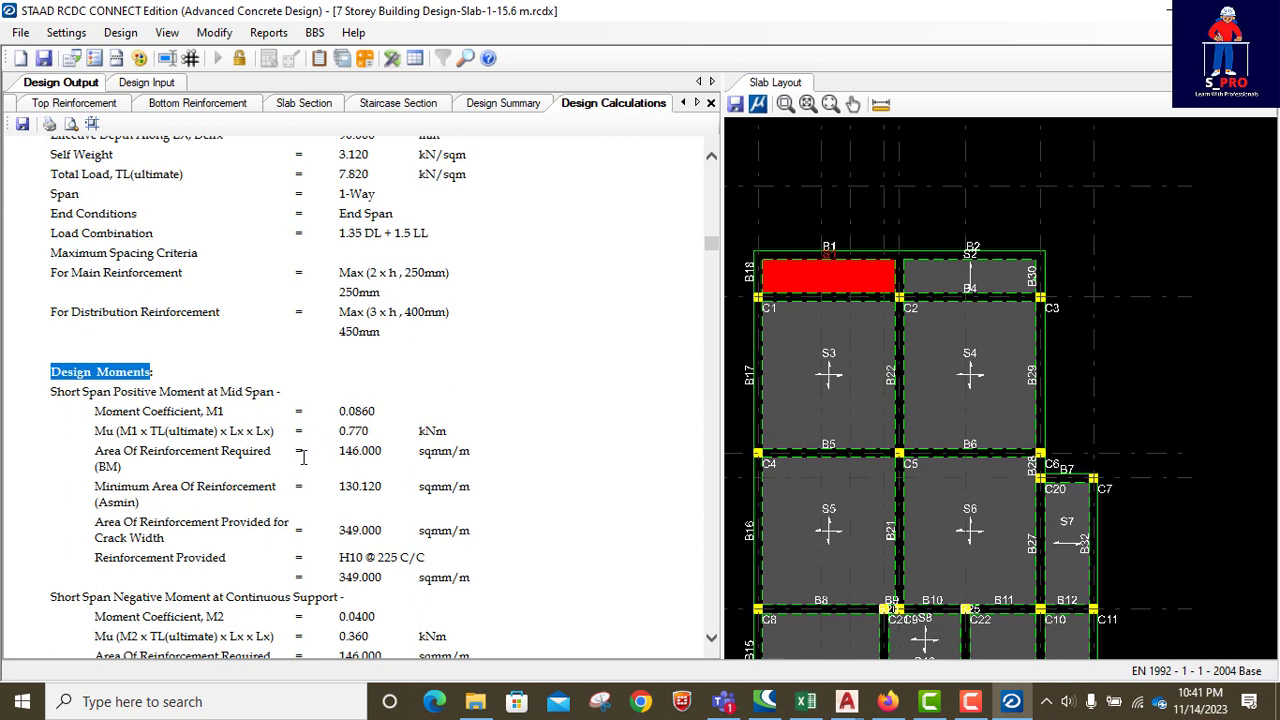
{"action": "left_click_drag", "start_coordinate": [340, 451], "coordinate": [384, 452]}
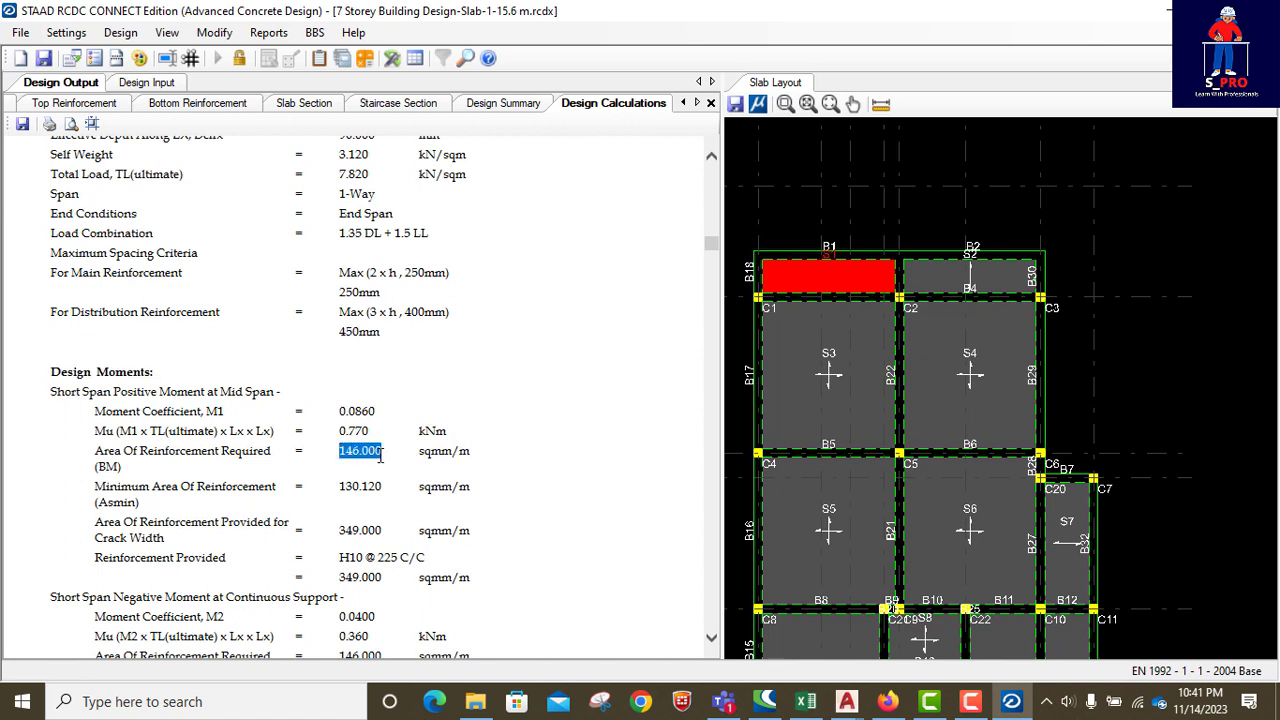
{"action": "scroll", "coordinate": [278, 465], "scroll_direction": "down", "scroll_amount": 1}
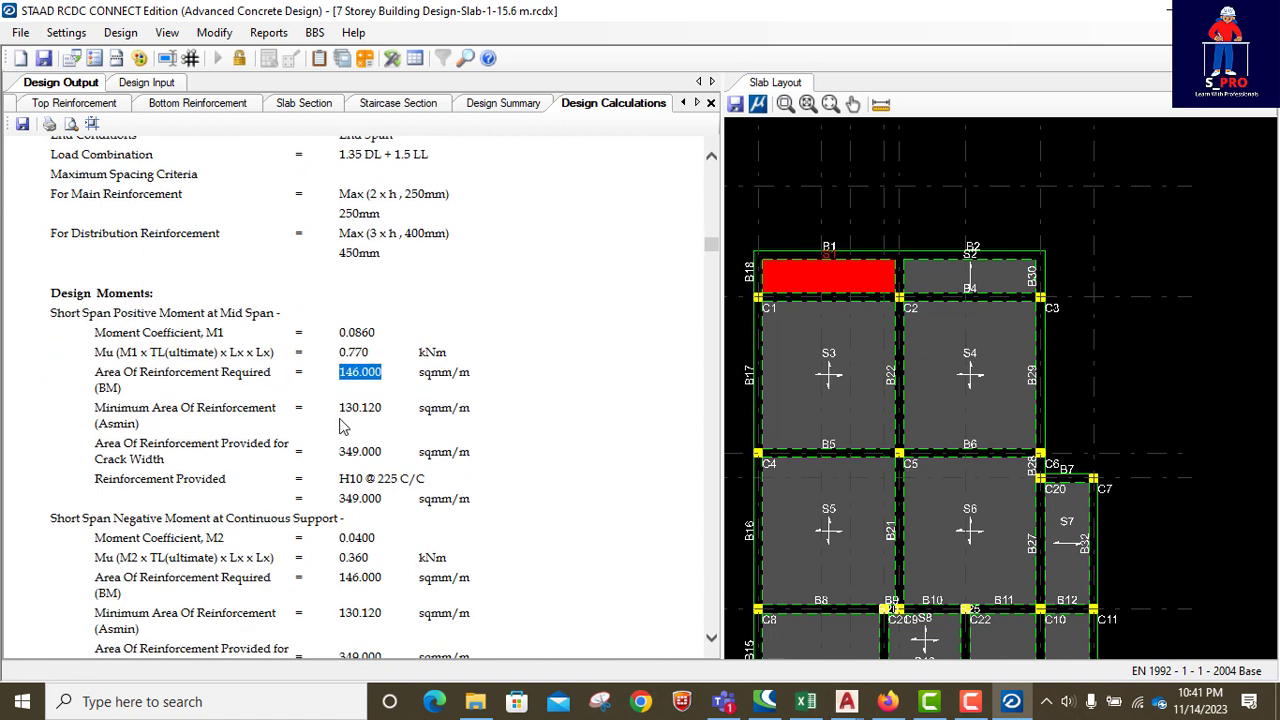
{"action": "left_click_drag", "start_coordinate": [341, 407], "coordinate": [383, 408]}
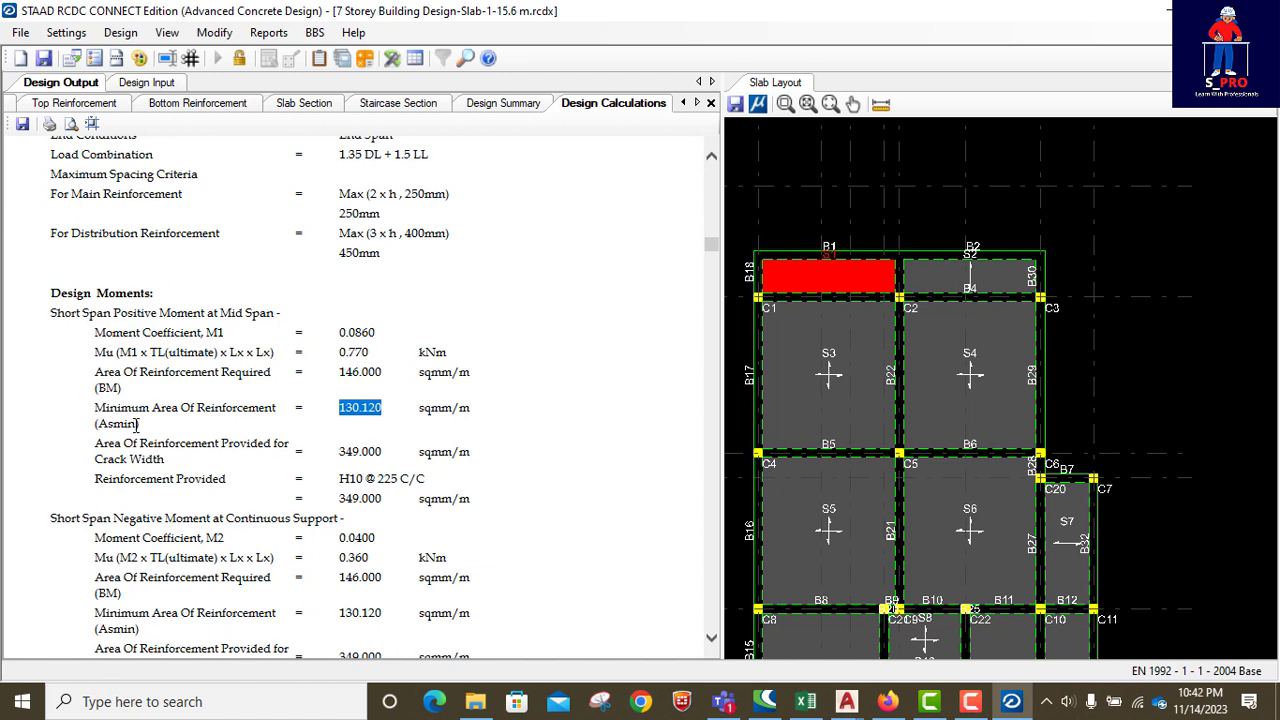
{"action": "scroll", "coordinate": [352, 416], "scroll_direction": "down", "scroll_amount": 1}
{"action": "left_click_drag", "start_coordinate": [341, 407], "coordinate": [390, 421]}
Review slab S2's shear, deflection and crack width checks and skim the calculations of the following slabs.
{"action": "scroll", "coordinate": [356, 343], "scroll_direction": "down", "scroll_amount": 3}
{"action": "scroll", "coordinate": [356, 343], "scroll_direction": "down", "scroll_amount": 6}
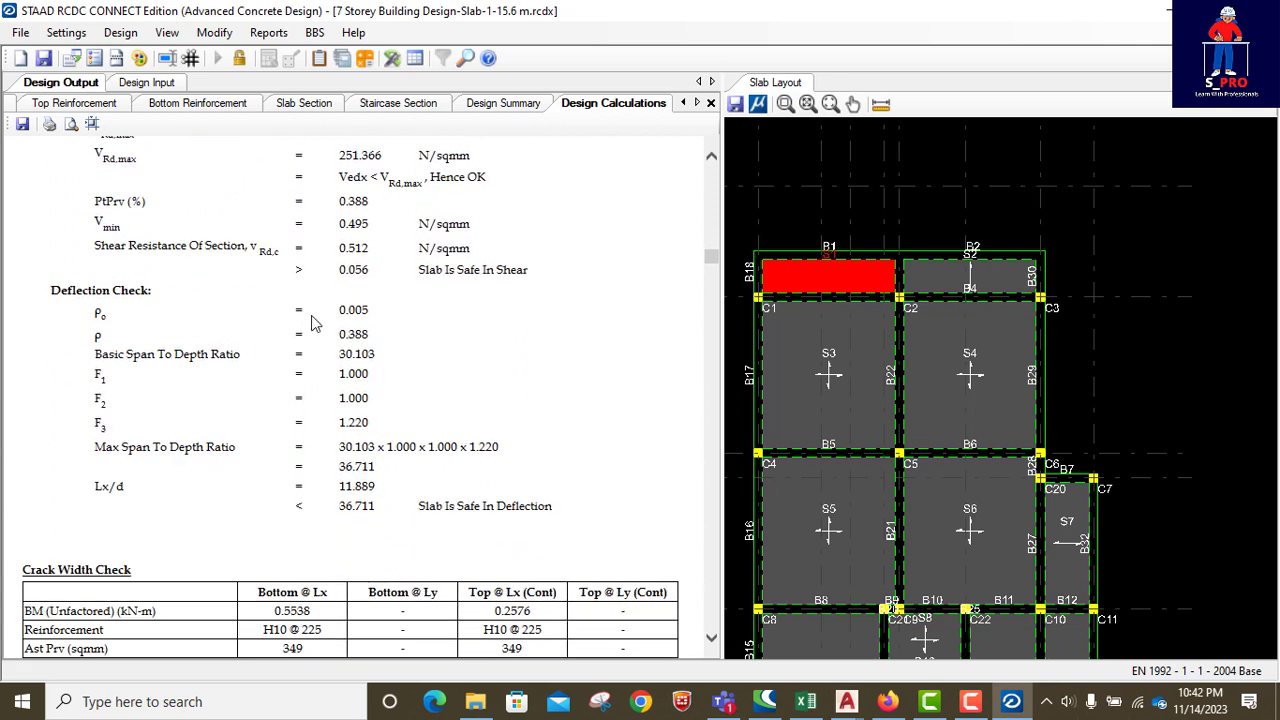
{"action": "scroll", "coordinate": [305, 322], "scroll_direction": "down", "scroll_amount": 3}
{"action": "scroll", "coordinate": [135, 262], "scroll_direction": "down", "scroll_amount": 3}
{"action": "scroll", "coordinate": [135, 278], "scroll_direction": "up", "scroll_amount": 5}
{"action": "scroll", "coordinate": [130, 294], "scroll_direction": "down", "scroll_amount": 4}
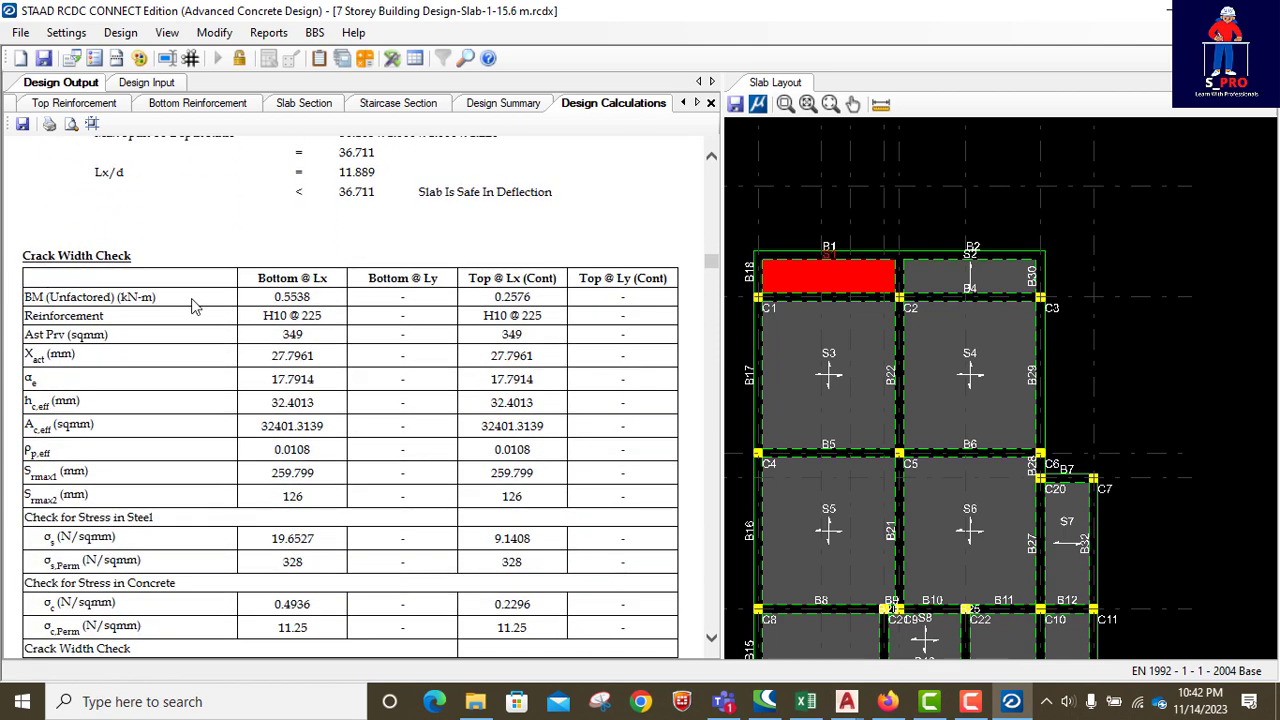
{"action": "scroll", "coordinate": [250, 320], "scroll_direction": "down", "scroll_amount": 15}
{"action": "scroll", "coordinate": [310, 338], "scroll_direction": "down", "scroll_amount": 10}
{"action": "scroll", "coordinate": [310, 336], "scroll_direction": "down", "scroll_amount": 10}
{"action": "scroll", "coordinate": [310, 318], "scroll_direction": "up", "scroll_amount": 10}
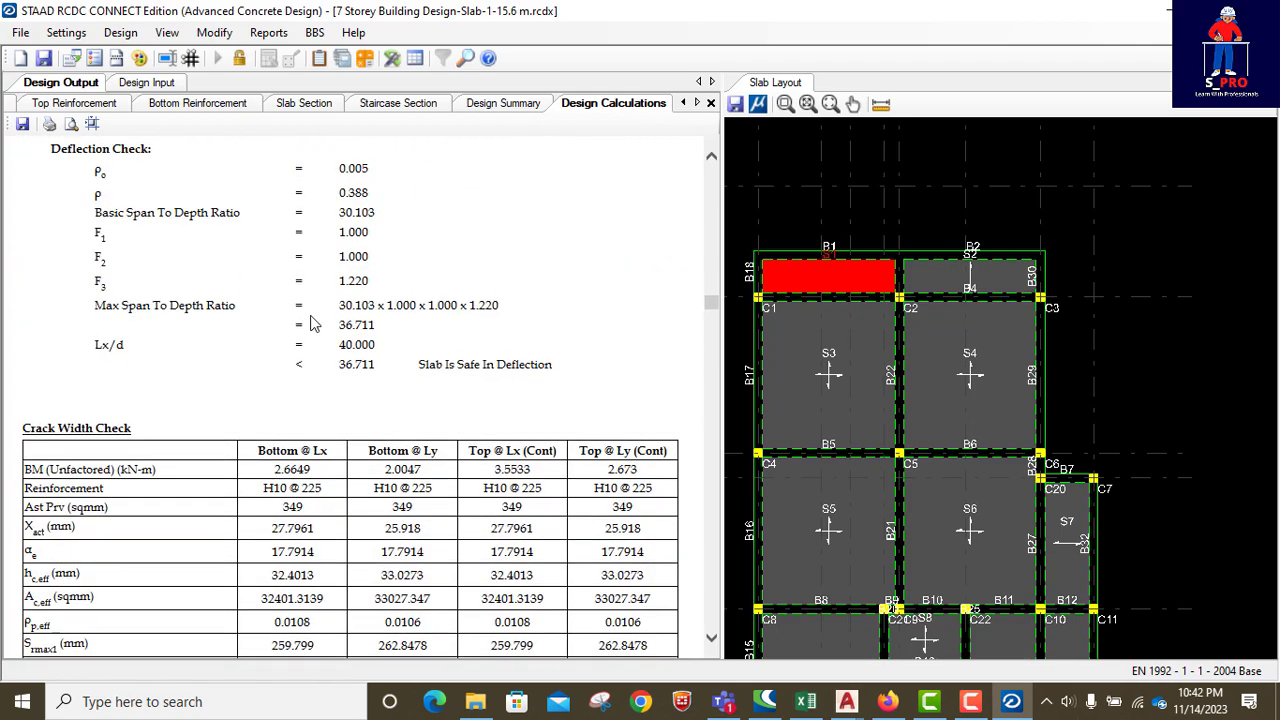
Generate the crack width check report and review the bar stresses listed for slabs S1 to S11.
{"action": "left_click", "coordinate": [281, 36]}
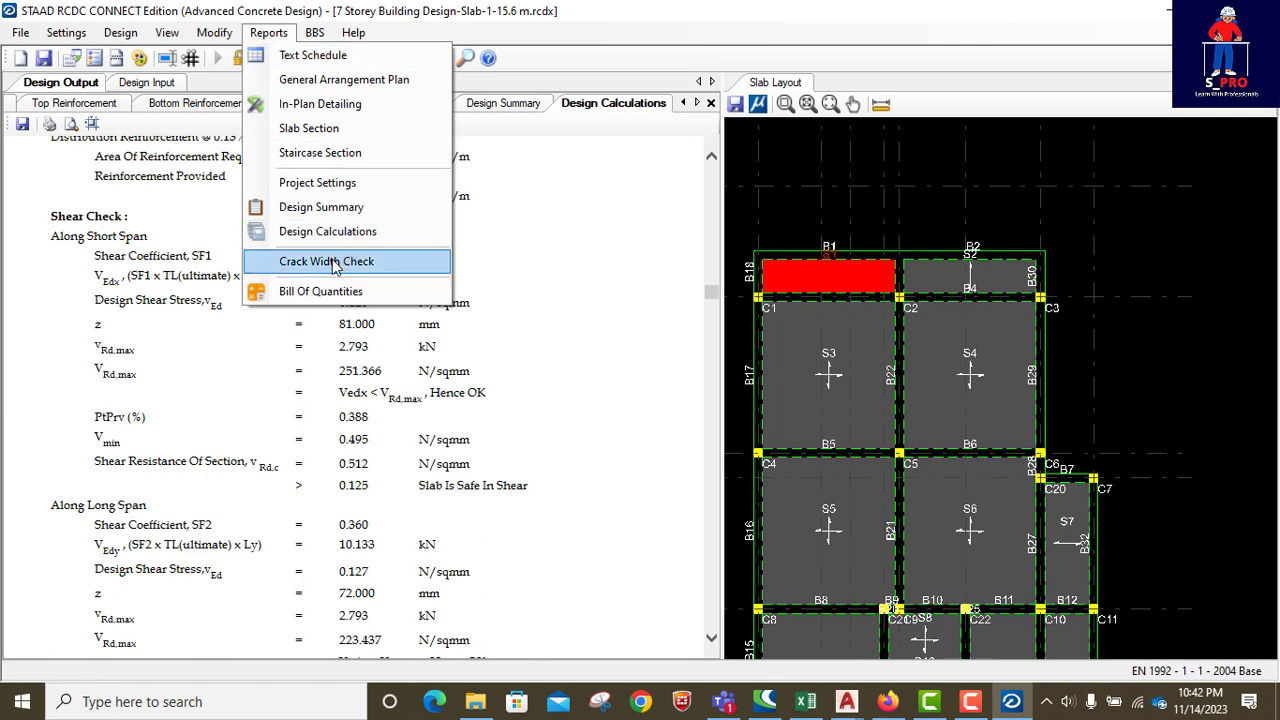
{"action": "left_click", "coordinate": [333, 261]}
{"action": "scroll", "coordinate": [352, 316], "scroll_direction": "down", "scroll_amount": 1}
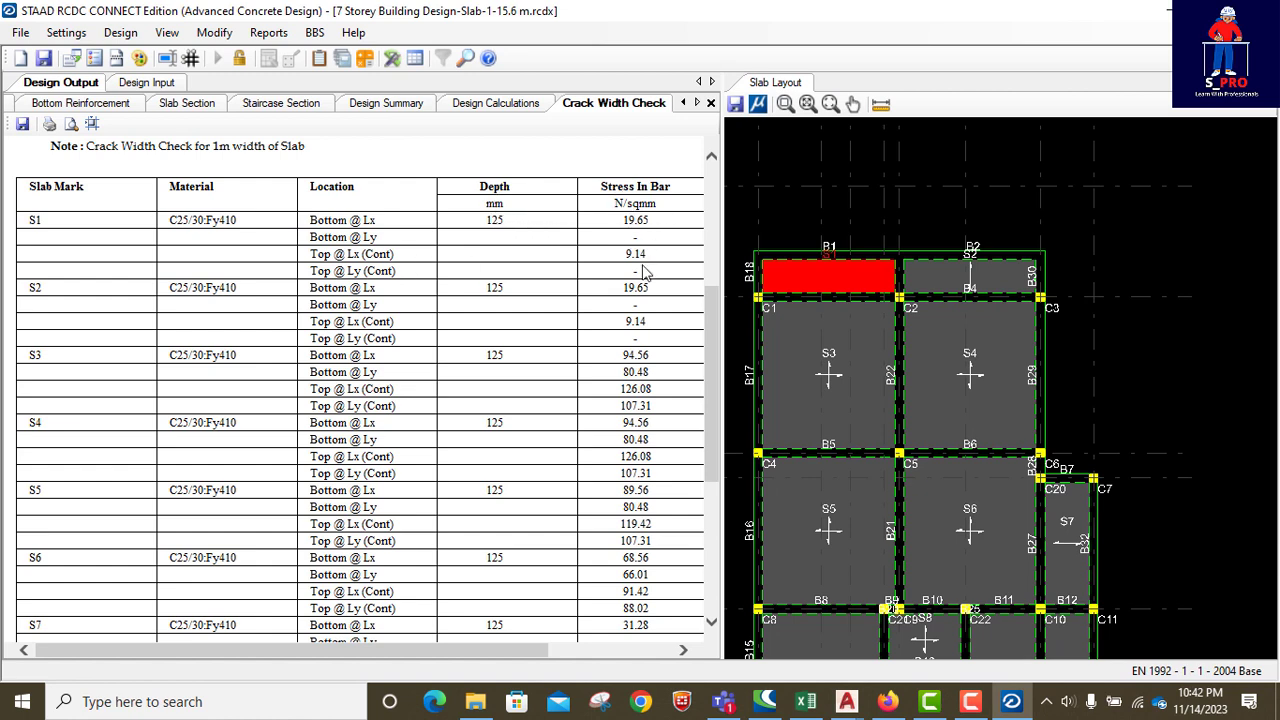
{"action": "scroll", "coordinate": [630, 290], "scroll_direction": "down", "scroll_amount": 5}
{"action": "scroll", "coordinate": [620, 305], "scroll_direction": "down", "scroll_amount": 1}
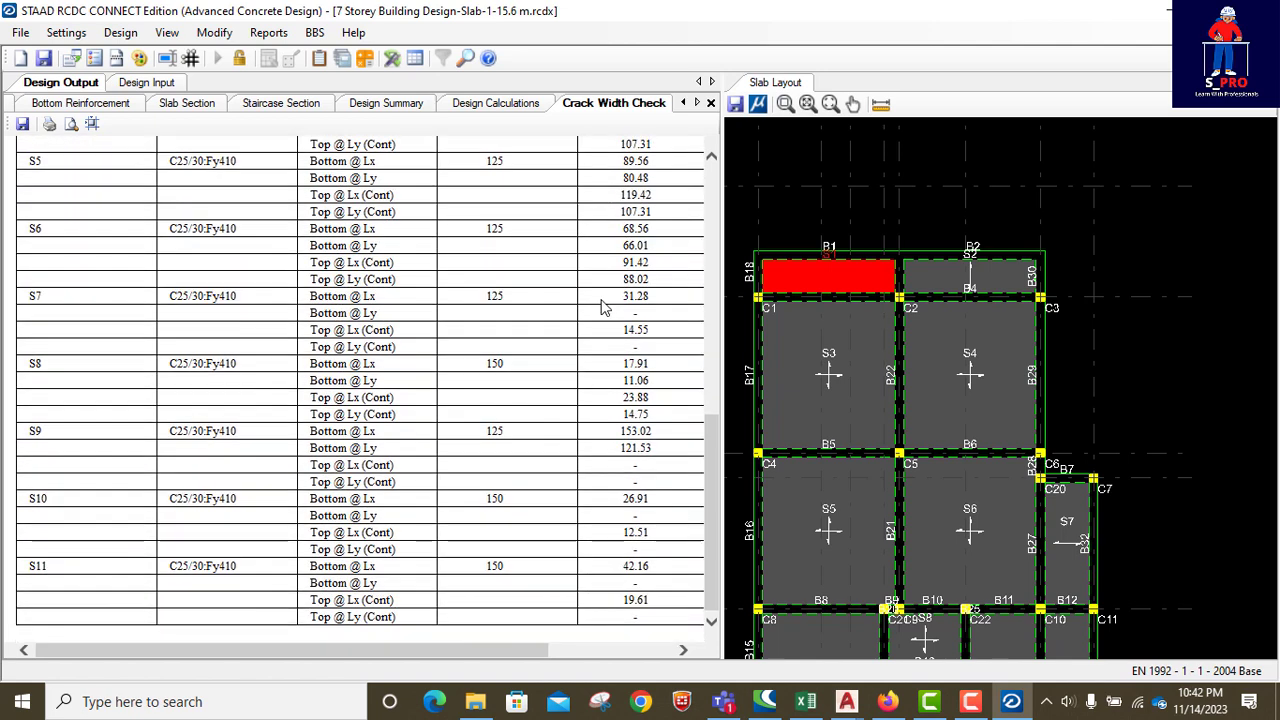
{"action": "scroll", "coordinate": [470, 322], "scroll_direction": "up", "scroll_amount": 8}
{"action": "scroll", "coordinate": [478, 318], "scroll_direction": "up", "scroll_amount": 3}
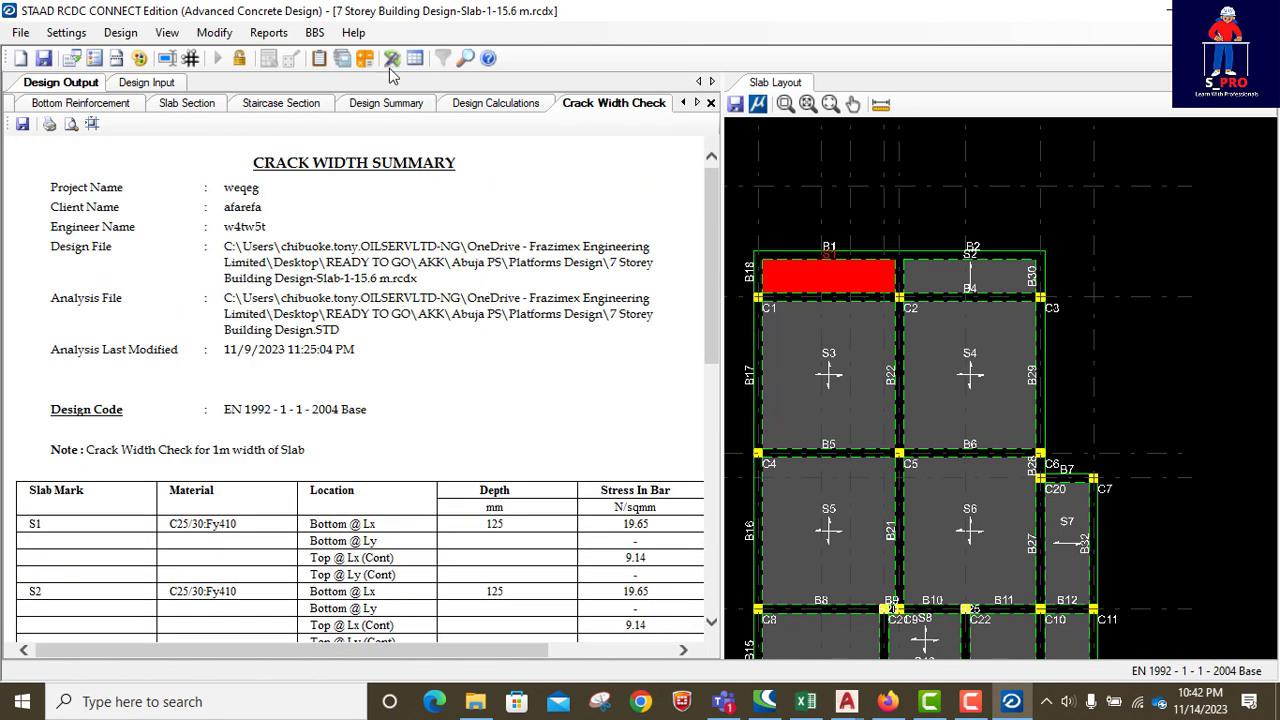
Generate the bill of quantities with the BOQ Summary report enabled and review its material quantities, costs and design metrics.
{"action": "left_click", "coordinate": [267, 33]}
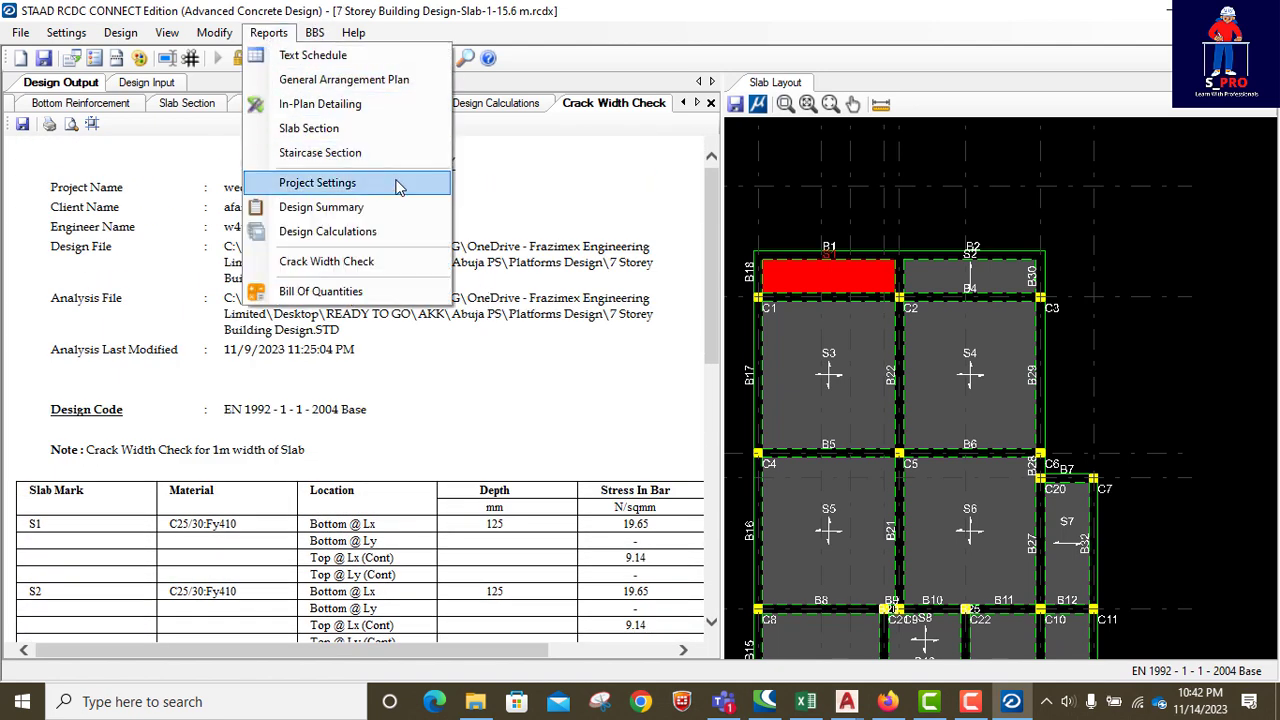
{"action": "left_click", "coordinate": [321, 291]}
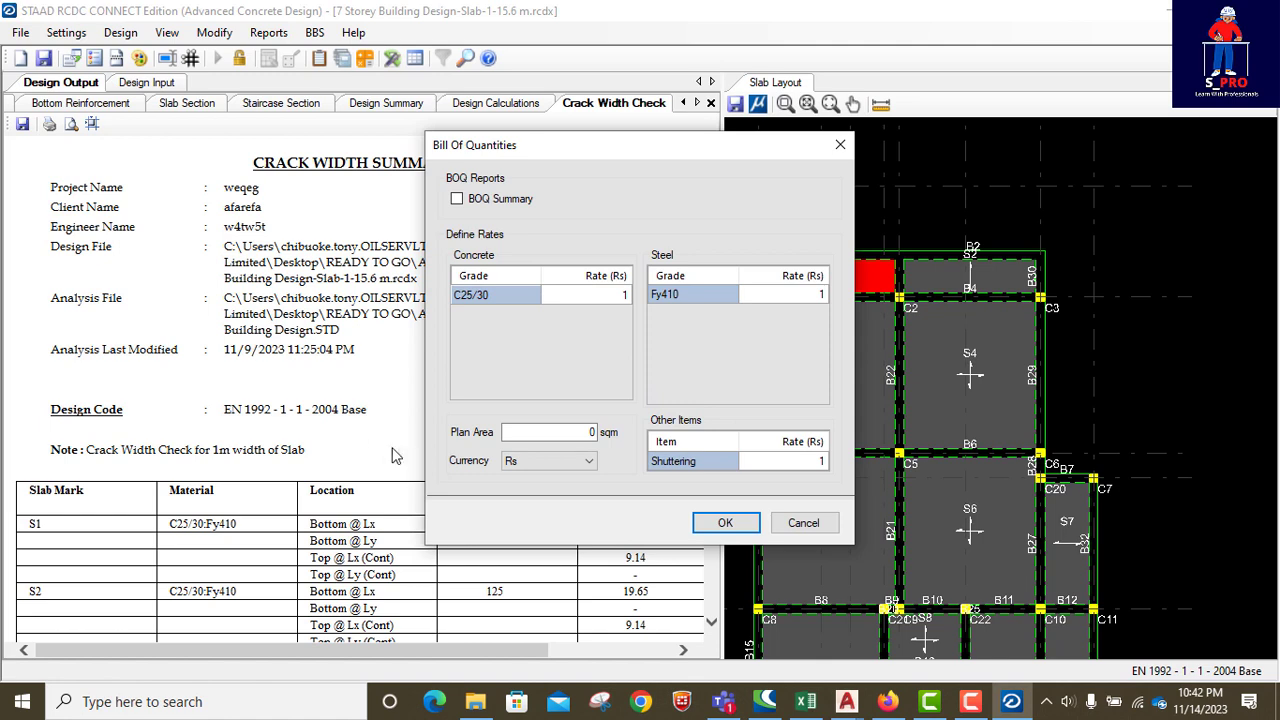
{"action": "left_click", "coordinate": [553, 435]}
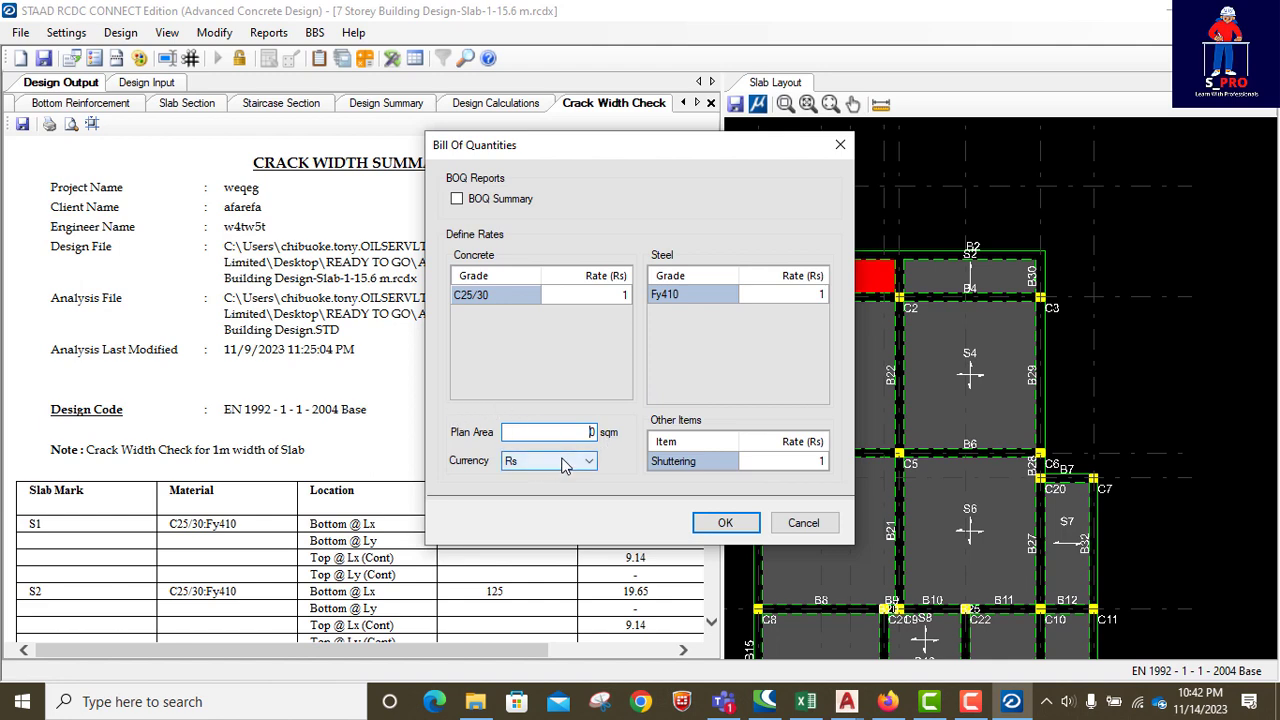
{"action": "left_click", "coordinate": [457, 199]}
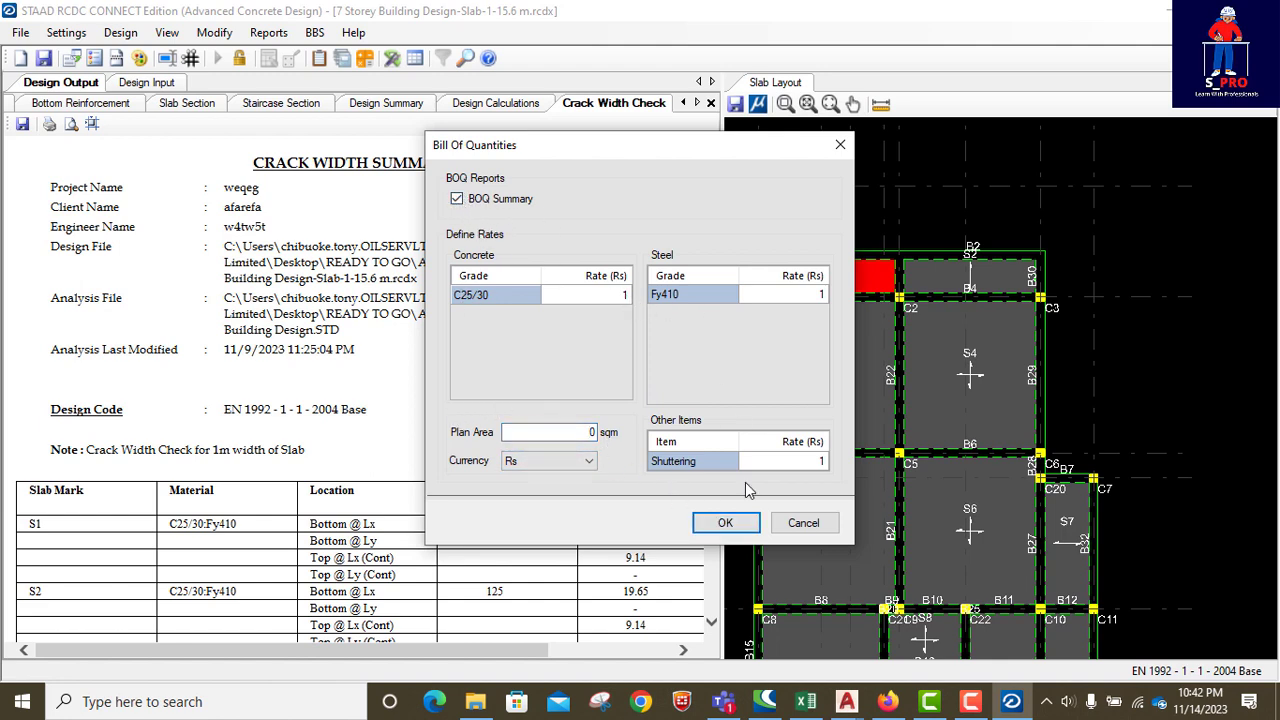
{"action": "left_click", "coordinate": [745, 518]}
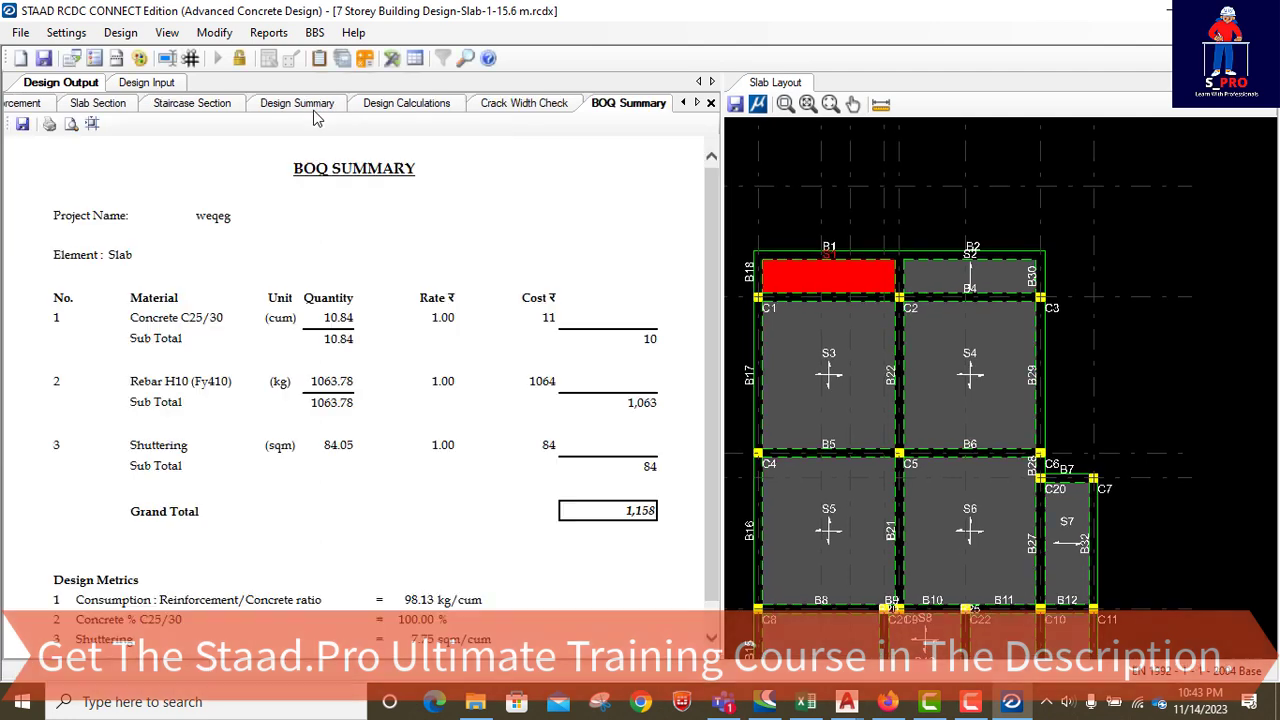
{"action": "scroll", "coordinate": [488, 312], "scroll_direction": "down", "scroll_amount": 1}
{"action": "scroll", "coordinate": [424, 262], "scroll_direction": "up", "scroll_amount": 1}
{"action": "scroll", "coordinate": [340, 315], "scroll_direction": "down", "scroll_amount": 1}
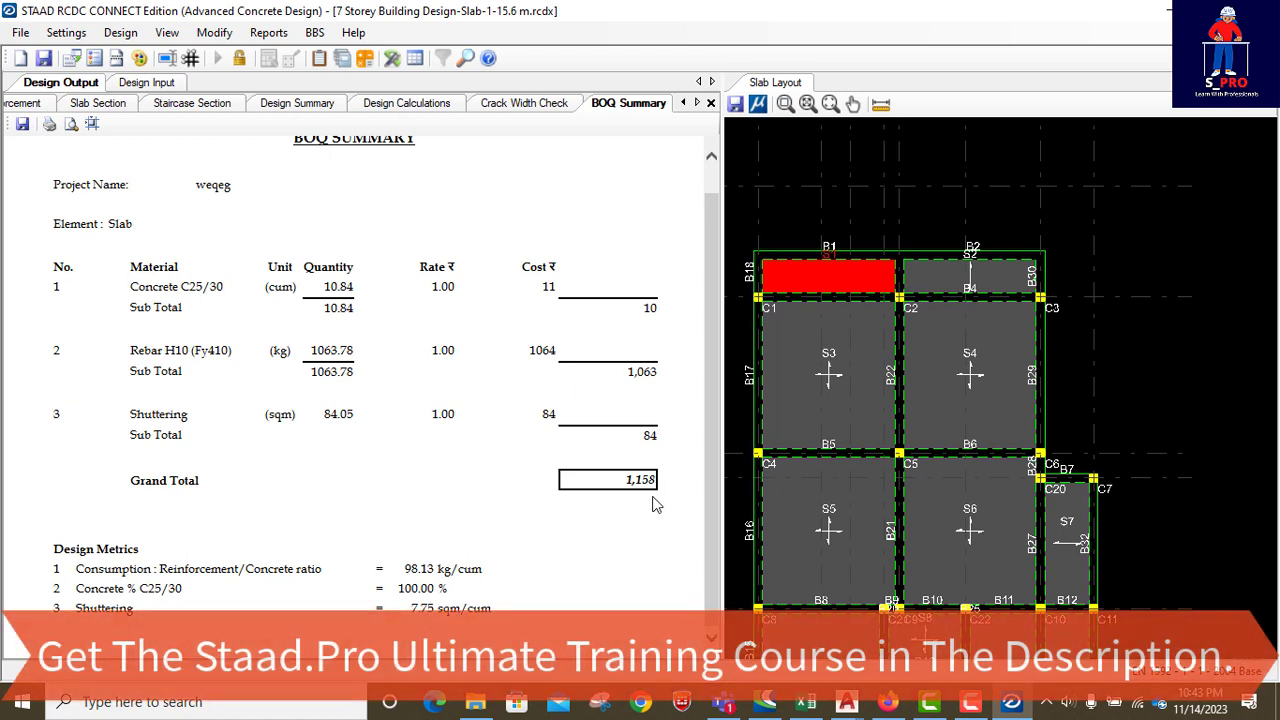
{"action": "scroll", "coordinate": [396, 325], "scroll_direction": "up", "scroll_amount": 1}
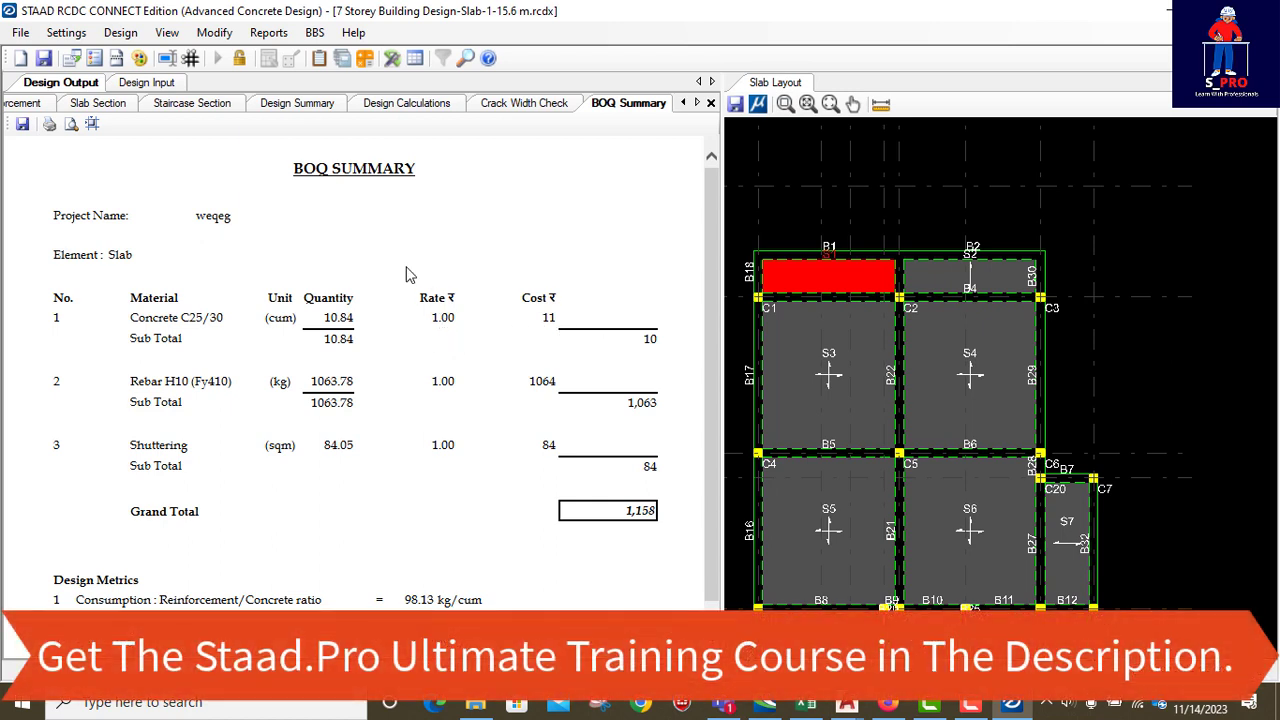
Generate the bar bending schedule as an on-screen drawing and inspect the bar marks on the bottom reinforcement plan.
{"action": "left_click", "coordinate": [285, 33]}
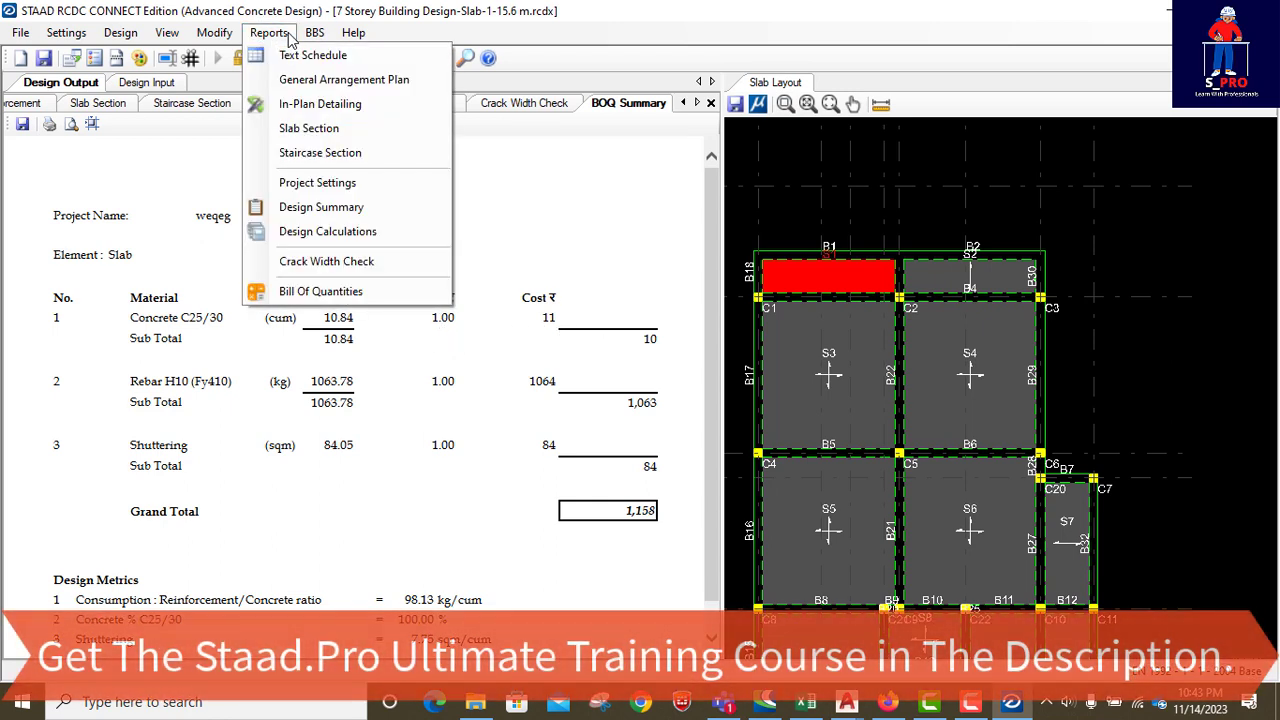
{"action": "mouse_move", "coordinate": [314, 33]}
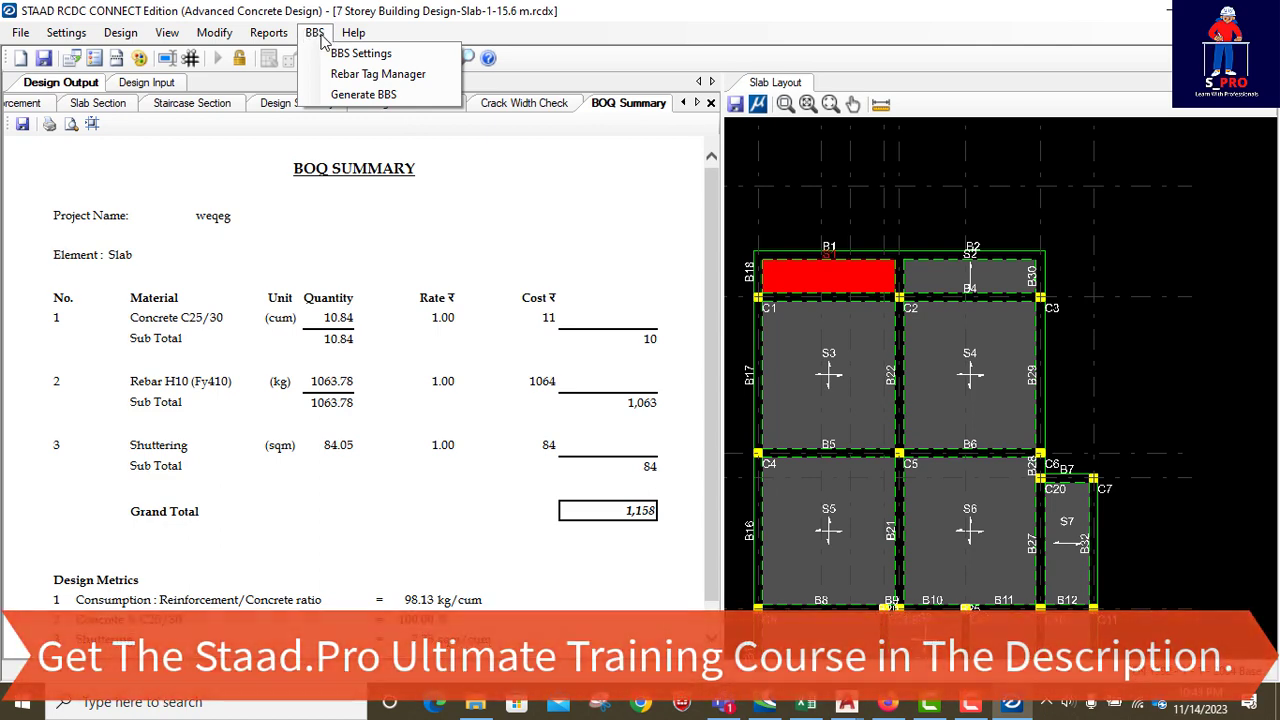
{"action": "left_click", "coordinate": [356, 95]}
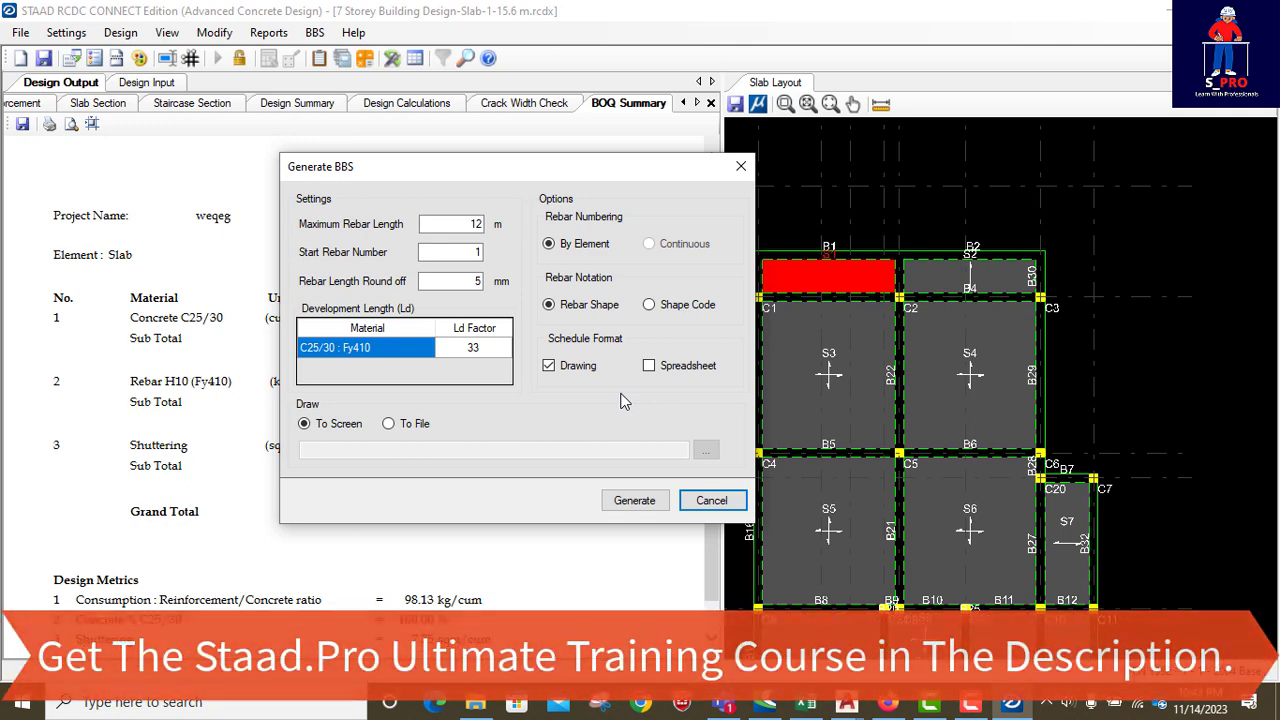
{"action": "left_click", "coordinate": [632, 501]}
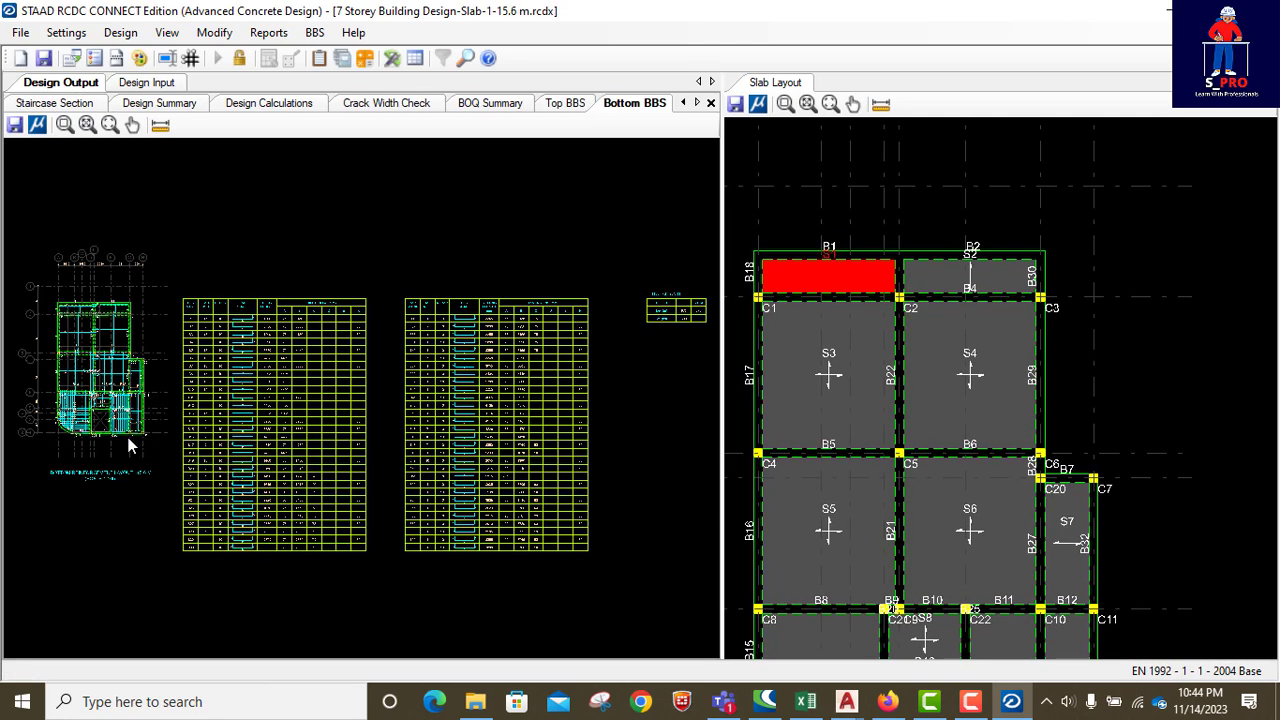
{"action": "scroll", "coordinate": [68, 420], "scroll_direction": "up", "scroll_amount": 6}
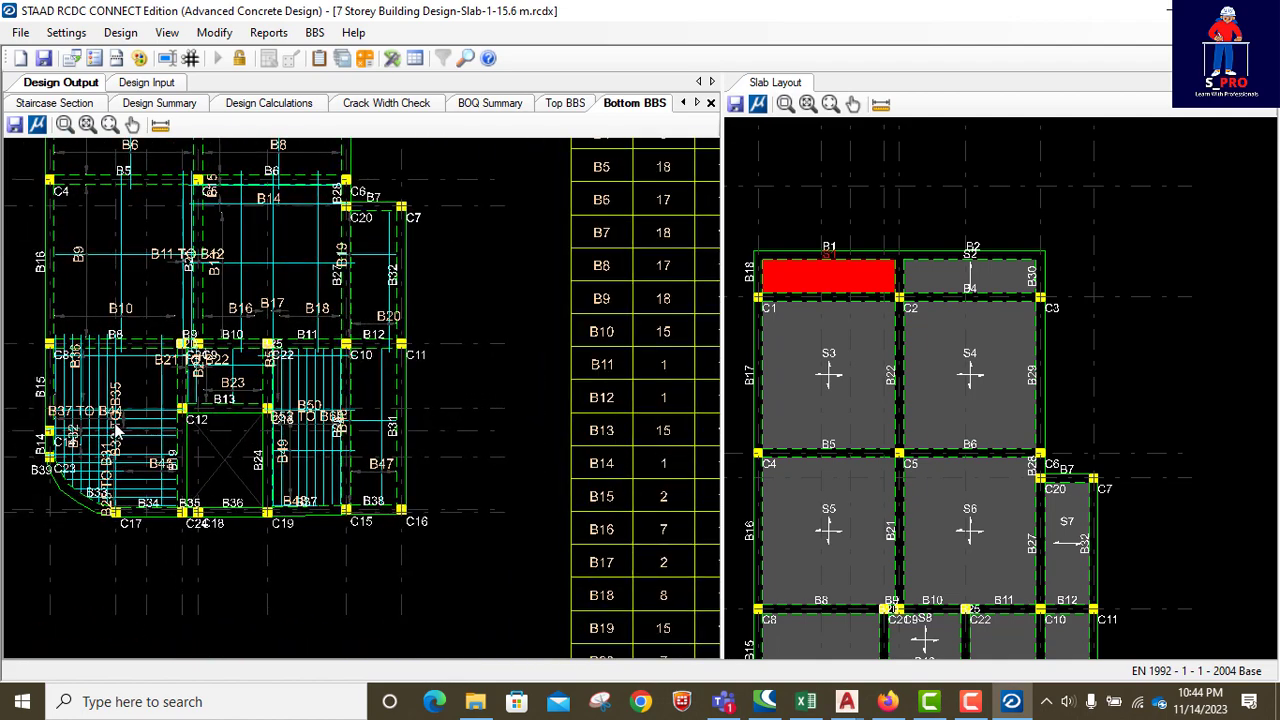
{"action": "scroll", "coordinate": [280, 440], "scroll_direction": "up", "scroll_amount": 2}
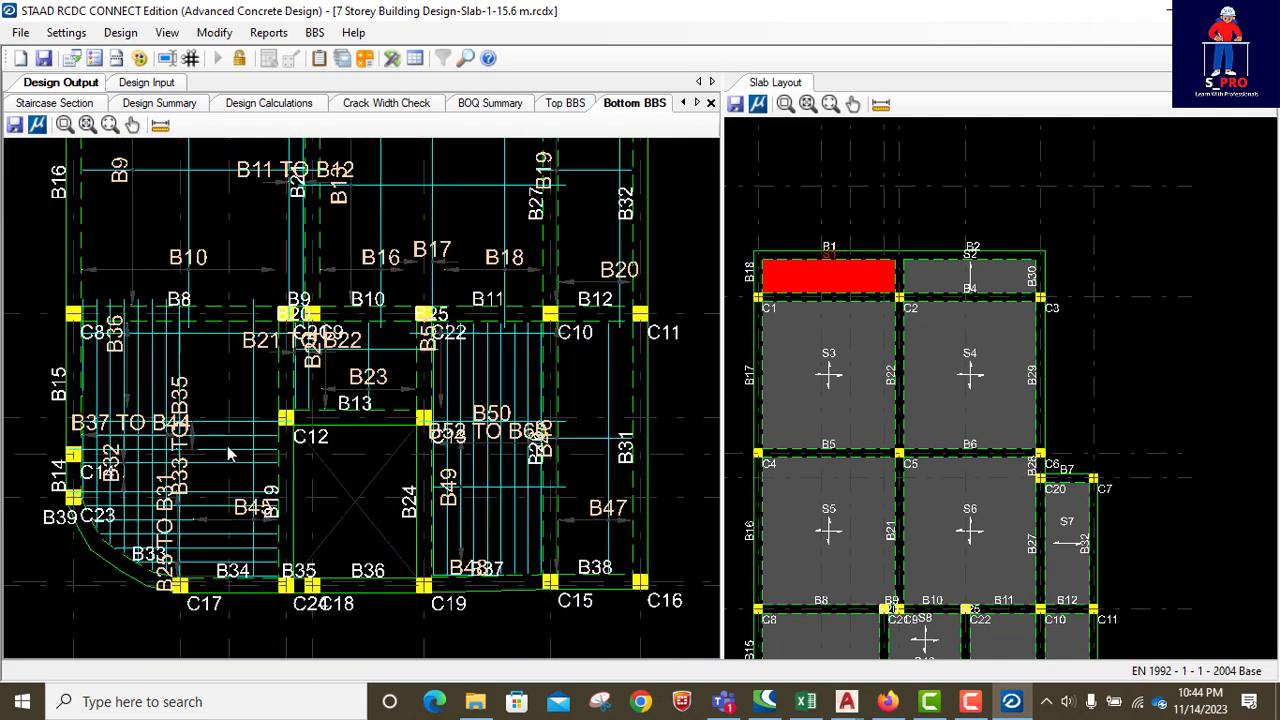
Review the bottom bar bending schedule table, checking bar marks, numbers, shapes, cutting lengths and dimensions against the reinforcement plan.
{"action": "scroll", "coordinate": [233, 463], "scroll_direction": "down", "scroll_amount": 5}
{"action": "scroll", "coordinate": [485, 424], "scroll_direction": "up", "scroll_amount": 1}
{"action": "scroll", "coordinate": [485, 424], "scroll_direction": "up", "scroll_amount": 3}
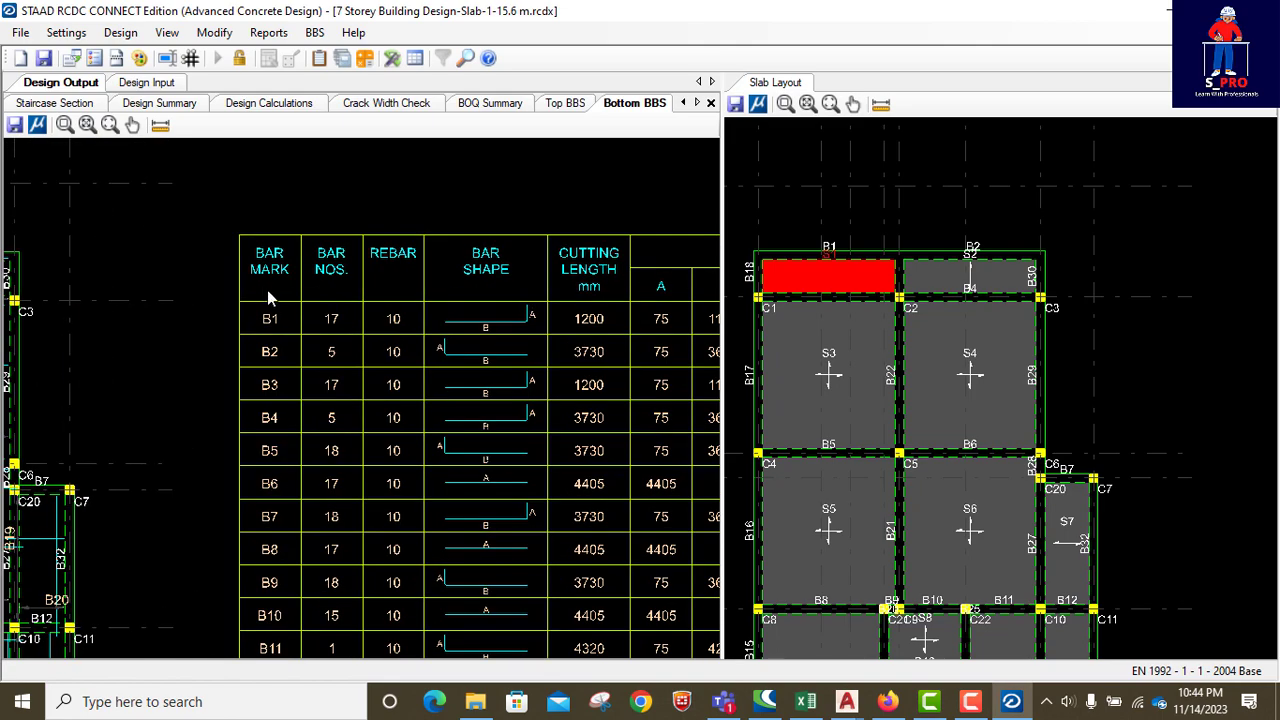
{"action": "scroll", "coordinate": [428, 346], "scroll_direction": "down", "scroll_amount": 3}
{"action": "scroll", "coordinate": [680, 310], "scroll_direction": "up", "scroll_amount": 4}
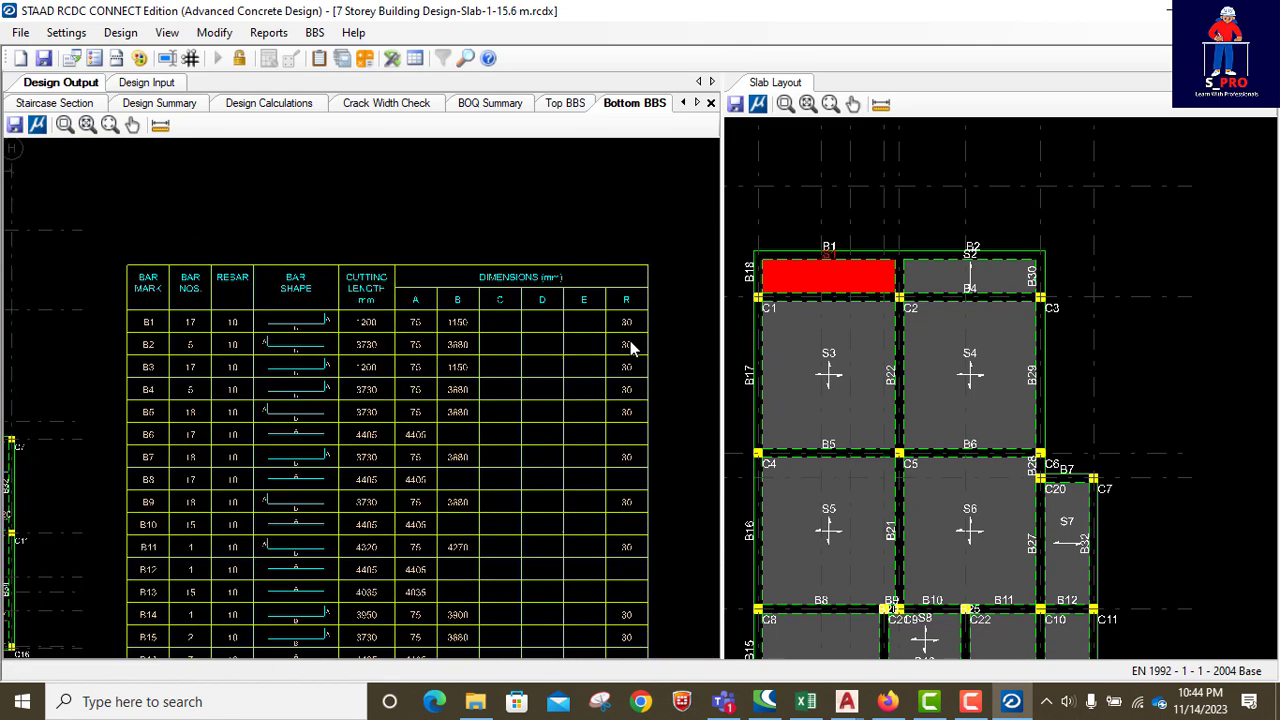
{"action": "scroll", "coordinate": [600, 310], "scroll_direction": "down", "scroll_amount": 3}
{"action": "scroll", "coordinate": [386, 351], "scroll_direction": "up", "scroll_amount": 4}
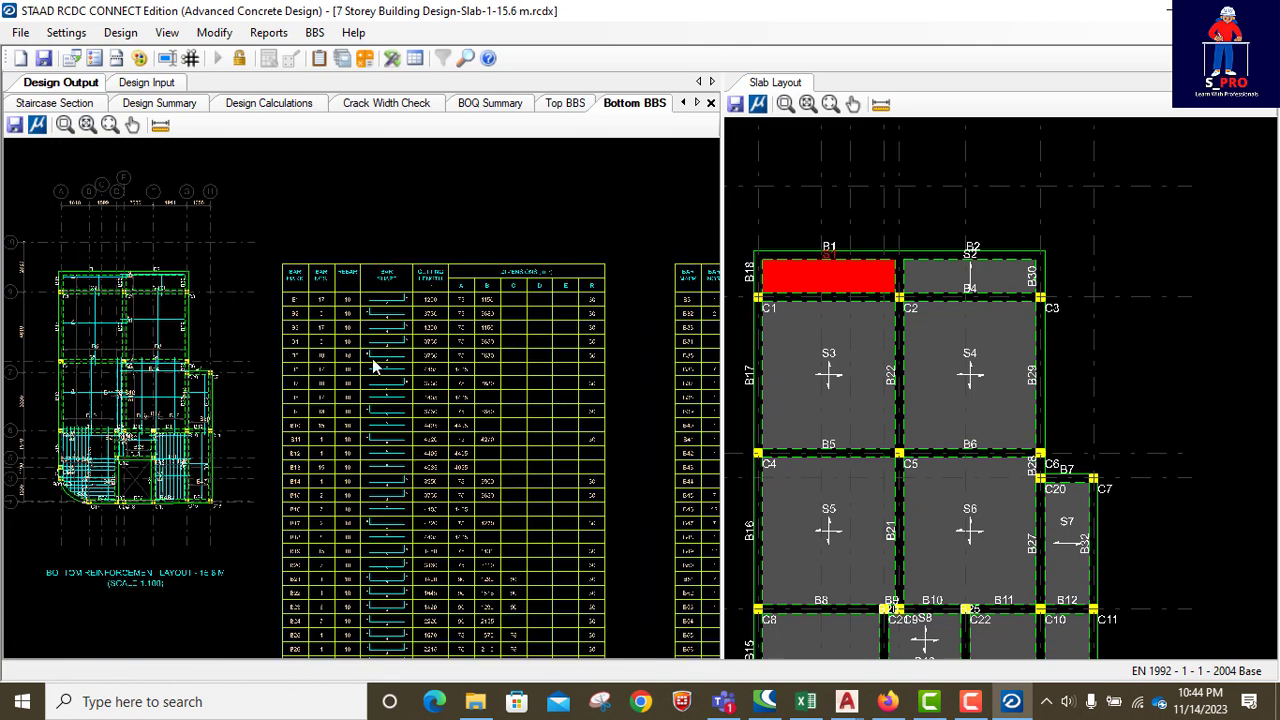
{"action": "scroll", "coordinate": [330, 370], "scroll_direction": "down", "scroll_amount": 2}
{"action": "scroll", "coordinate": [173, 365], "scroll_direction": "up", "scroll_amount": 4}
{"action": "scroll", "coordinate": [330, 425], "scroll_direction": "down", "scroll_amount": 5}
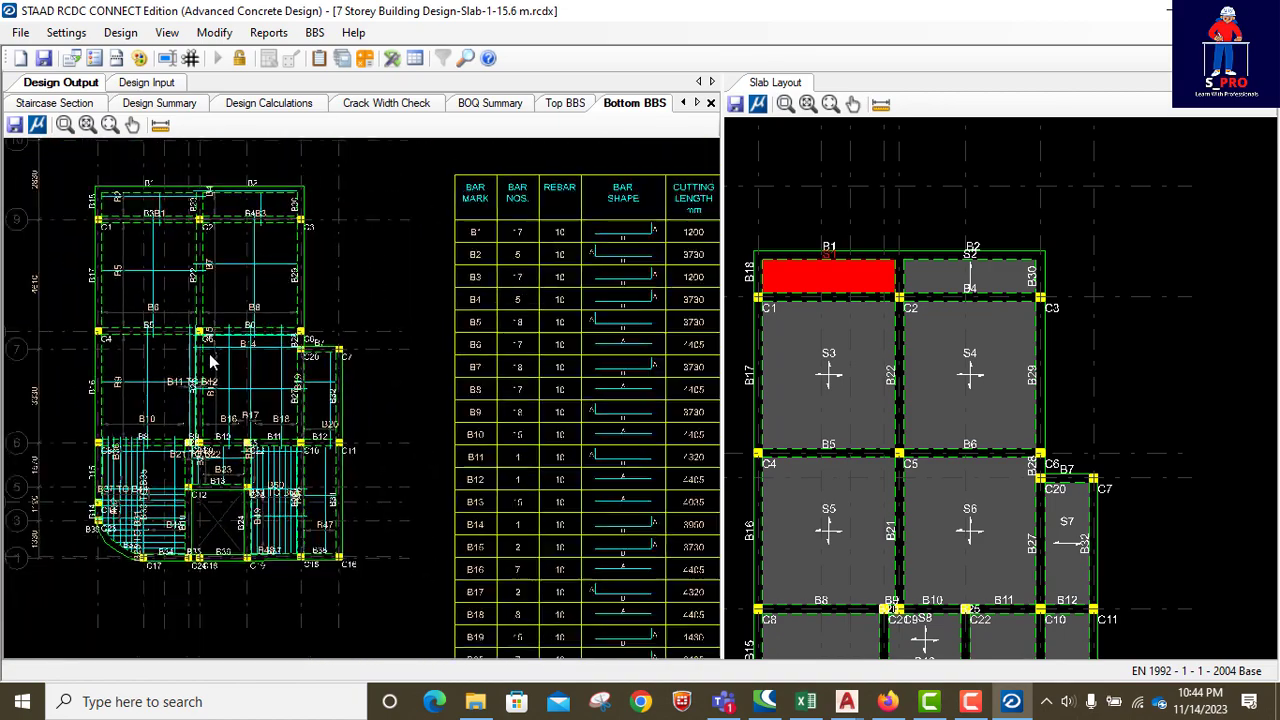
{"action": "scroll", "coordinate": [410, 456], "scroll_direction": "down", "scroll_amount": 2}
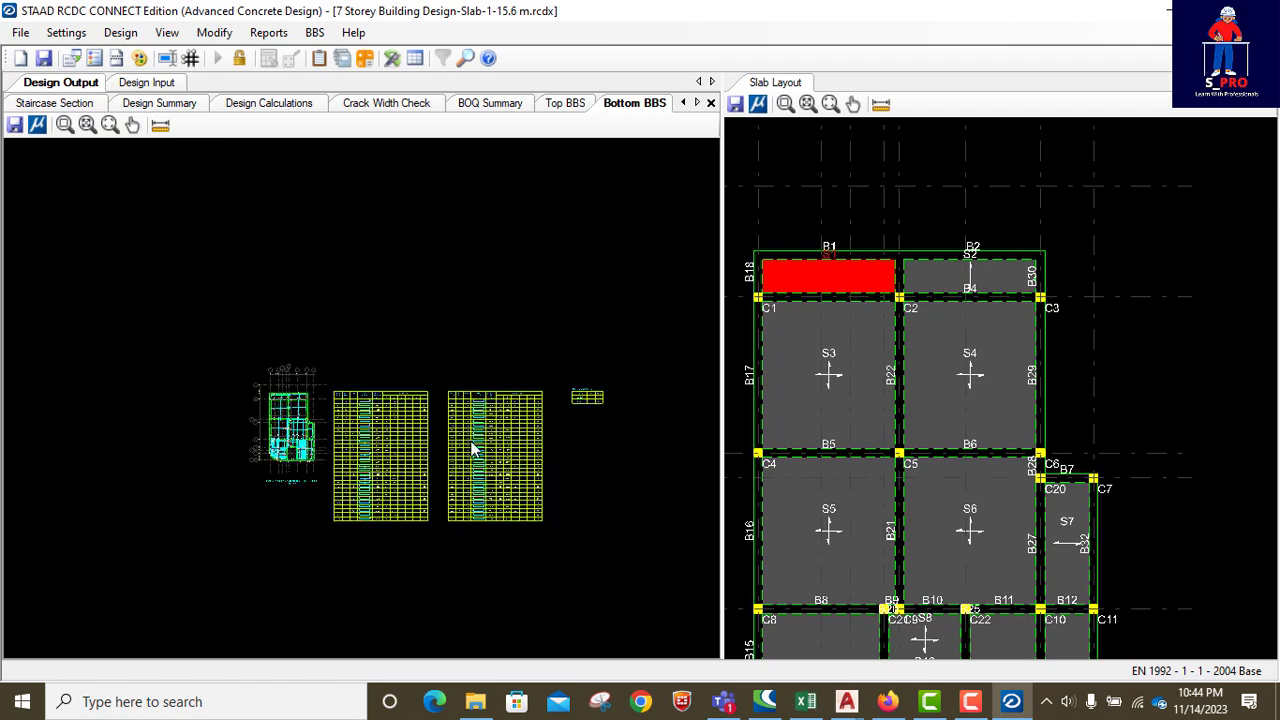
Examine the bottom reinforcement layout plan at 15.6 m, including its bar marks and title.
{"action": "scroll", "coordinate": [295, 425], "scroll_direction": "up", "scroll_amount": 6}
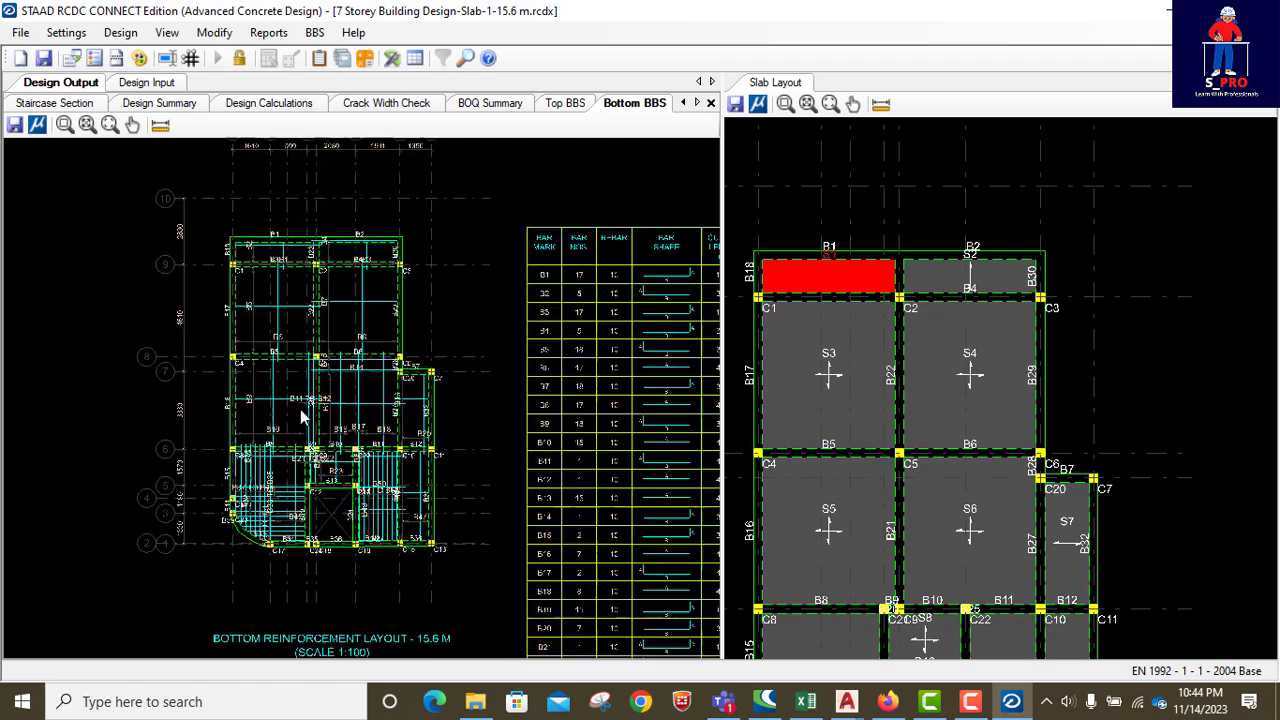
{"action": "scroll", "coordinate": [315, 447], "scroll_direction": "up", "scroll_amount": 1}
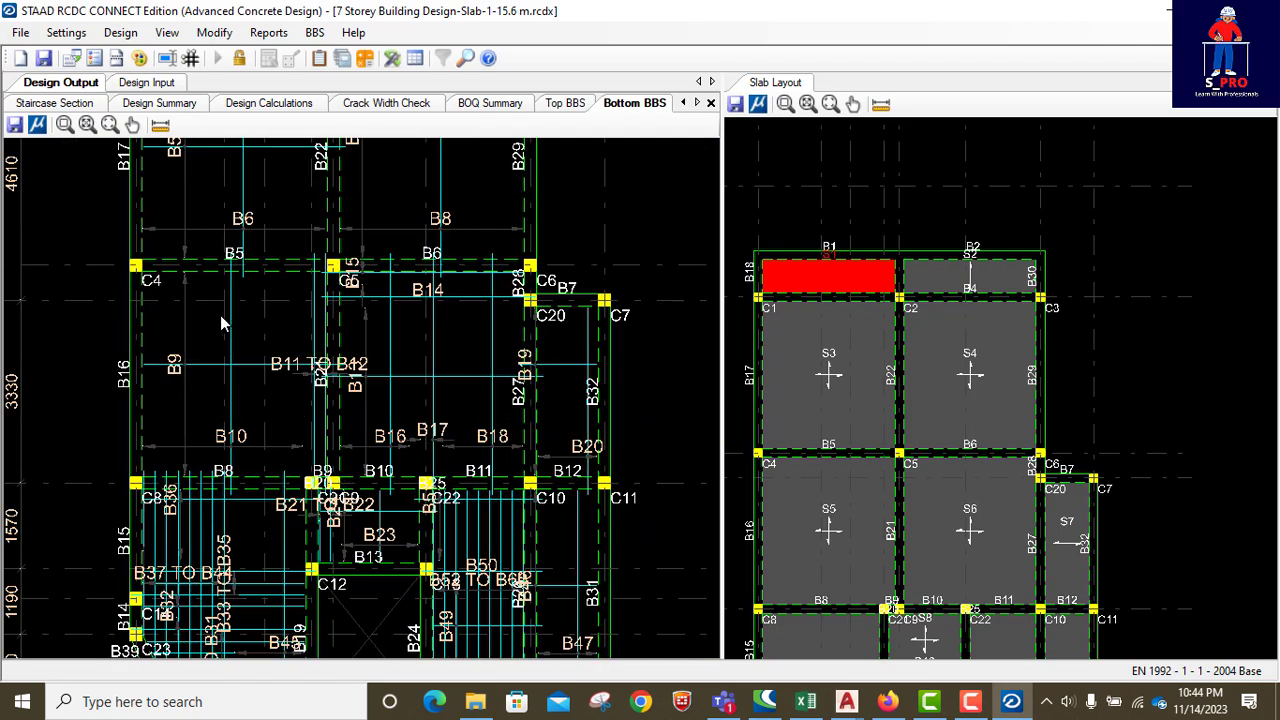
{"action": "scroll", "coordinate": [222, 315], "scroll_direction": "down", "scroll_amount": 4}
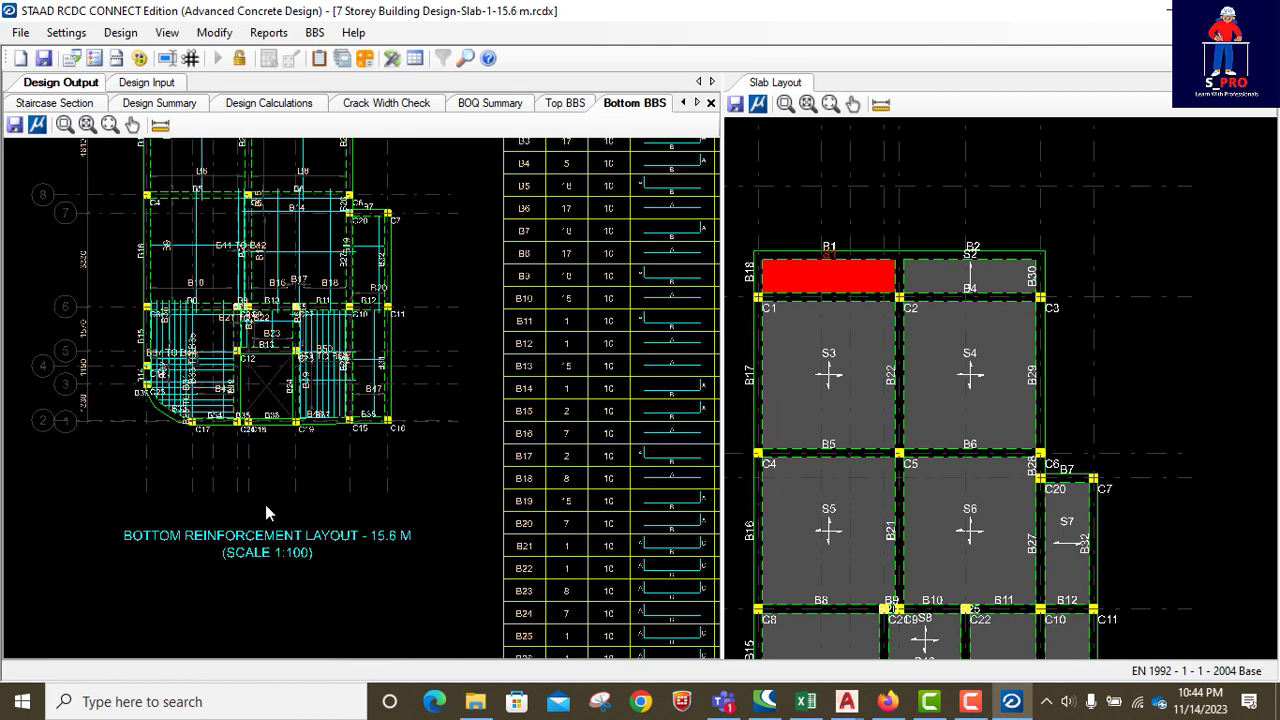
{"action": "scroll", "coordinate": [283, 500], "scroll_direction": "down", "scroll_amount": 1}
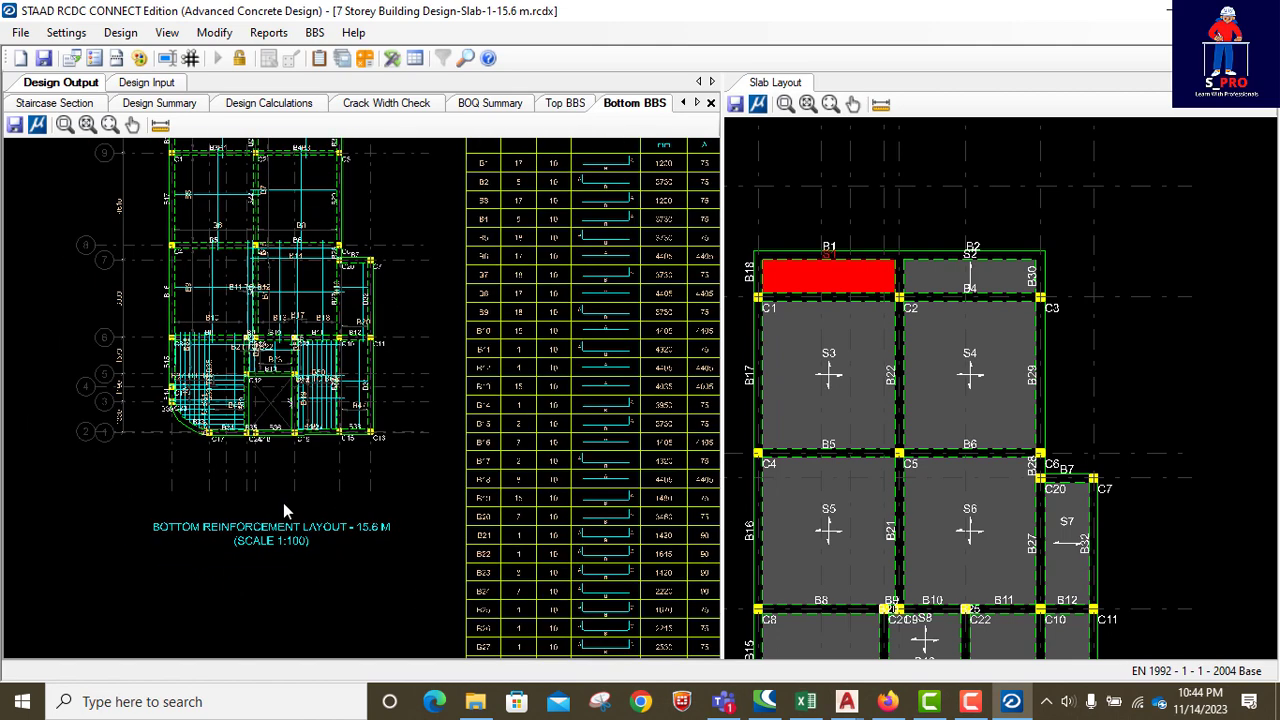
{"action": "scroll", "coordinate": [197, 524], "scroll_direction": "up", "scroll_amount": 1}
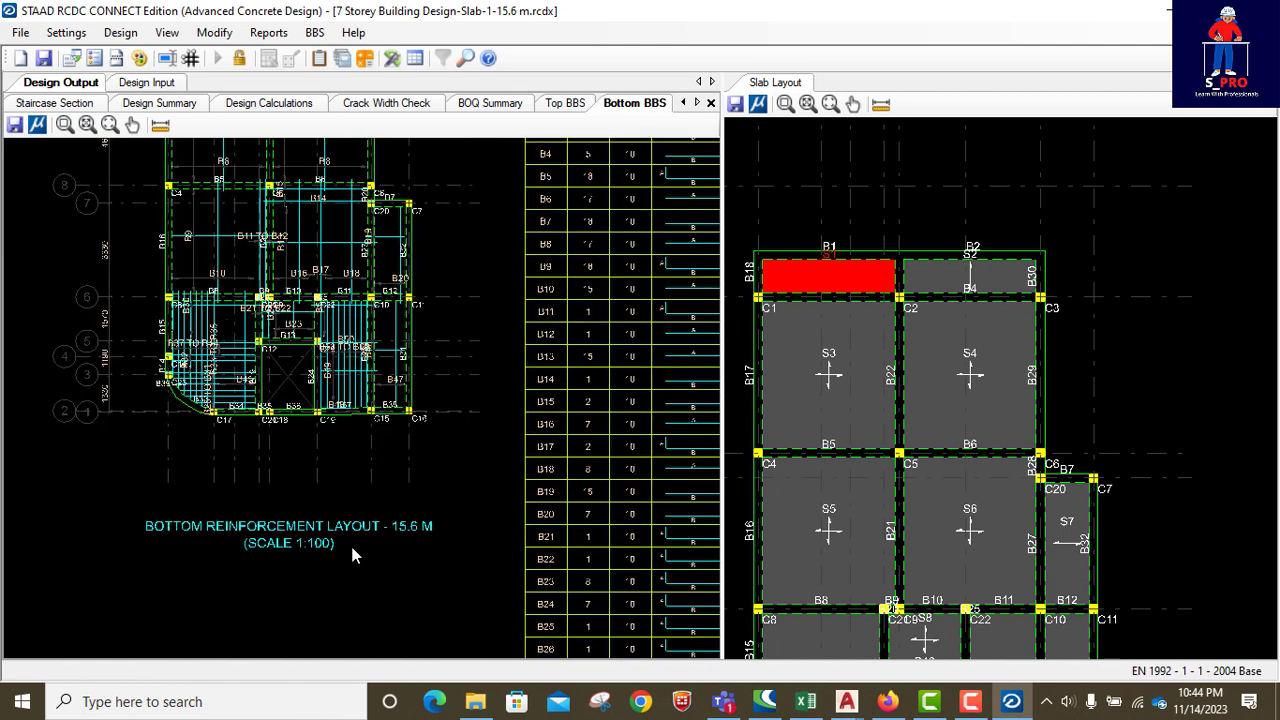
{"action": "scroll", "coordinate": [309, 542], "scroll_direction": "down", "scroll_amount": 1}
{"action": "scroll", "coordinate": [336, 542], "scroll_direction": "up", "scroll_amount": 2}
{"action": "scroll", "coordinate": [384, 541], "scroll_direction": "down", "scroll_amount": 2}
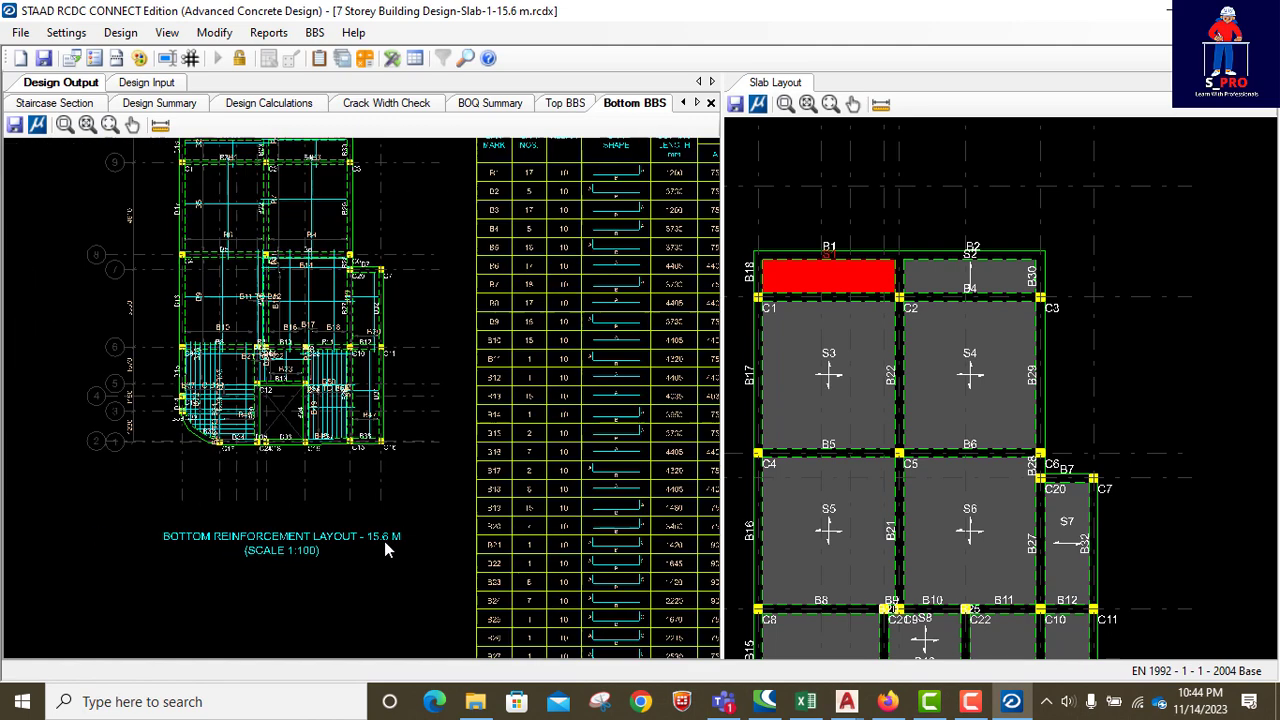
Open the top bar bending schedule drawing and examine its 15.6 m reinforcement layout and bar tables.
{"action": "left_click", "coordinate": [568, 103]}
{"action": "scroll", "coordinate": [427, 280], "scroll_direction": "down", "scroll_amount": 2}
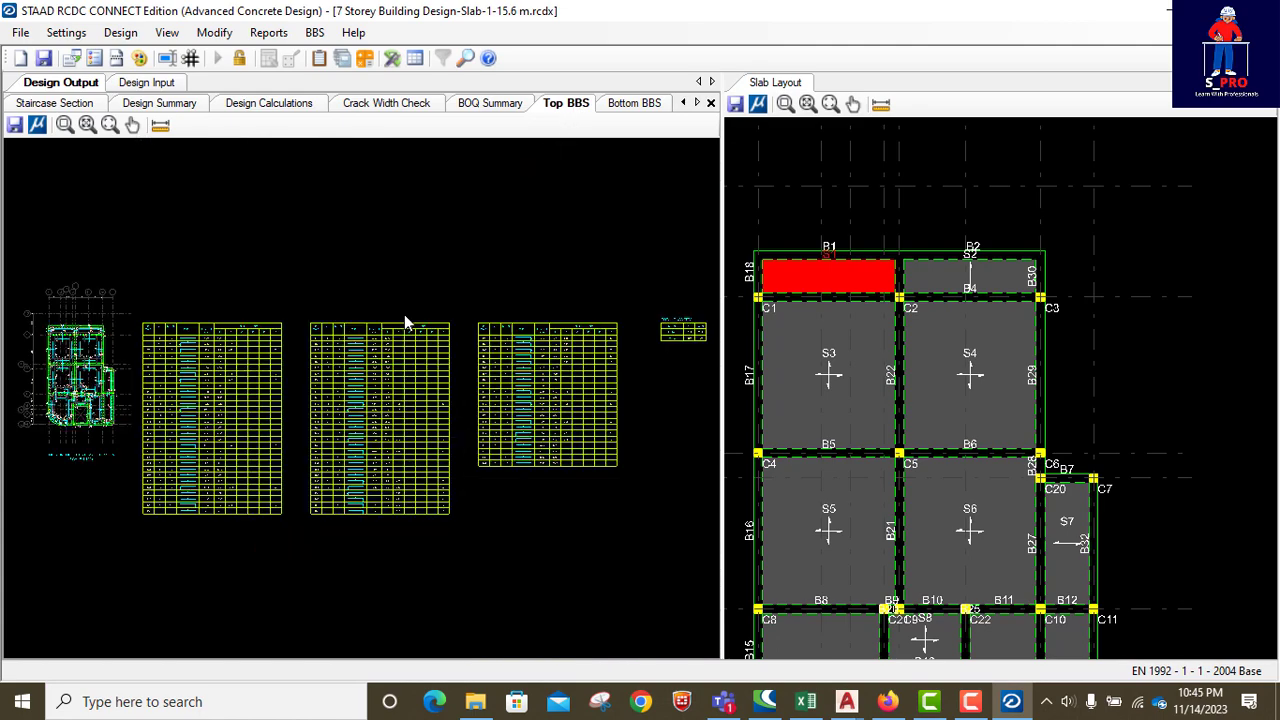
{"action": "scroll", "coordinate": [246, 391], "scroll_direction": "up", "scroll_amount": 5}
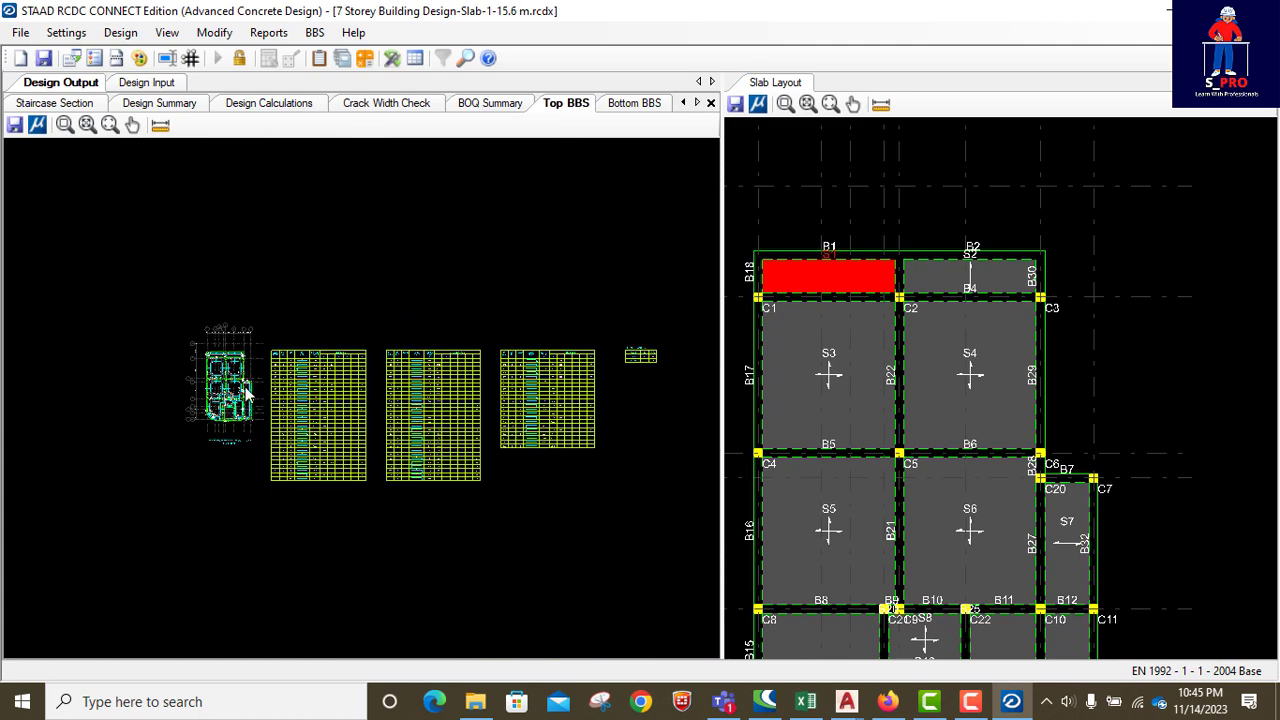
{"action": "scroll", "coordinate": [226, 447], "scroll_direction": "up", "scroll_amount": 4}
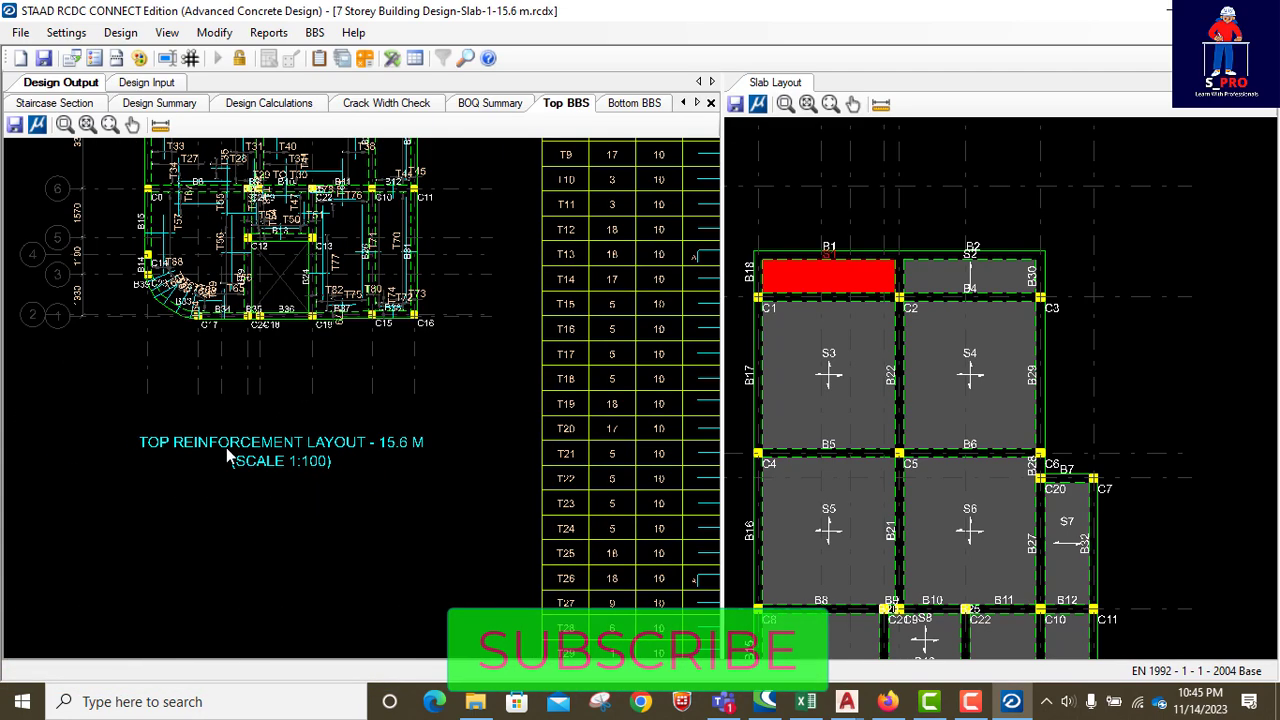
{"action": "scroll", "coordinate": [270, 430], "scroll_direction": "down", "scroll_amount": 4}
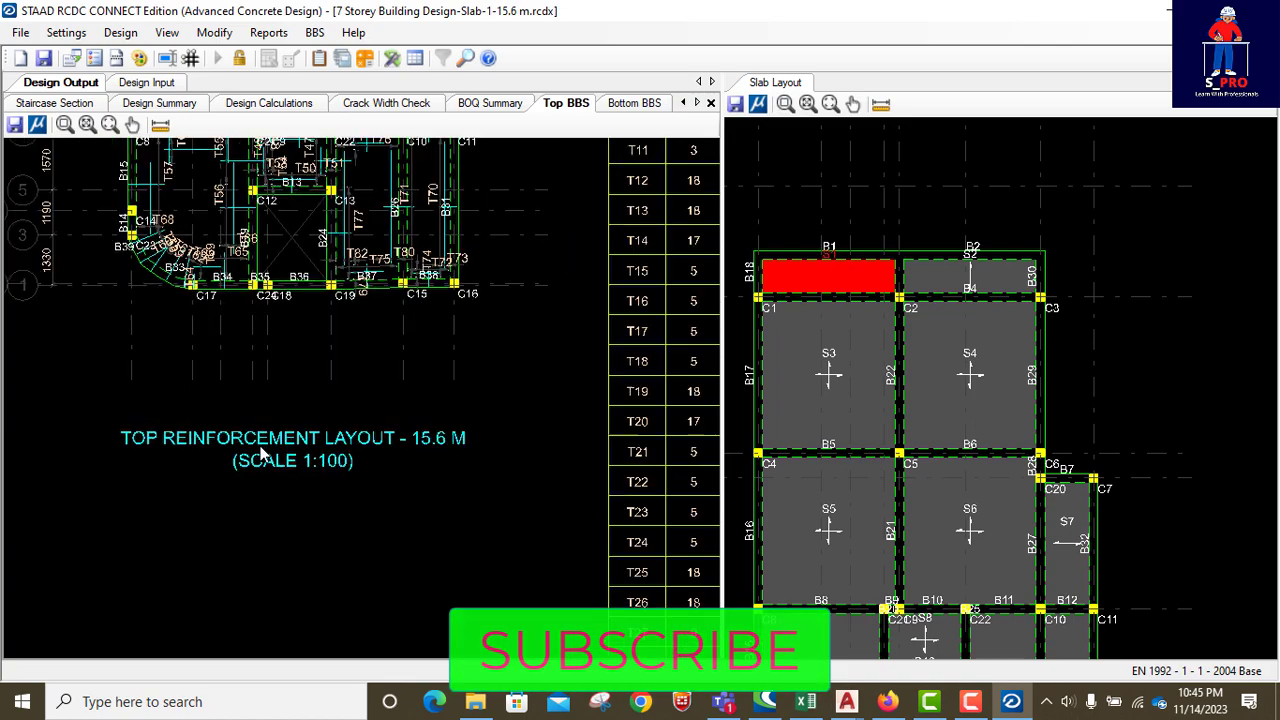
{"action": "scroll", "coordinate": [200, 333], "scroll_direction": "up", "scroll_amount": 3}
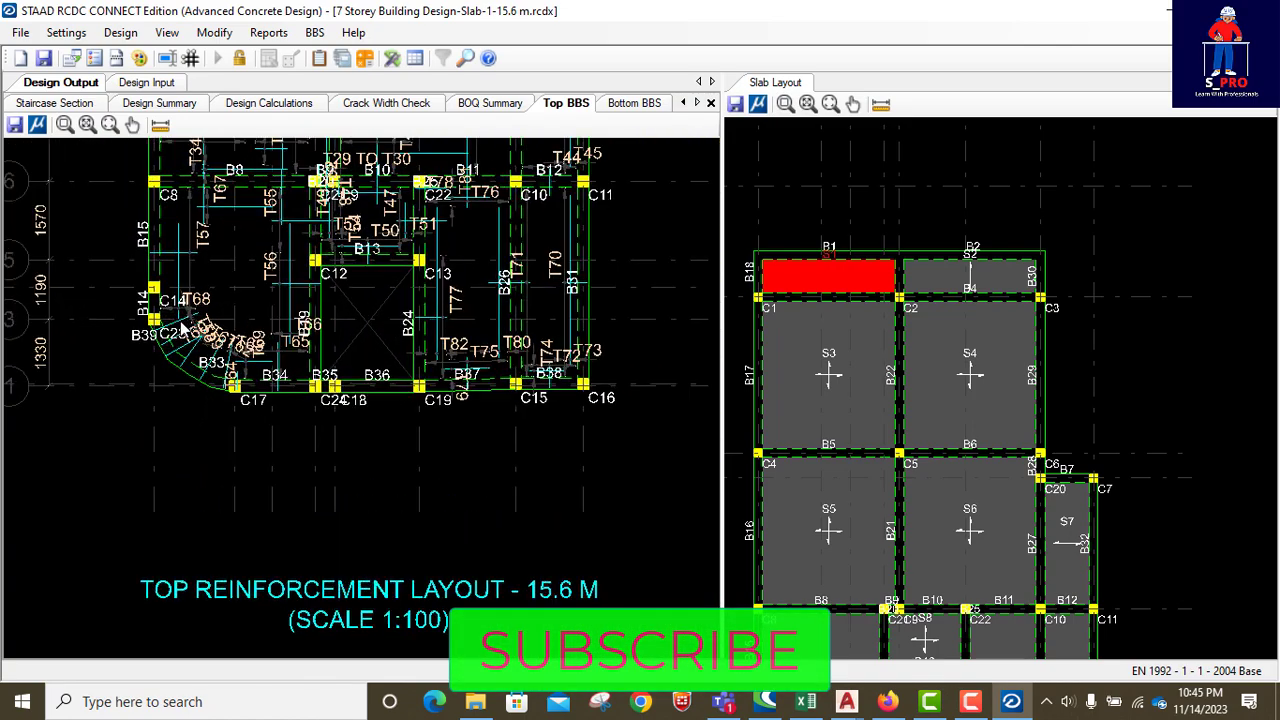
{"action": "scroll", "coordinate": [190, 362], "scroll_direction": "down", "scroll_amount": 4}
{"action": "scroll", "coordinate": [193, 358], "scroll_direction": "down", "scroll_amount": 4}
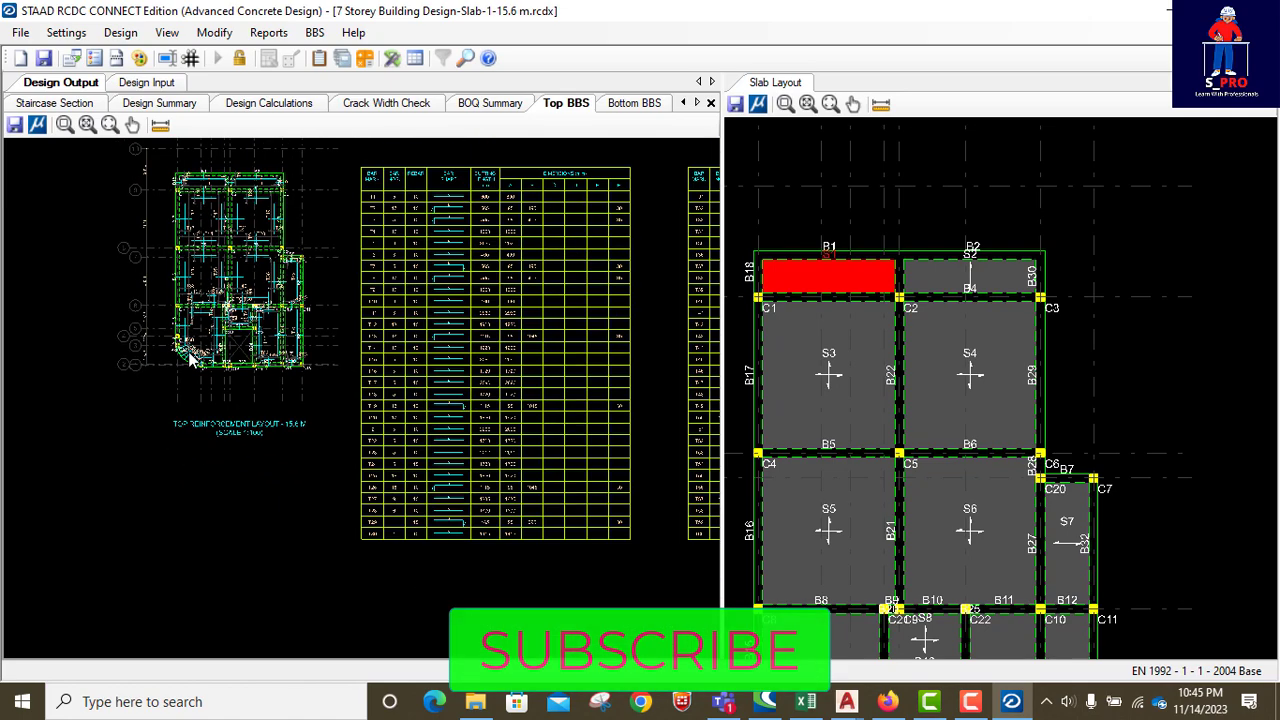
{"action": "scroll", "coordinate": [376, 232], "scroll_direction": "up", "scroll_amount": 1}
{"action": "scroll", "coordinate": [375, 231], "scroll_direction": "up", "scroll_amount": 1}
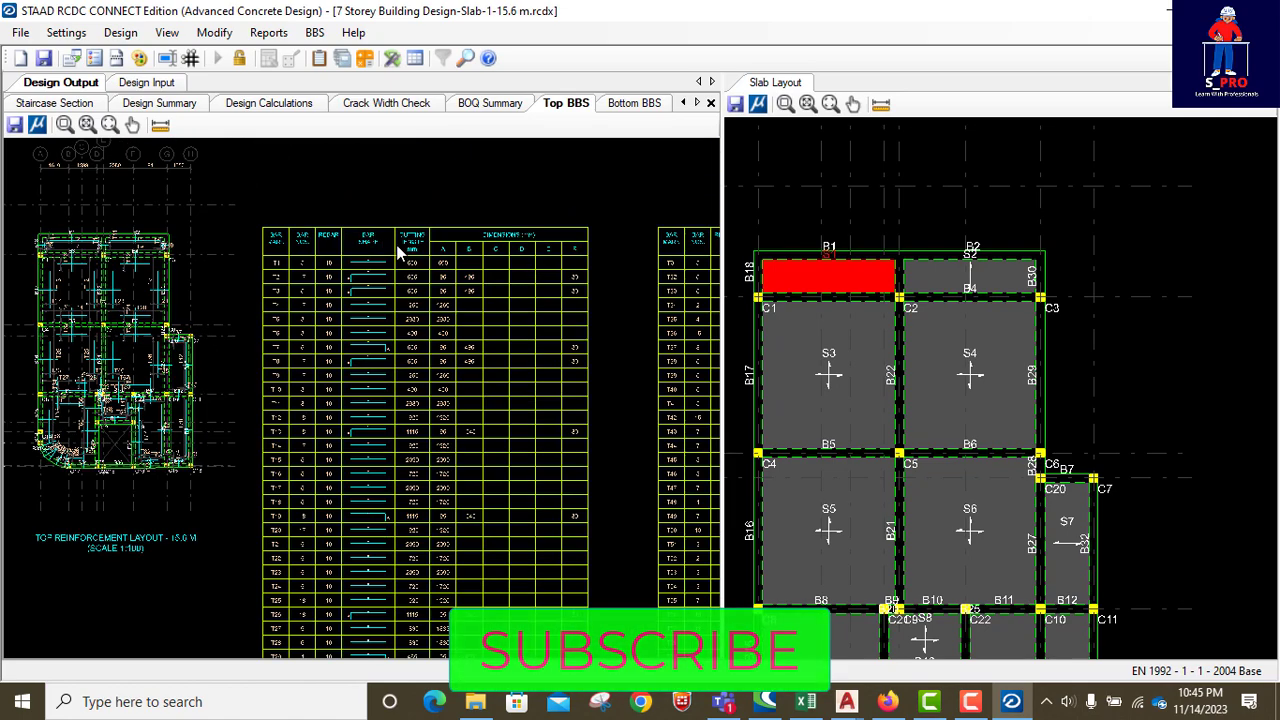
{"action": "scroll", "coordinate": [320, 305], "scroll_direction": "down", "scroll_amount": 2}
{"action": "scroll", "coordinate": [380, 258], "scroll_direction": "up", "scroll_amount": 1}
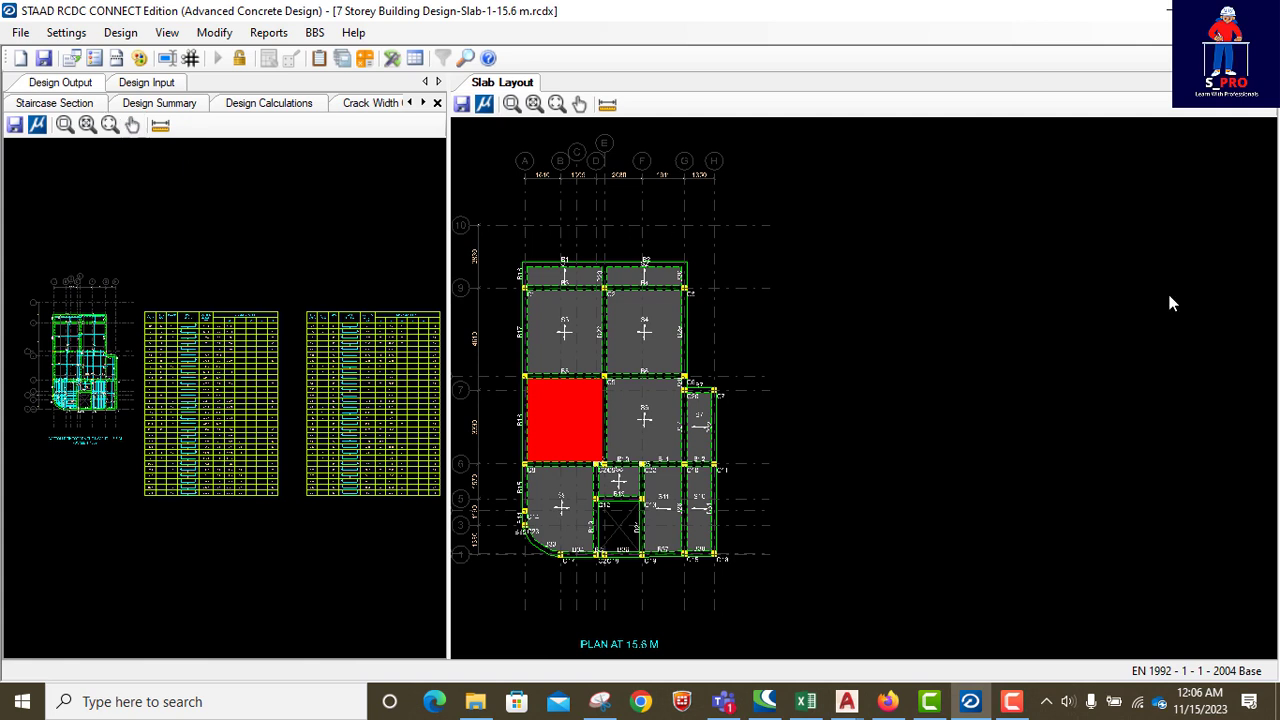
Close the 15.6 m slab design, start a new Advanced Concrete Design project from STAAD.Pro named "guhdgu", and fill in the client and engineer names.
{"action": "left_click", "coordinate": [1257, 11]}
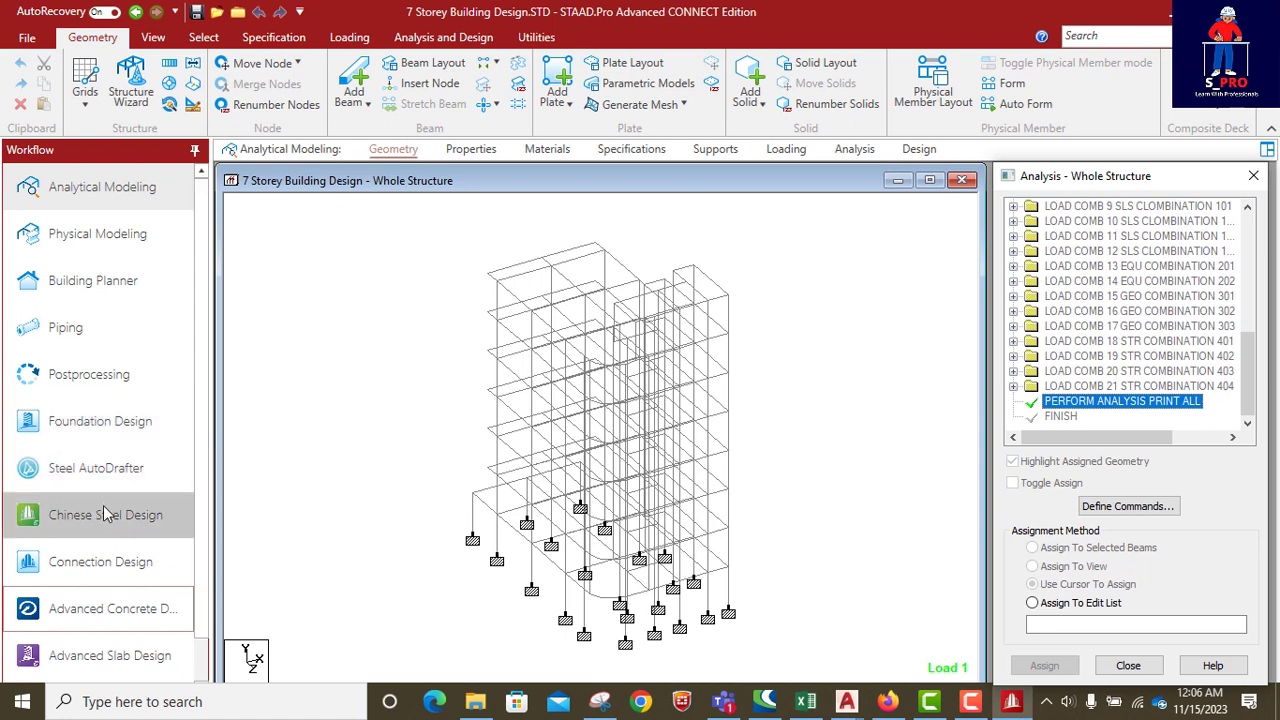
{"action": "left_click", "coordinate": [105, 610]}
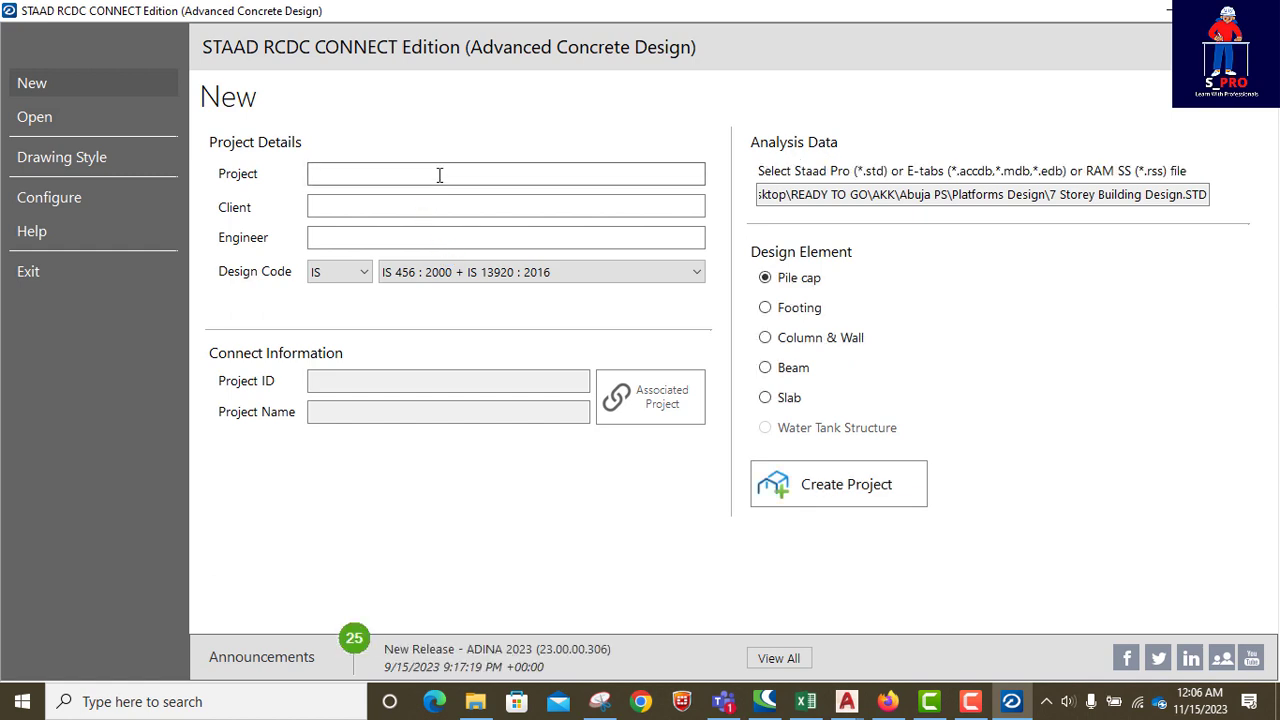
{"action": "left_click", "coordinate": [387, 177]}
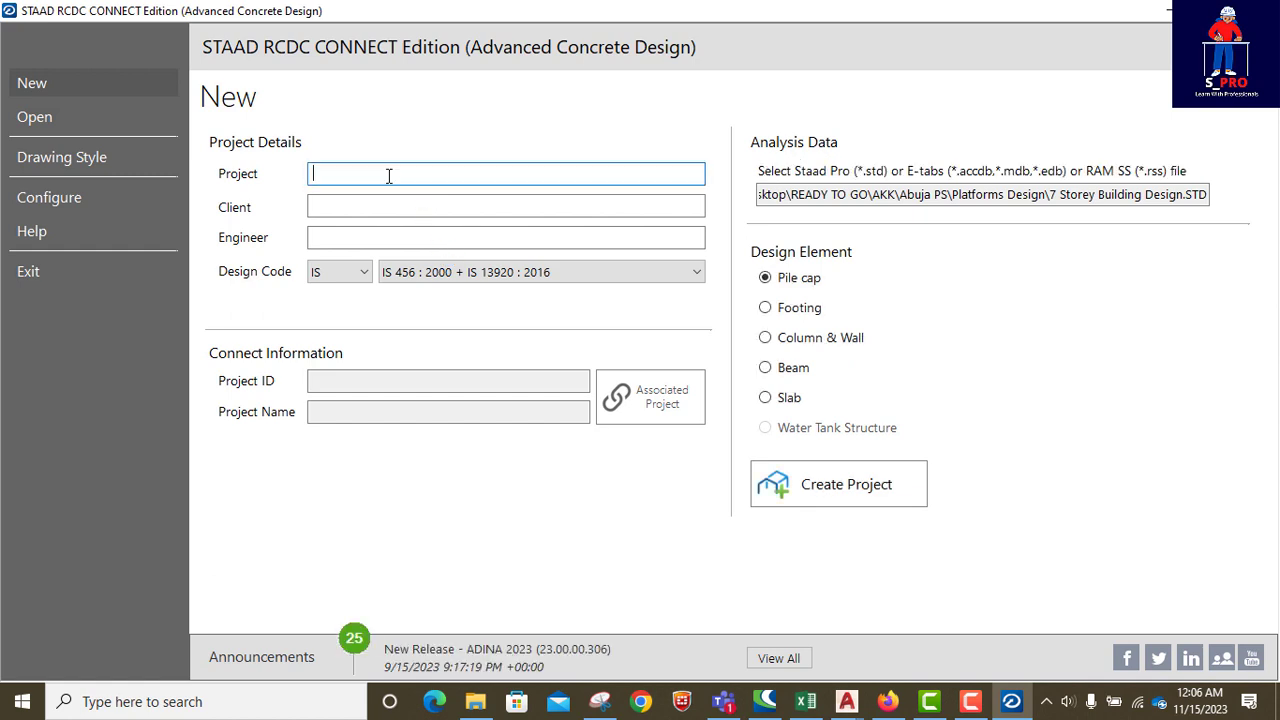
{"action": "type", "text": "guhdgu"}
{"action": "left_click", "coordinate": [366, 205]}
{"action": "type", "text": "fsdf"}
{"action": "left_click", "coordinate": [365, 235]}
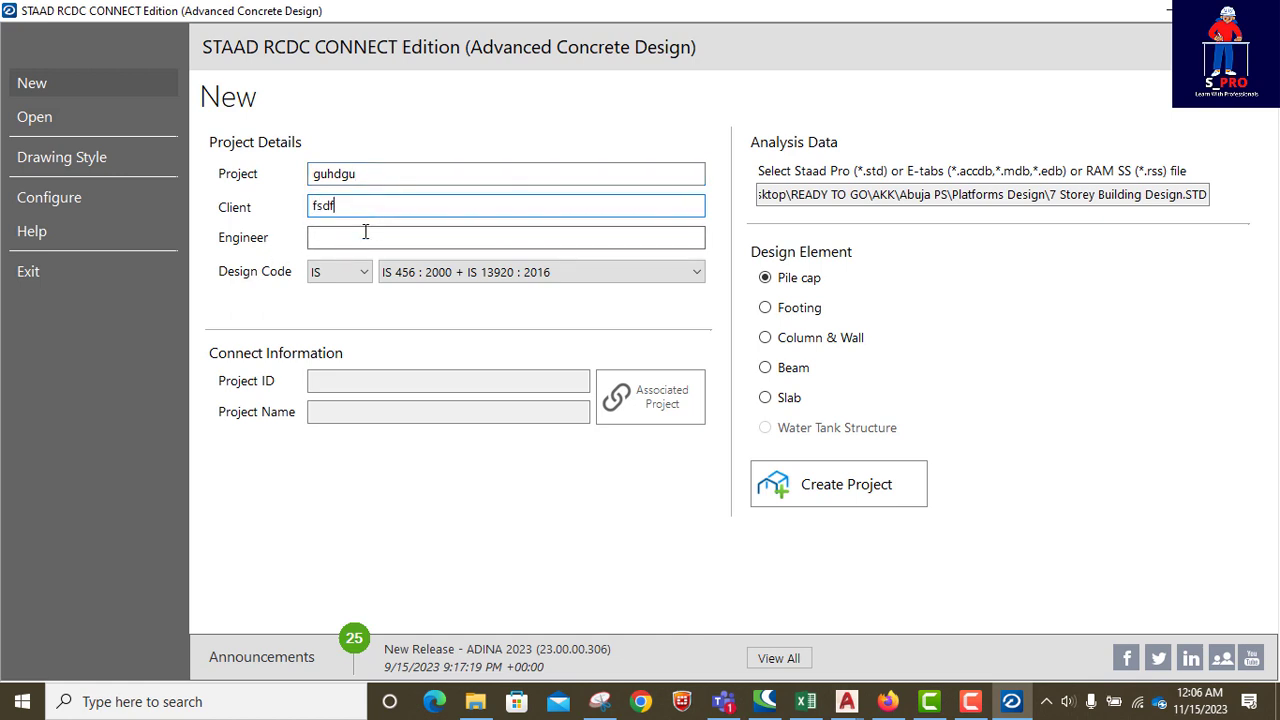
{"action": "left_click", "coordinate": [338, 275]}
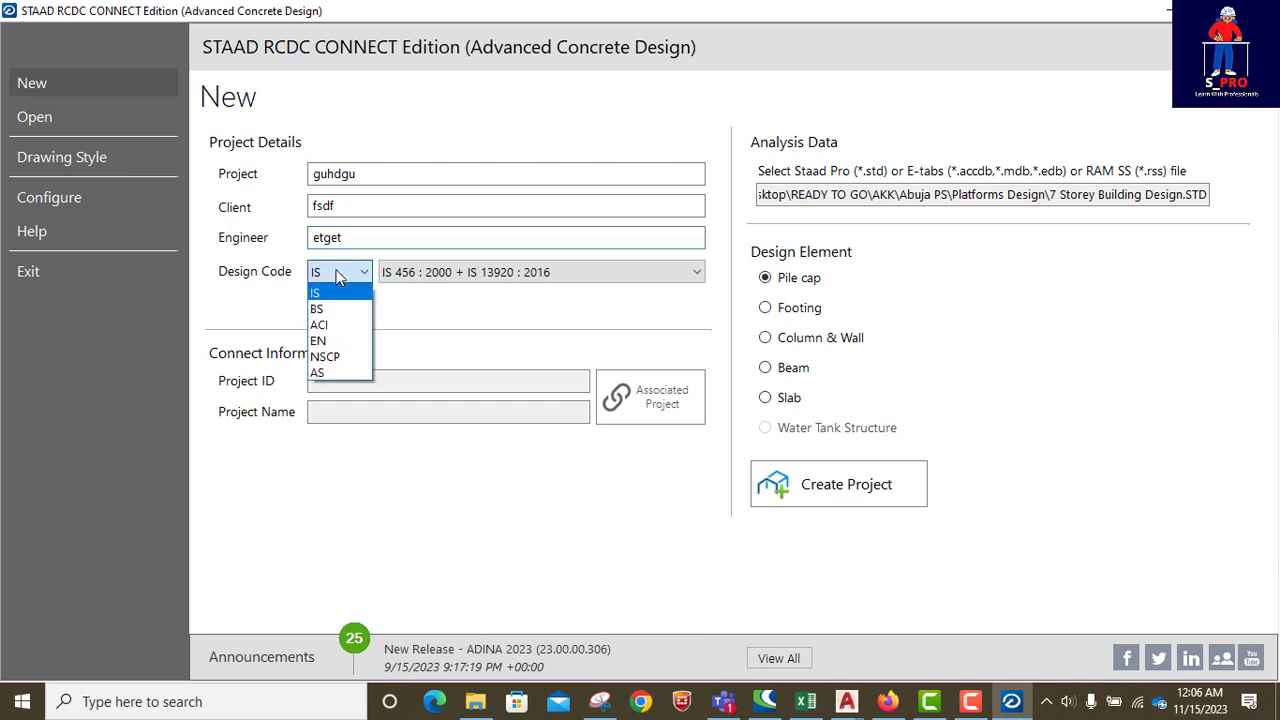
{"action": "left_click", "coordinate": [332, 340]}
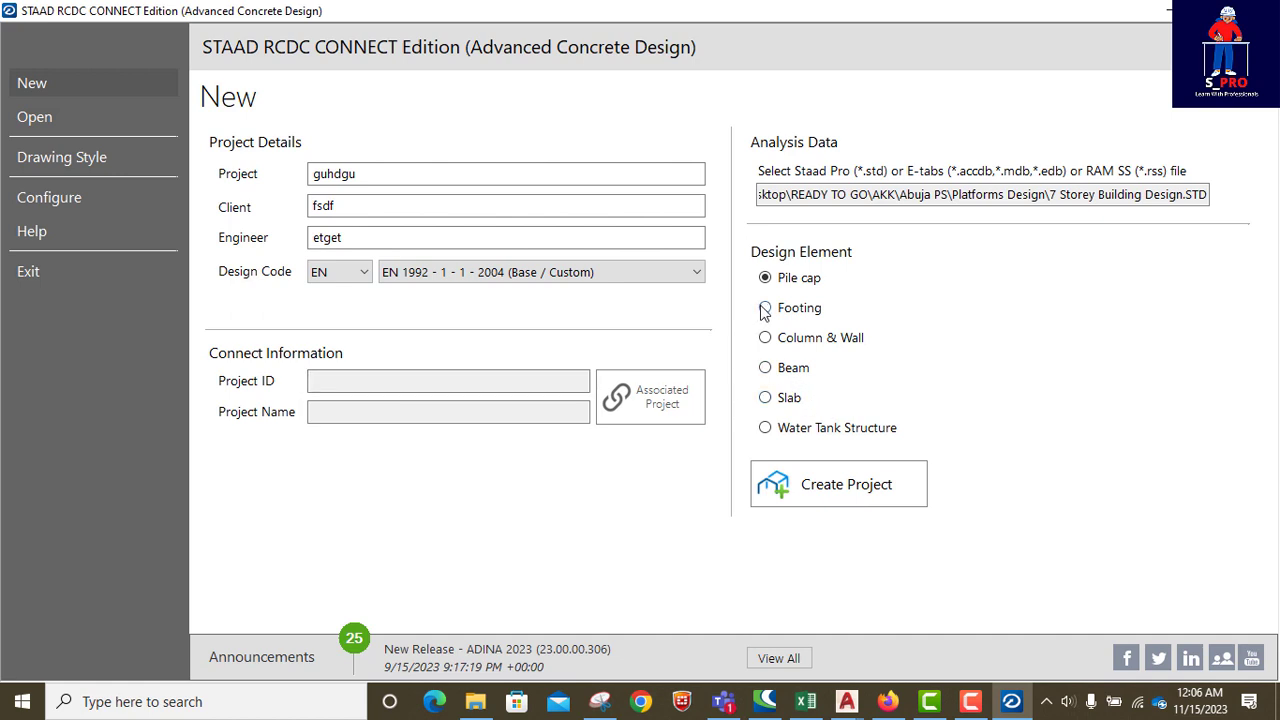
{"action": "left_click", "coordinate": [766, 400]}
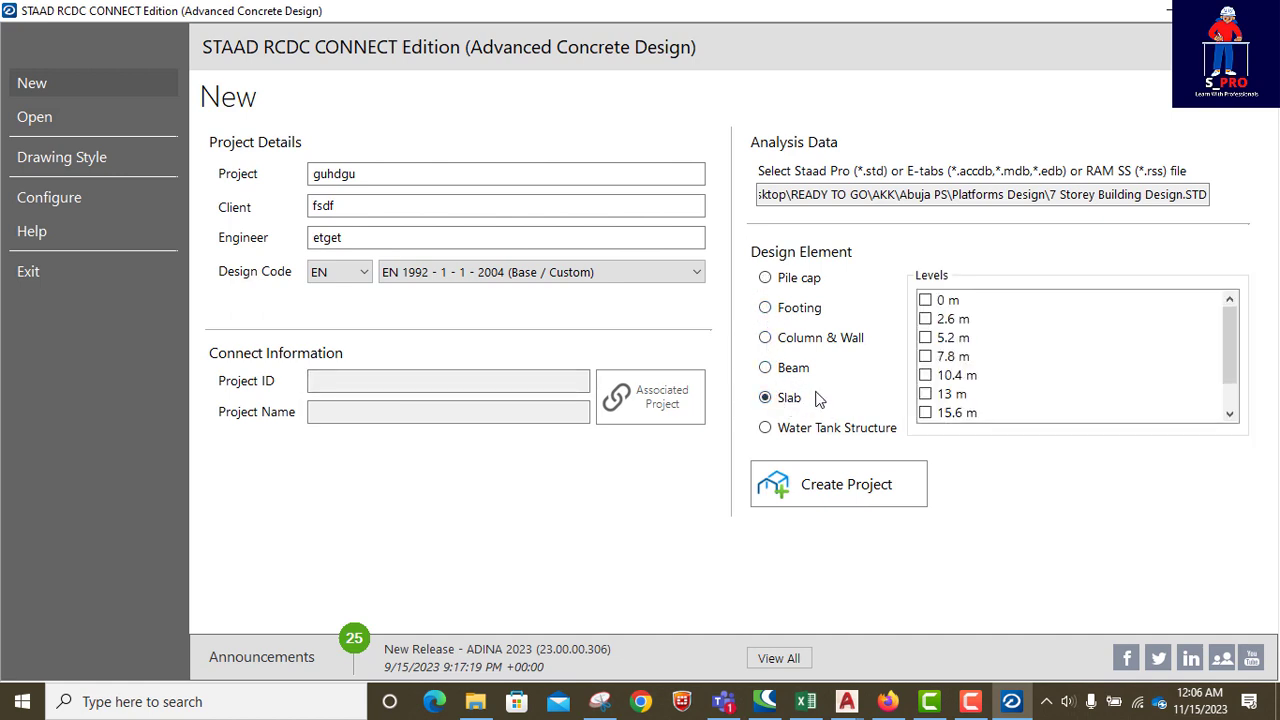
{"action": "left_click", "coordinate": [941, 320]}
{"action": "left_click", "coordinate": [948, 320]}
{"action": "left_click", "coordinate": [926, 320]}
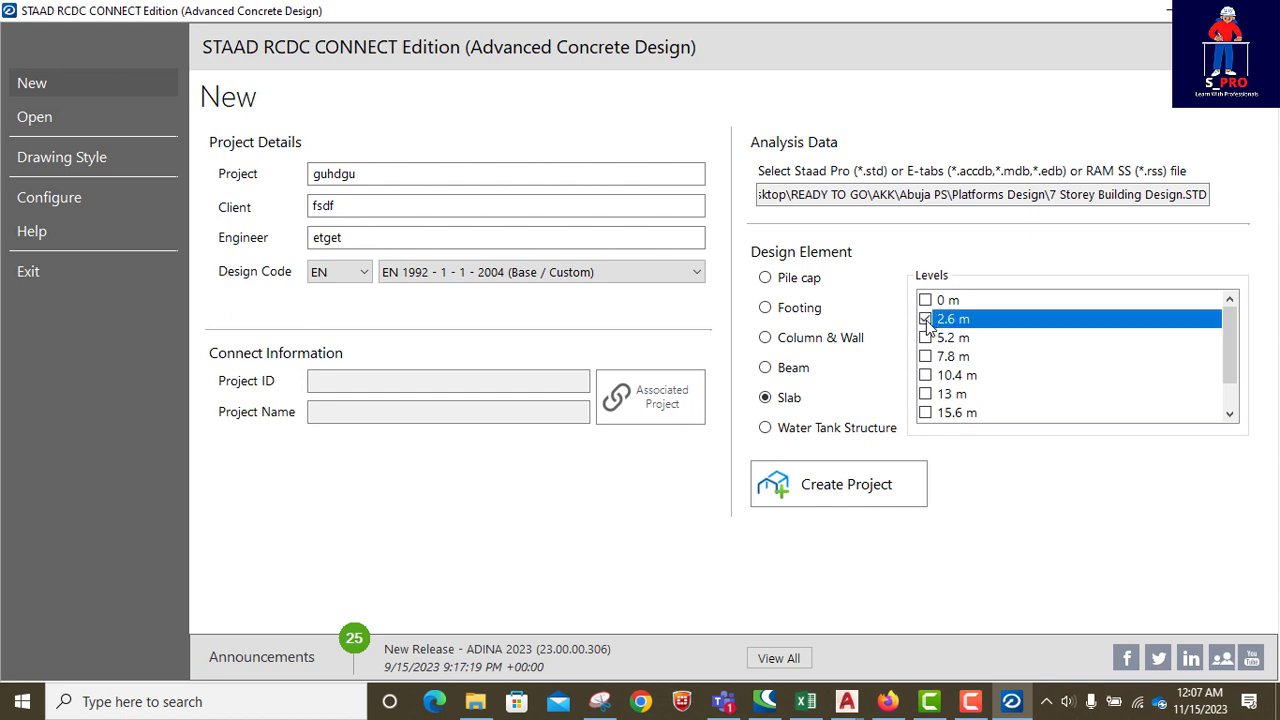
{"action": "left_click", "coordinate": [825, 487]}
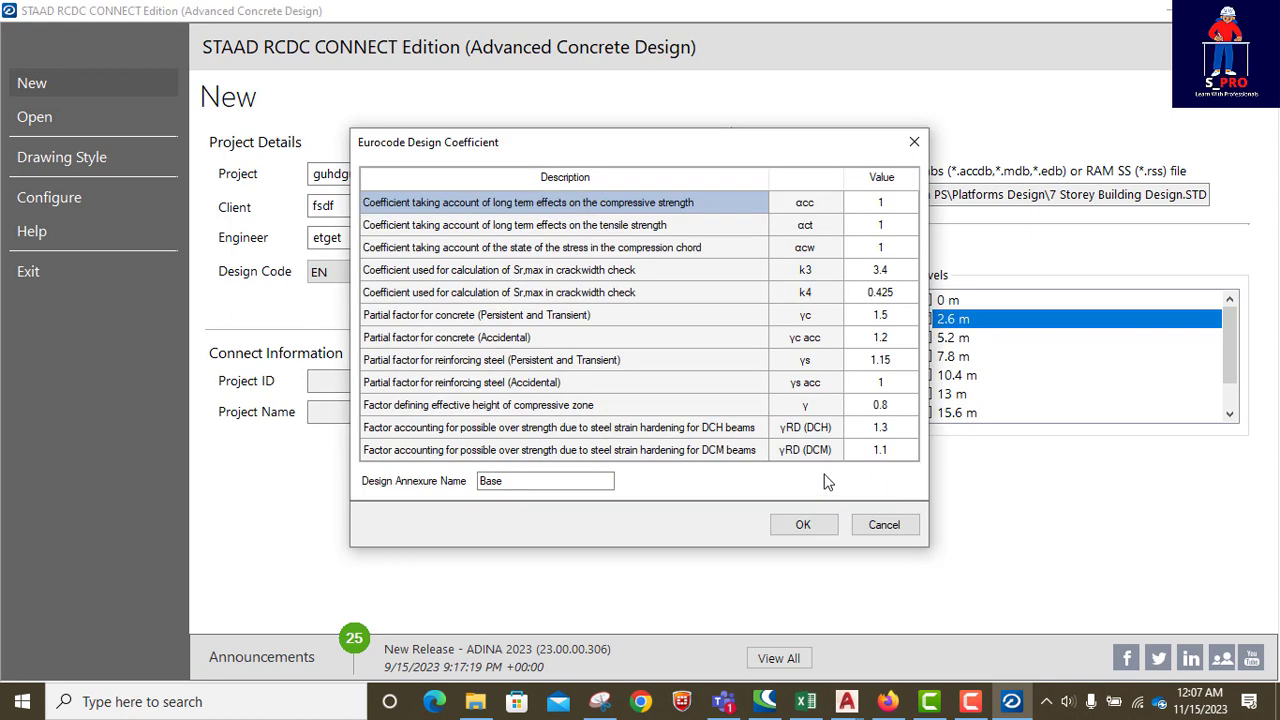
{"action": "left_click", "coordinate": [803, 527]}
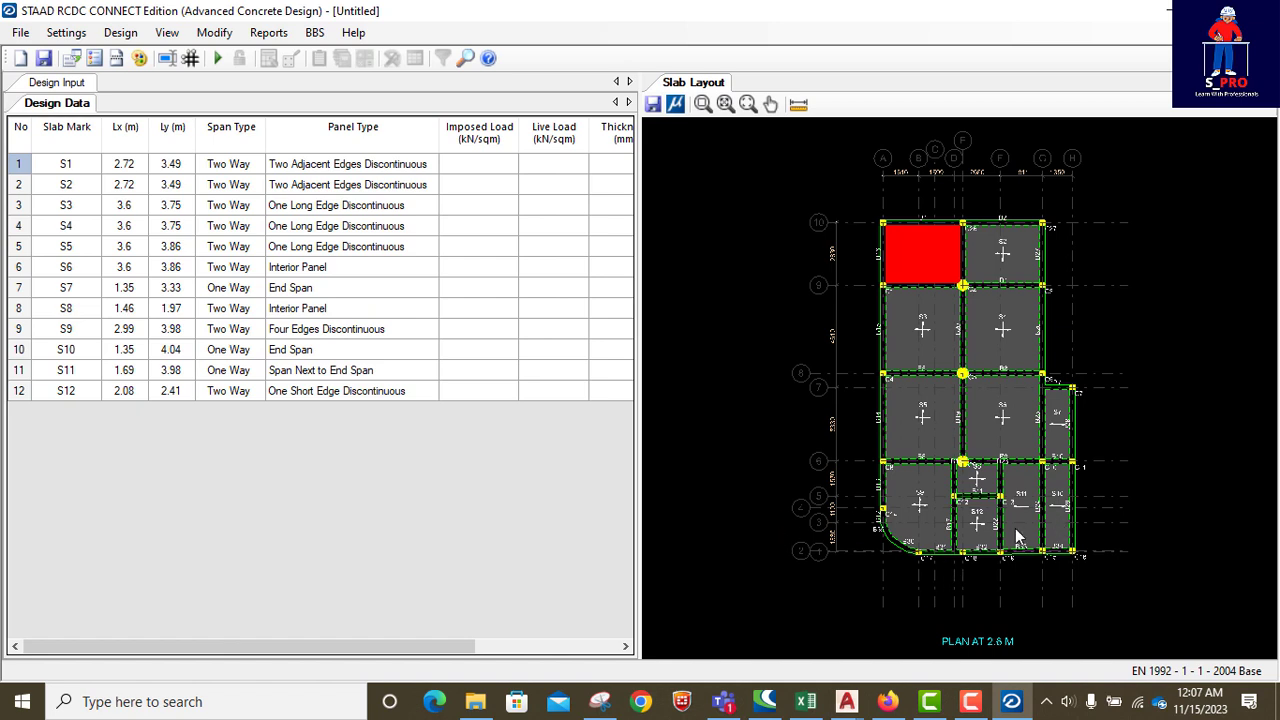
Mark slab S12 on the 2.6 m plan as a cut-out by setting Is Cut Out to True.
{"action": "left_click", "coordinate": [983, 524]}
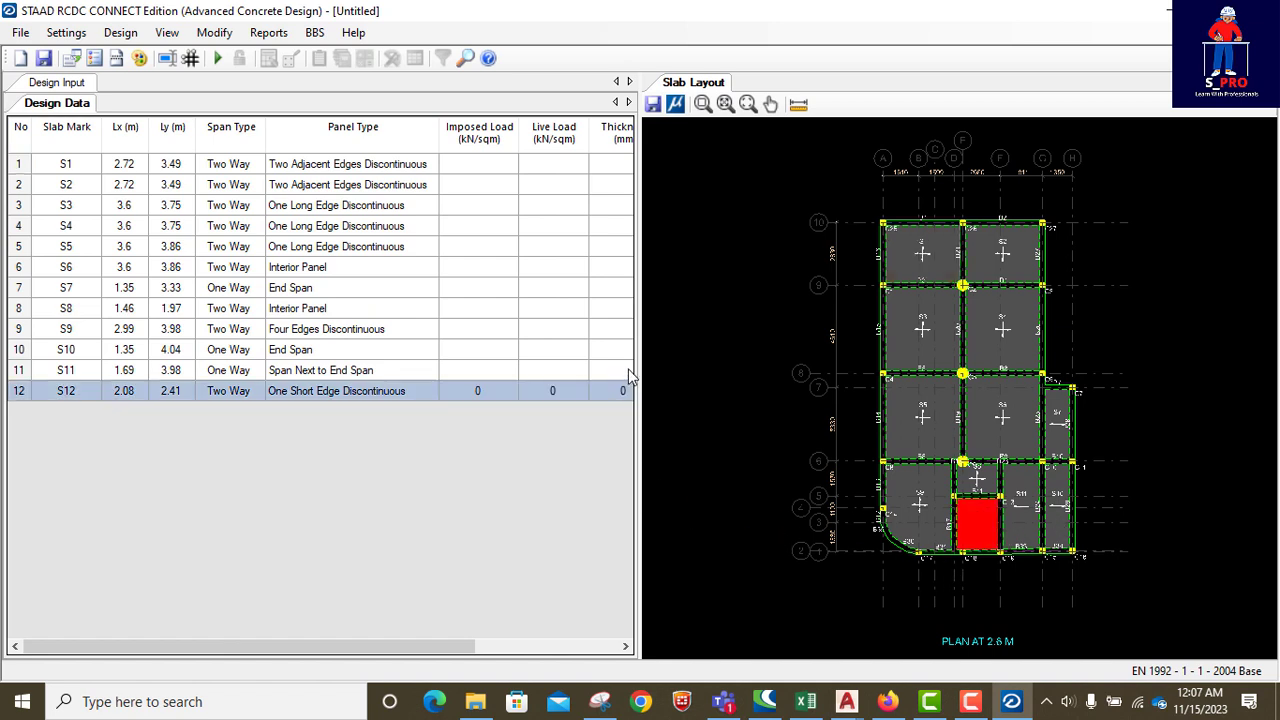
{"action": "left_click_drag", "start_coordinate": [640, 362], "coordinate": [816, 354]}
{"action": "left_click", "coordinate": [790, 391]}
{"action": "left_click", "coordinate": [800, 391]}
{"action": "left_click", "coordinate": [802, 391]}
{"action": "left_click", "coordinate": [770, 414]}
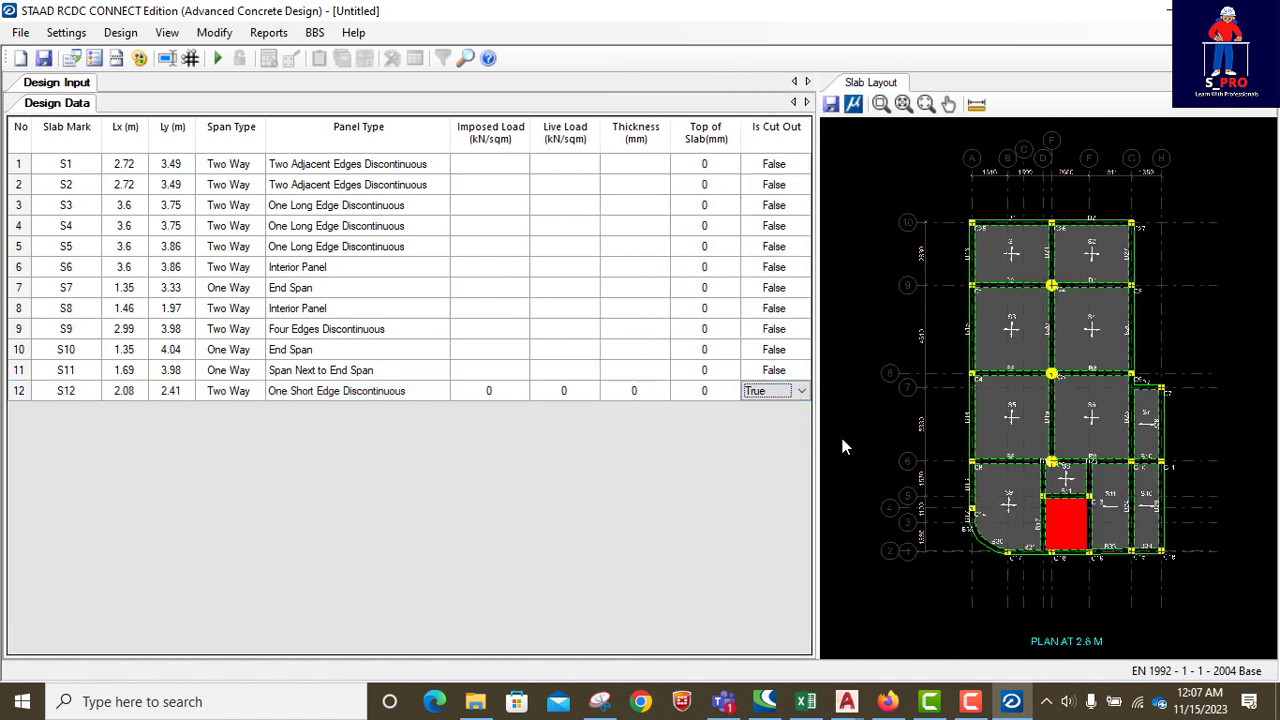
{"action": "left_click", "coordinate": [716, 374]}
Set slab S1's imposed load to 1 kN/sqm, live load to 1.5 kN/sqm and thickness to 150 mm.
{"action": "left_click", "coordinate": [496, 167]}
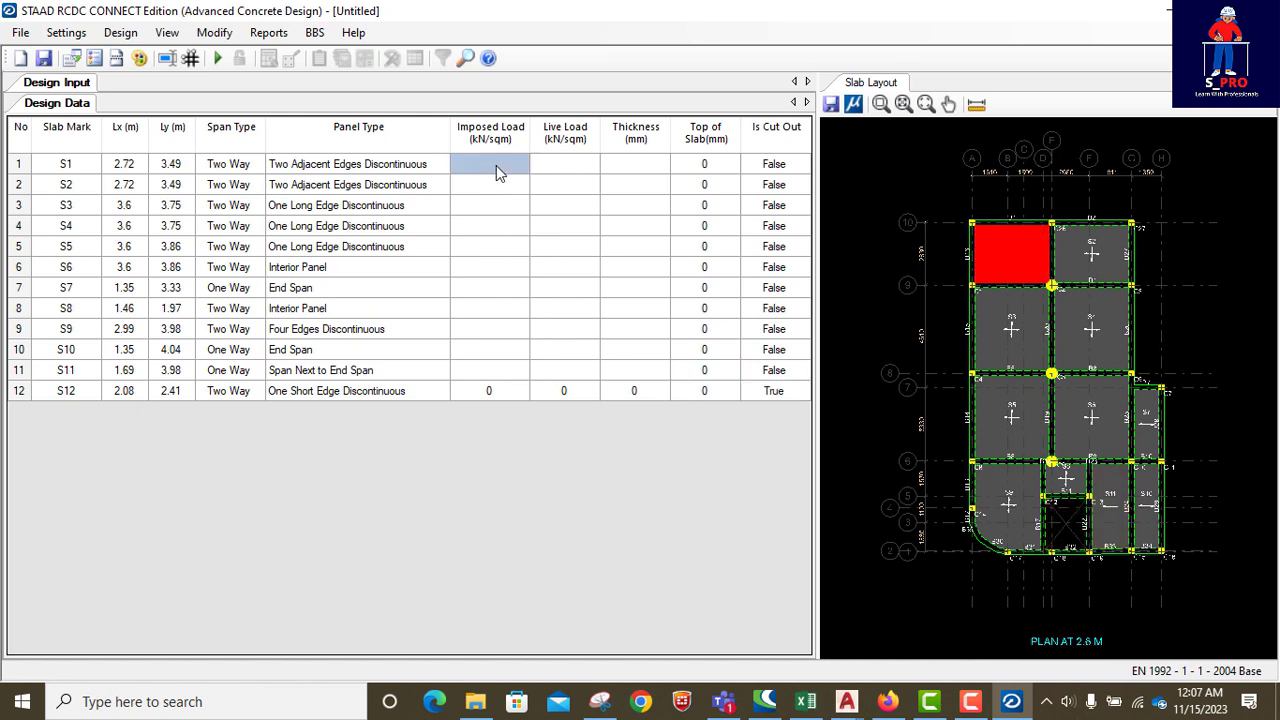
{"action": "type", "text": "1"}
{"action": "left_click", "coordinate": [565, 175]}
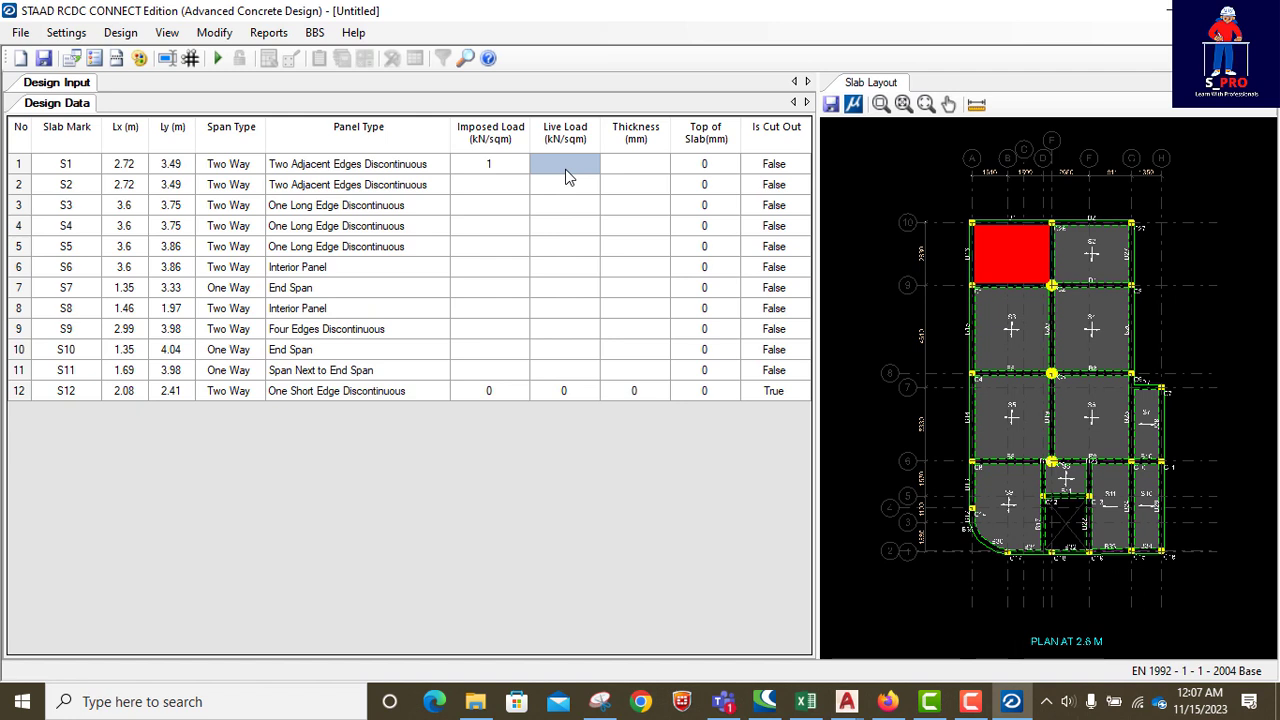
{"action": "type", "text": "1.5"}
{"action": "left_click", "coordinate": [632, 170]}
{"action": "type", "text": "15"}
Copy slab S1's imposed load, live load and thickness to slabs S2 through S11.
{"action": "left_click", "coordinate": [468, 168]}
{"action": "left_click_drag", "start_coordinate": [484, 167], "coordinate": [605, 172]}
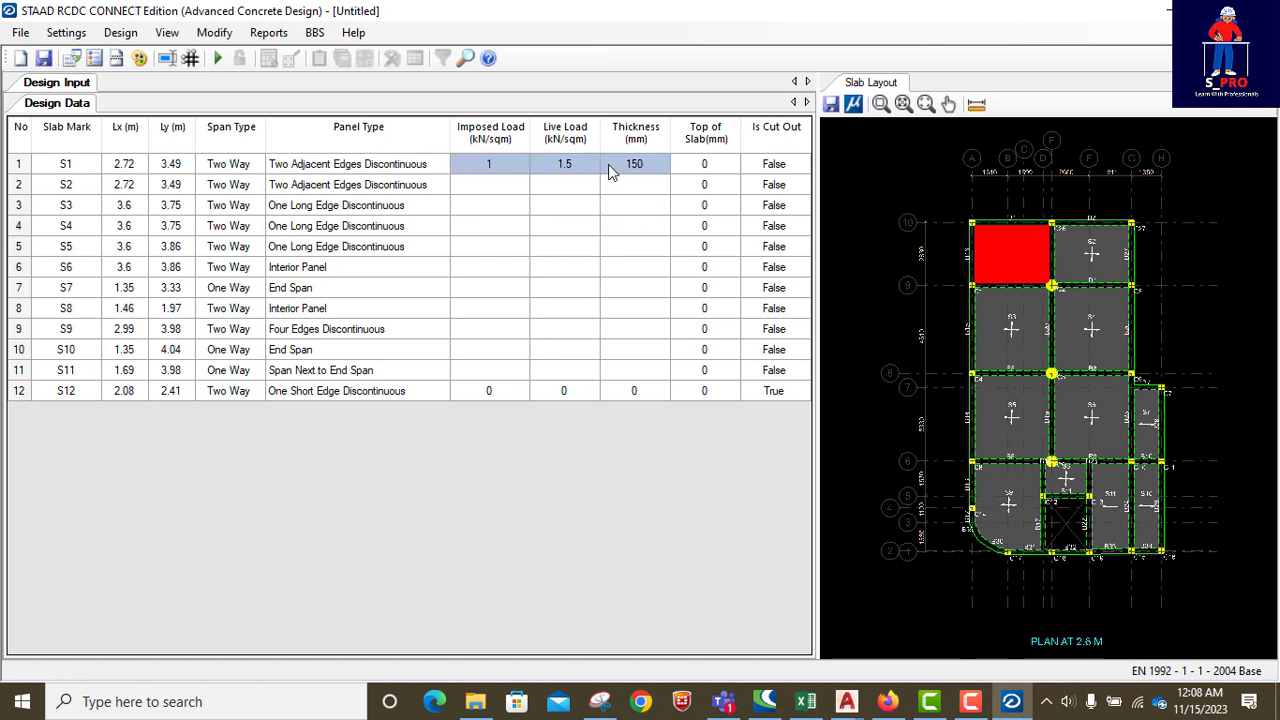
{"action": "left_click", "coordinate": [503, 190]}
{"action": "key", "text": "ctrl+v"}
{"action": "left_click", "coordinate": [491, 206]}
{"action": "left_click", "coordinate": [493, 224]}
{"action": "key", "text": "ctrl+v"}
{"action": "left_click", "coordinate": [497, 246]}
{"action": "key", "text": "ctrl+v"}
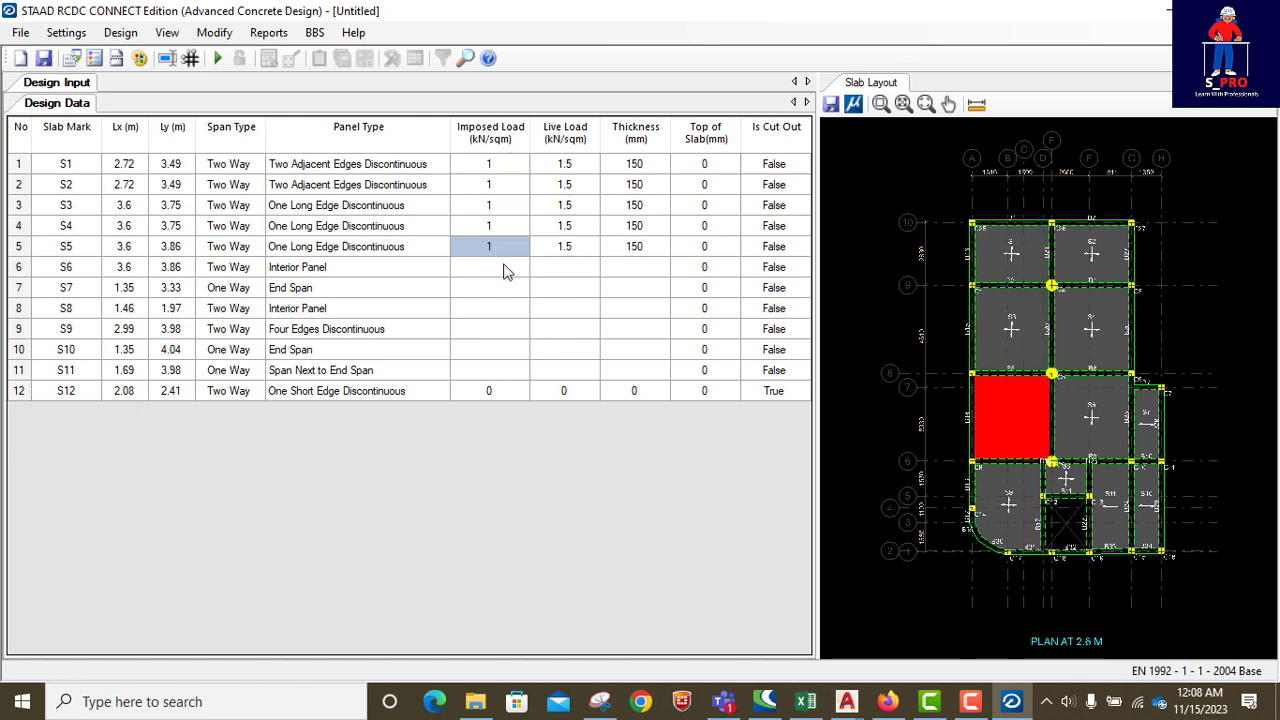
{"action": "left_click", "coordinate": [502, 268]}
{"action": "key", "text": "ctrl+v"}
{"action": "left_click", "coordinate": [502, 288]}
{"action": "key", "text": "ctrl+v"}
{"action": "left_click", "coordinate": [502, 309]}
{"action": "key", "text": "ctrl+v"}
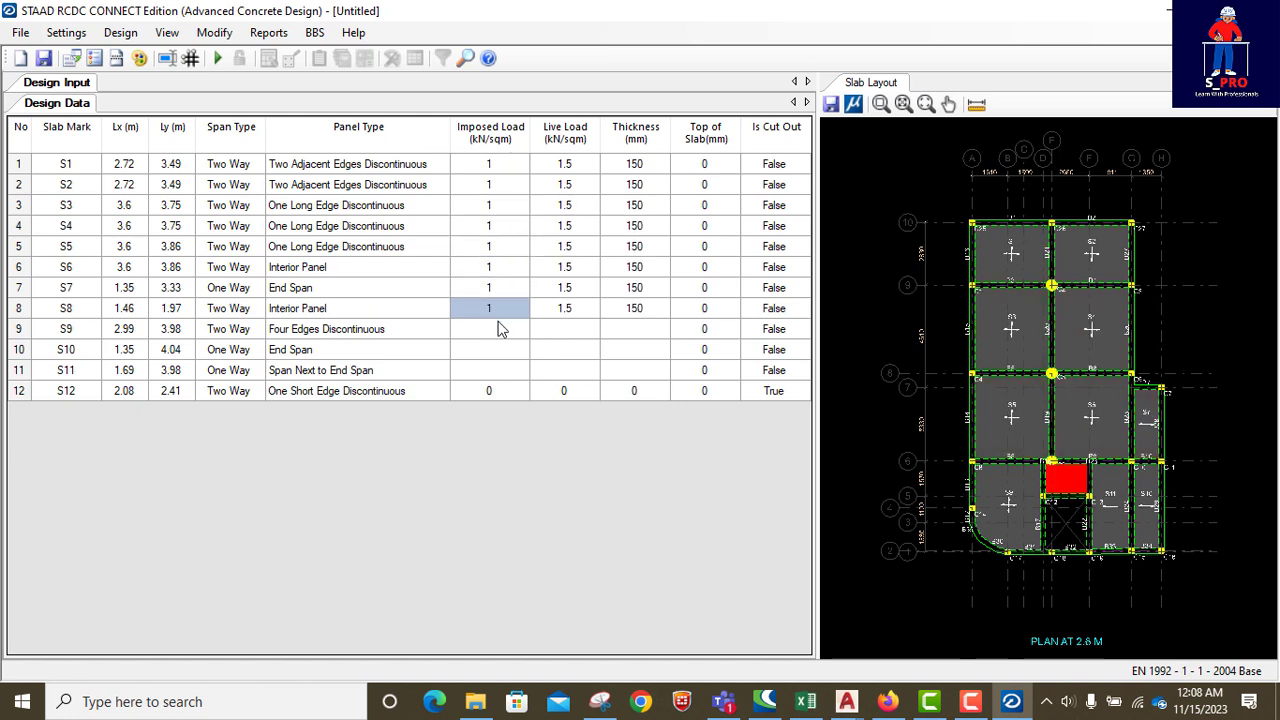
{"action": "left_click", "coordinate": [498, 325]}
{"action": "key", "text": "ctrl+v"}
{"action": "left_click", "coordinate": [499, 352]}
{"action": "key", "text": "ctrl+v"}
{"action": "left_click", "coordinate": [502, 372]}
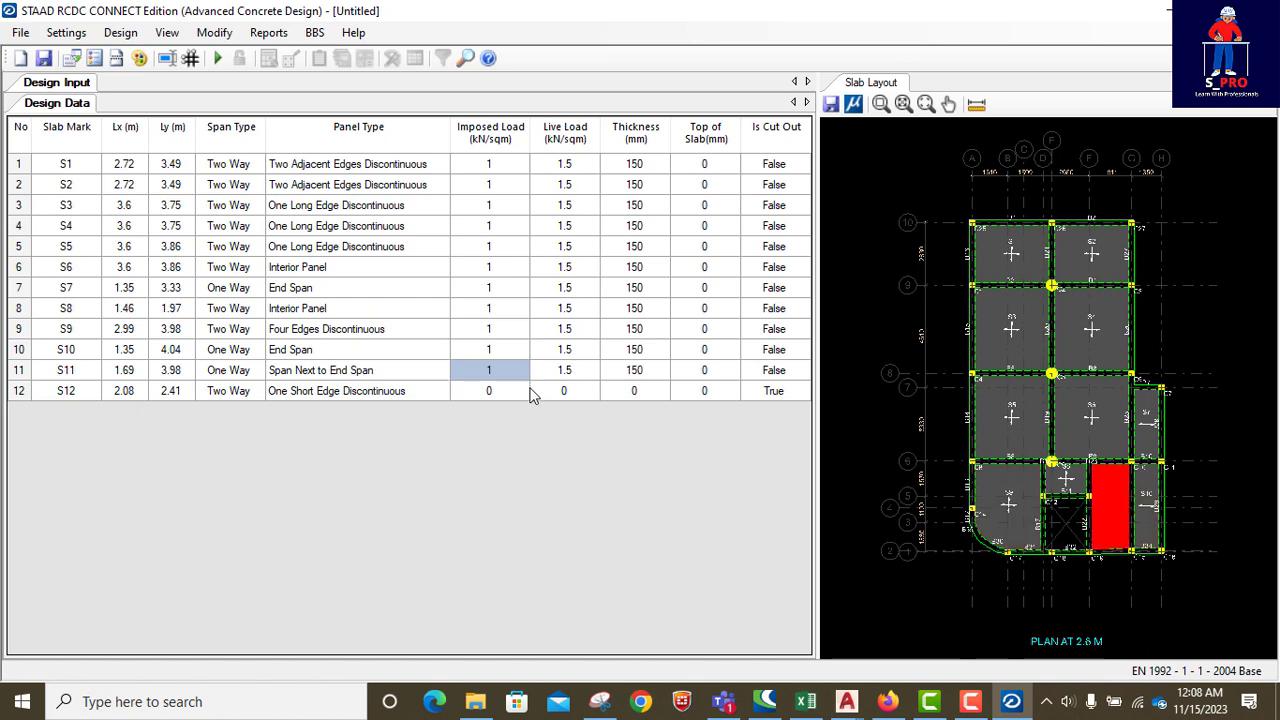
In the design parameters, set concrete grade C25/30, steel grade Fy410, main reinforcement cover 30 mm and minimum thickness 150 mm.
{"action": "left_click", "coordinate": [68, 34]}
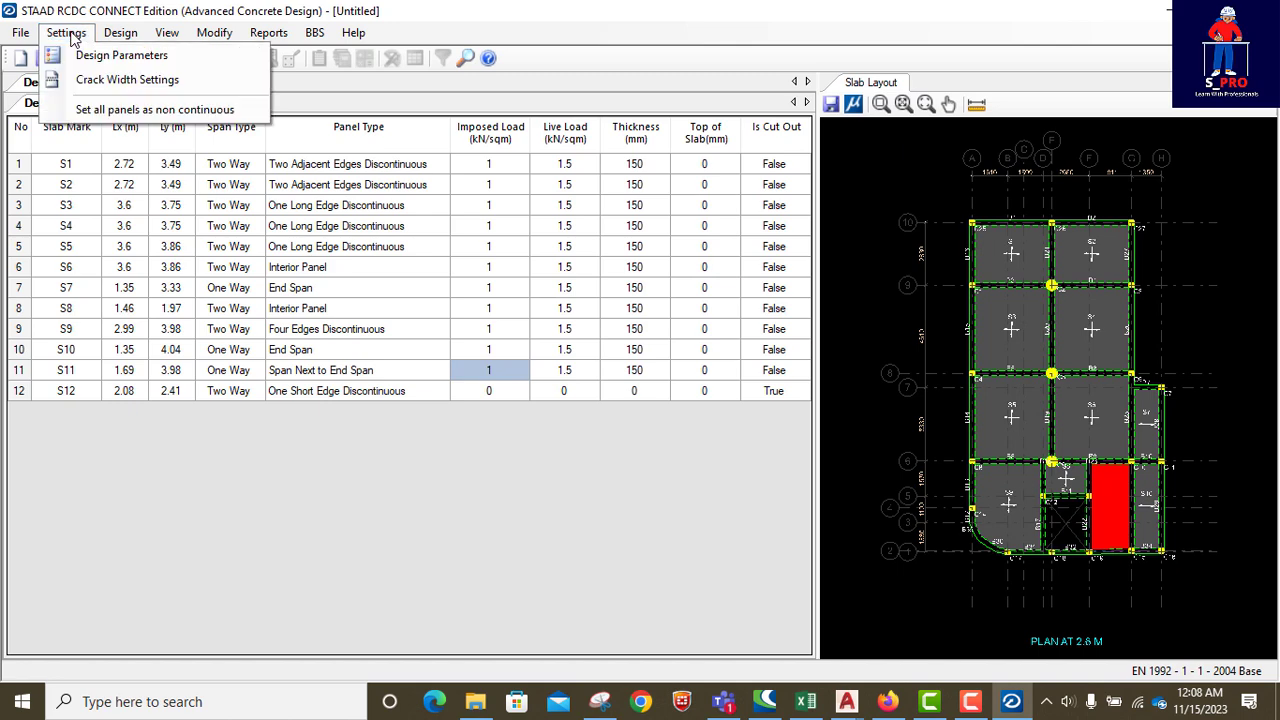
{"action": "left_click", "coordinate": [100, 56]}
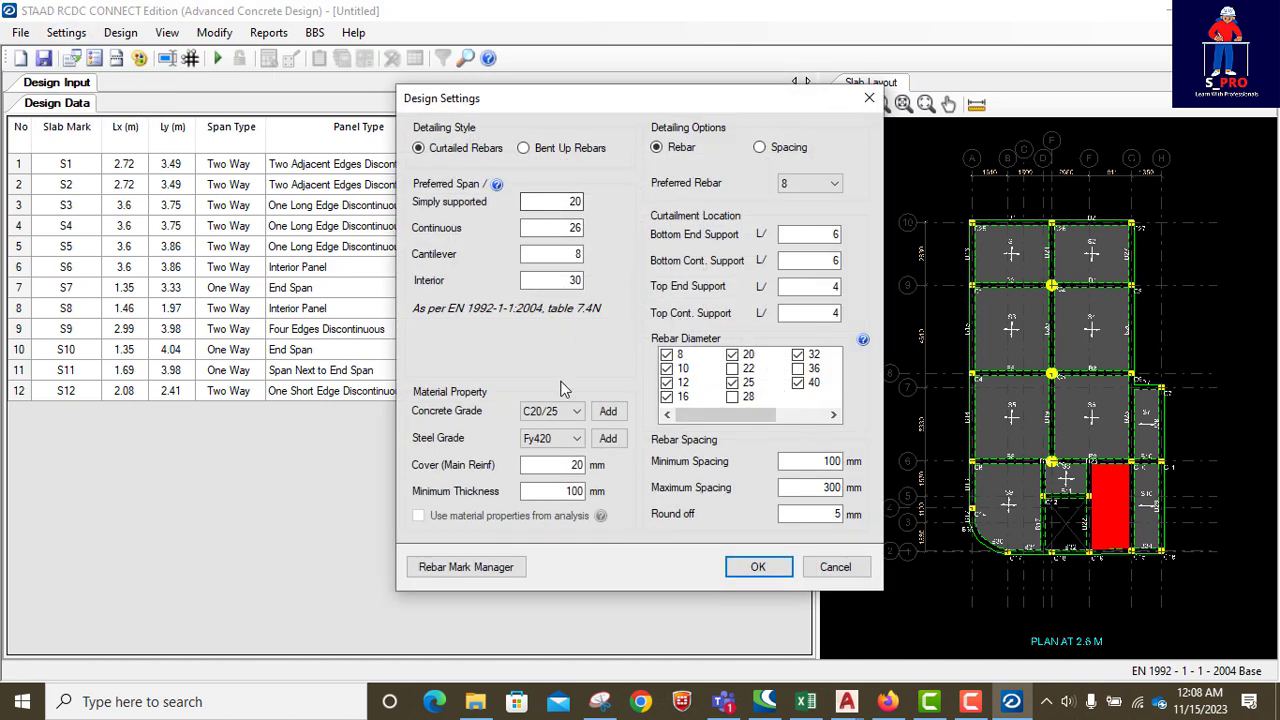
{"action": "left_click", "coordinate": [555, 411]}
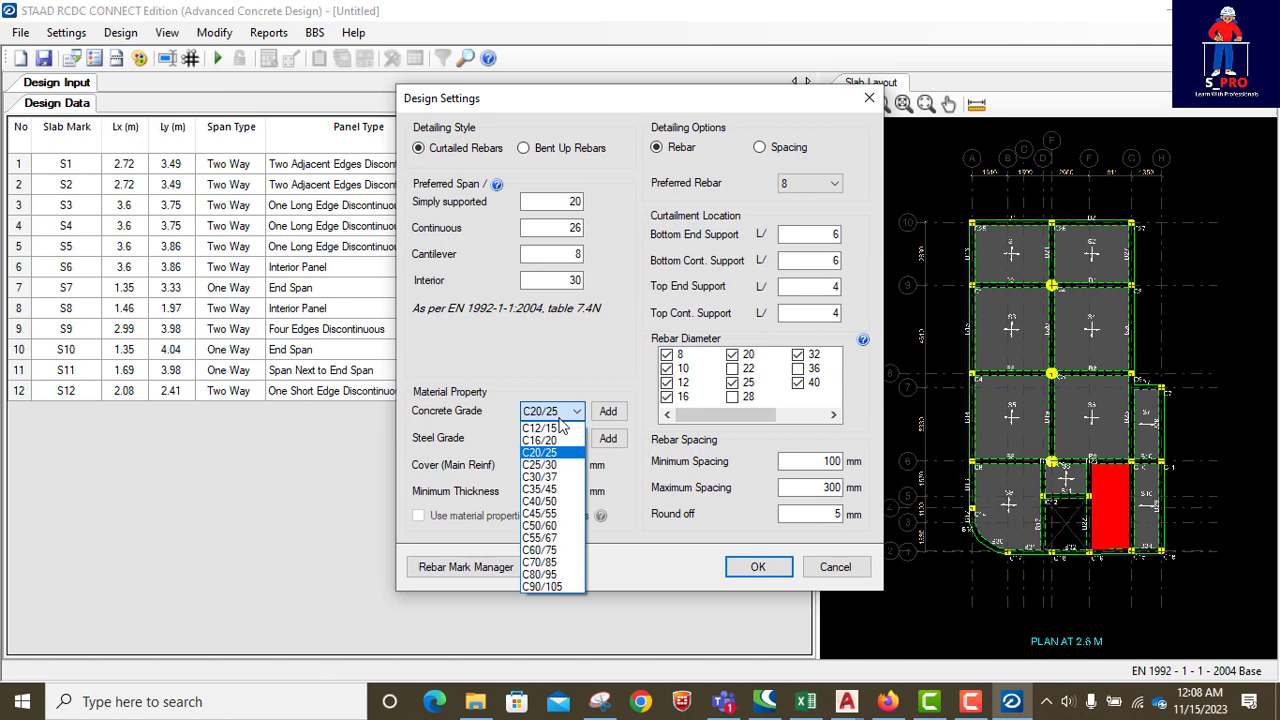
{"action": "left_click", "coordinate": [545, 465]}
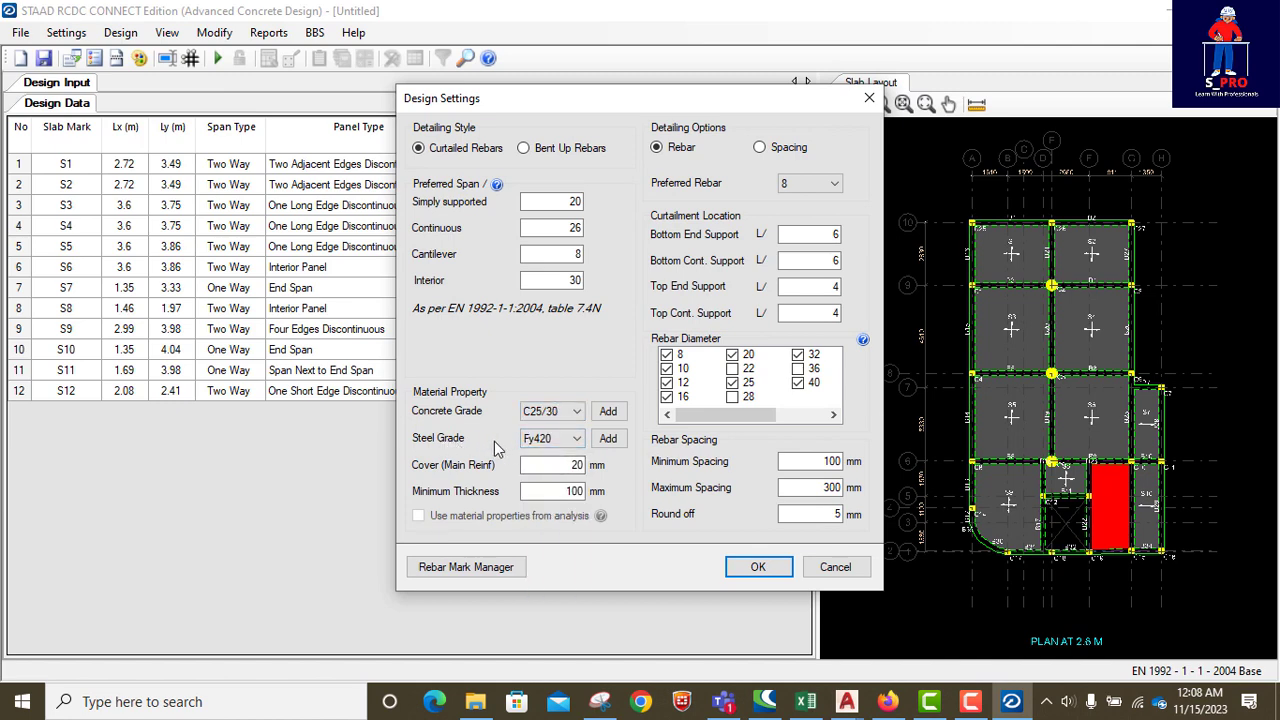
{"action": "left_click", "coordinate": [563, 441]}
{"action": "left_click", "coordinate": [540, 456]}
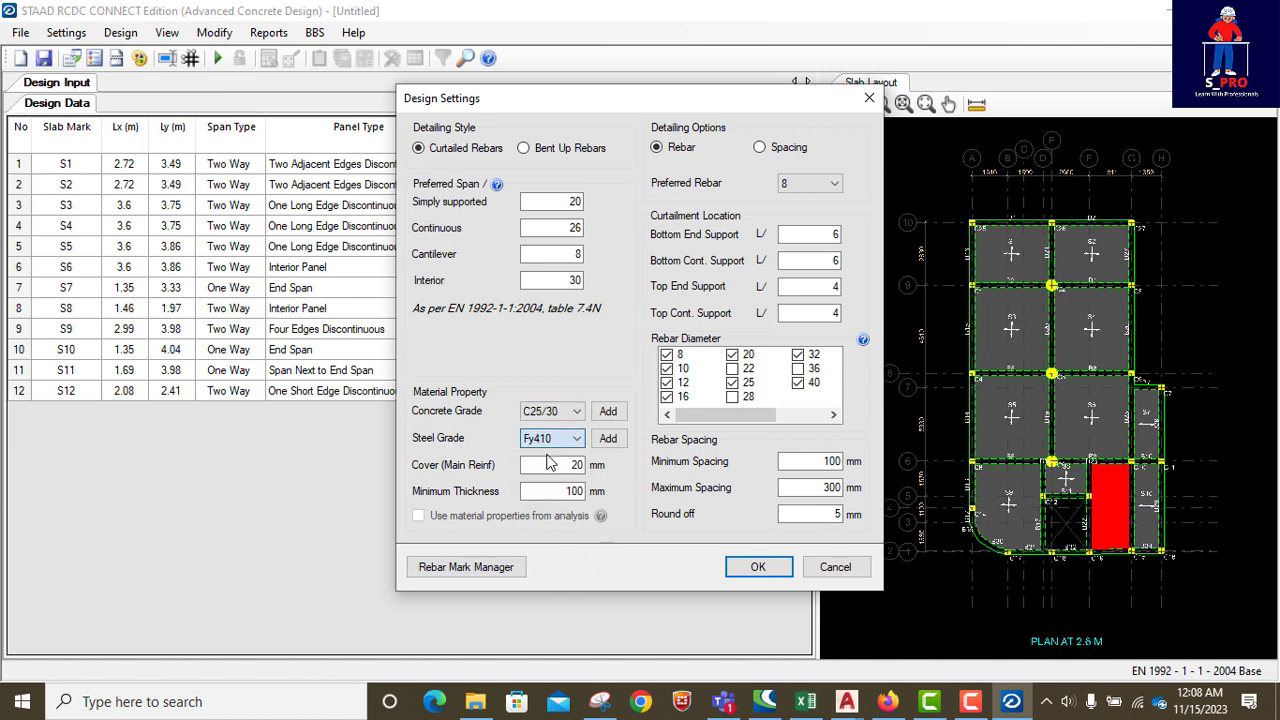
{"action": "double_click", "coordinate": [577, 465]}
{"action": "type", "text": "30"}
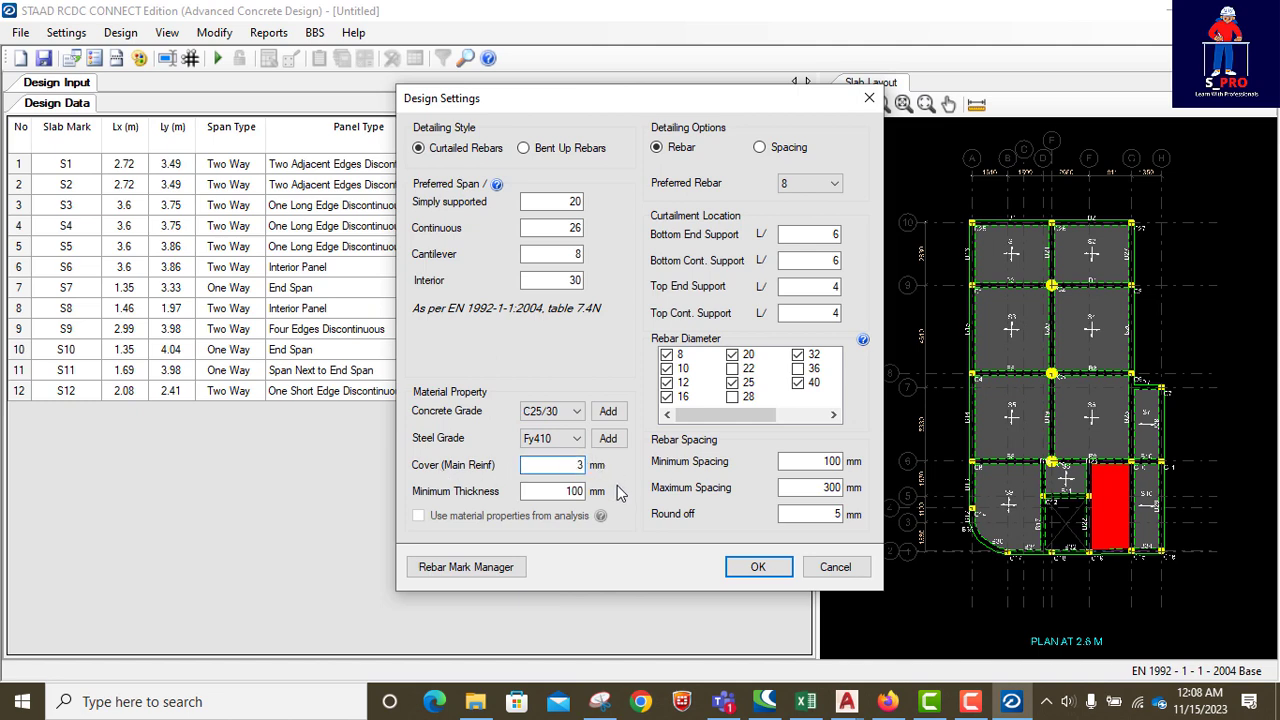
{"action": "double_click", "coordinate": [574, 491]}
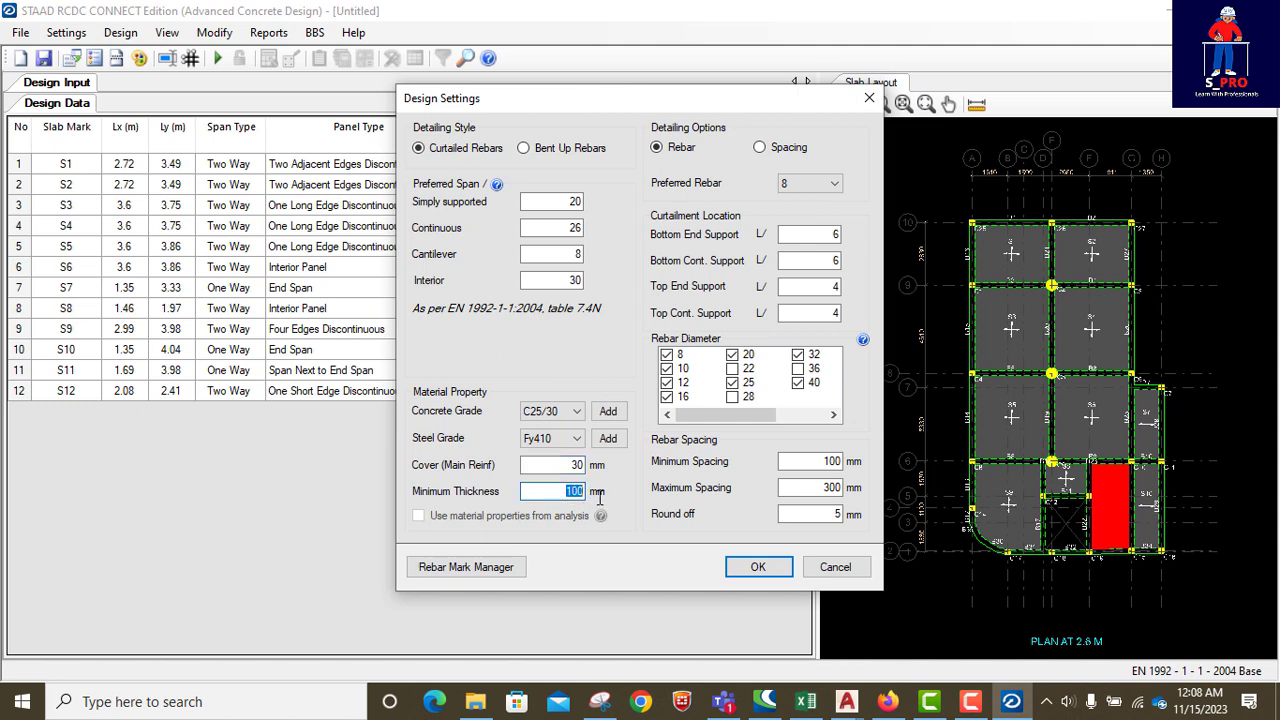
{"action": "type", "text": "1"}
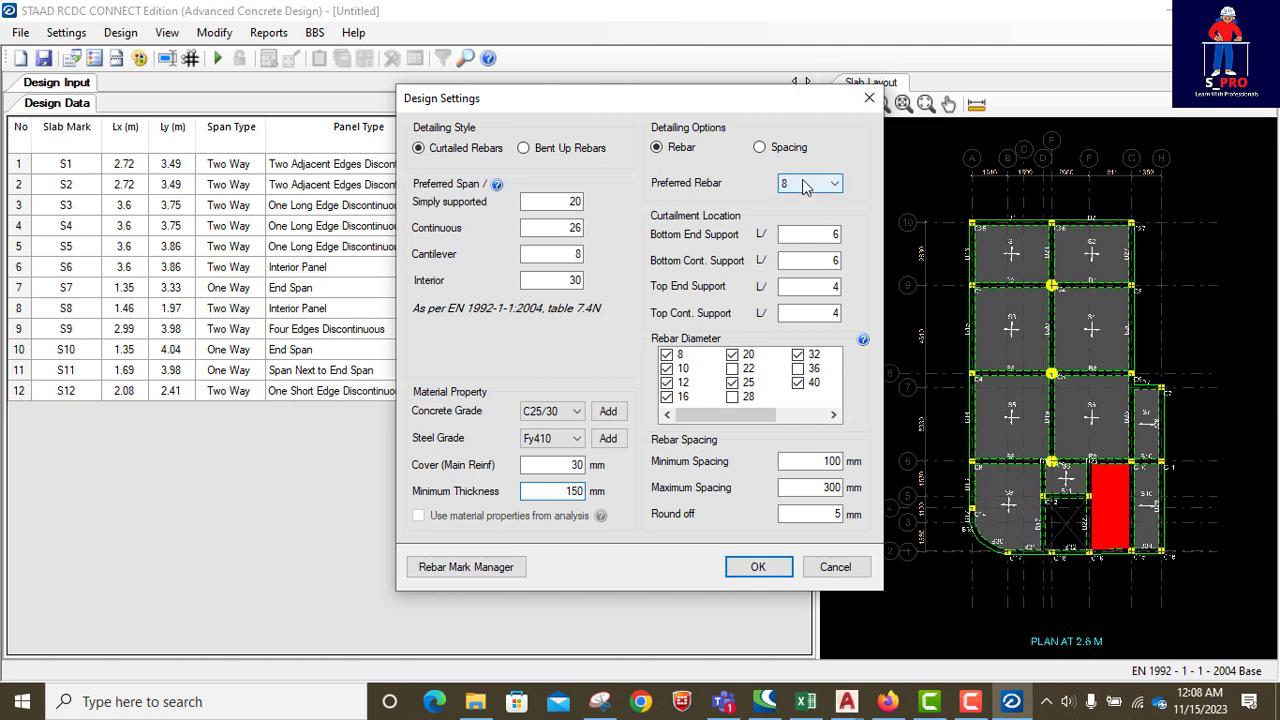
Set the preferred rebar to 12, with a minimum spacing of 150 mm and a maximum spacing of 200 mm.
{"action": "left_click", "coordinate": [810, 186]}
{"action": "left_click", "coordinate": [795, 225]}
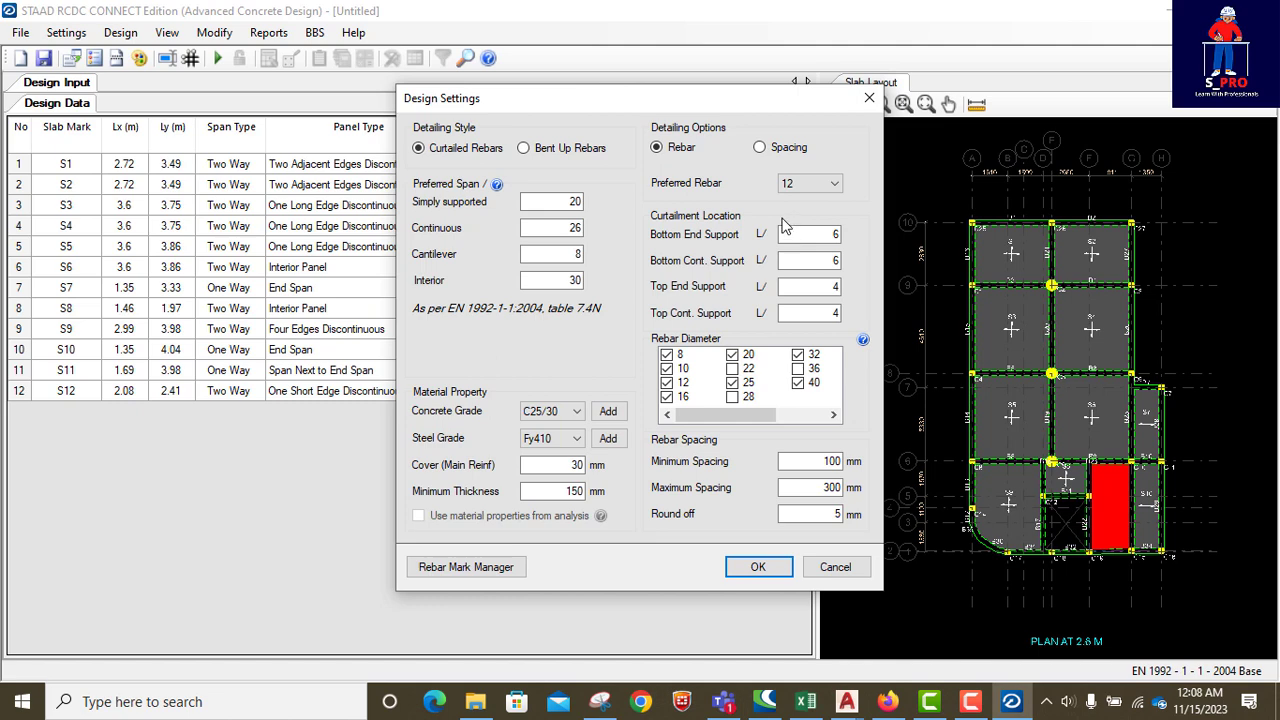
{"action": "left_click", "coordinate": [750, 352]}
{"action": "left_click_drag", "start_coordinate": [824, 461], "coordinate": [857, 487]}
{"action": "type", "text": "150"}
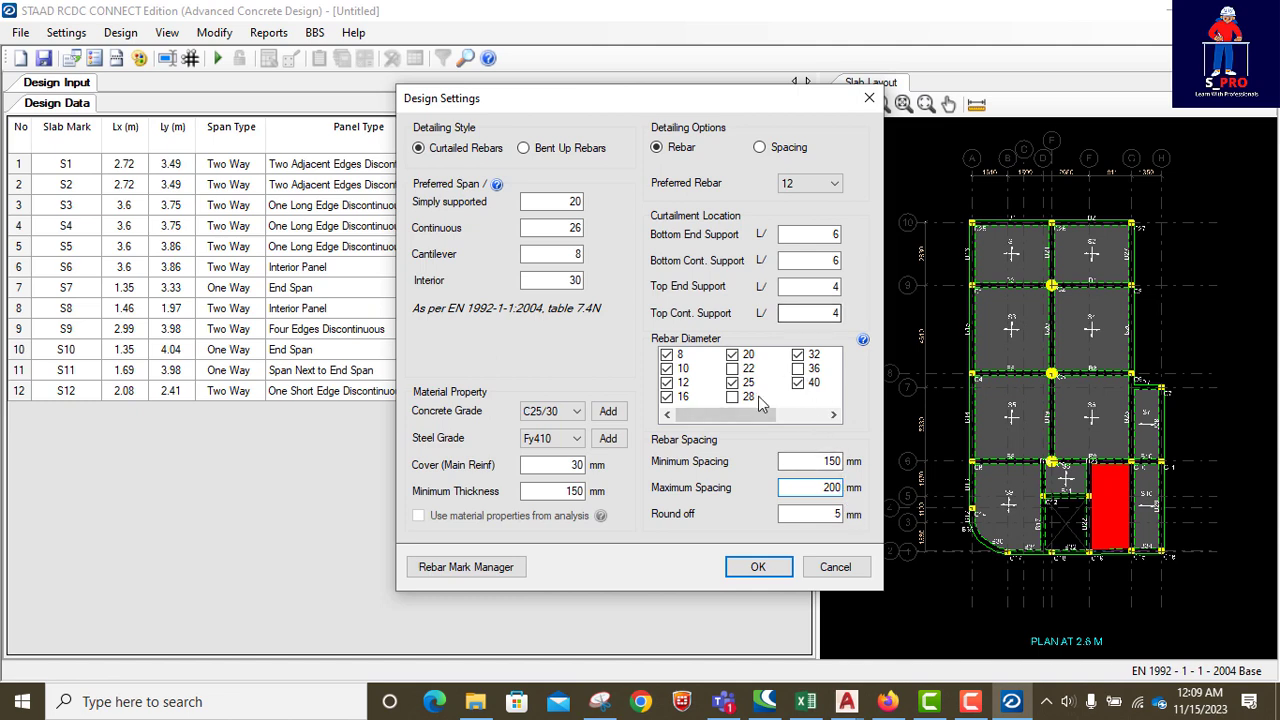
Change the rebar mark prefix to H and apply the design settings.
{"action": "left_click", "coordinate": [484, 575]}
{"action": "left_click", "coordinate": [648, 289]}
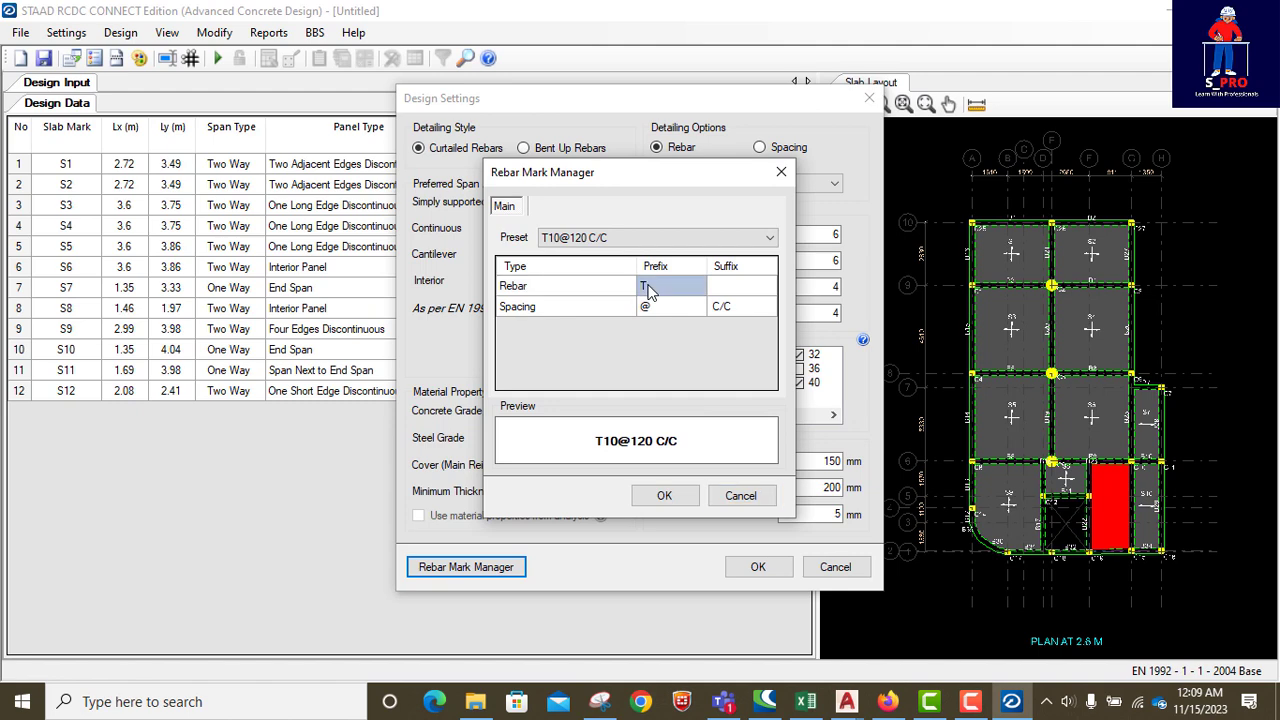
{"action": "type", "text": "h"}
{"action": "key", "text": "BackSpace"}
{"action": "type", "text": "H"}
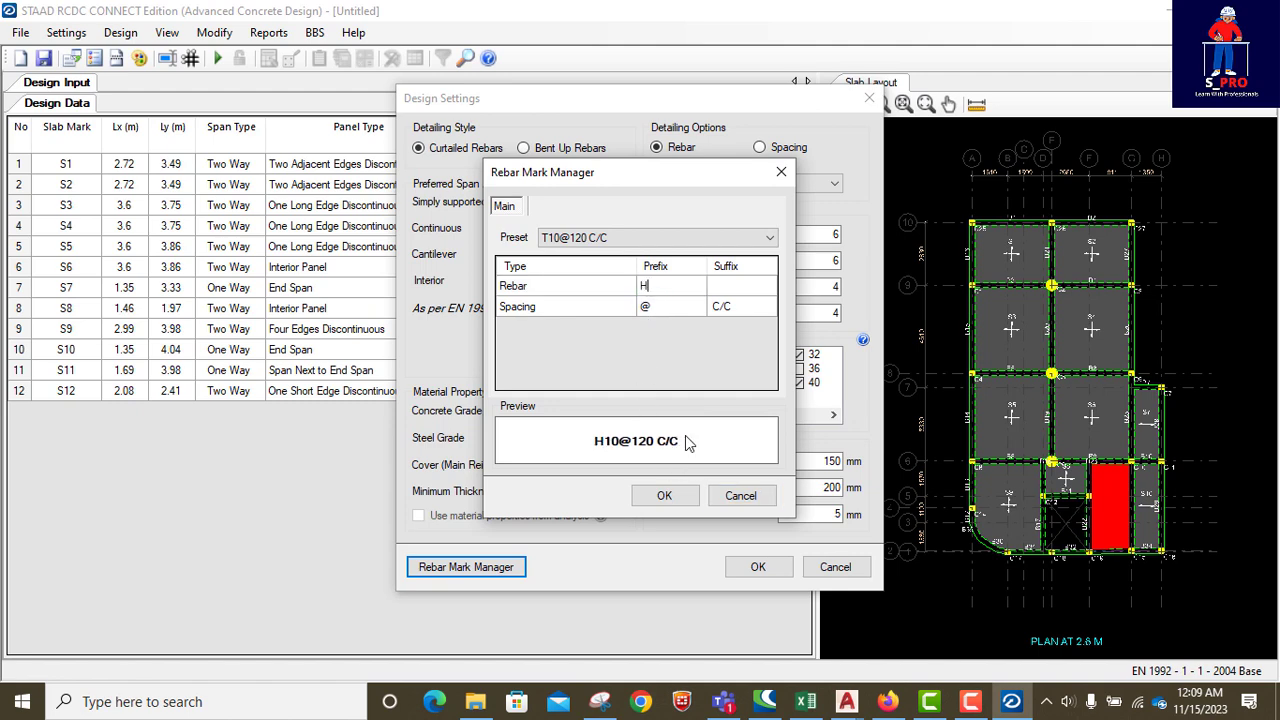
{"action": "left_click", "coordinate": [666, 497]}
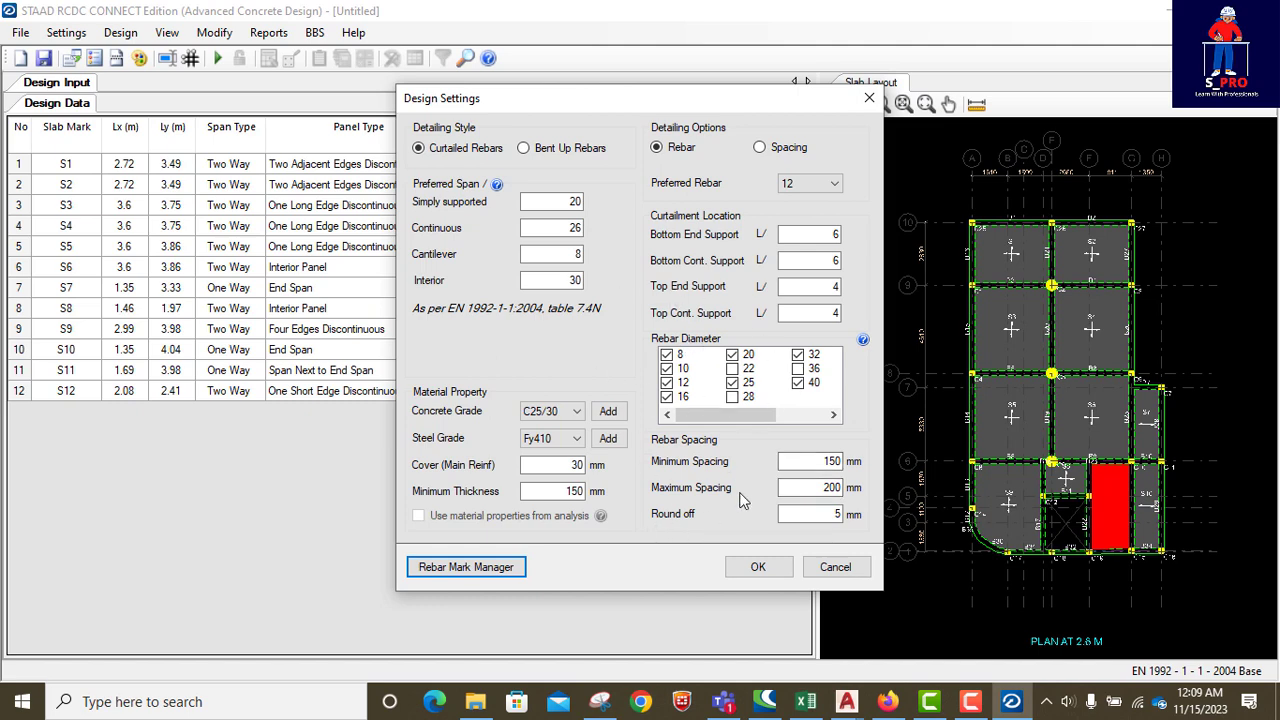
{"action": "left_click", "coordinate": [760, 568]}
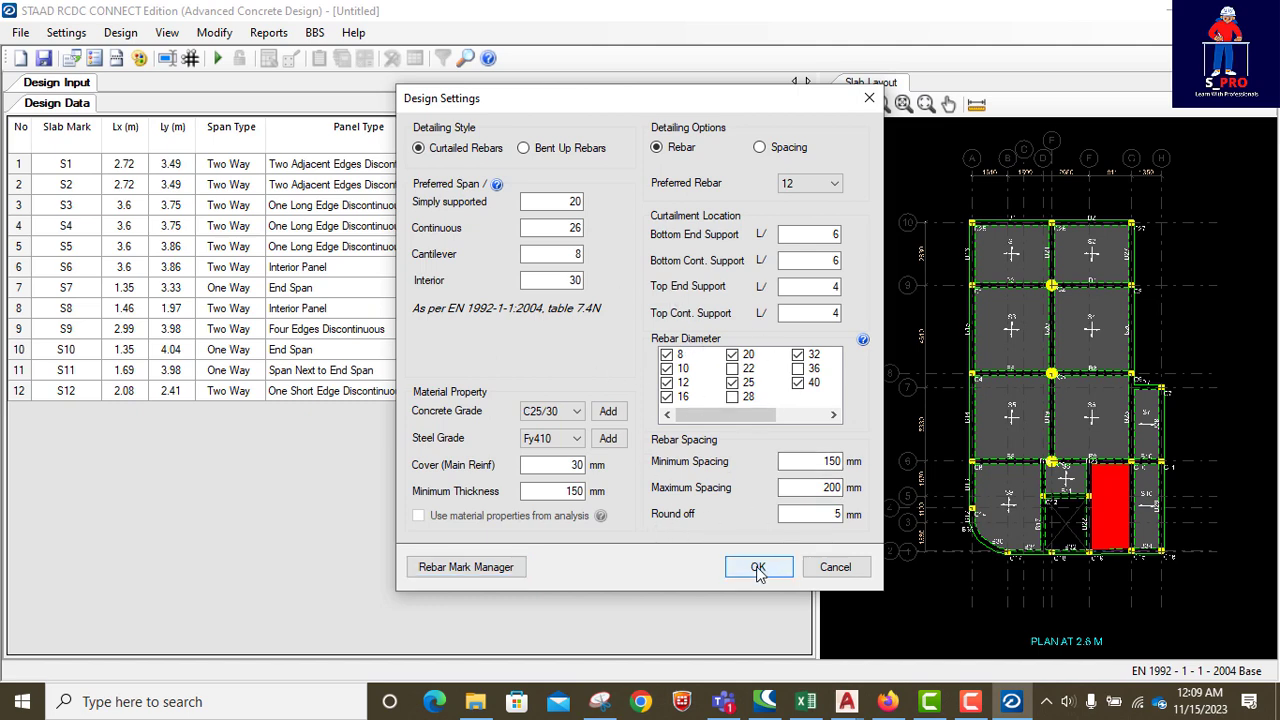
Enable the crack width and initial thermal cracking checks, each with a permissible crack width of 0.3 mm.
{"action": "left_click", "coordinate": [64, 32]}
{"action": "left_click", "coordinate": [124, 80]}
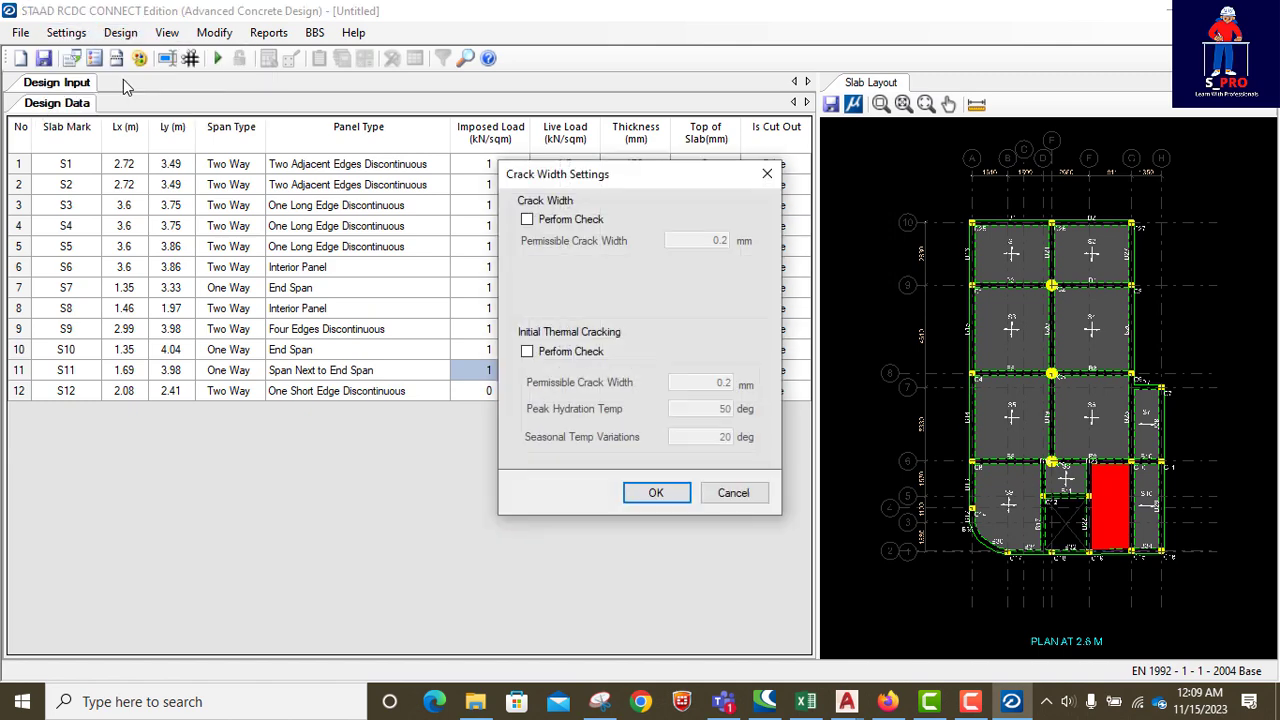
{"action": "left_click", "coordinate": [527, 220]}
{"action": "double_click", "coordinate": [722, 240]}
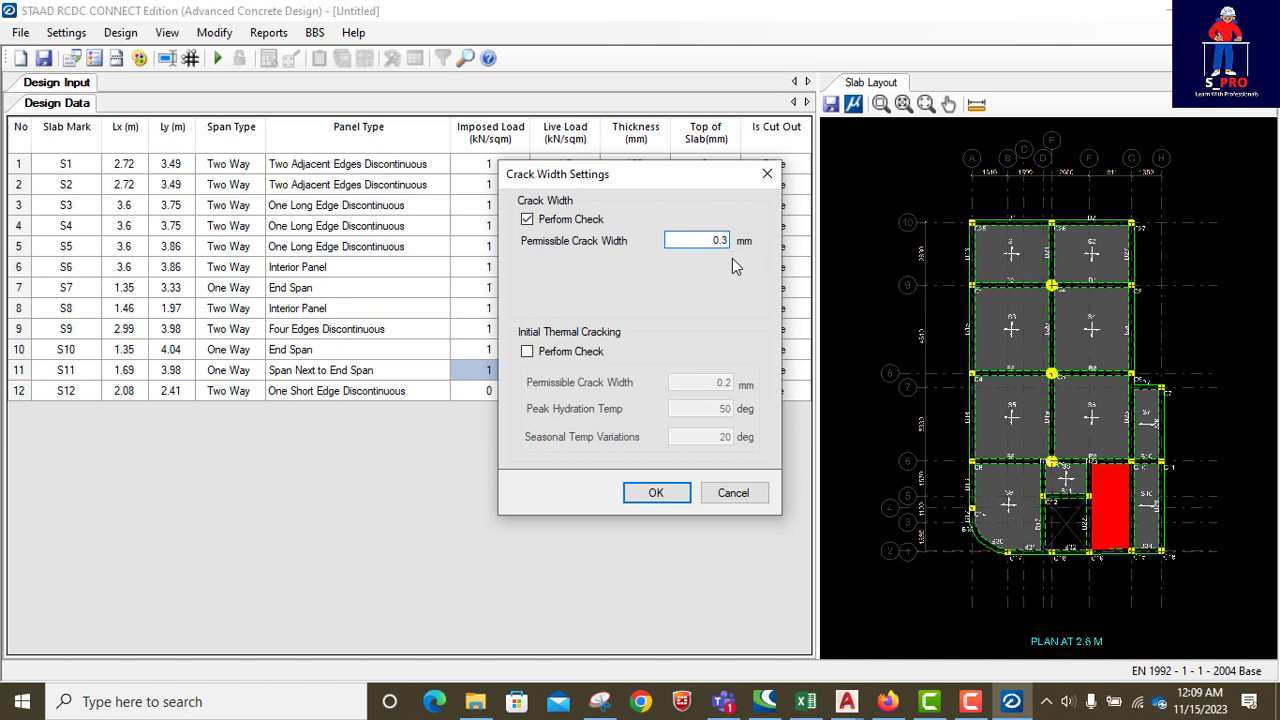
{"action": "left_click", "coordinate": [527, 351]}
{"action": "double_click", "coordinate": [725, 383]}
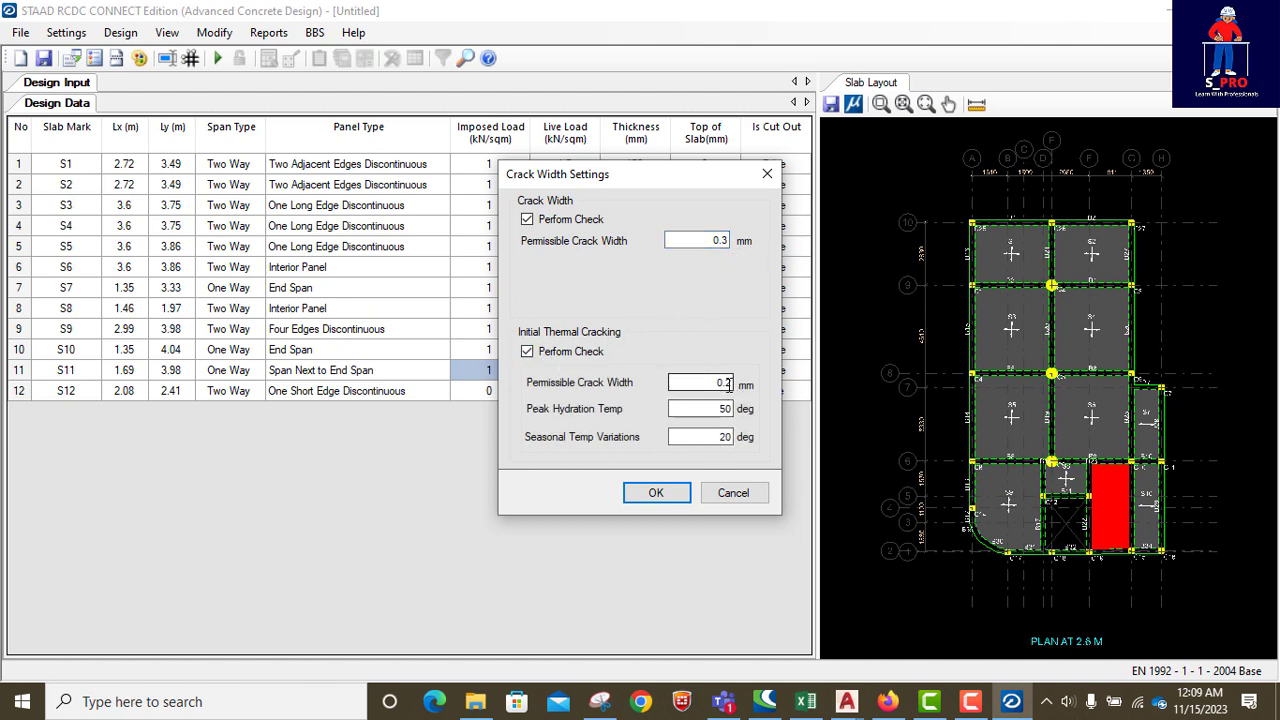
{"action": "type", "text": "3"}
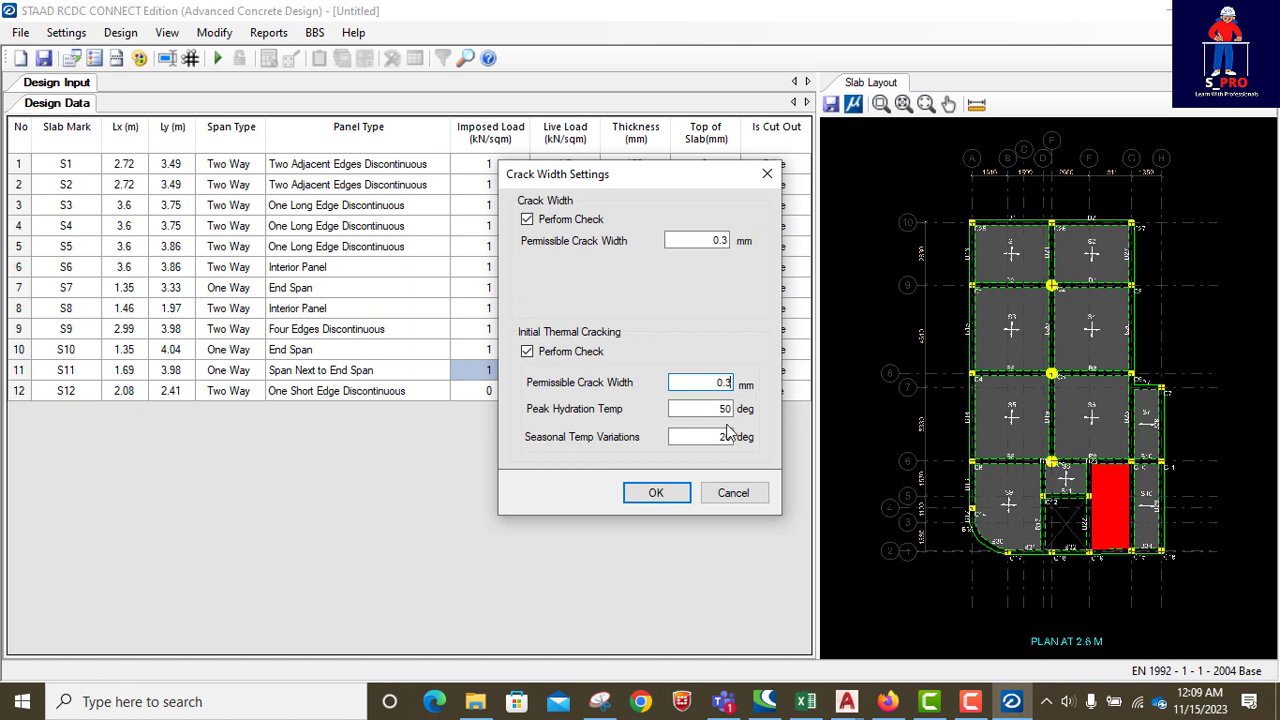
{"action": "left_click", "coordinate": [655, 492]}
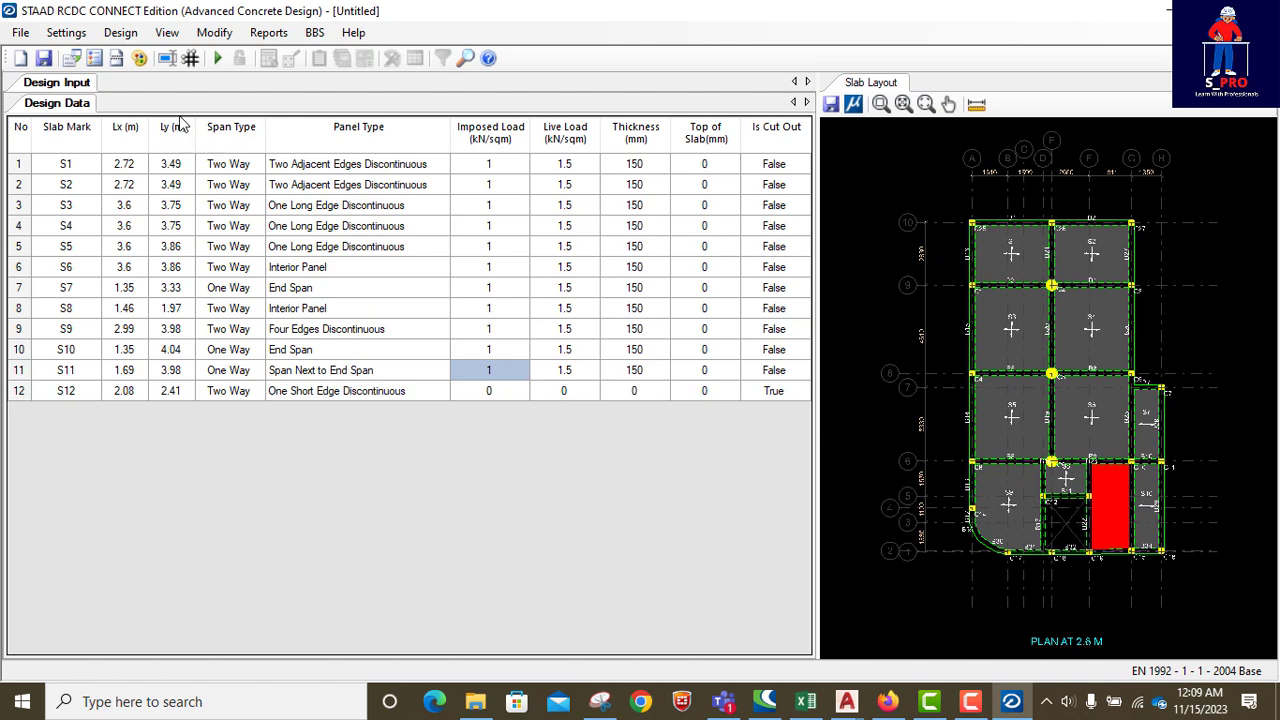
Design the slabs with continuity re-evaluated, and generate the text schedule with similar slabs grouped.
{"action": "left_click", "coordinate": [218, 59]}
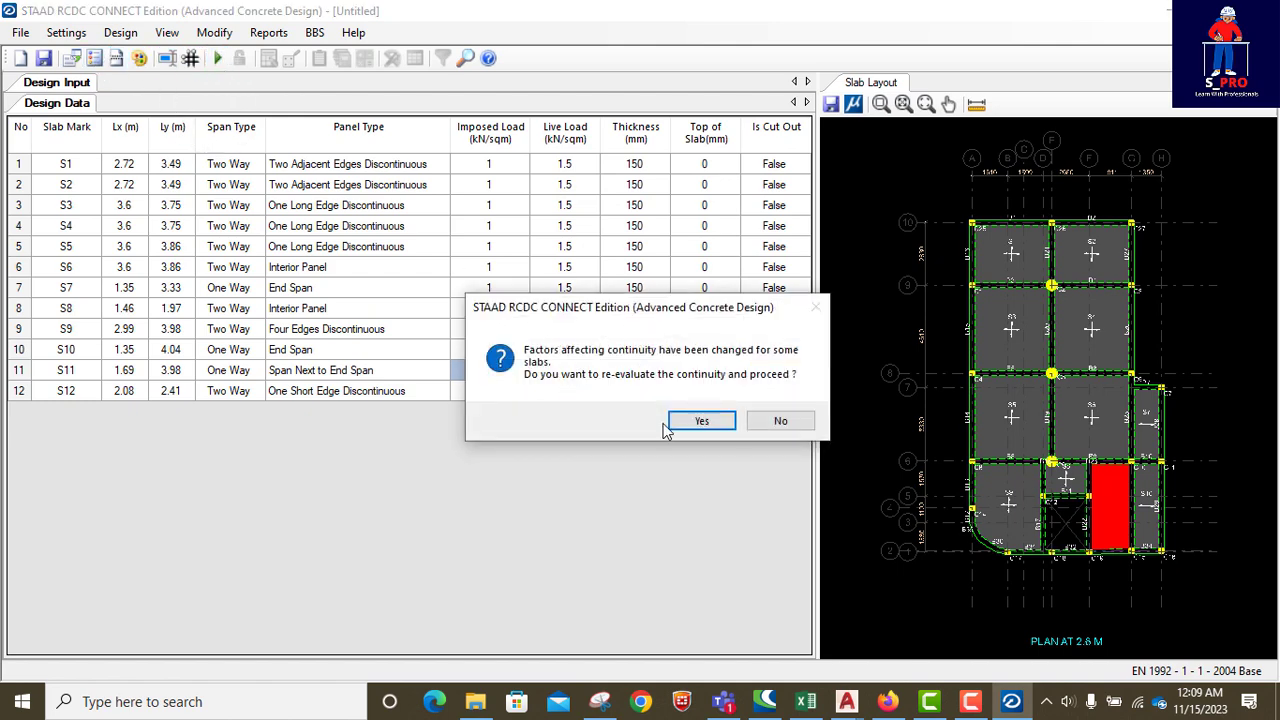
{"action": "left_click", "coordinate": [702, 422]}
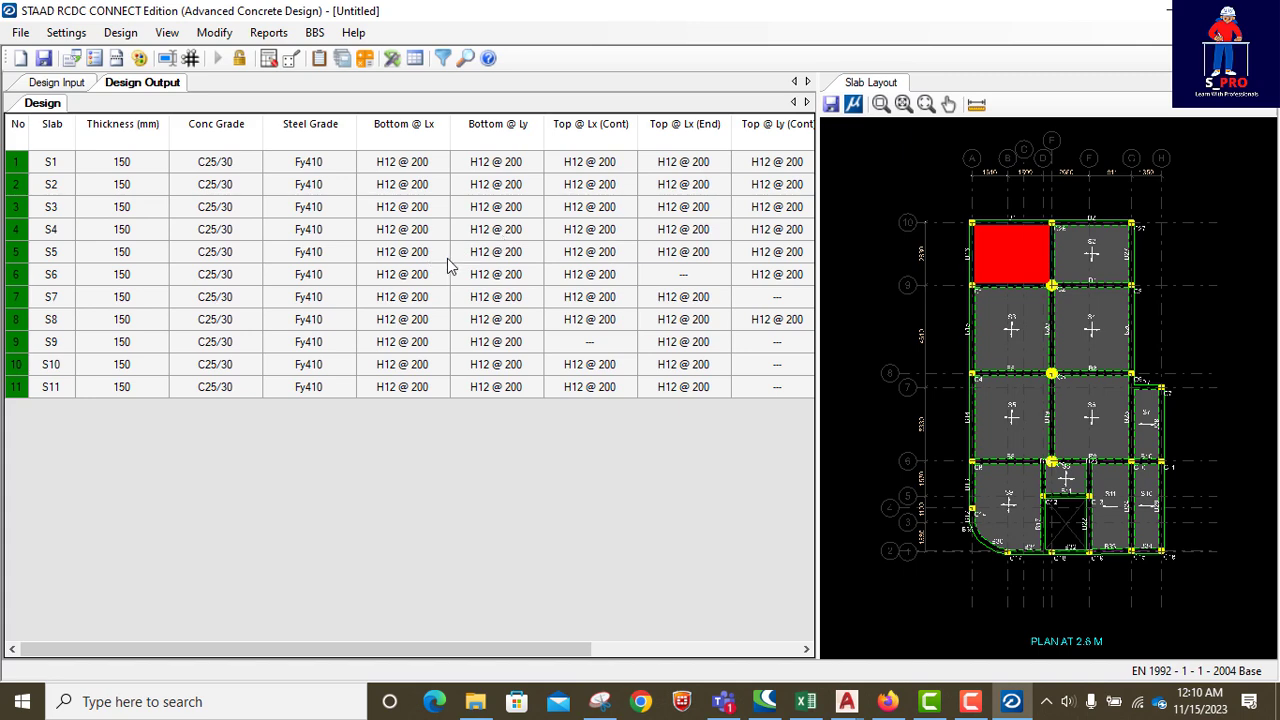
{"action": "left_click", "coordinate": [269, 33]}
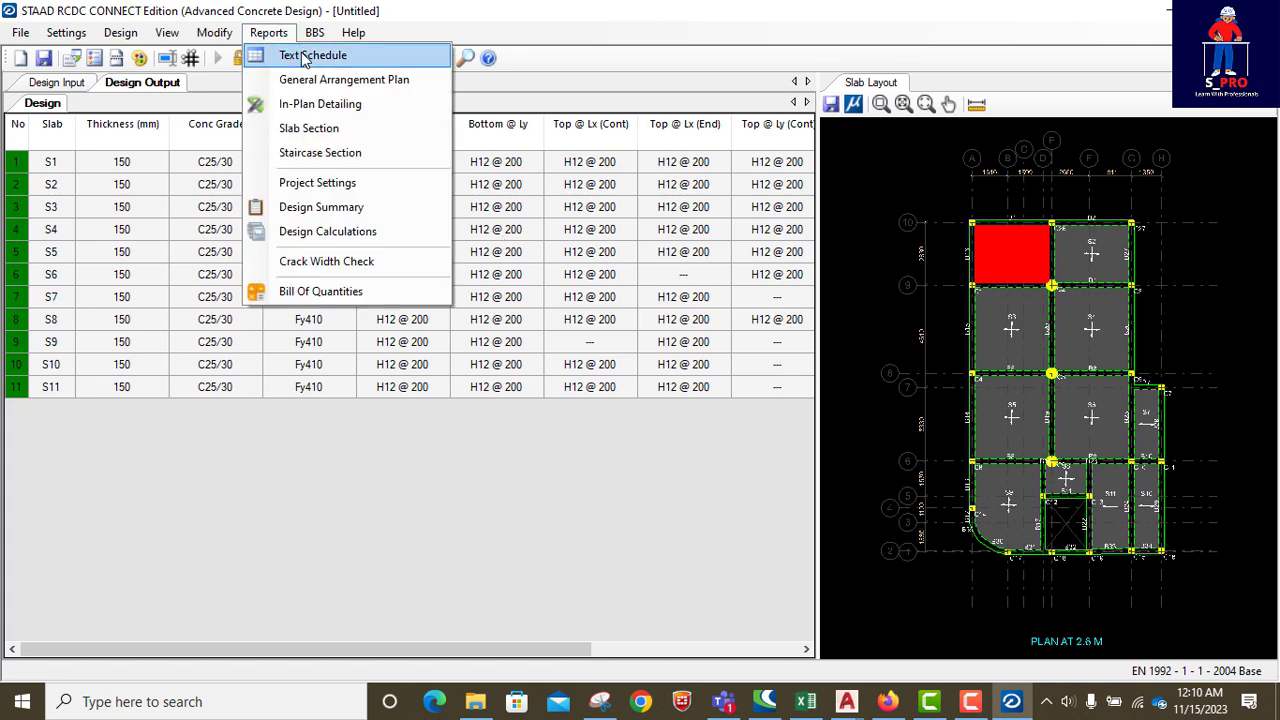
{"action": "left_click", "coordinate": [305, 58]}
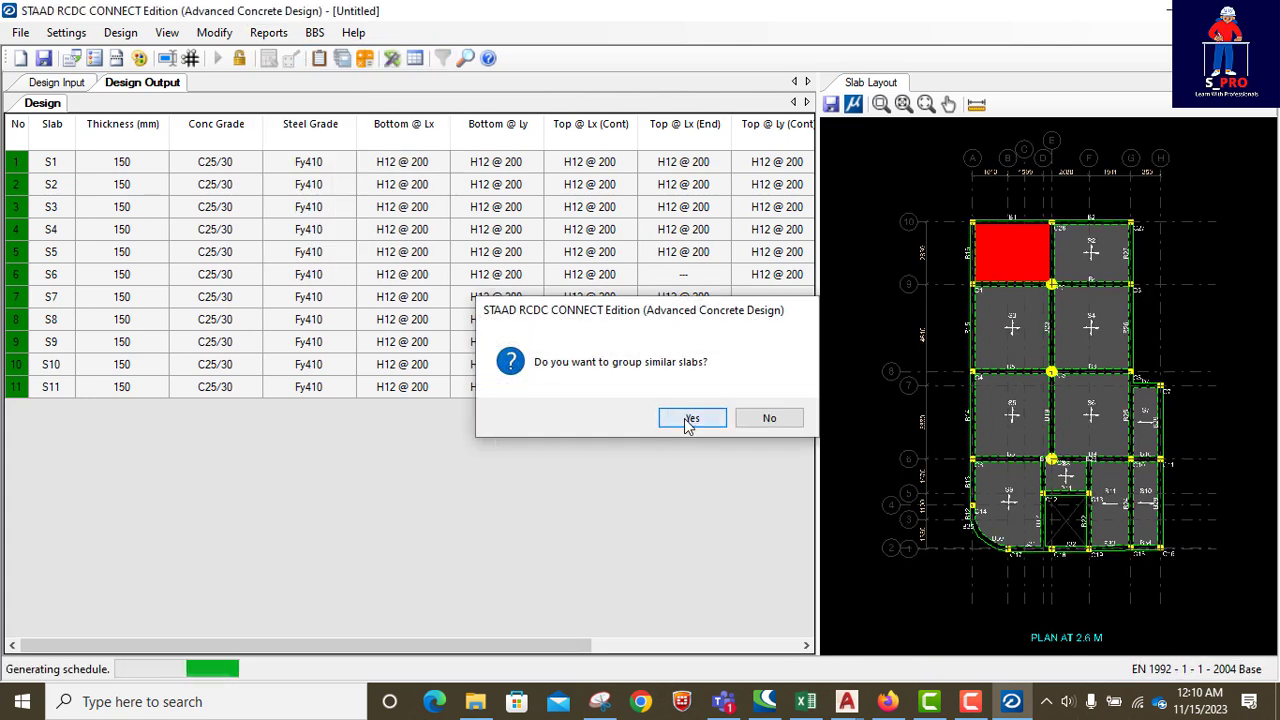
{"action": "left_click", "coordinate": [684, 418]}
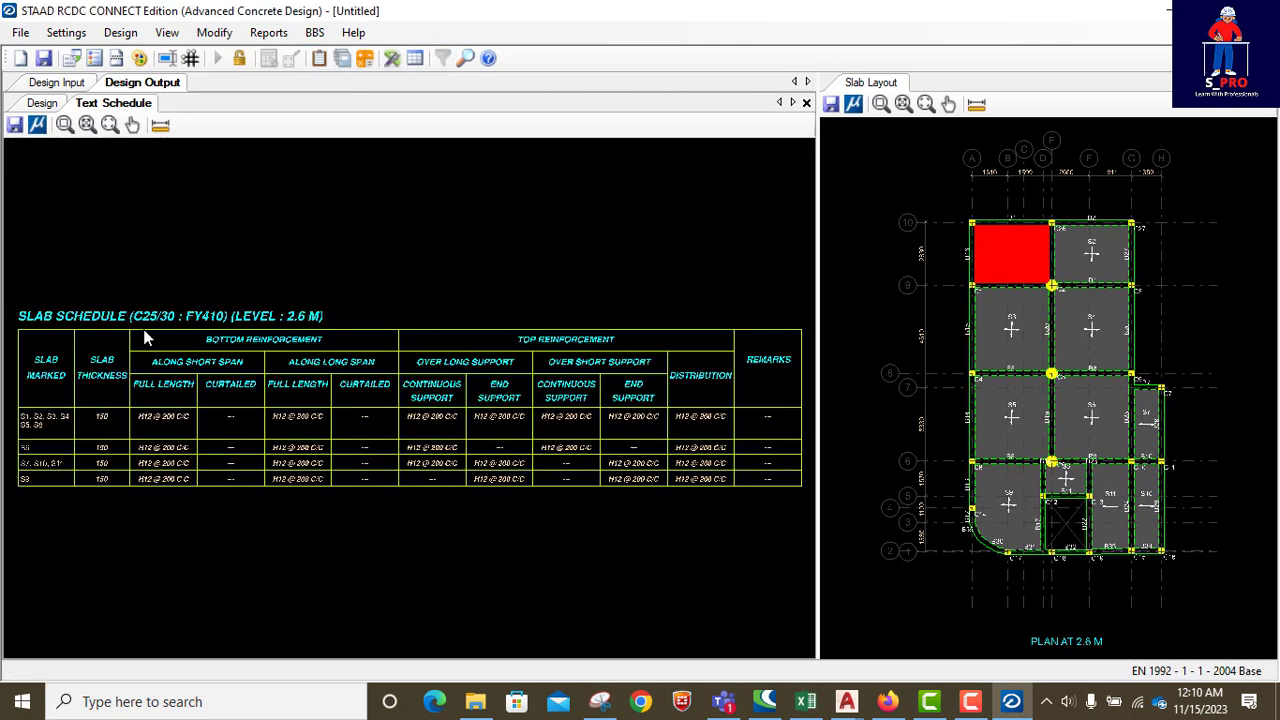
Generate the general arrangement plan for the 2.6 m level and examine its slab and beam layout.
{"action": "left_click", "coordinate": [269, 33]}
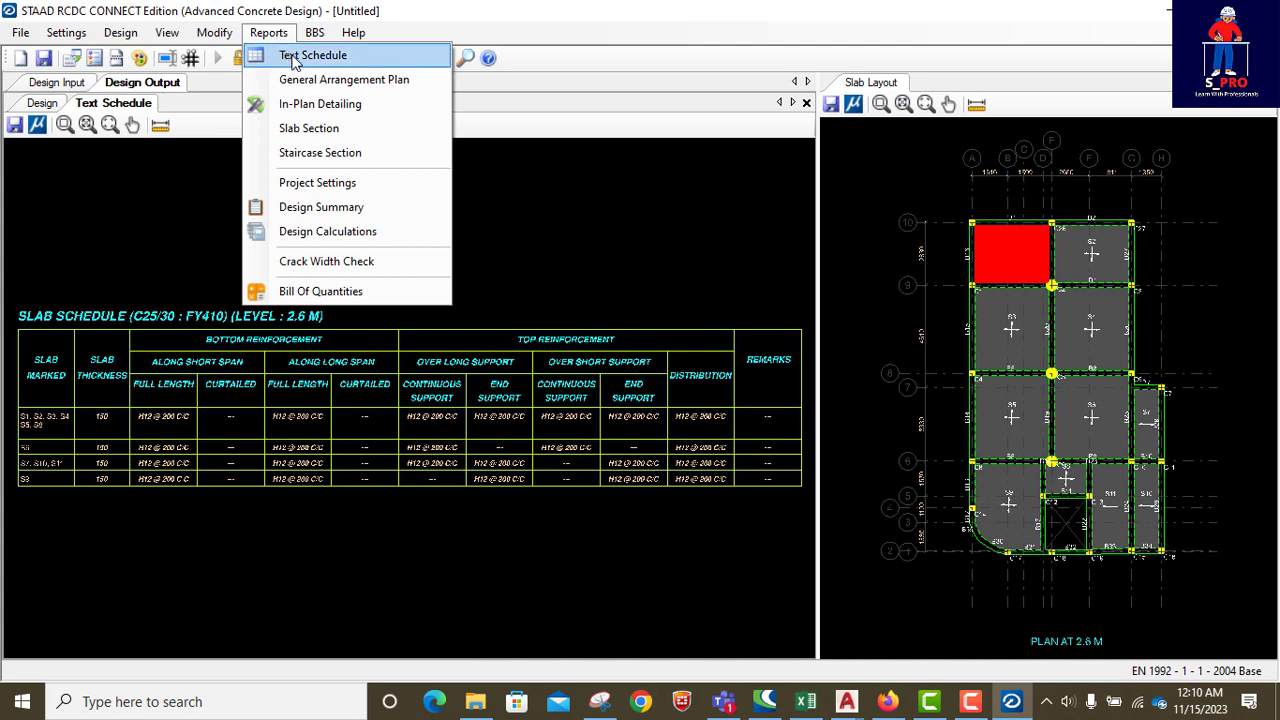
{"action": "left_click", "coordinate": [325, 84]}
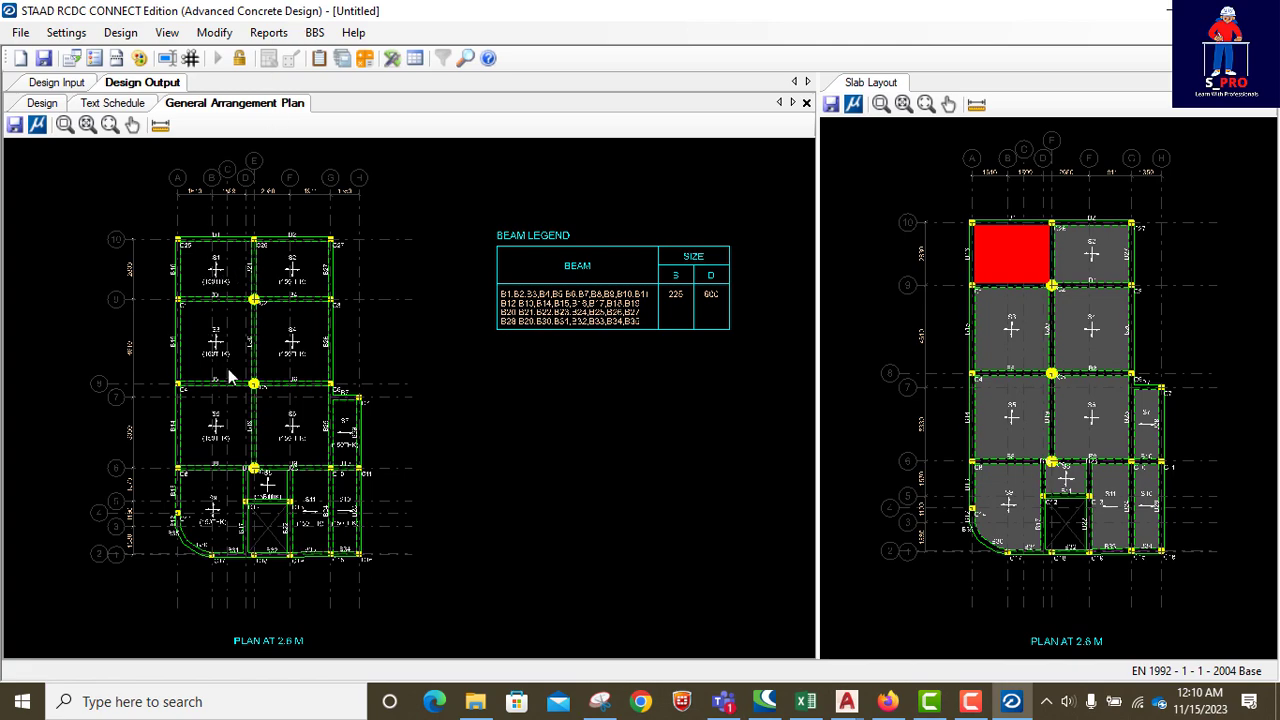
{"action": "scroll", "coordinate": [247, 385], "scroll_direction": "up", "scroll_amount": 5}
{"action": "scroll", "coordinate": [274, 588], "scroll_direction": "up", "scroll_amount": 2}
{"action": "scroll", "coordinate": [297, 588], "scroll_direction": "down", "scroll_amount": 3}
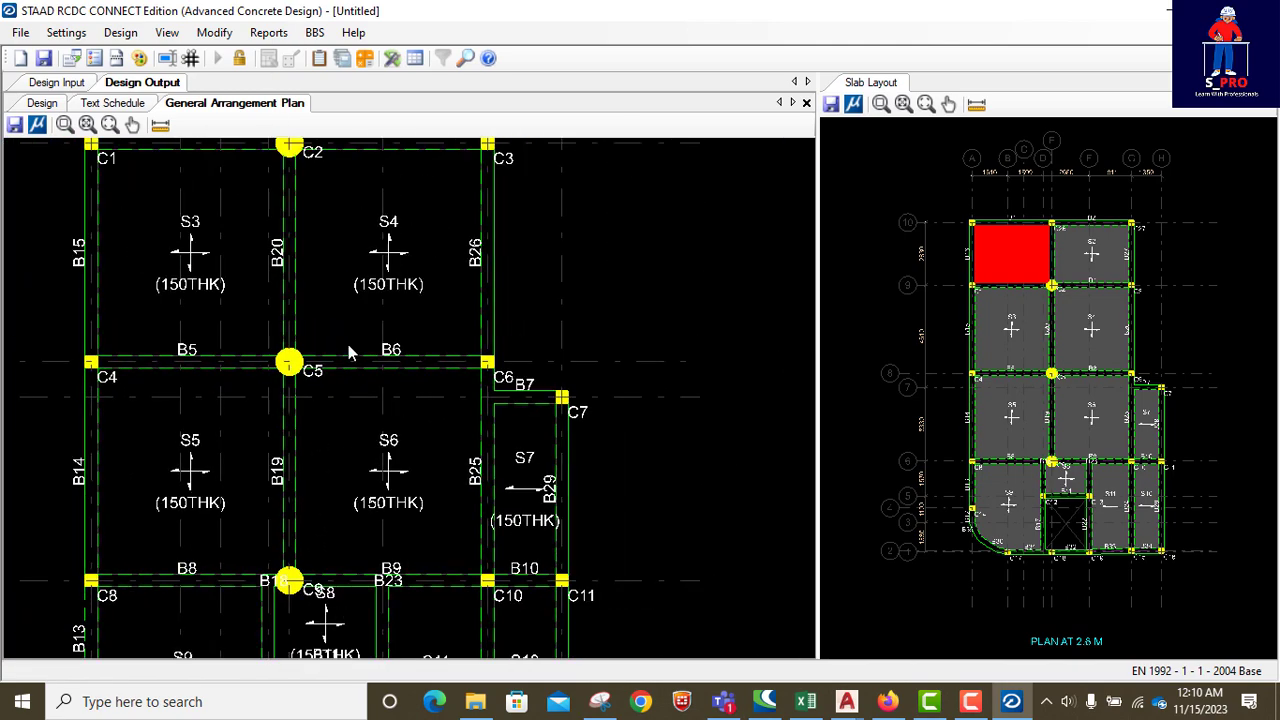
{"action": "scroll", "coordinate": [320, 192], "scroll_direction": "up", "scroll_amount": 2}
{"action": "scroll", "coordinate": [308, 370], "scroll_direction": "down", "scroll_amount": 2}
{"action": "middle_click_drag", "start_coordinate": [331, 298], "coordinate": [343, 361]}
{"action": "scroll", "coordinate": [360, 216], "scroll_direction": "down", "scroll_amount": 1}
{"action": "scroll", "coordinate": [359, 218], "scroll_direction": "down", "scroll_amount": 1}
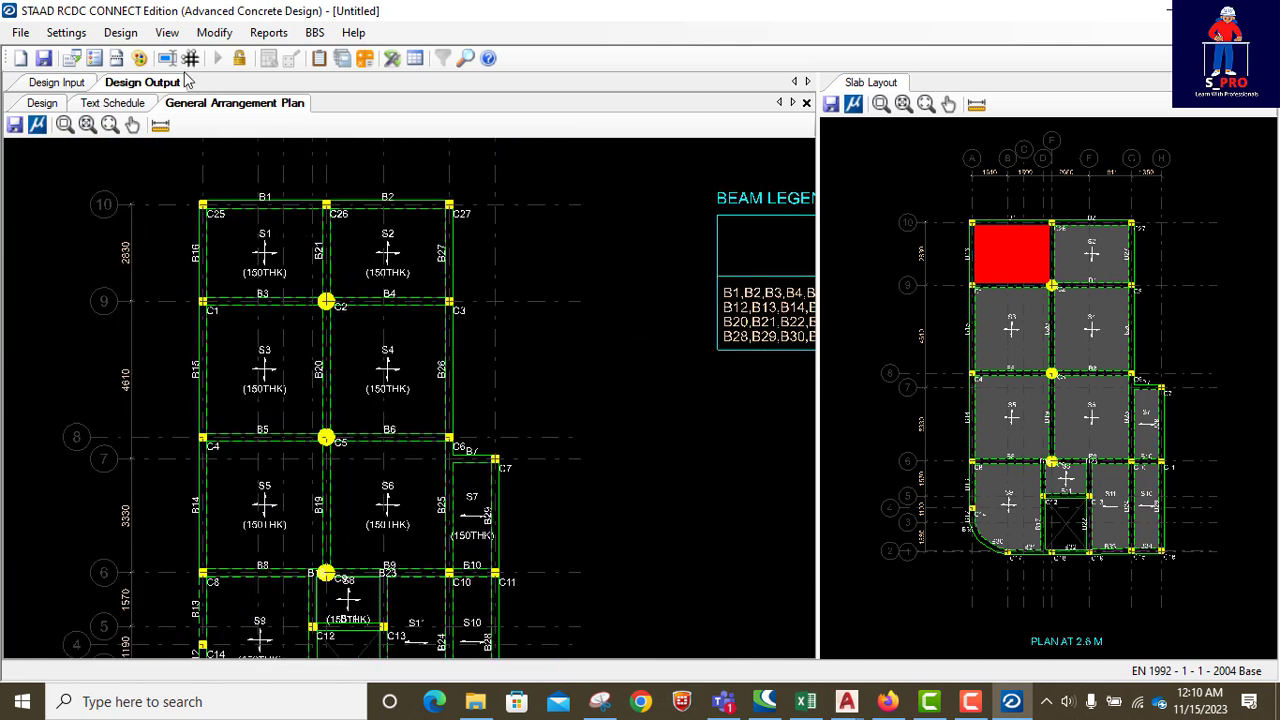
Generate the design summary report and review the reinforcement listed for each slab.
{"action": "left_click", "coordinate": [214, 32]}
{"action": "left_click", "coordinate": [268, 32]}
{"action": "left_click", "coordinate": [268, 32]}
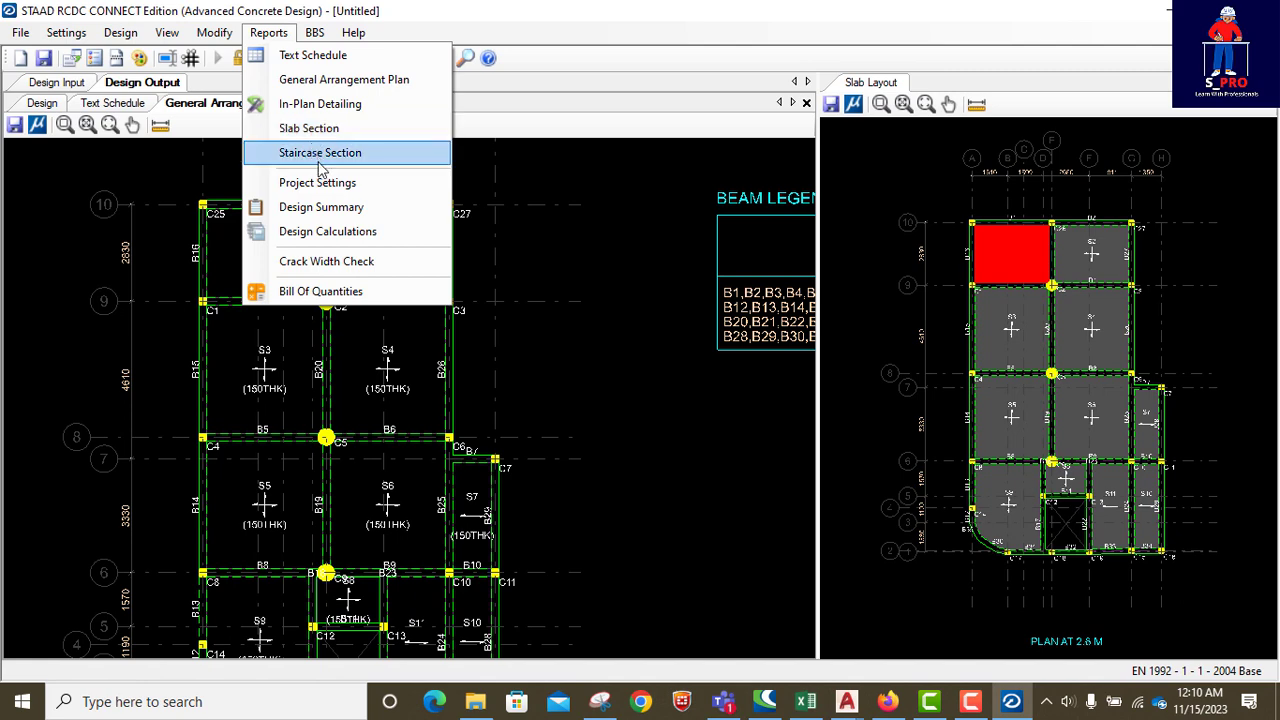
{"action": "left_click", "coordinate": [320, 207]}
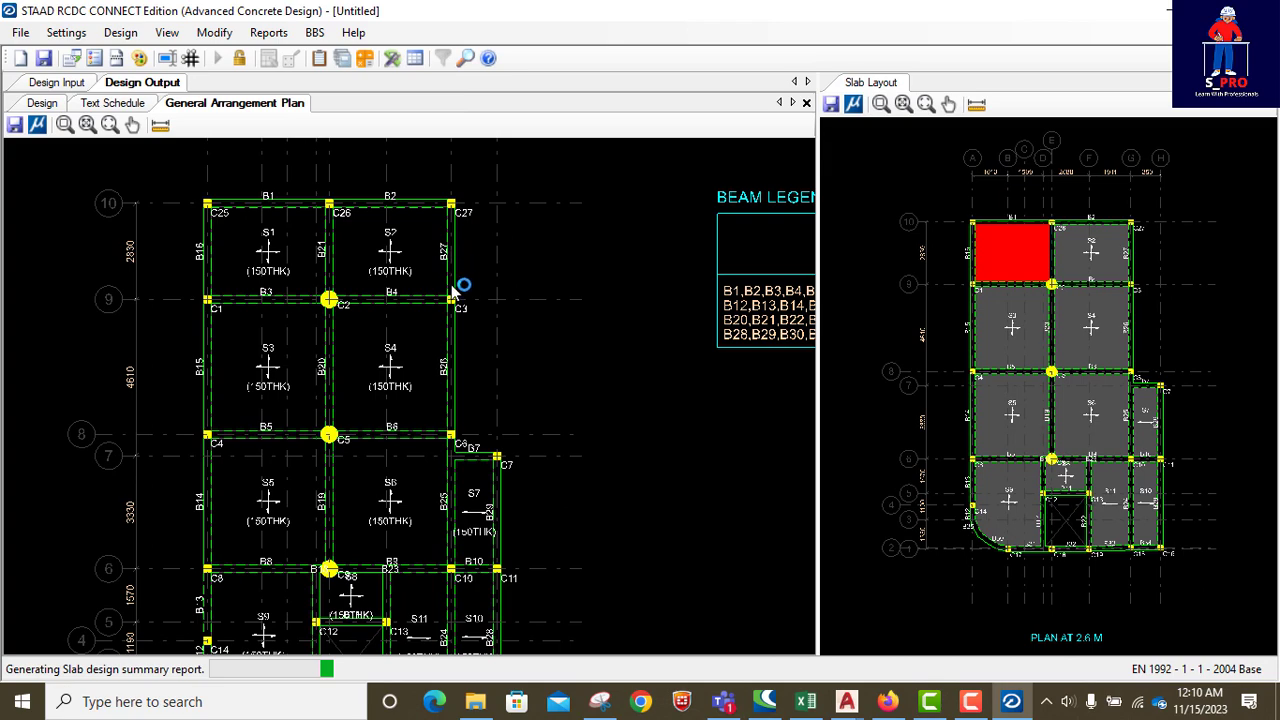
{"action": "scroll", "coordinate": [408, 300], "scroll_direction": "down", "scroll_amount": 5}
{"action": "scroll", "coordinate": [408, 300], "scroll_direction": "down", "scroll_amount": 10}
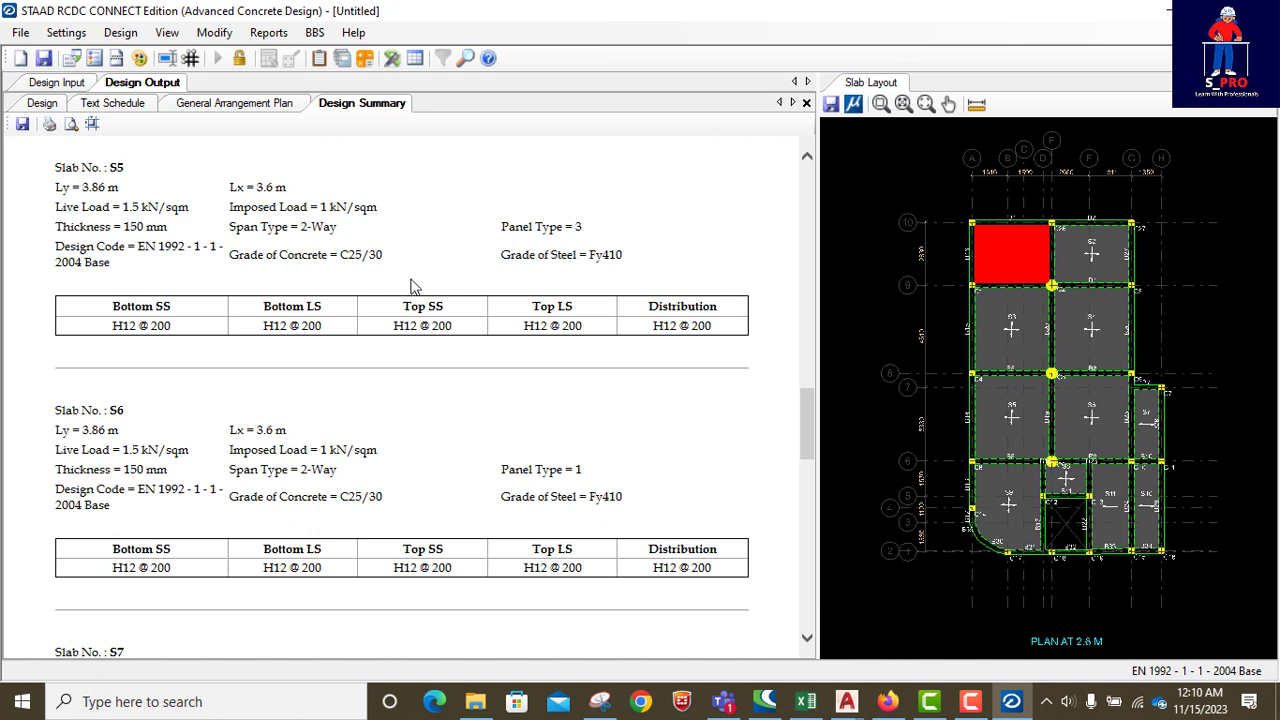
Generate the design calculations report for all slabs and review its crack width check and design moments.
{"action": "scroll", "coordinate": [415, 287], "scroll_direction": "up", "scroll_amount": 1}
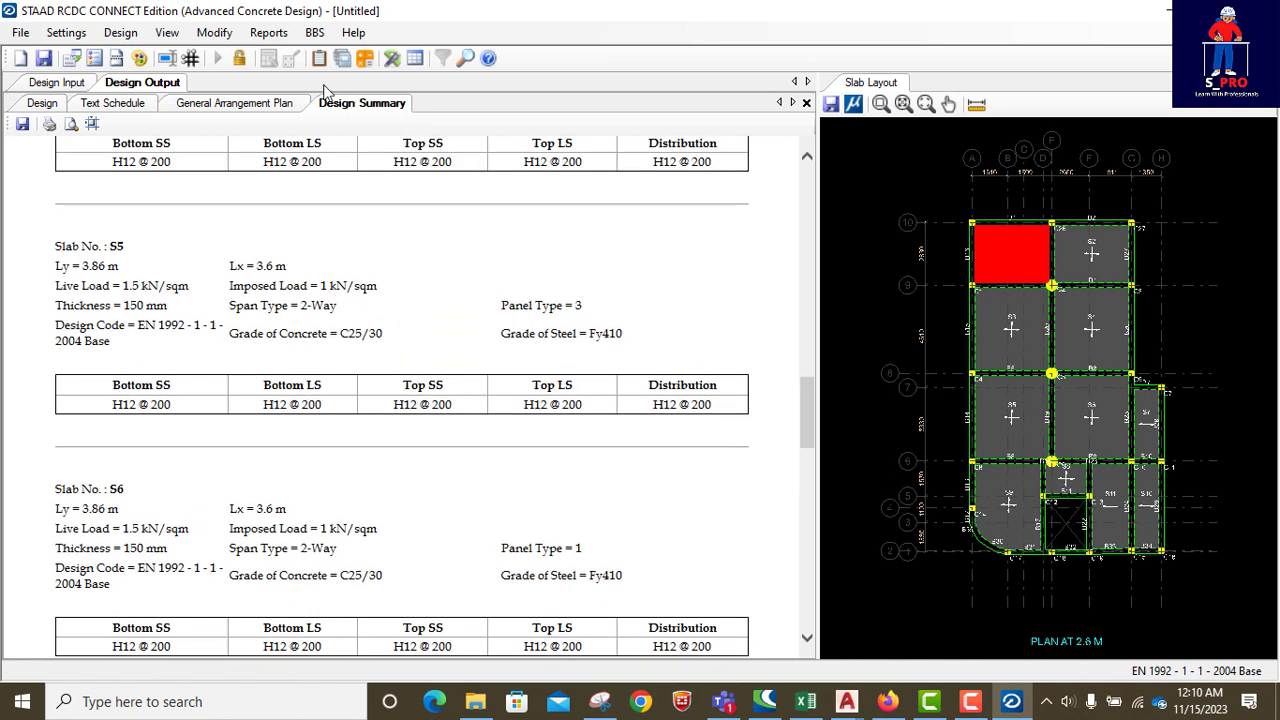
{"action": "left_click", "coordinate": [263, 36]}
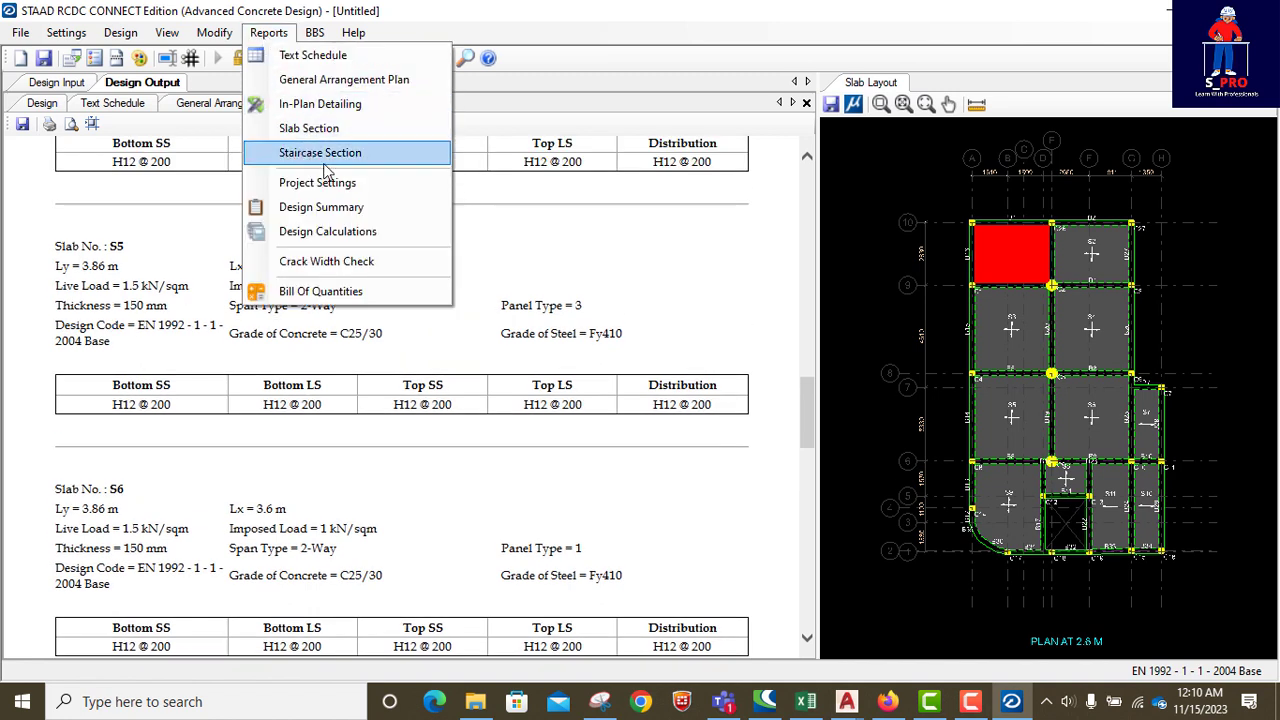
{"action": "left_click", "coordinate": [313, 232]}
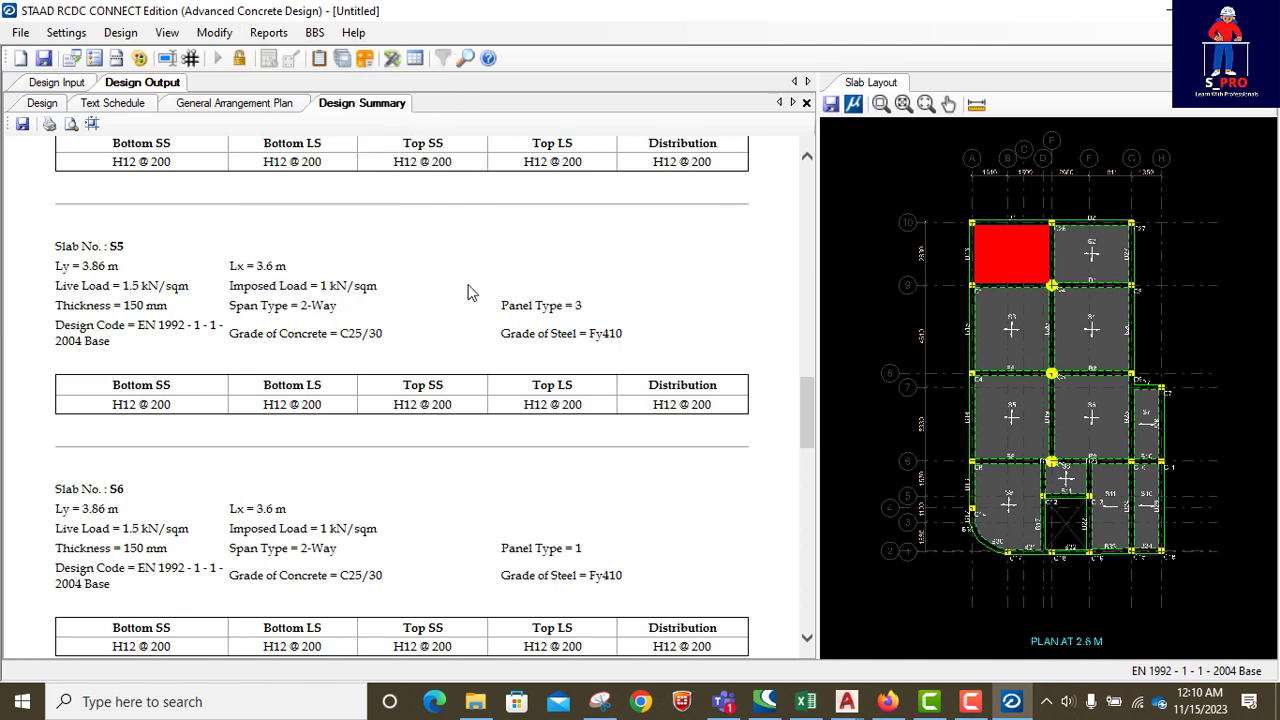
{"action": "left_click", "coordinate": [551, 152]}
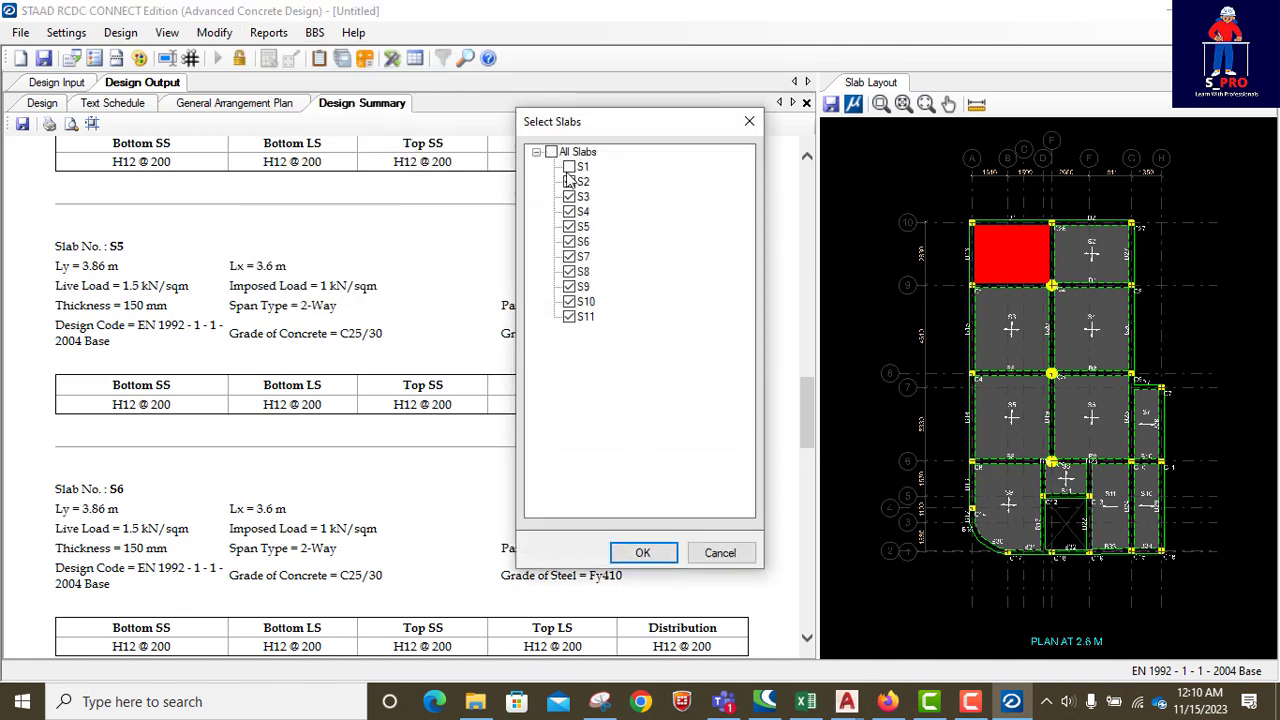
{"action": "left_click", "coordinate": [569, 212]}
{"action": "left_click", "coordinate": [569, 227]}
{"action": "left_click", "coordinate": [569, 257]}
{"action": "left_click", "coordinate": [569, 272]}
{"action": "left_click", "coordinate": [569, 257]}
{"action": "left_click", "coordinate": [569, 242]}
{"action": "left_click", "coordinate": [551, 153]}
{"action": "left_click", "coordinate": [643, 553]}
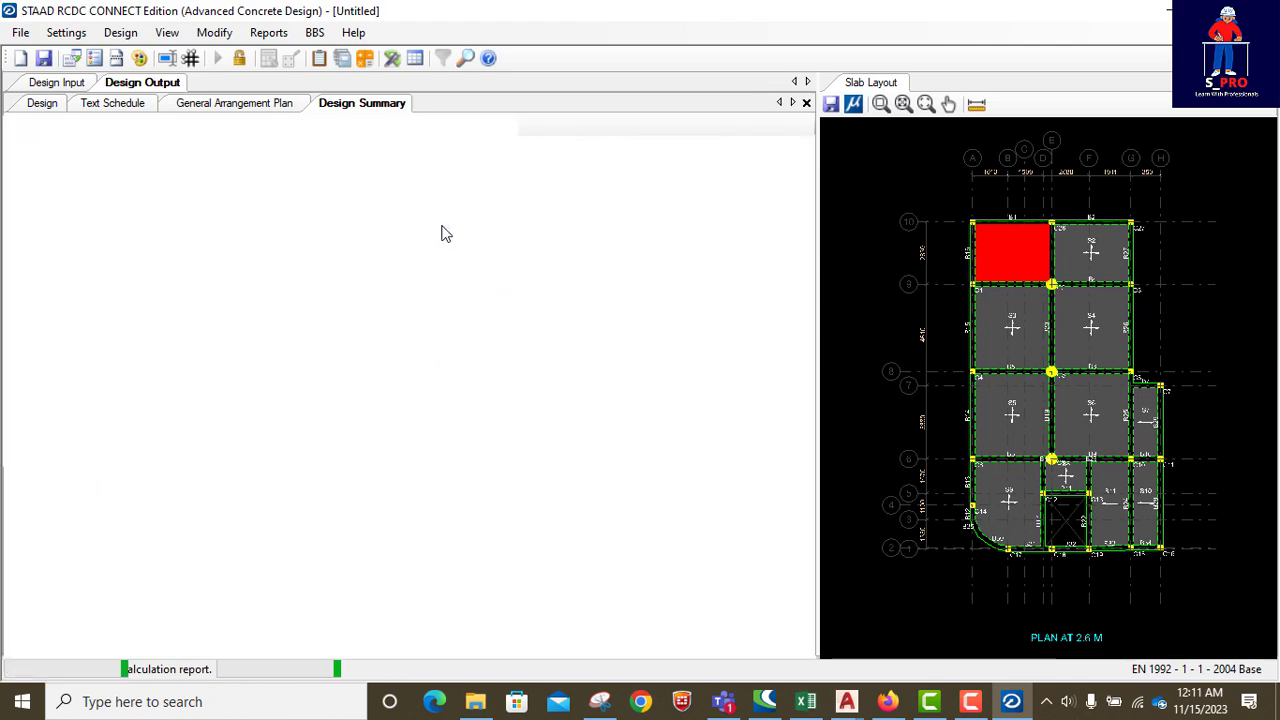
{"action": "scroll", "coordinate": [436, 234], "scroll_direction": "down", "scroll_amount": 20}
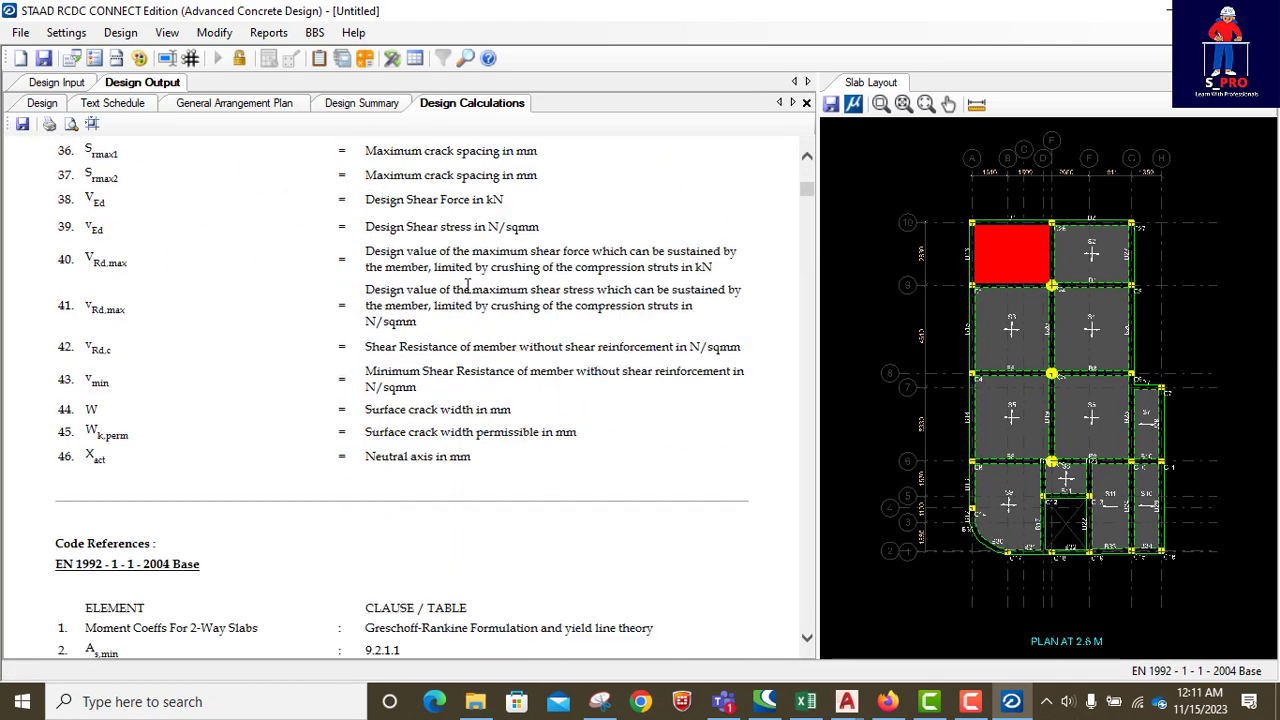
{"action": "scroll", "coordinate": [475, 303], "scroll_direction": "down", "scroll_amount": 20}
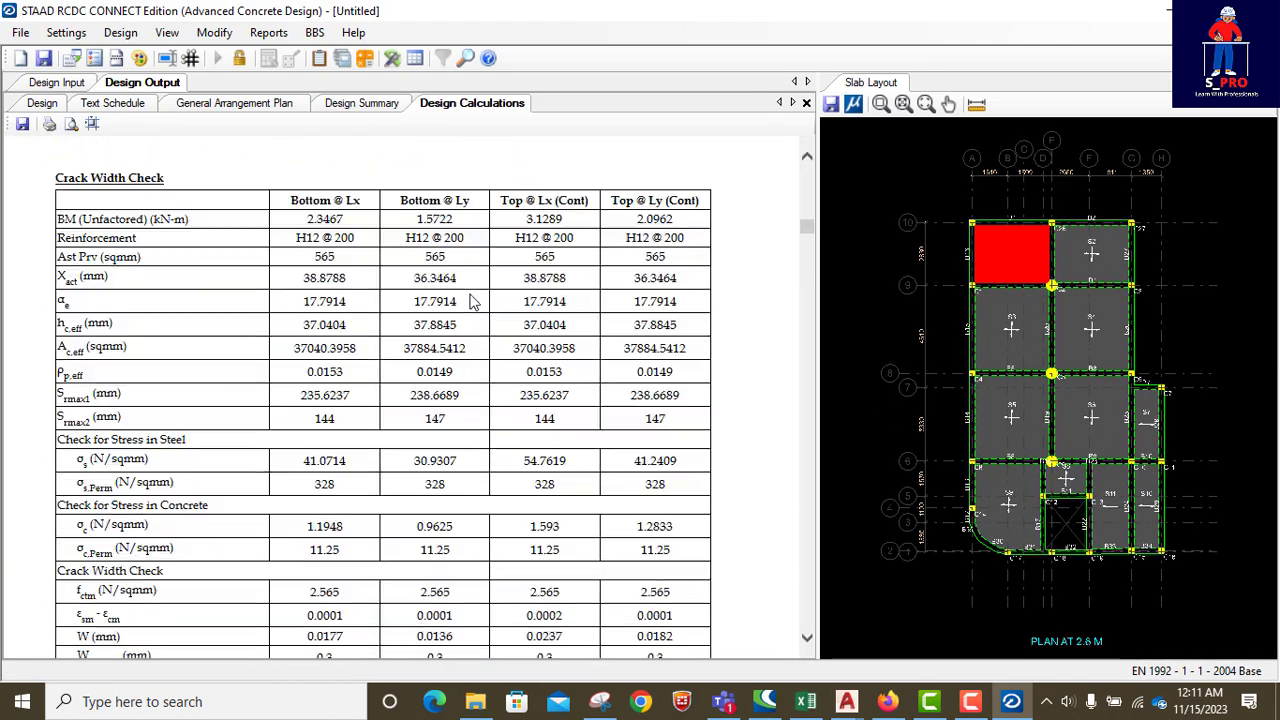
{"action": "scroll", "coordinate": [475, 303], "scroll_direction": "down", "scroll_amount": 10}
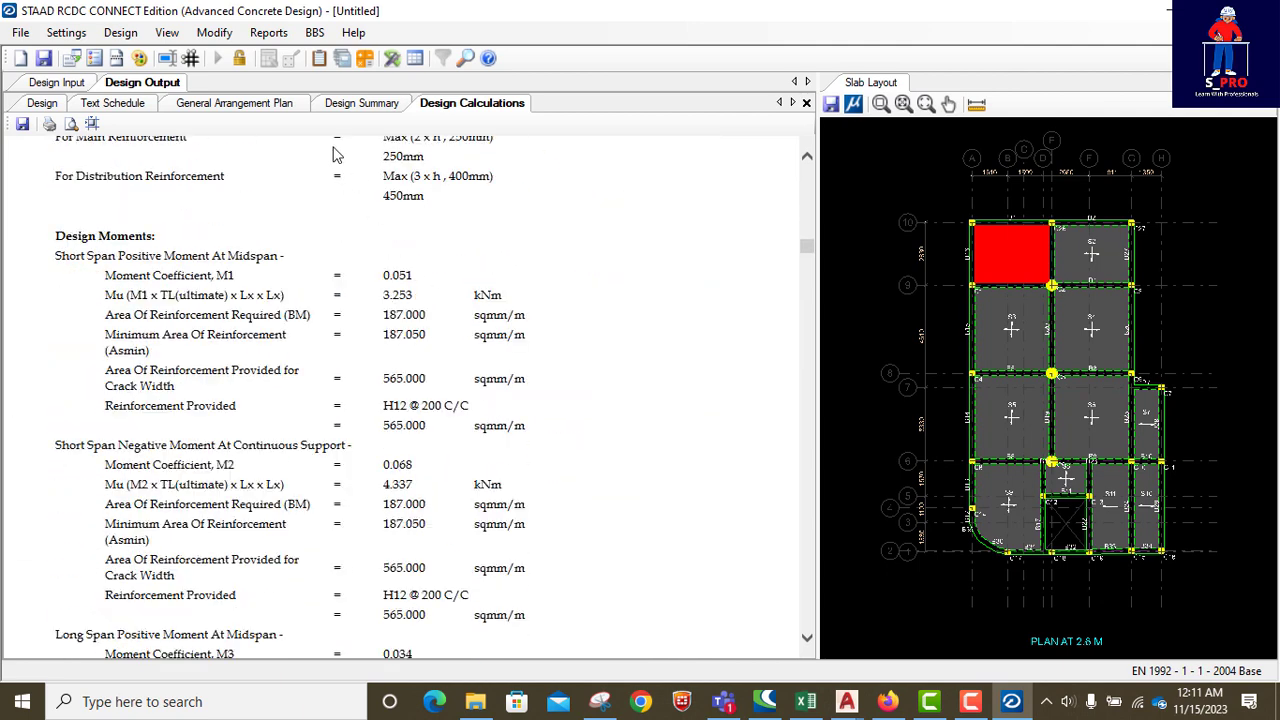
Generate the in-plan detailing drawings for the 2.6 m level and compare the top and bottom reinforcement layouts.
{"action": "left_click", "coordinate": [268, 32]}
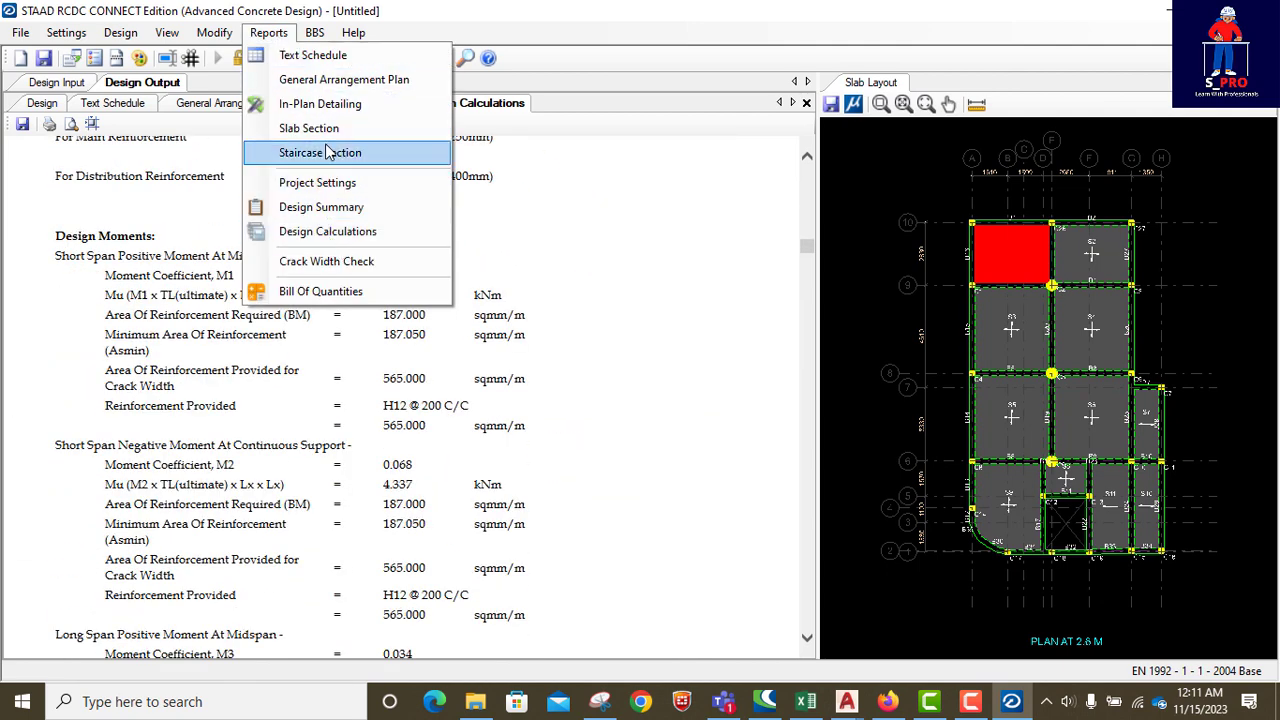
{"action": "mouse_move", "coordinate": [314, 35]}
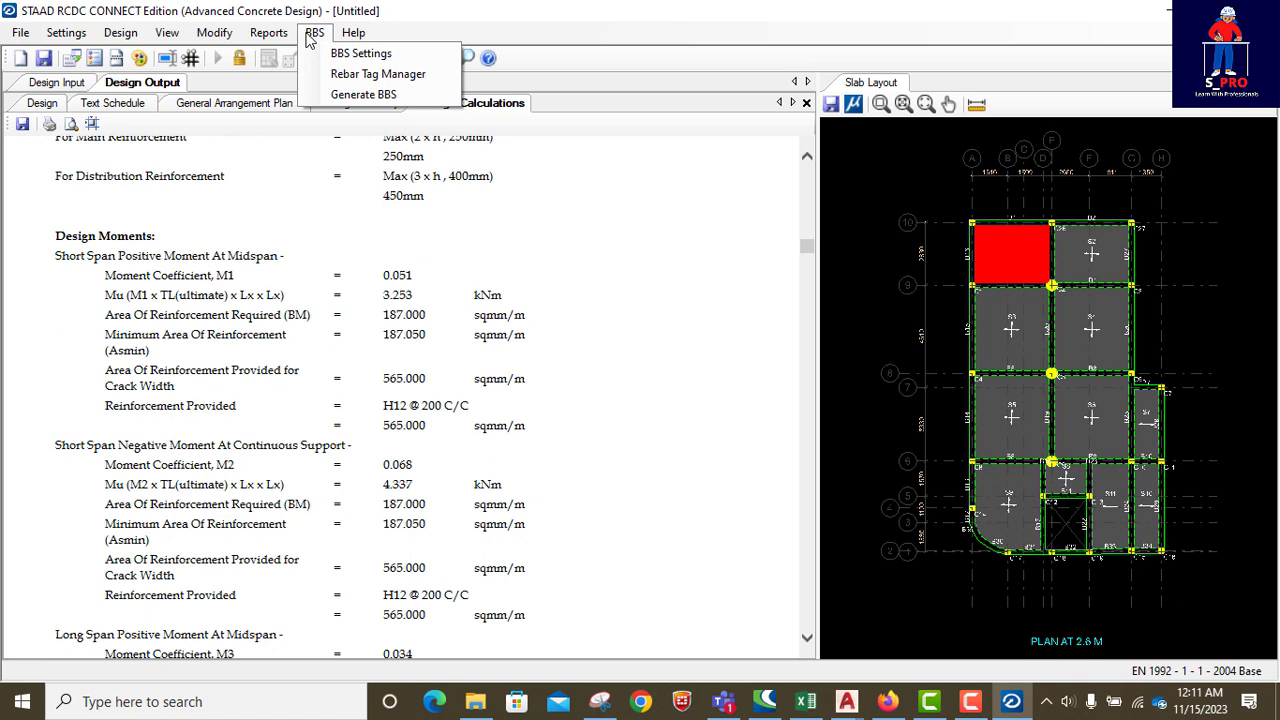
{"action": "left_click", "coordinate": [262, 36]}
{"action": "left_click", "coordinate": [262, 36]}
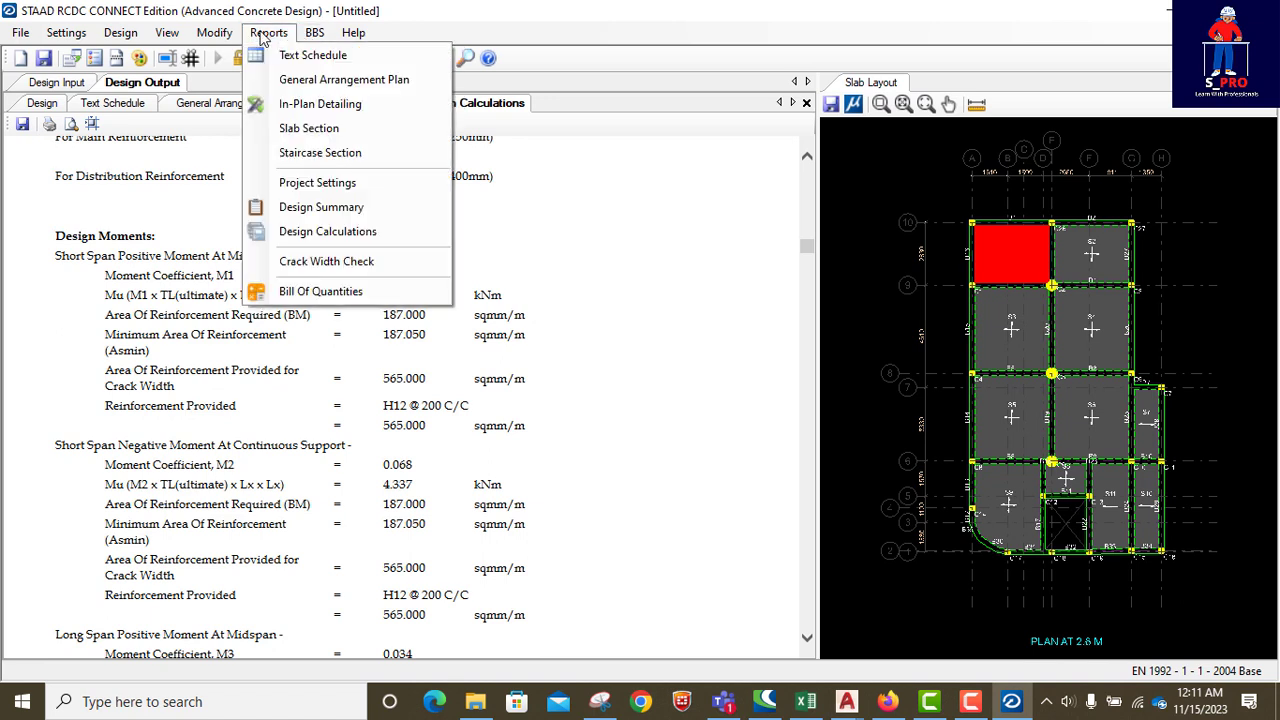
{"action": "left_click", "coordinate": [308, 112]}
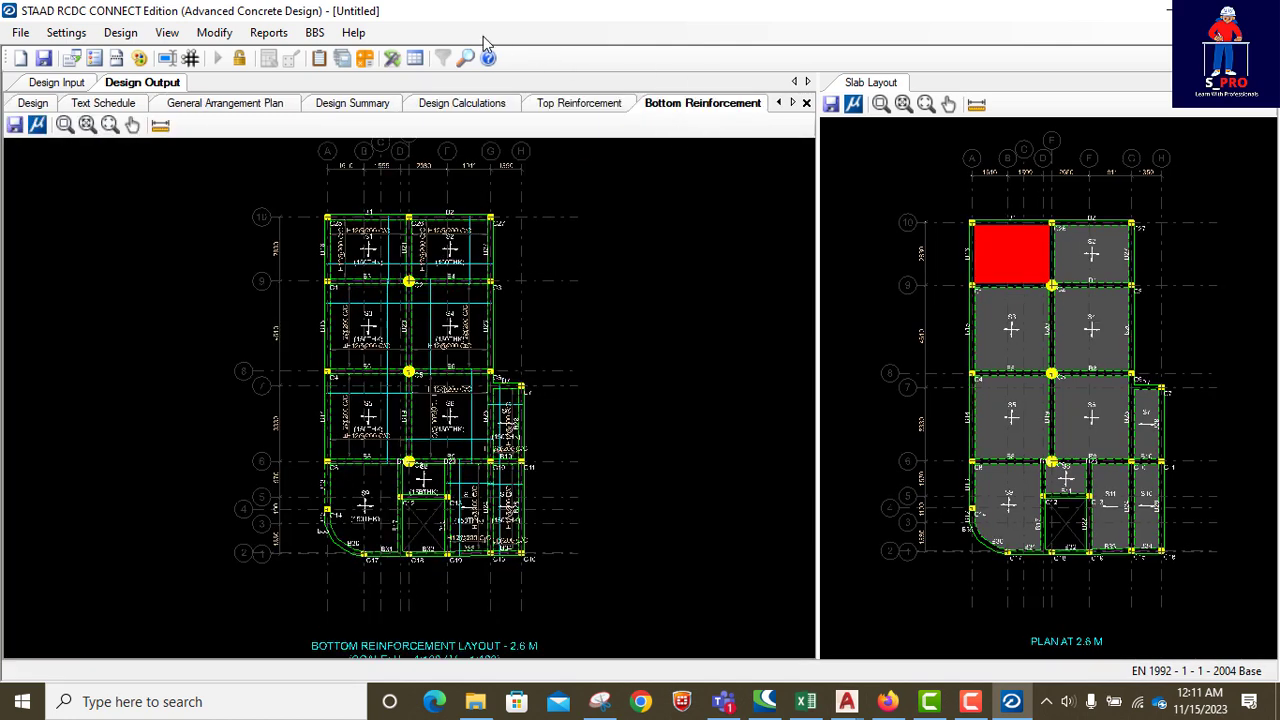
{"action": "left_click", "coordinate": [579, 105]}
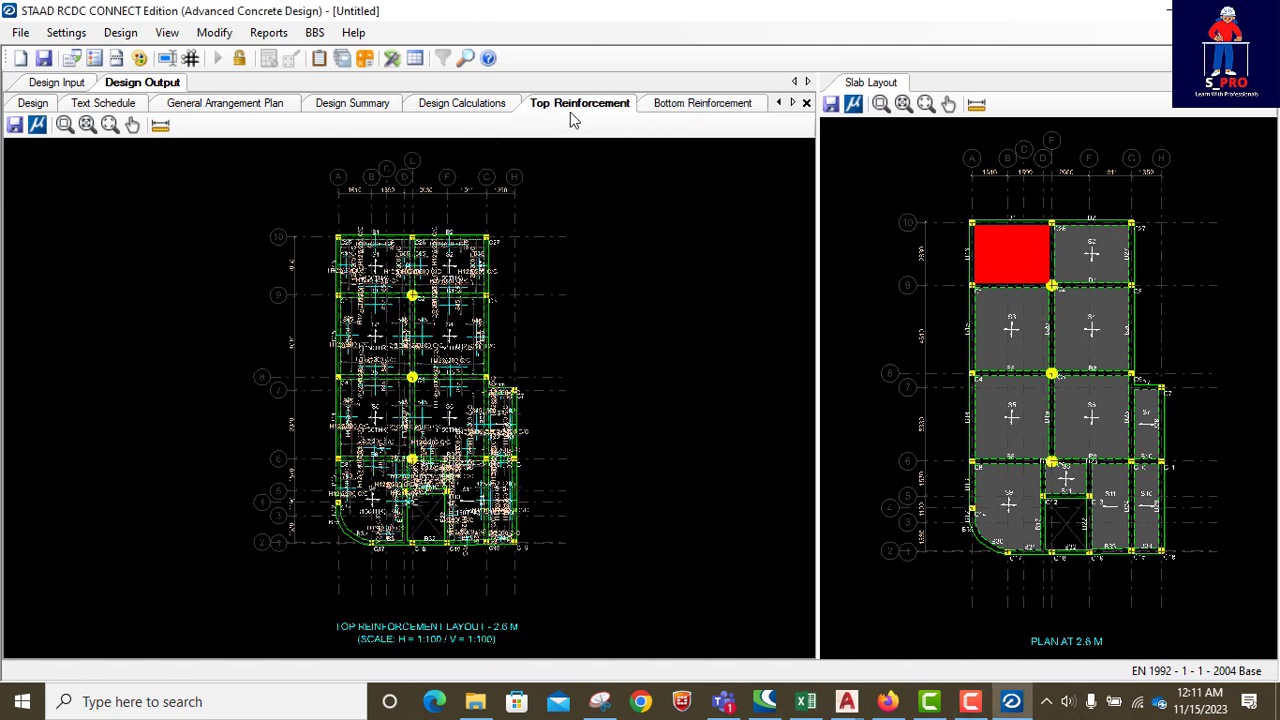
{"action": "left_click", "coordinate": [700, 105]}
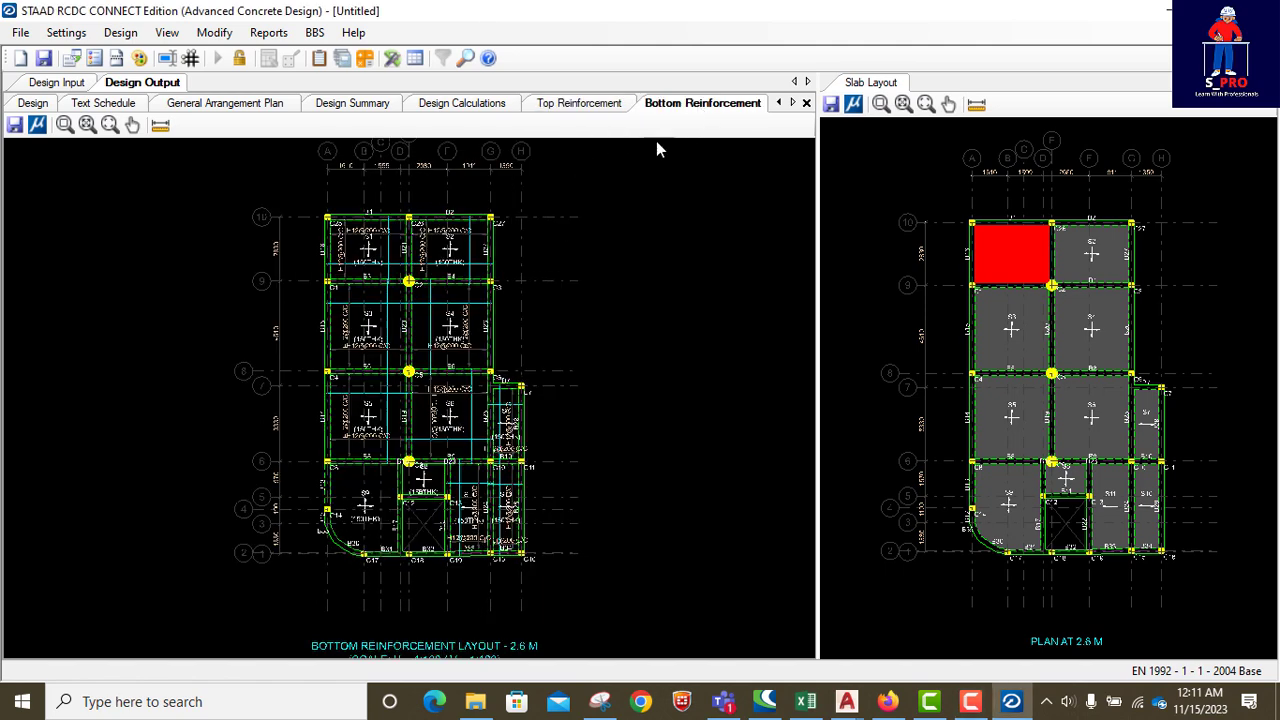
Examine the bar callouts and slab thickness labels across the bottom reinforcement layout.
{"action": "scroll", "coordinate": [380, 465], "scroll_direction": "up", "scroll_amount": 5}
{"action": "middle_click_drag", "start_coordinate": [445, 372], "coordinate": [436, 514]}
{"action": "middle_click_drag", "start_coordinate": [430, 382], "coordinate": [414, 470]}
{"action": "middle_click_drag", "start_coordinate": [428, 343], "coordinate": [401, 471]}
{"action": "scroll", "coordinate": [413, 370], "scroll_direction": "up", "scroll_amount": 2}
{"action": "scroll", "coordinate": [410, 390], "scroll_direction": "up", "scroll_amount": 1}
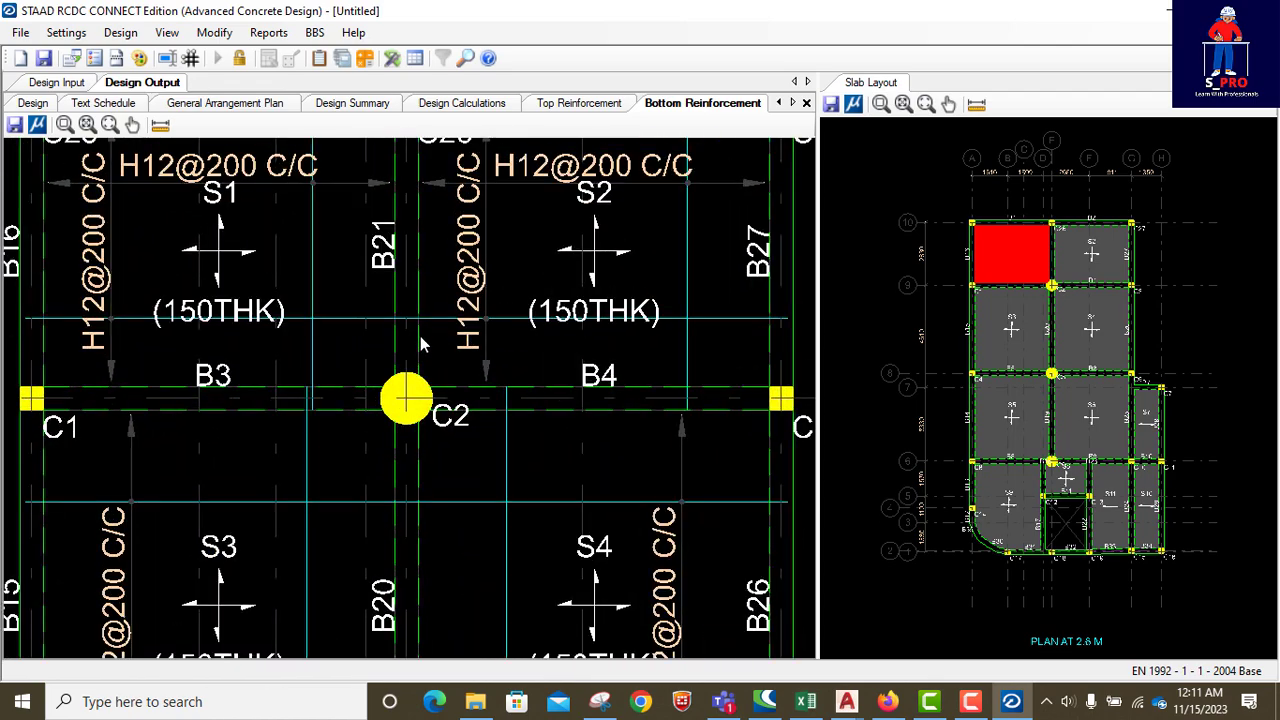
{"action": "scroll", "coordinate": [418, 350], "scroll_direction": "down", "scroll_amount": 2}
{"action": "middle_click_drag", "start_coordinate": [418, 392], "coordinate": [383, 124]}
{"action": "scroll", "coordinate": [497, 380], "scroll_direction": "down", "scroll_amount": 4}
{"action": "scroll", "coordinate": [497, 374], "scroll_direction": "down", "scroll_amount": 1}
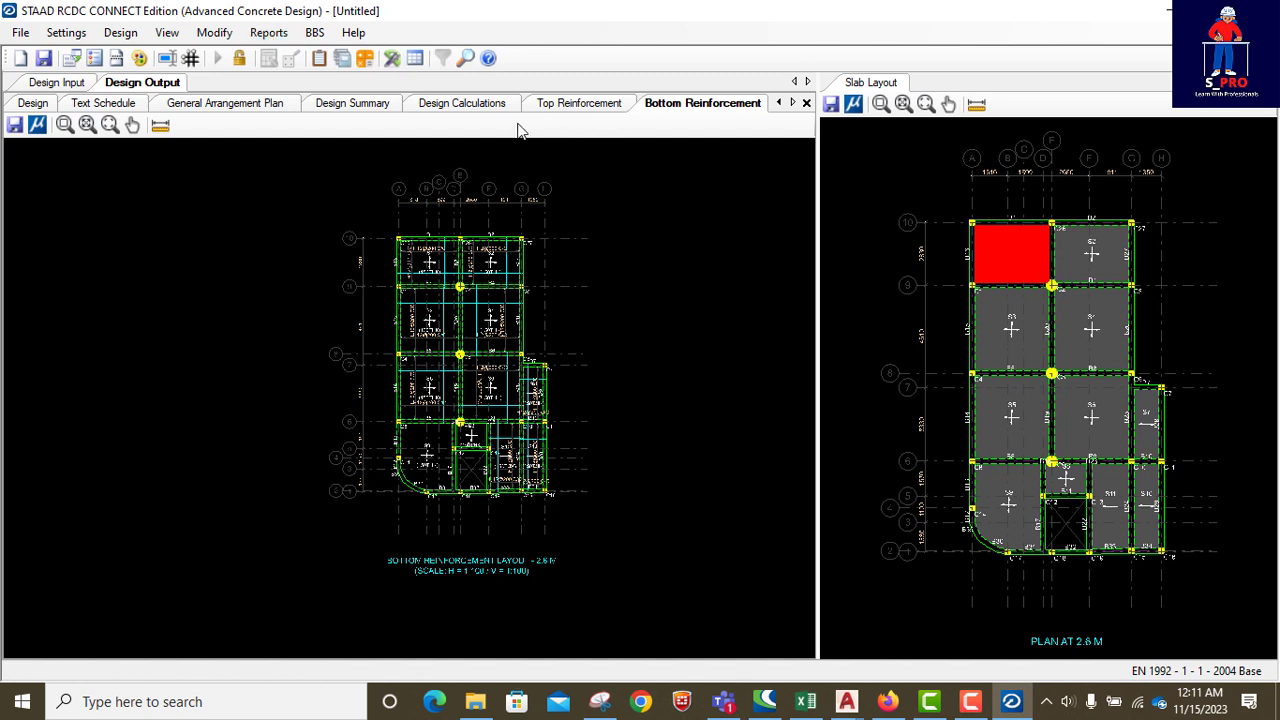
Accept the BBS settings with an Ld factor of 1 for bottom end, bottom continuous and top end support anchorage.
{"action": "left_click", "coordinate": [314, 32]}
{"action": "left_click", "coordinate": [314, 32]}
{"action": "left_click", "coordinate": [314, 32]}
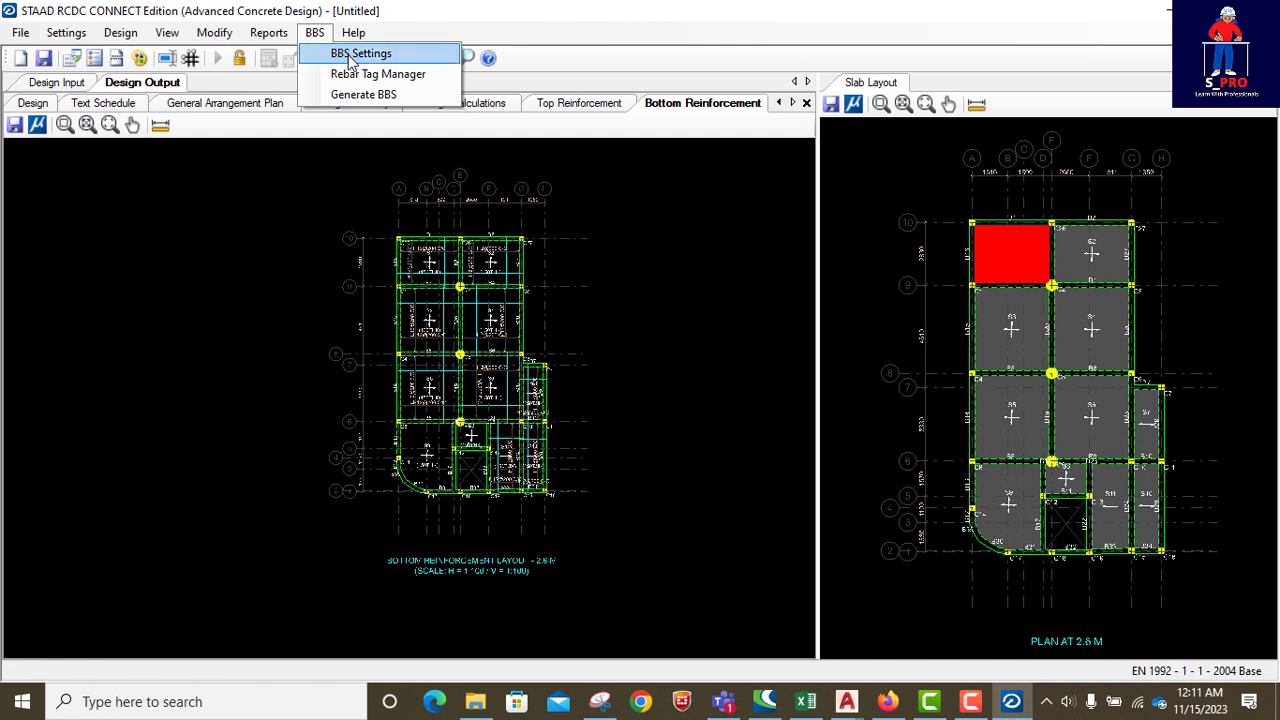
{"action": "left_click", "coordinate": [350, 54]}
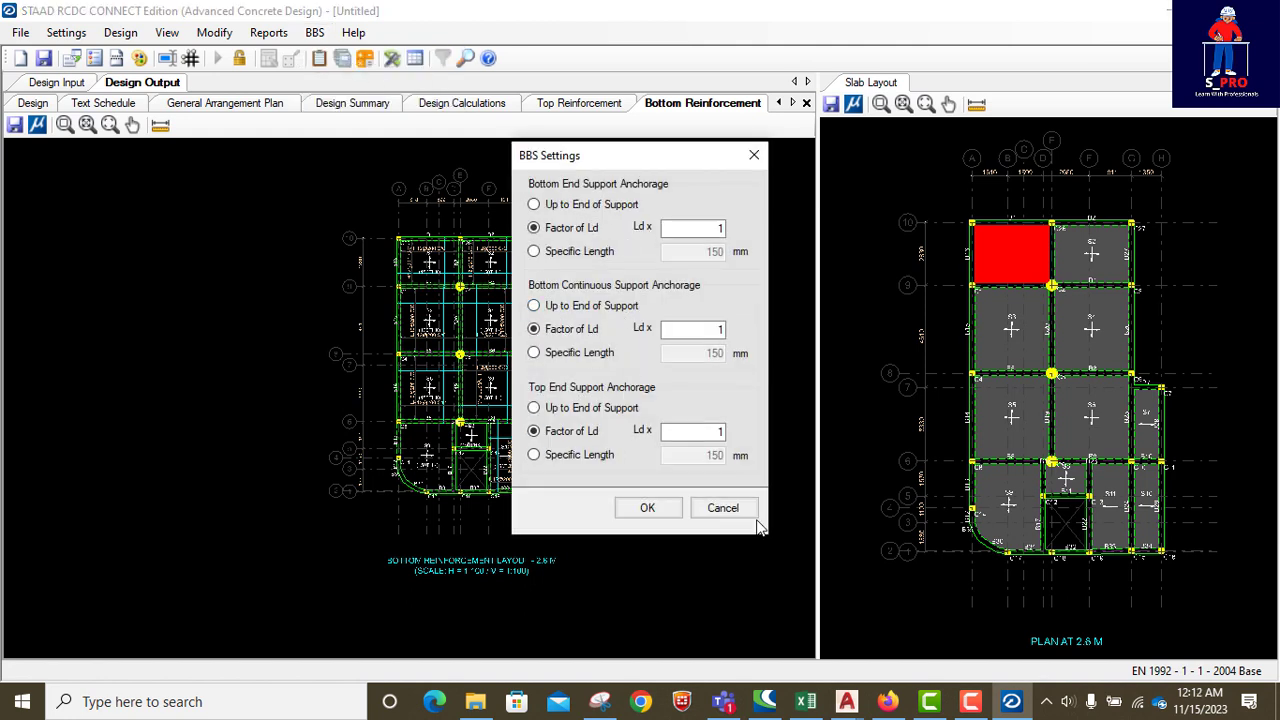
{"action": "left_click", "coordinate": [665, 510]}
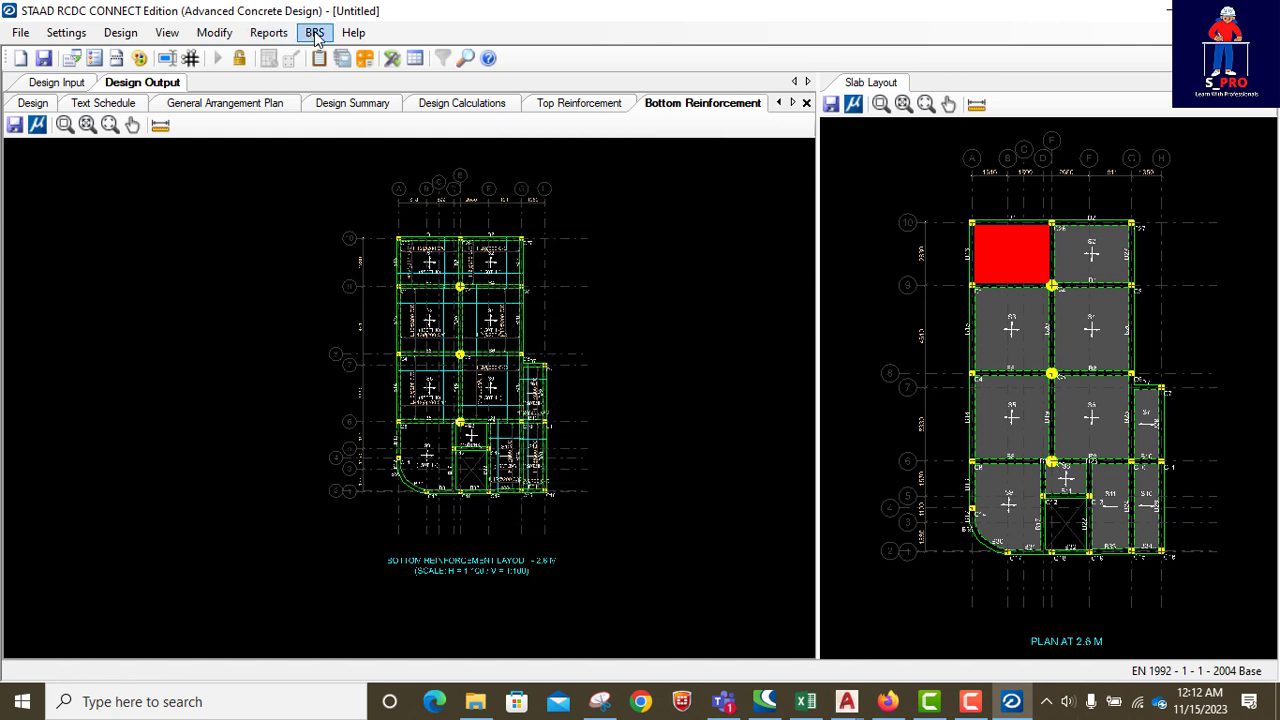
Generate the BBS to screen in drawing format with rebars numbered by element, and examine the bottom layout and bar tables.
{"action": "left_click", "coordinate": [315, 33]}
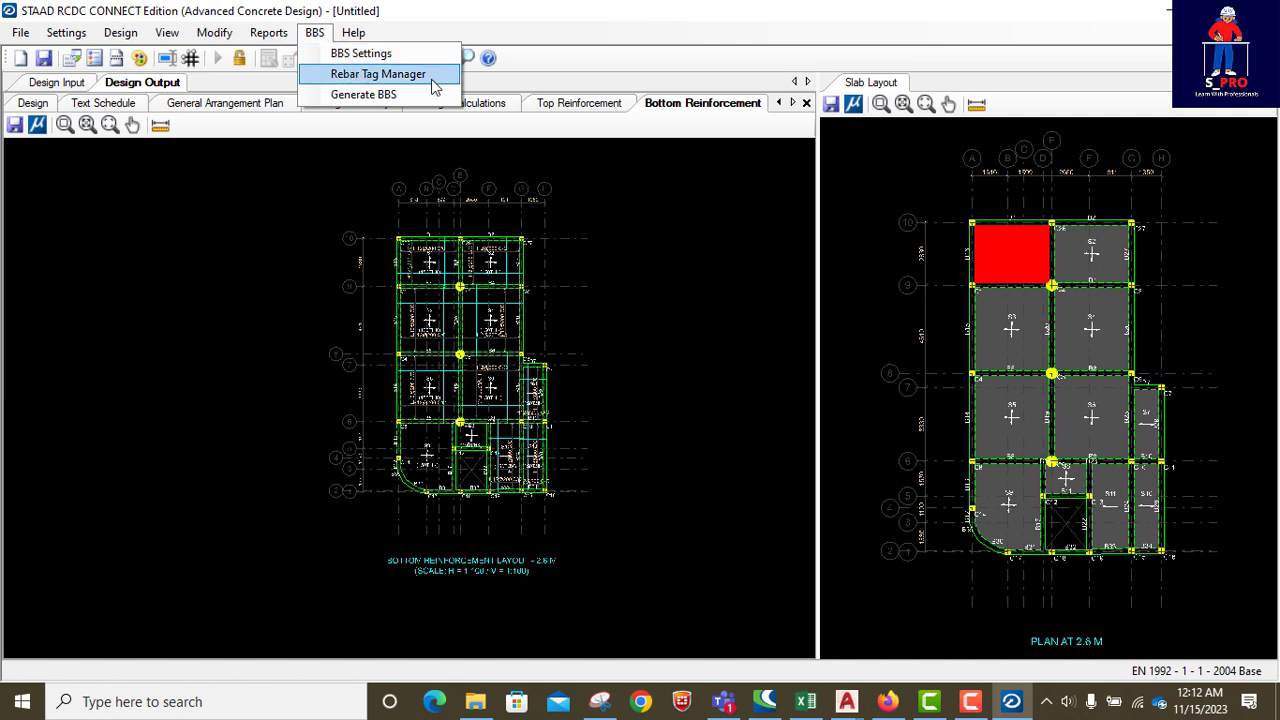
{"action": "left_click", "coordinate": [365, 95]}
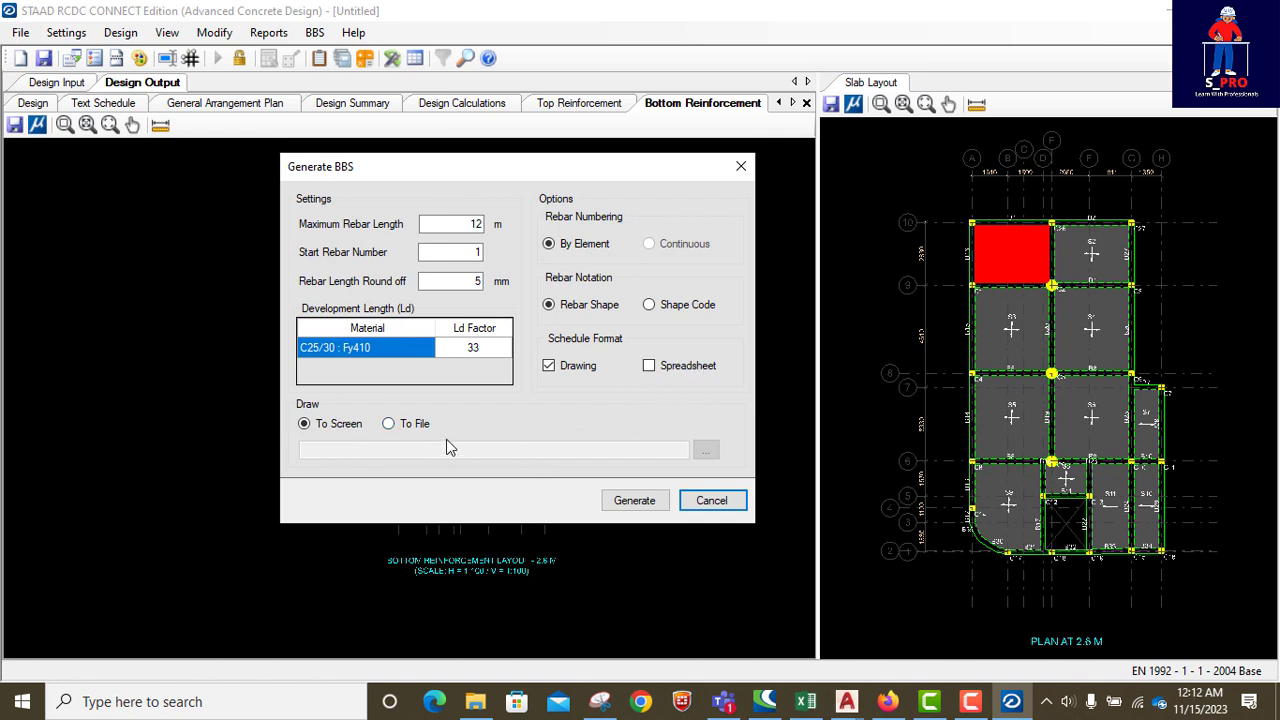
{"action": "left_click", "coordinate": [640, 500]}
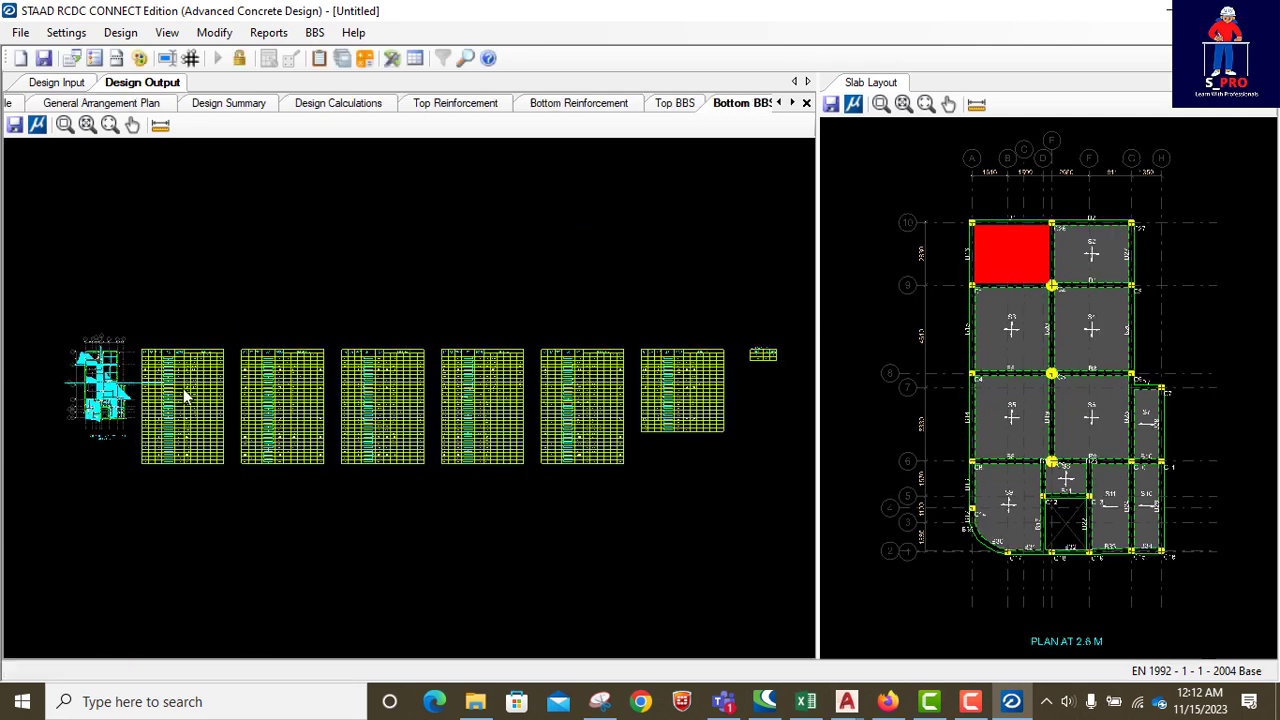
{"action": "scroll", "coordinate": [74, 398], "scroll_direction": "up", "scroll_amount": 6}
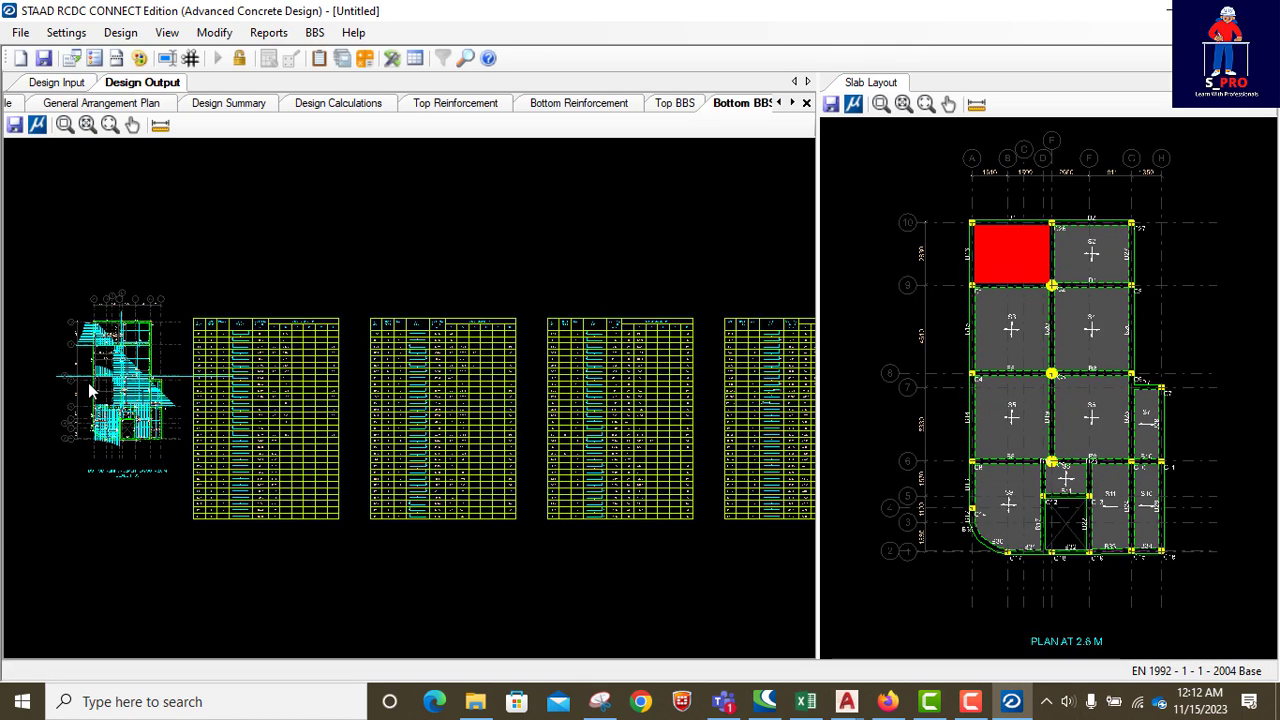
{"action": "scroll", "coordinate": [143, 404], "scroll_direction": "down", "scroll_amount": 6}
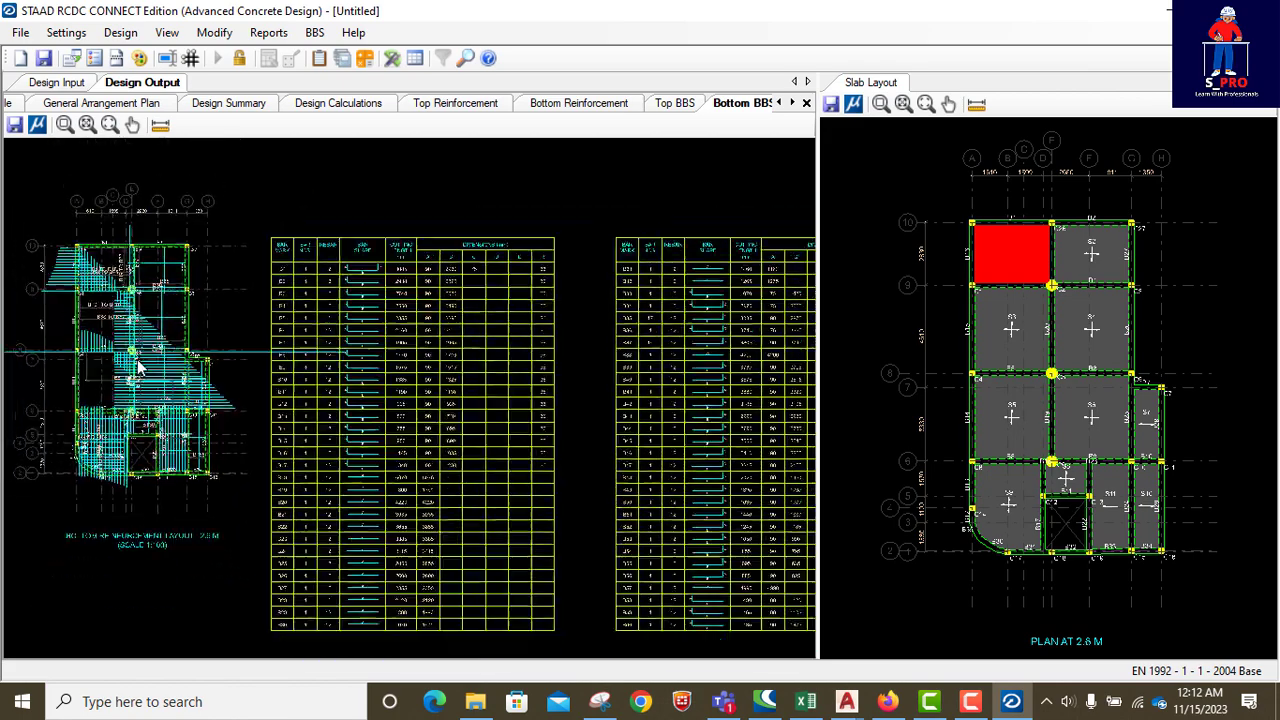
{"action": "scroll", "coordinate": [410, 432], "scroll_direction": "down", "scroll_amount": 5}
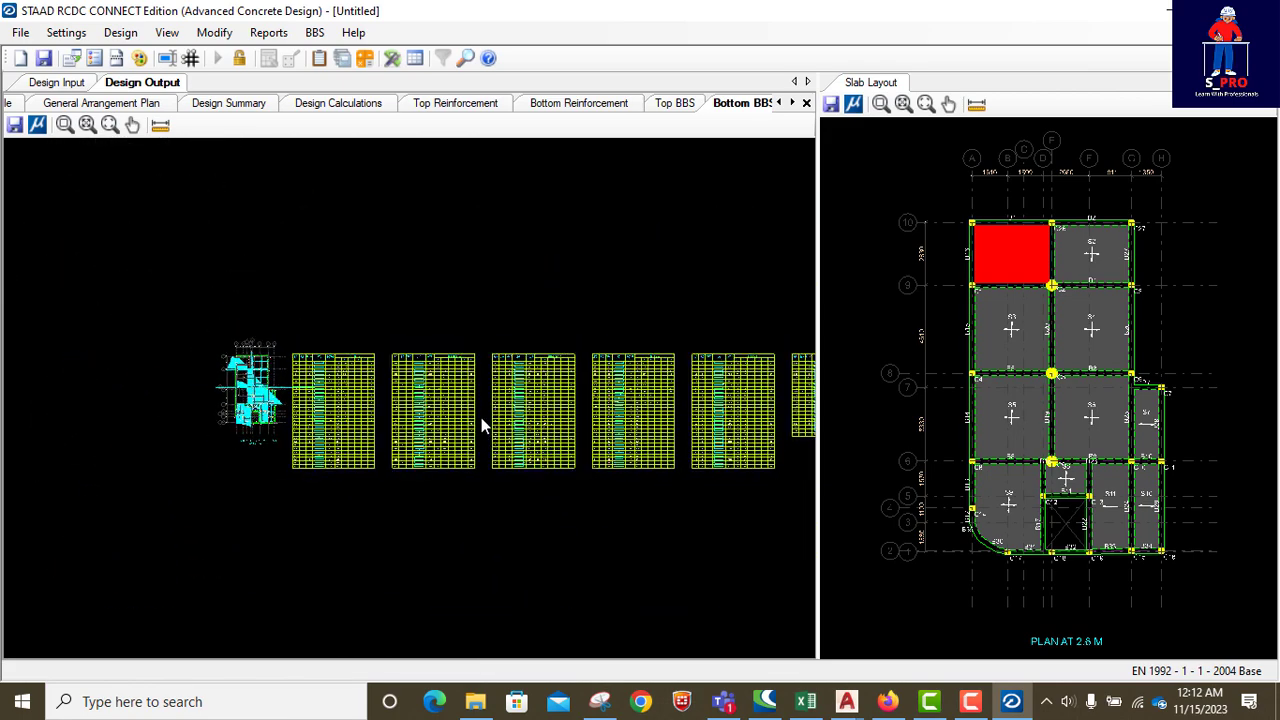
{"action": "scroll", "coordinate": [655, 400], "scroll_direction": "up", "scroll_amount": 4}
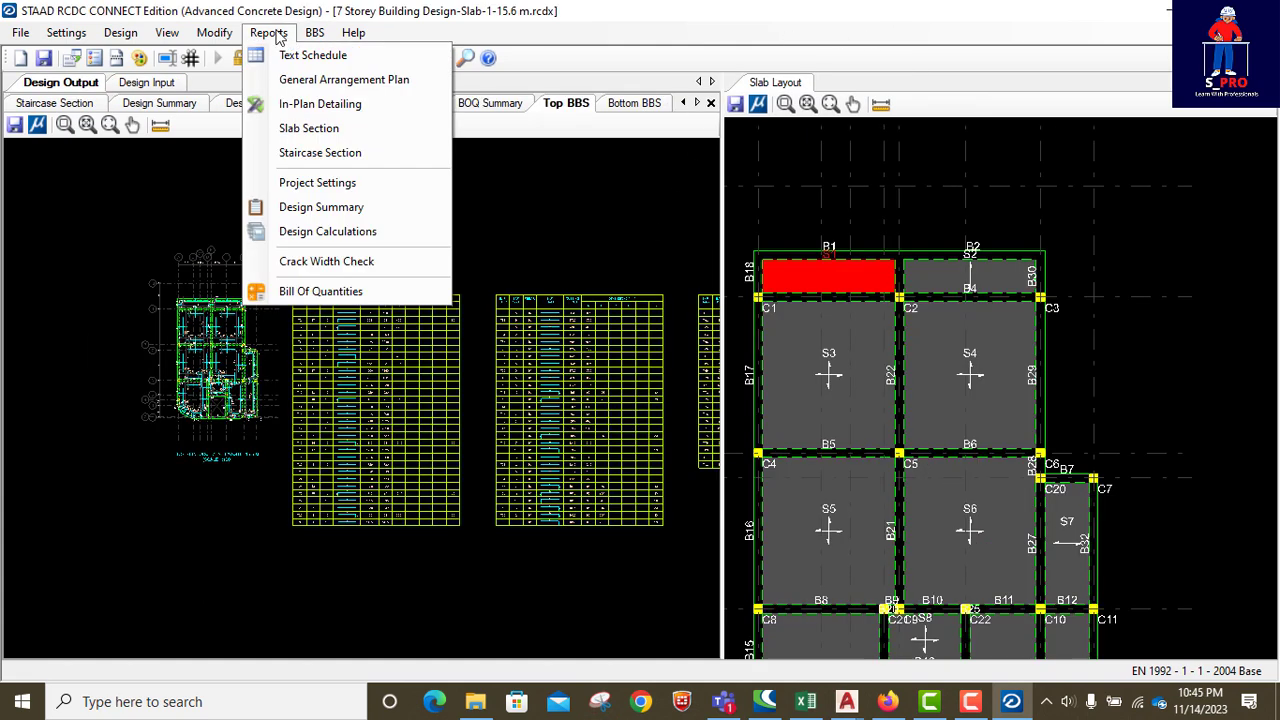
Examine the top BBS layout and bar tables of the 15.6 m slab project.
{"action": "left_click", "coordinate": [213, 33]}
{"action": "left_click", "coordinate": [474, 174]}
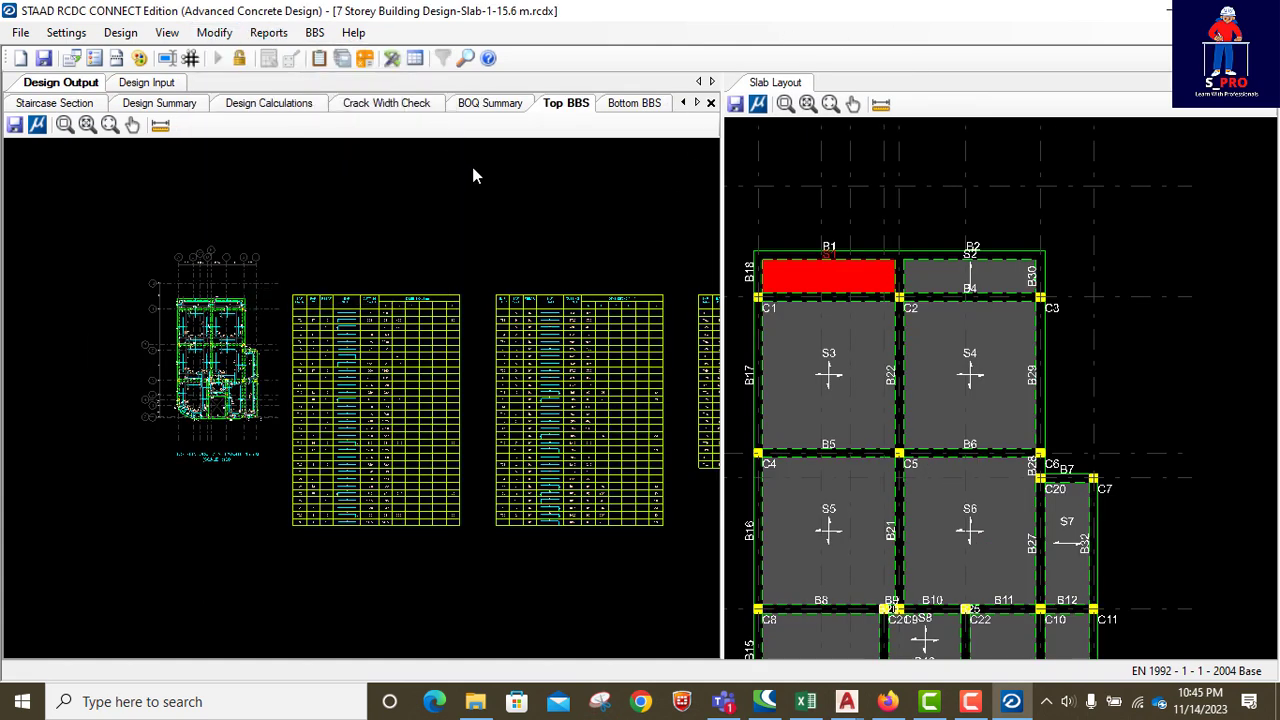
{"action": "scroll", "coordinate": [437, 400], "scroll_direction": "down", "scroll_amount": 3}
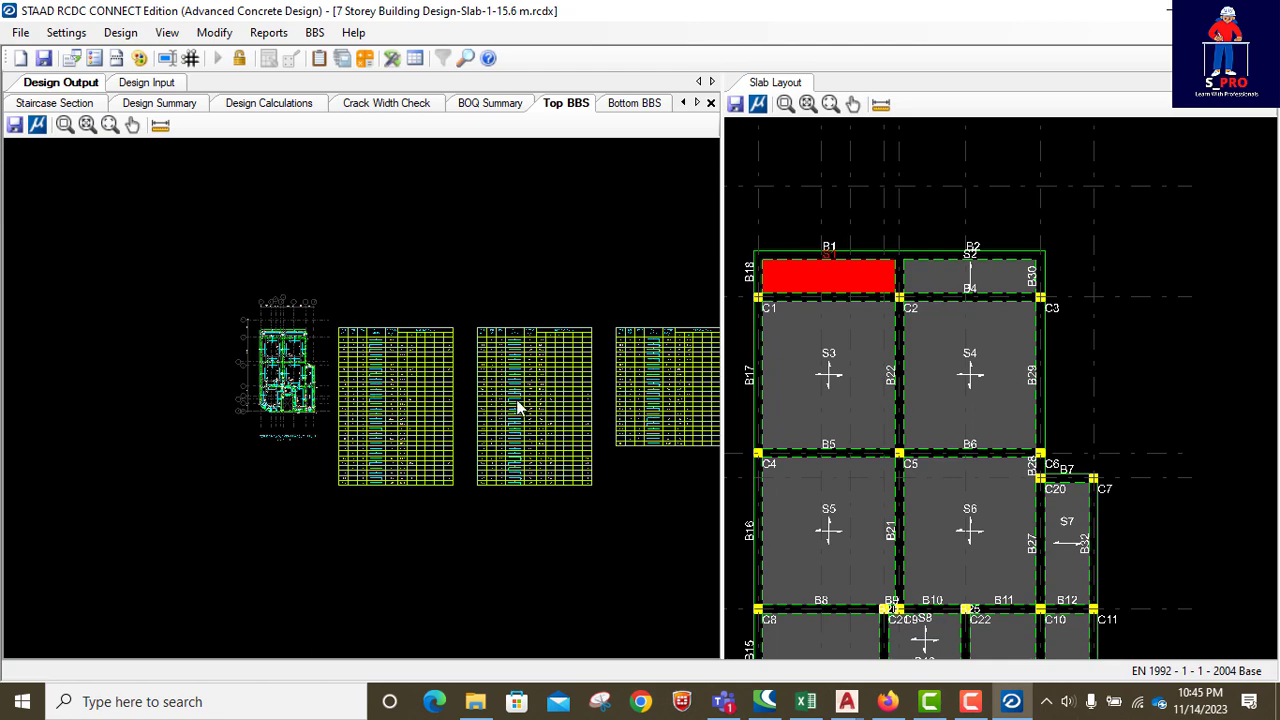
{"action": "scroll", "coordinate": [516, 401], "scroll_direction": "up", "scroll_amount": 3}
{"action": "scroll", "coordinate": [416, 374], "scroll_direction": "down", "scroll_amount": 2}
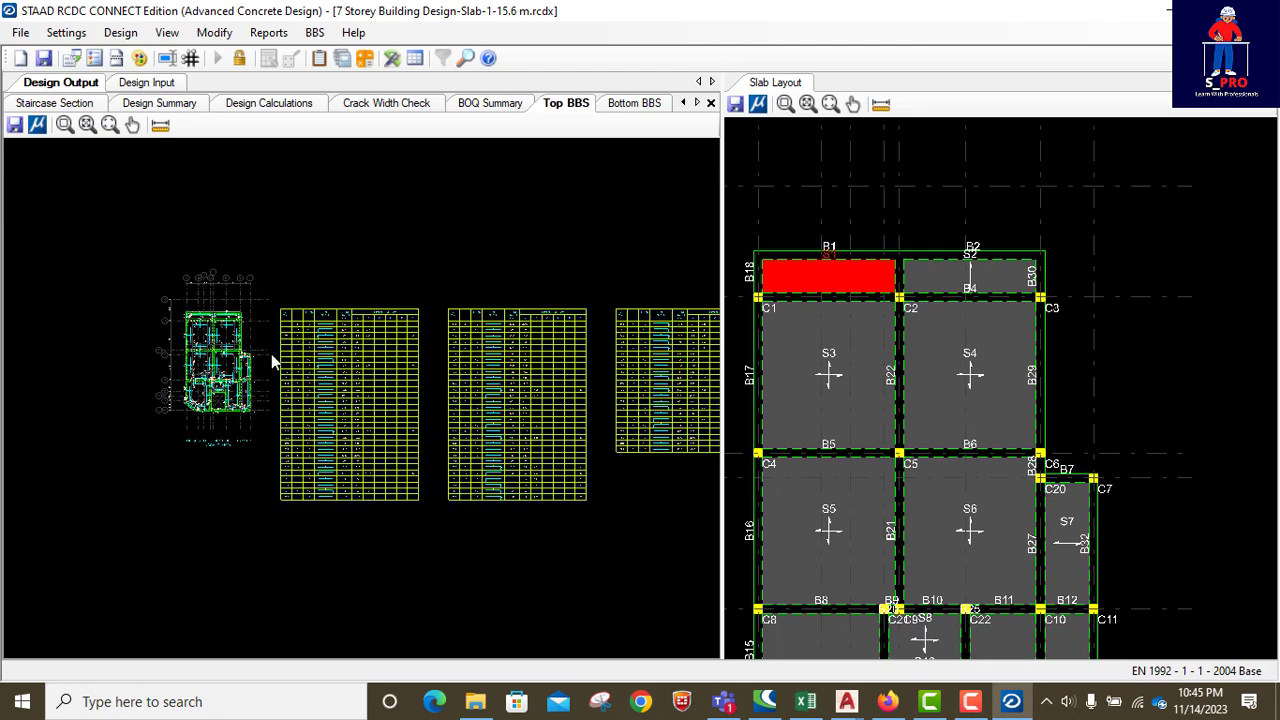
{"action": "scroll", "coordinate": [196, 402], "scroll_direction": "up", "scroll_amount": 2}
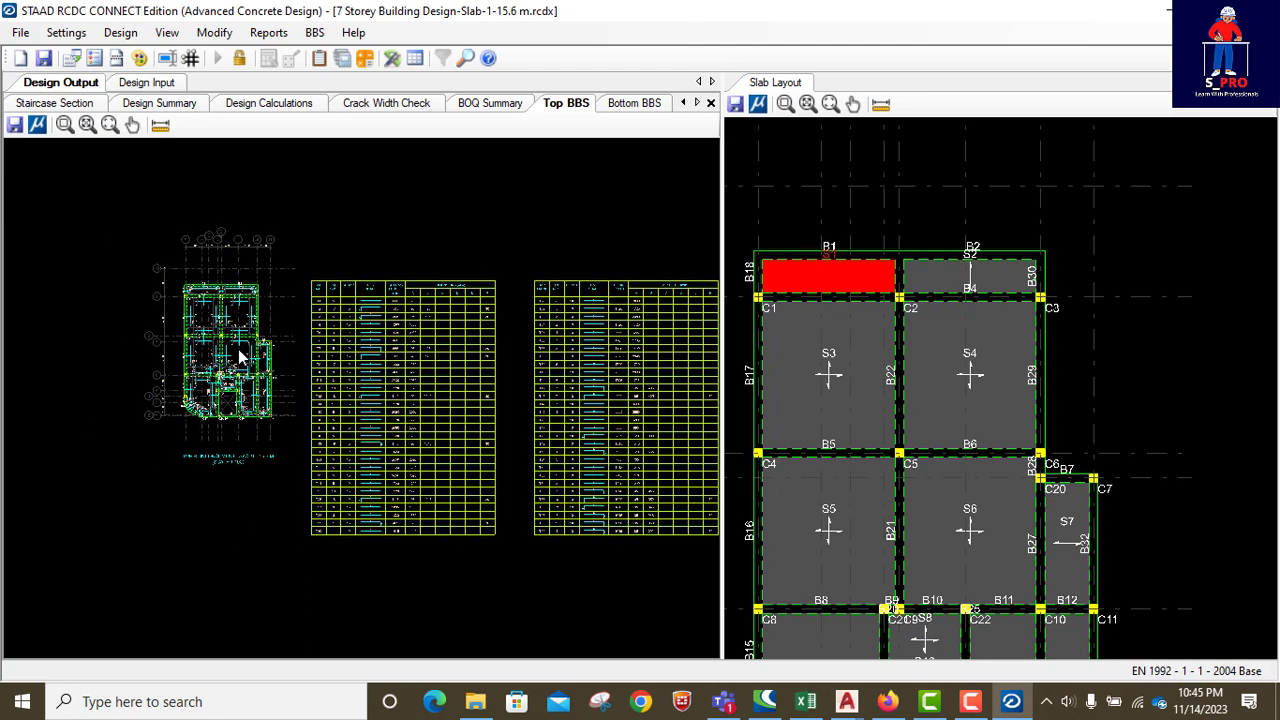